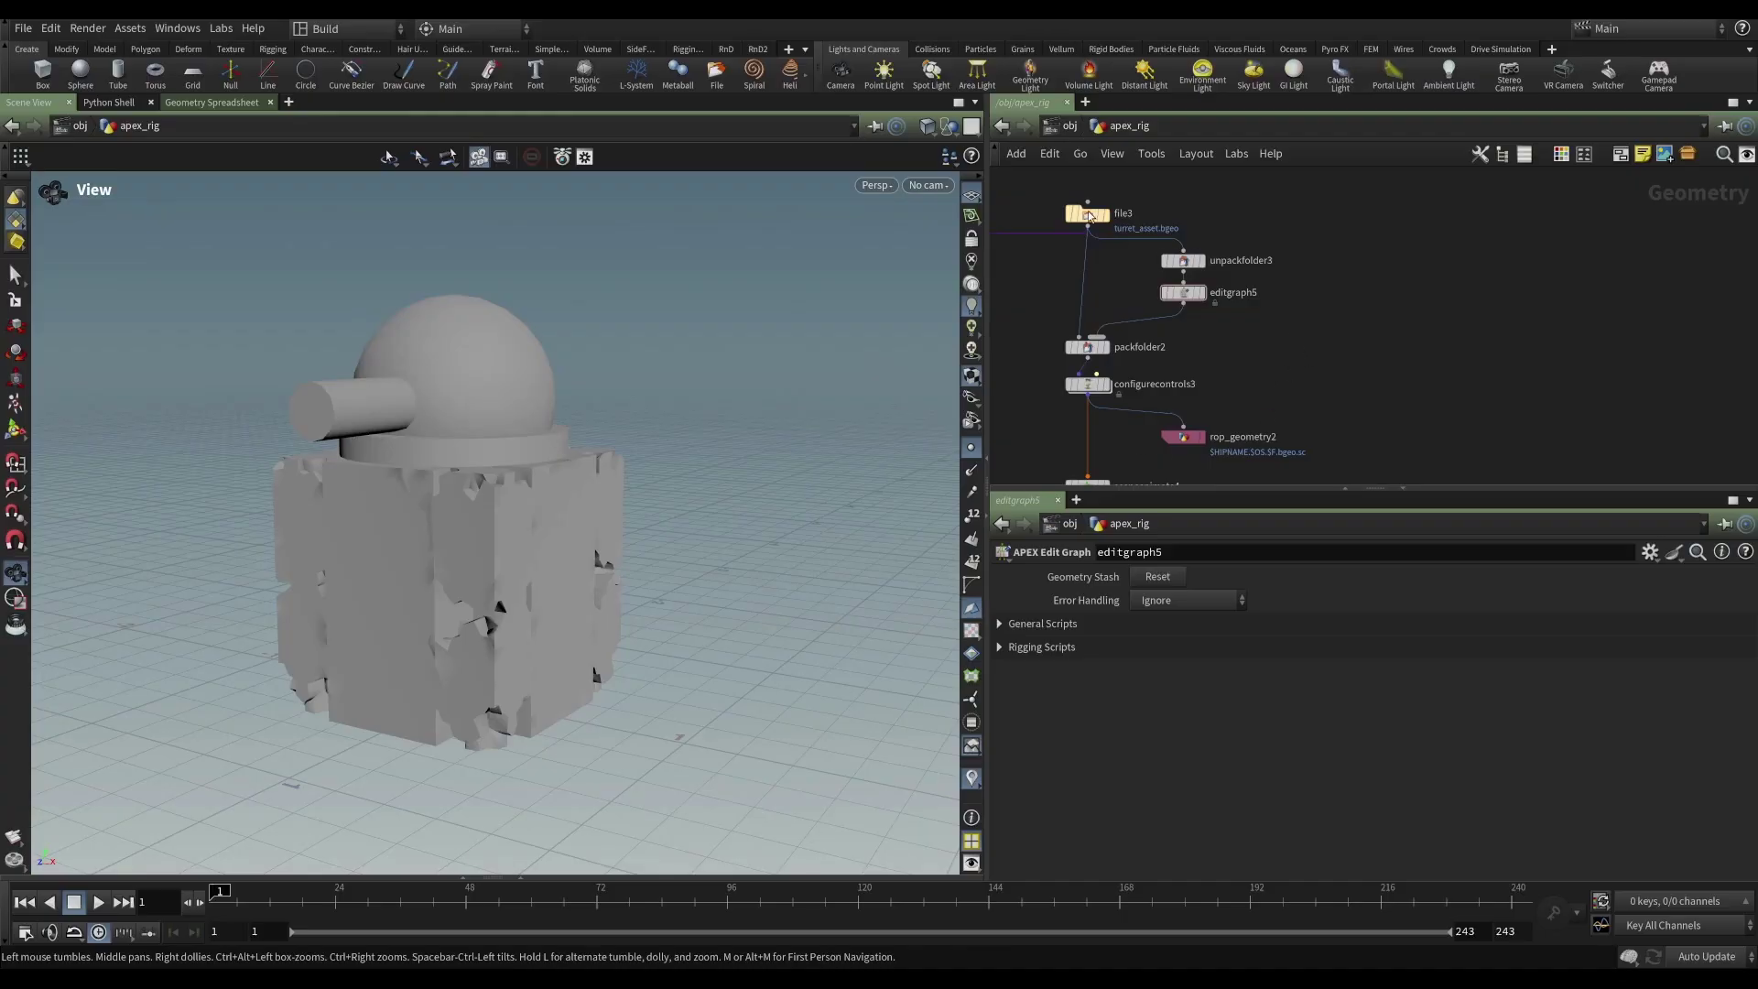
- Duplicate the turret File node as file5 reading turret_asset.bgeo, then orbit to view it
alt+drag(1089, 216, 1462, 232)
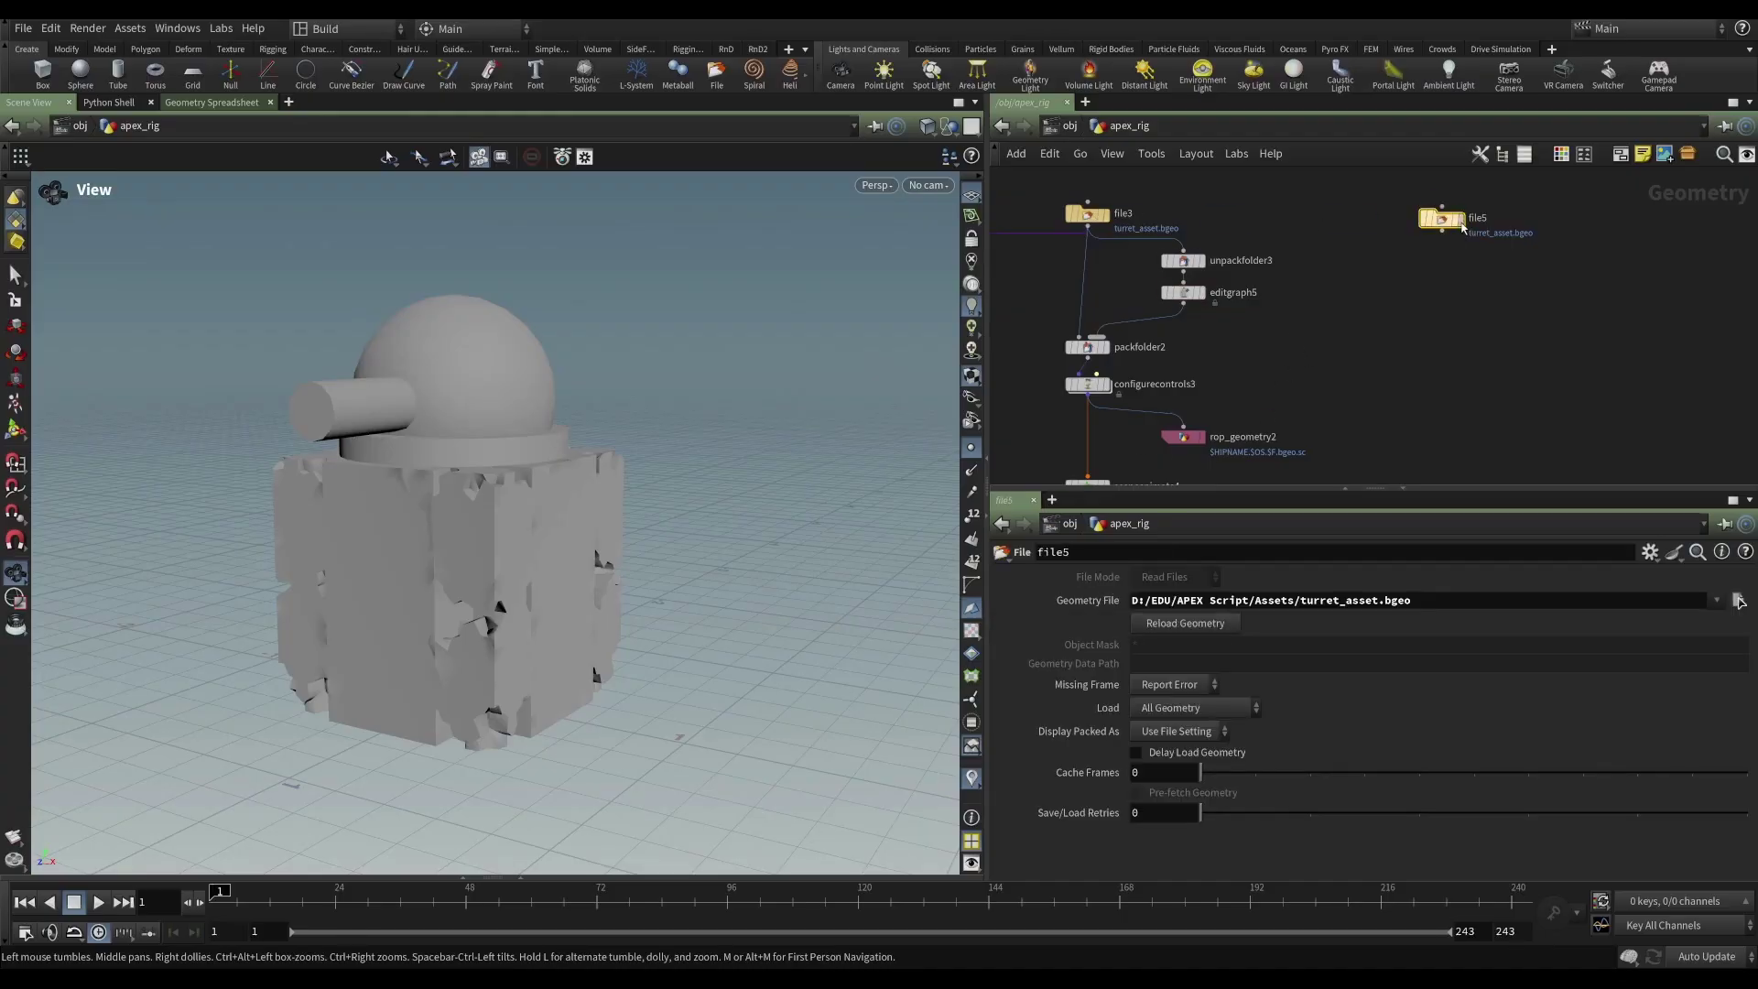
drag(582, 483, 539, 493)
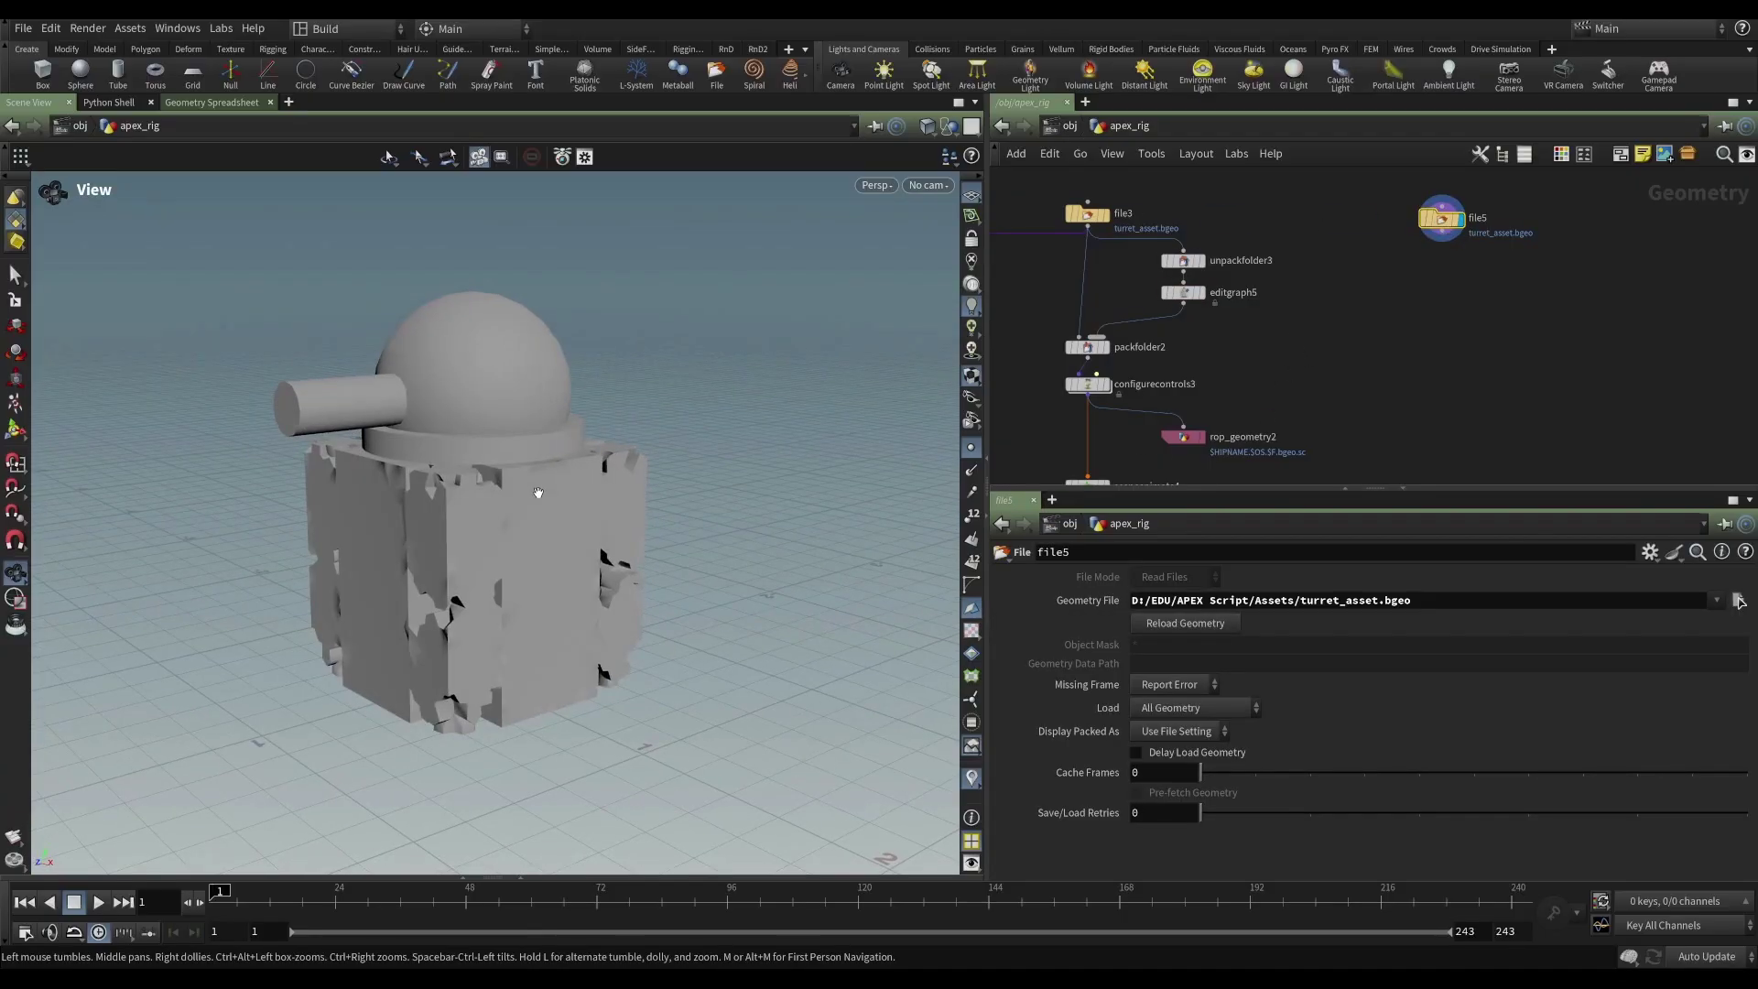
- Add autorigcomponent1 below file5 with file5 wired in, then check its Component choices
middle_drag(1415, 333, 1319, 331)
scroll(1320, 333, up, 2)
key(Tab)
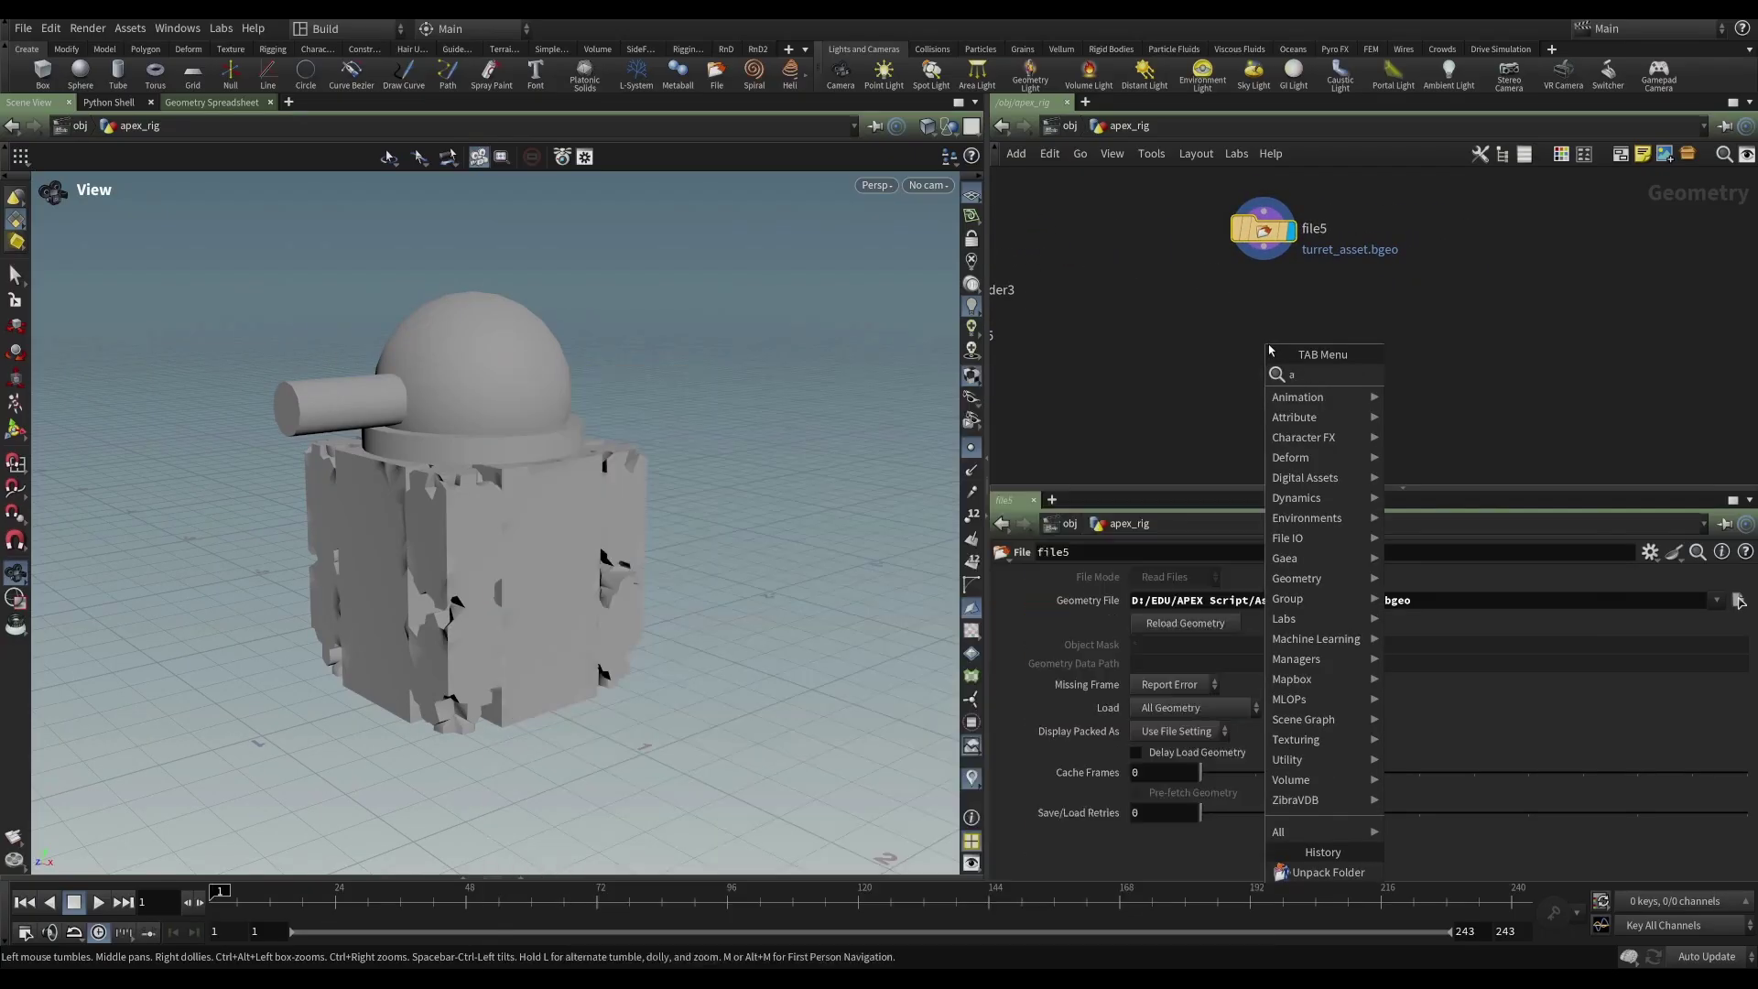
text(aac)
click(1434, 377)
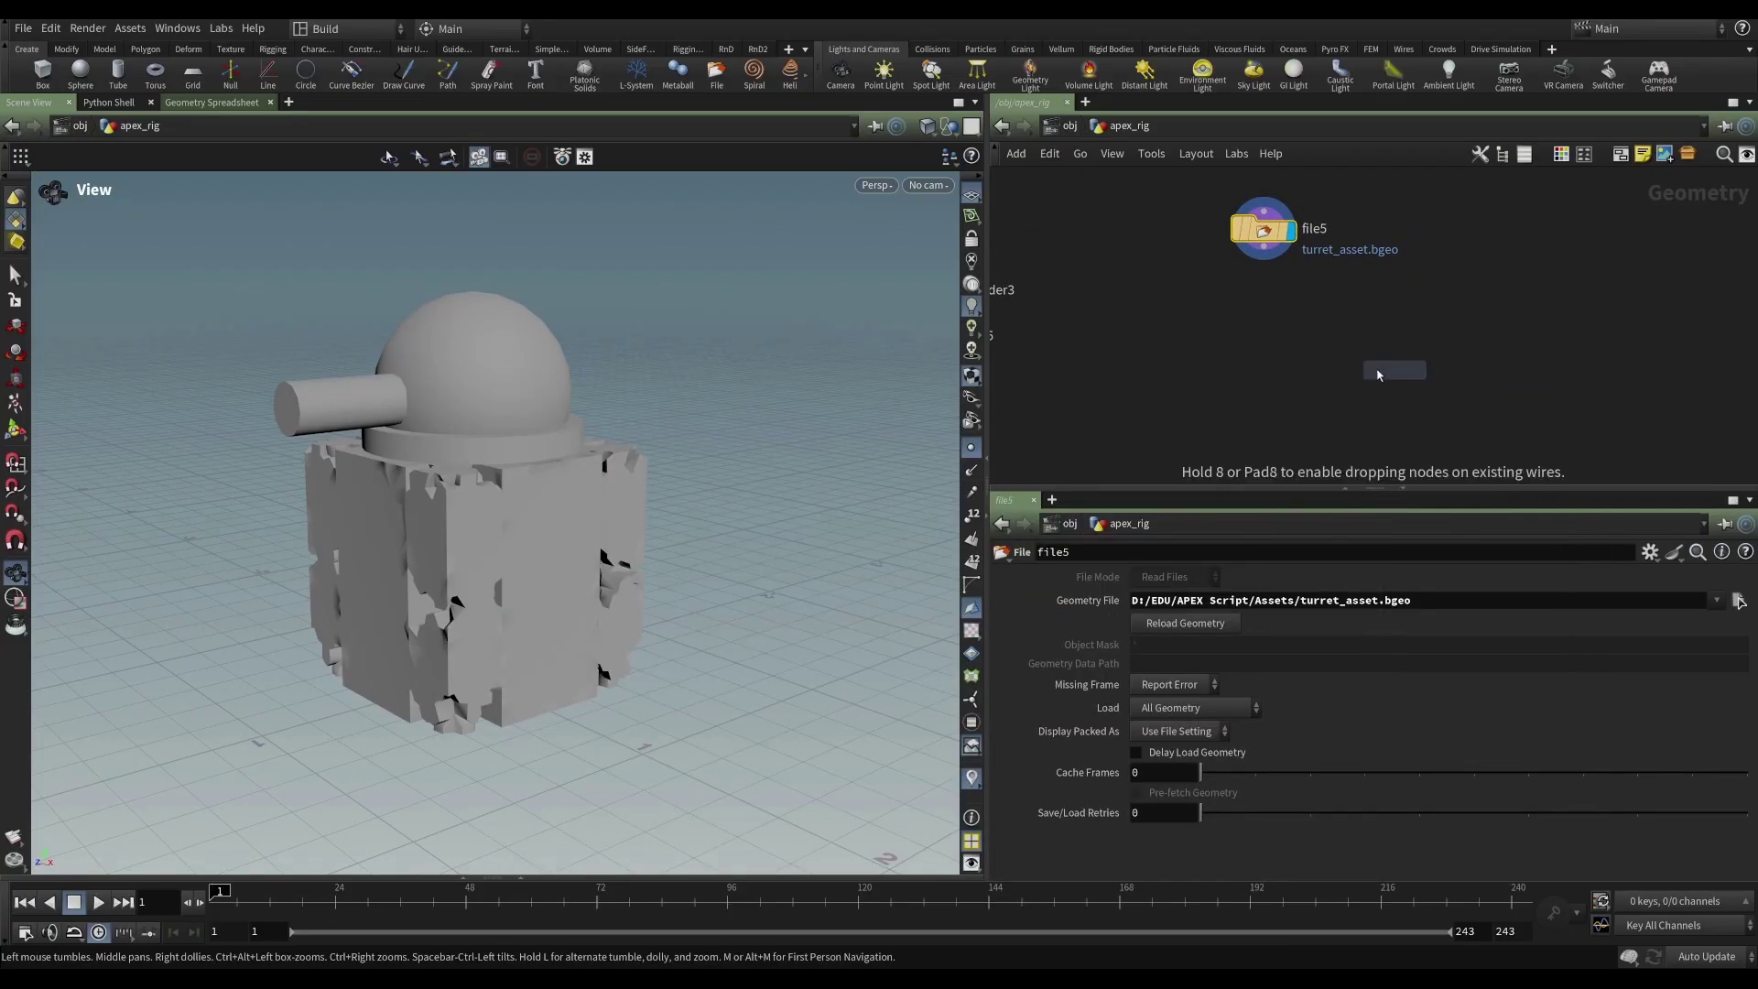
click(1246, 366)
drag(1245, 368, 1294, 385)
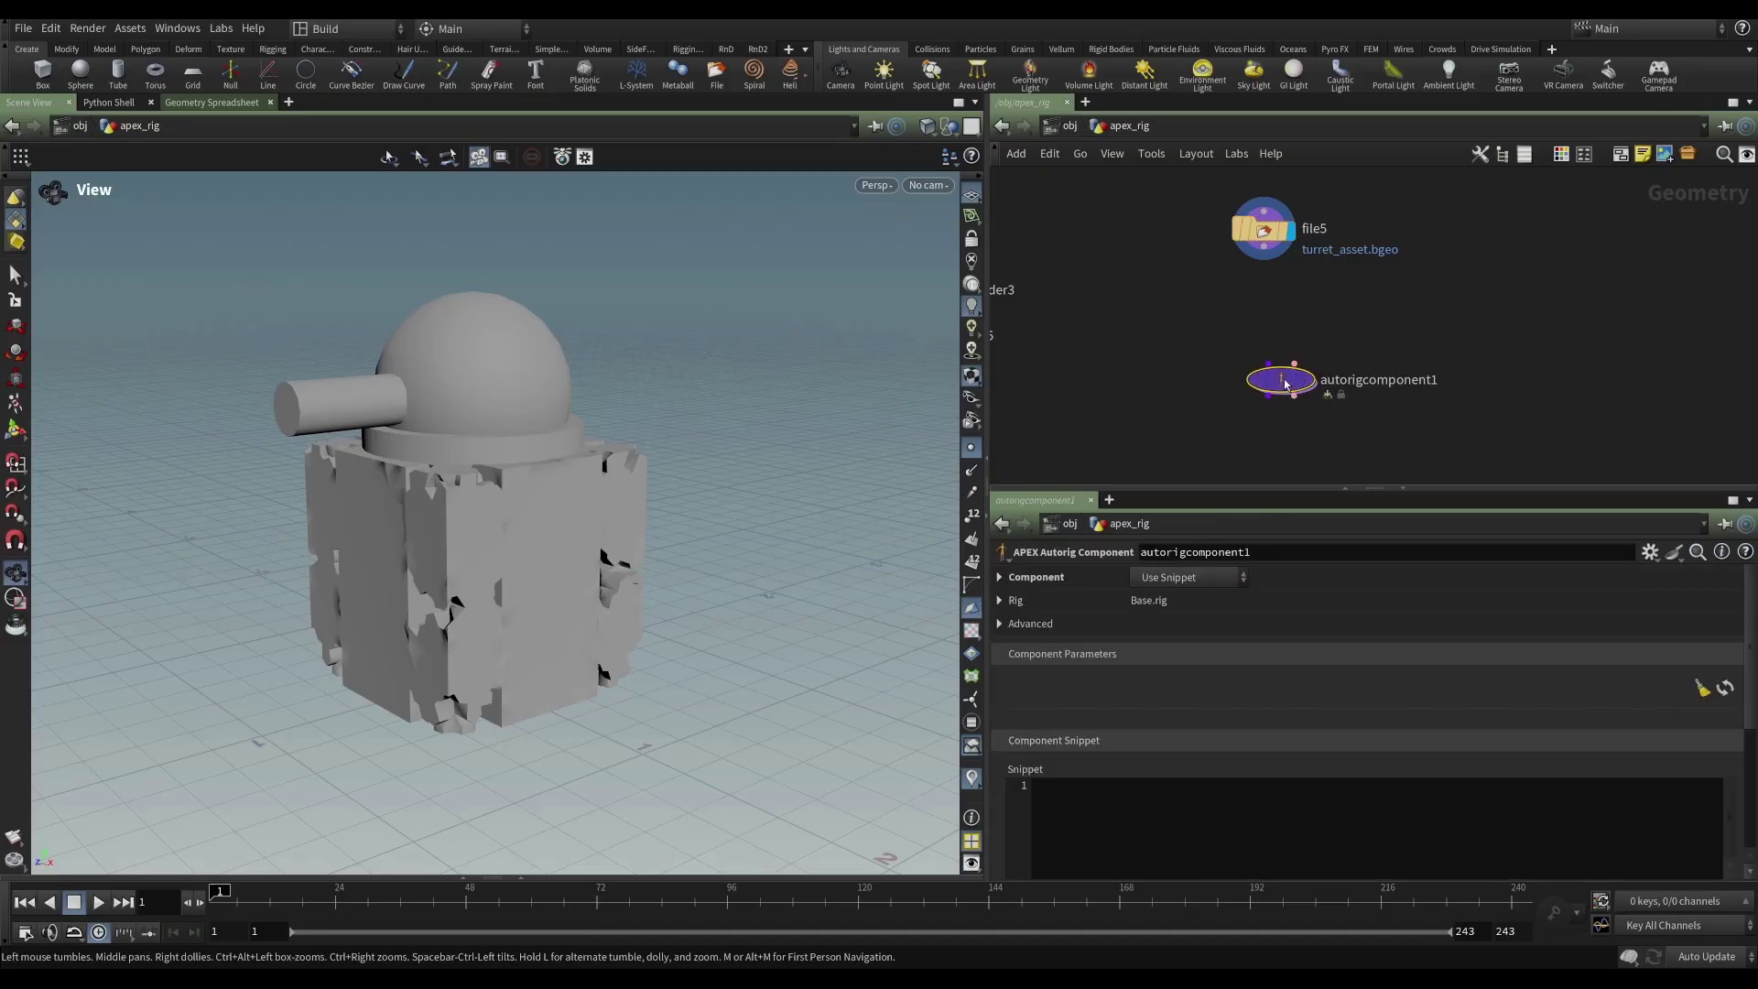
drag(1264, 259, 1277, 393)
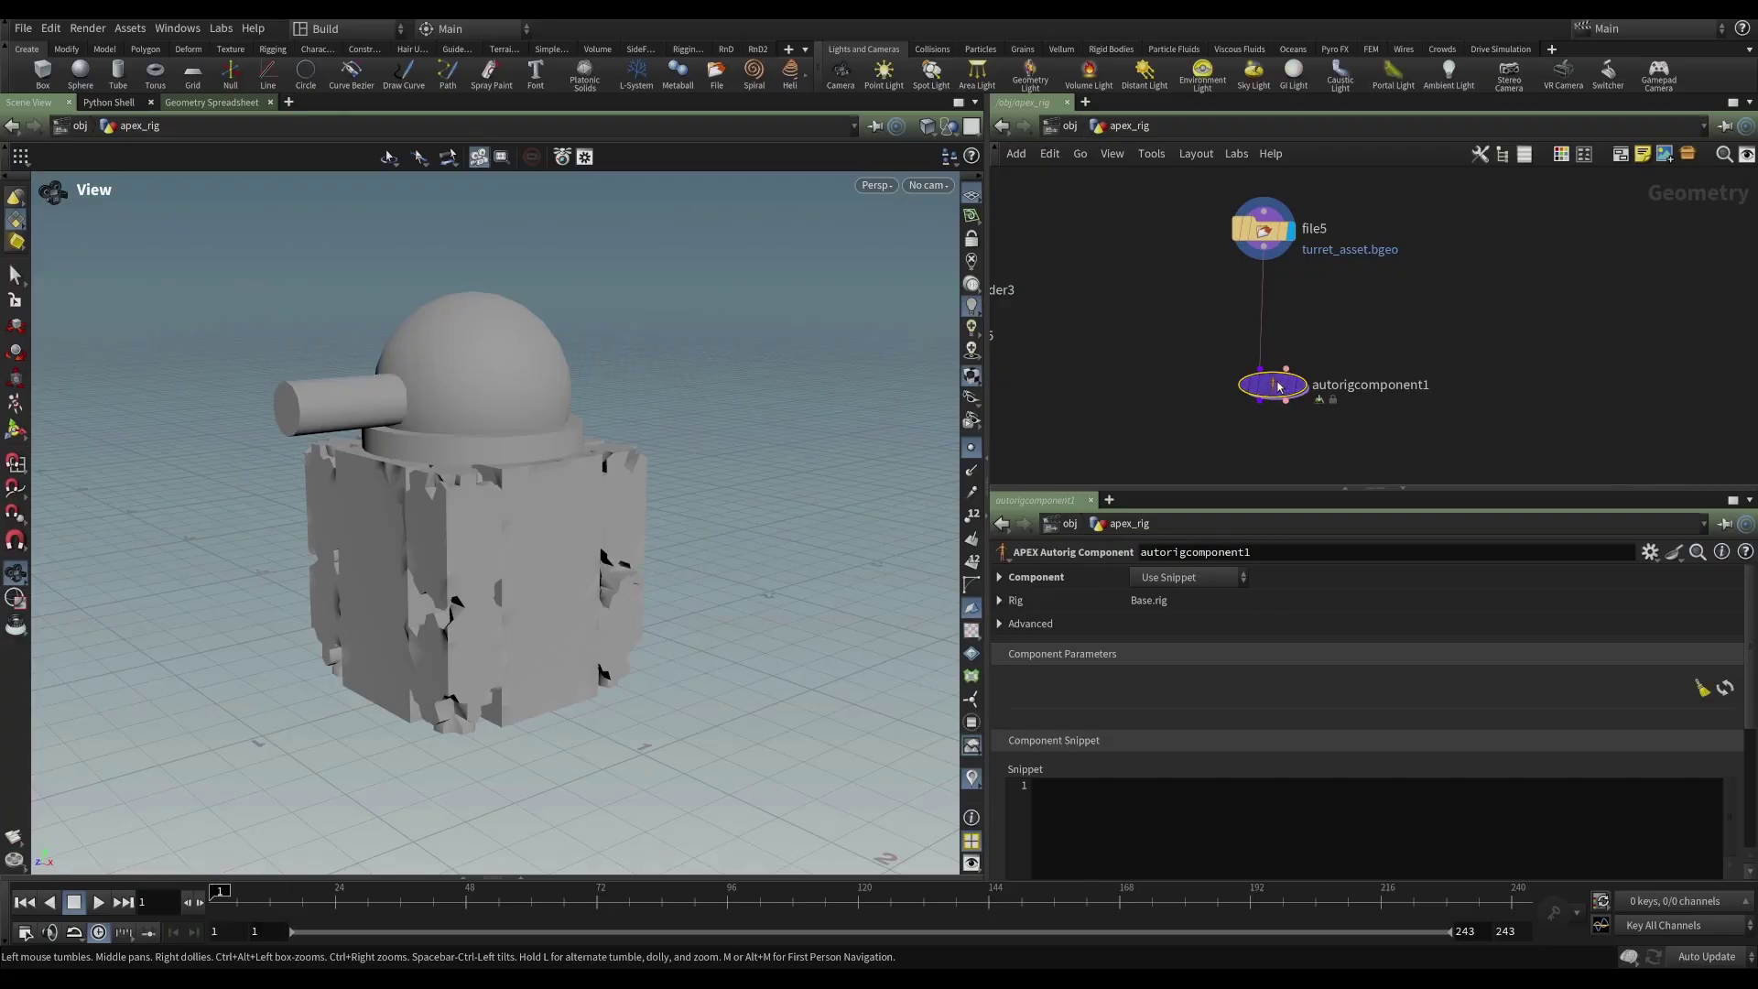
click(1180, 576)
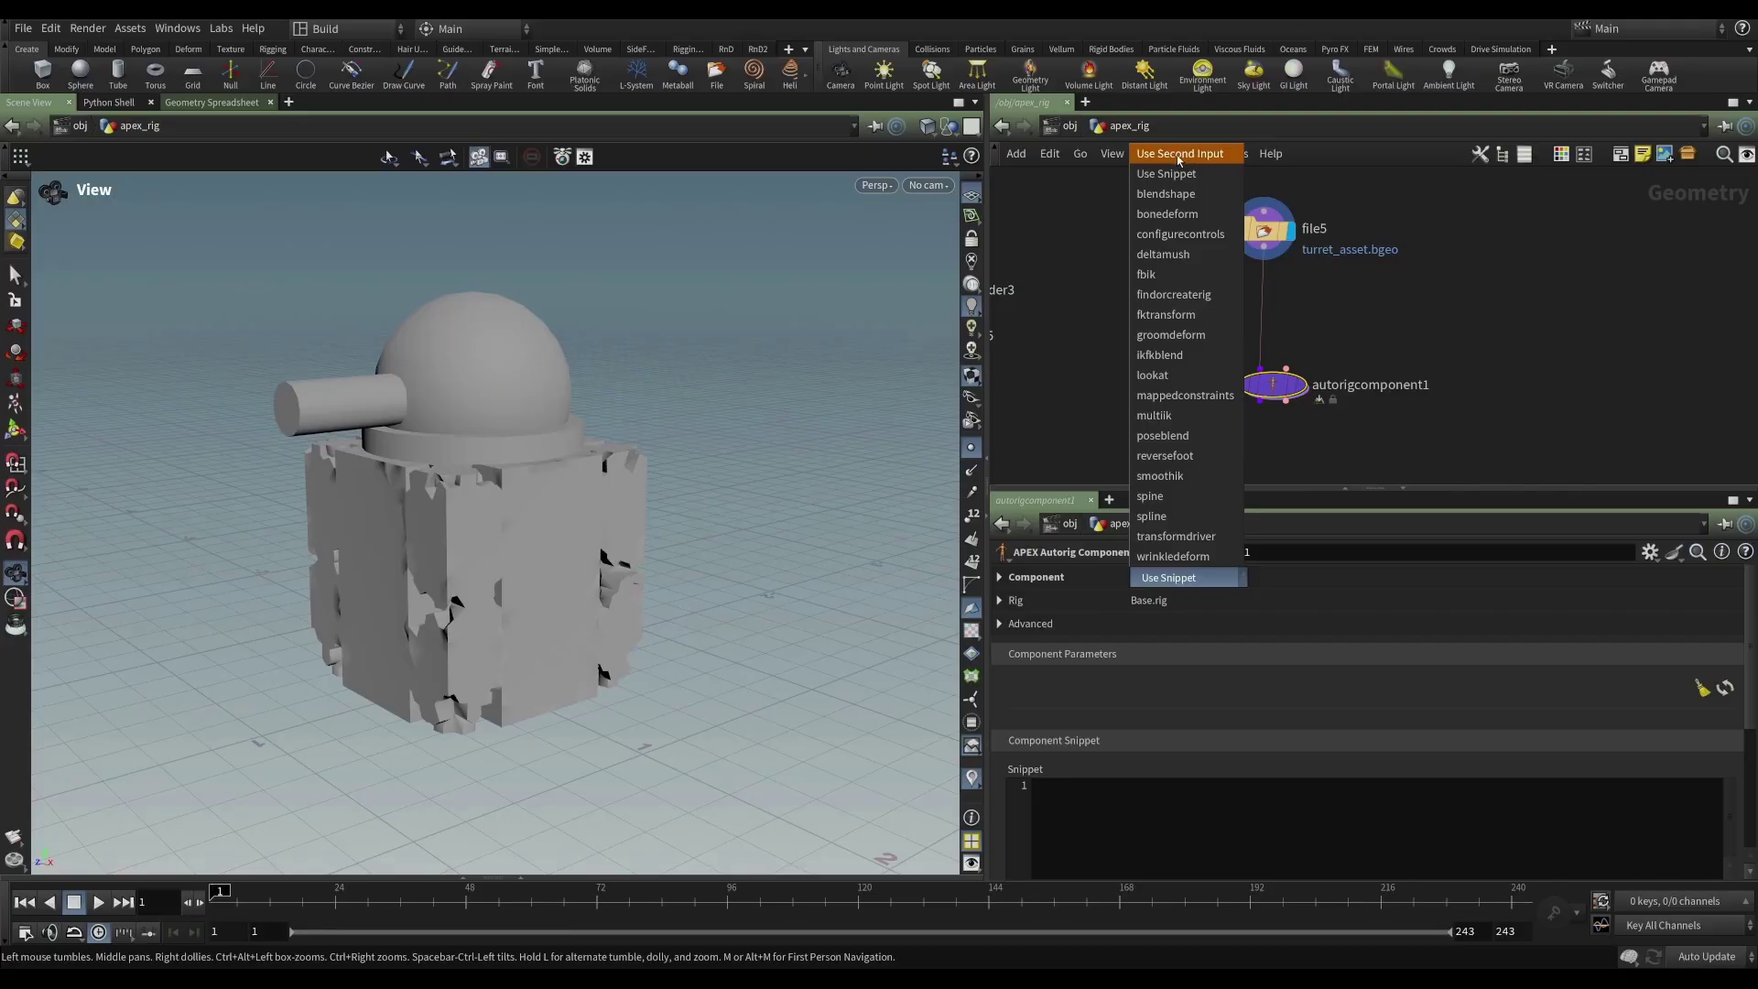
- Add an APEX Edit Graph node, editgraph7, placed beside file5
key(r)
key(Escape)
key(Tab)
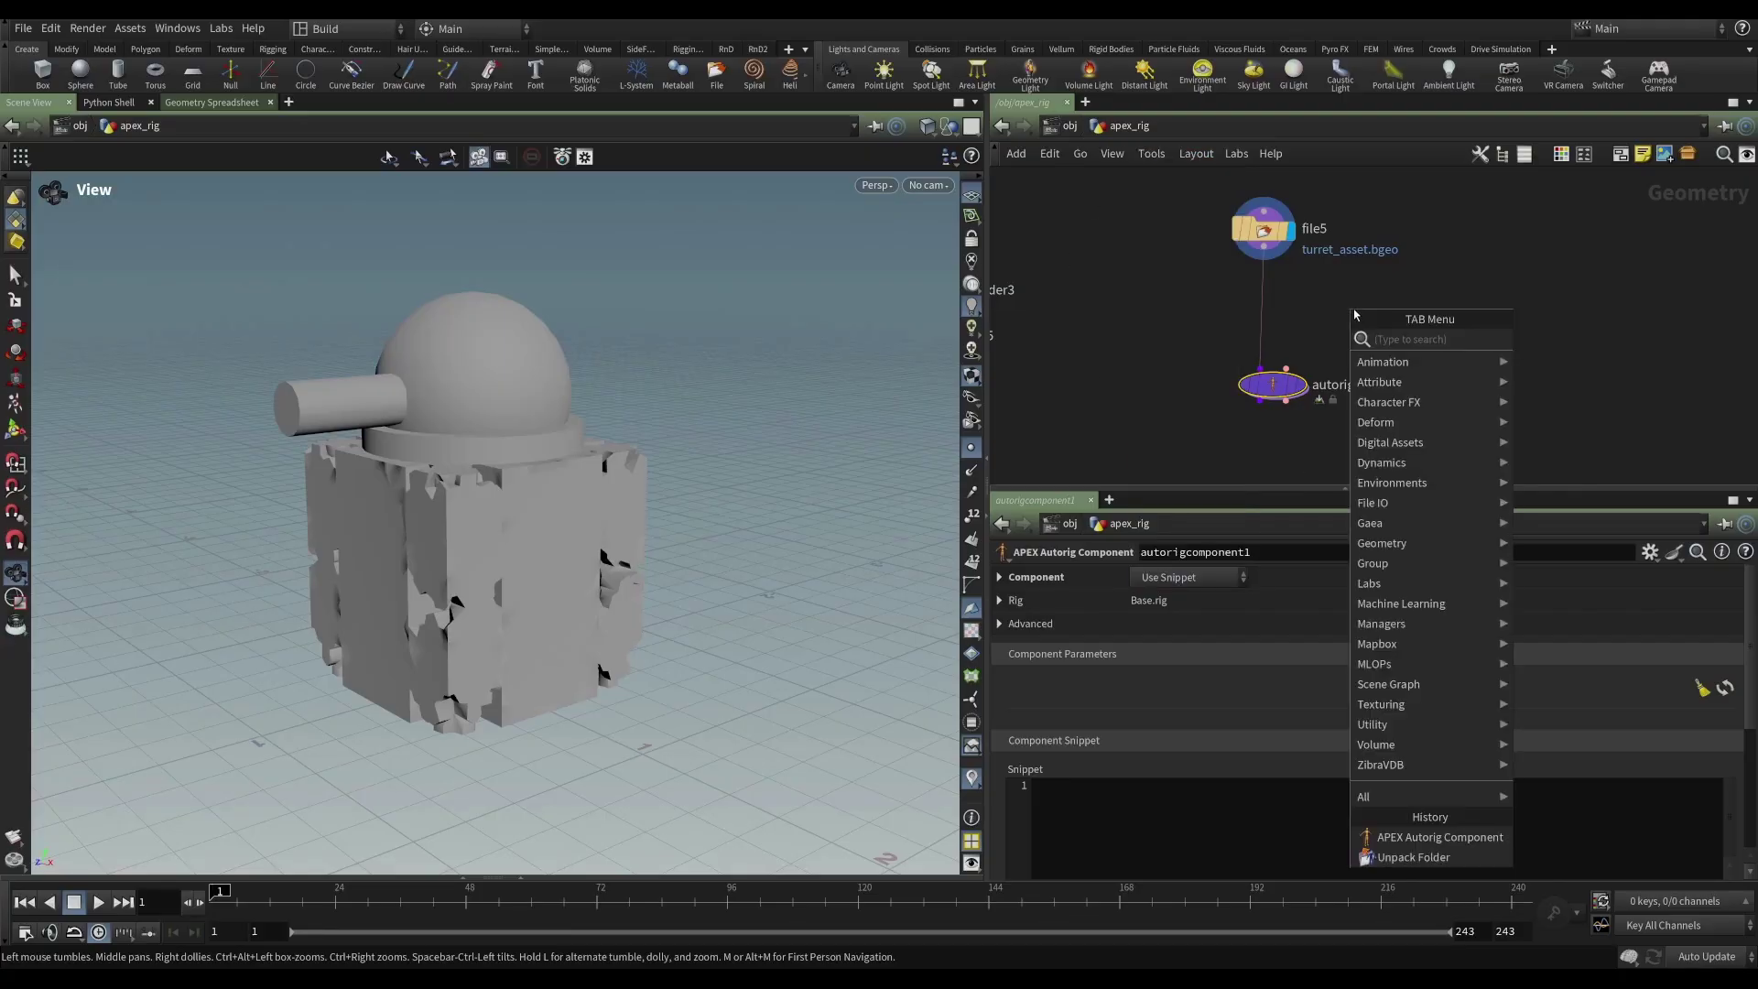
text(e)
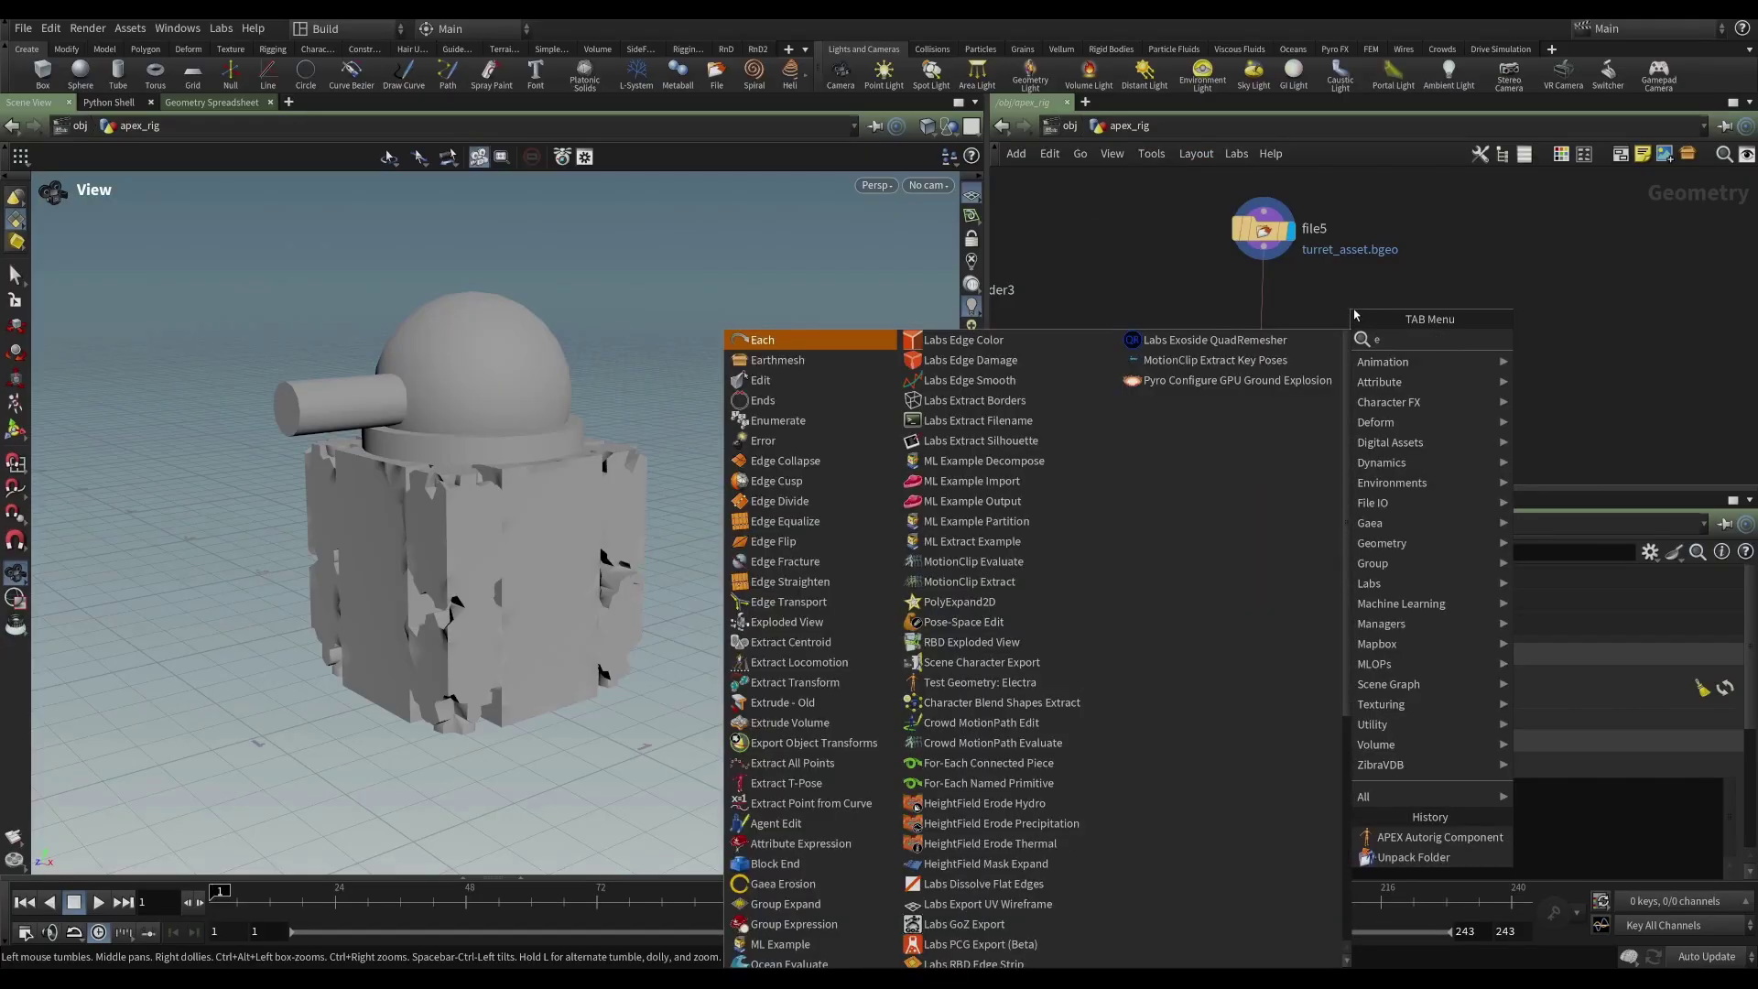
text(dit)
key(Down)
key(Down)
key(Down)
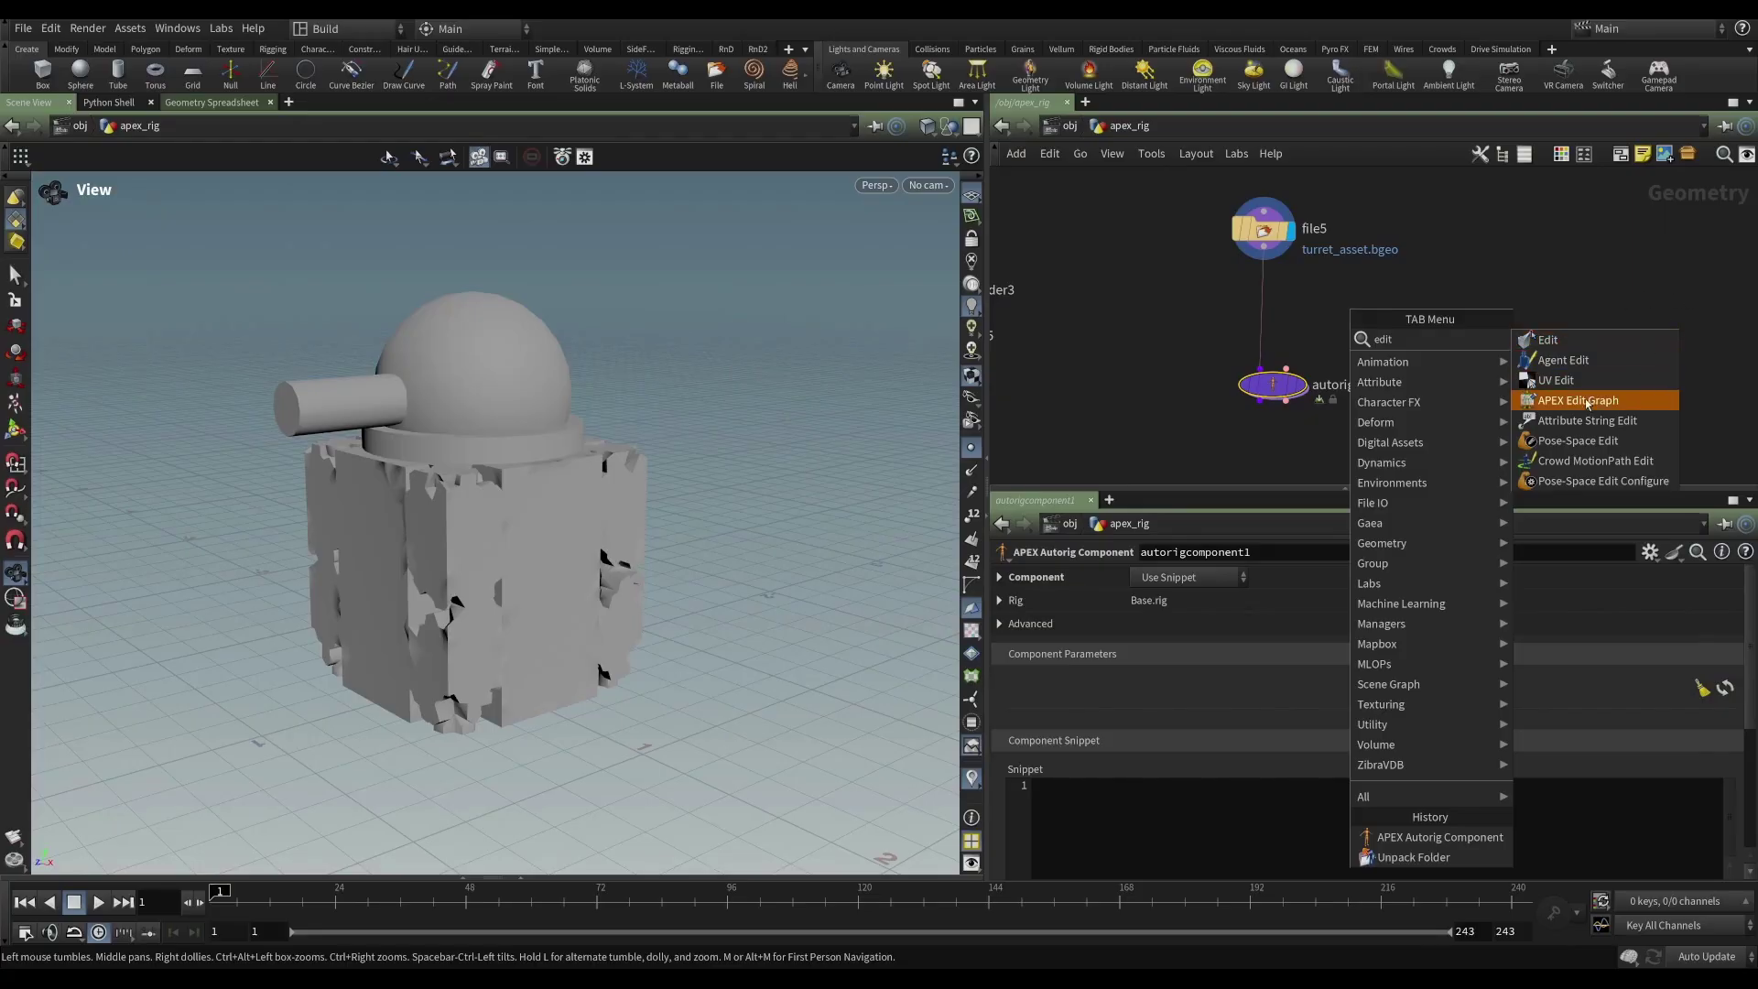
key(Return)
click(1382, 301)
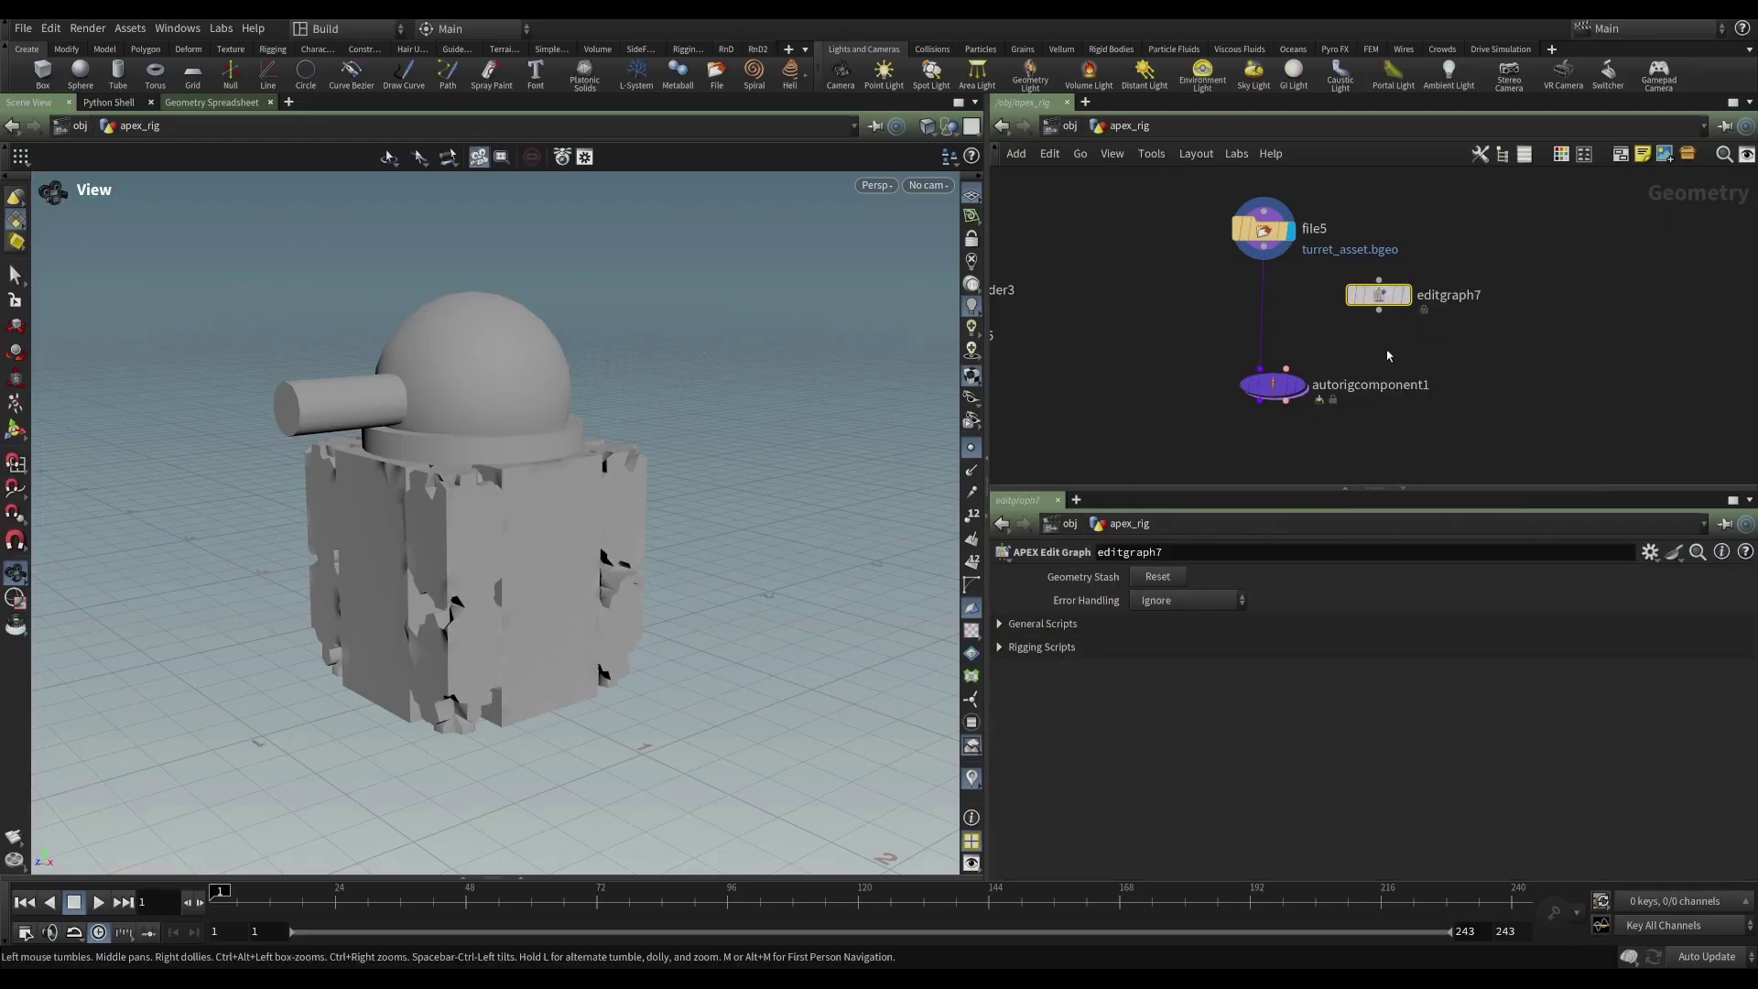
drag(1376, 317, 1367, 315)
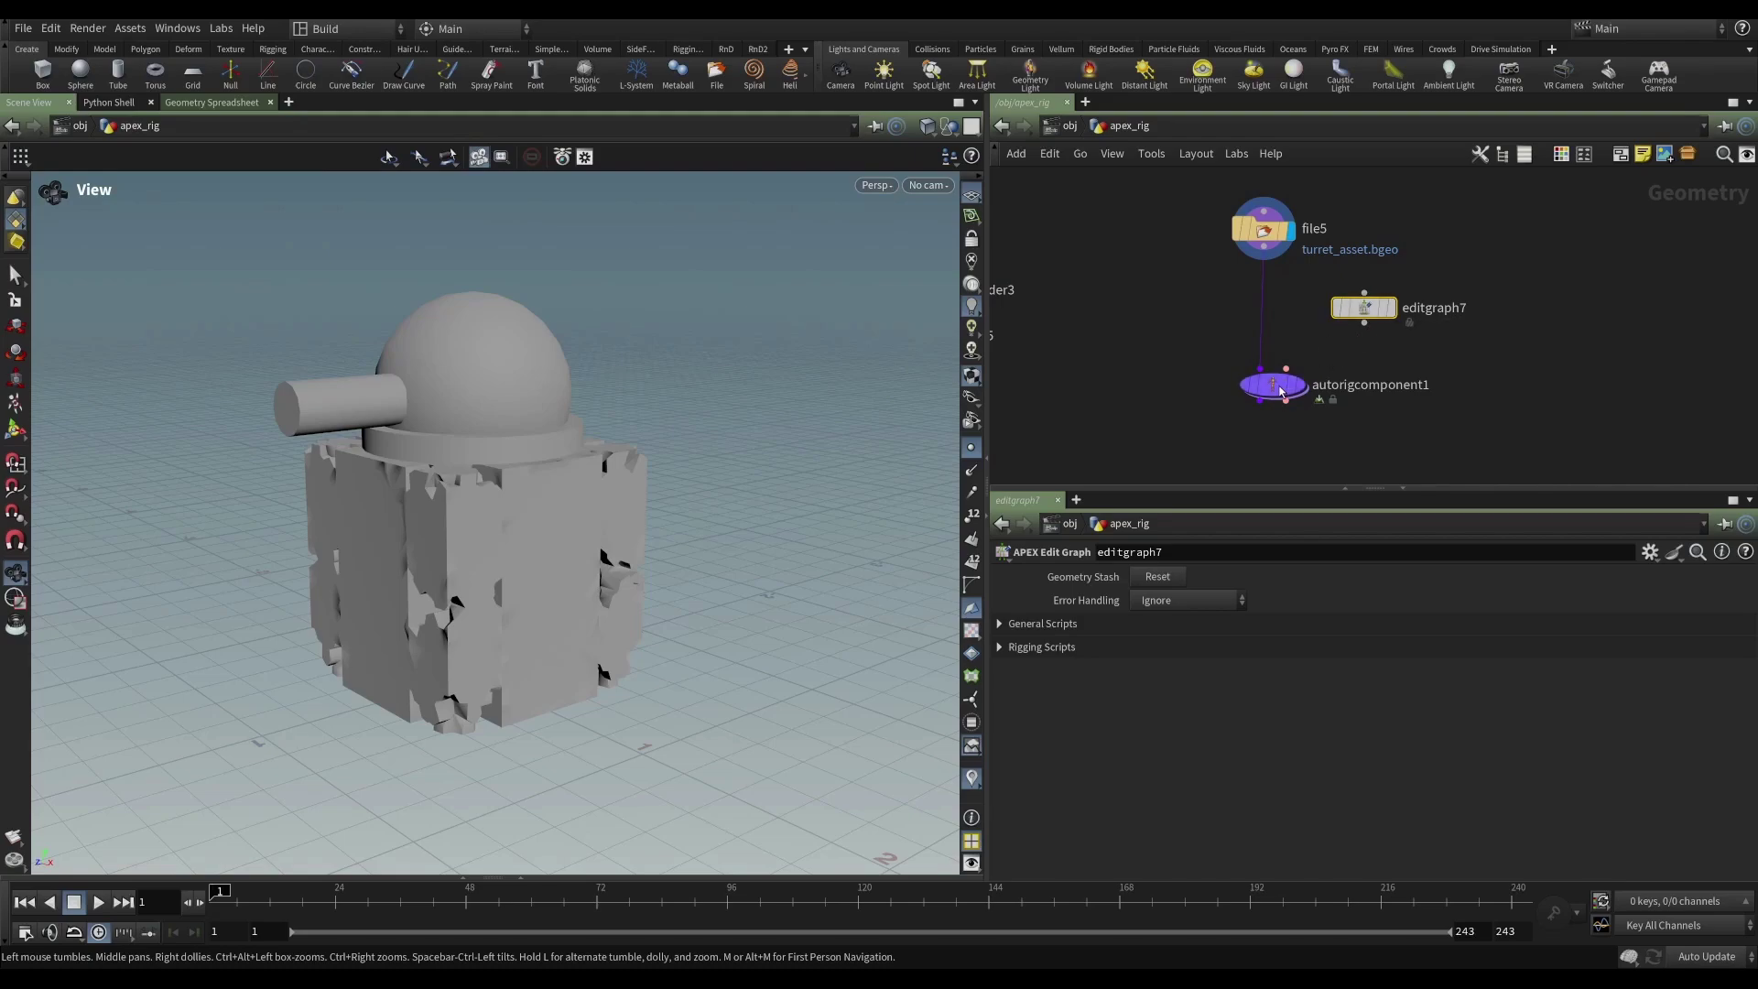
- Review autorigcomponent1's Component list without changing it, then select editgraph7
click(1274, 396)
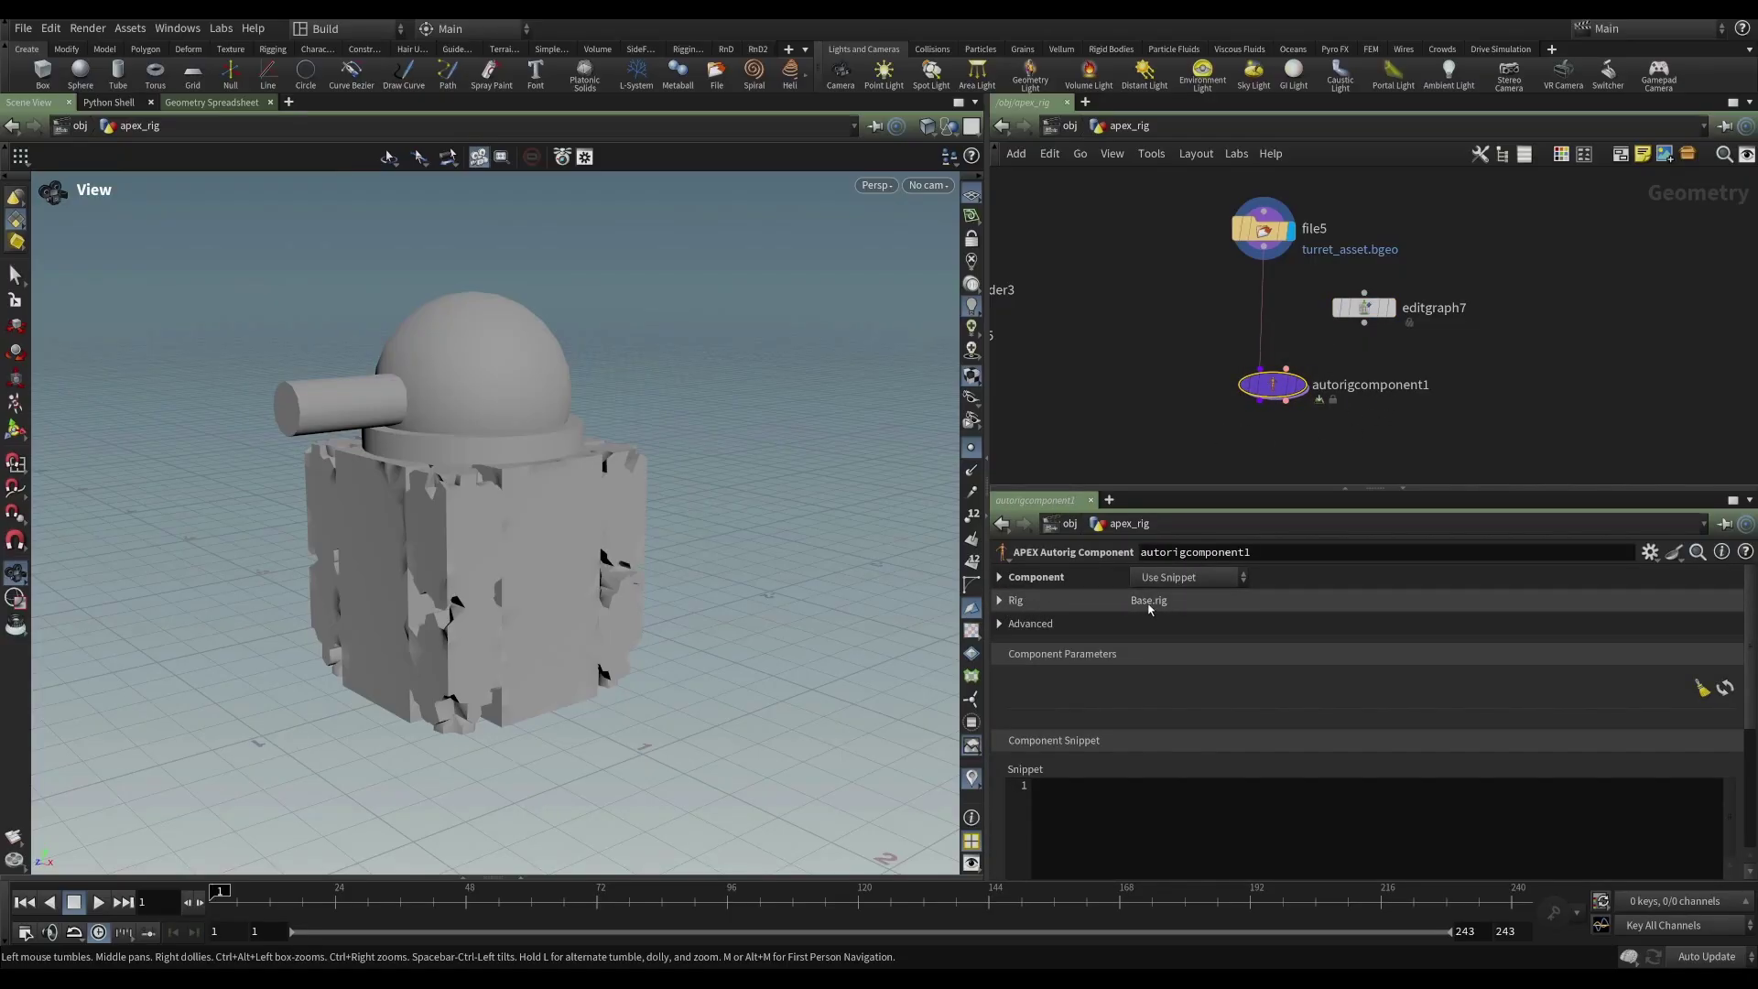
click(1178, 578)
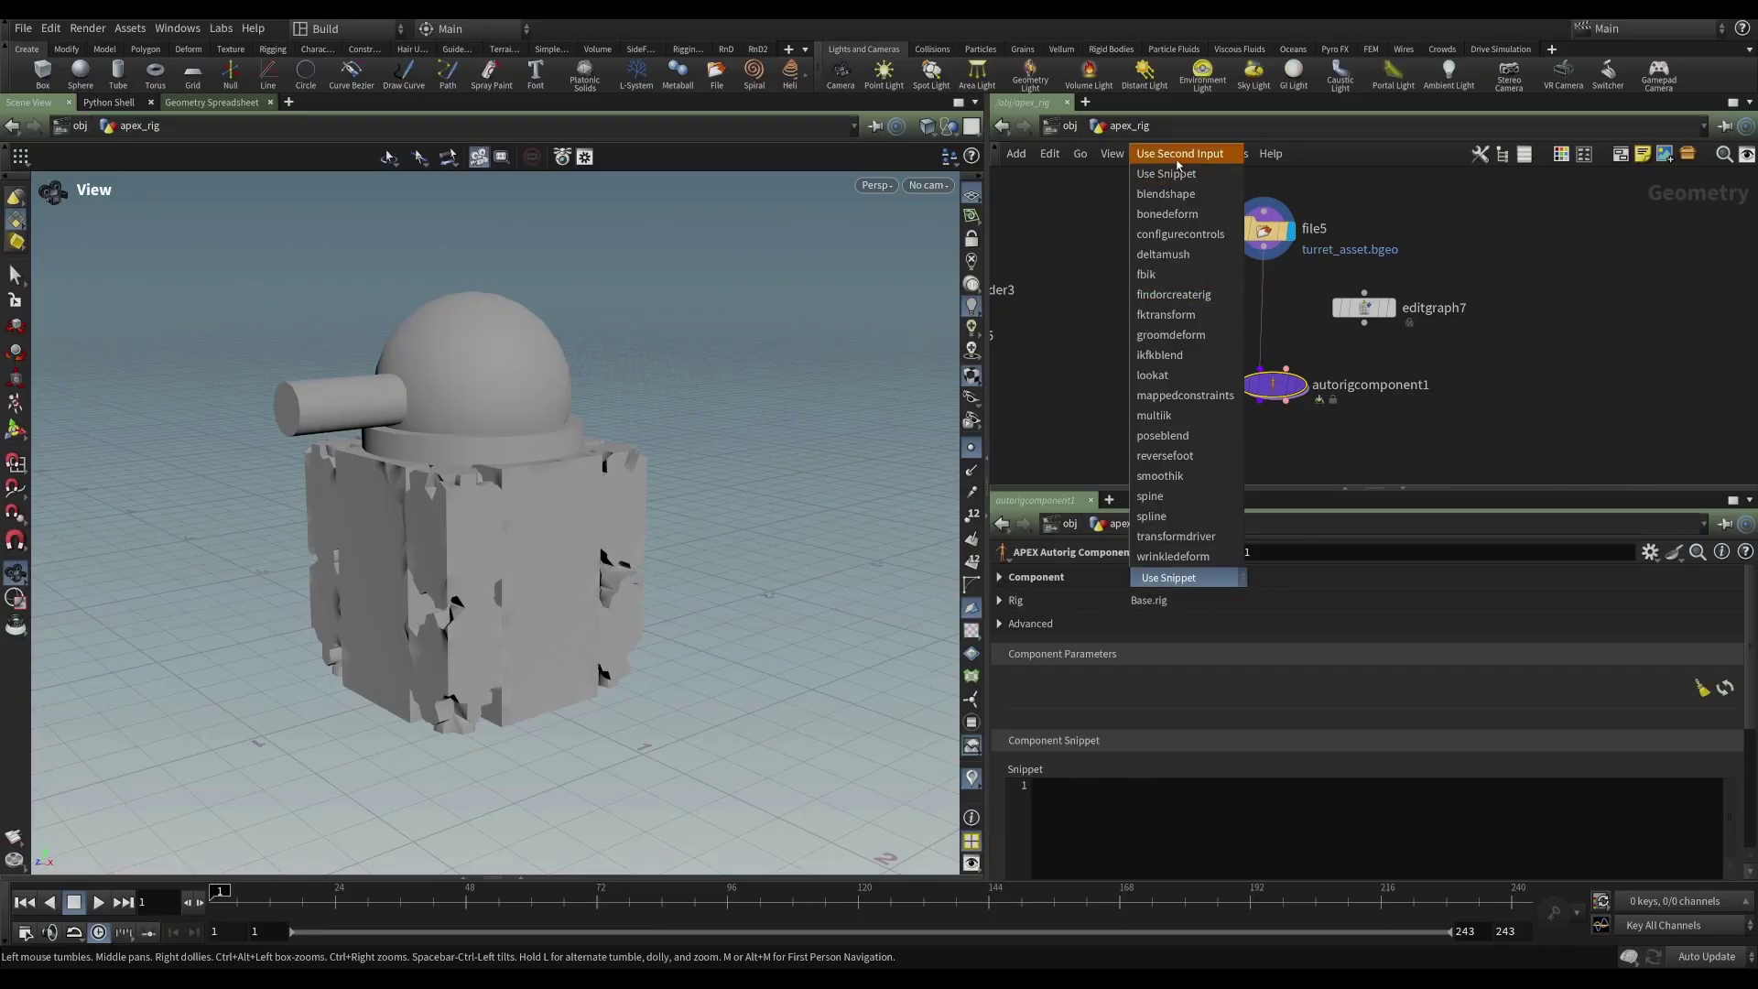
click(1160, 476)
click(1364, 307)
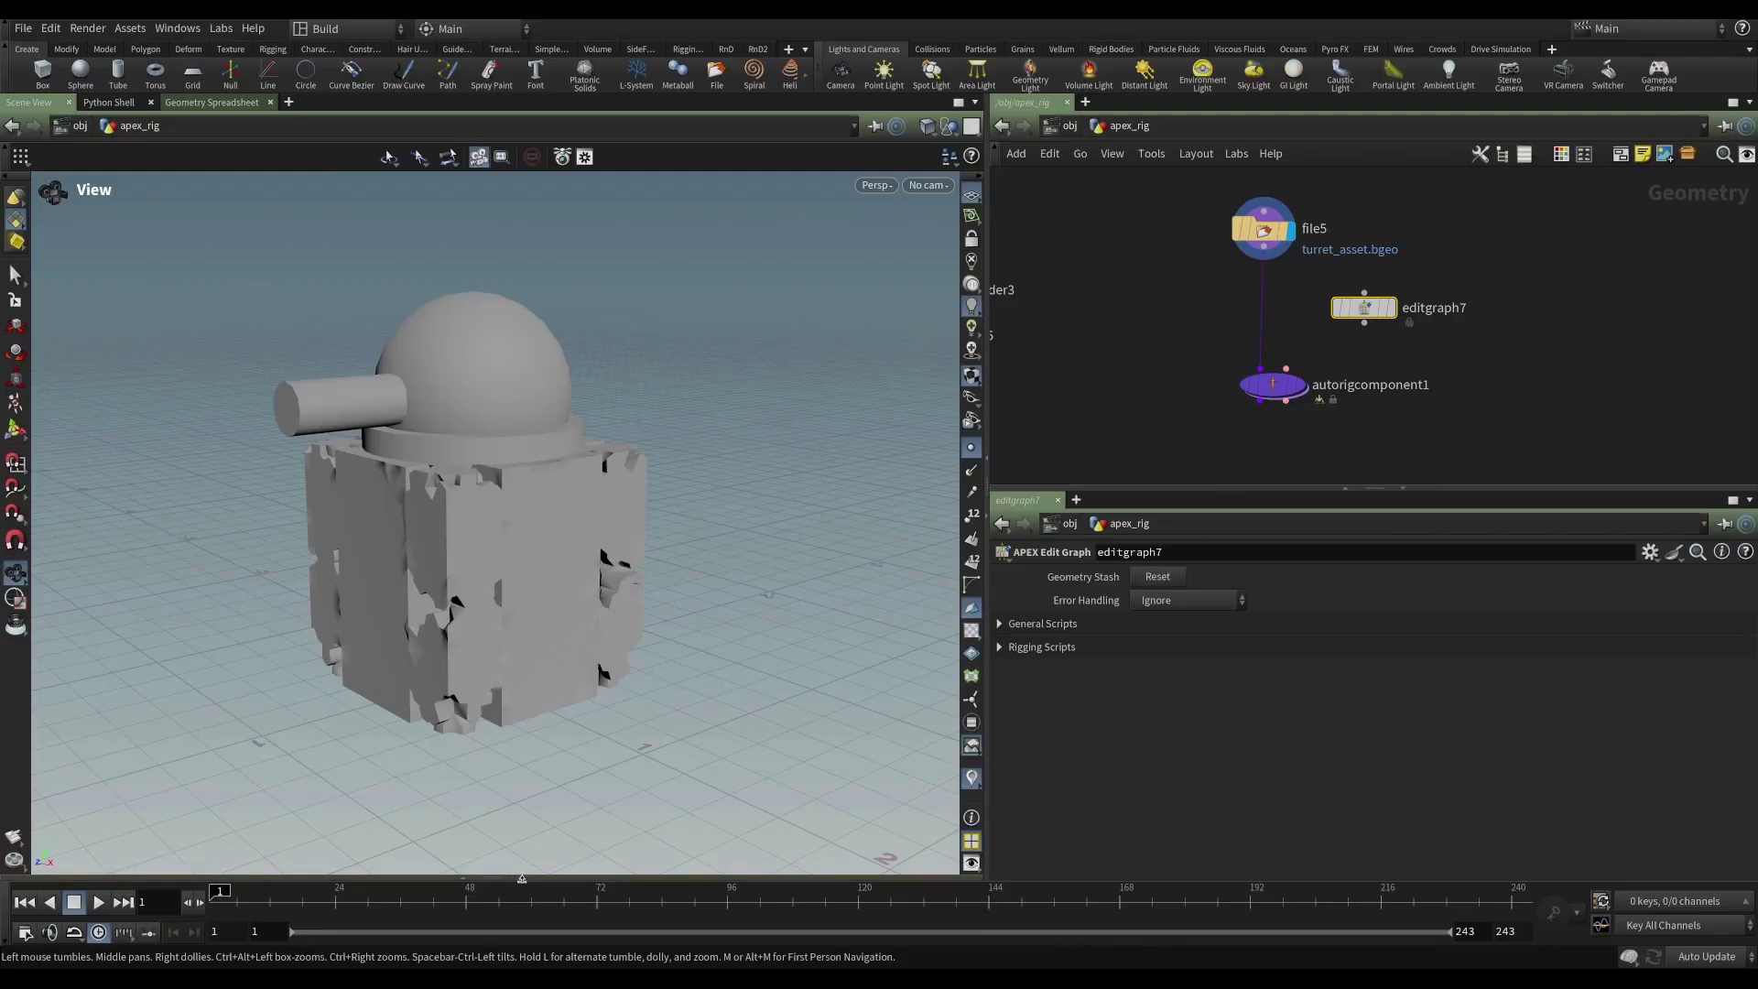
- In the APEX Network View, add an Input node and rename it parms
click(521, 877)
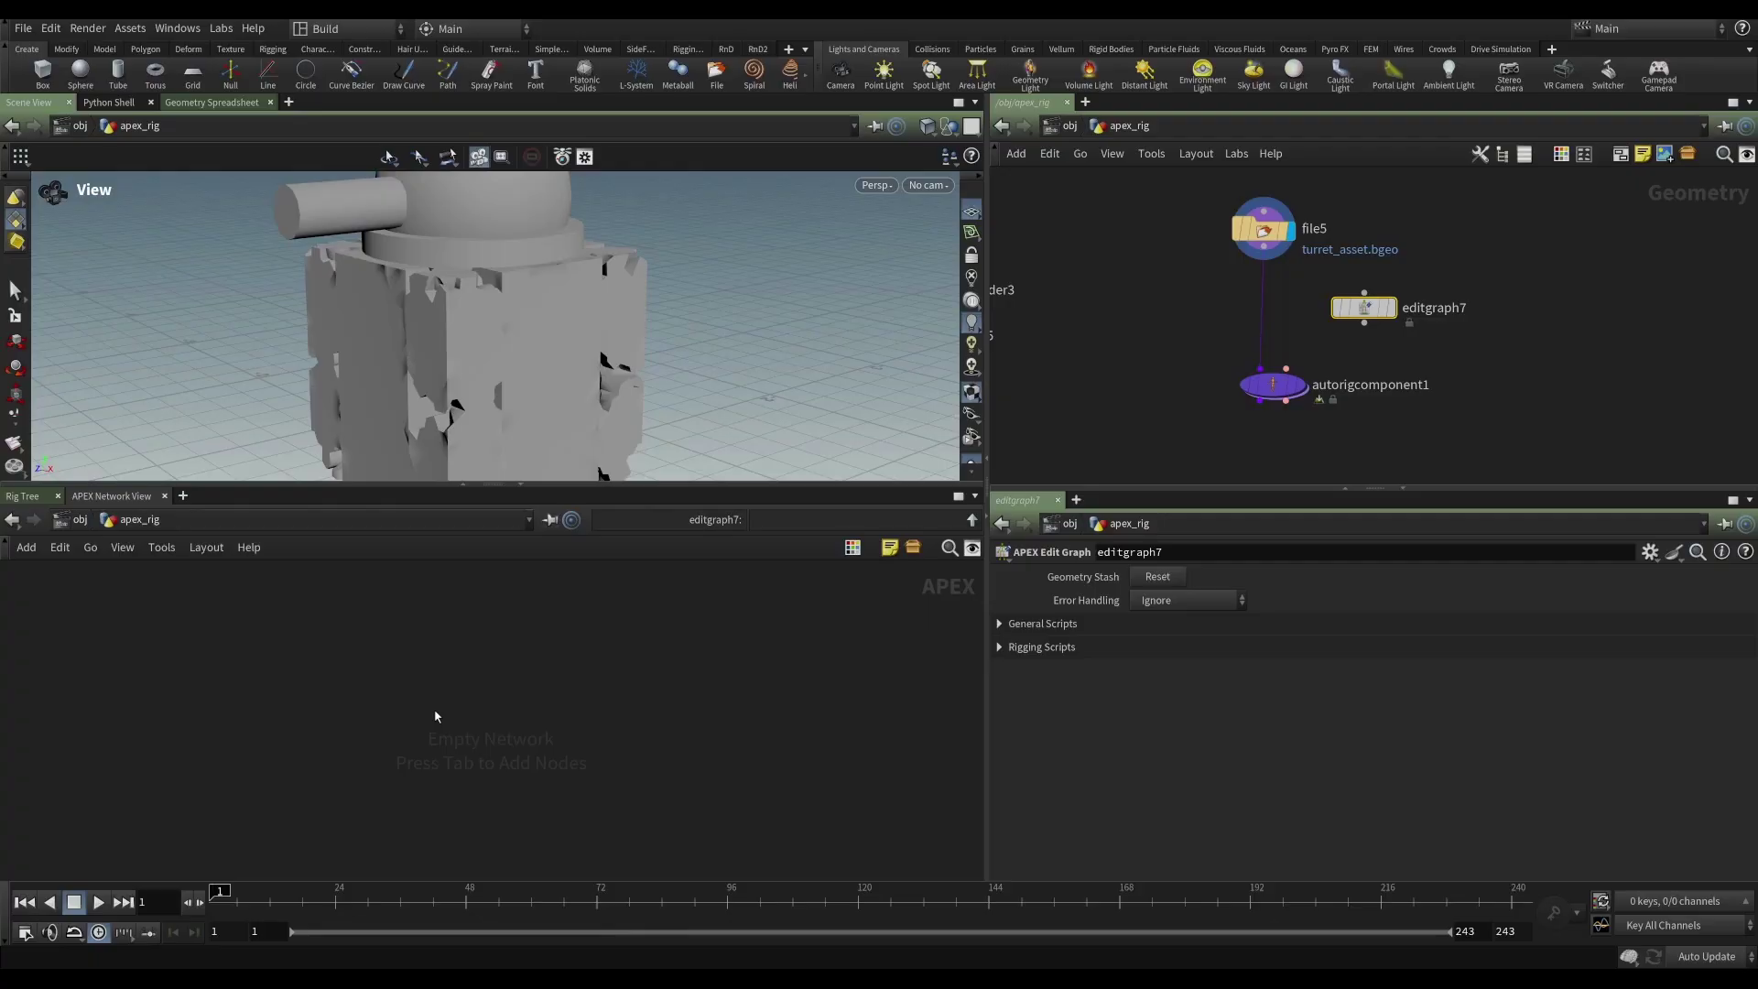
key(Tab)
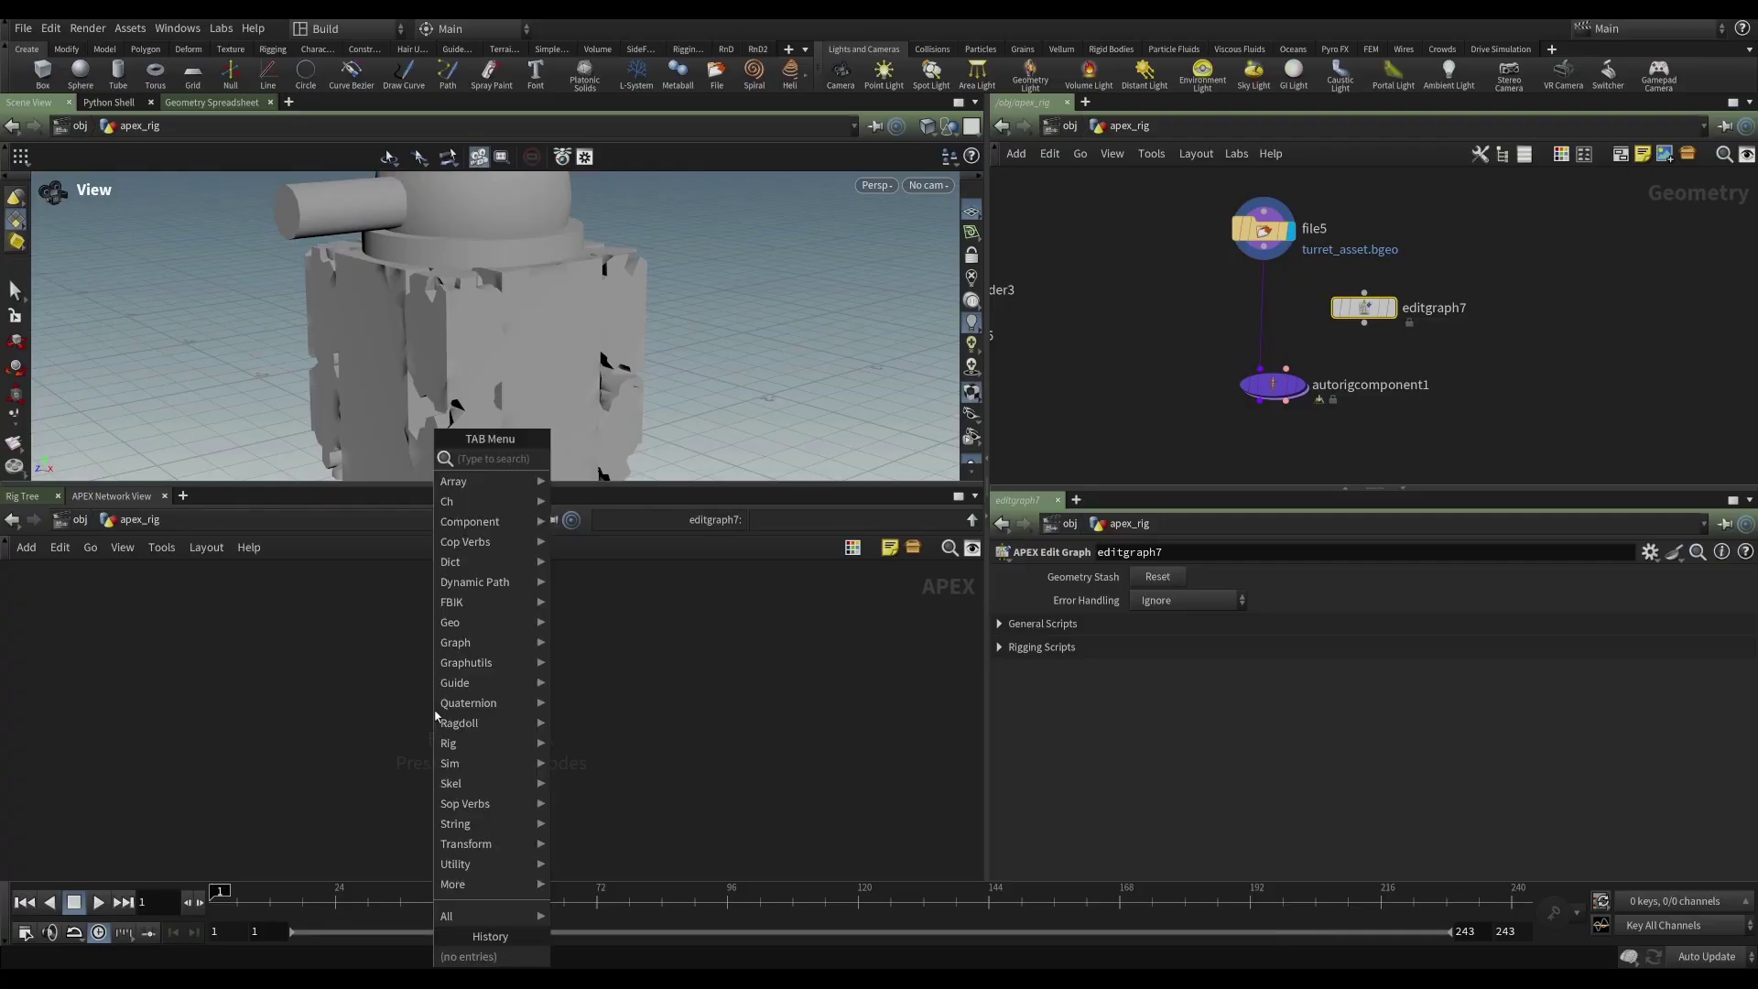
text(inpu)
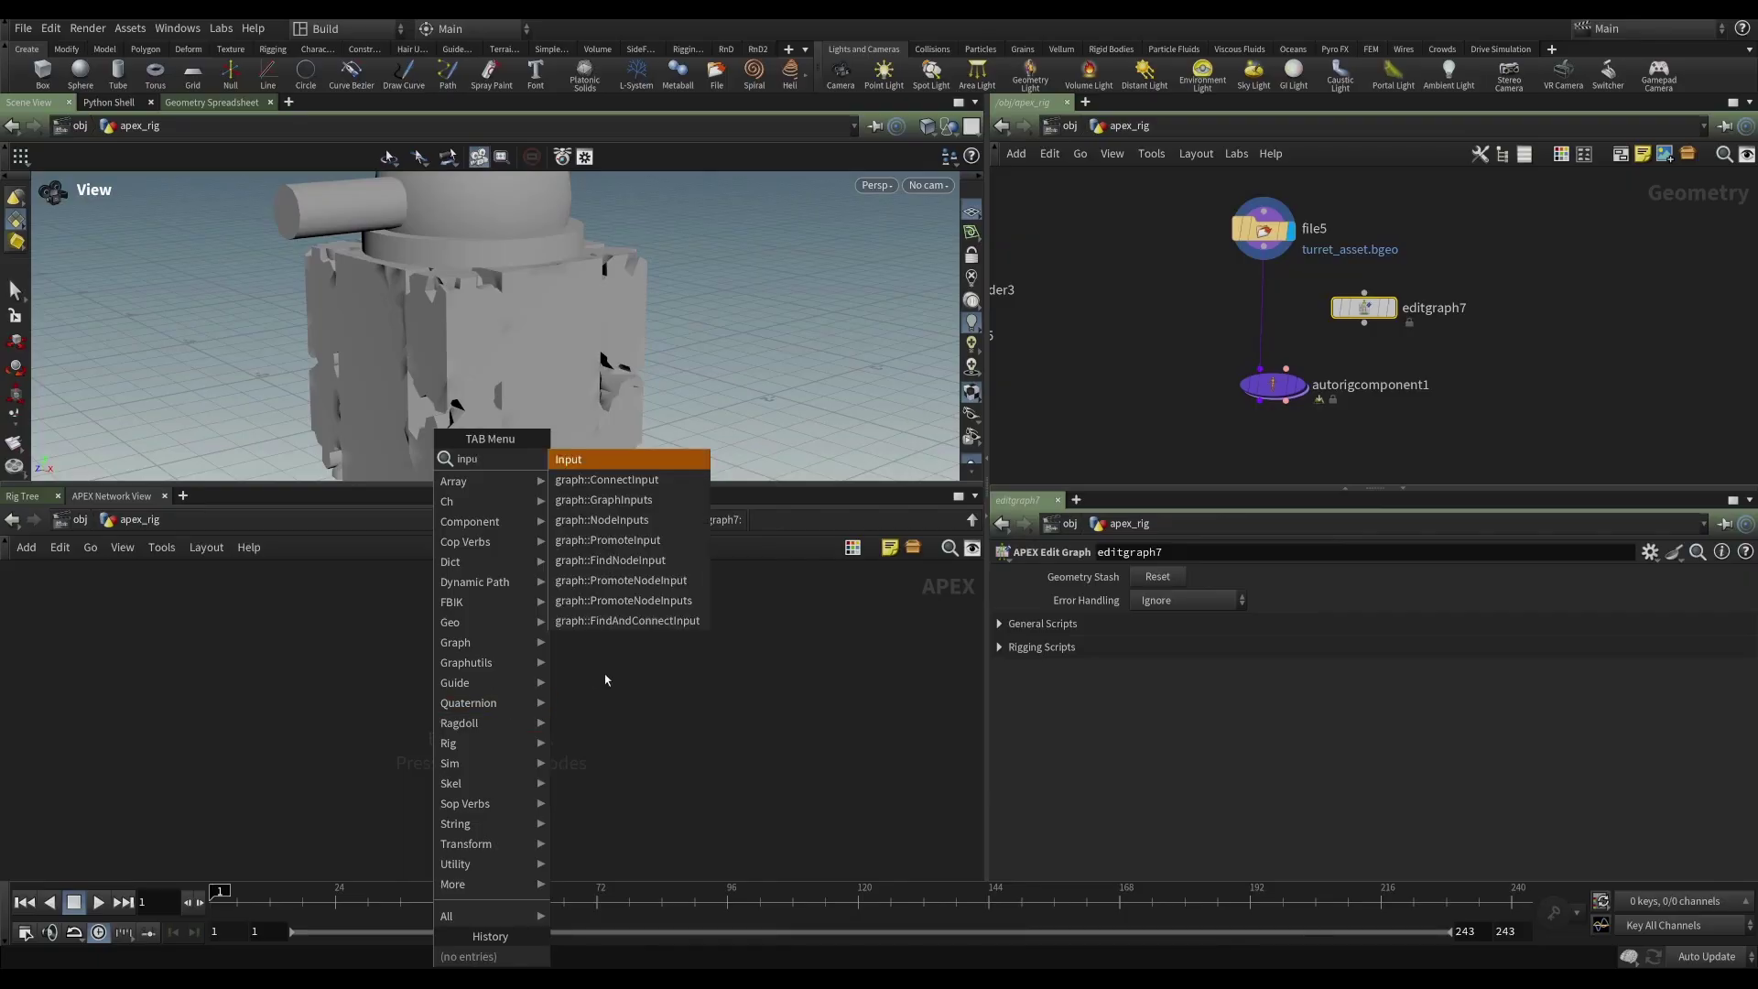
key(Return)
click(257, 696)
double_click(210, 624)
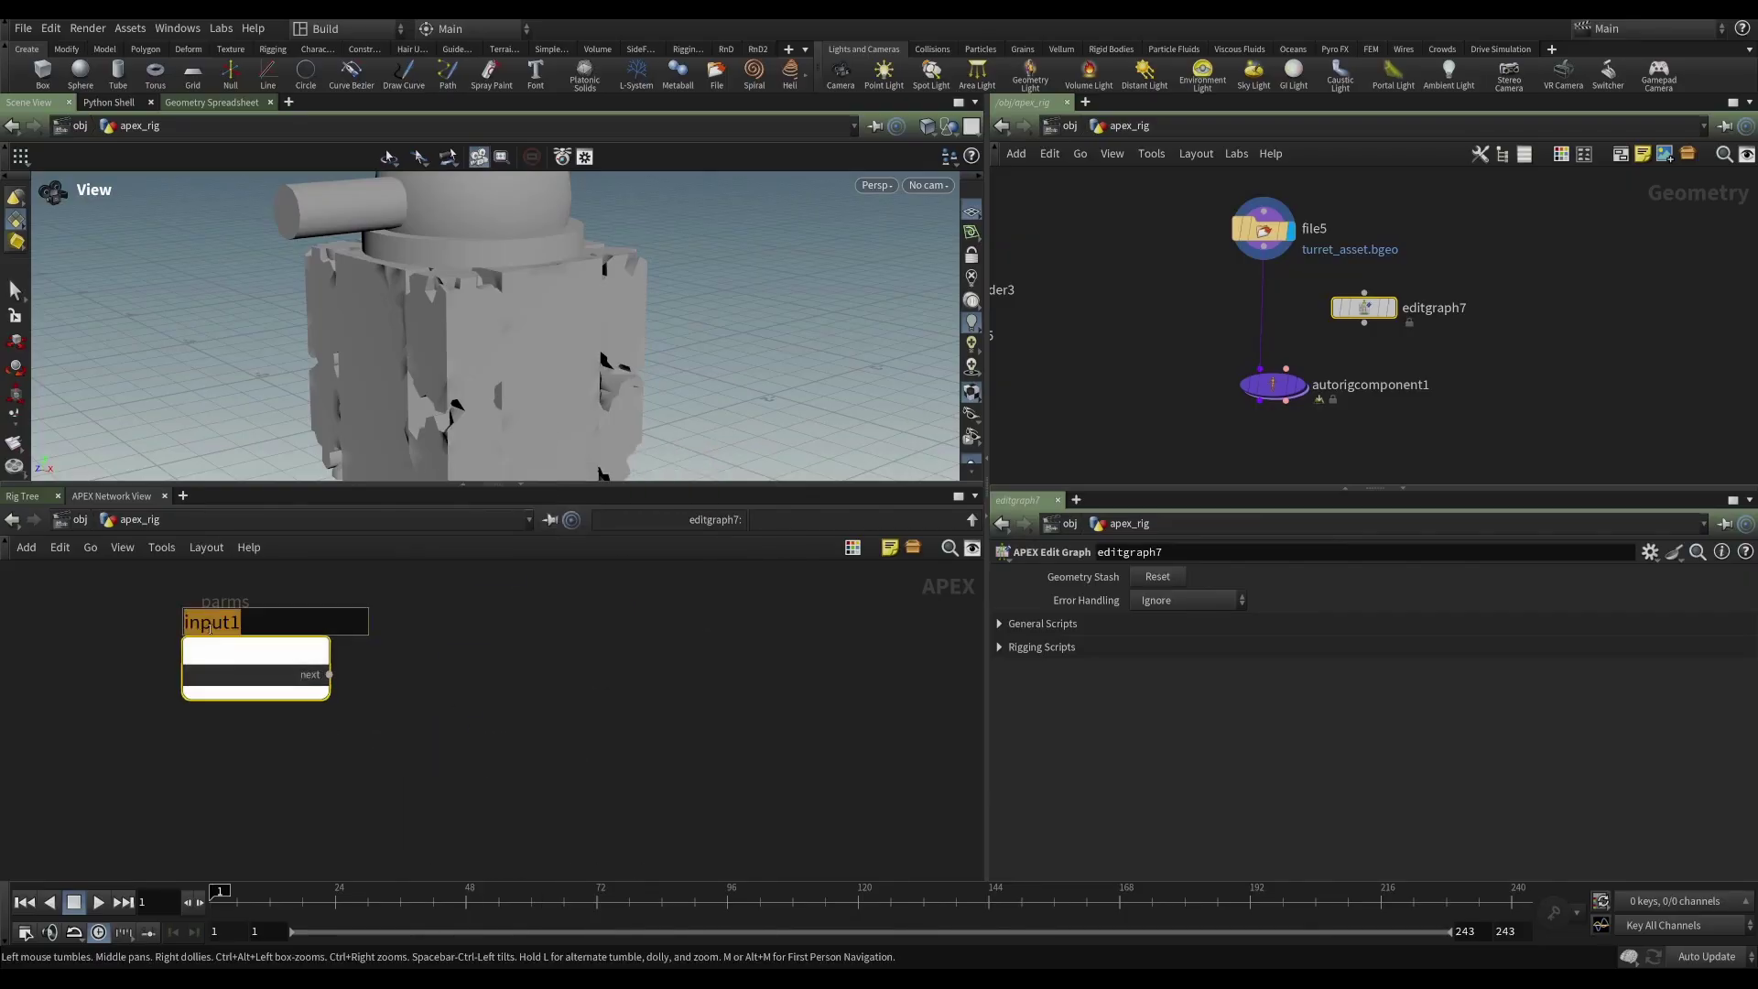
text(parms)
key(Return)
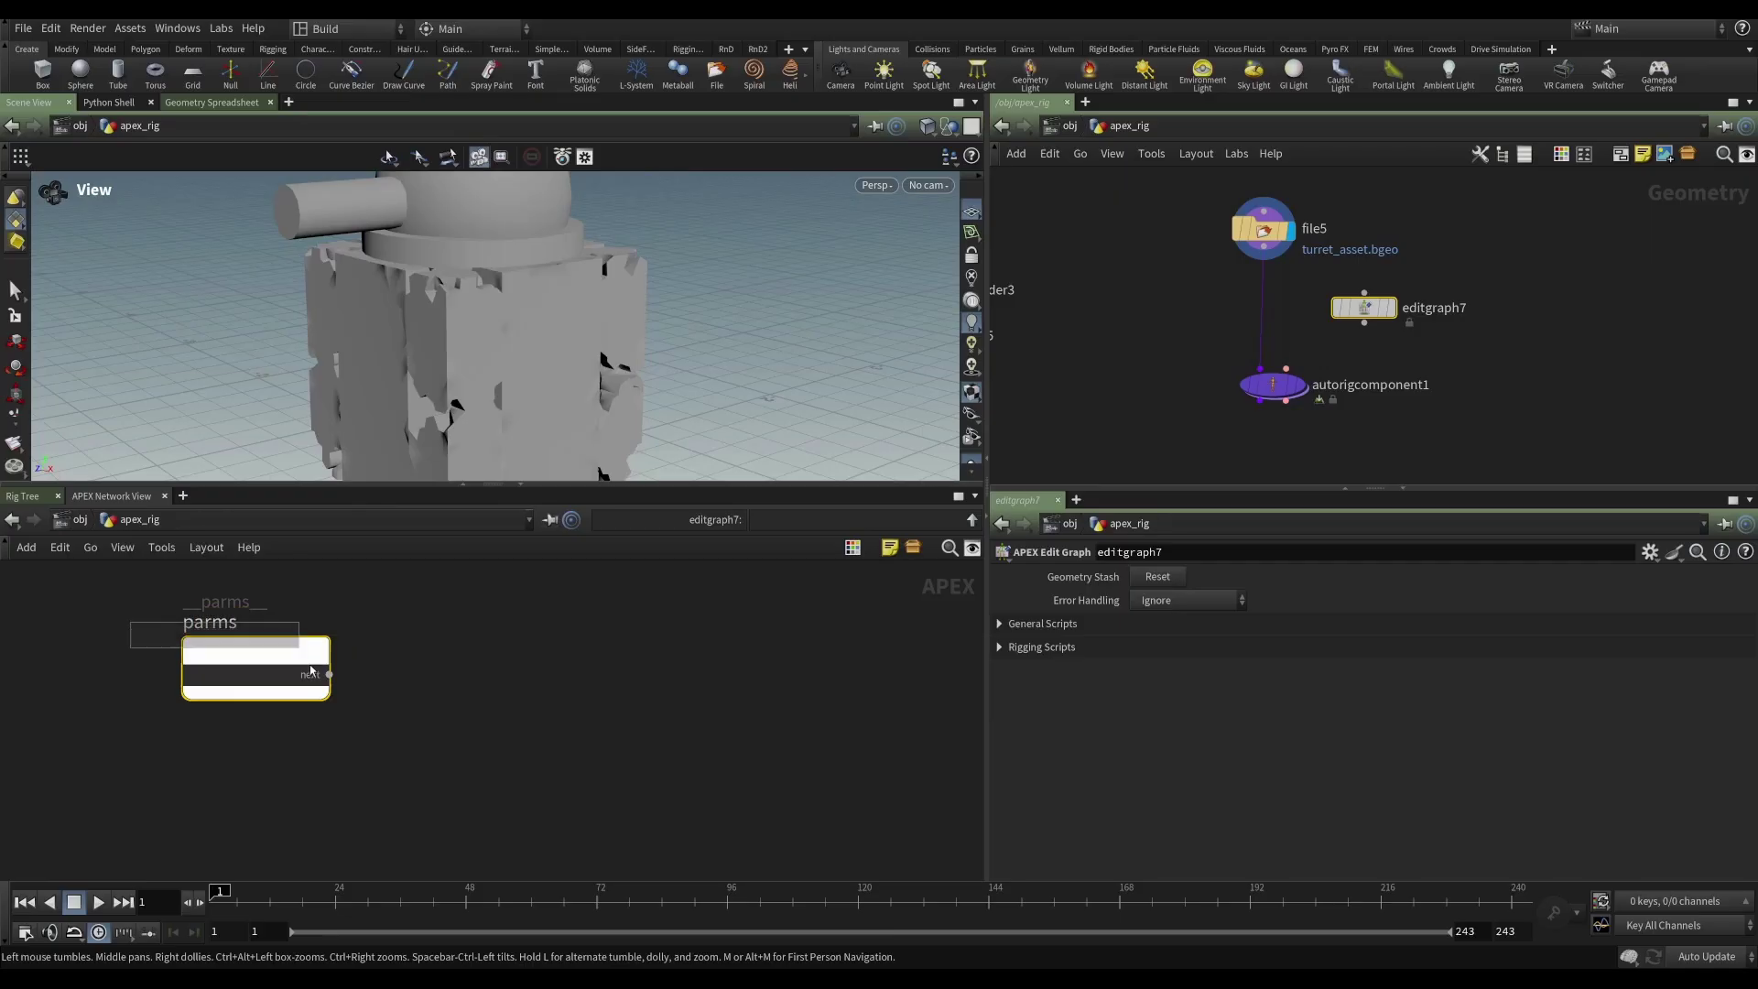
drag(273, 653, 233, 653)
- Add an Output node to the right of parms and frame both nodes
key(Tab)
text(out)
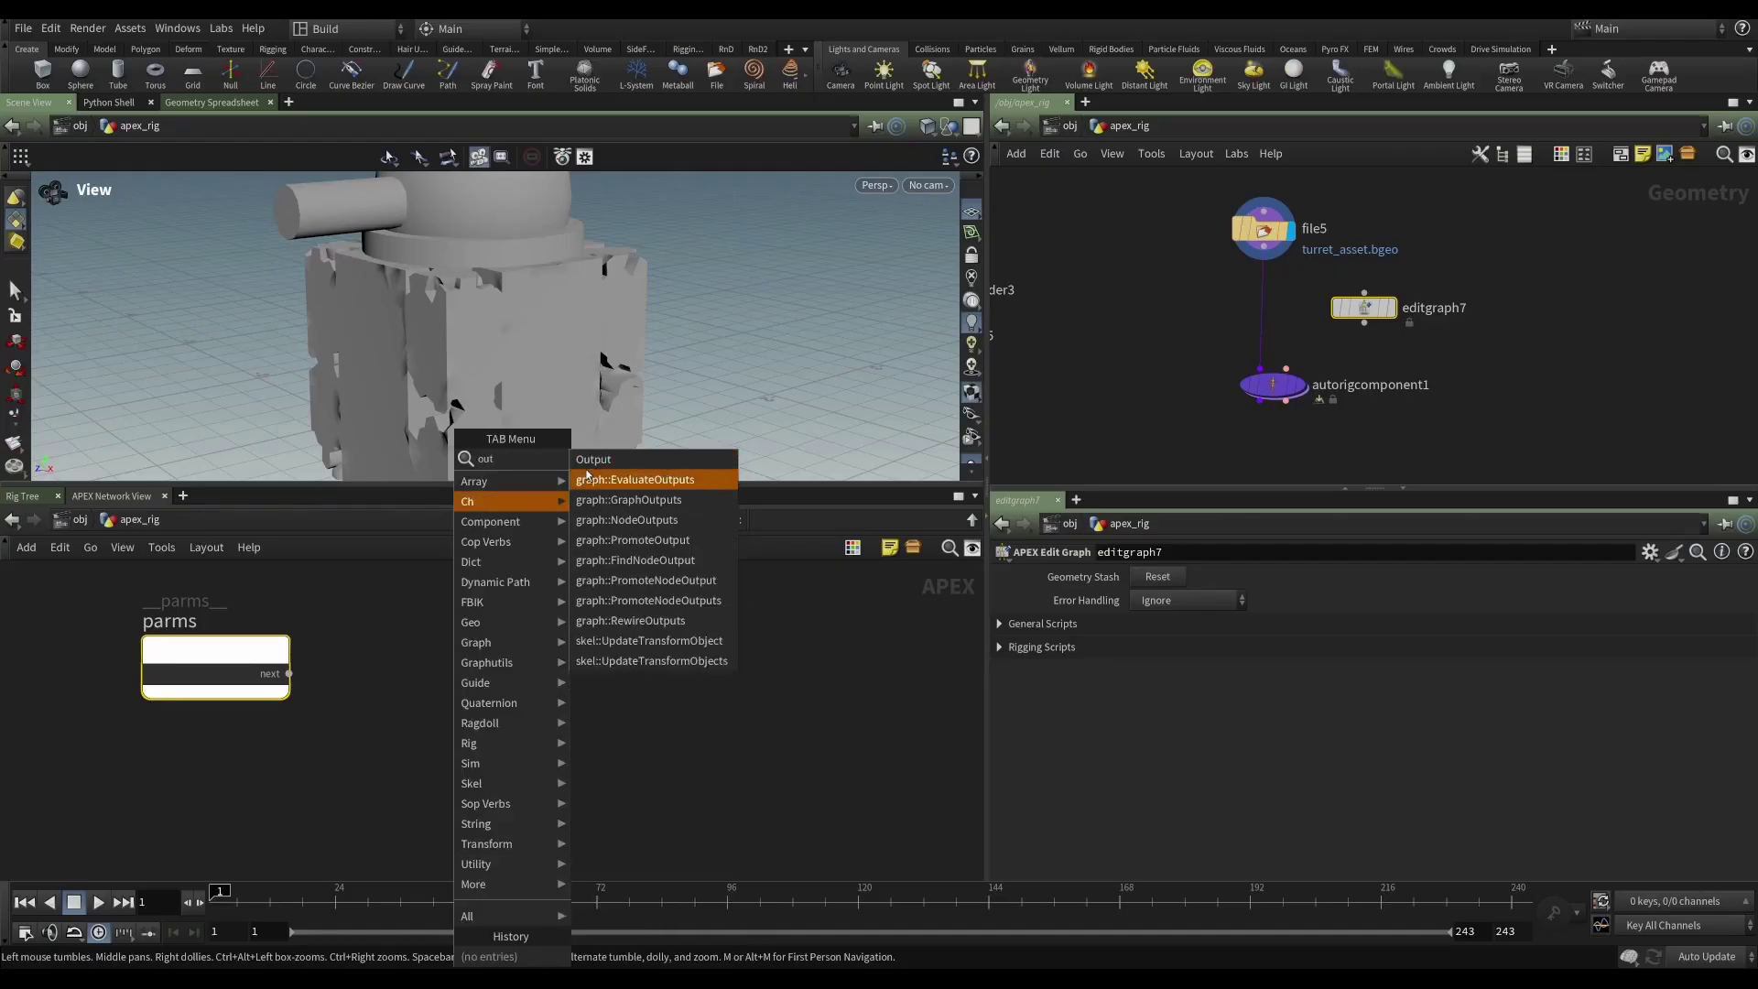
key(Return)
click(729, 655)
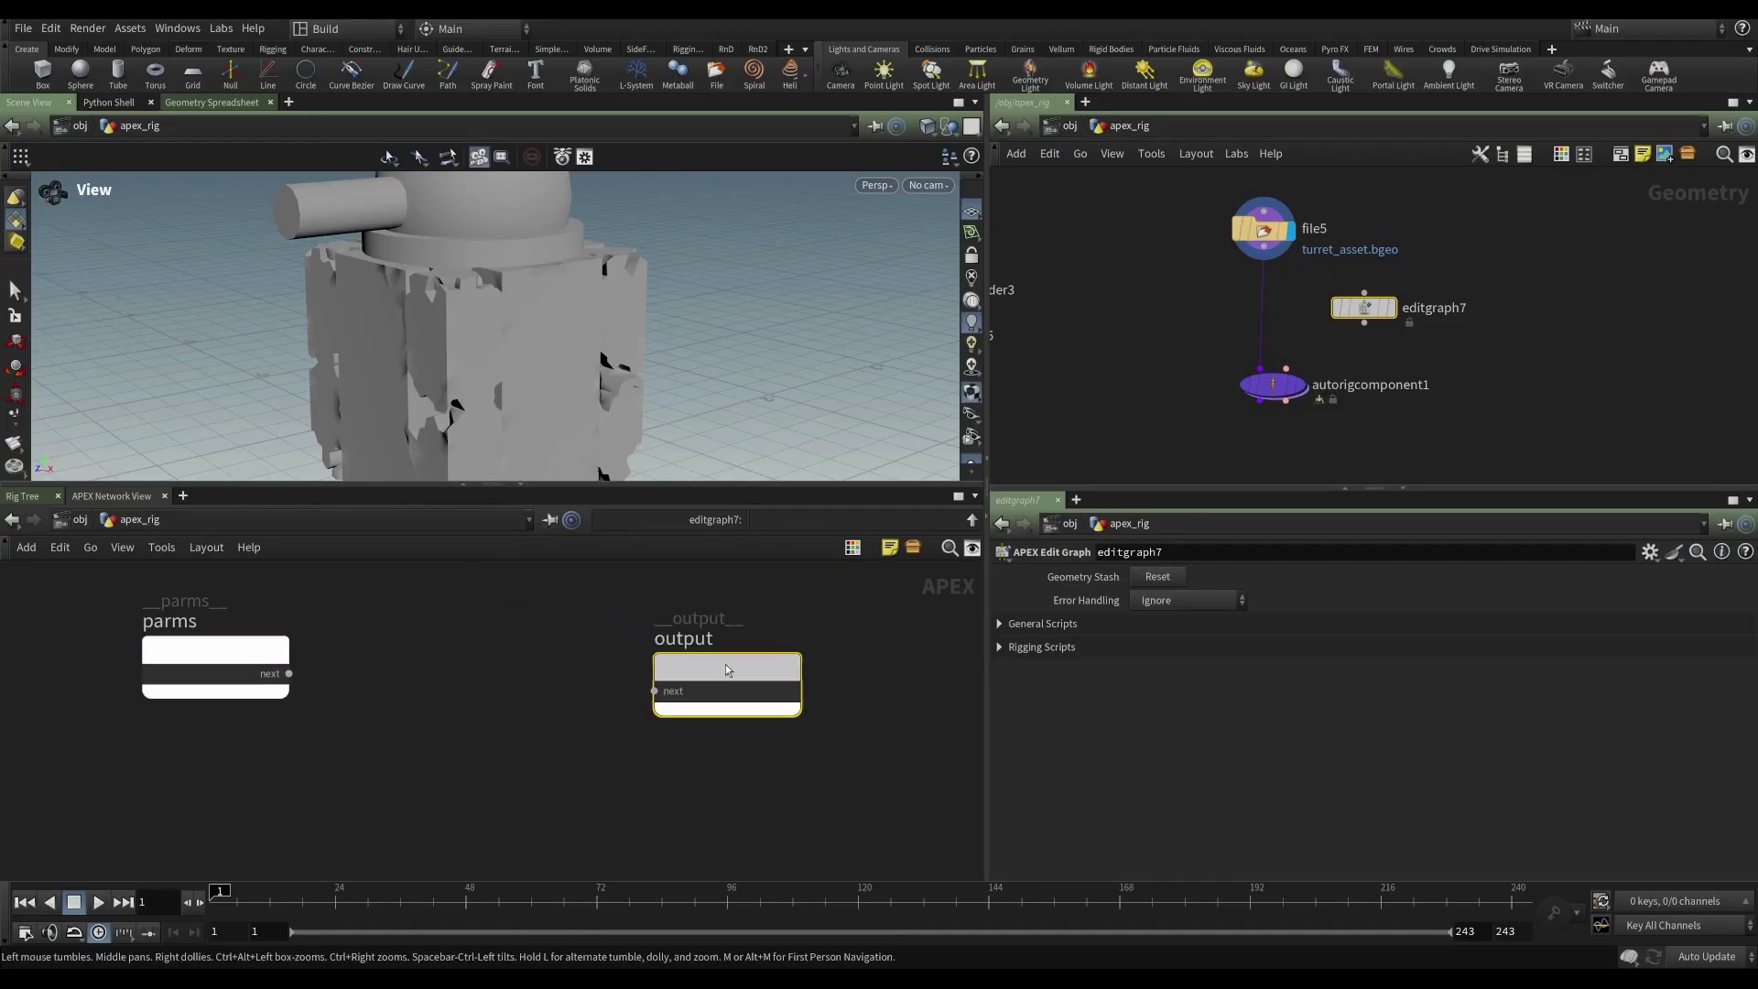
drag(723, 668, 804, 668)
scroll(577, 705, down, 2)
middle_drag(580, 705, 503, 698)
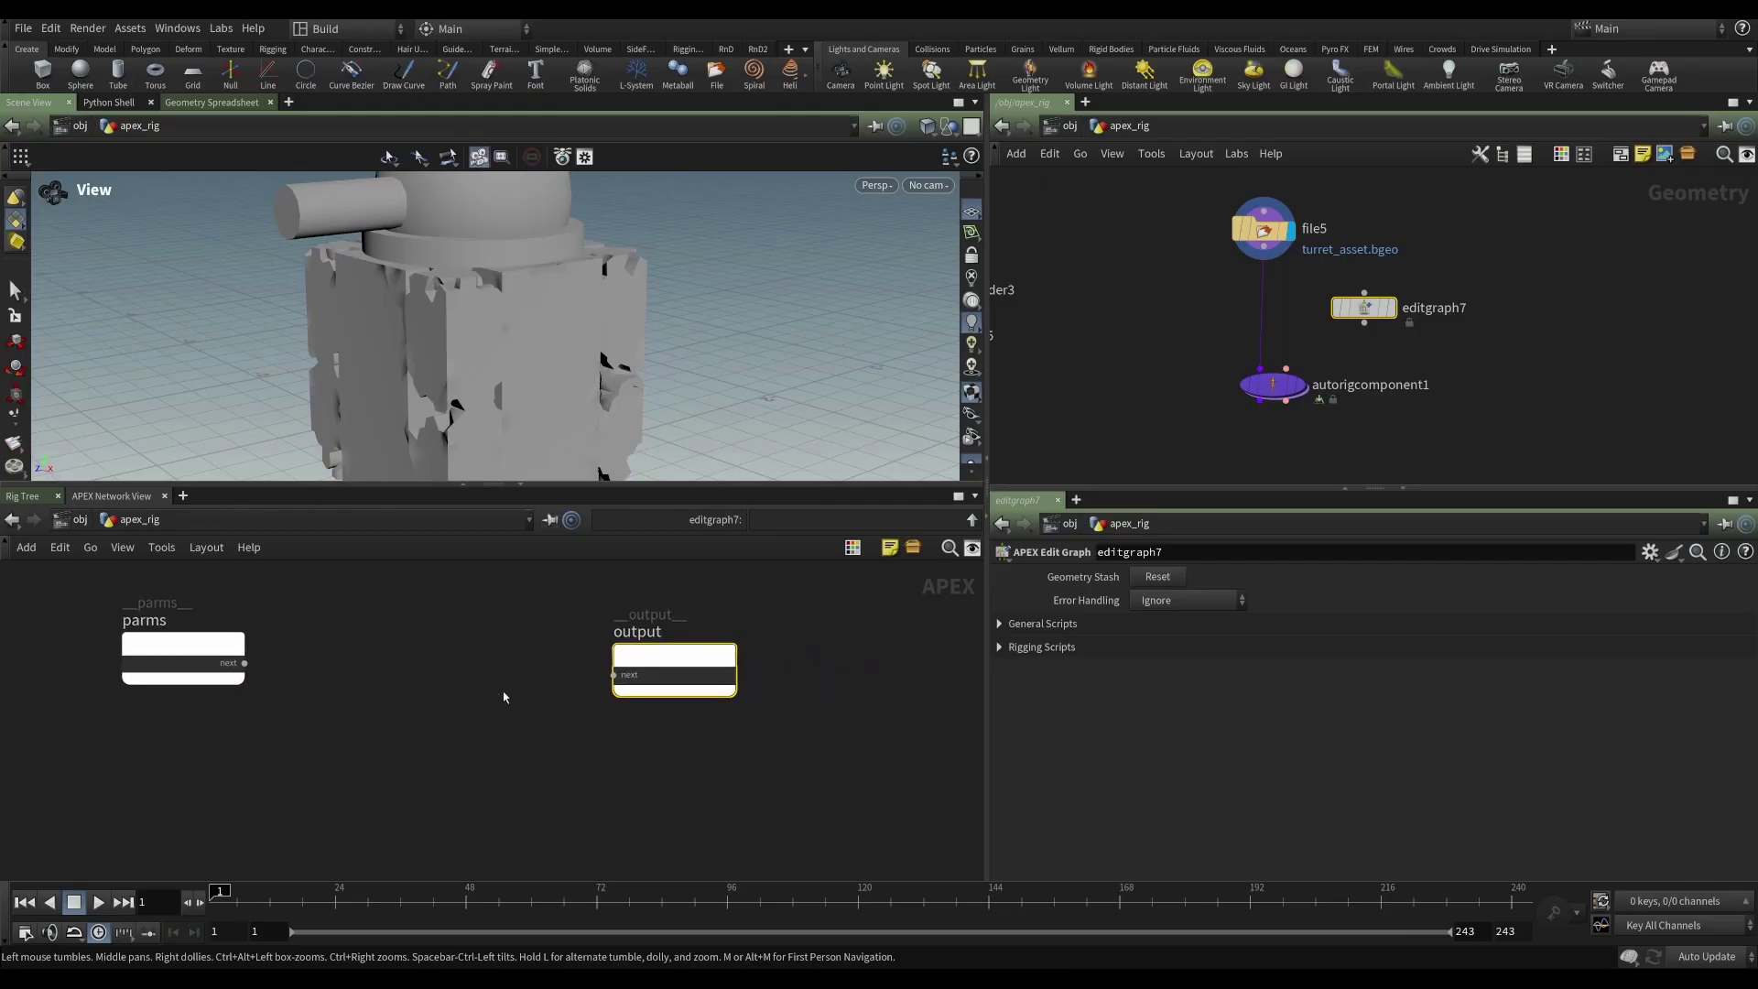
drag(219, 661, 159, 664)
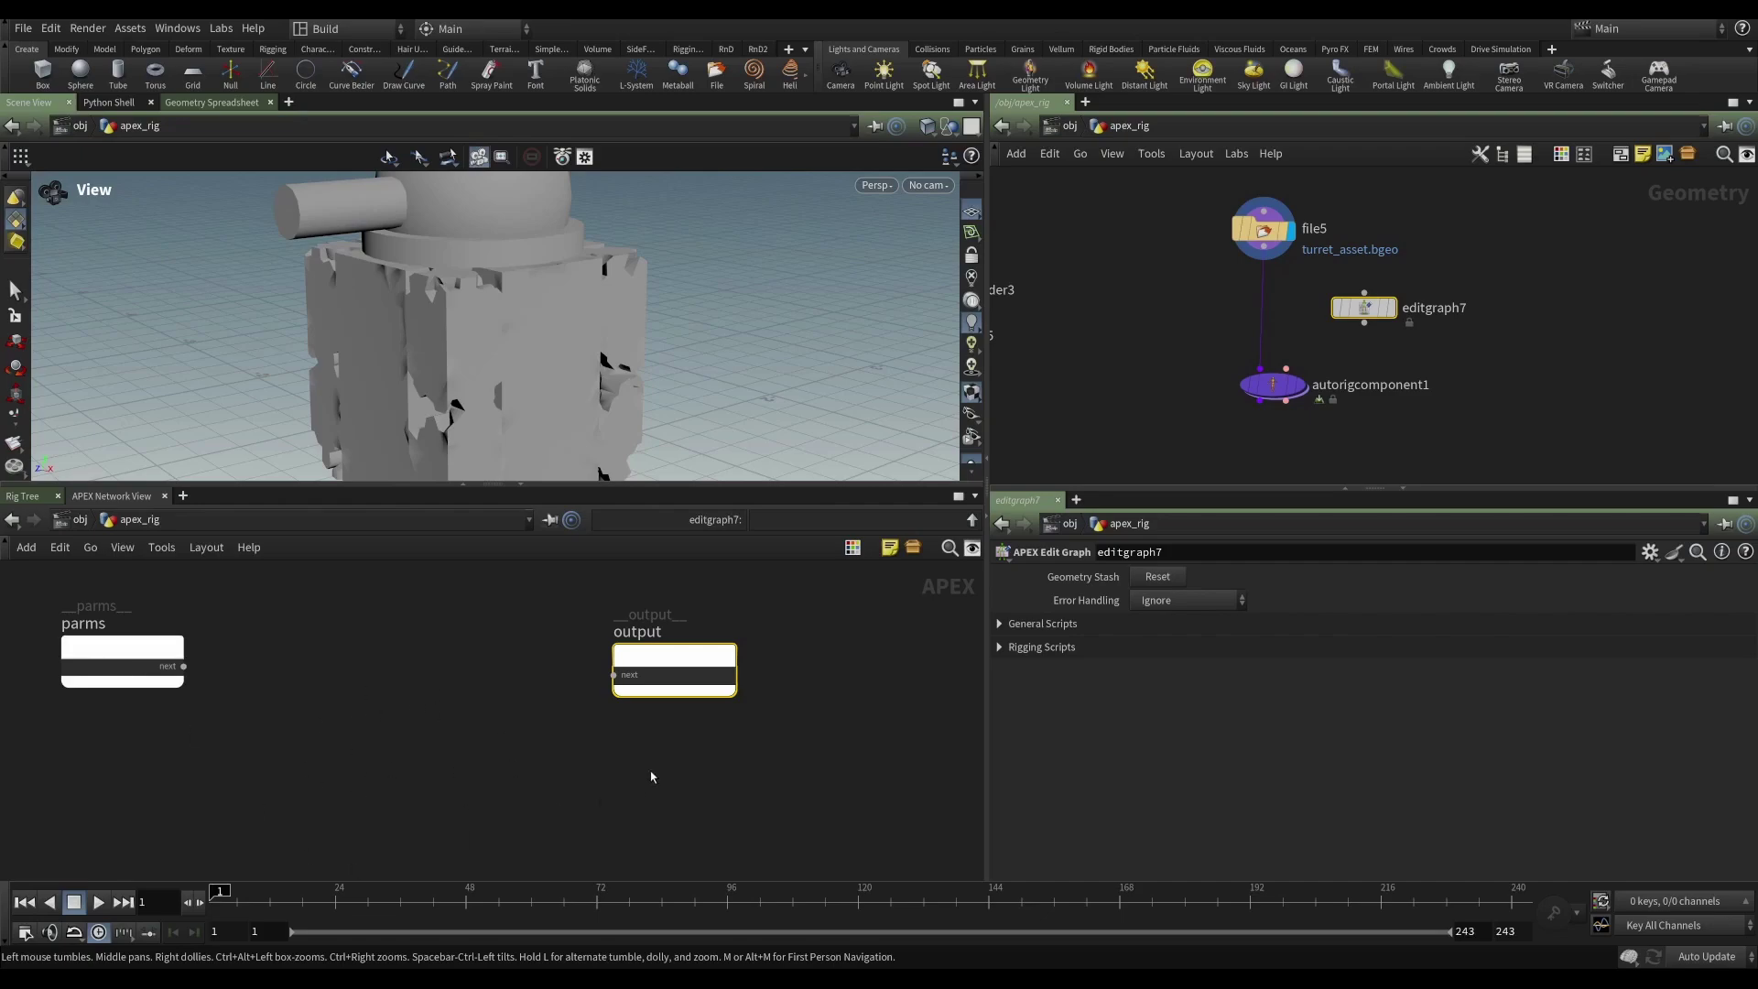
click(602, 785)
middle_drag(601, 785, 645, 762)
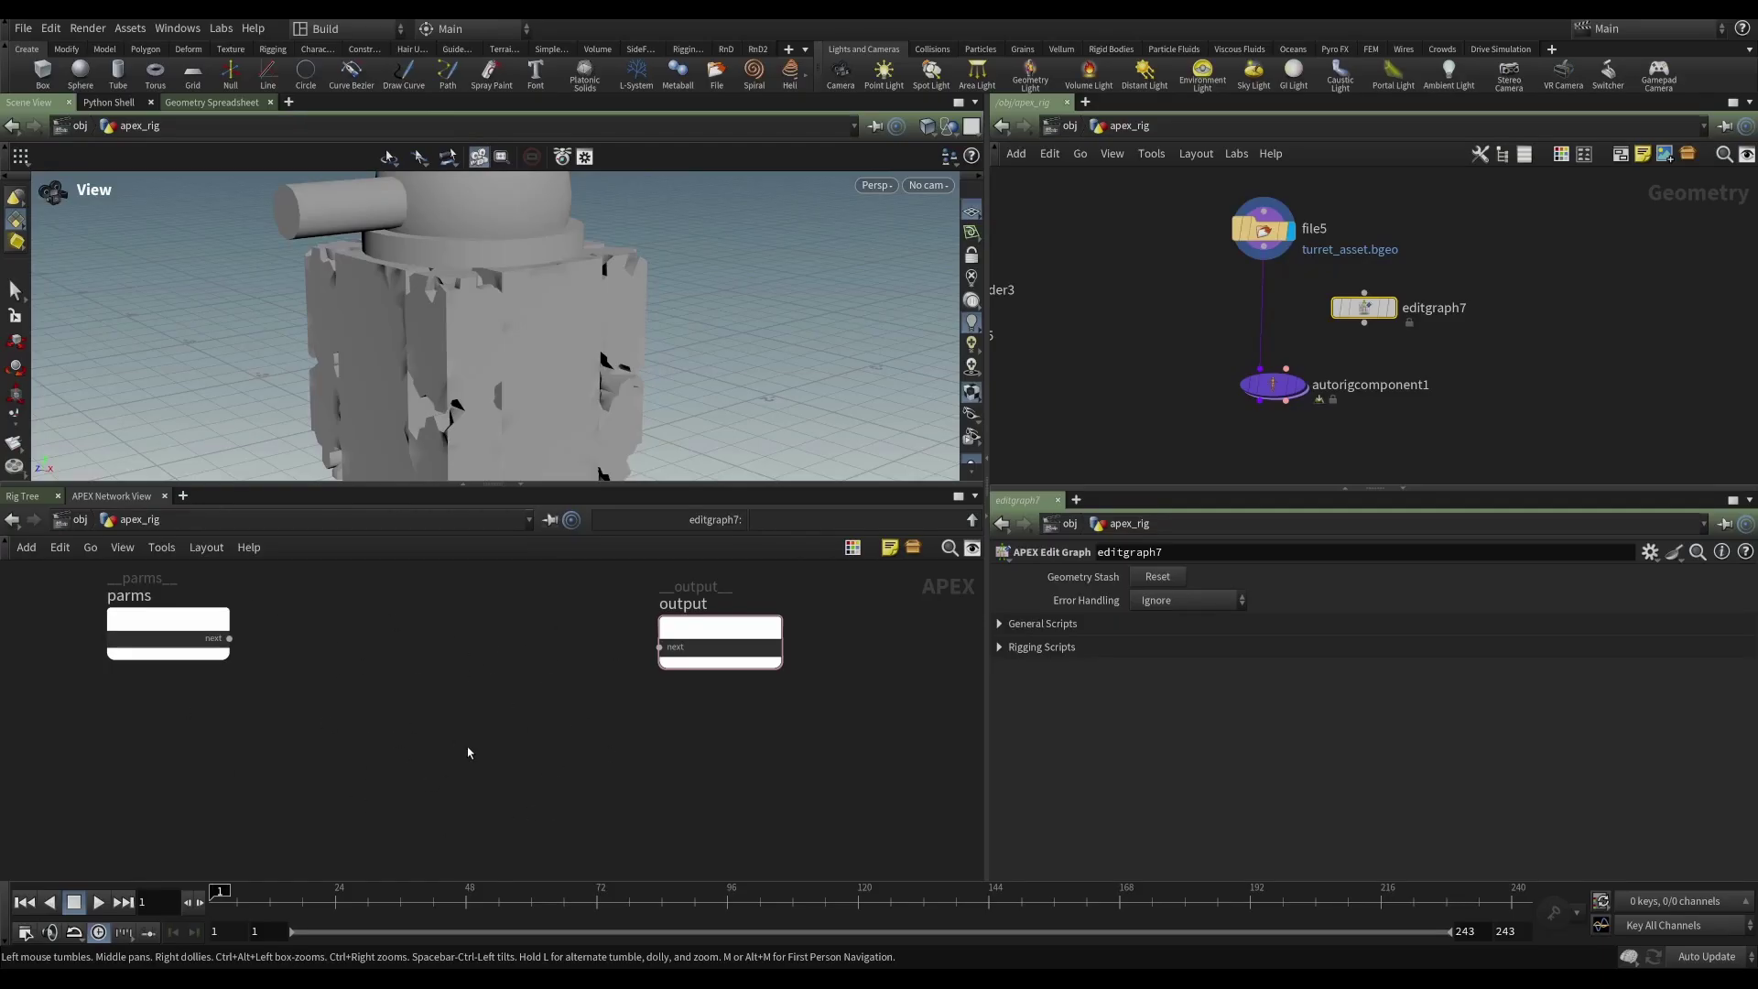
- Search the node menu for 'rig', dismiss it, and shift parms further left
key(Tab)
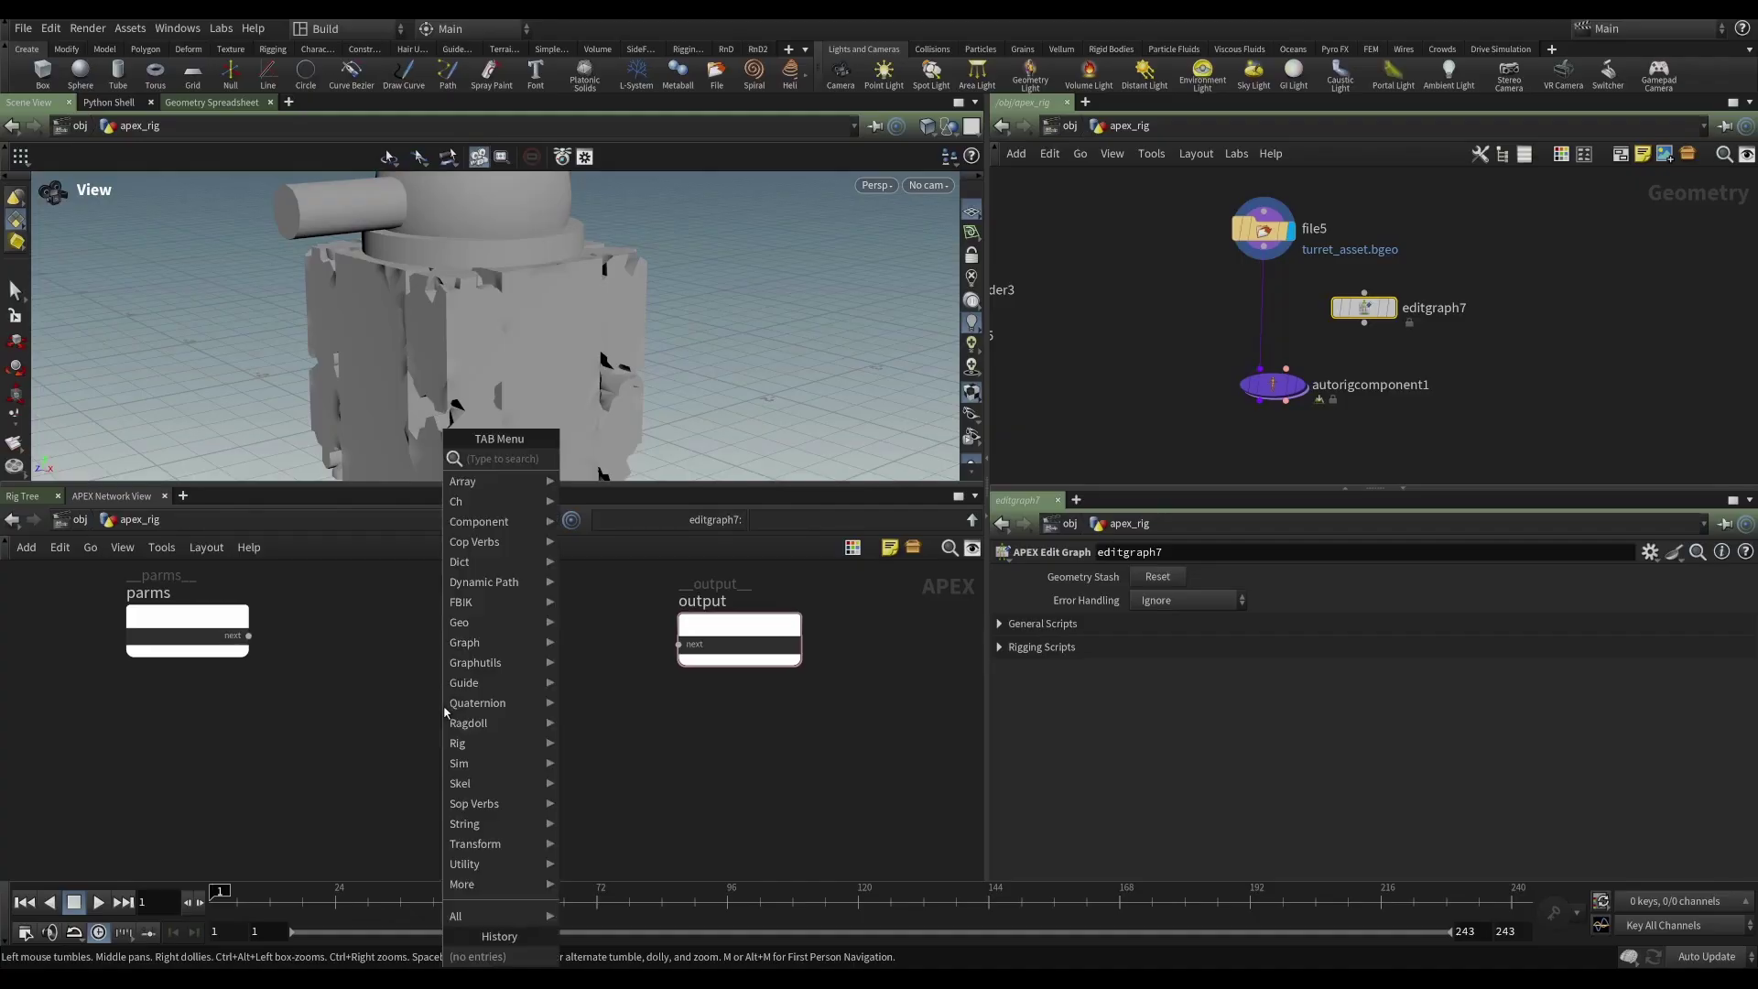
text(rig)
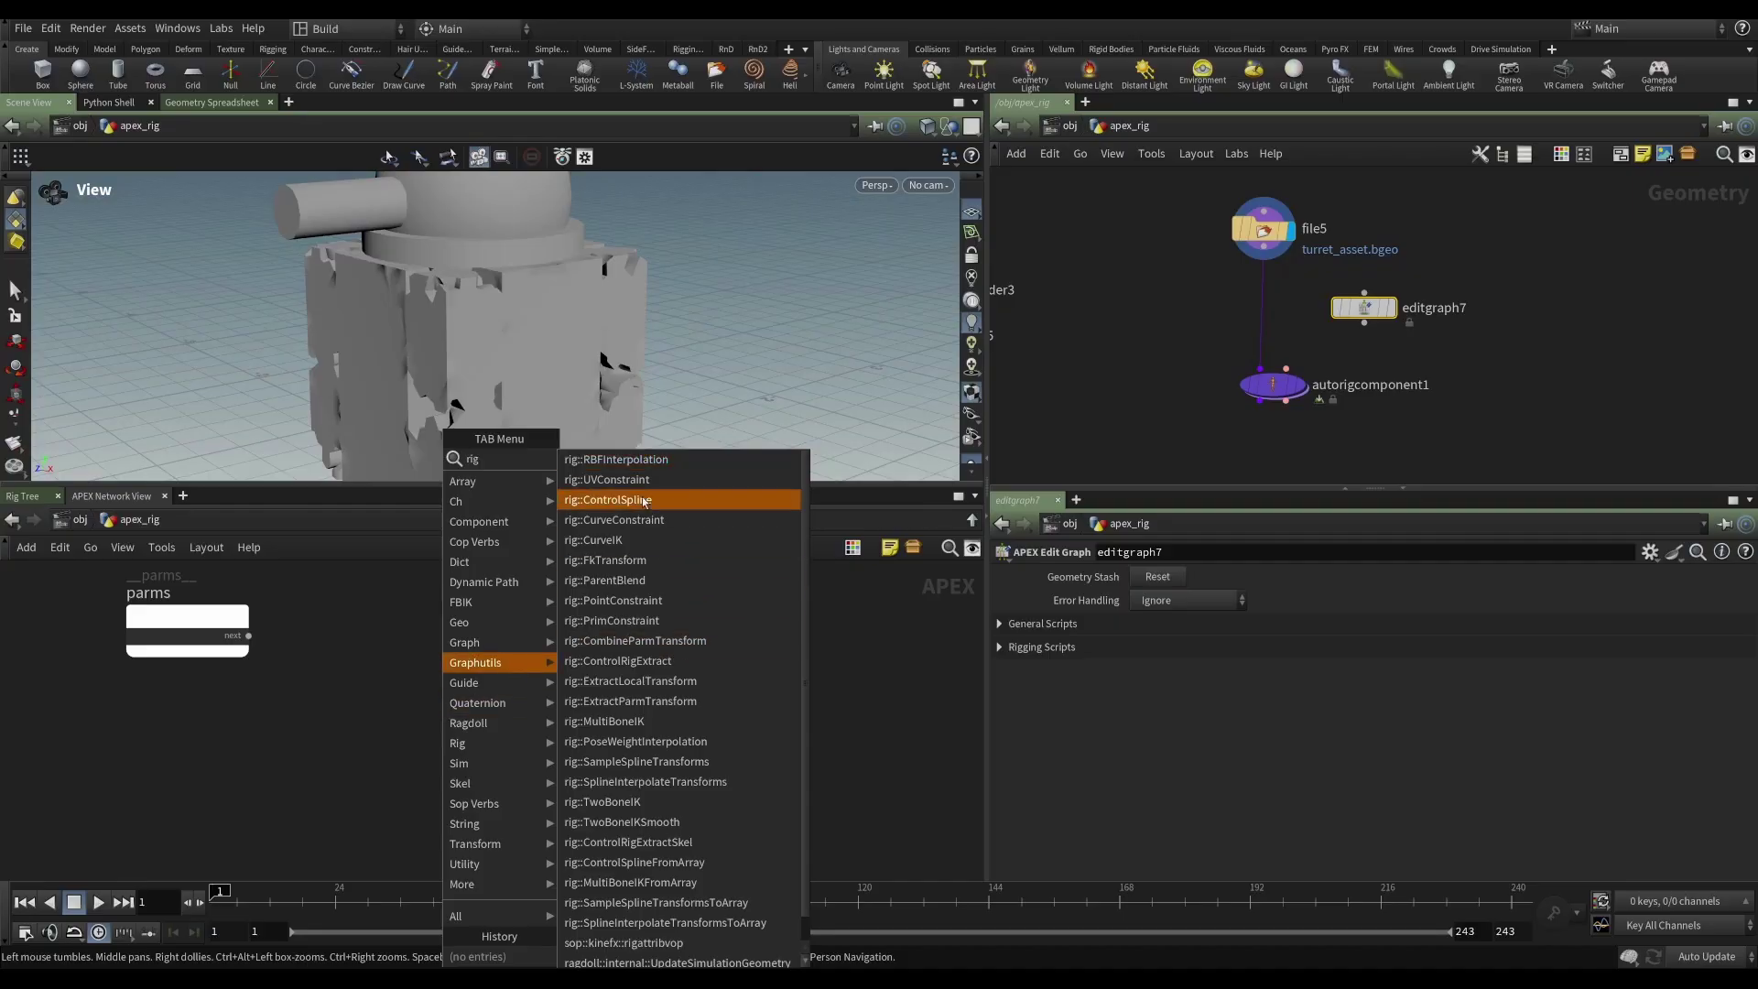
scroll(669, 563, down, 1)
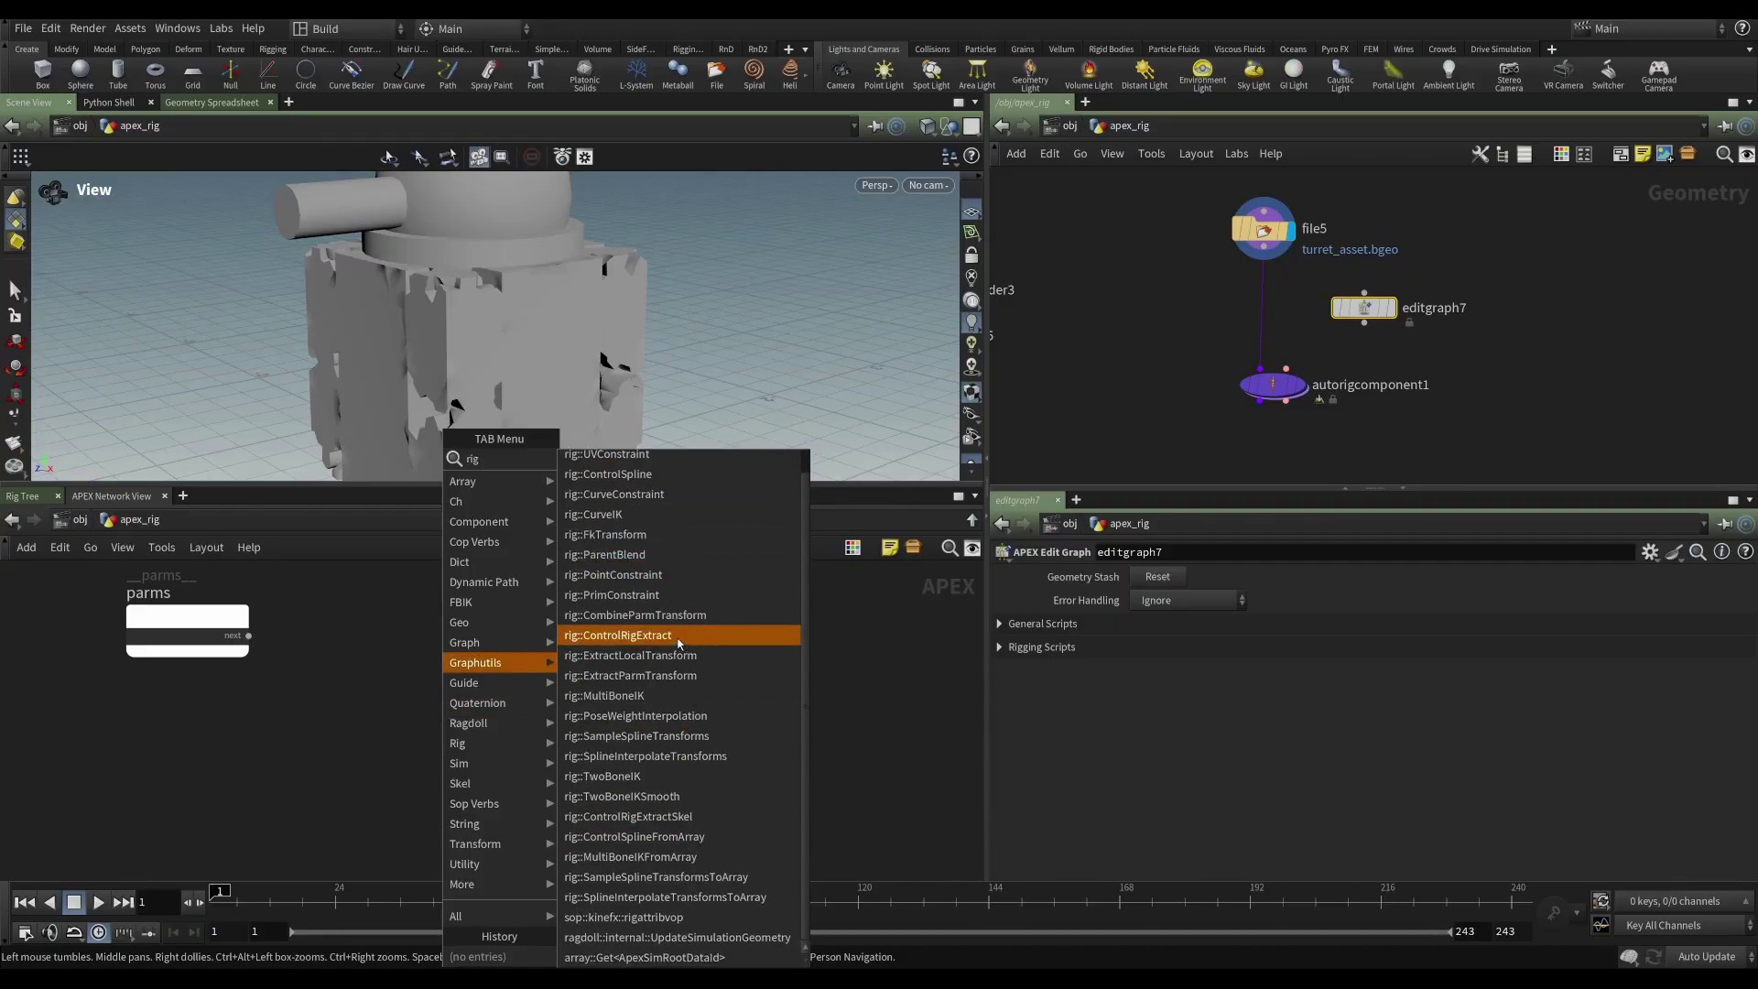
click(366, 708)
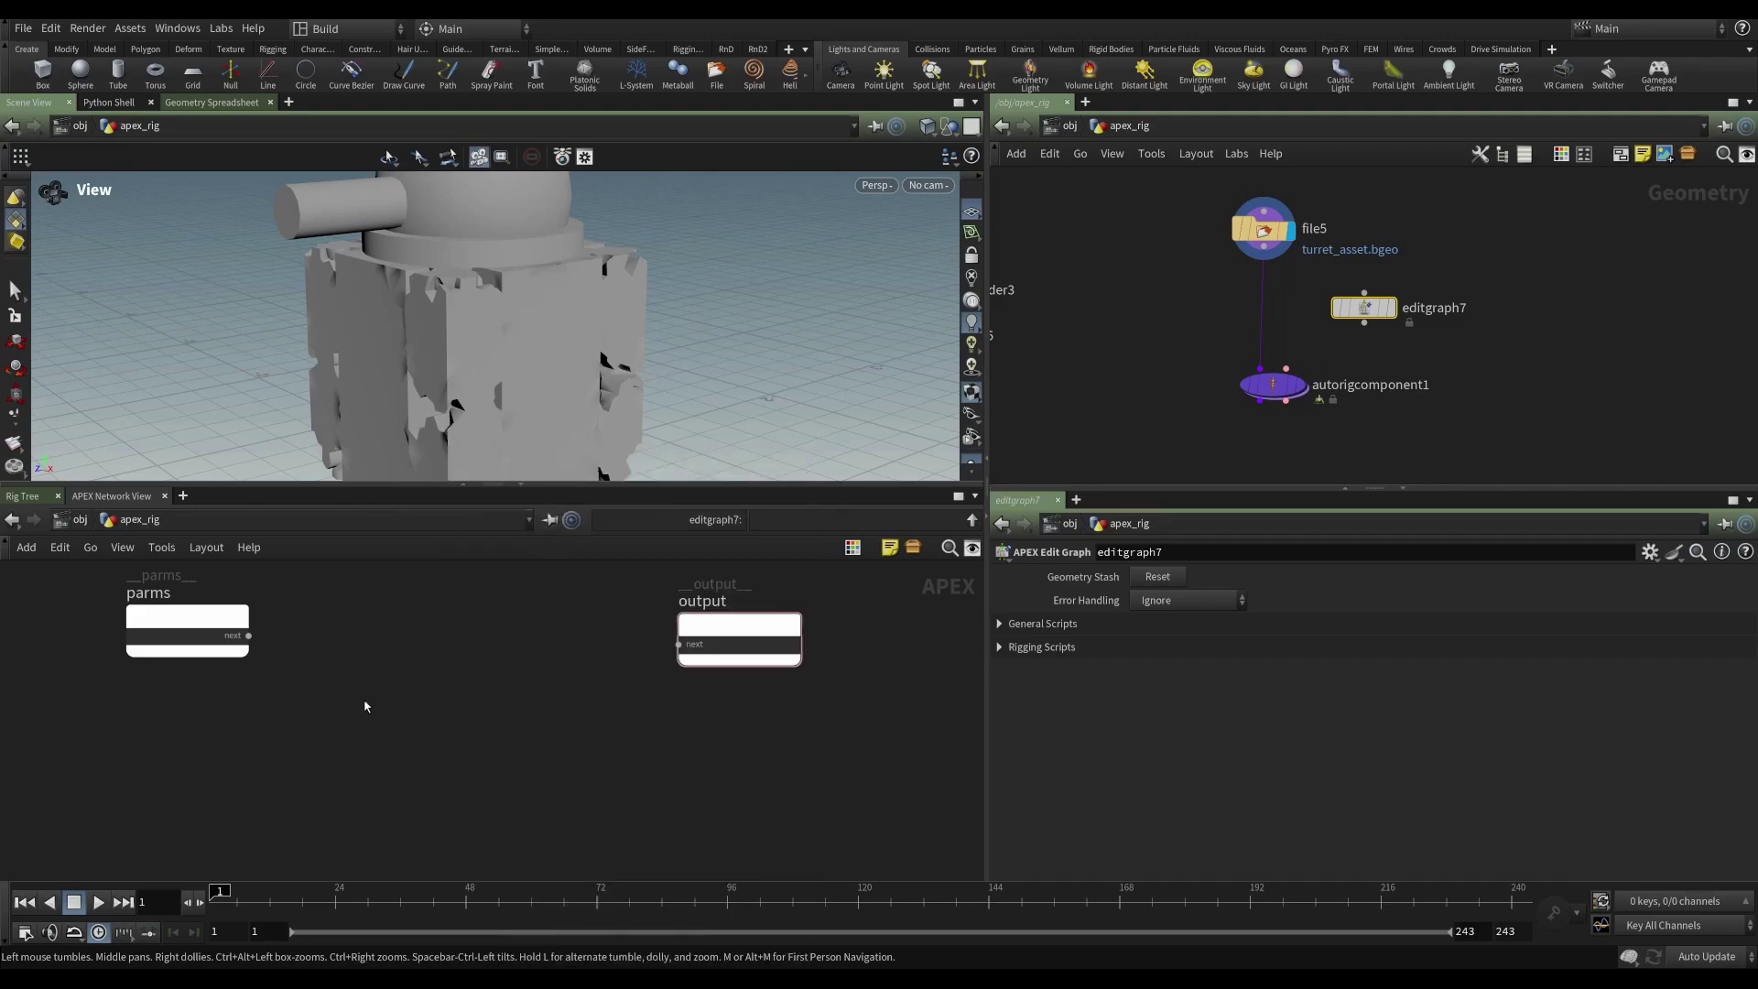
drag(182, 593, 145, 602)
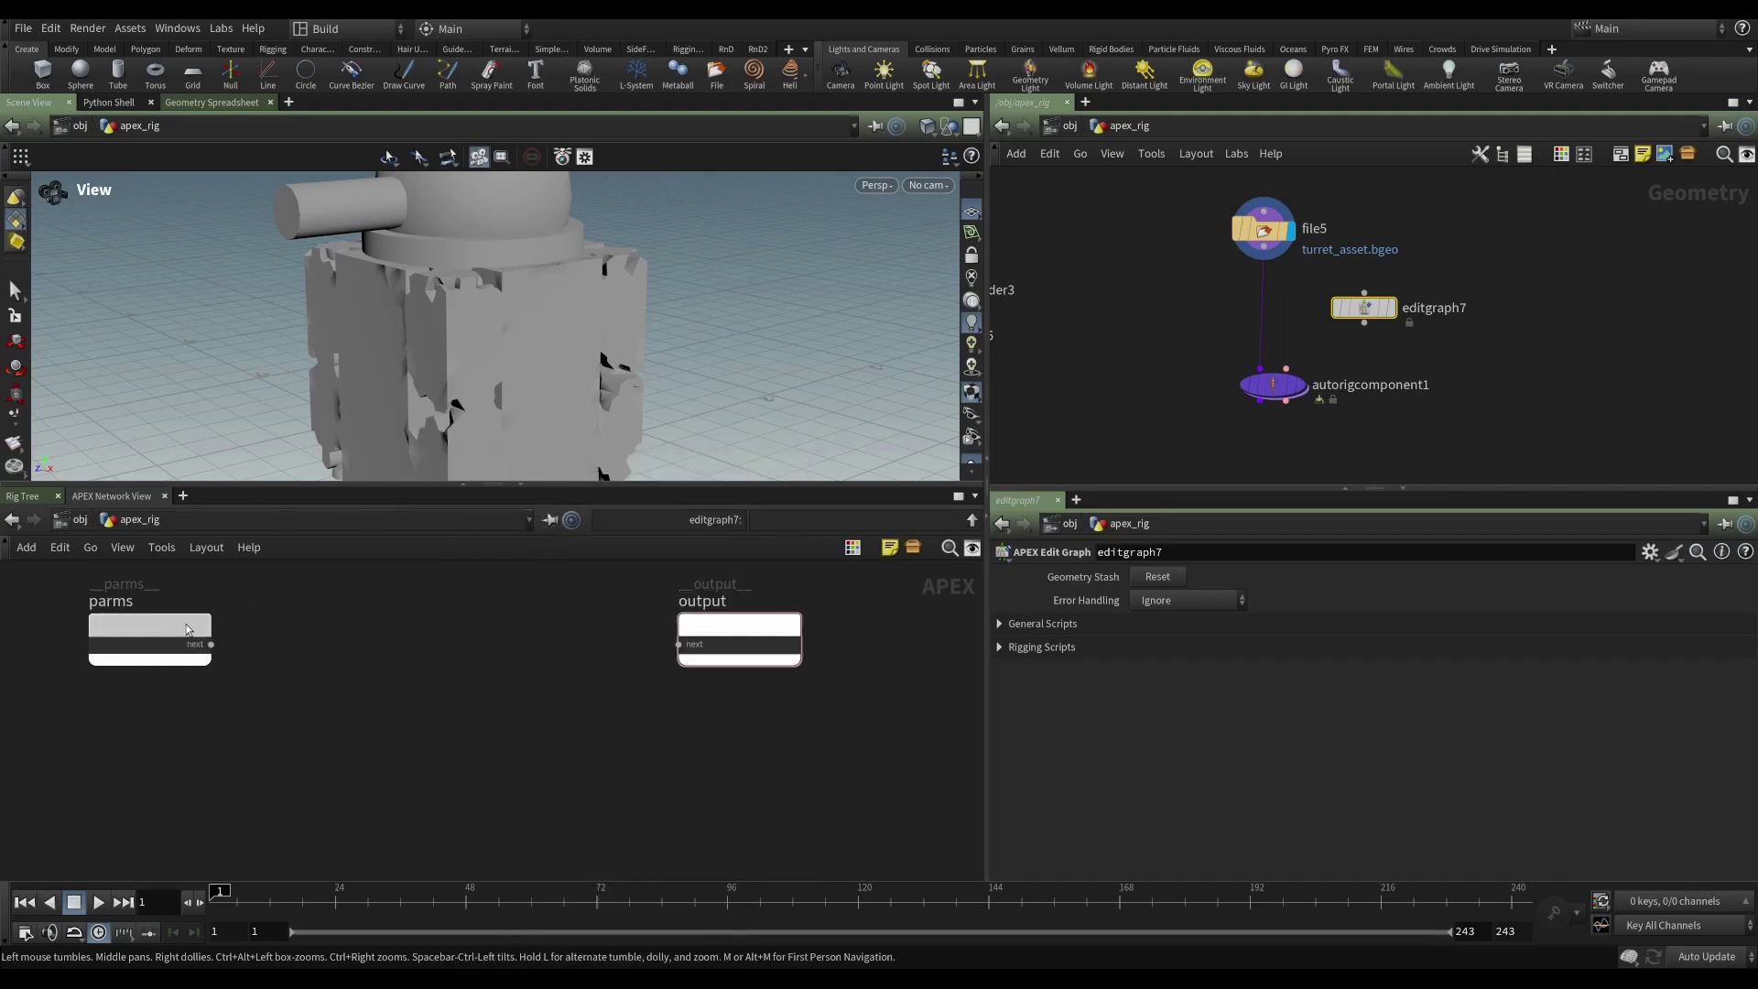
- Place extractcharactergraph1 between the parms and output nodes
key(Tab)
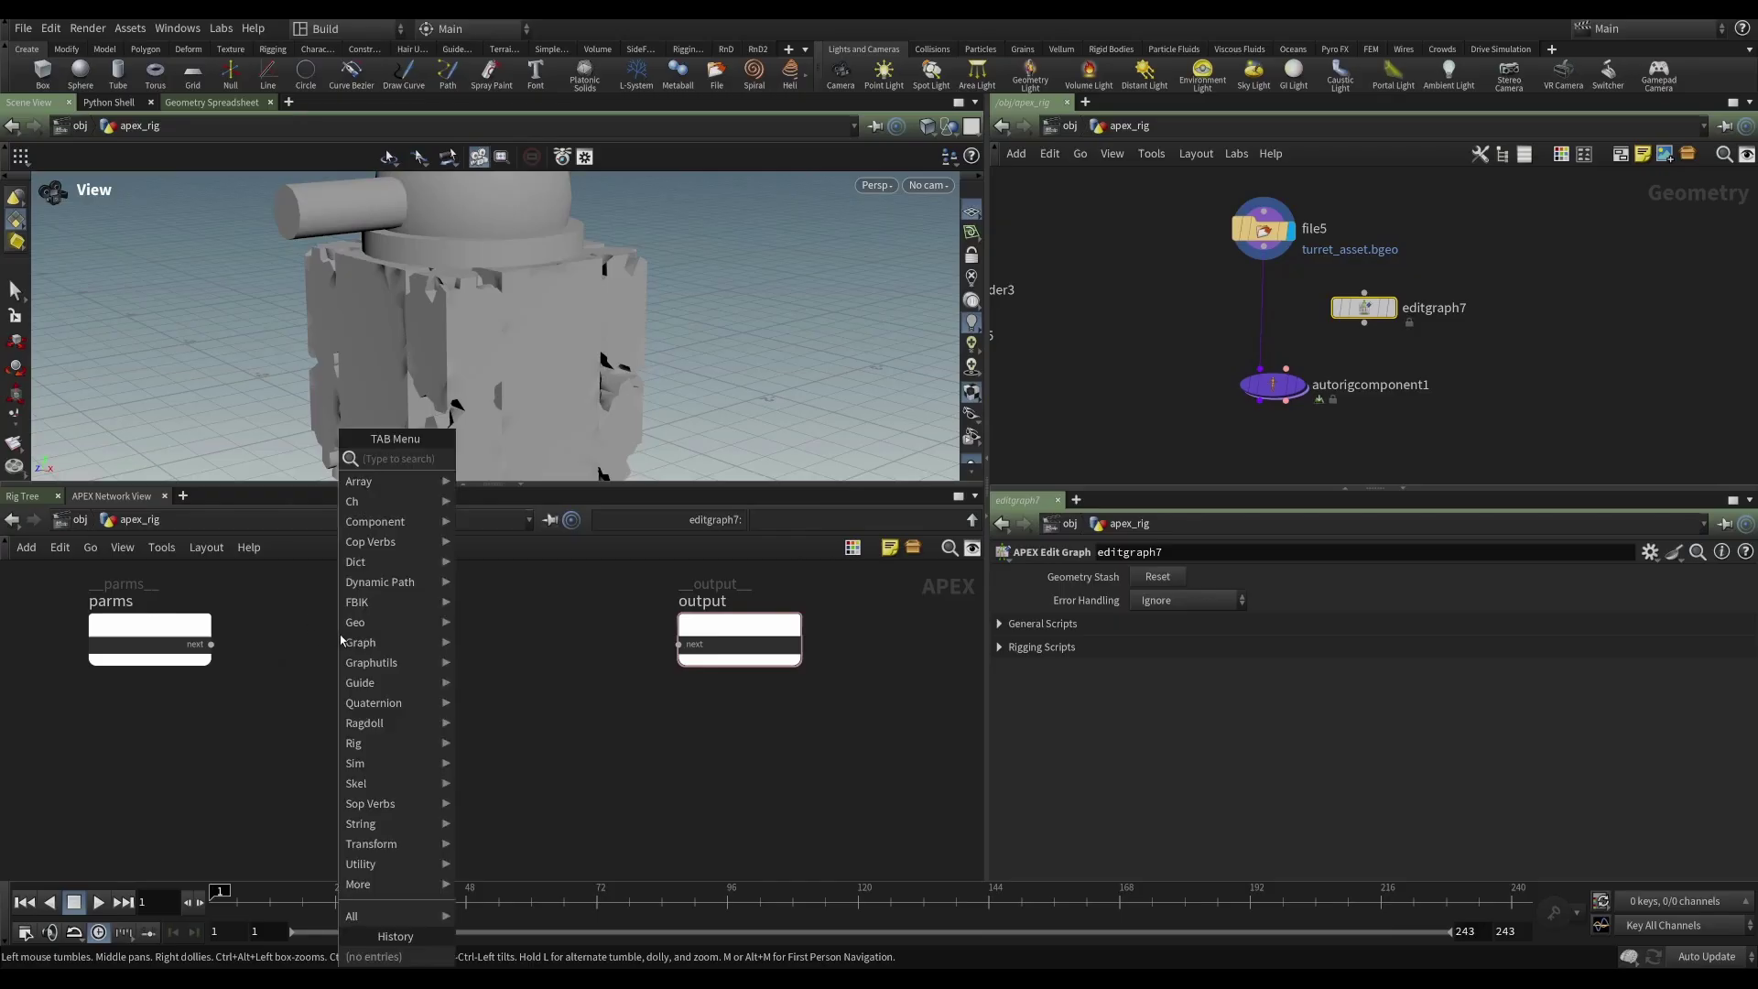
text(extr)
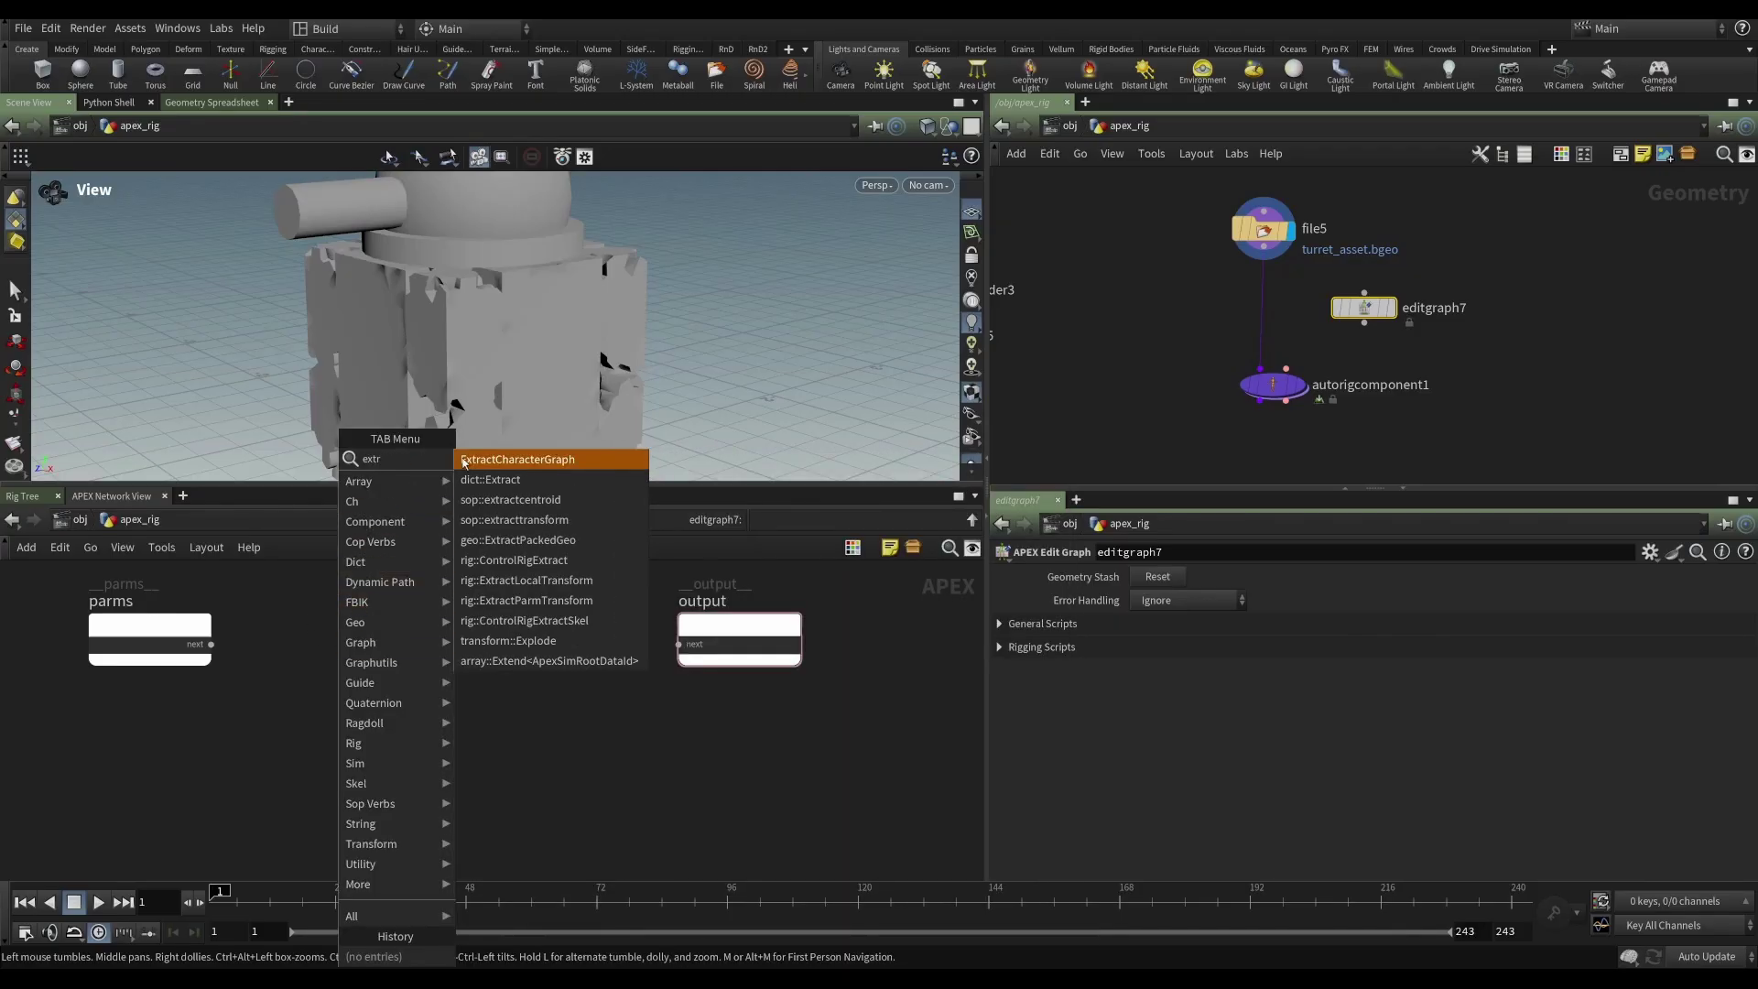
click(557, 459)
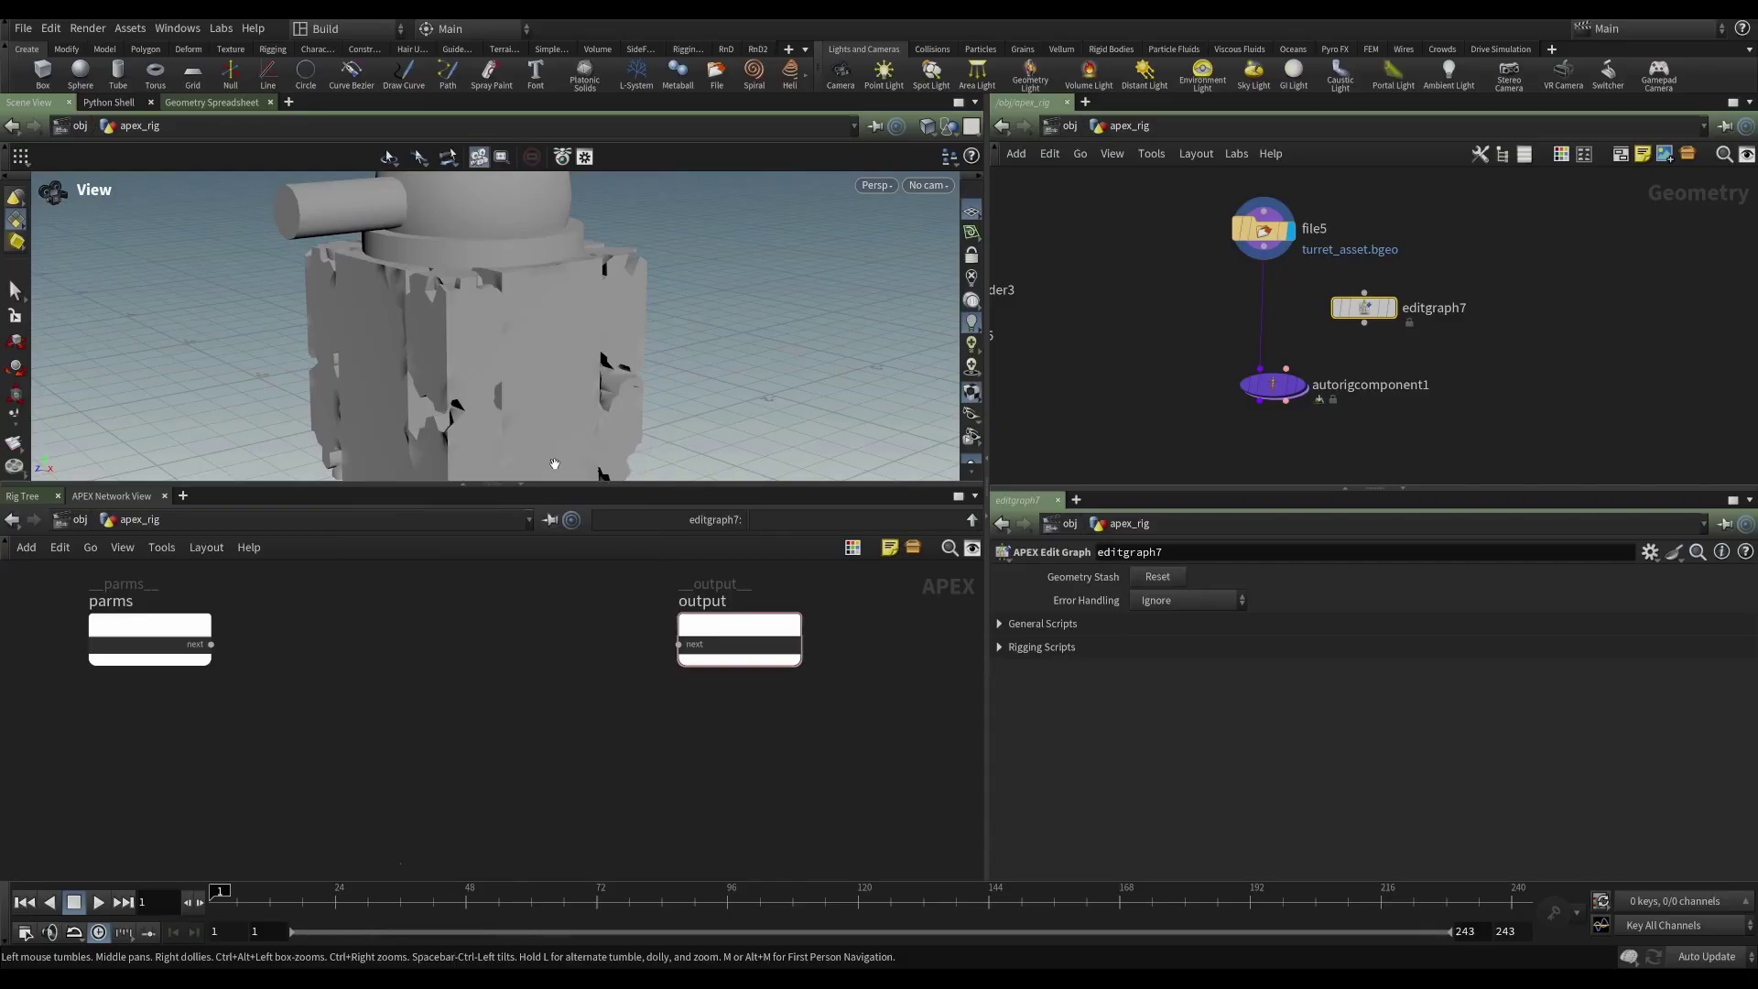
click(370, 647)
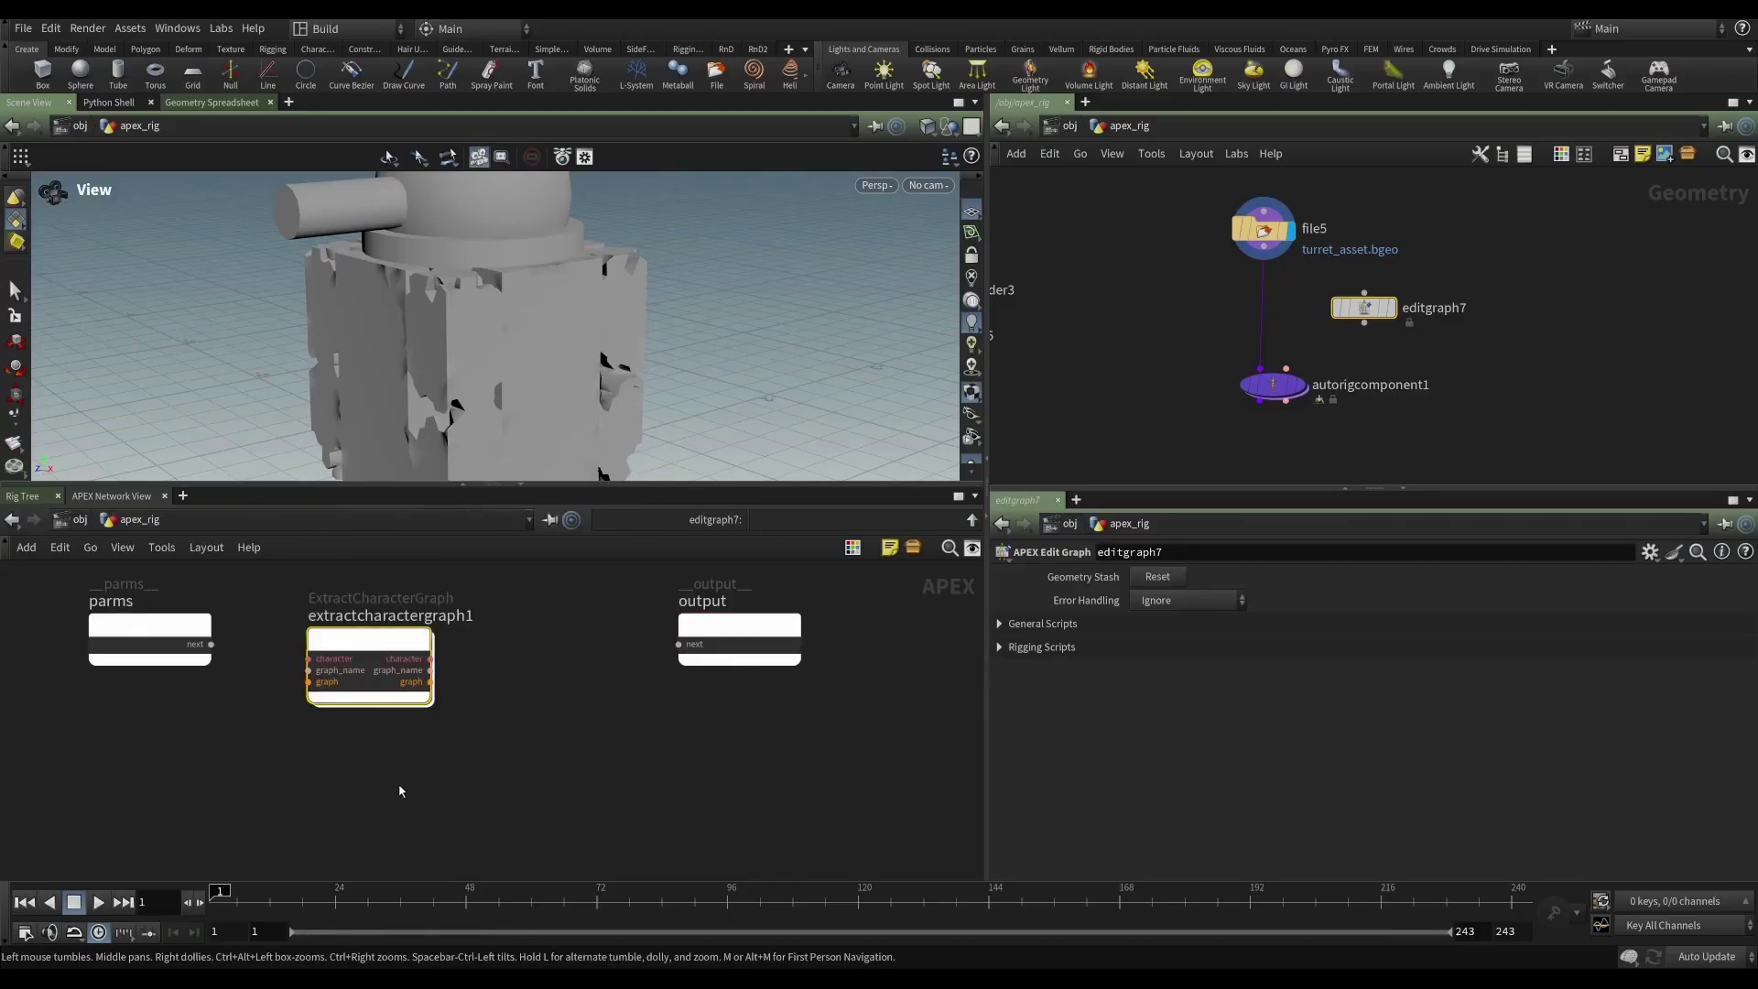
scroll(402, 778, up, 2)
middle_drag(408, 770, 487, 770)
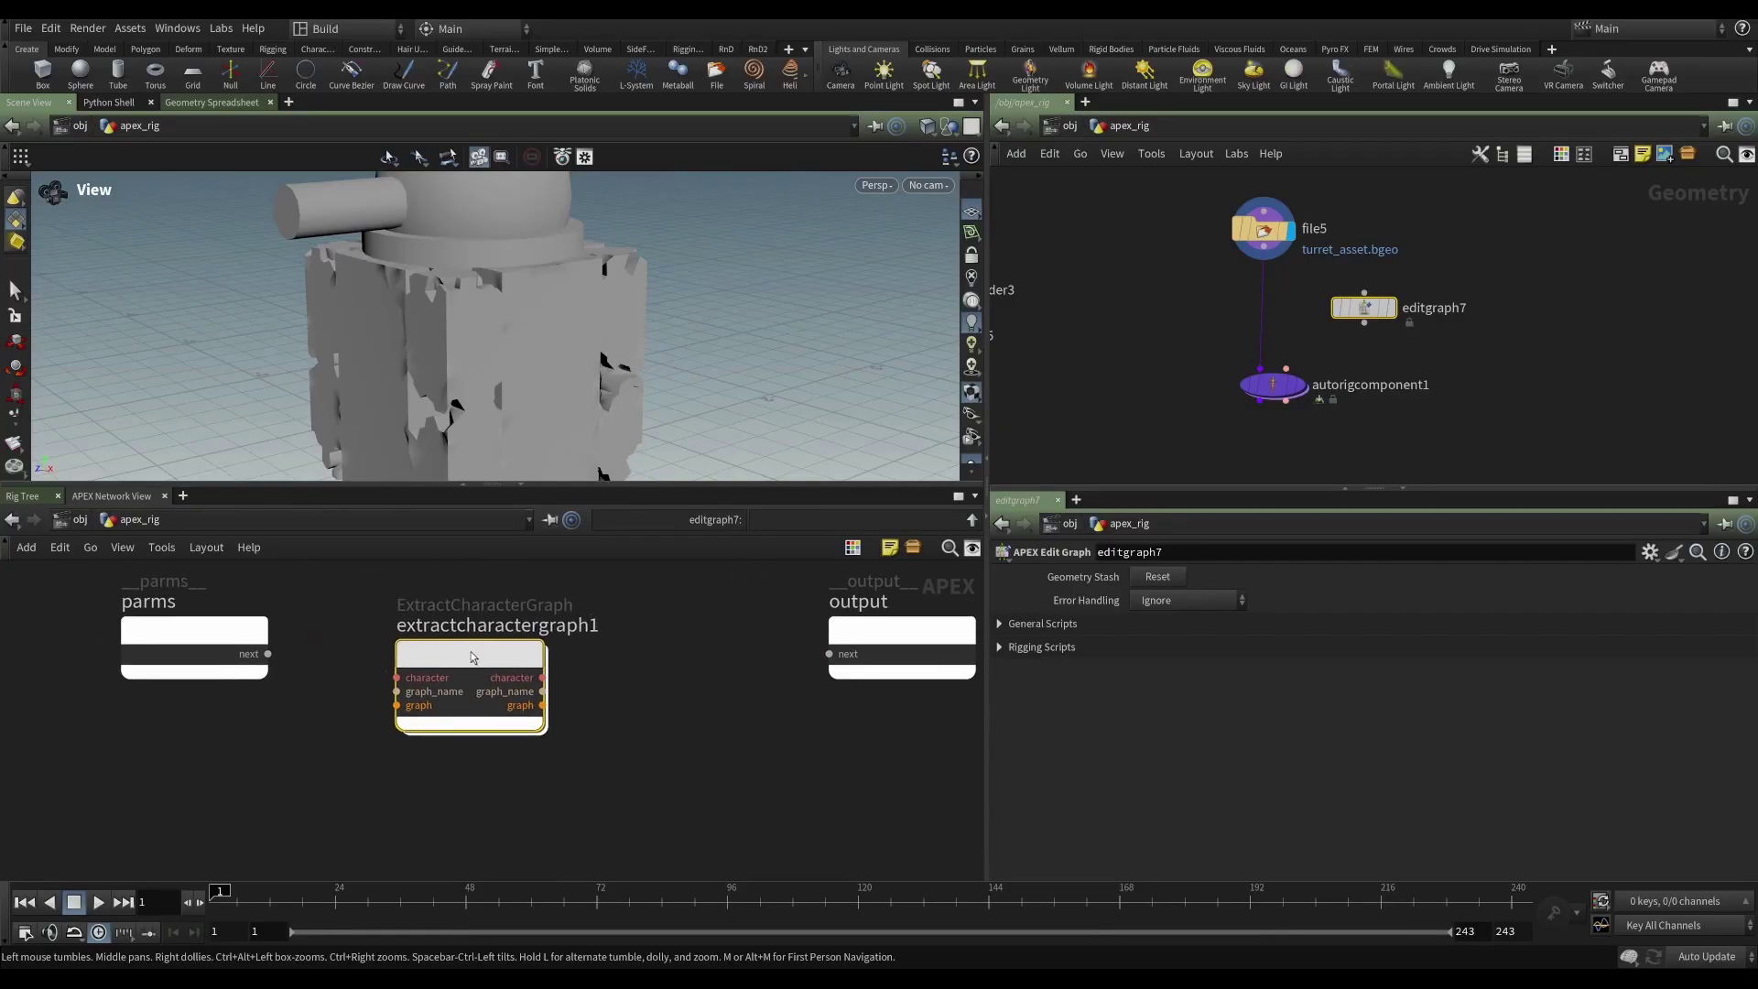
drag(480, 651, 465, 628)
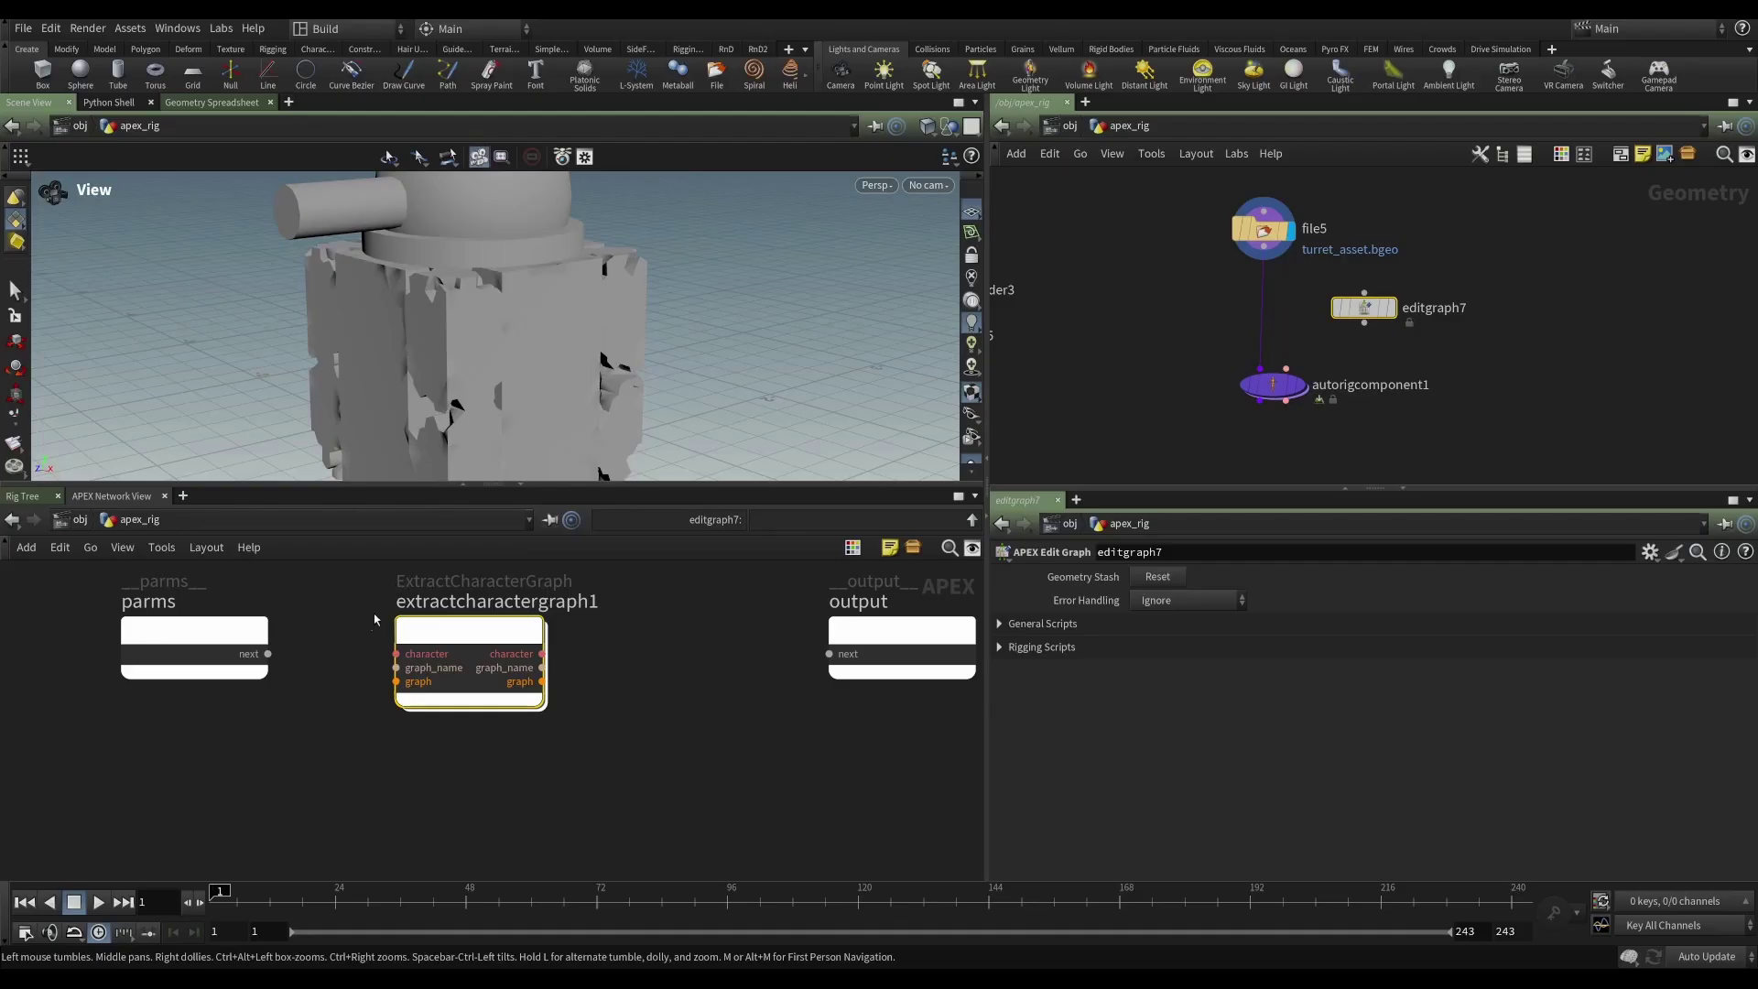
- Wire parms into extractcharactergraph1's character and graph_name inputs, renaming graph_name to rigname
drag(268, 653, 395, 654)
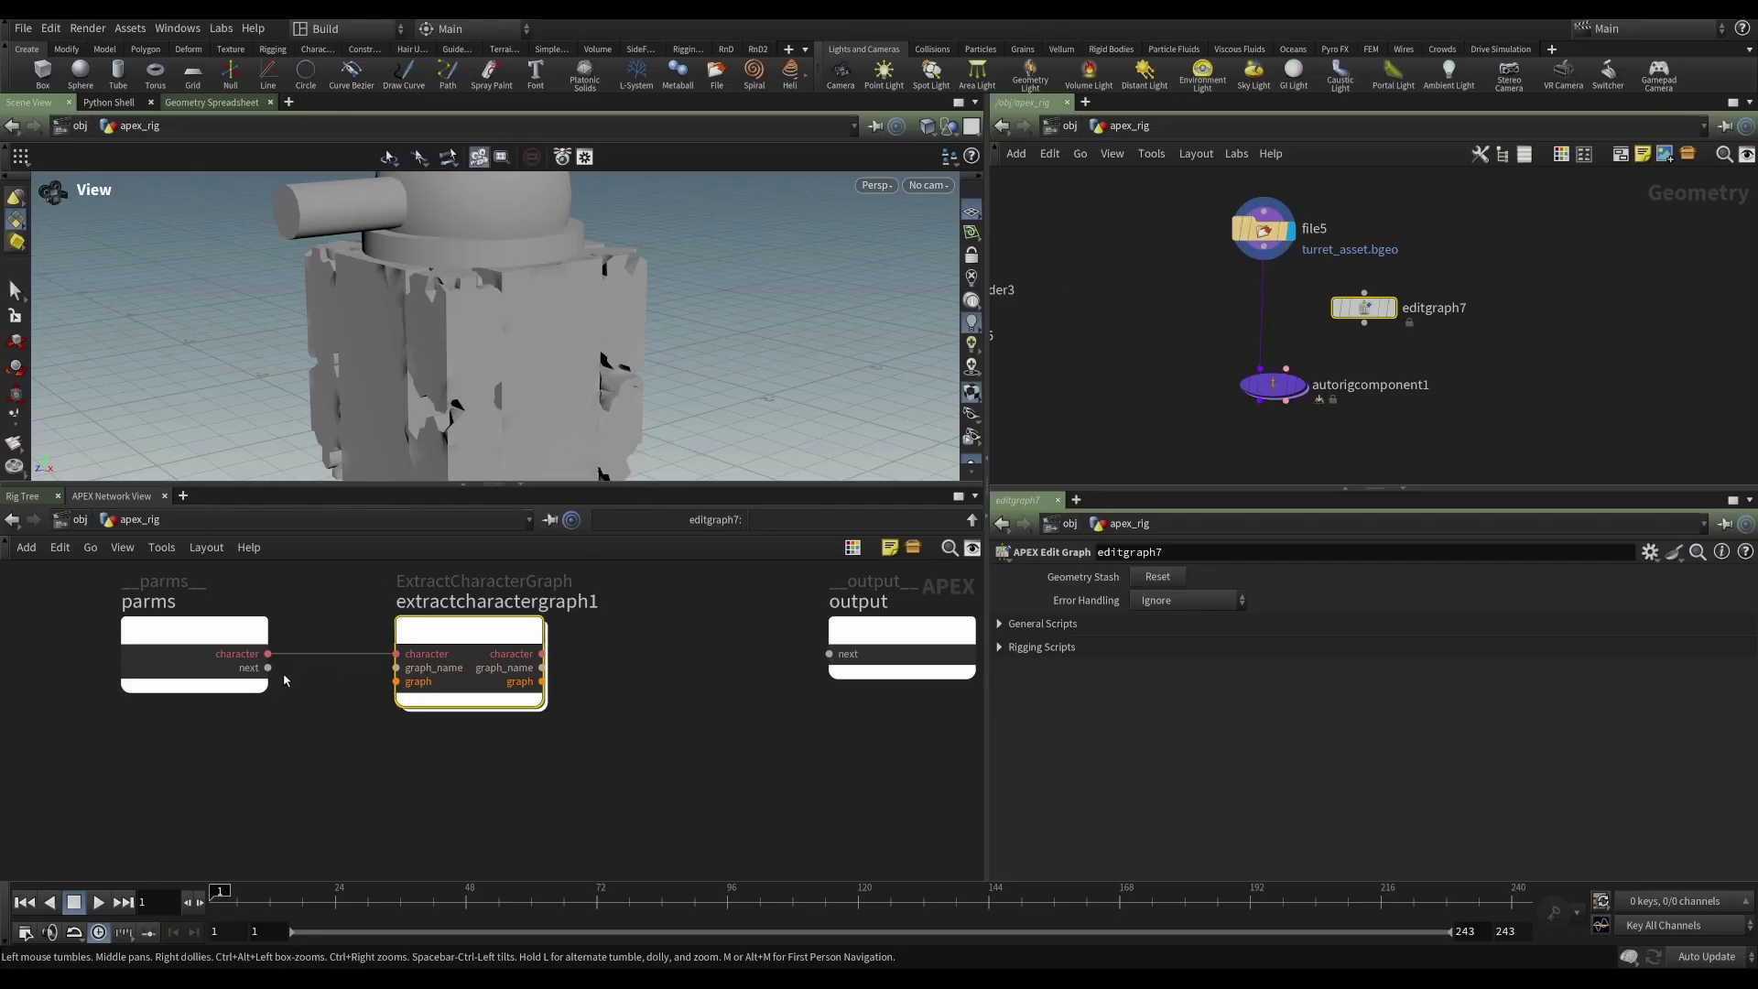
drag(269, 669, 398, 668)
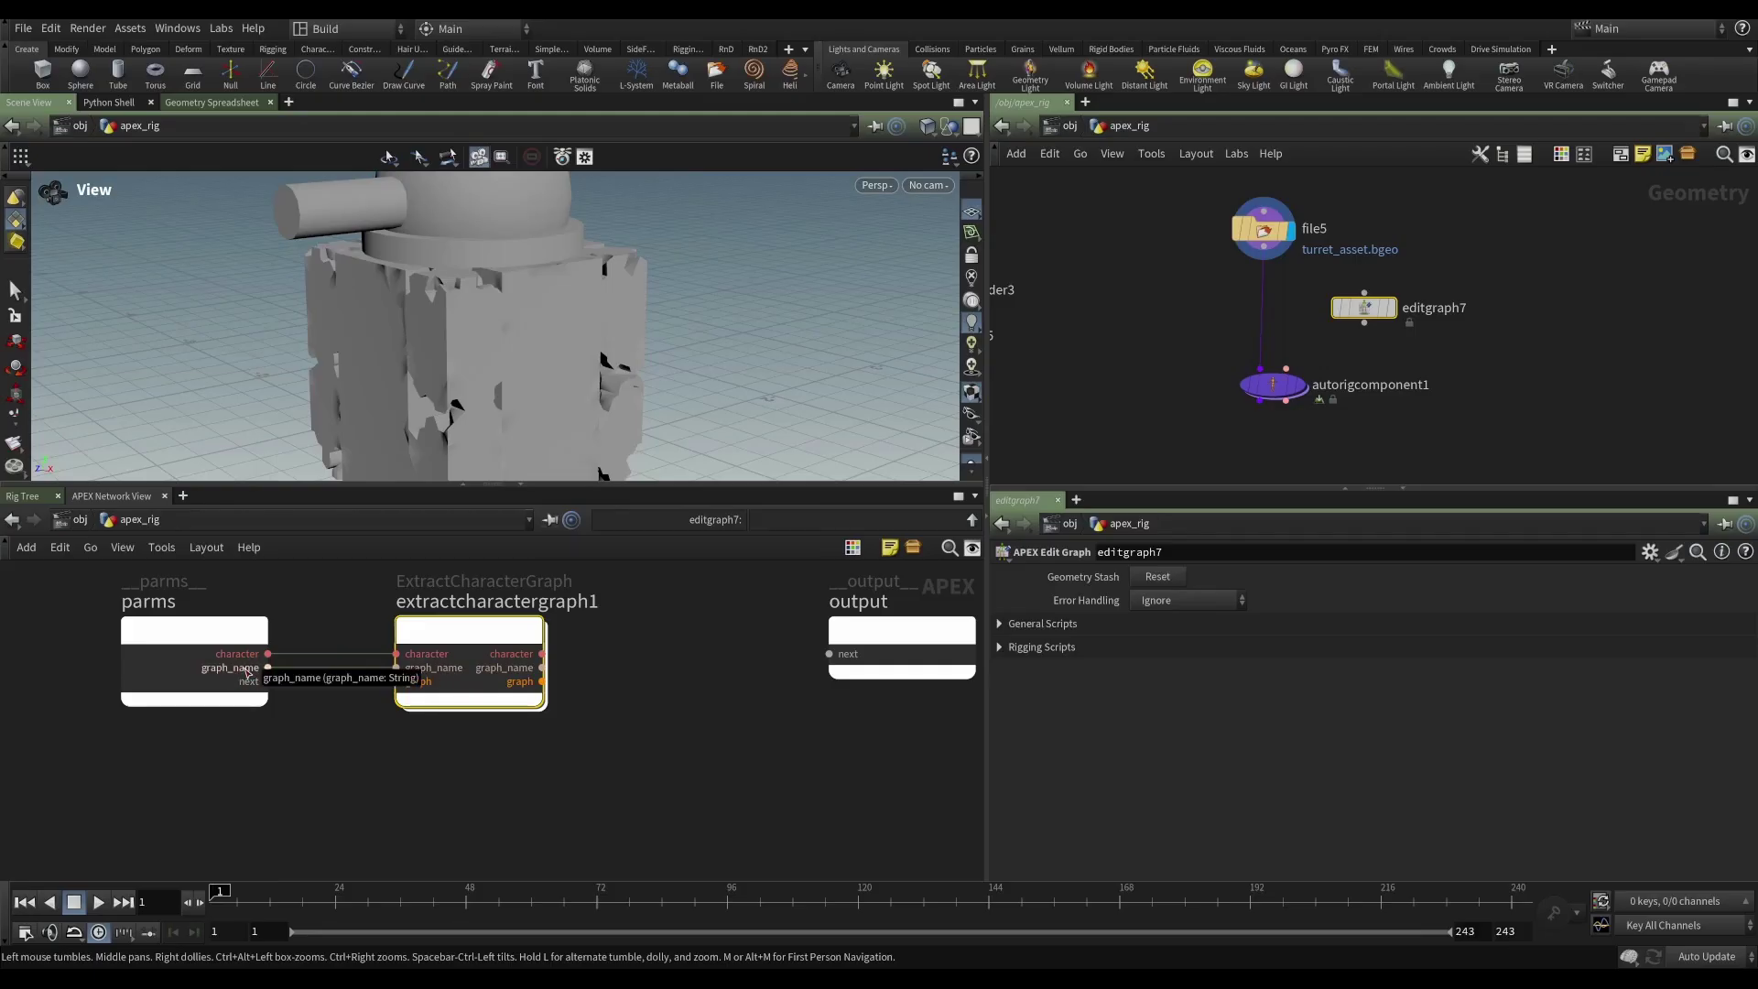
double_click(240, 672)
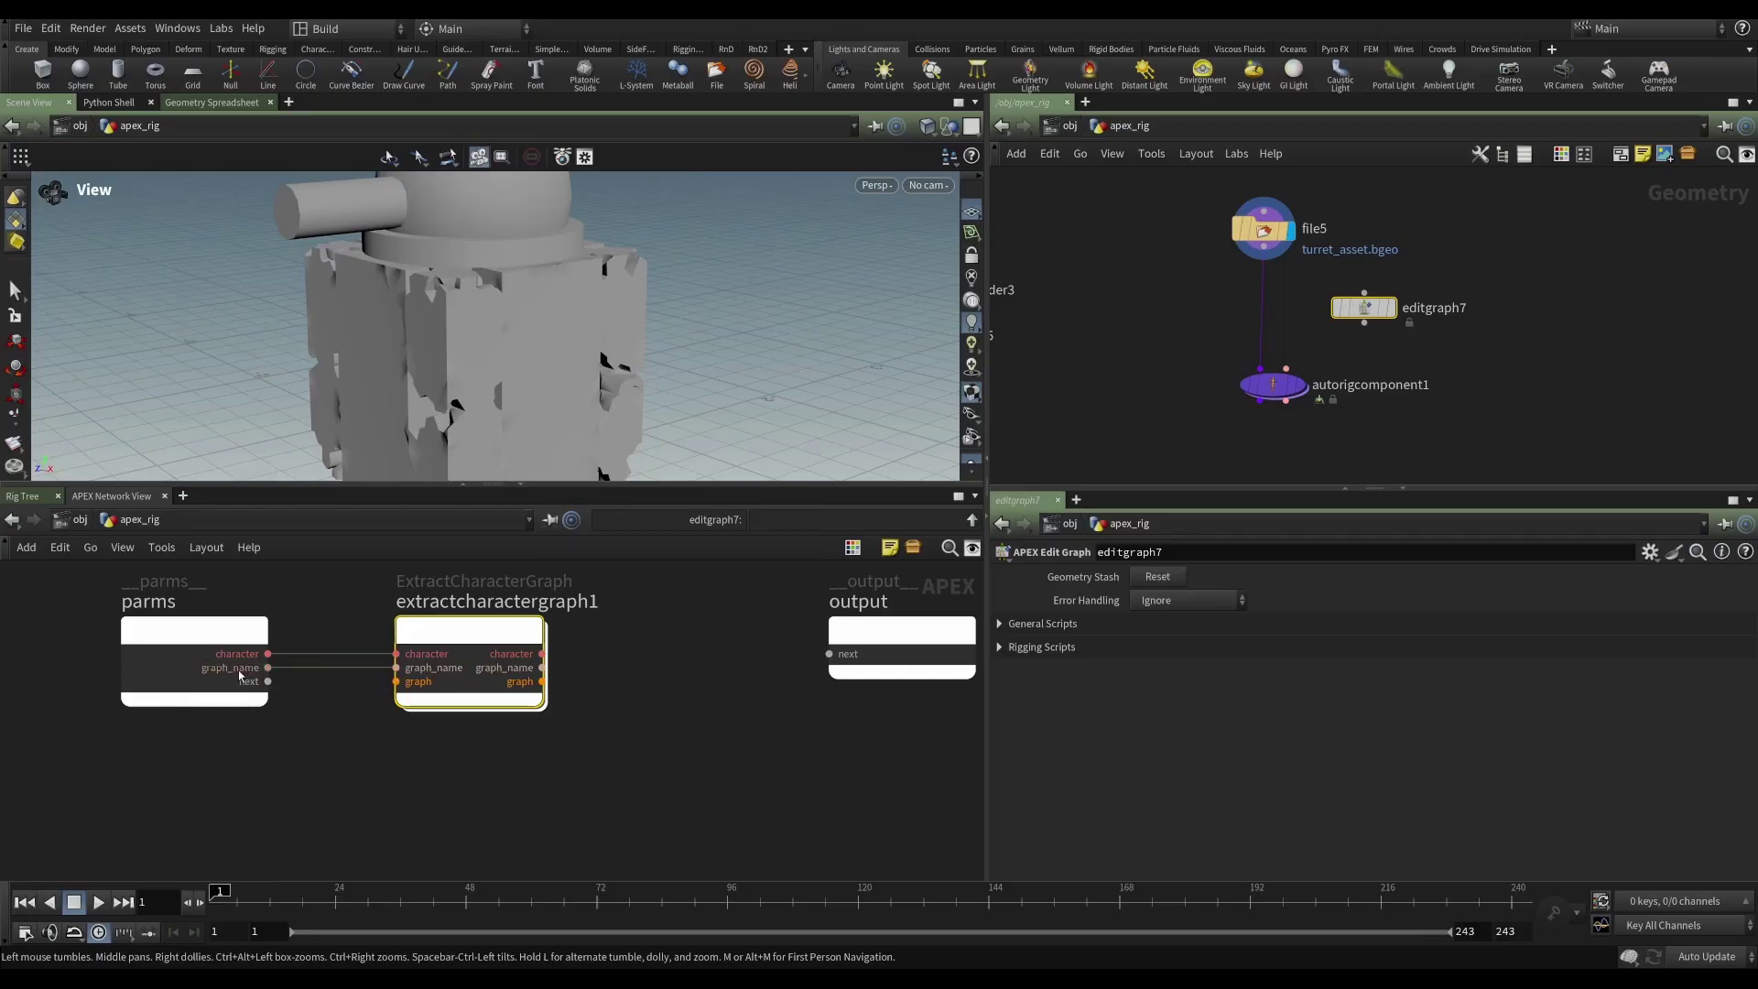
click(245, 680)
double_click(245, 680)
text(r1gname)
key(Return)
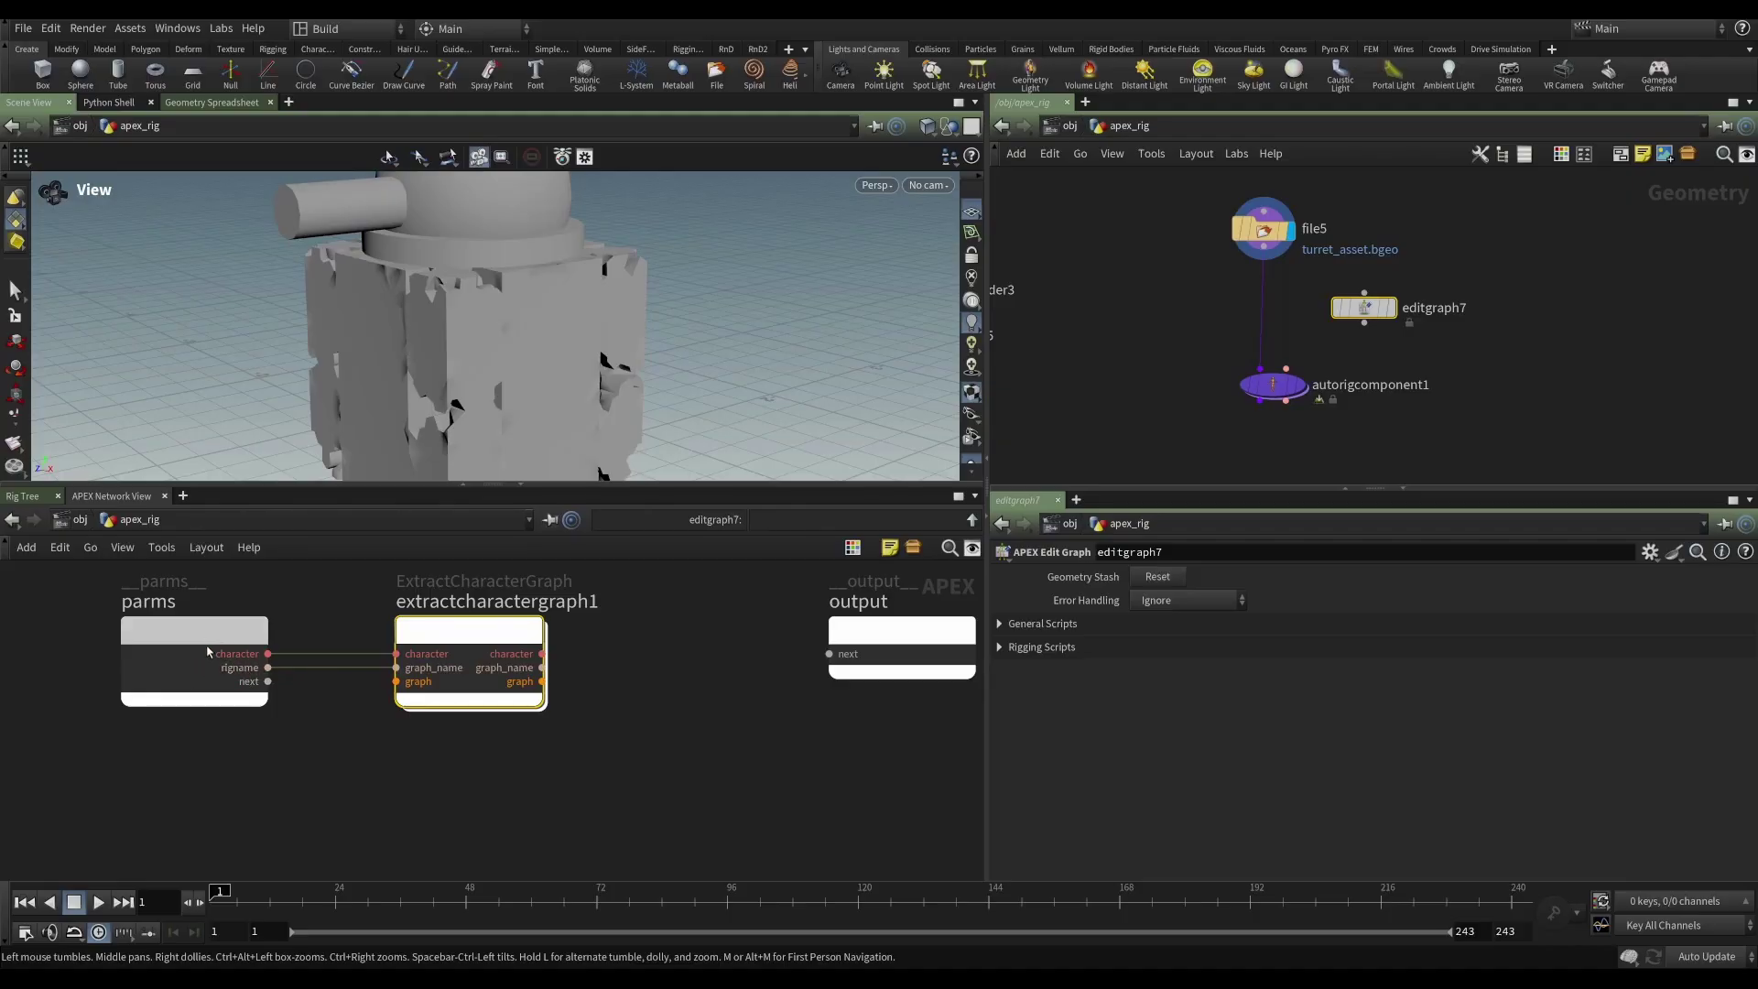
- Check the rig name in autorigcomponent1's rig settings
click(216, 696)
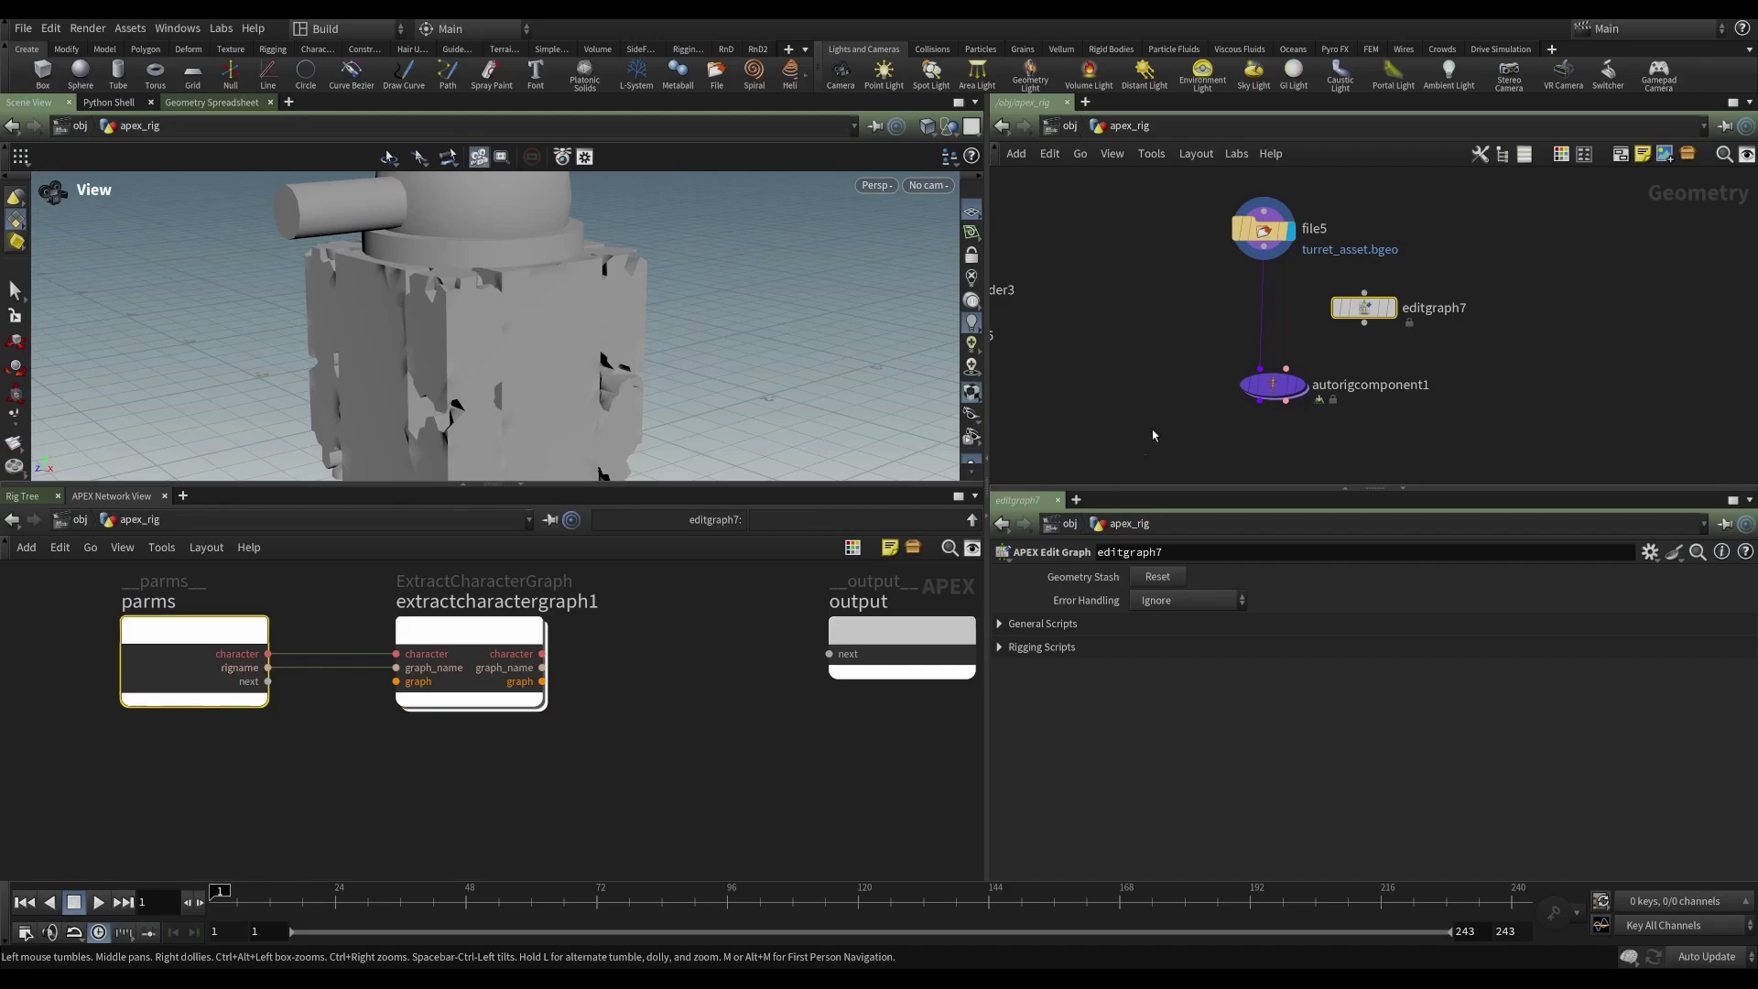
click(1272, 384)
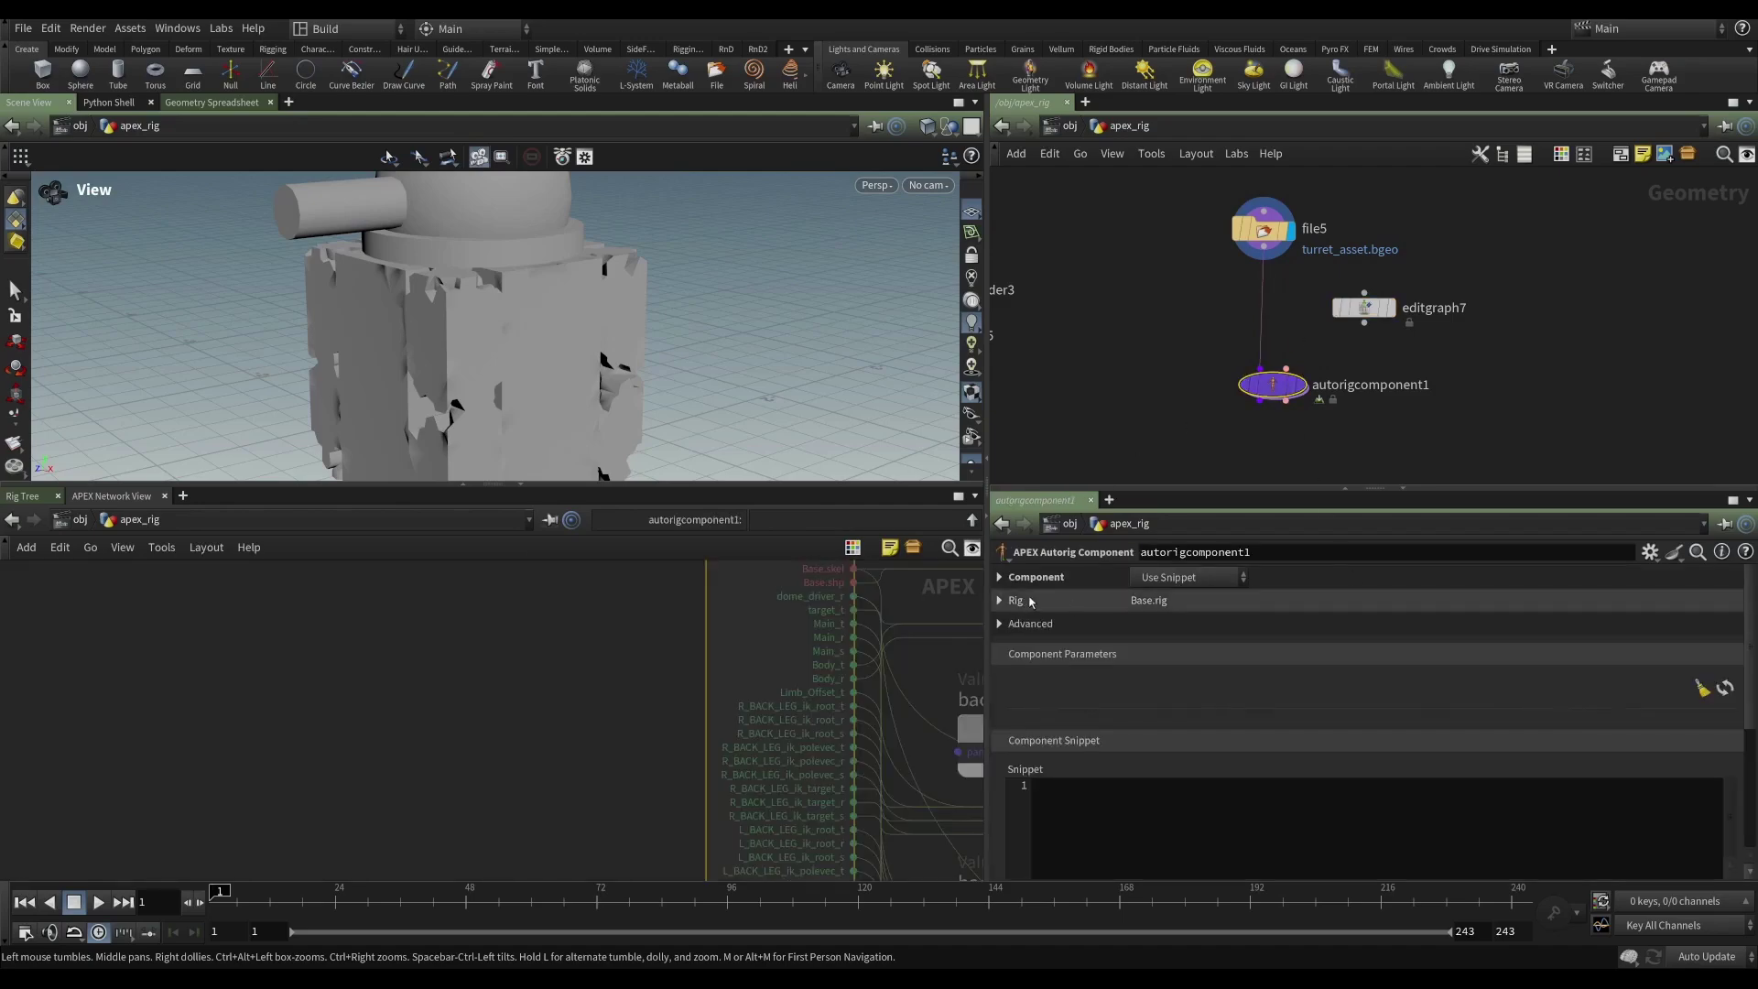
click(1022, 602)
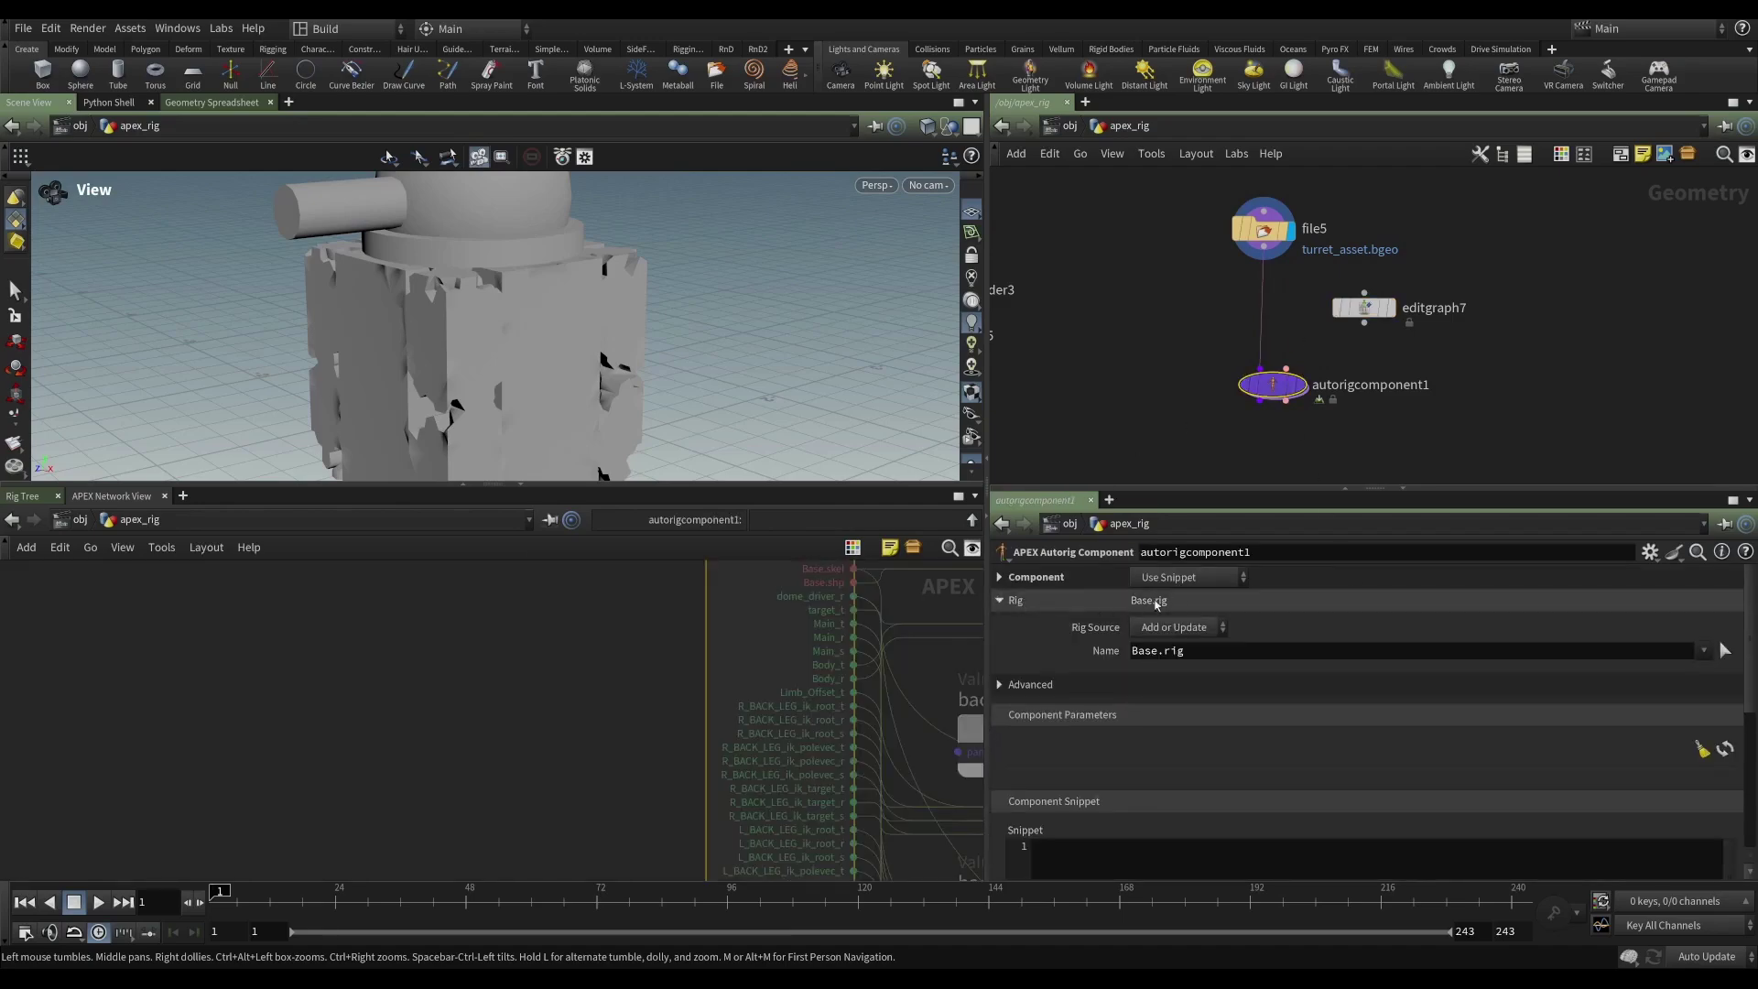
click(1023, 601)
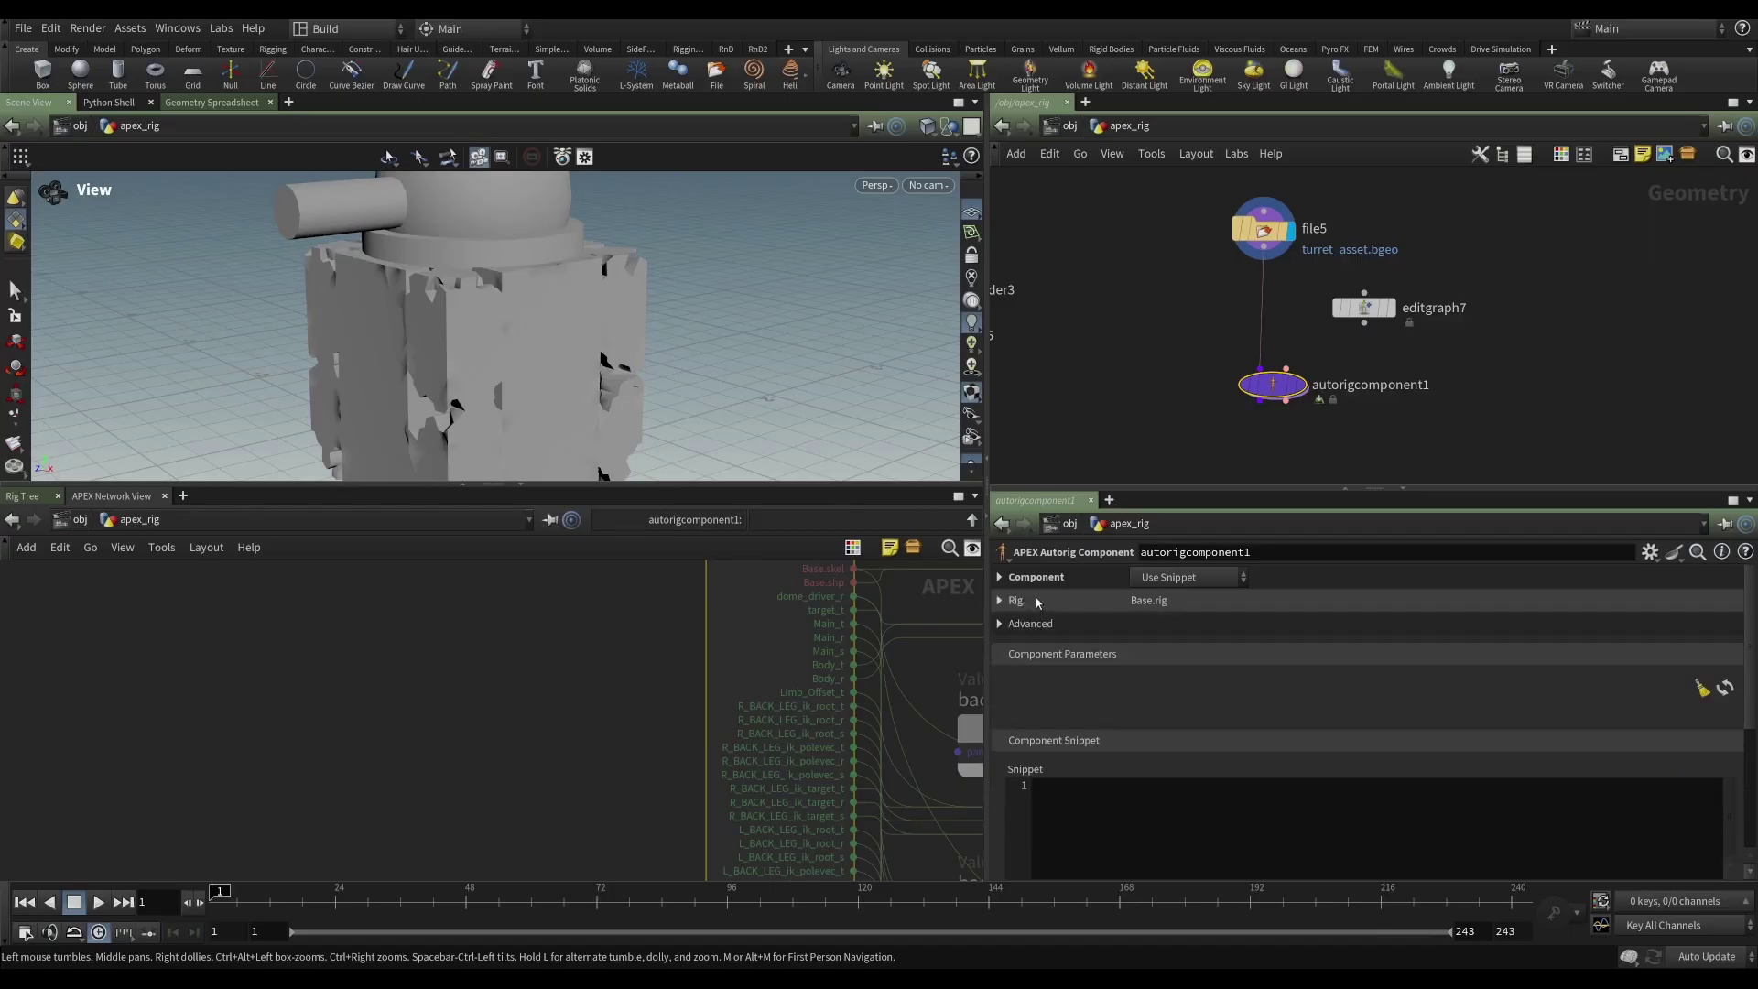
- Reopen editgraph7's graph, keep the rigname parameter, and select extractcharactergraph1
click(1363, 312)
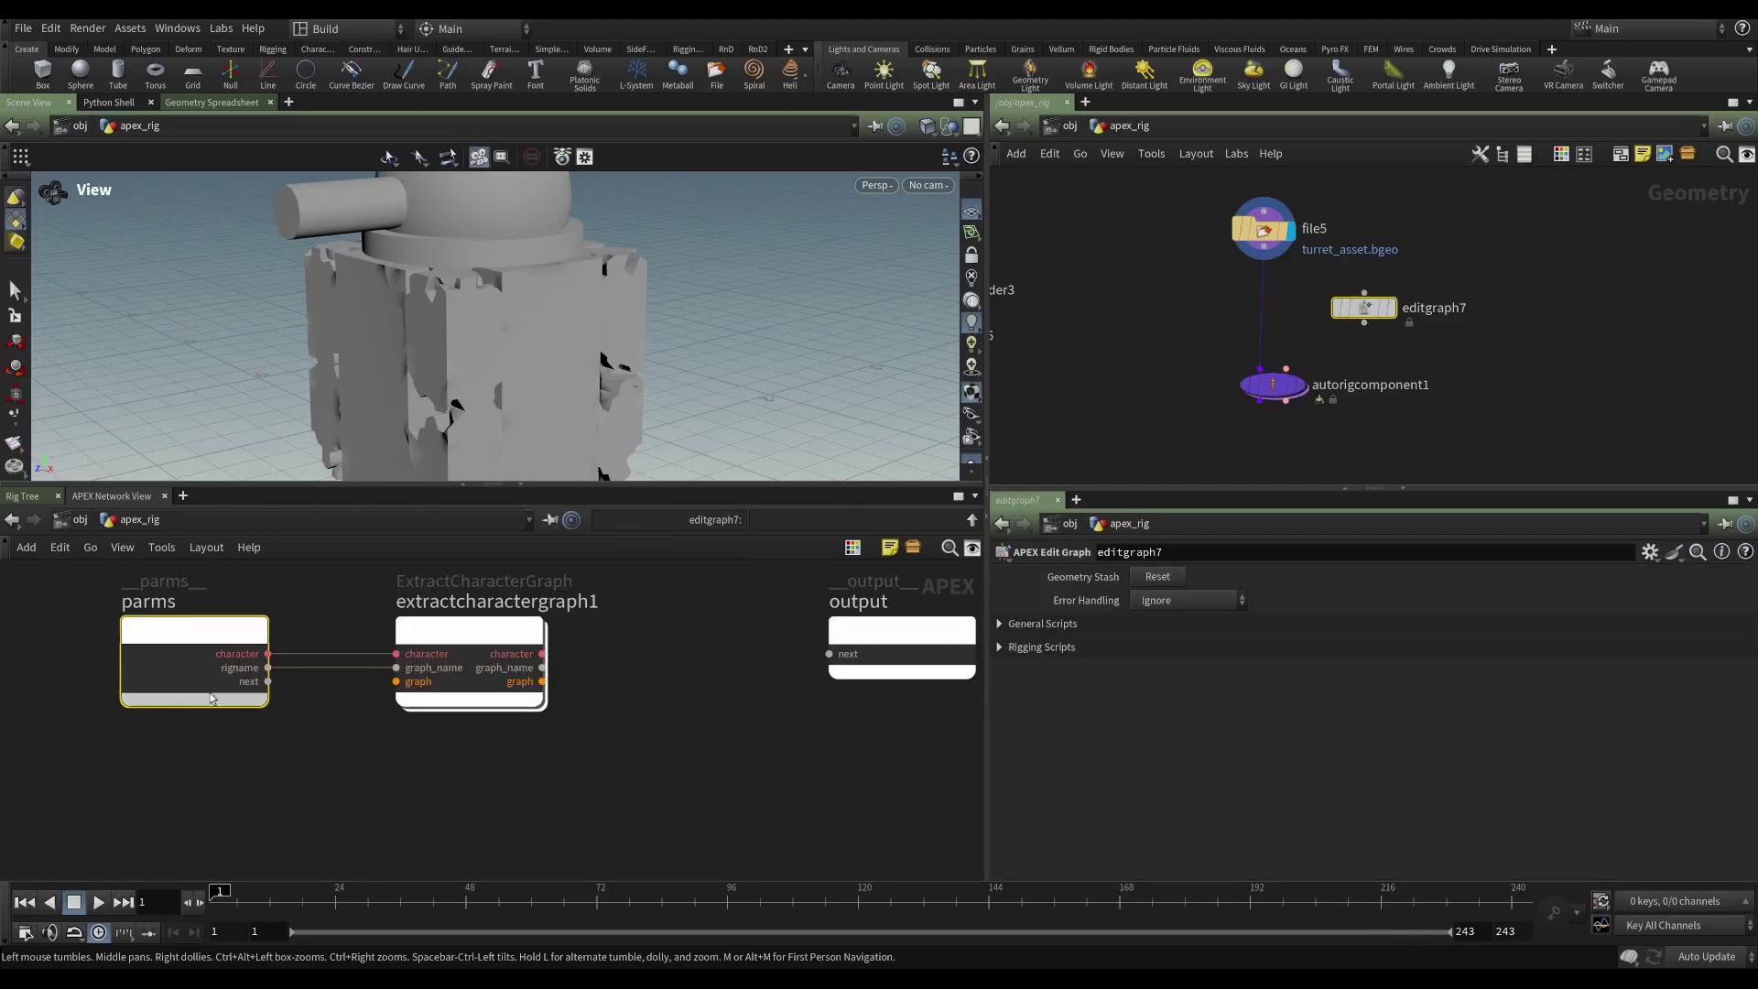
double_click(233, 673)
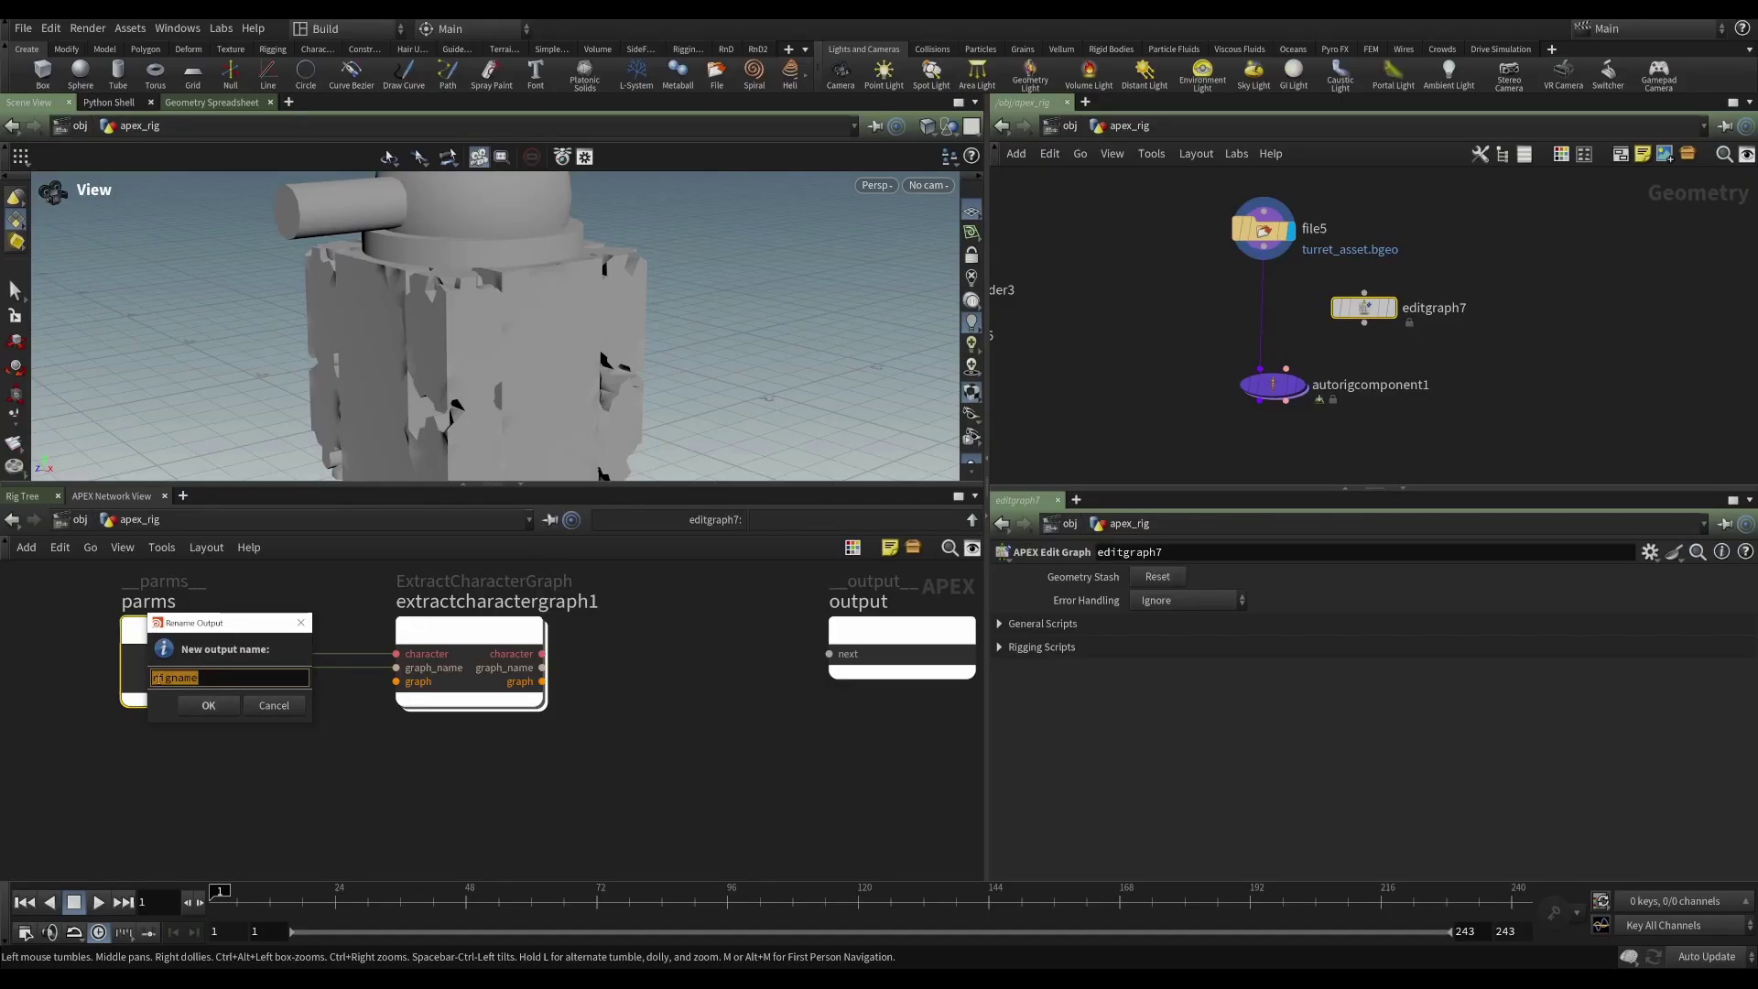
click(287, 705)
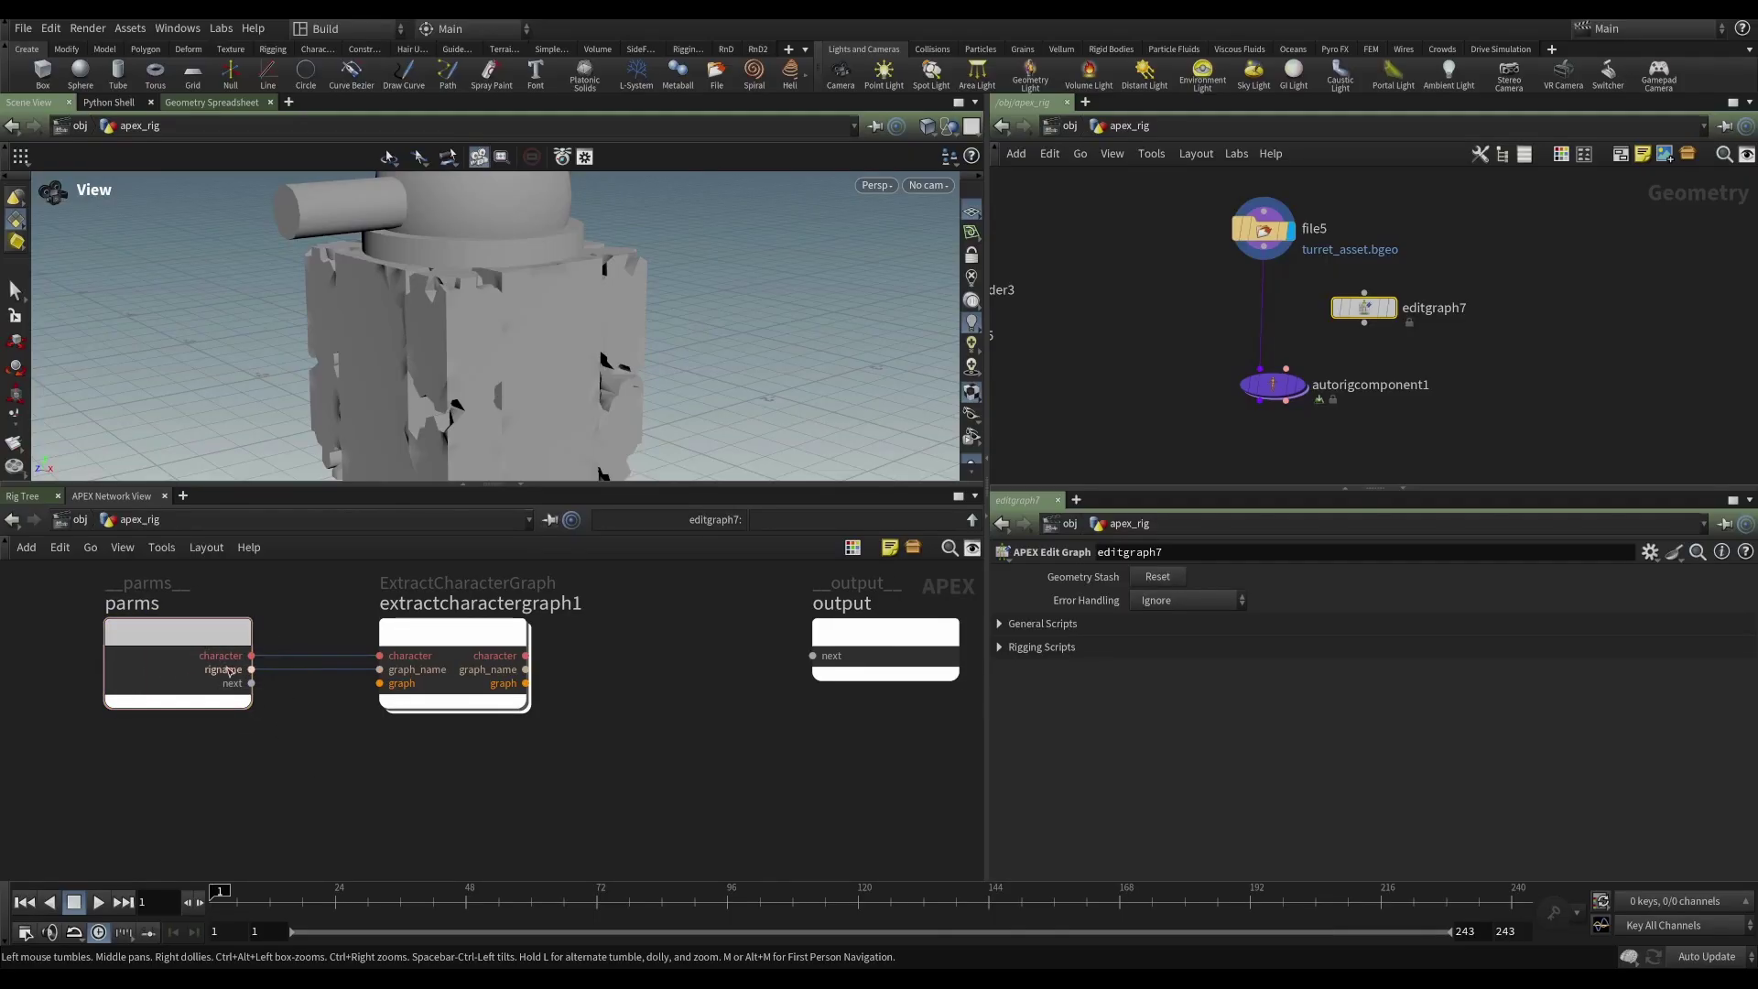
middle_drag(492, 752, 372, 746)
click(338, 646)
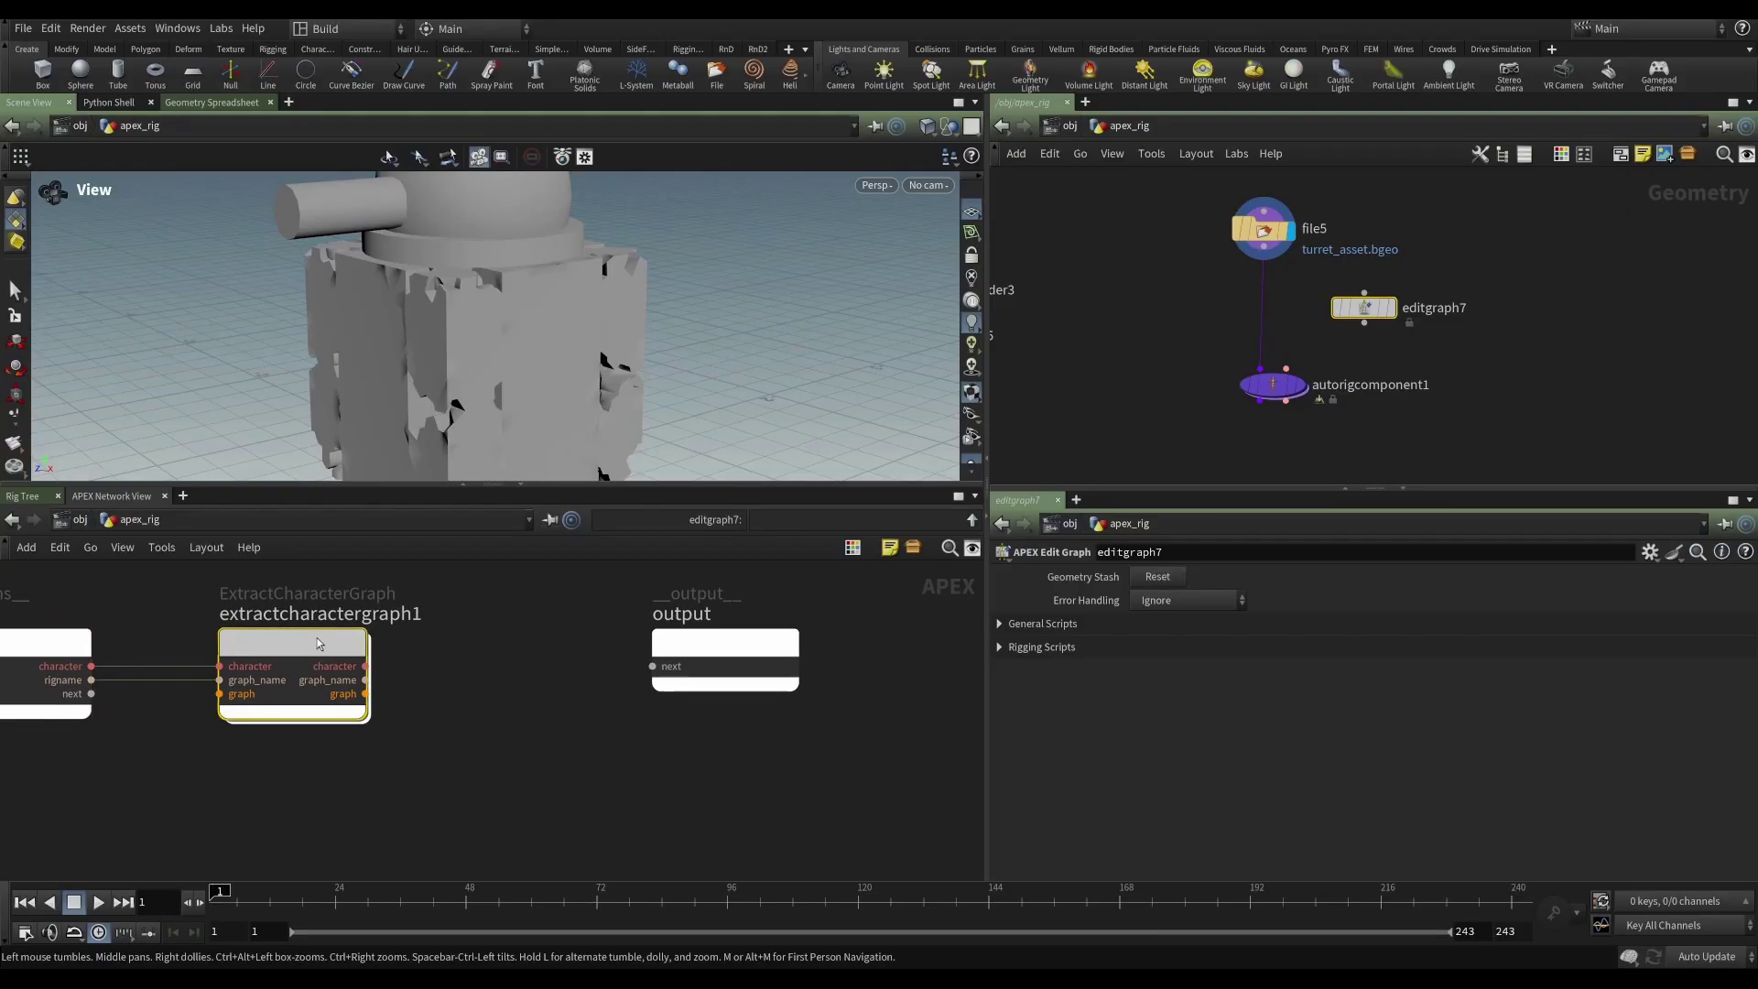
drag(369, 701, 473, 771)
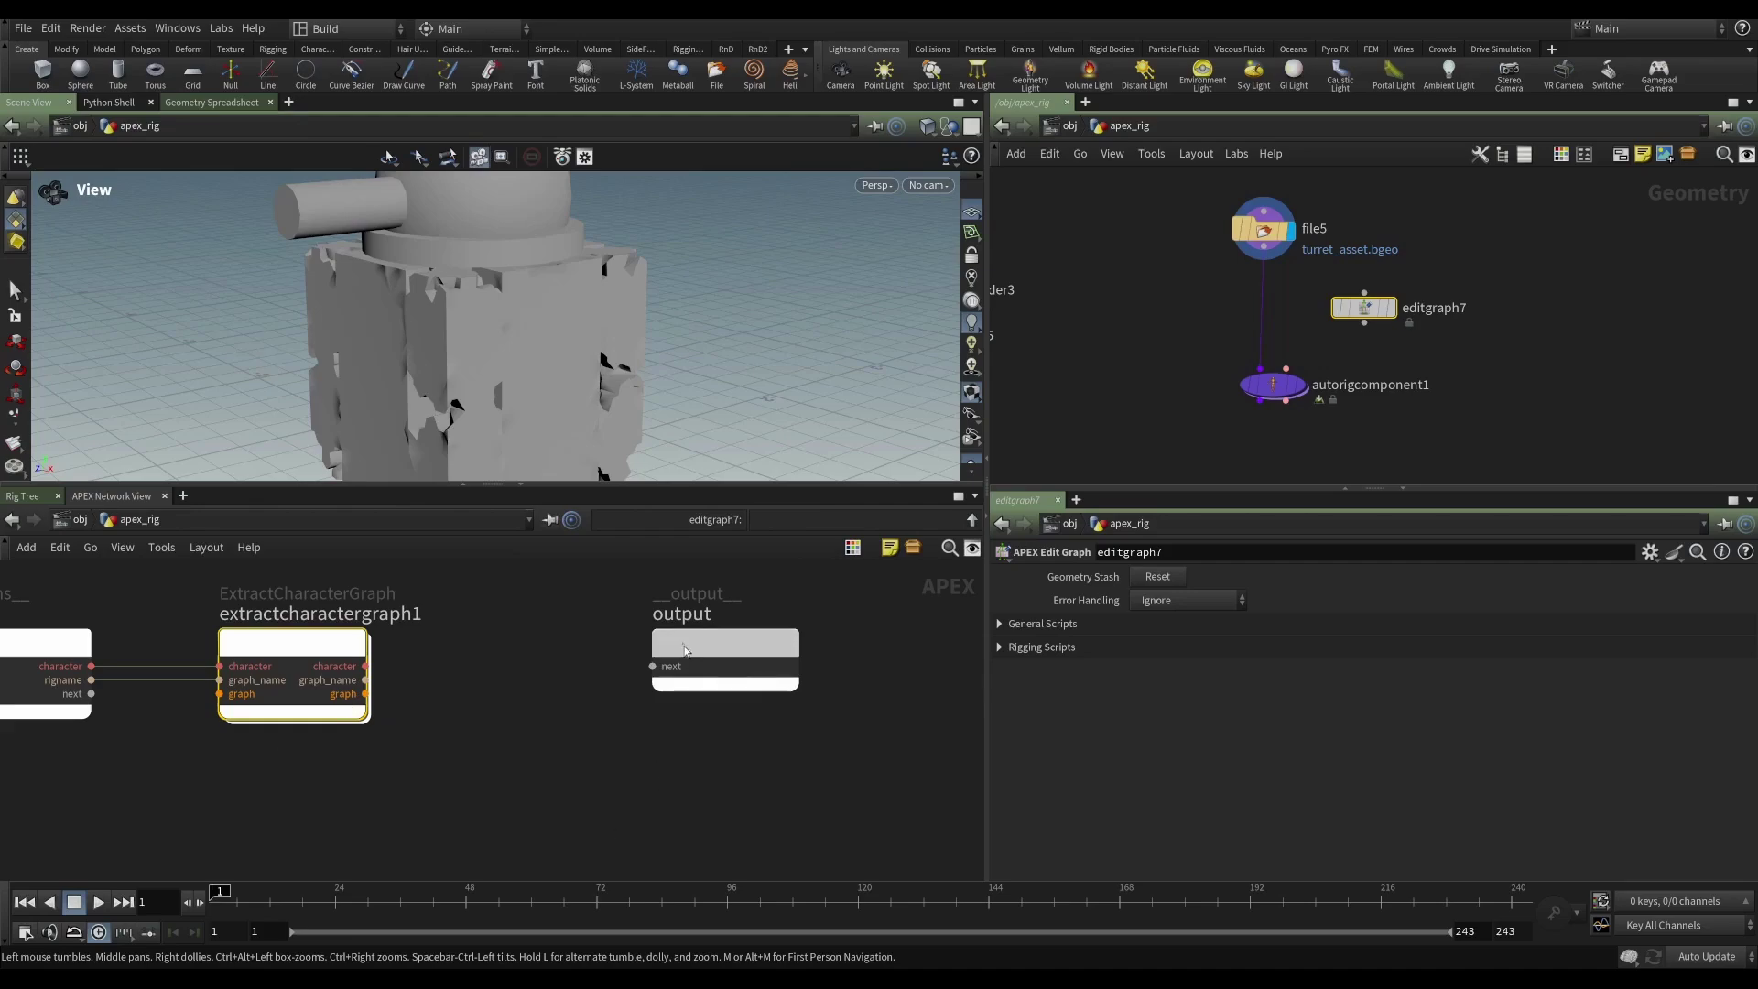
- Add an UpdateCharacterGraph node, updatecharactergraph1, just before the output node
click(423, 703)
key(Tab)
text(up)
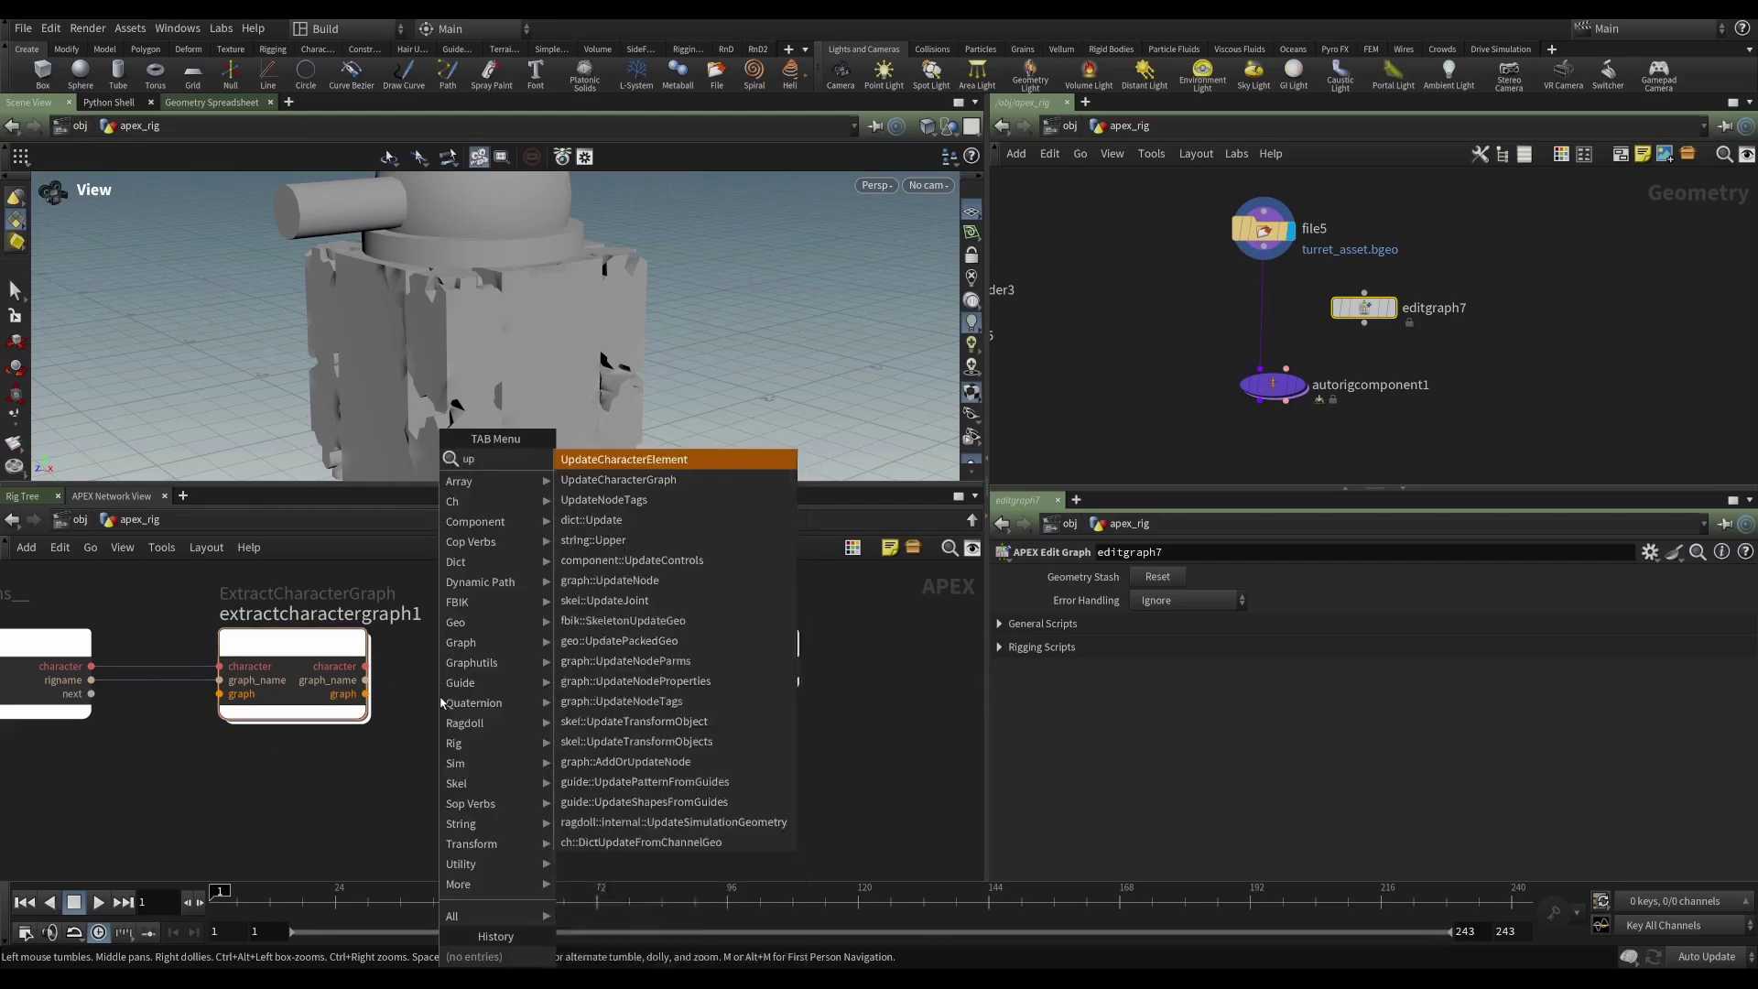
text(date)
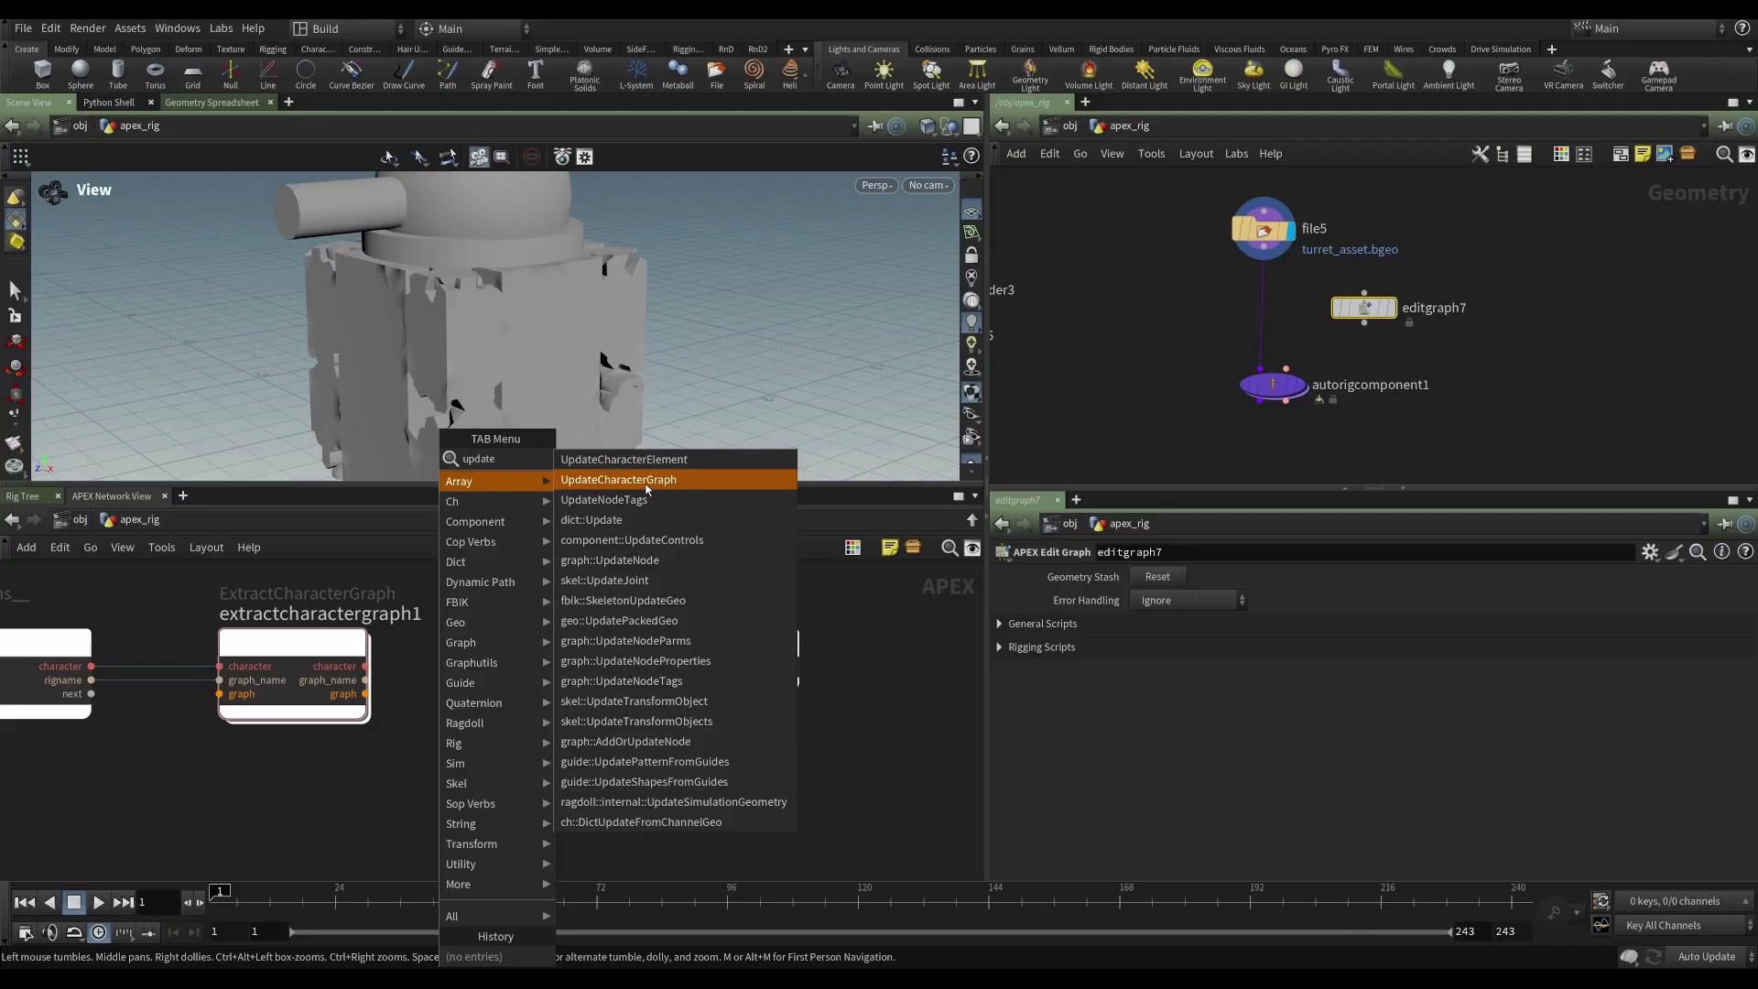
click(644, 483)
click(555, 678)
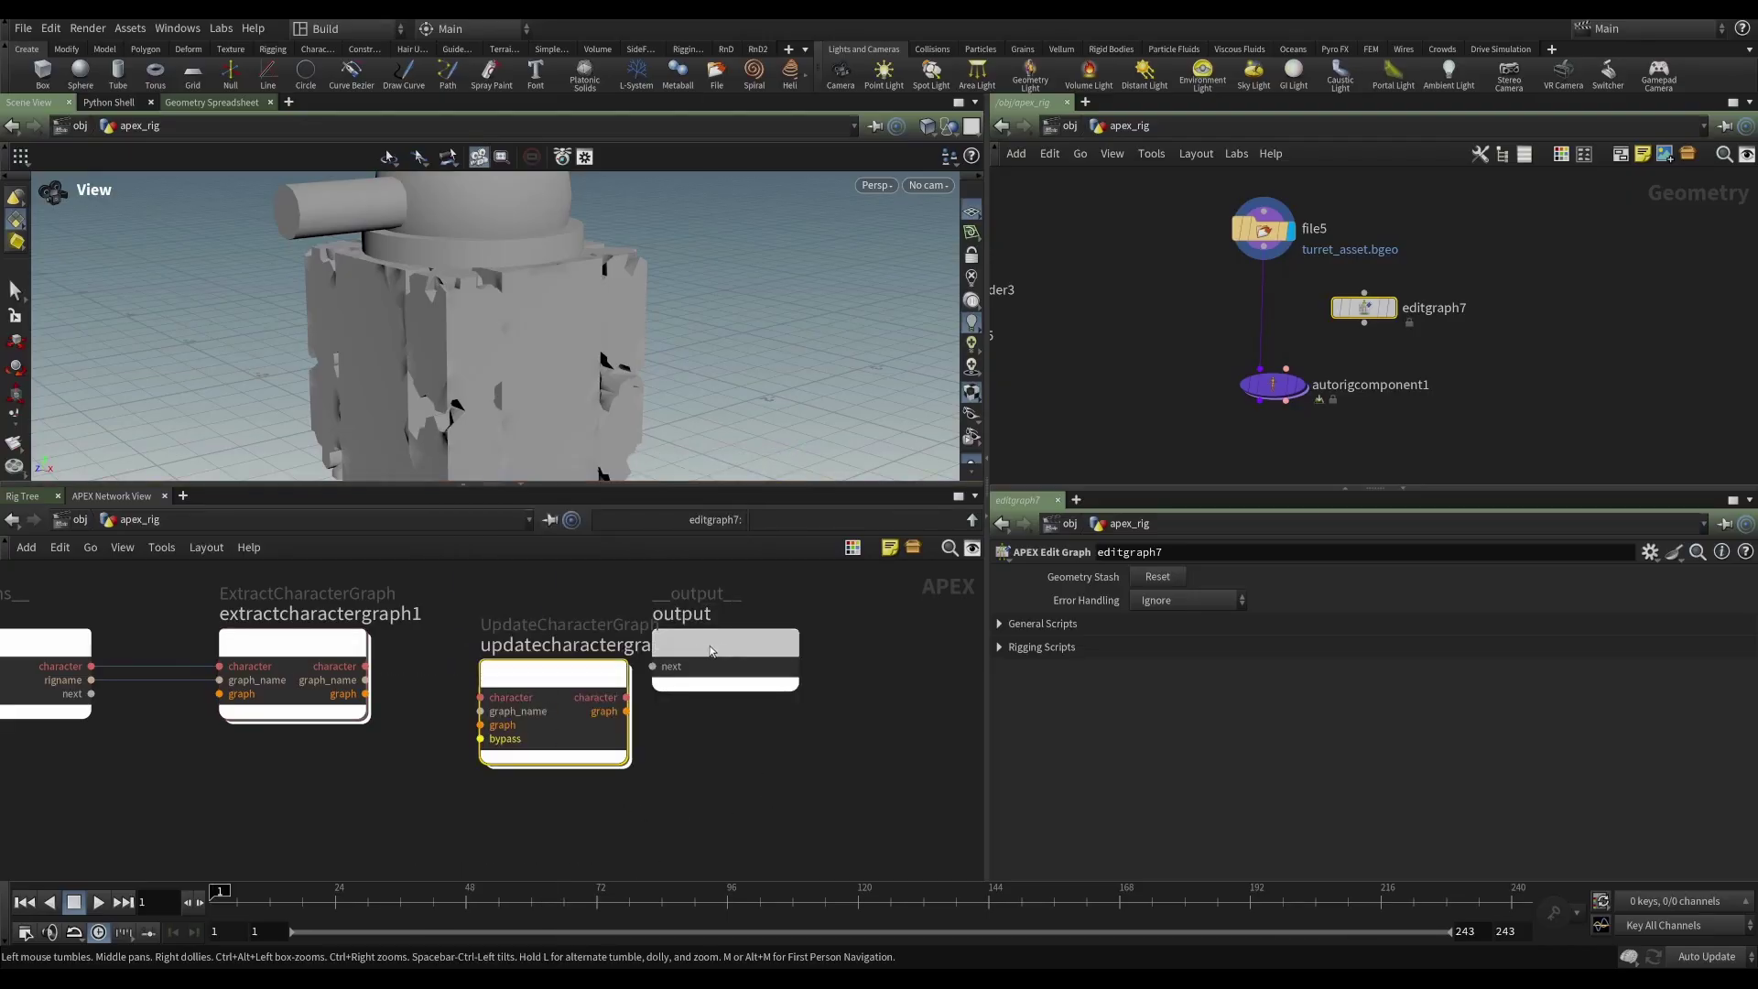
drag(732, 641, 831, 654)
drag(573, 671, 657, 655)
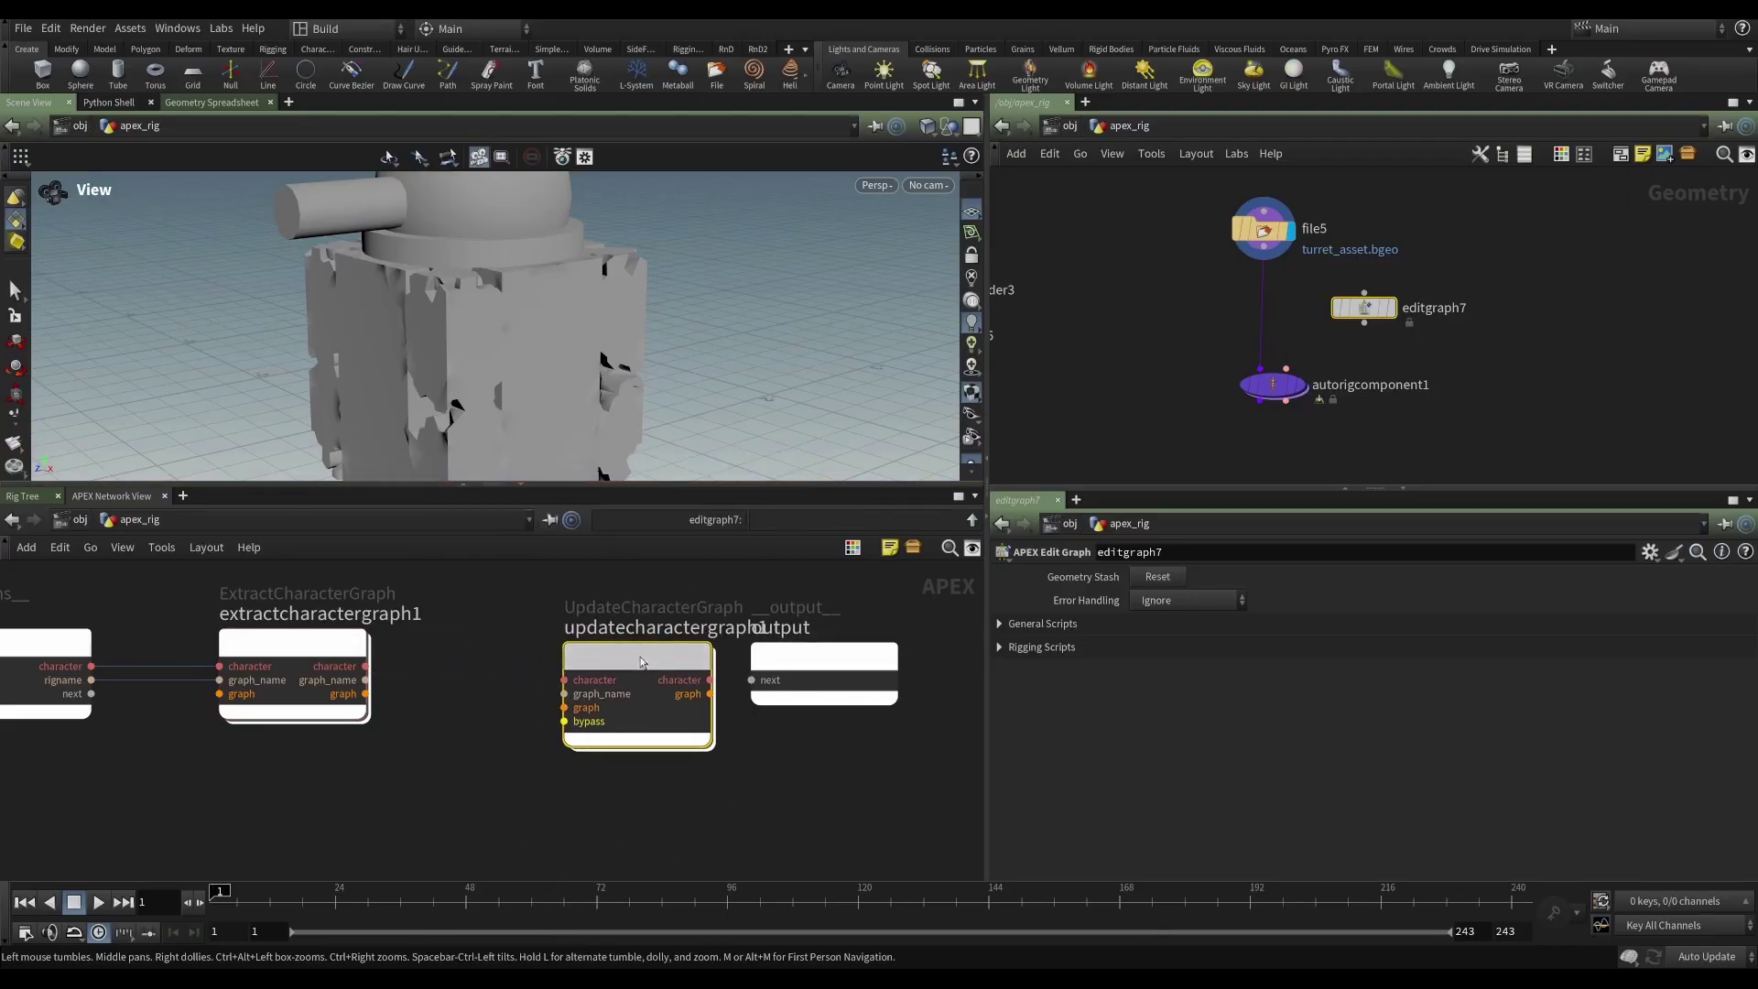
scroll(506, 737, down, 1)
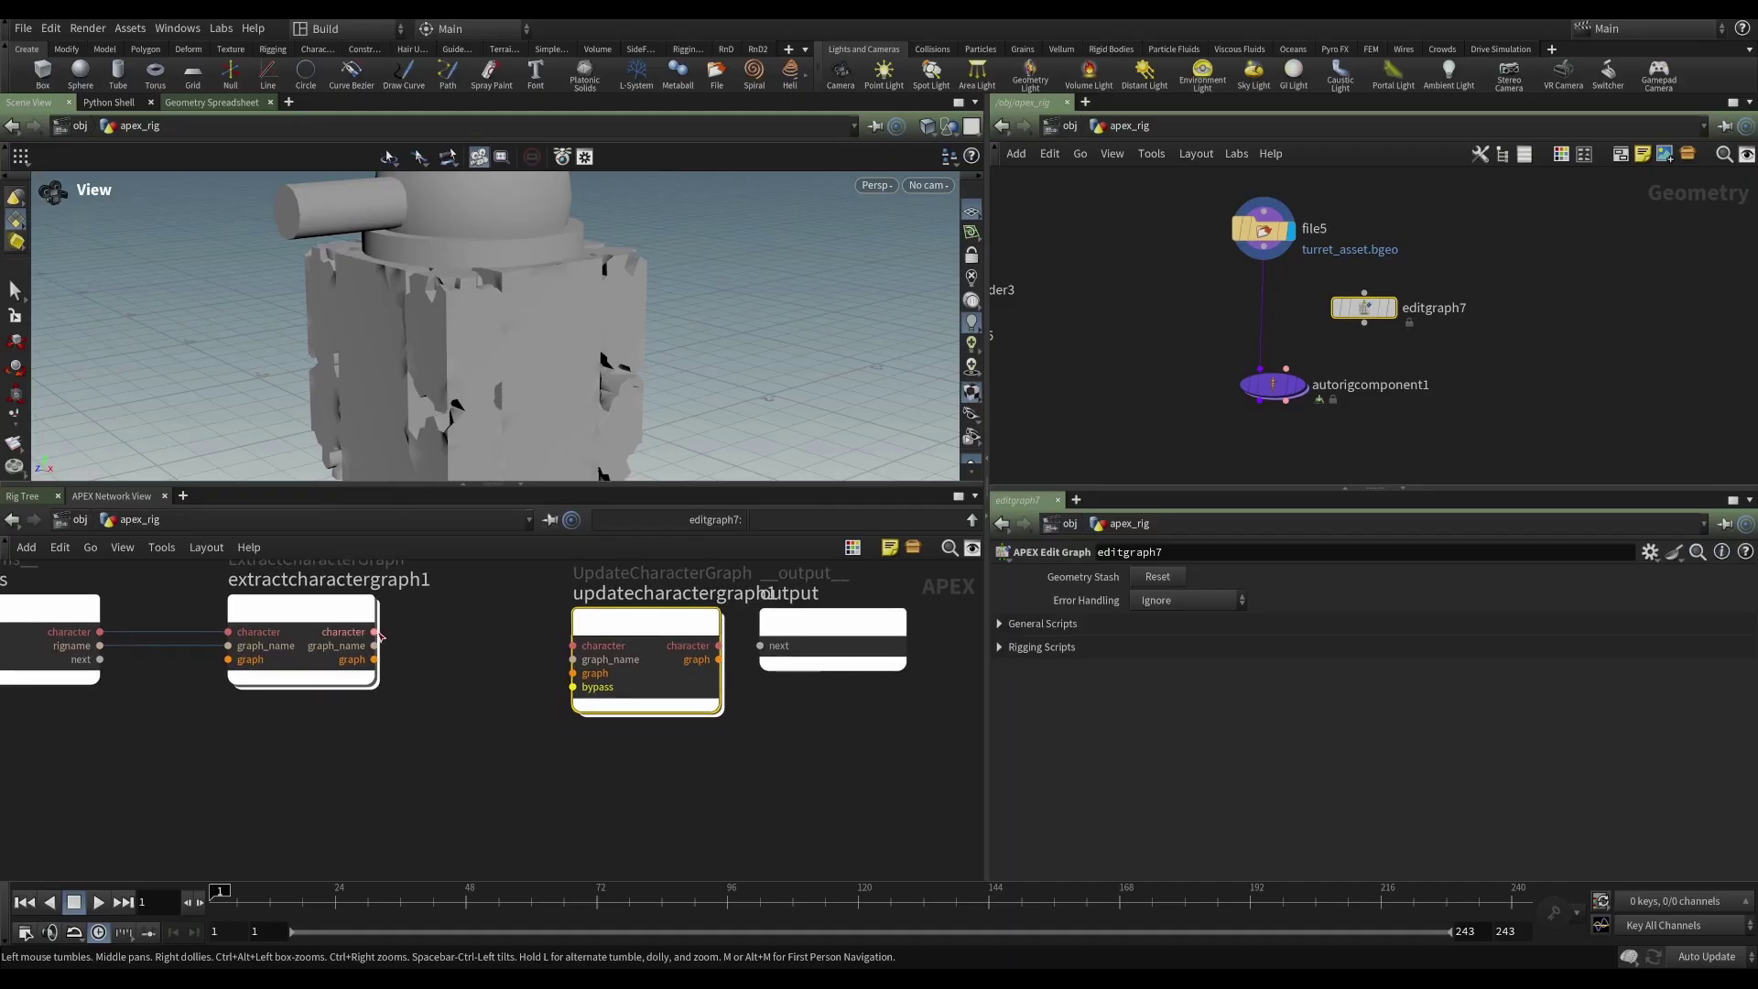
- Wire character and graph_name from extractcharactergraph1 into updatecharactergraph1, and its character to output
drag(375, 631, 573, 645)
drag(720, 645, 805, 641)
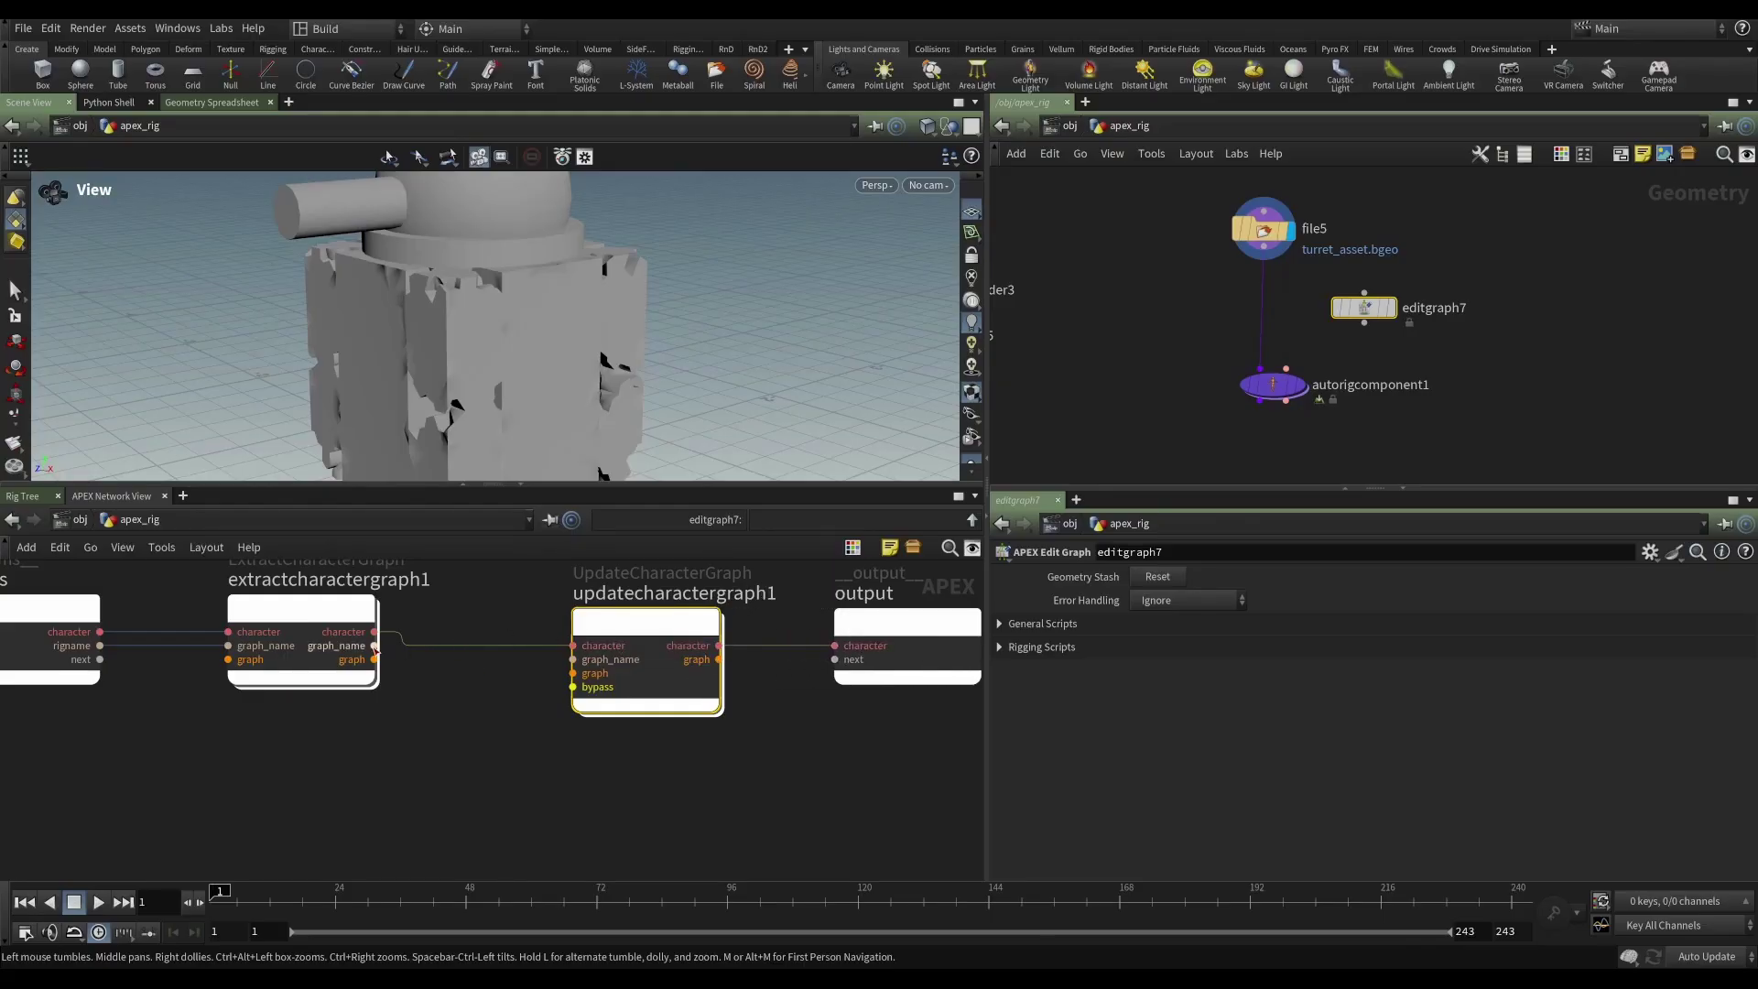
drag(374, 647, 572, 659)
drag(332, 612, 555, 678)
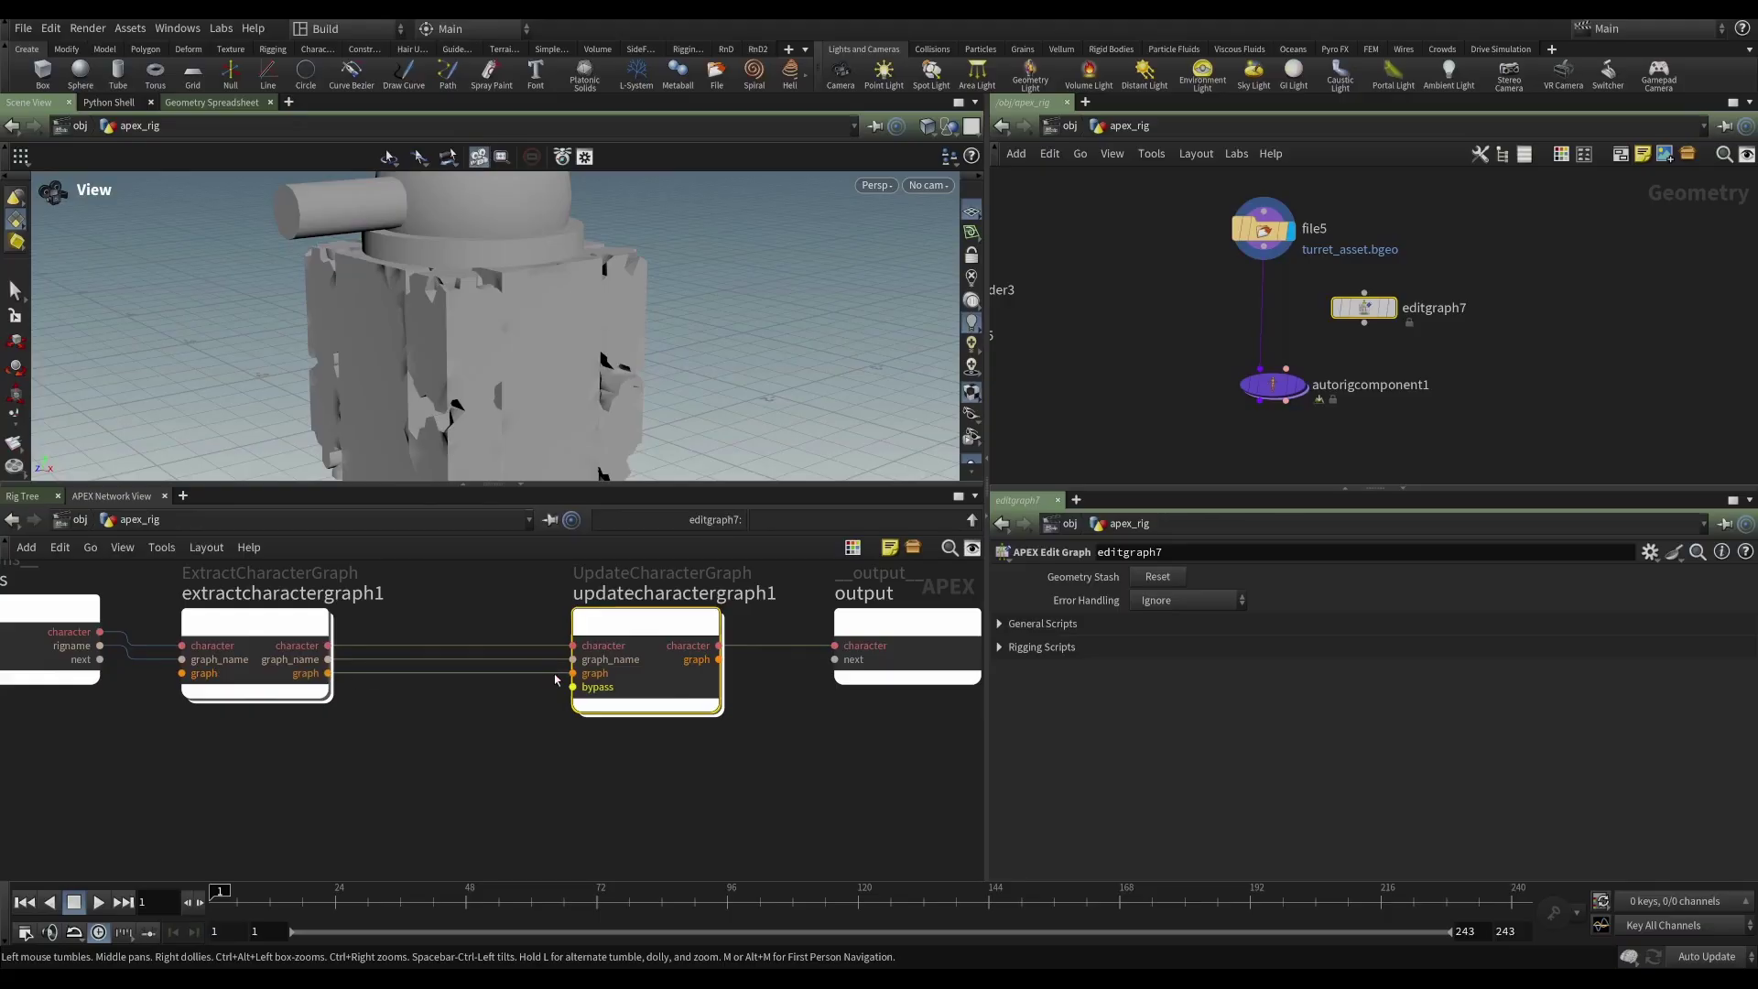
click(282, 630)
click(641, 622)
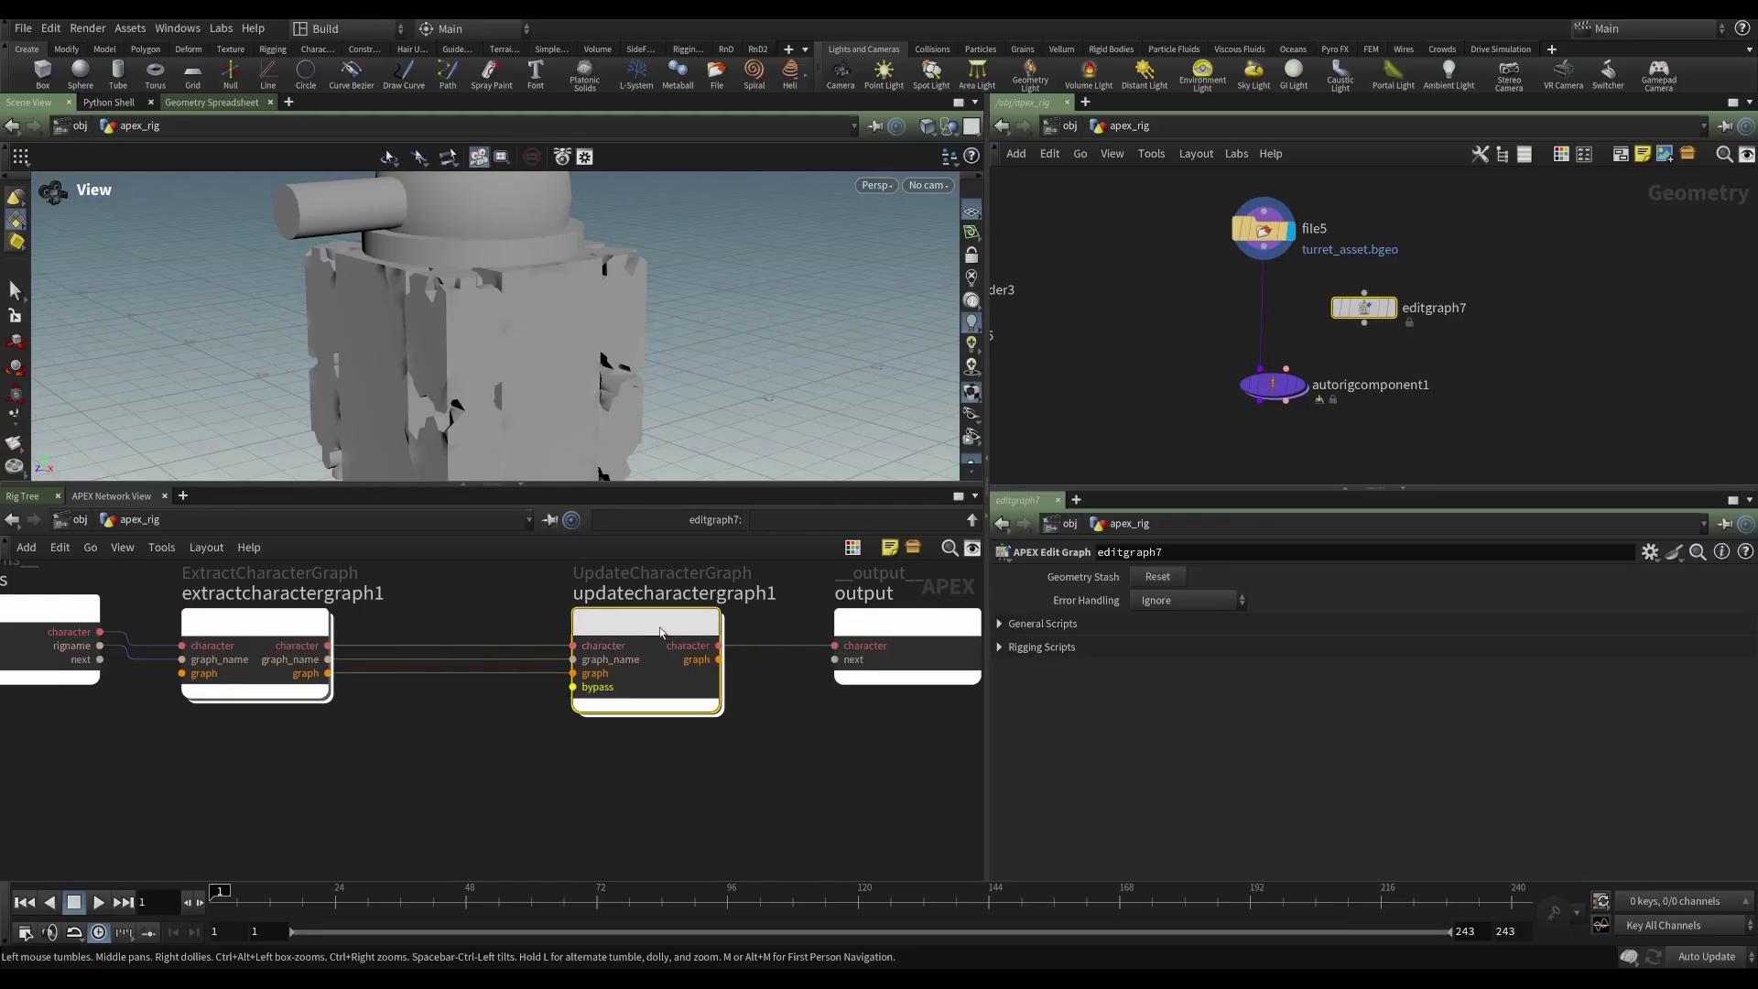
- Switch autorigcomponent1's Component from Use Snippet to Use Second Input
click(881, 631)
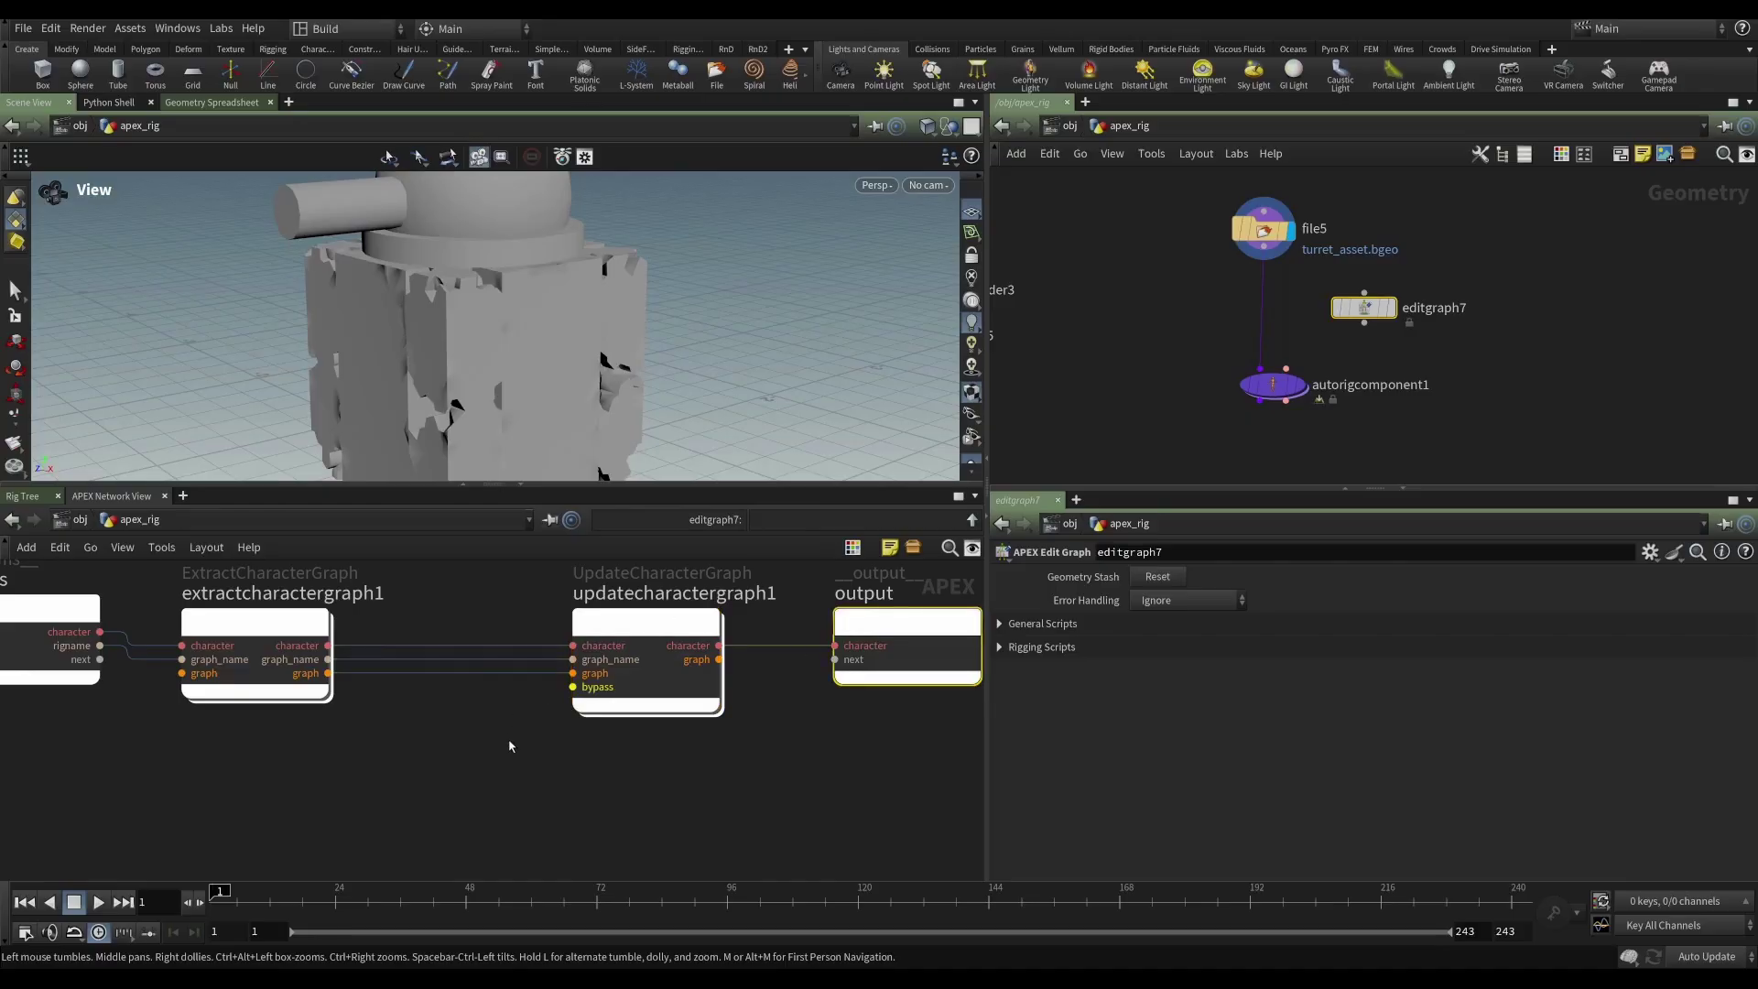
scroll(510, 746, down, 1)
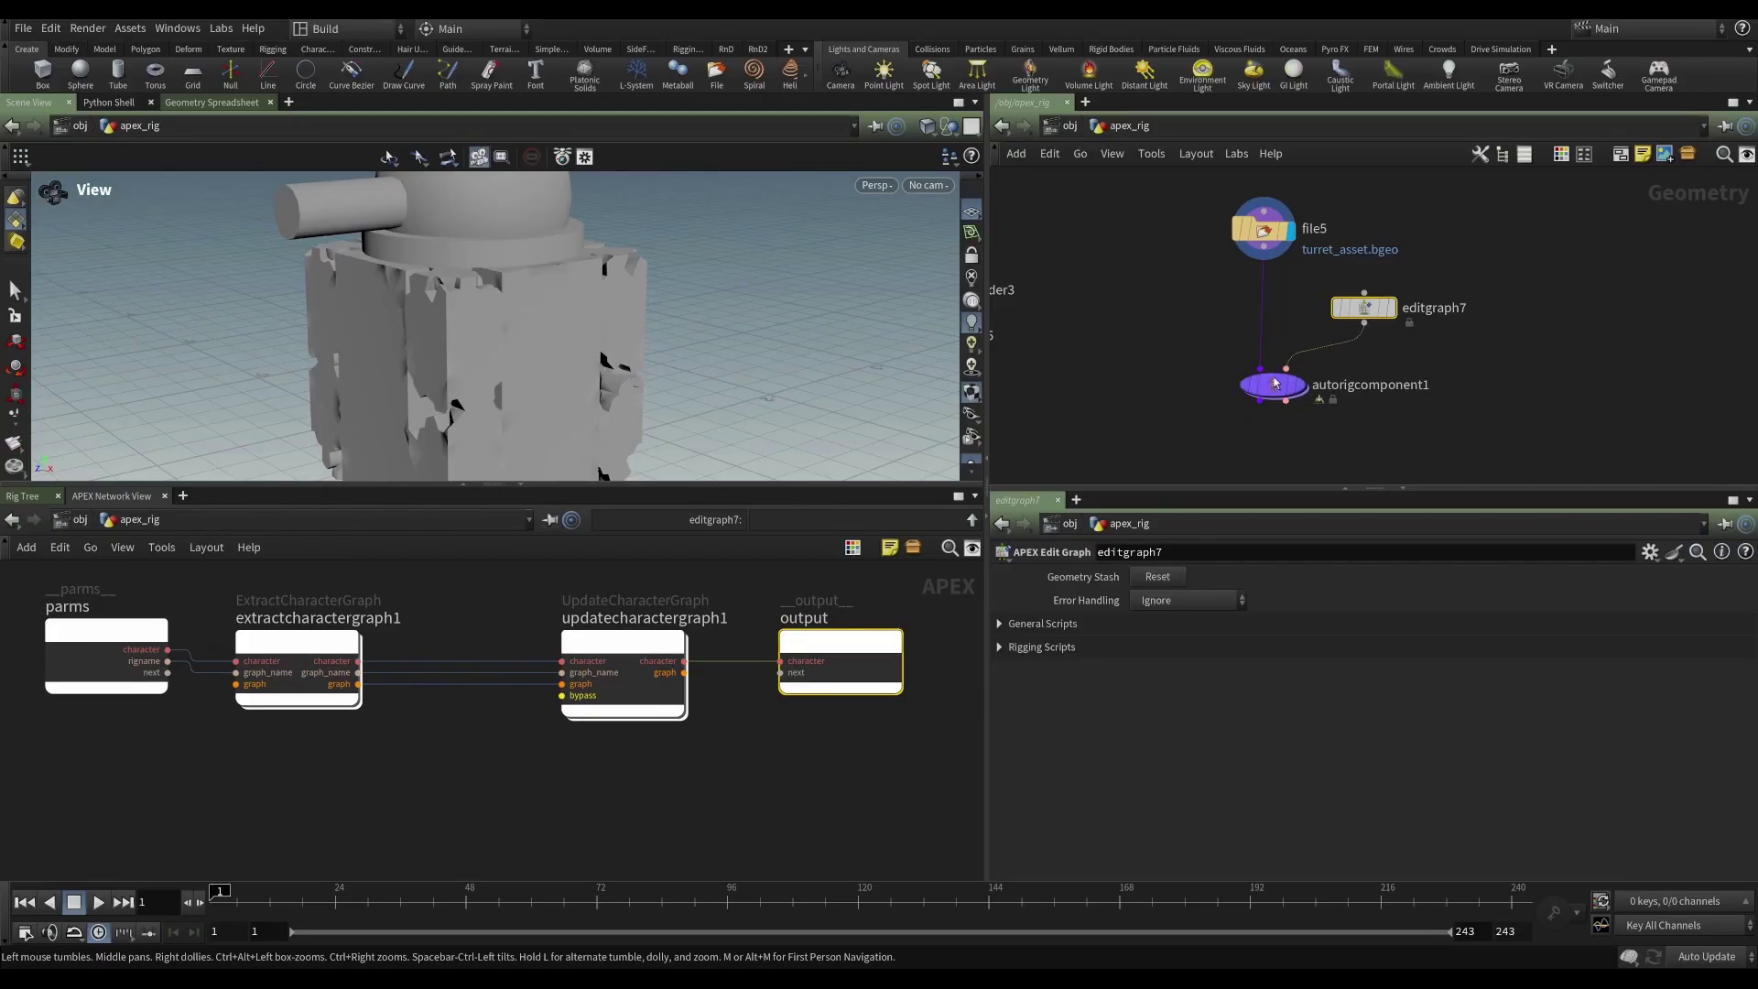
click(1272, 385)
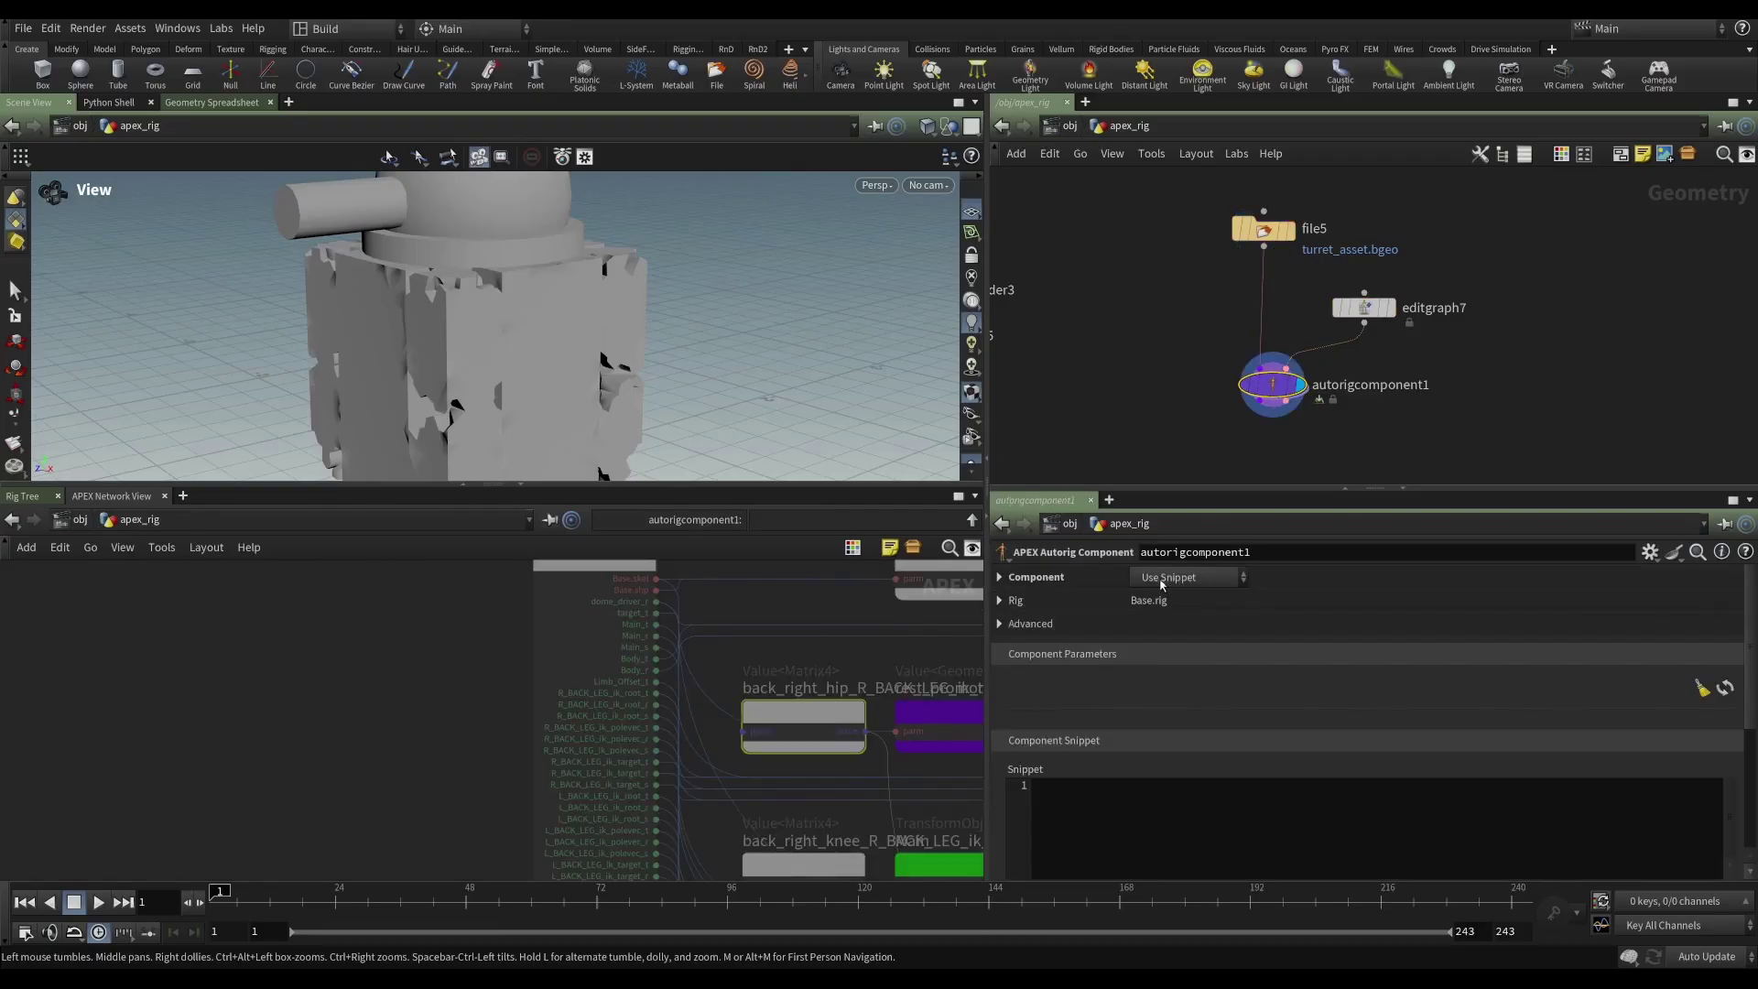
click(1183, 579)
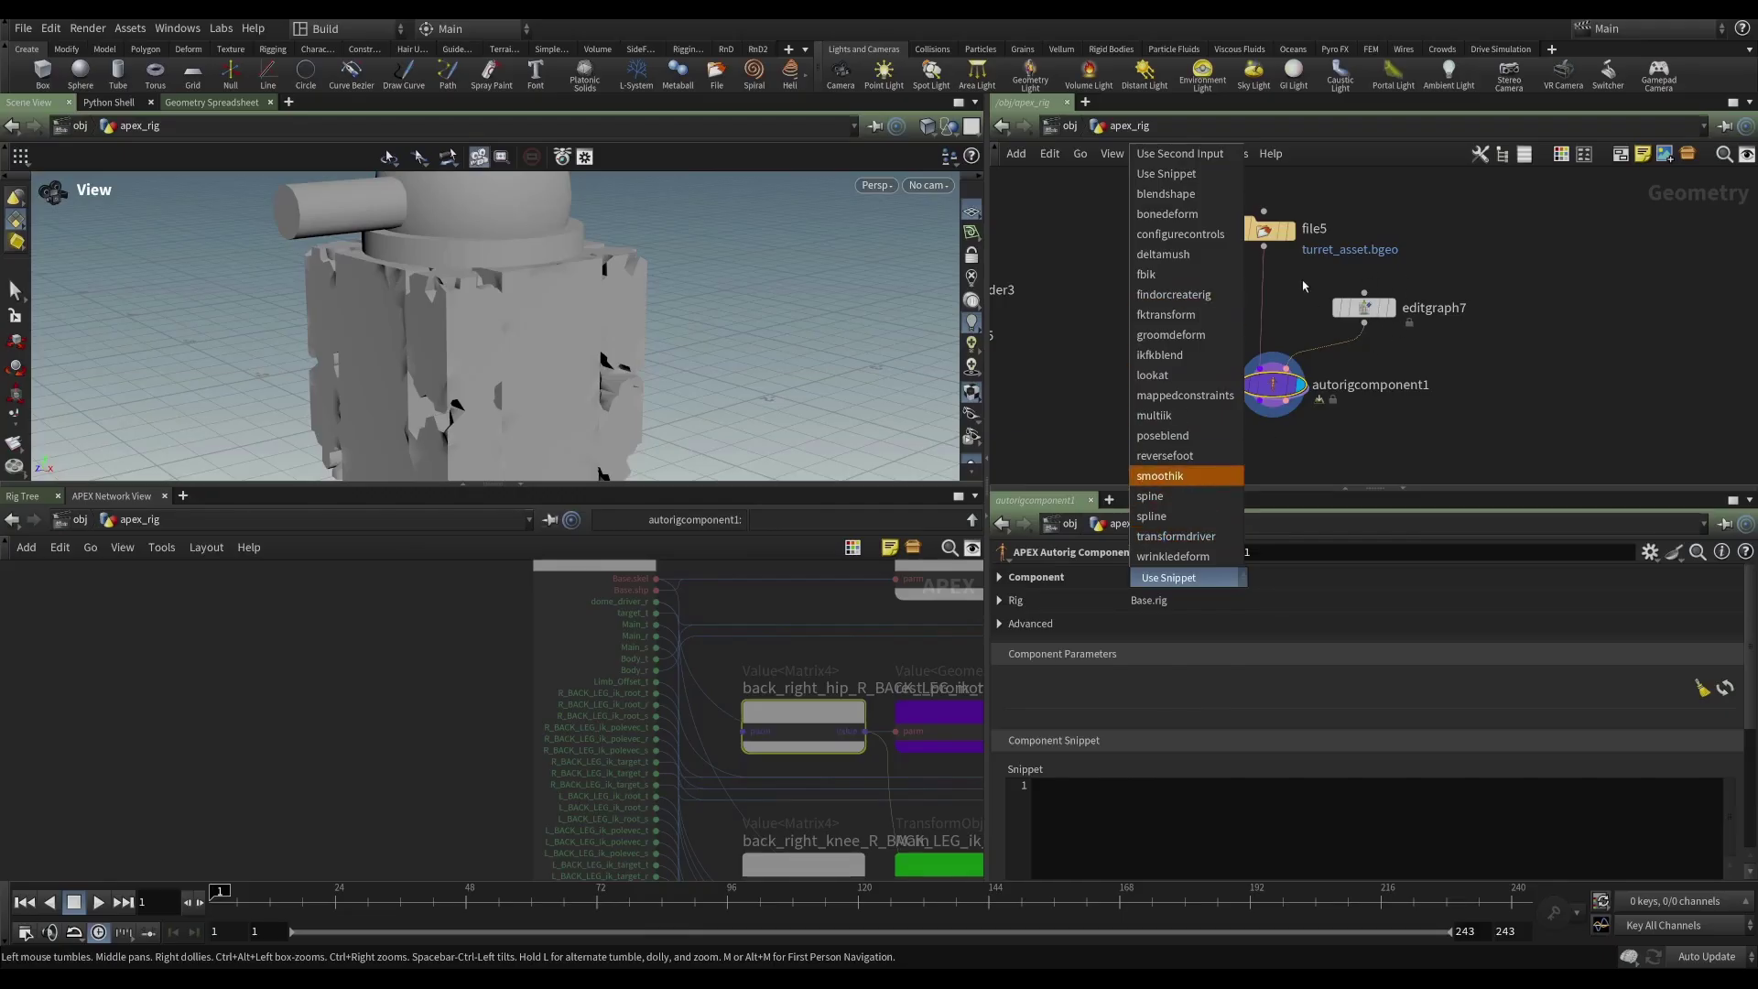
click(1192, 154)
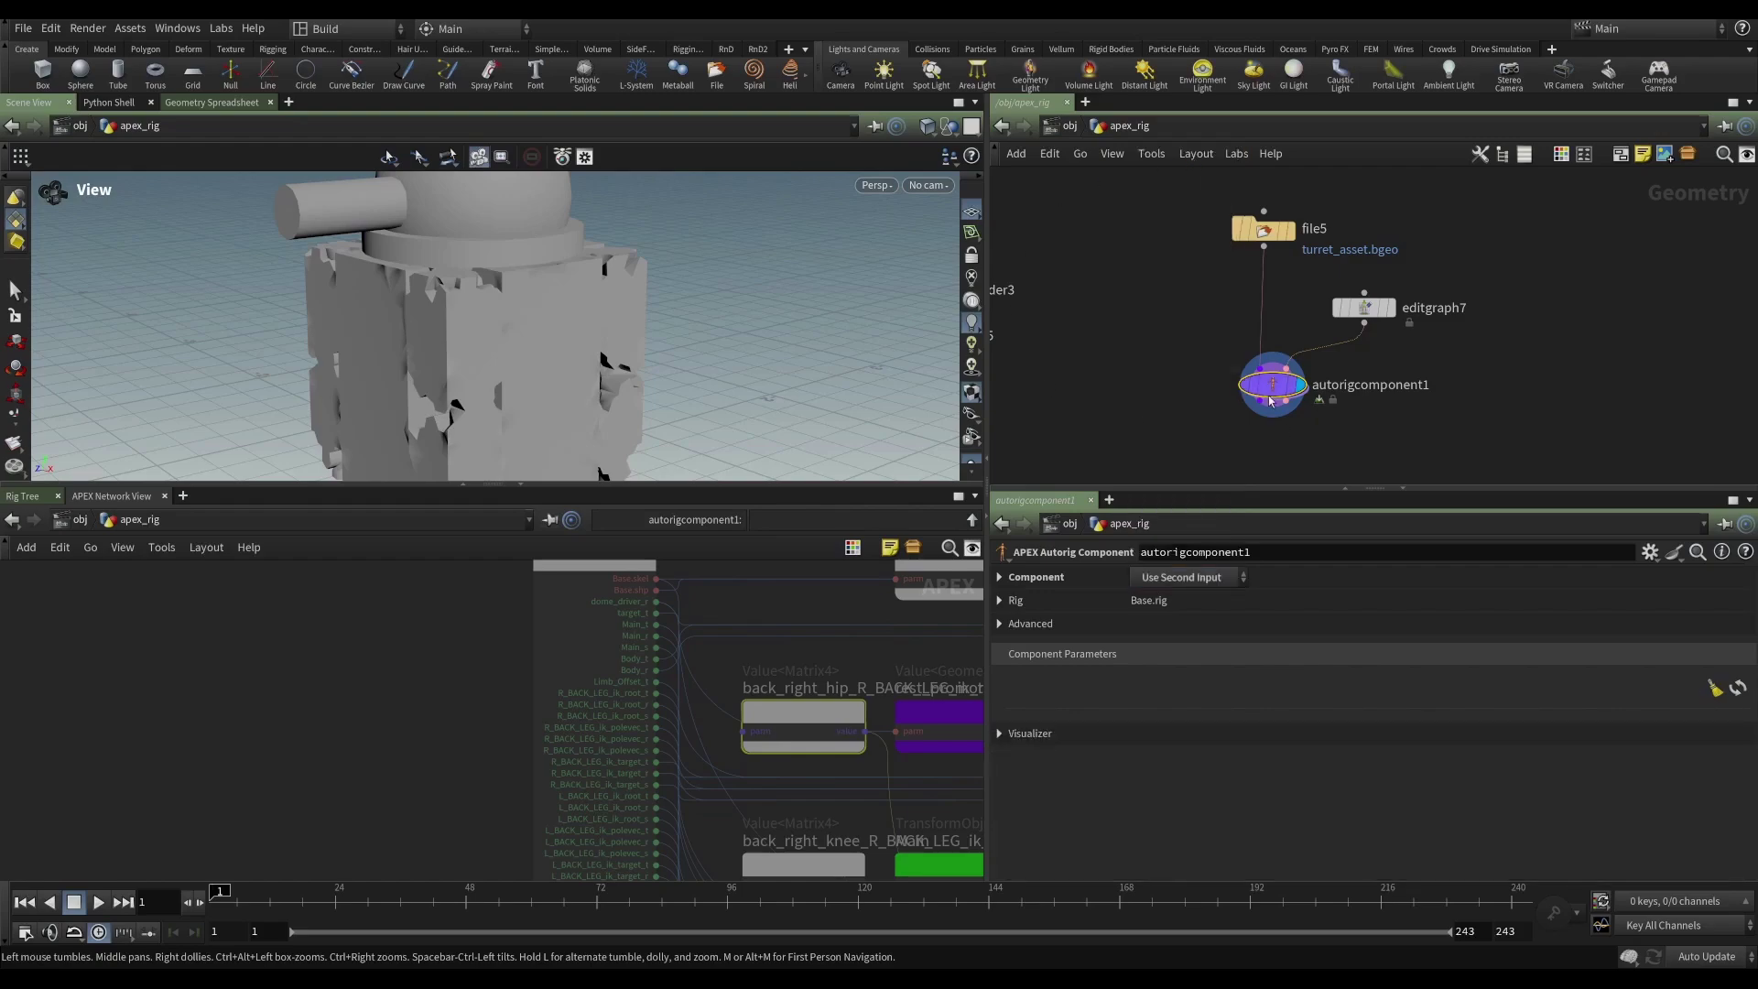
scroll(577, 648, down, 5)
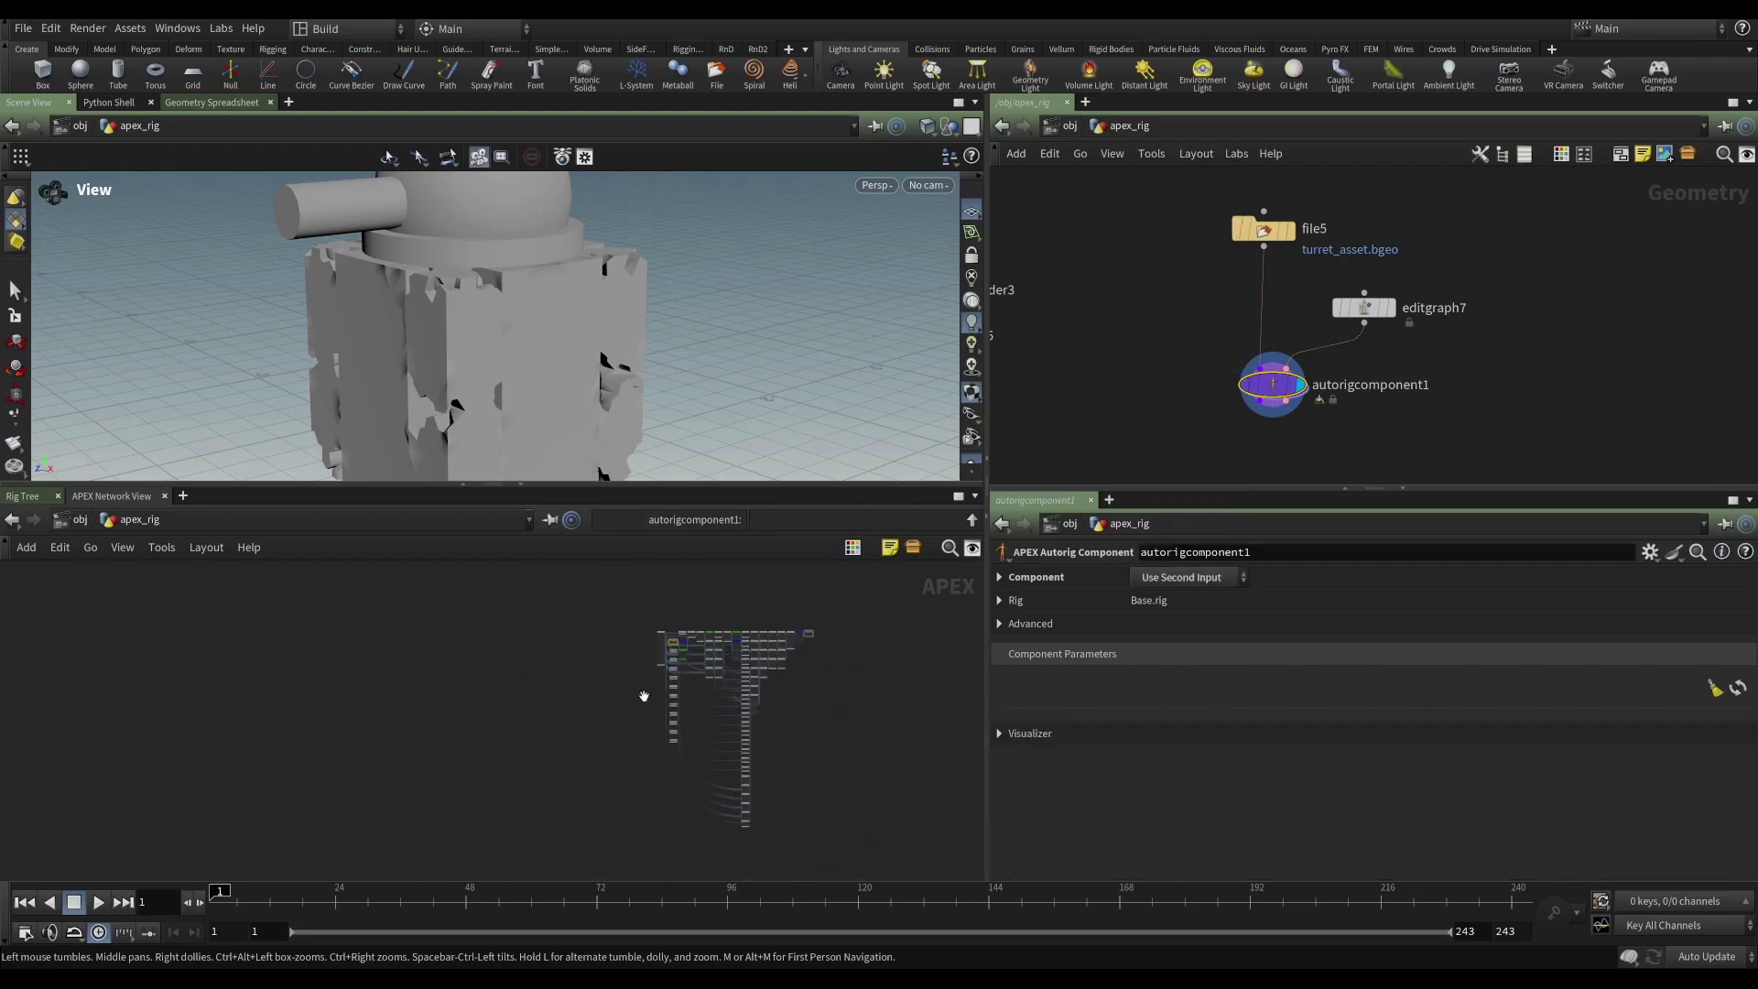
middle_drag(660, 677, 568, 677)
scroll(634, 666, up, 5)
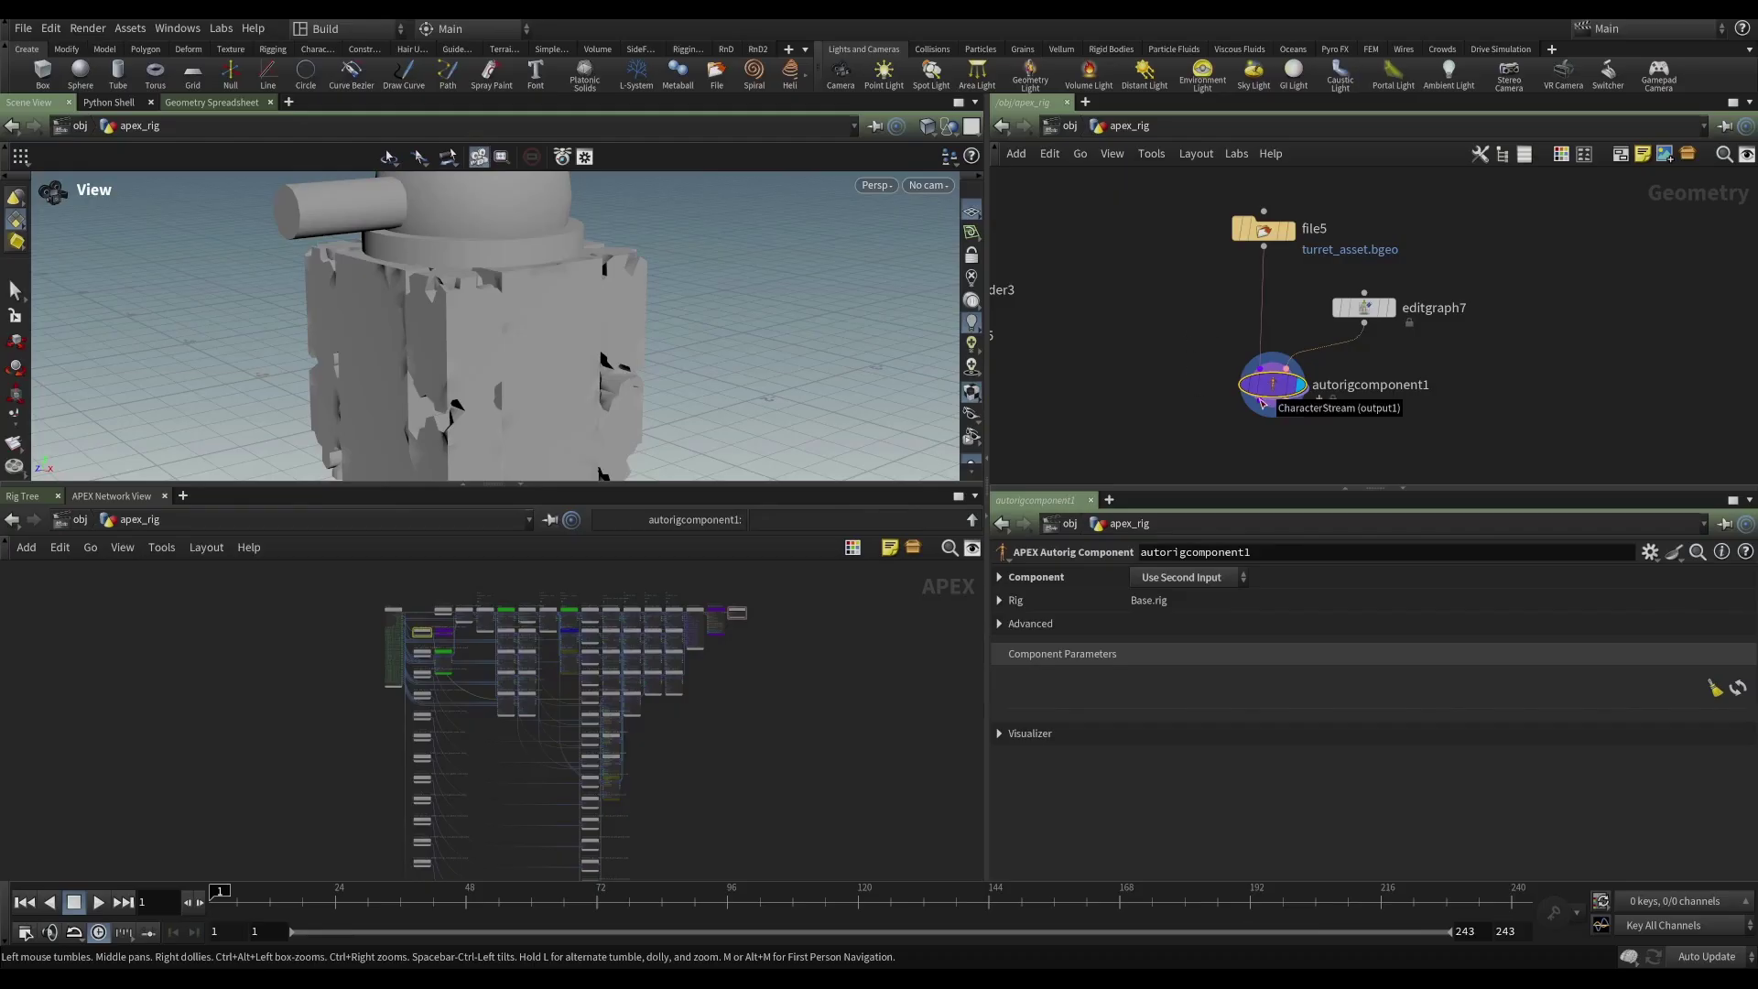
click(1364, 311)
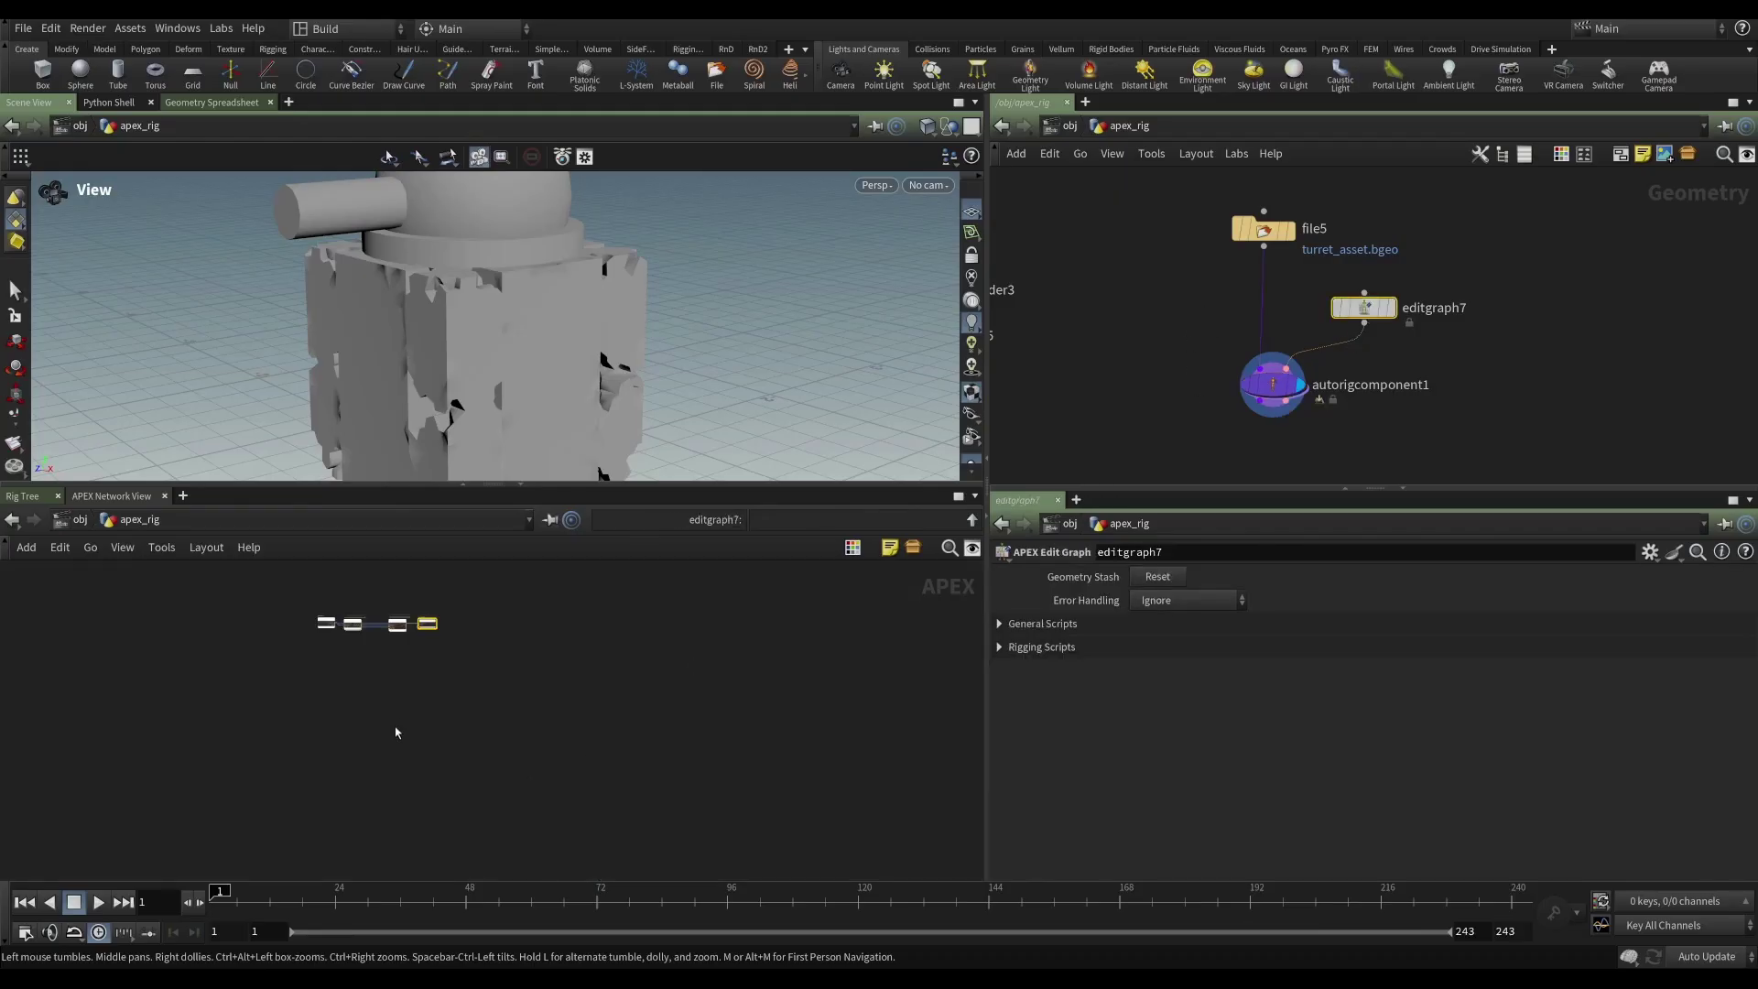
key(h)
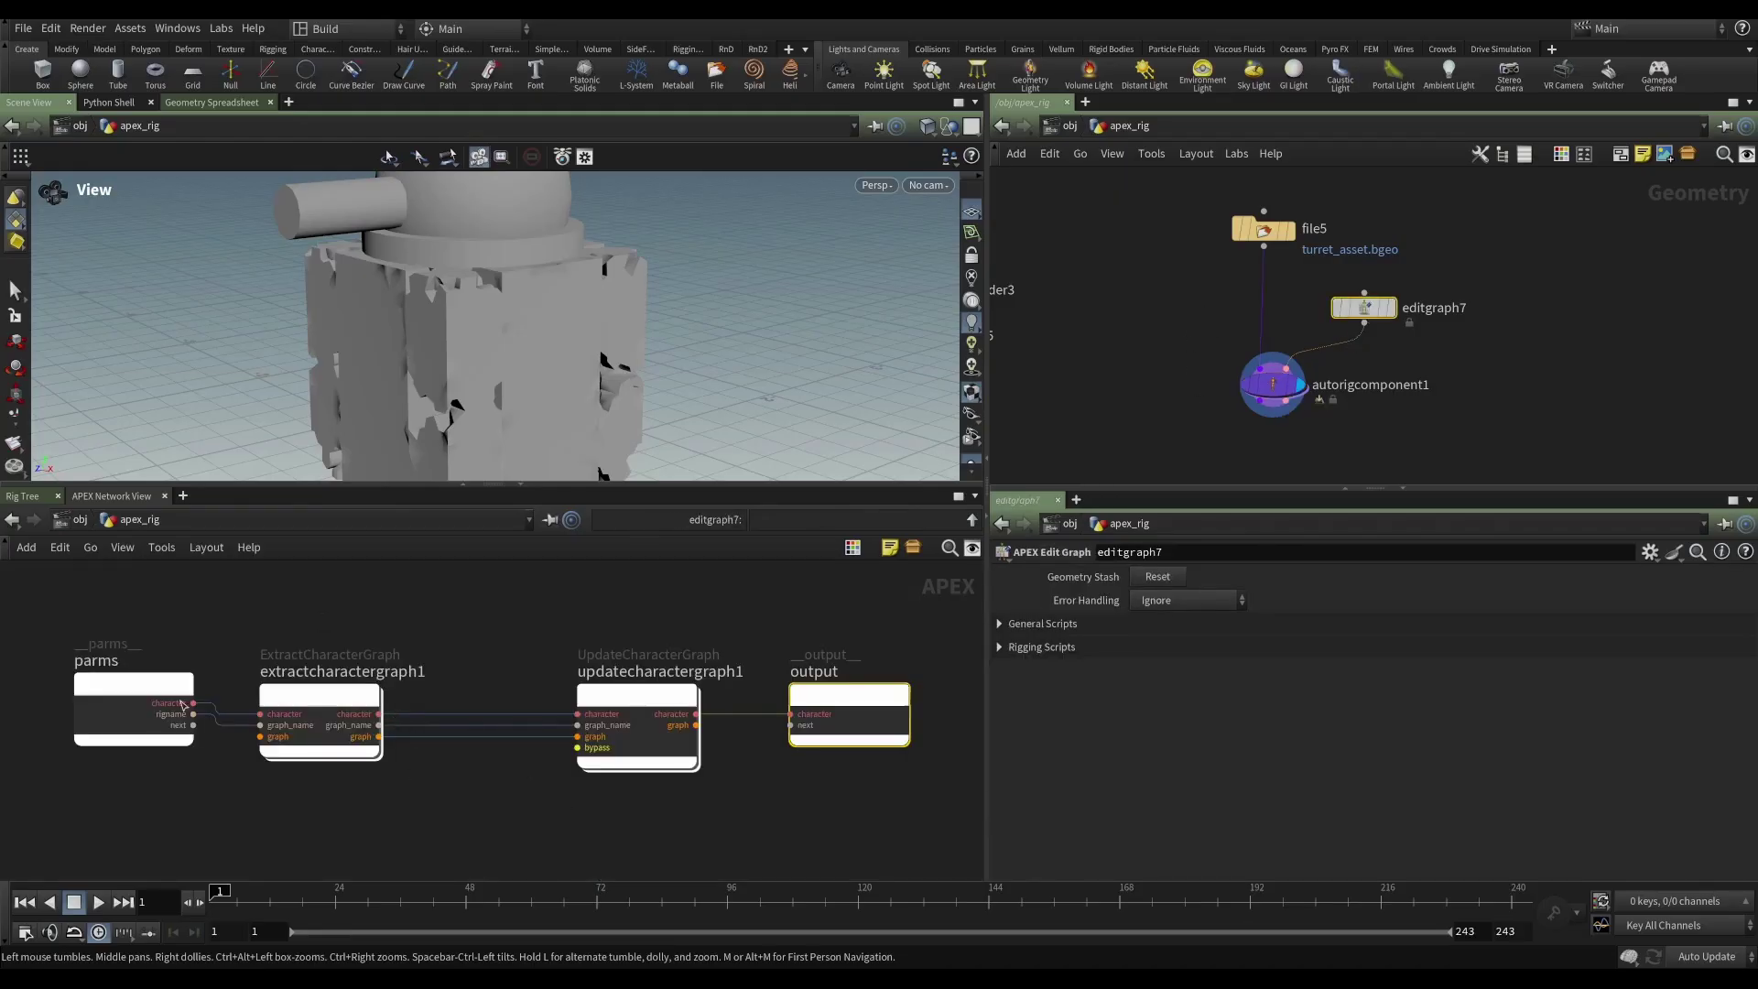
drag(178, 597, 133, 776)
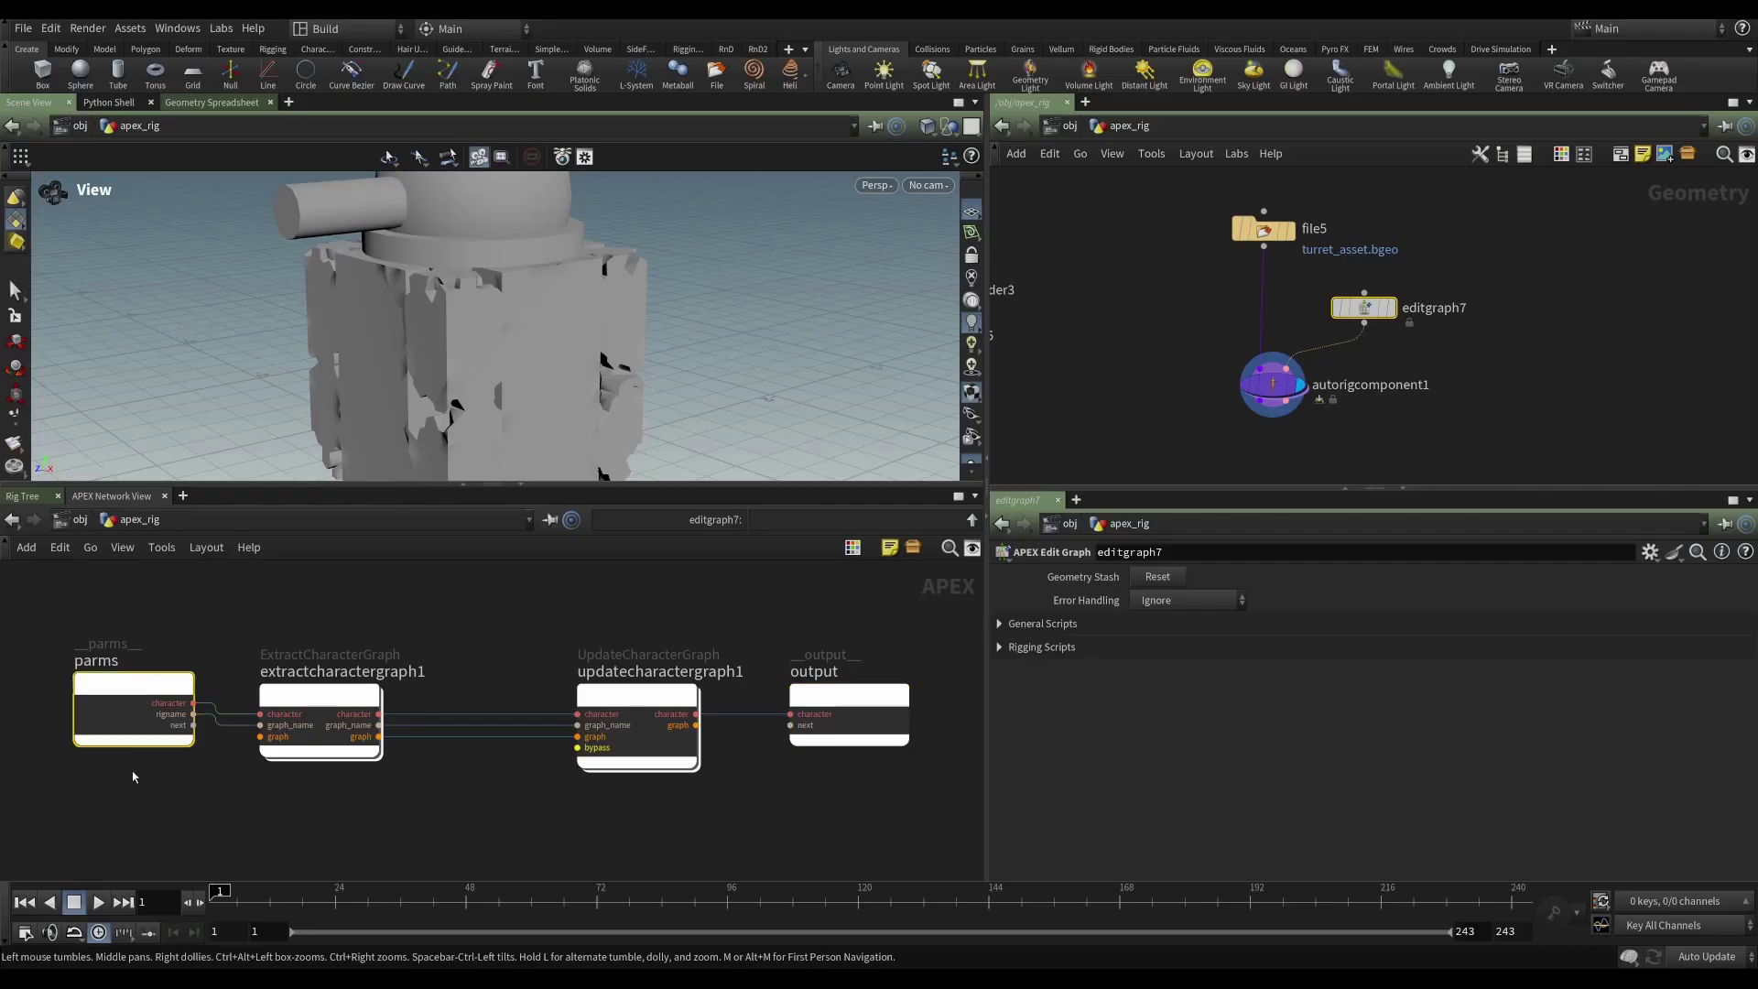
drag(311, 632, 345, 802)
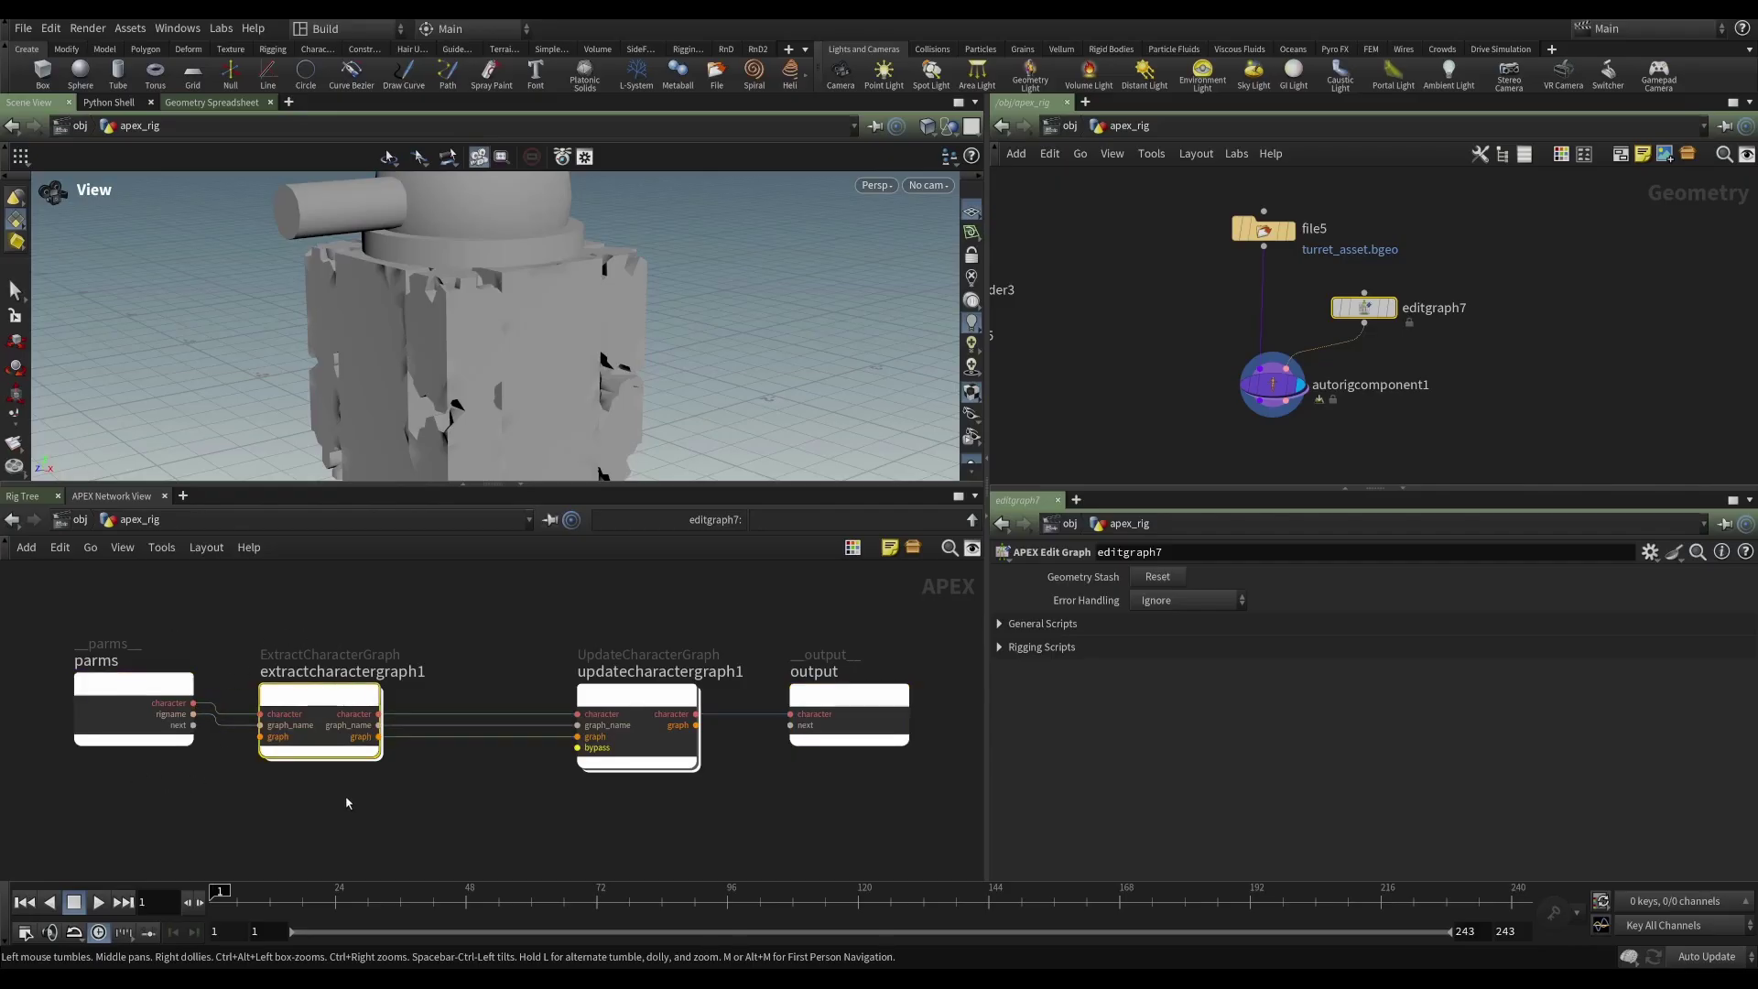
drag(692, 636, 628, 796)
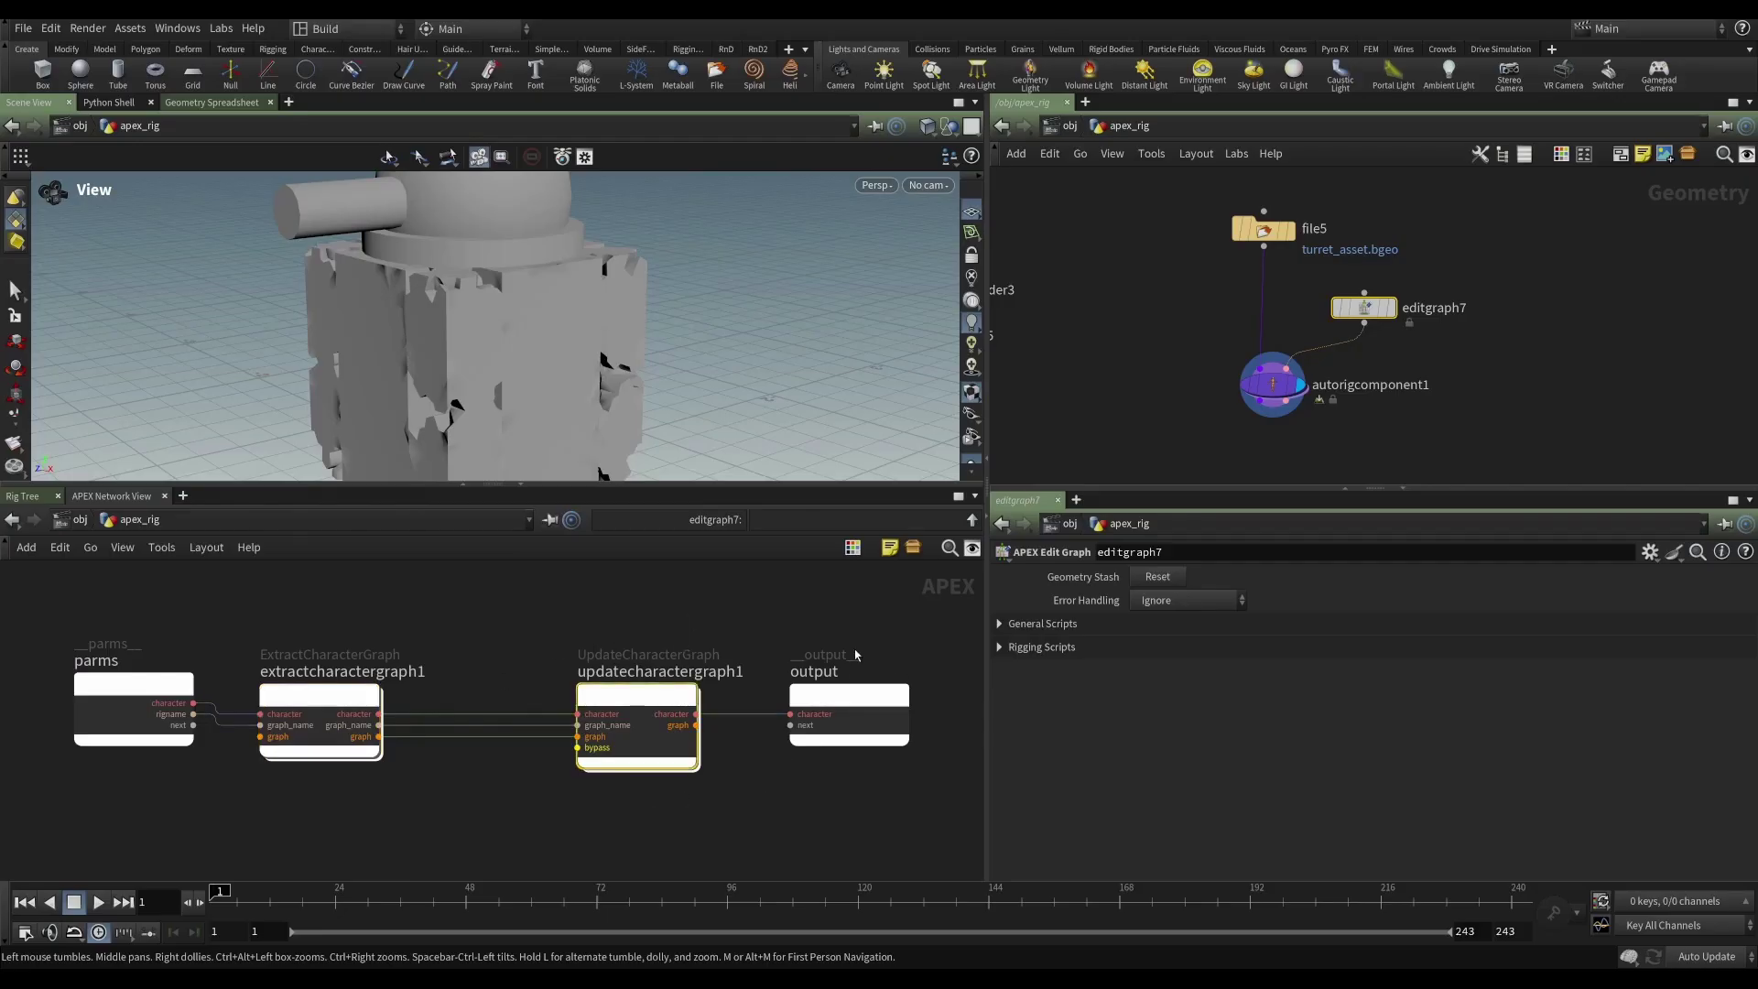
drag(856, 649, 859, 800)
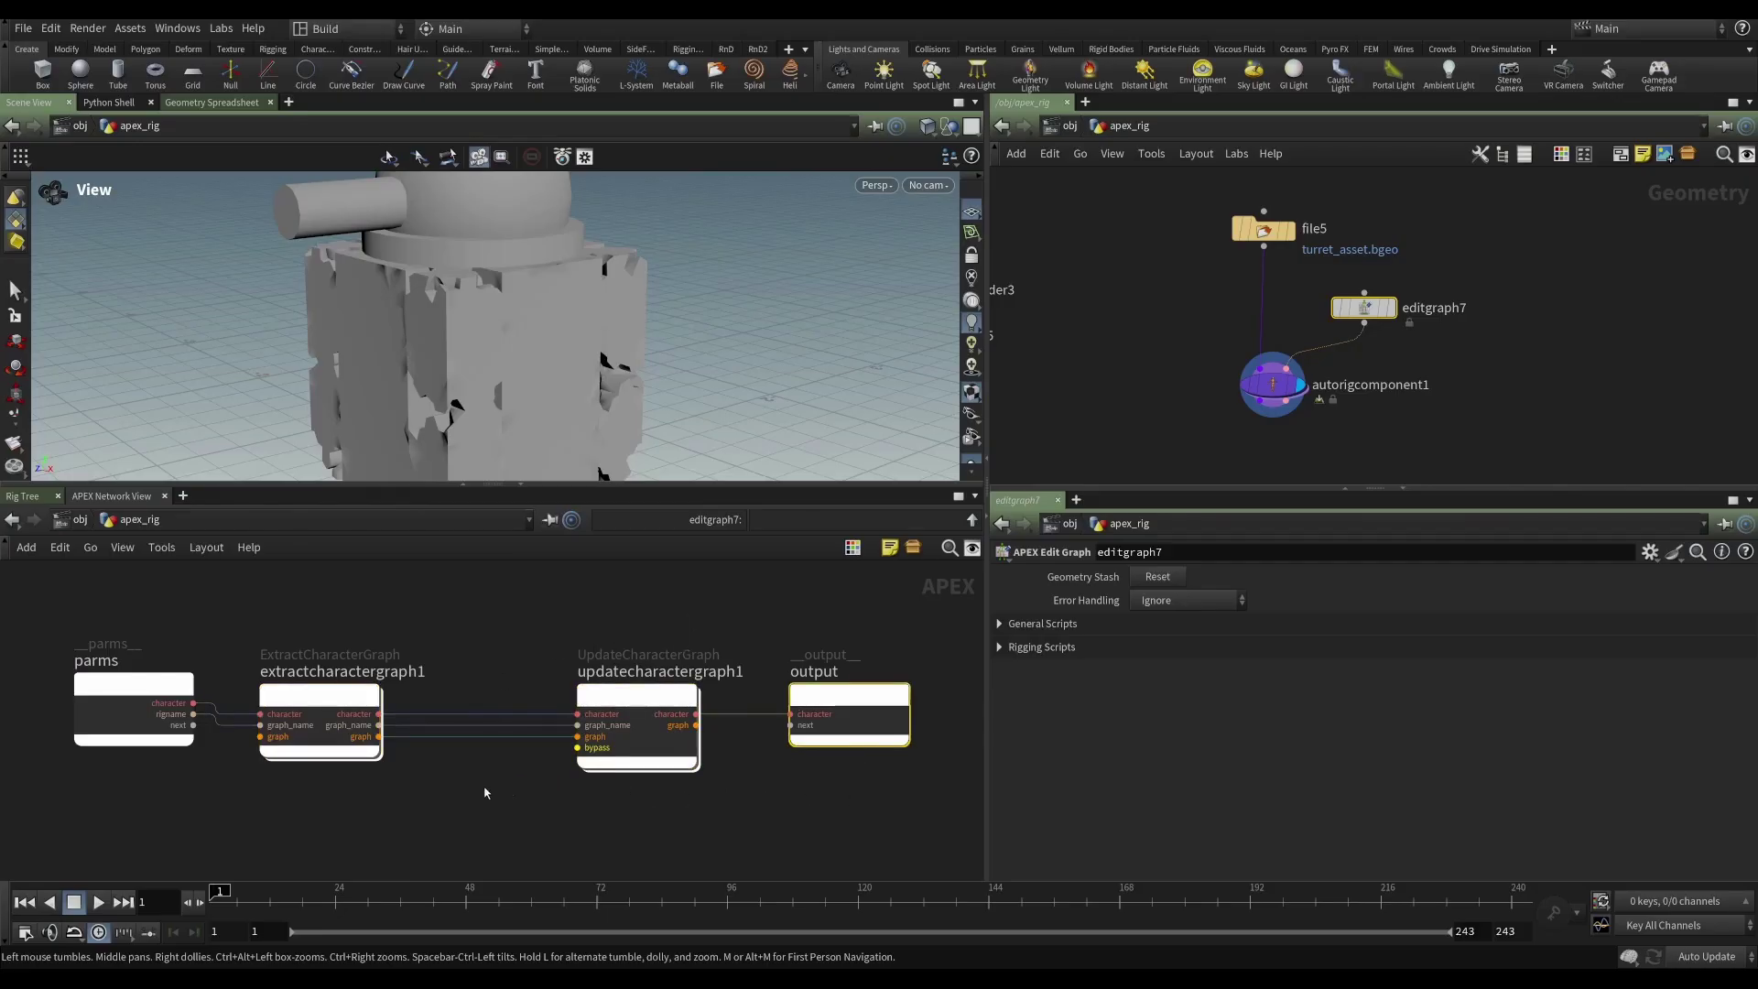
middle_drag(702, 839, 551, 804)
scroll(637, 804, down, 3)
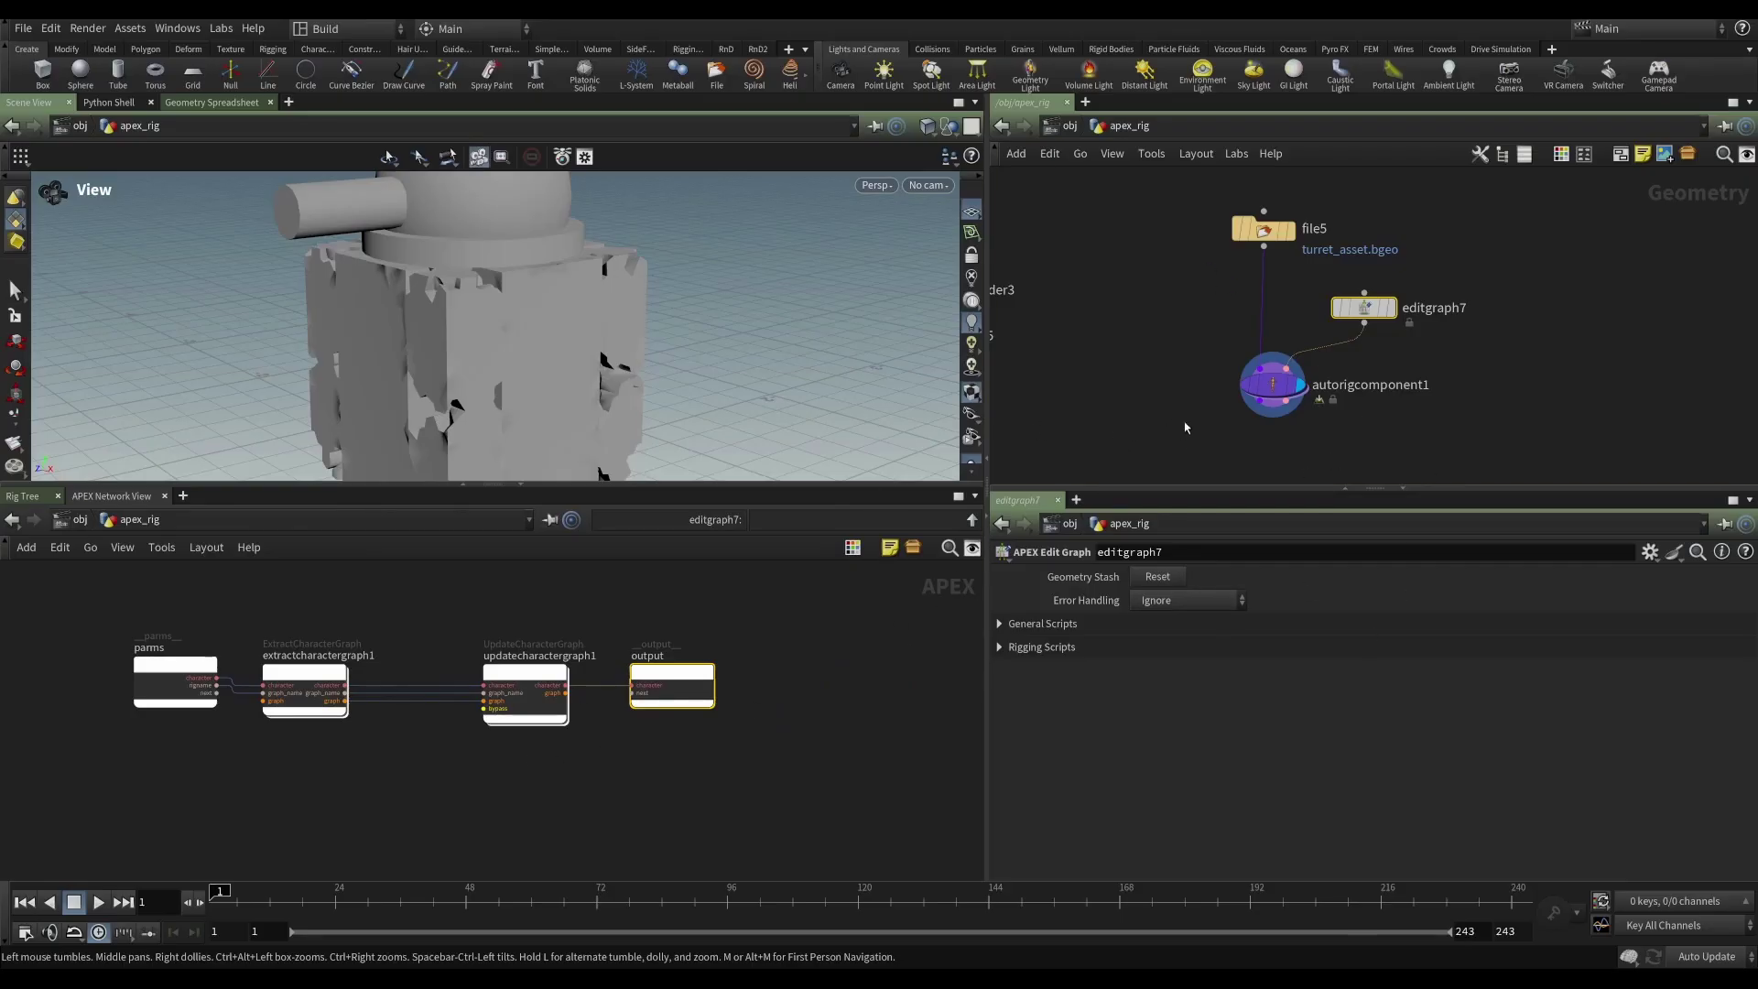
- Add sceneanimate5 under autorigcomponent1 and set it as the display node
middle_drag(1193, 423, 1159, 256)
key(Tab)
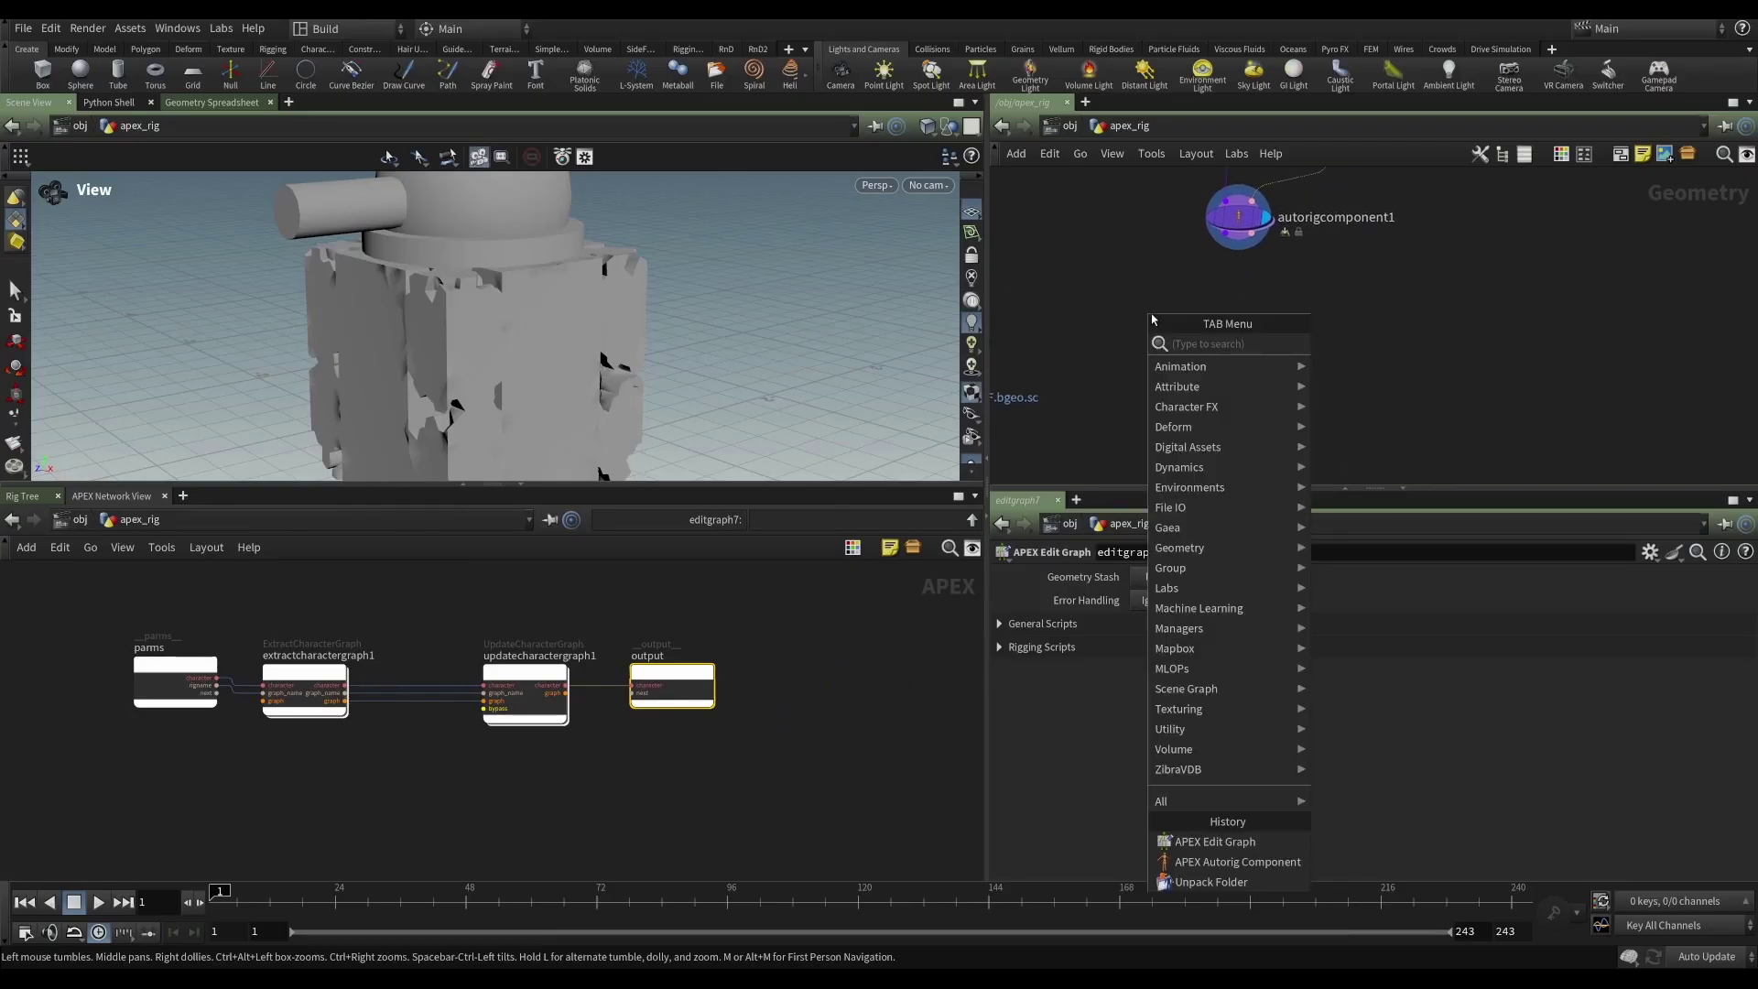
text(sce)
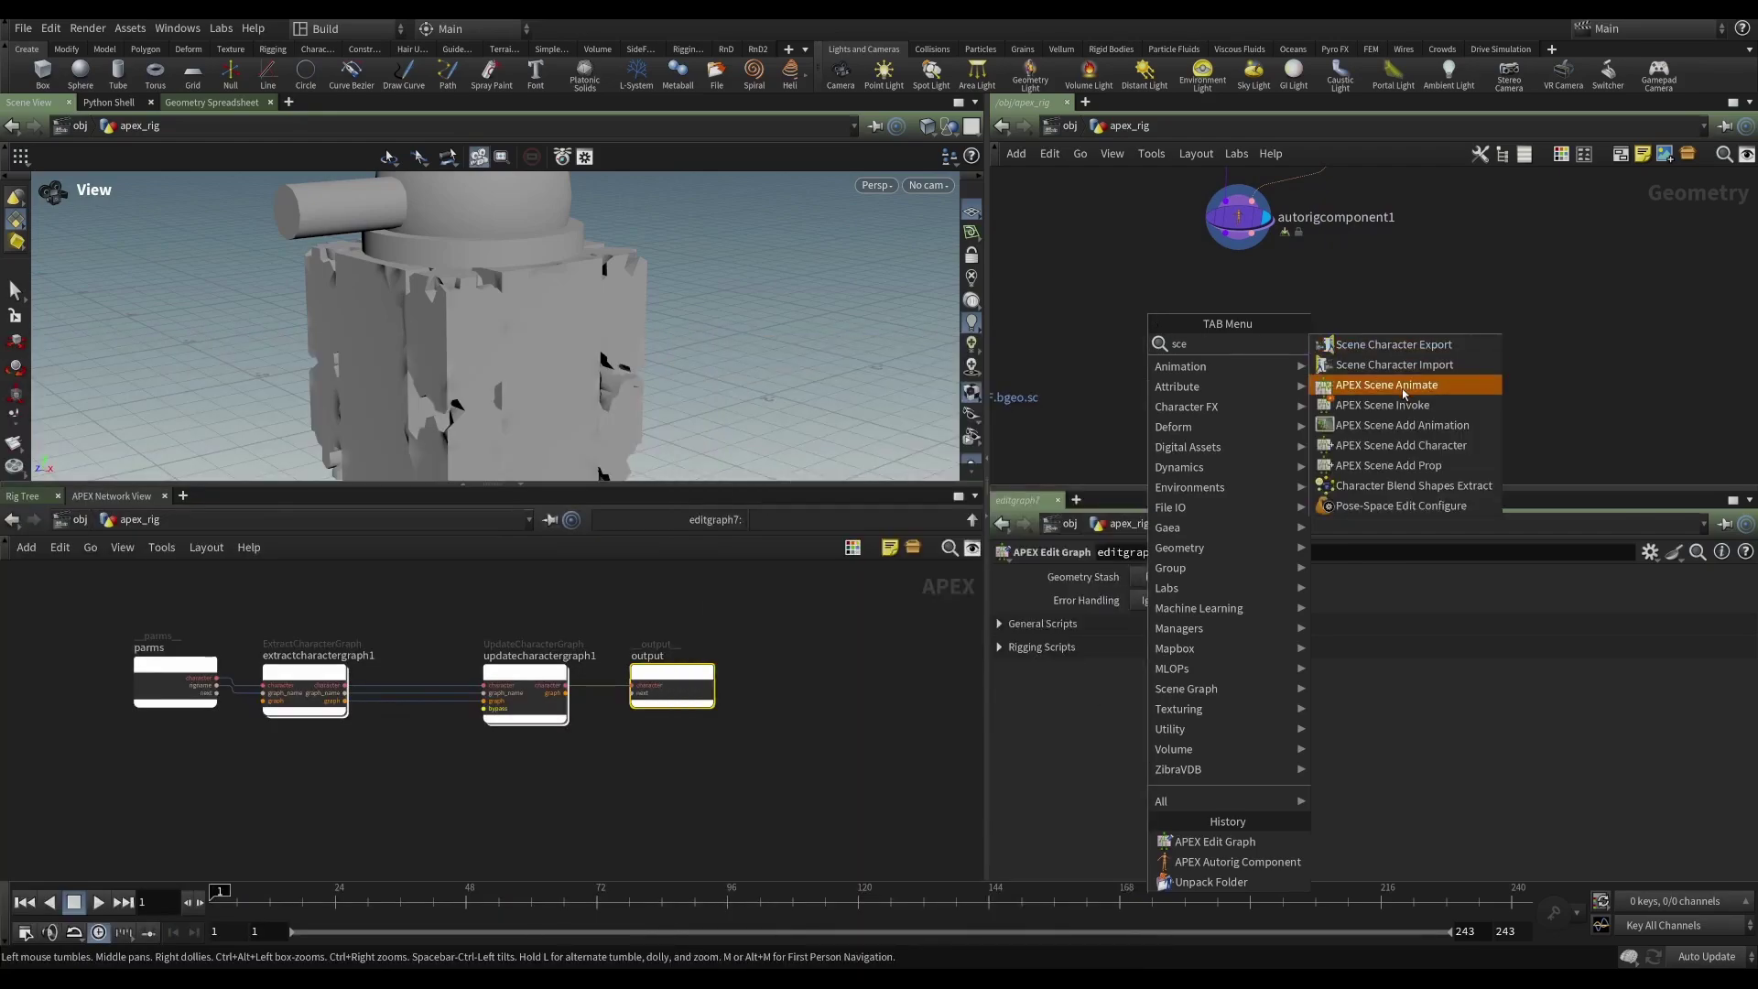
click(1408, 387)
click(1264, 354)
click(1263, 347)
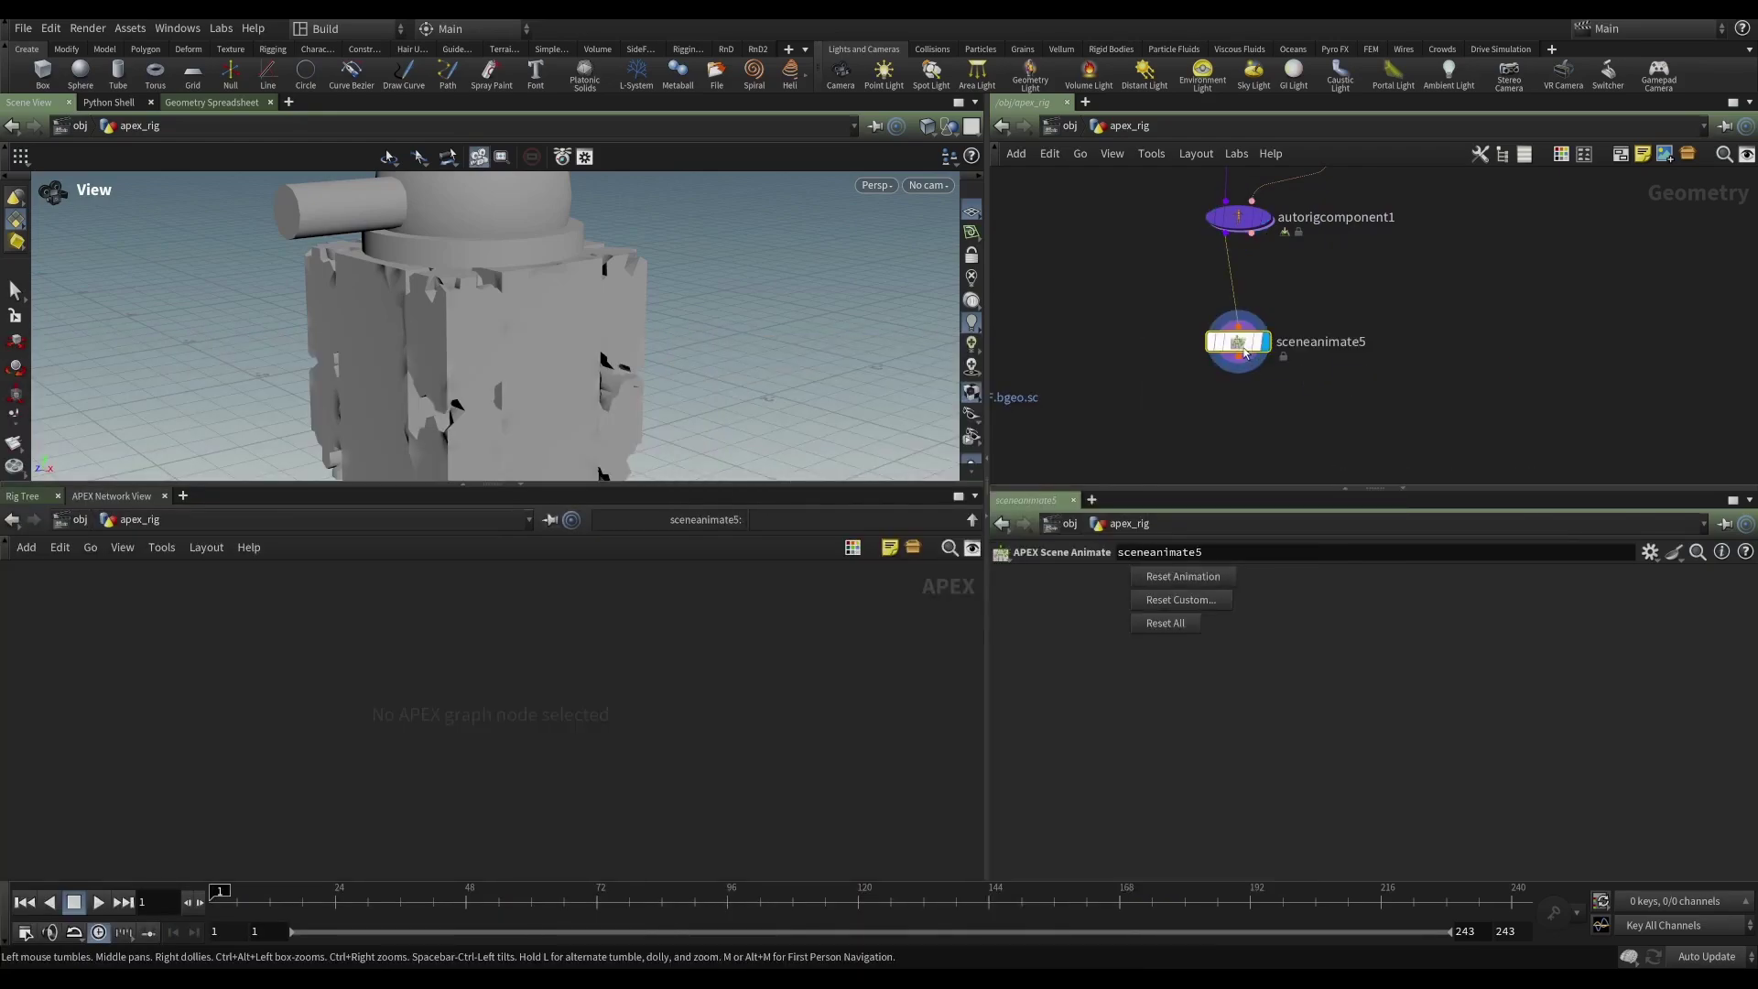
- Preview the turret rig controls in Animate mode, then bring file5 and editgraph7 back into view
drag(667, 381, 641, 329)
key(Return)
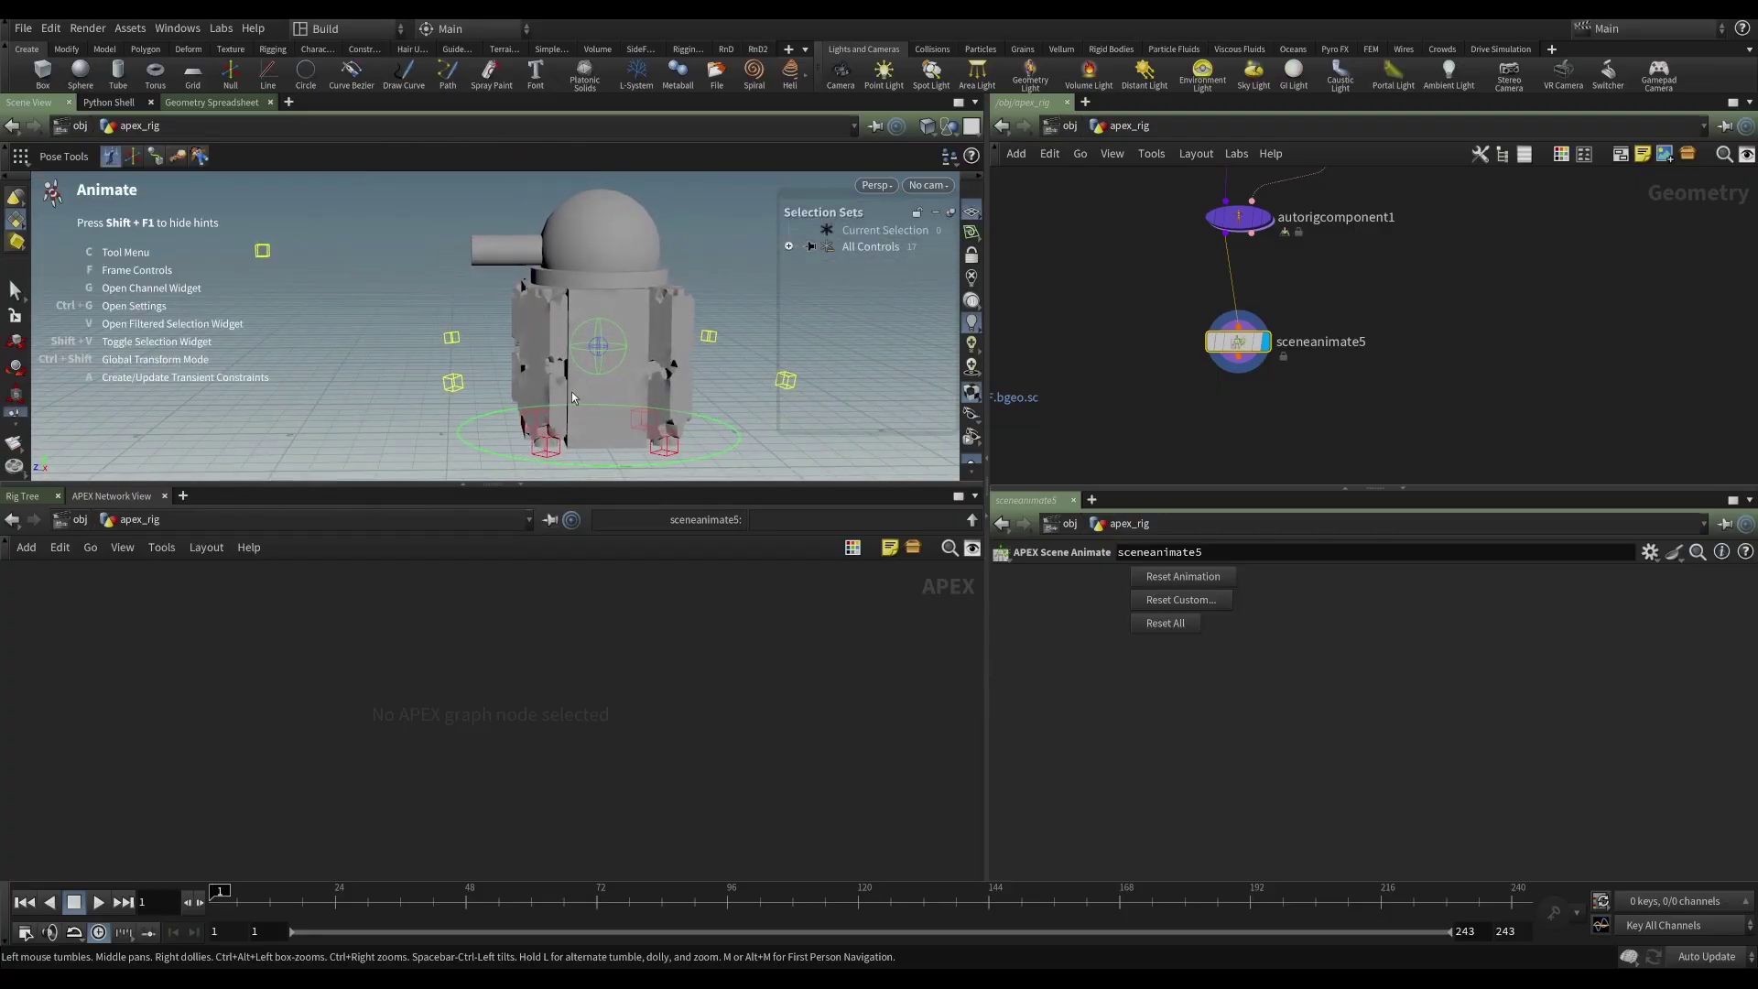
key(Escape)
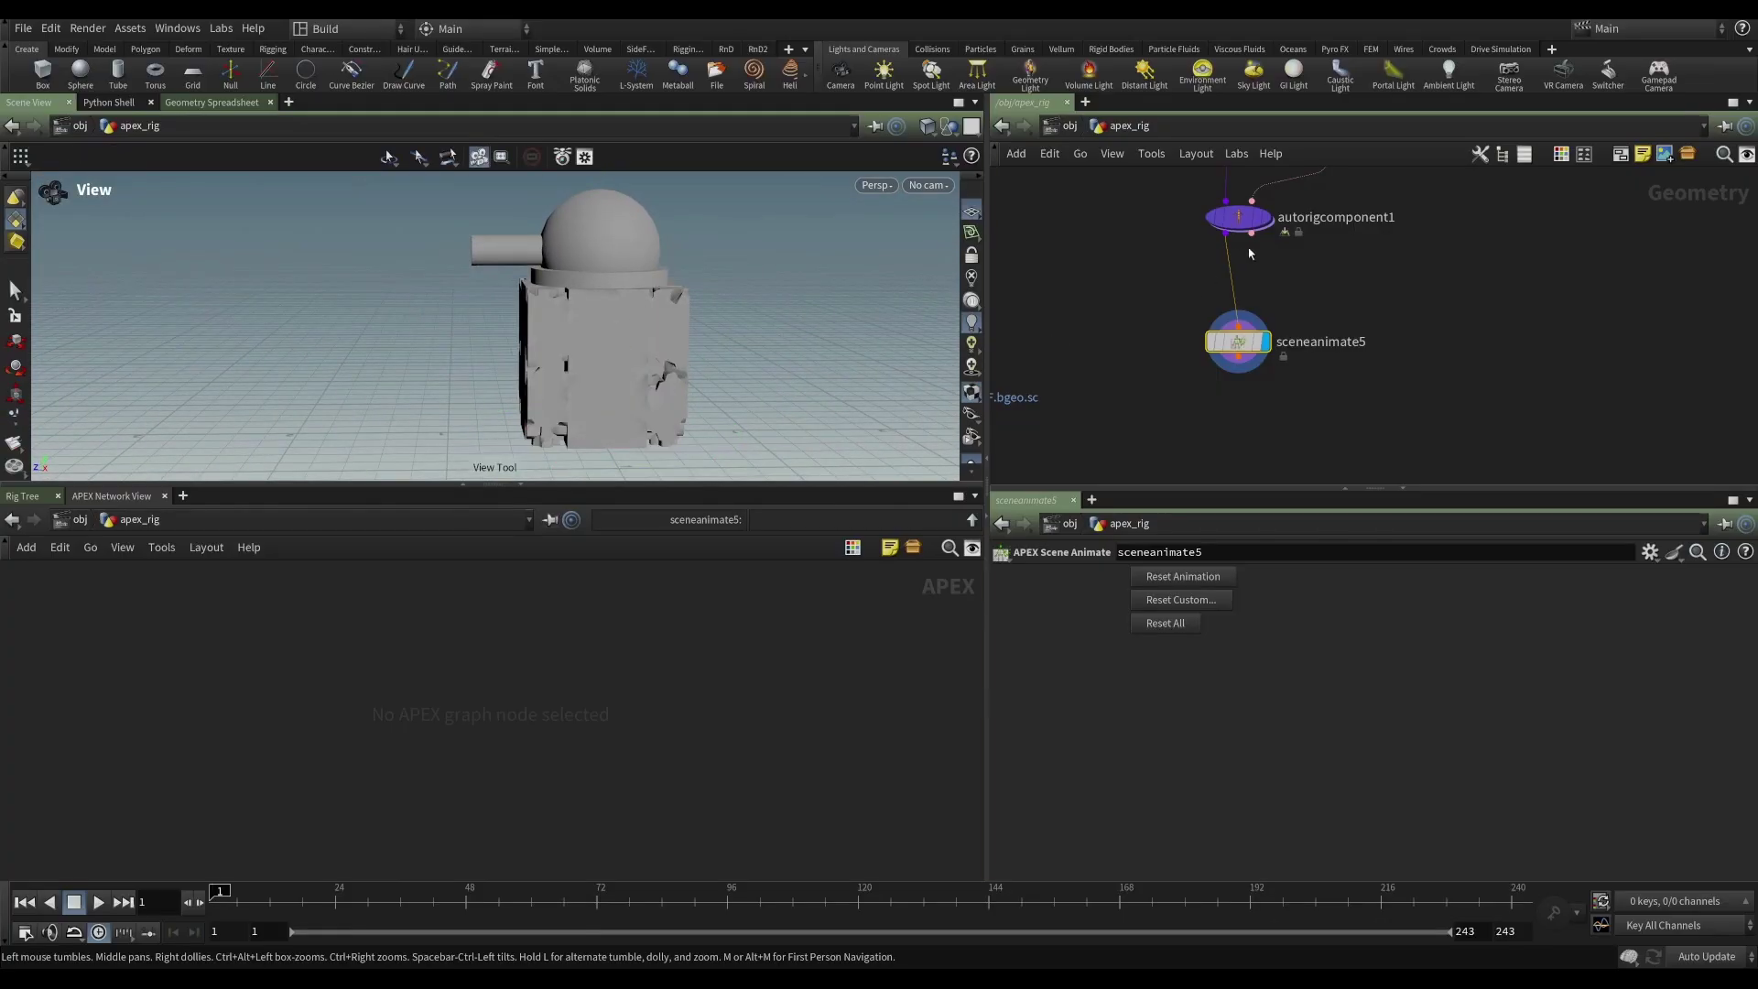
drag(1280, 259, 1280, 423)
- In editgraph7's graph, move updatecharactergraph1 and output further right and reframe the view
click(1321, 305)
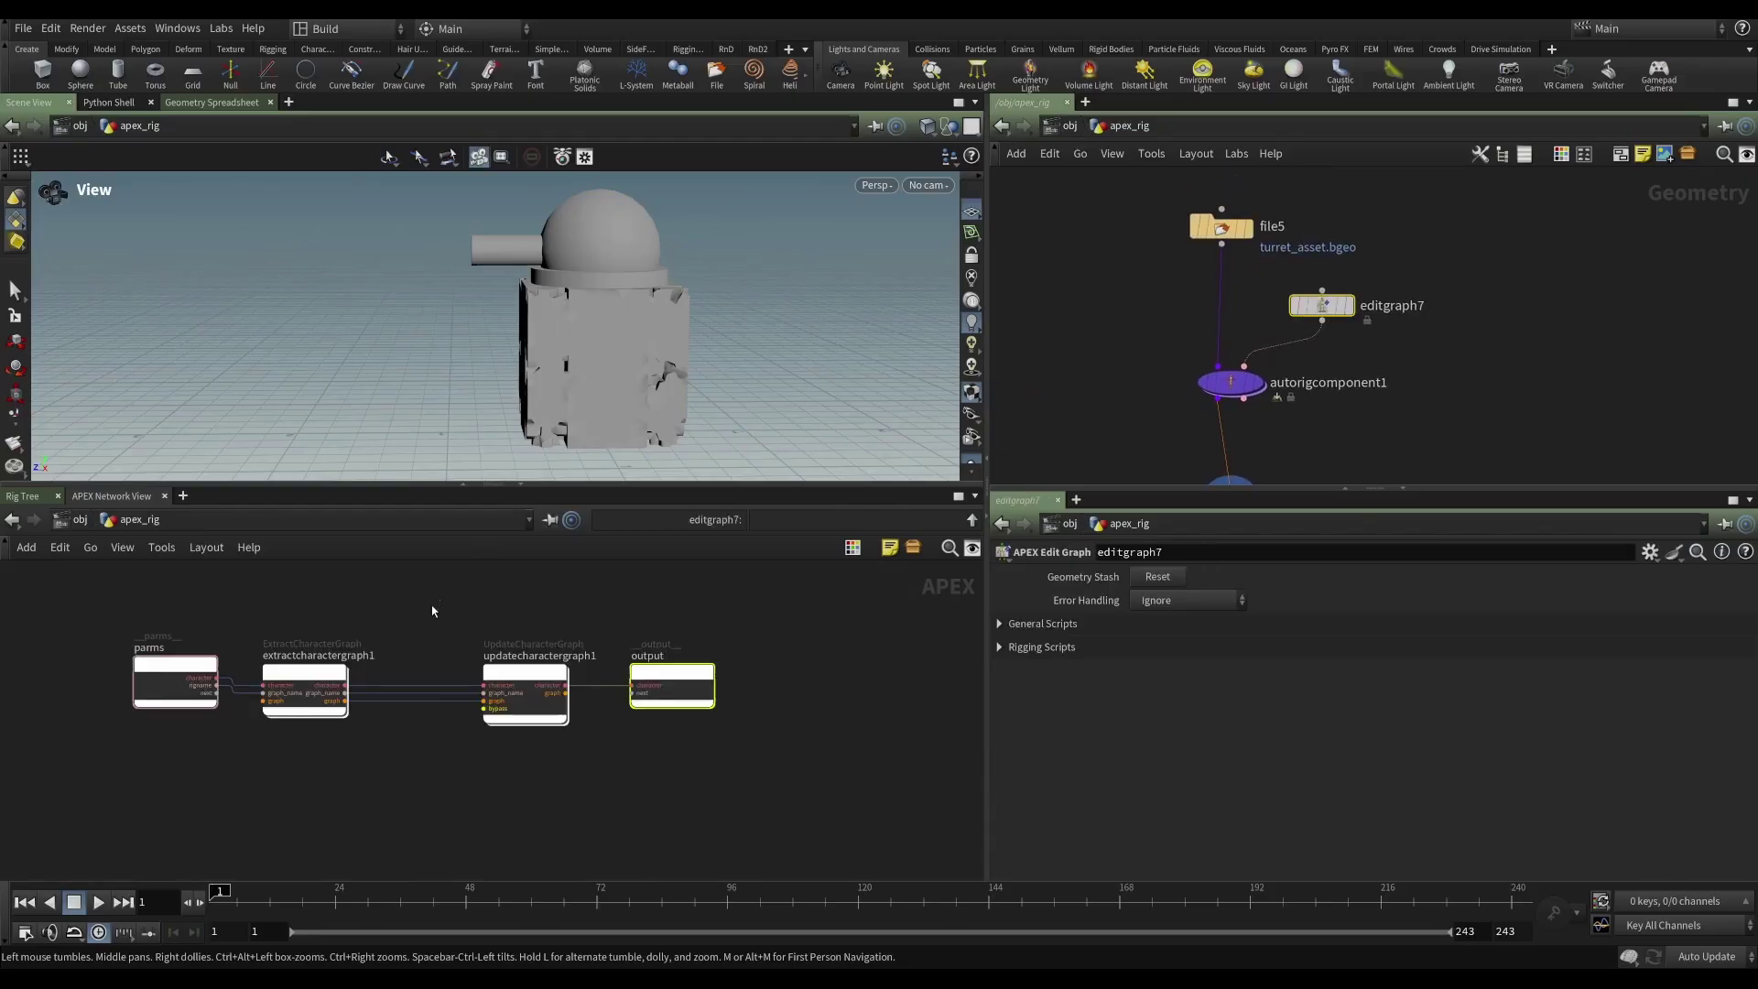
click(471, 788)
scroll(471, 777, up, 3)
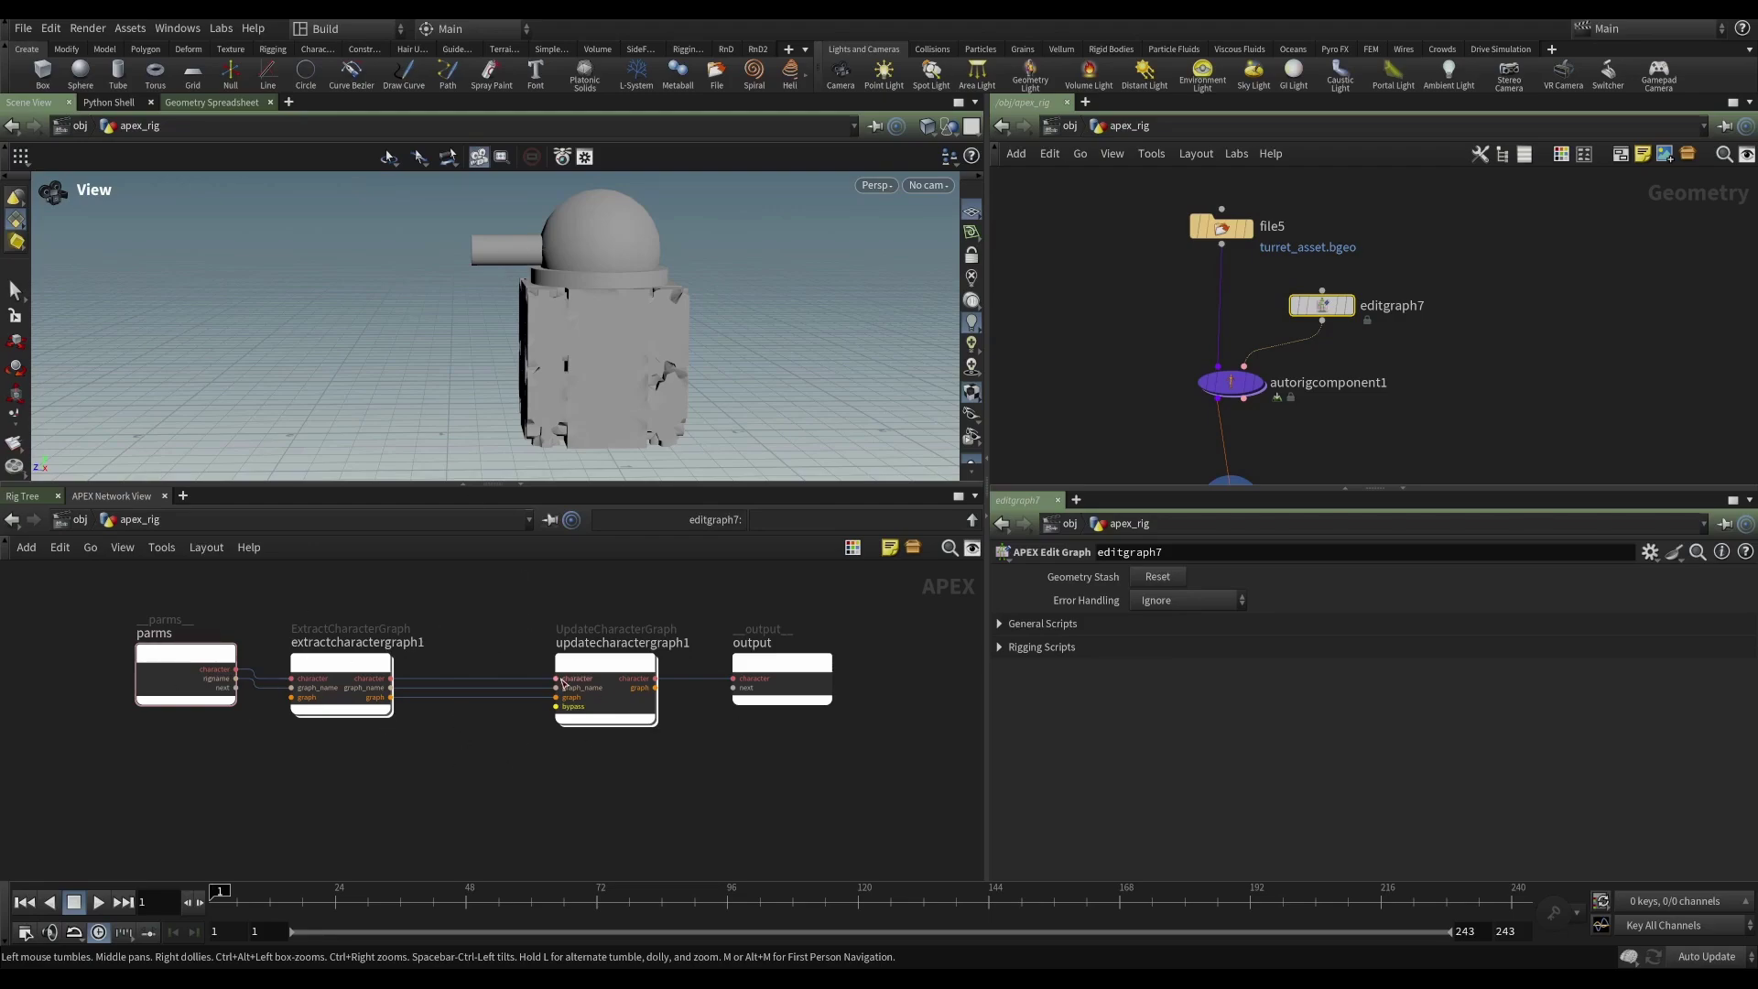
click(782, 687)
shift+click(605, 673)
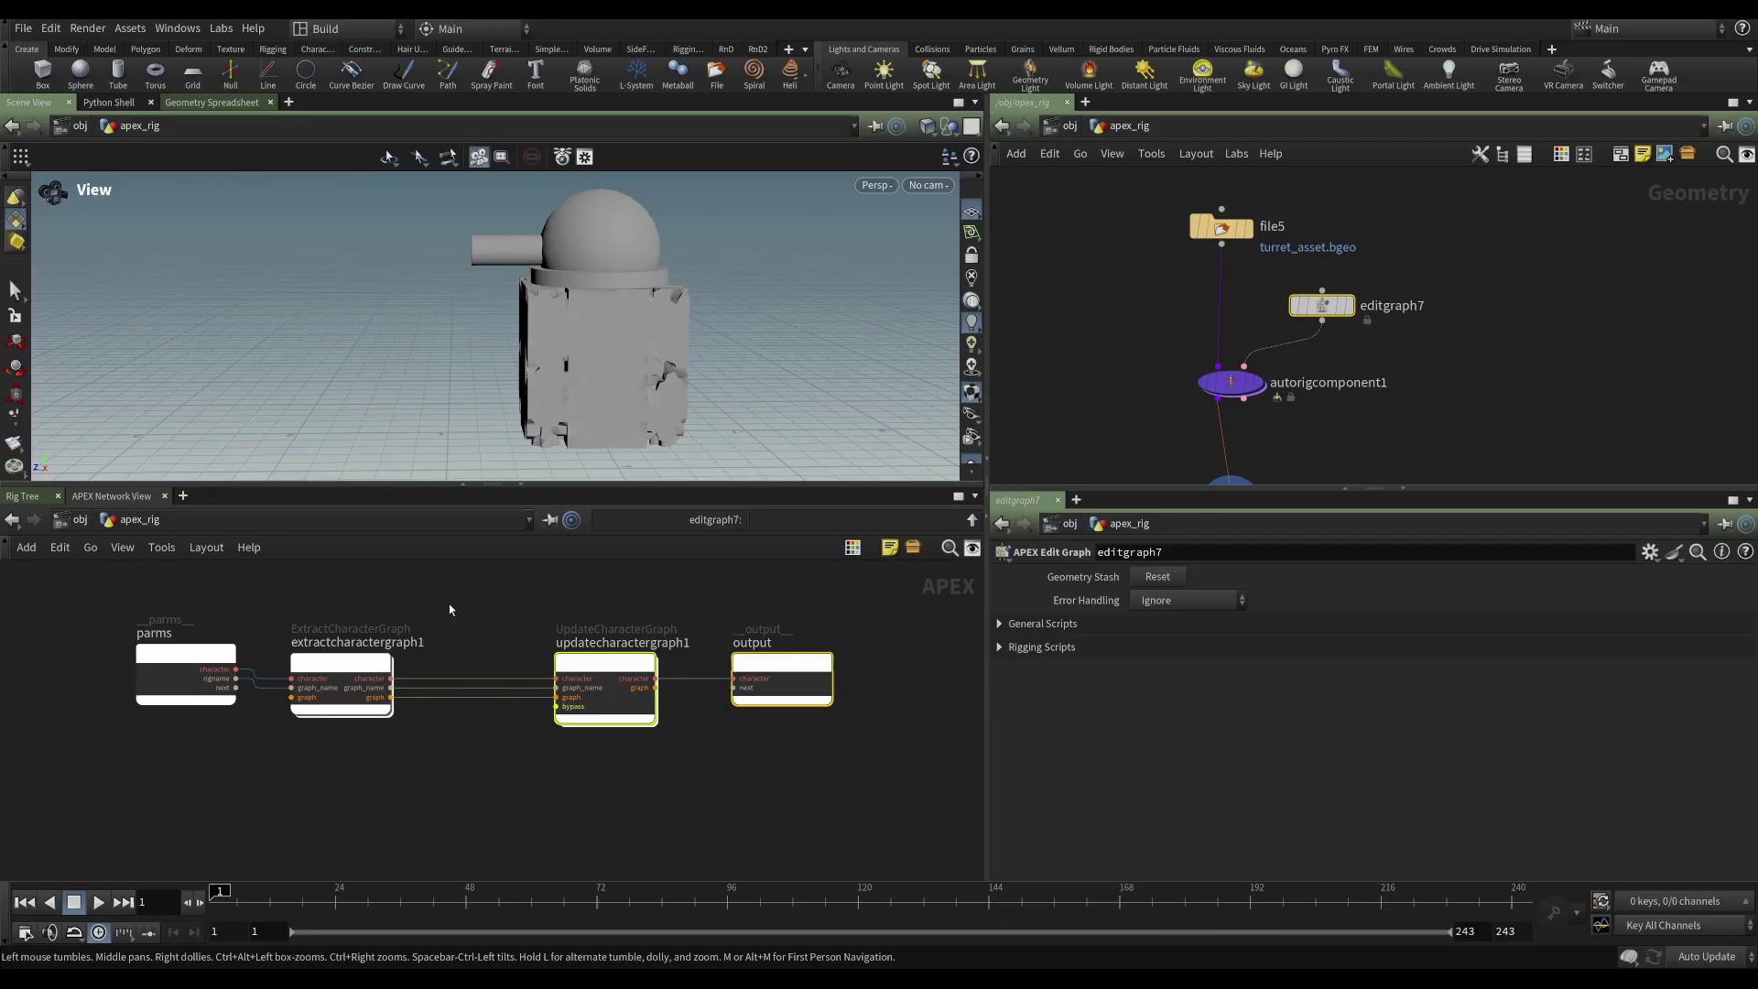
drag(640, 664, 721, 664)
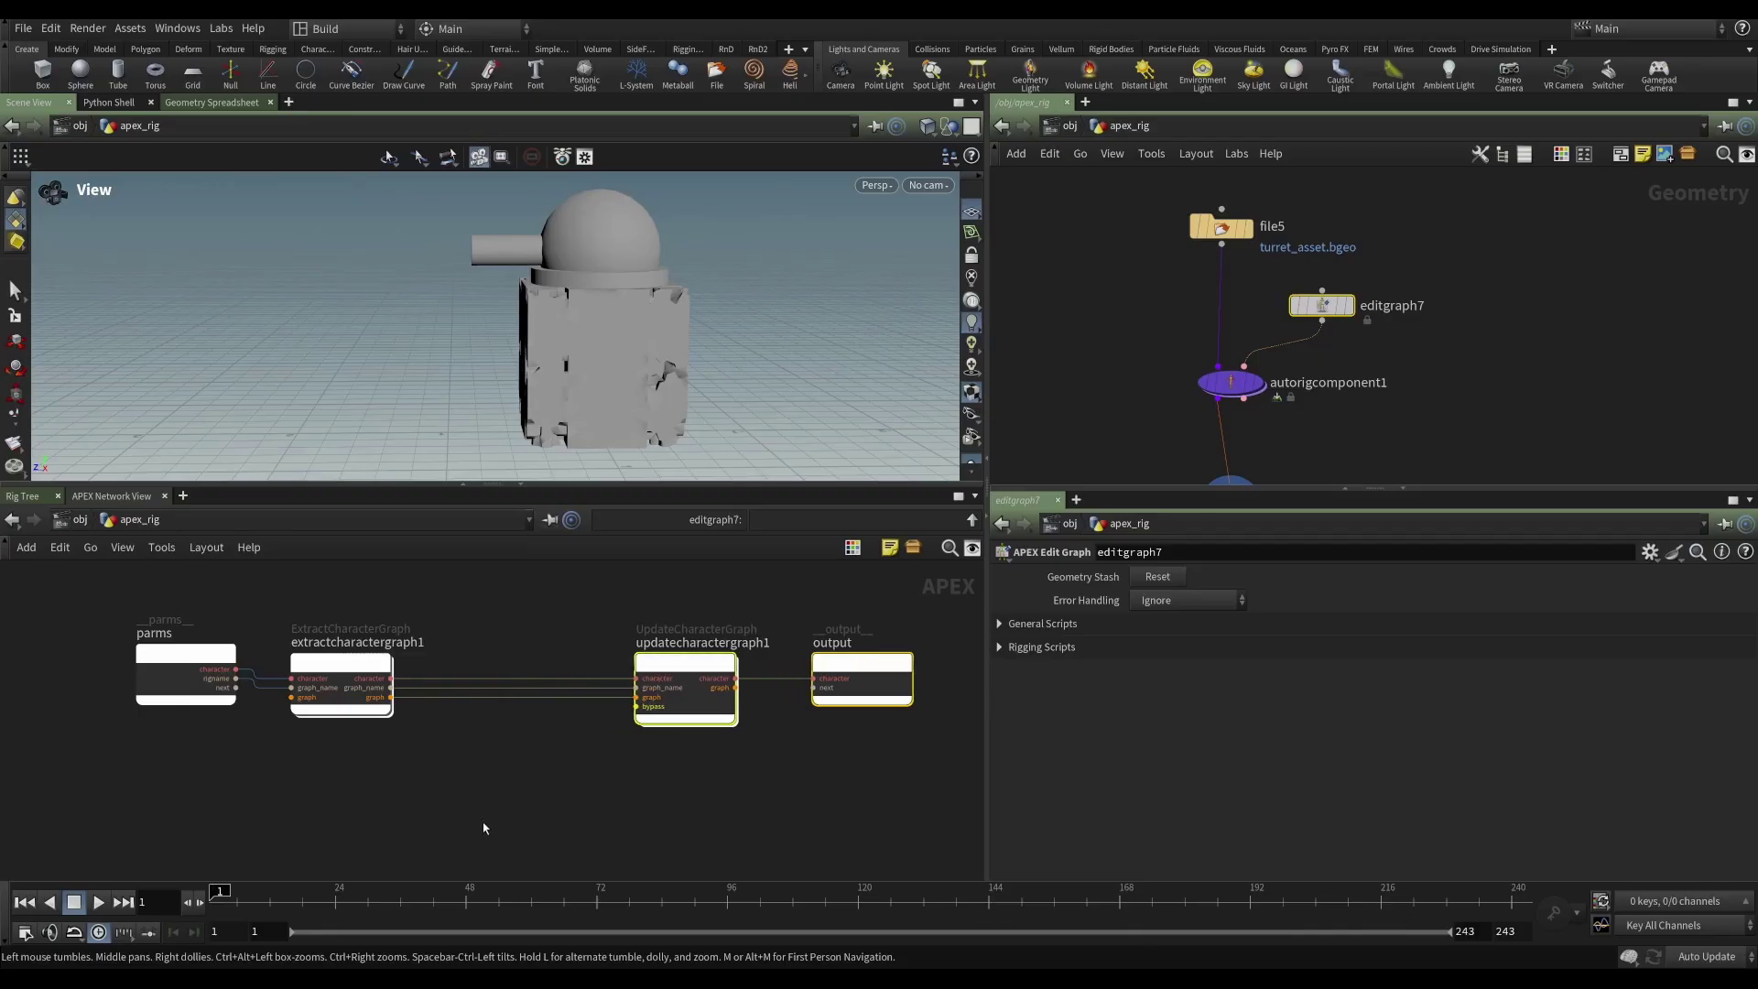
scroll(491, 822, down, 2)
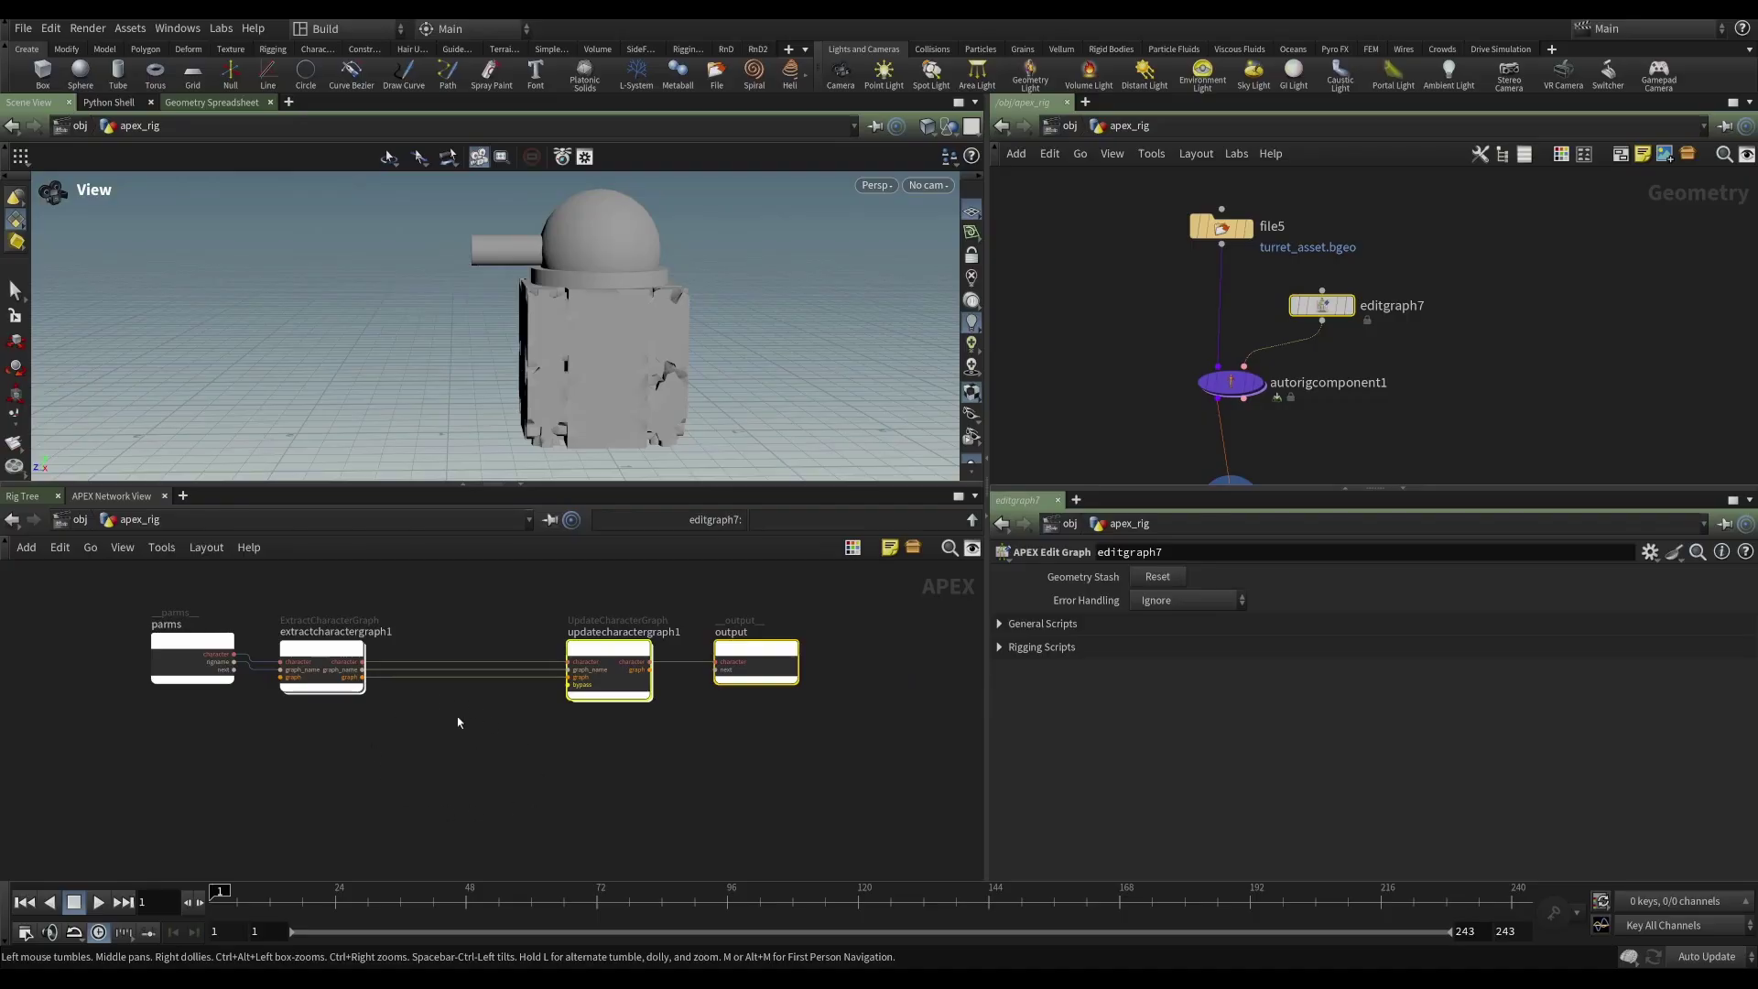
click(461, 772)
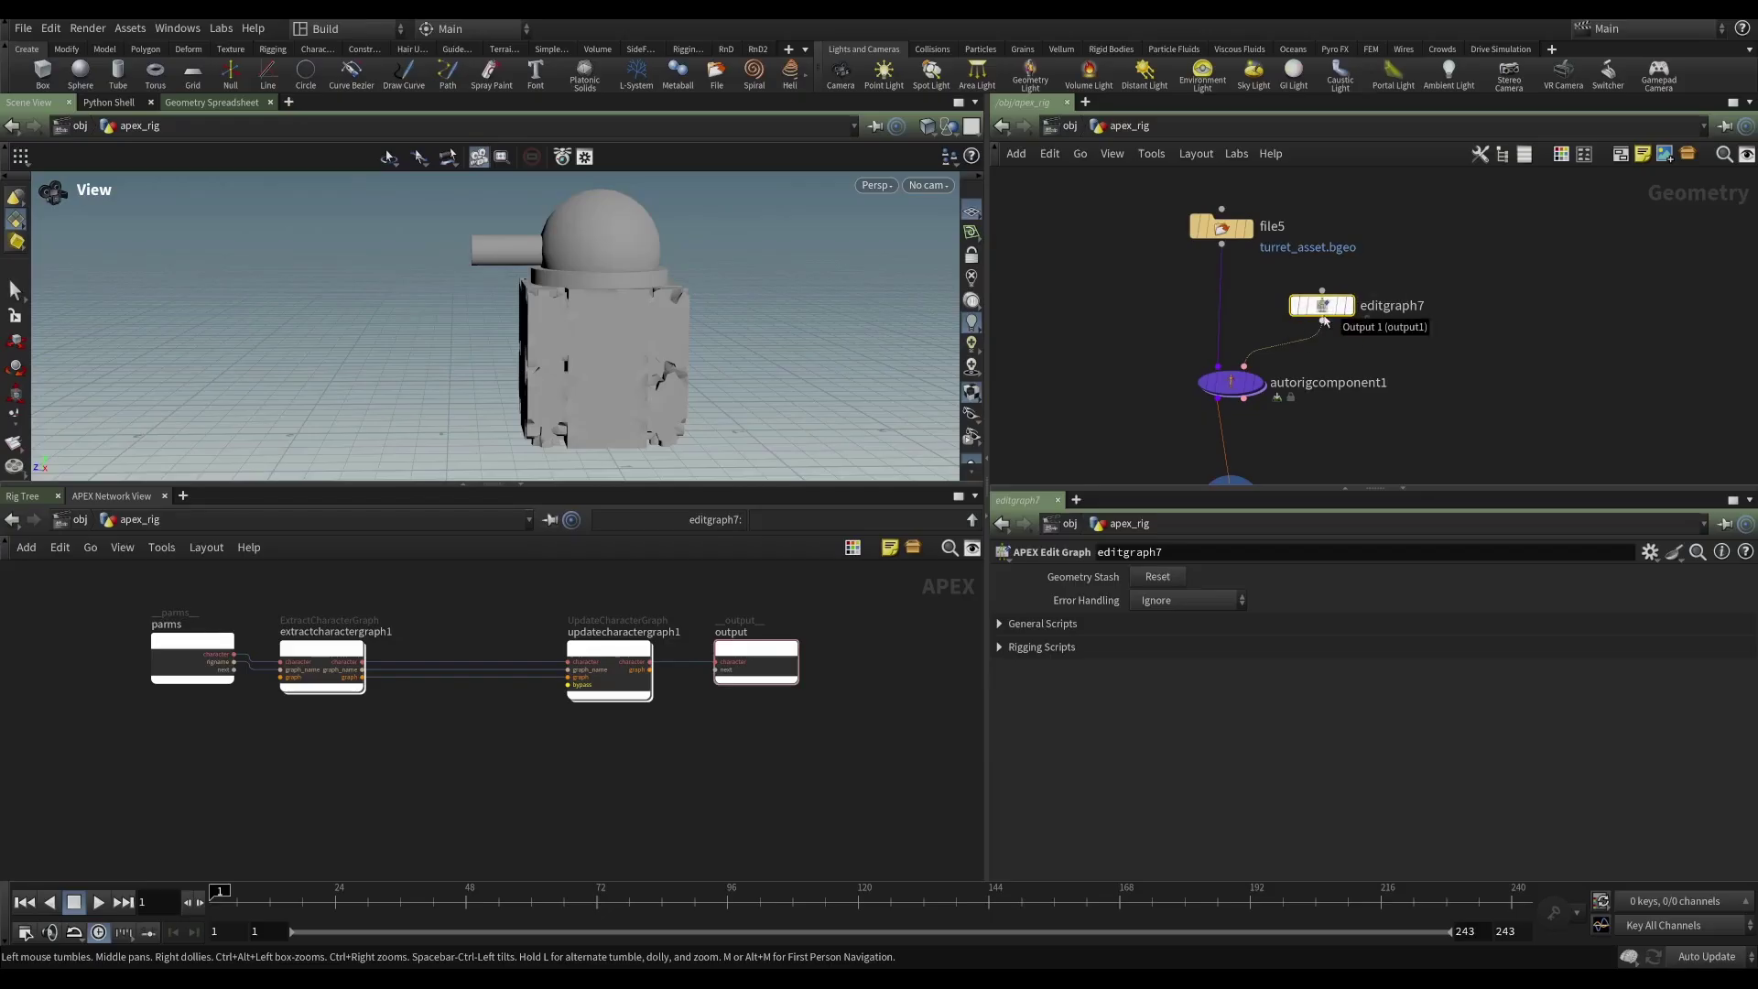
middle_drag(408, 730, 389, 706)
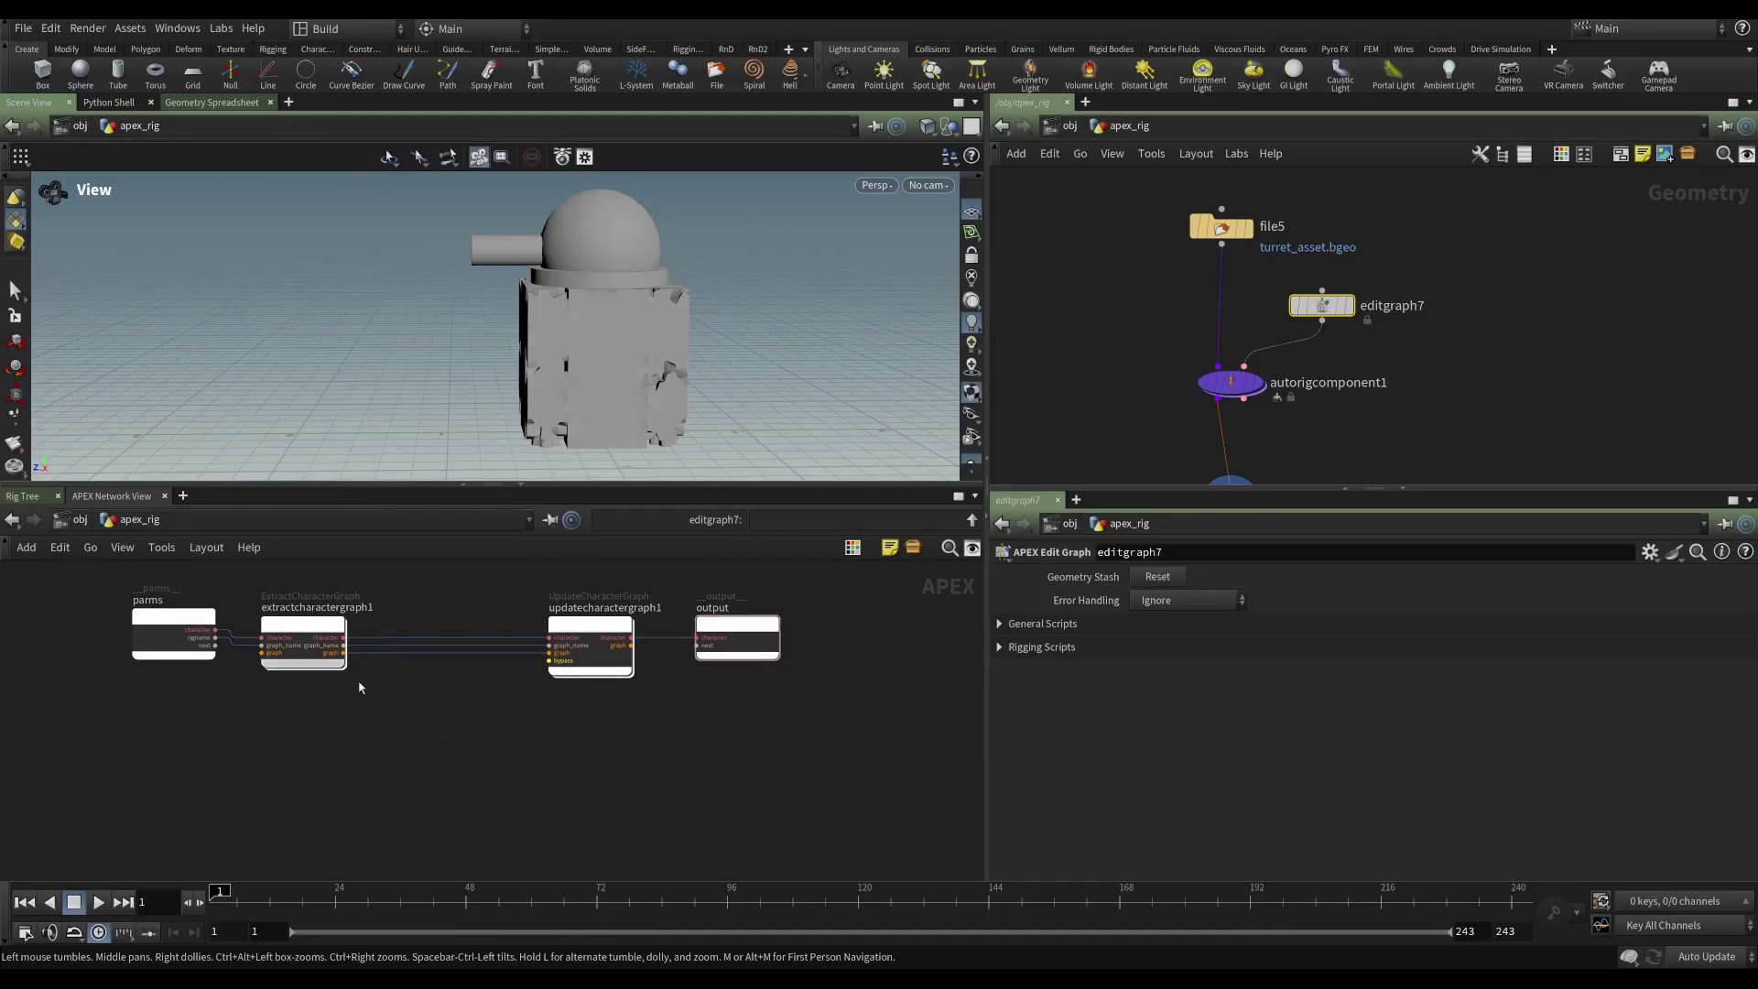
scroll(413, 741, up, 3)
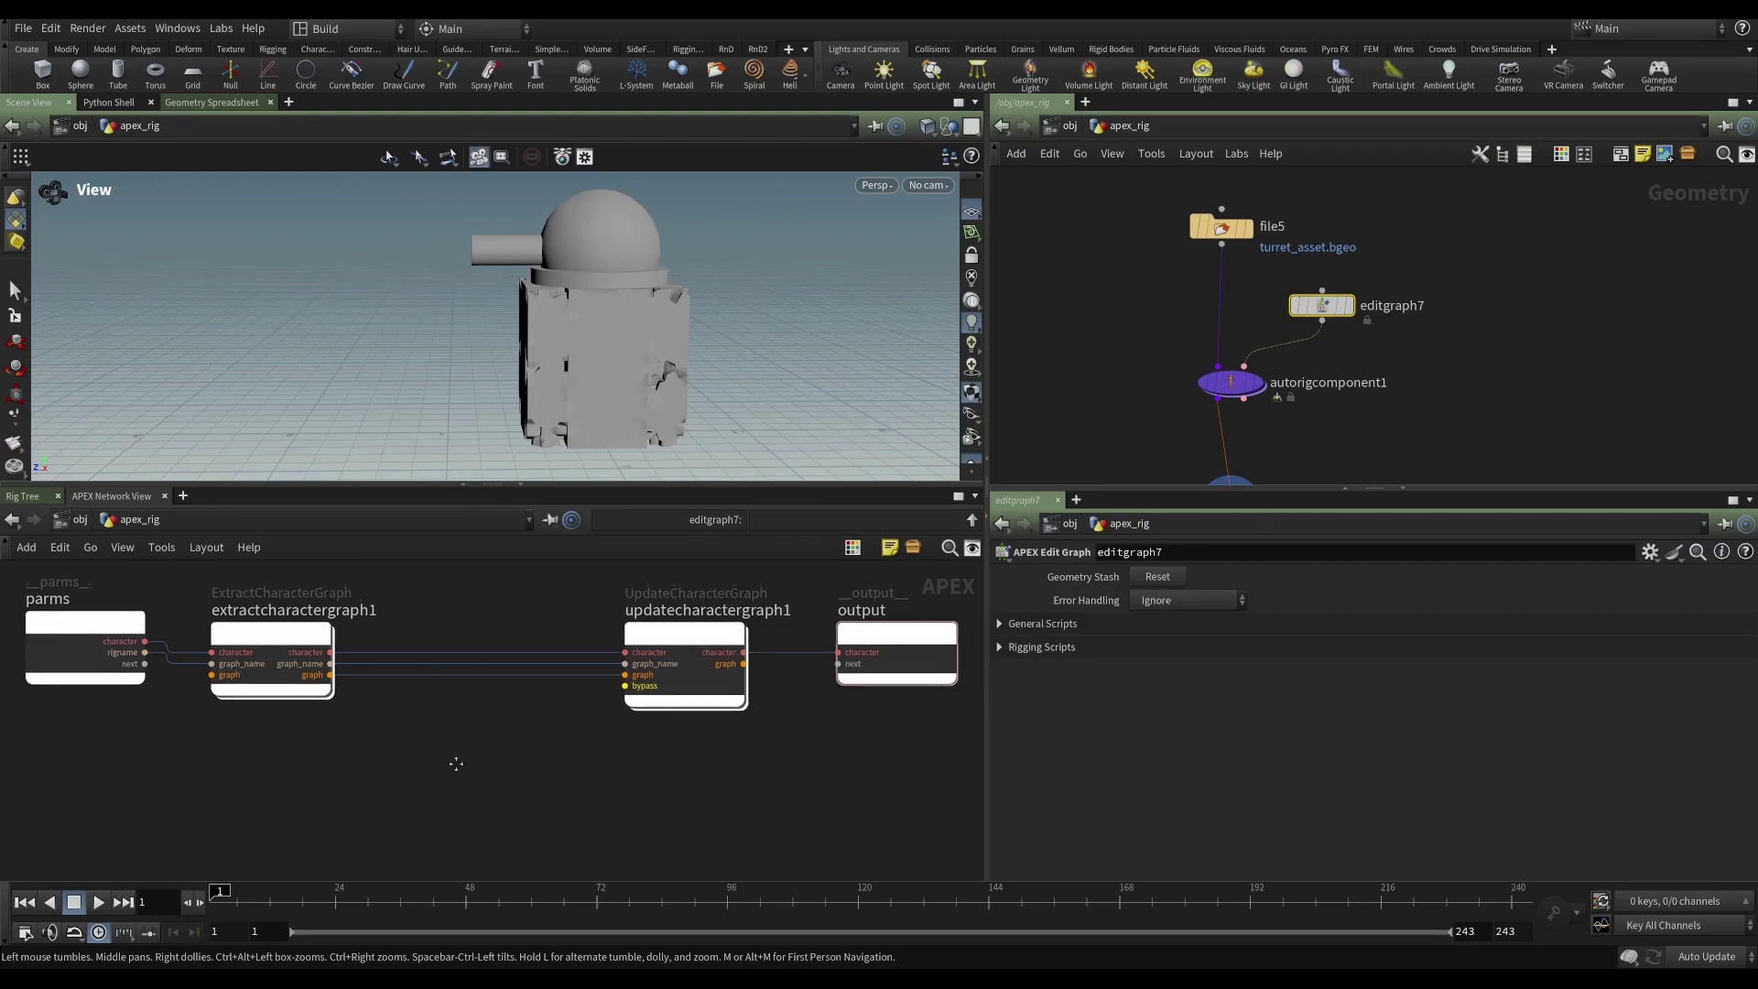
- Add a graph::FindNode node below the graphs in editgraph7
key(Tab)
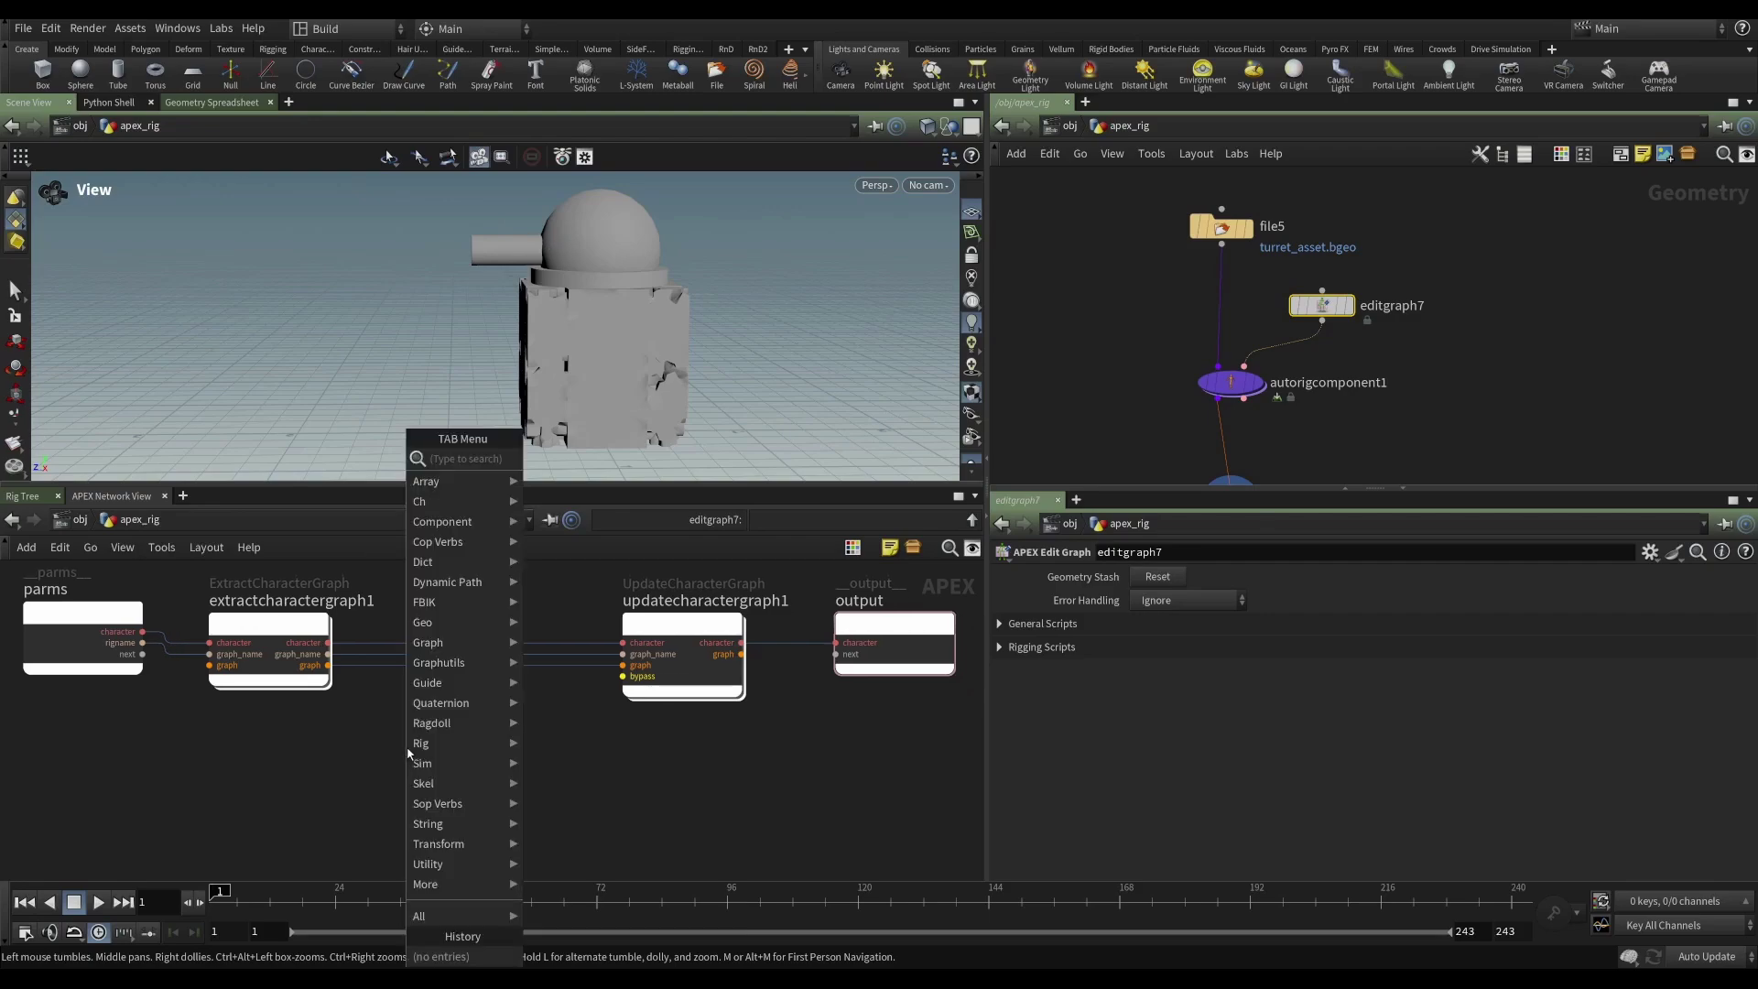
text(find)
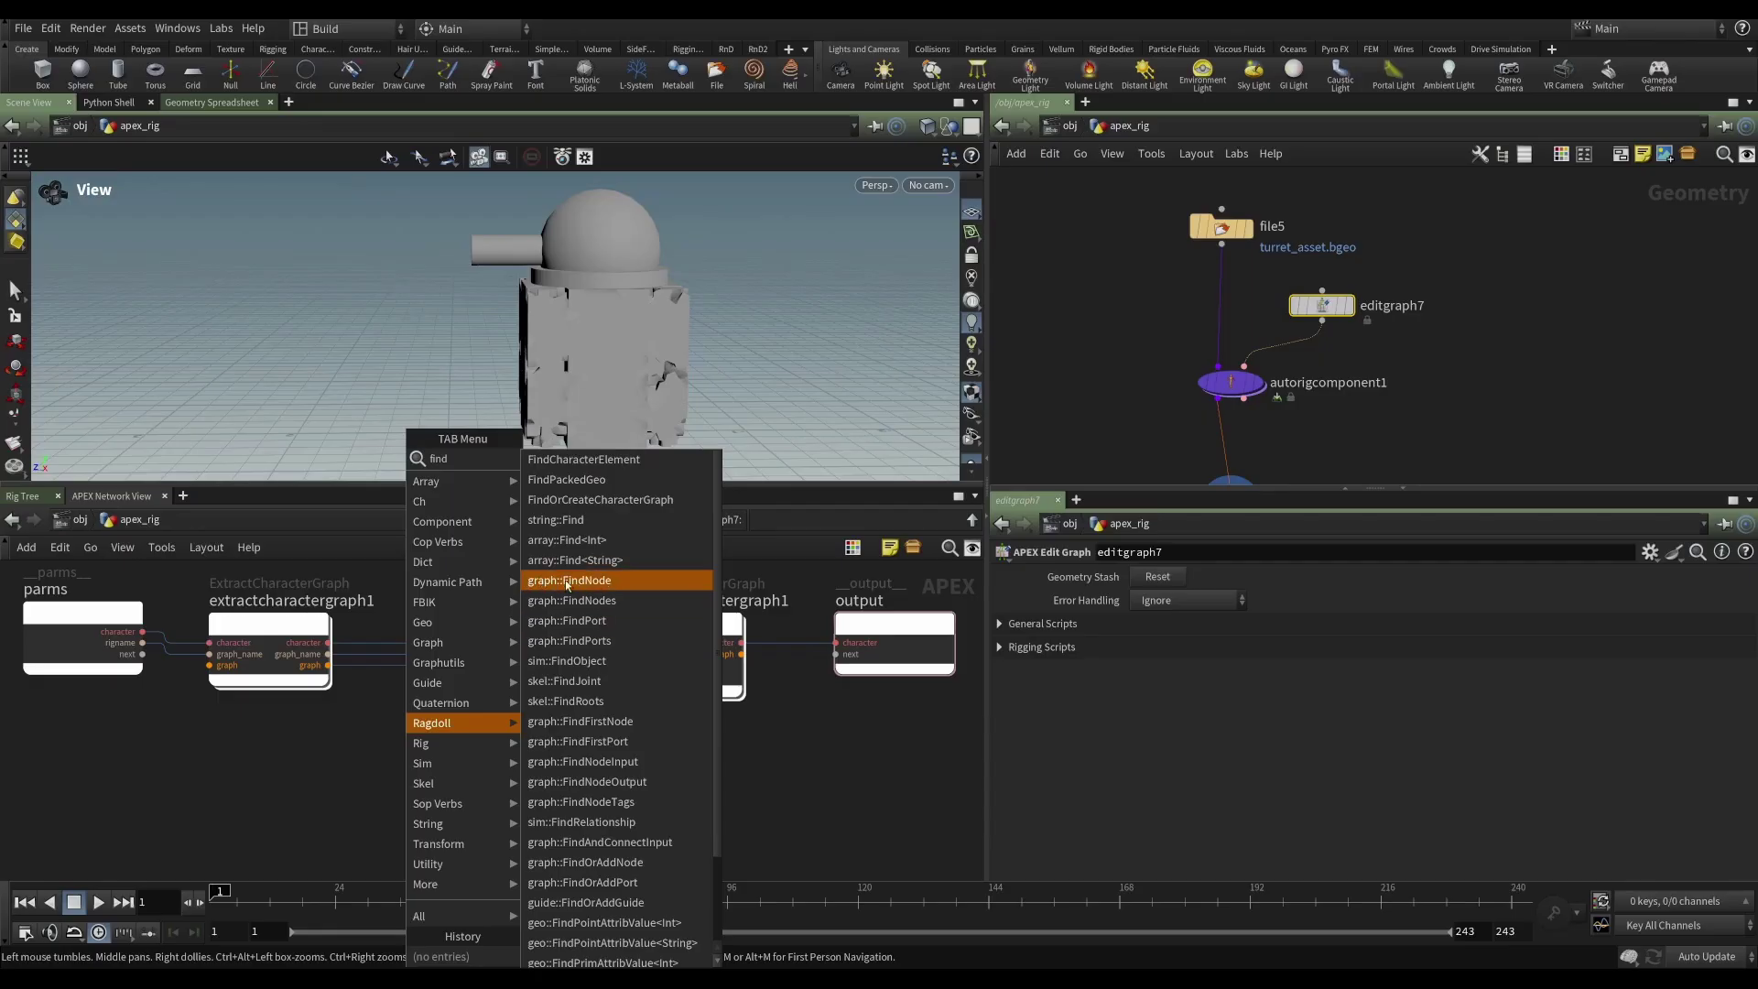
click(596, 587)
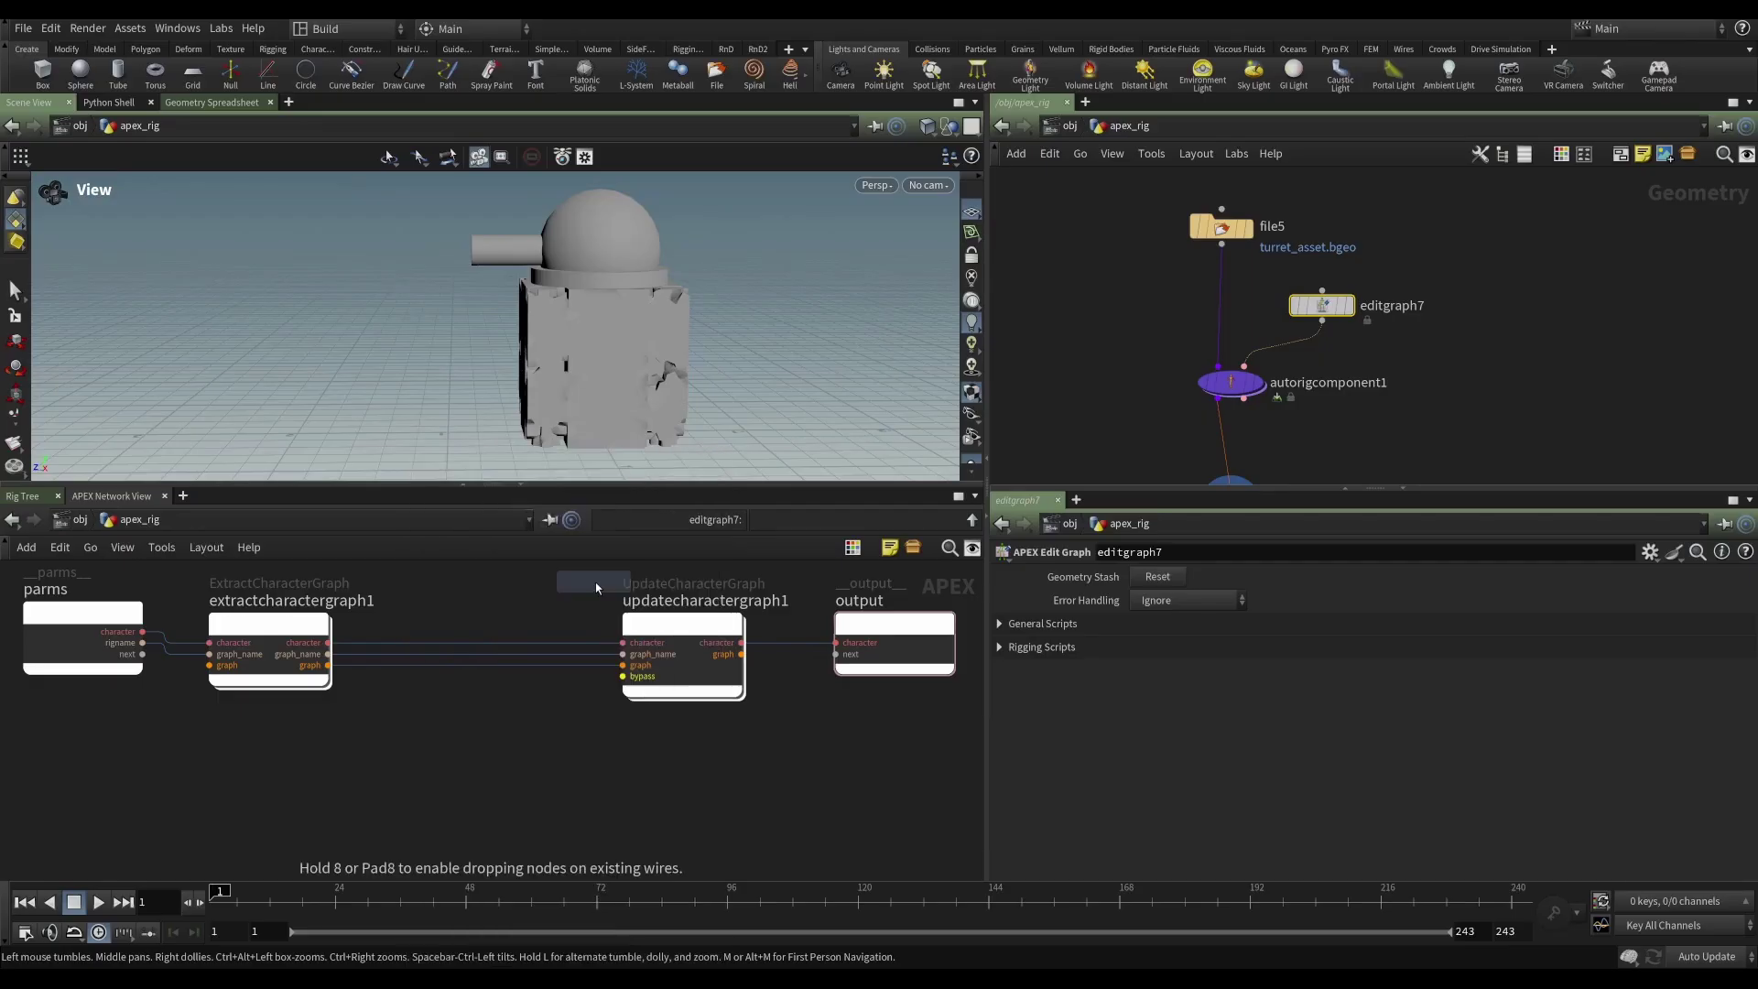
click(494, 749)
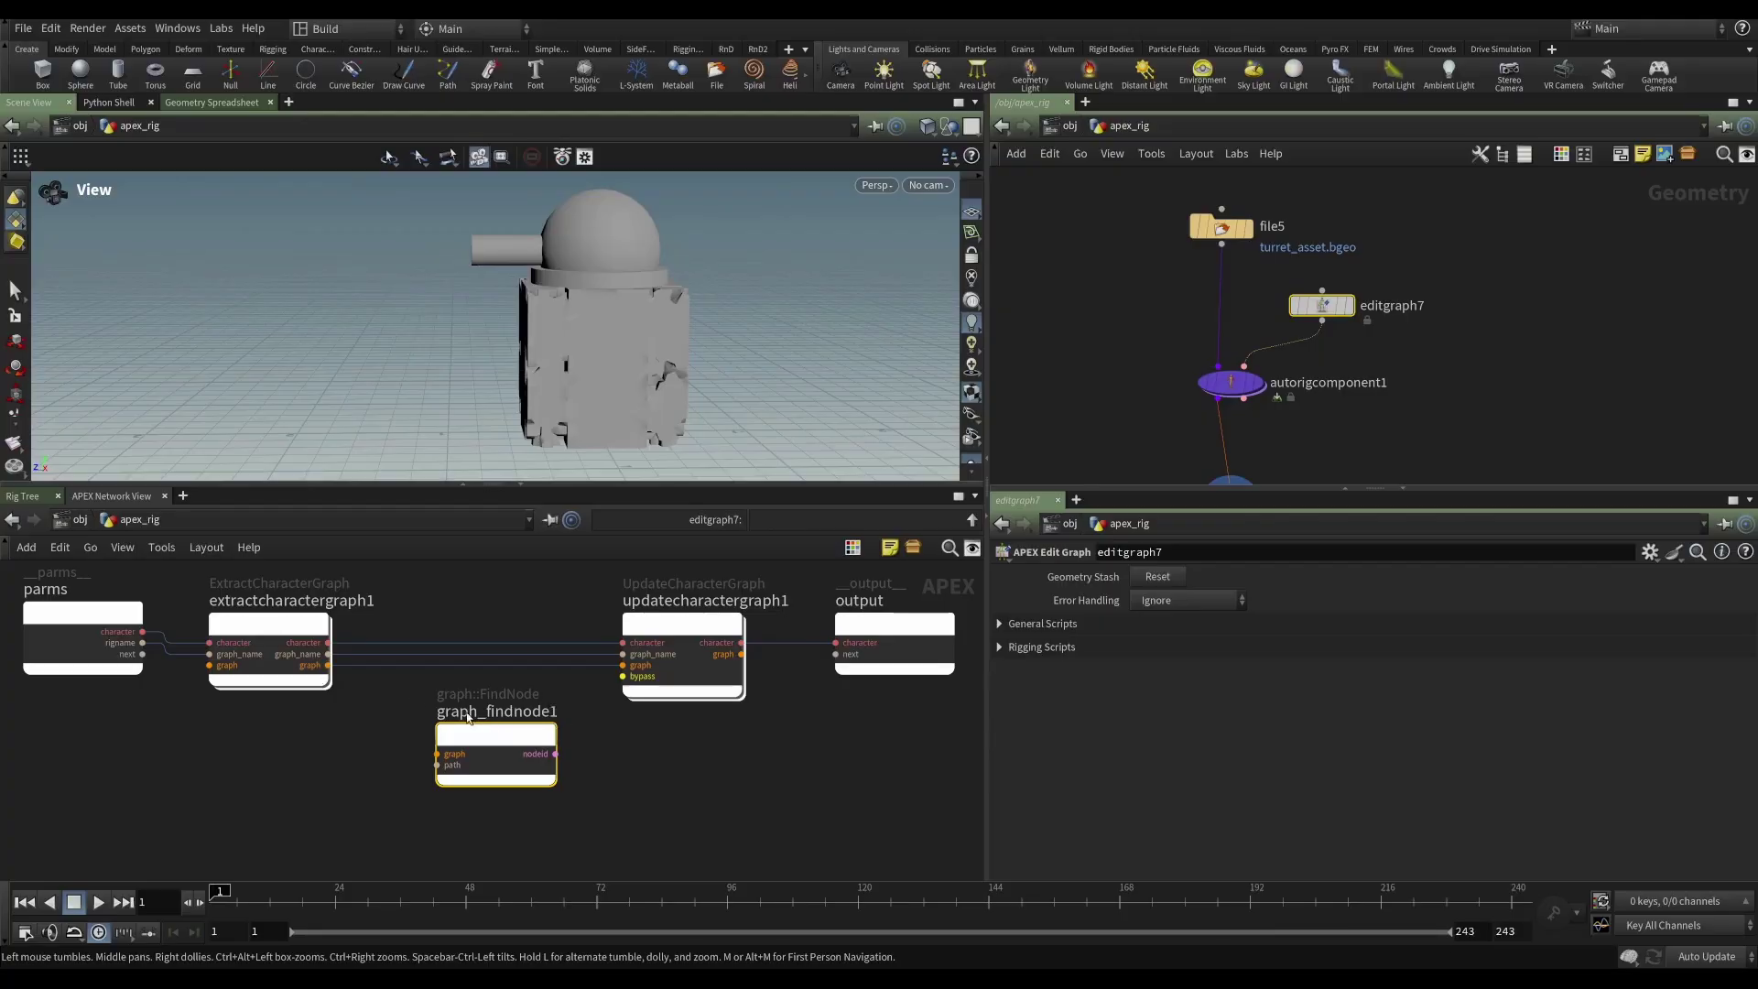
click(393, 758)
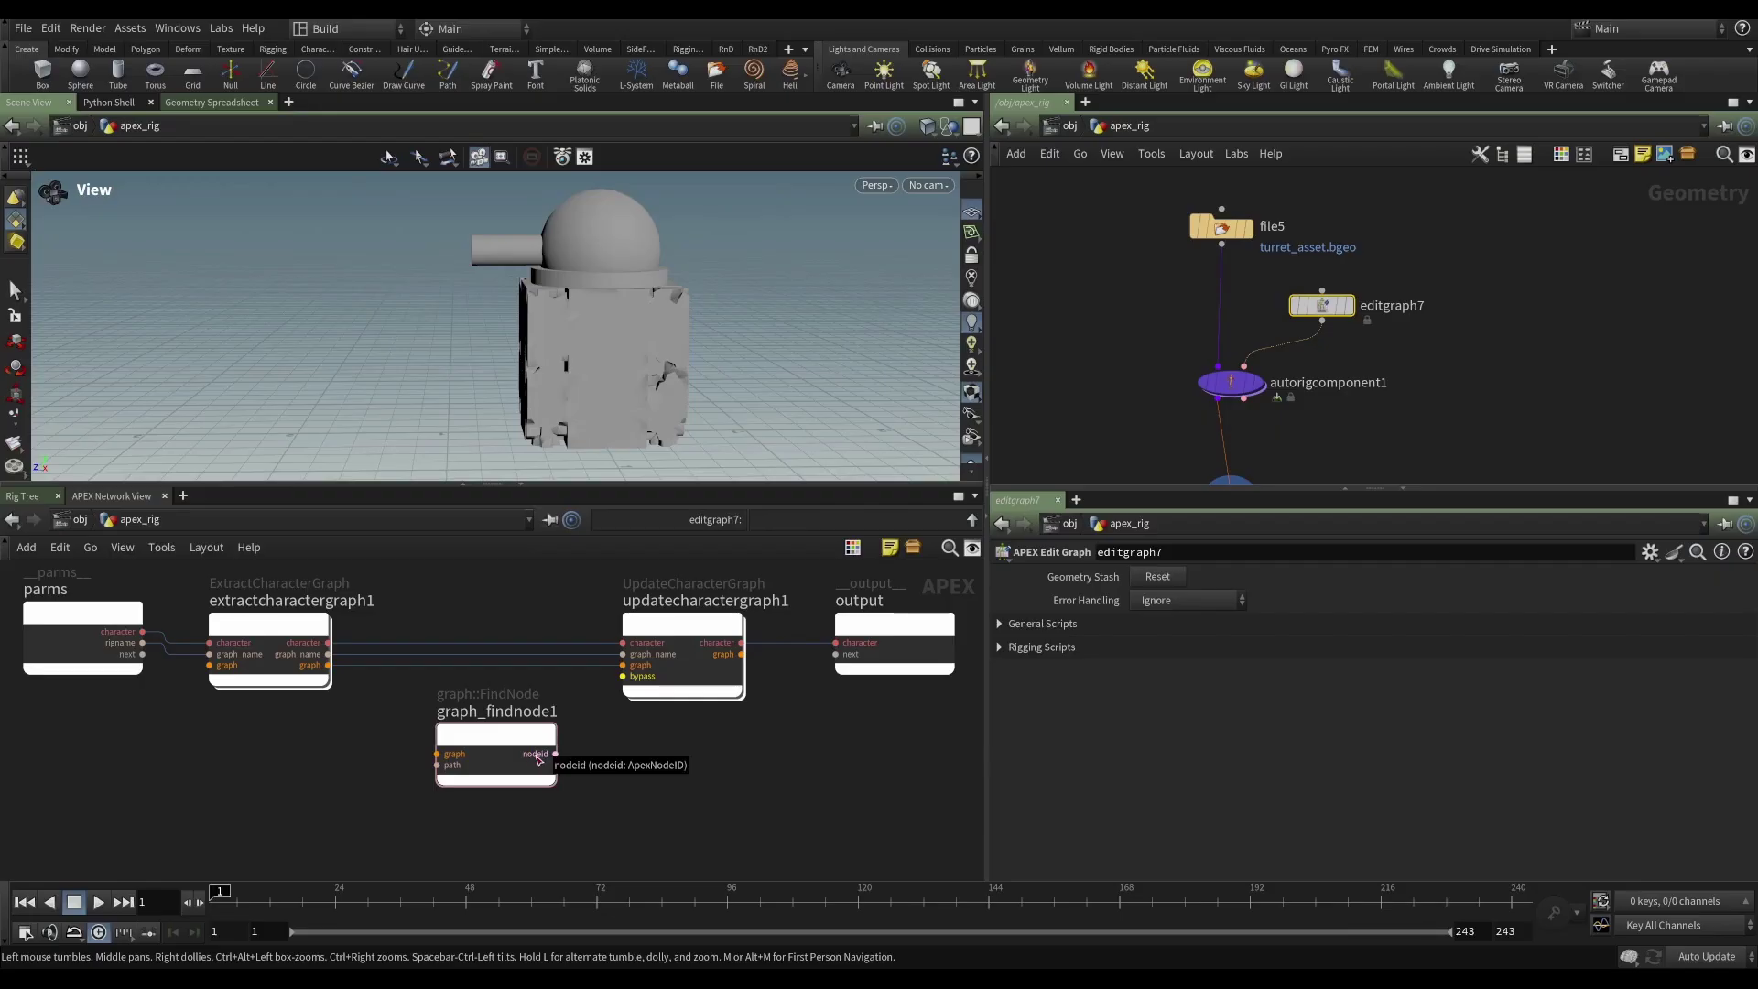
middle_drag(564, 757, 600, 751)
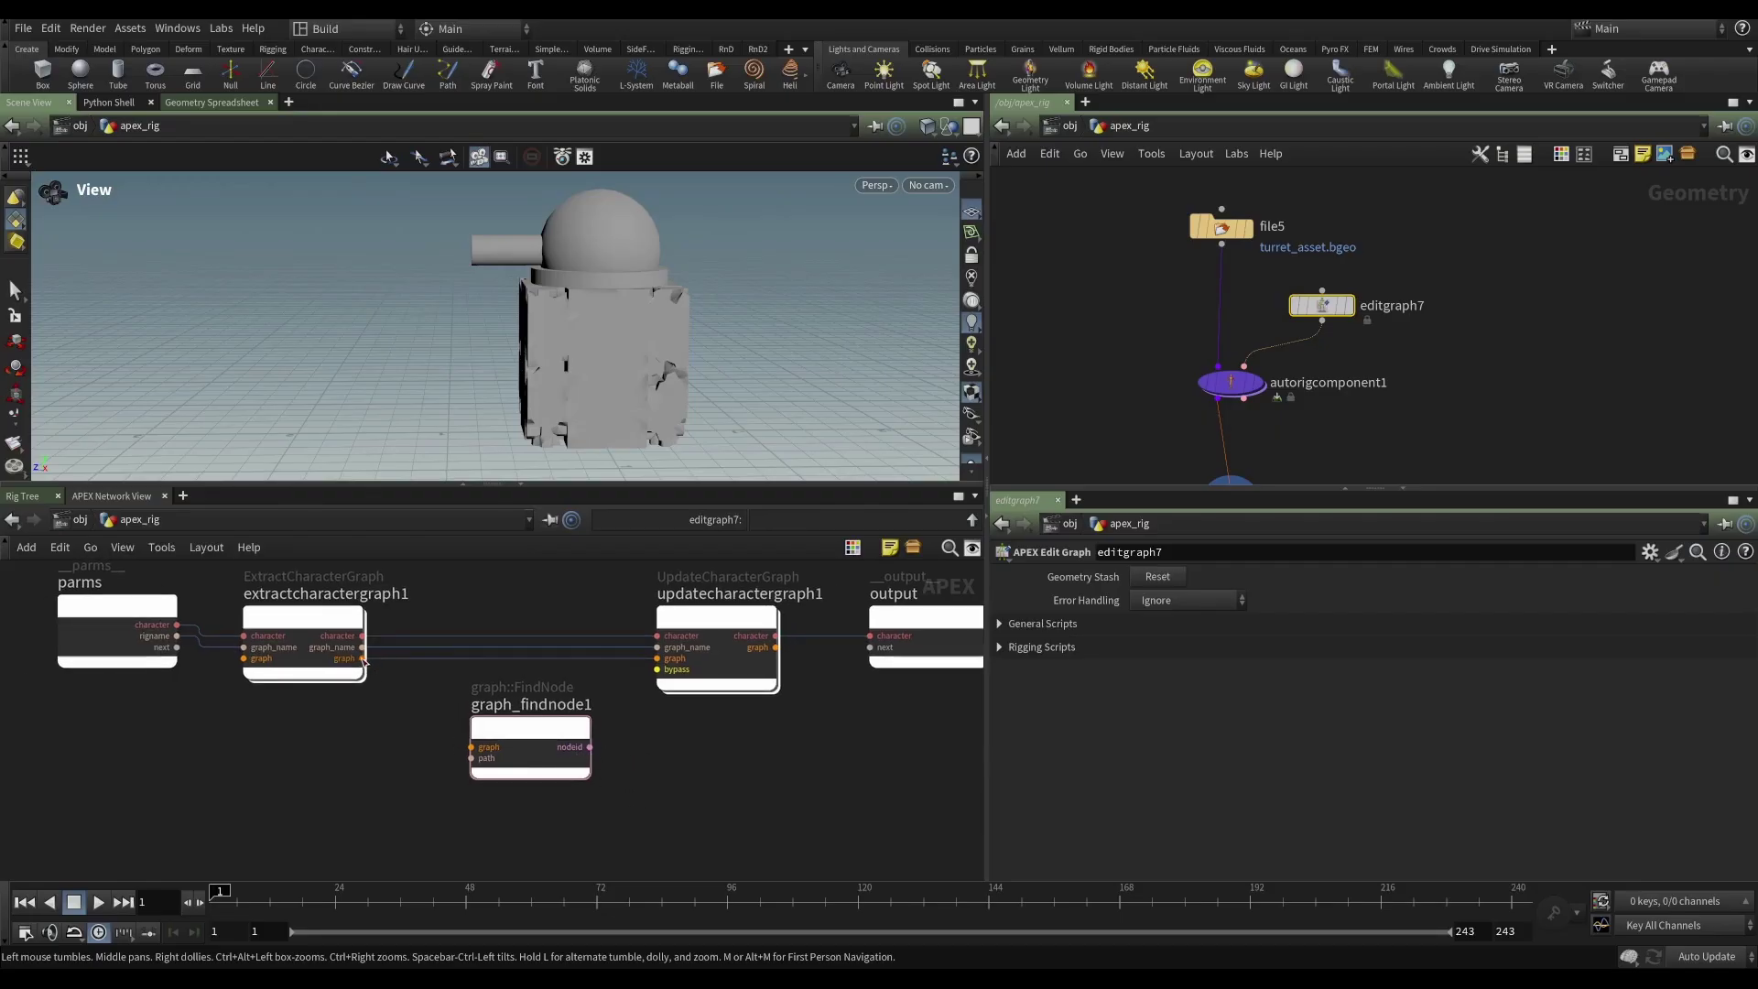
- Wire extractcharactergraph1's graph into FindNode and drive its path from a new parms input
drag(362, 658, 461, 753)
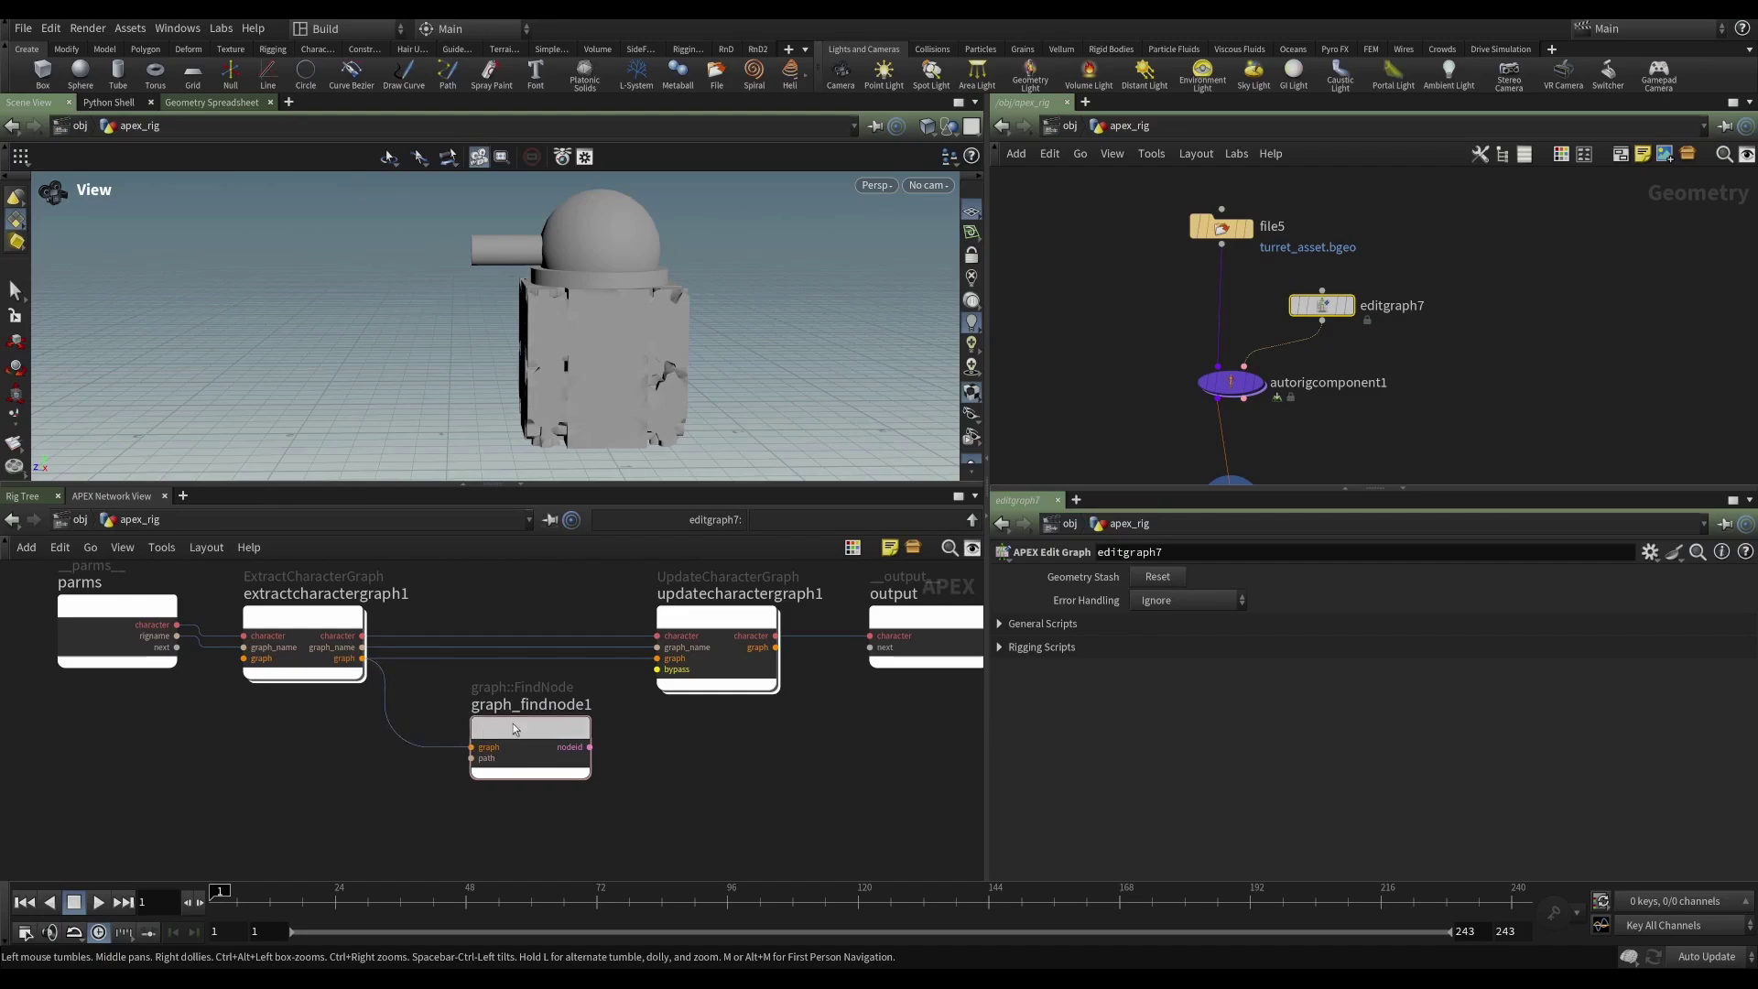
click(546, 735)
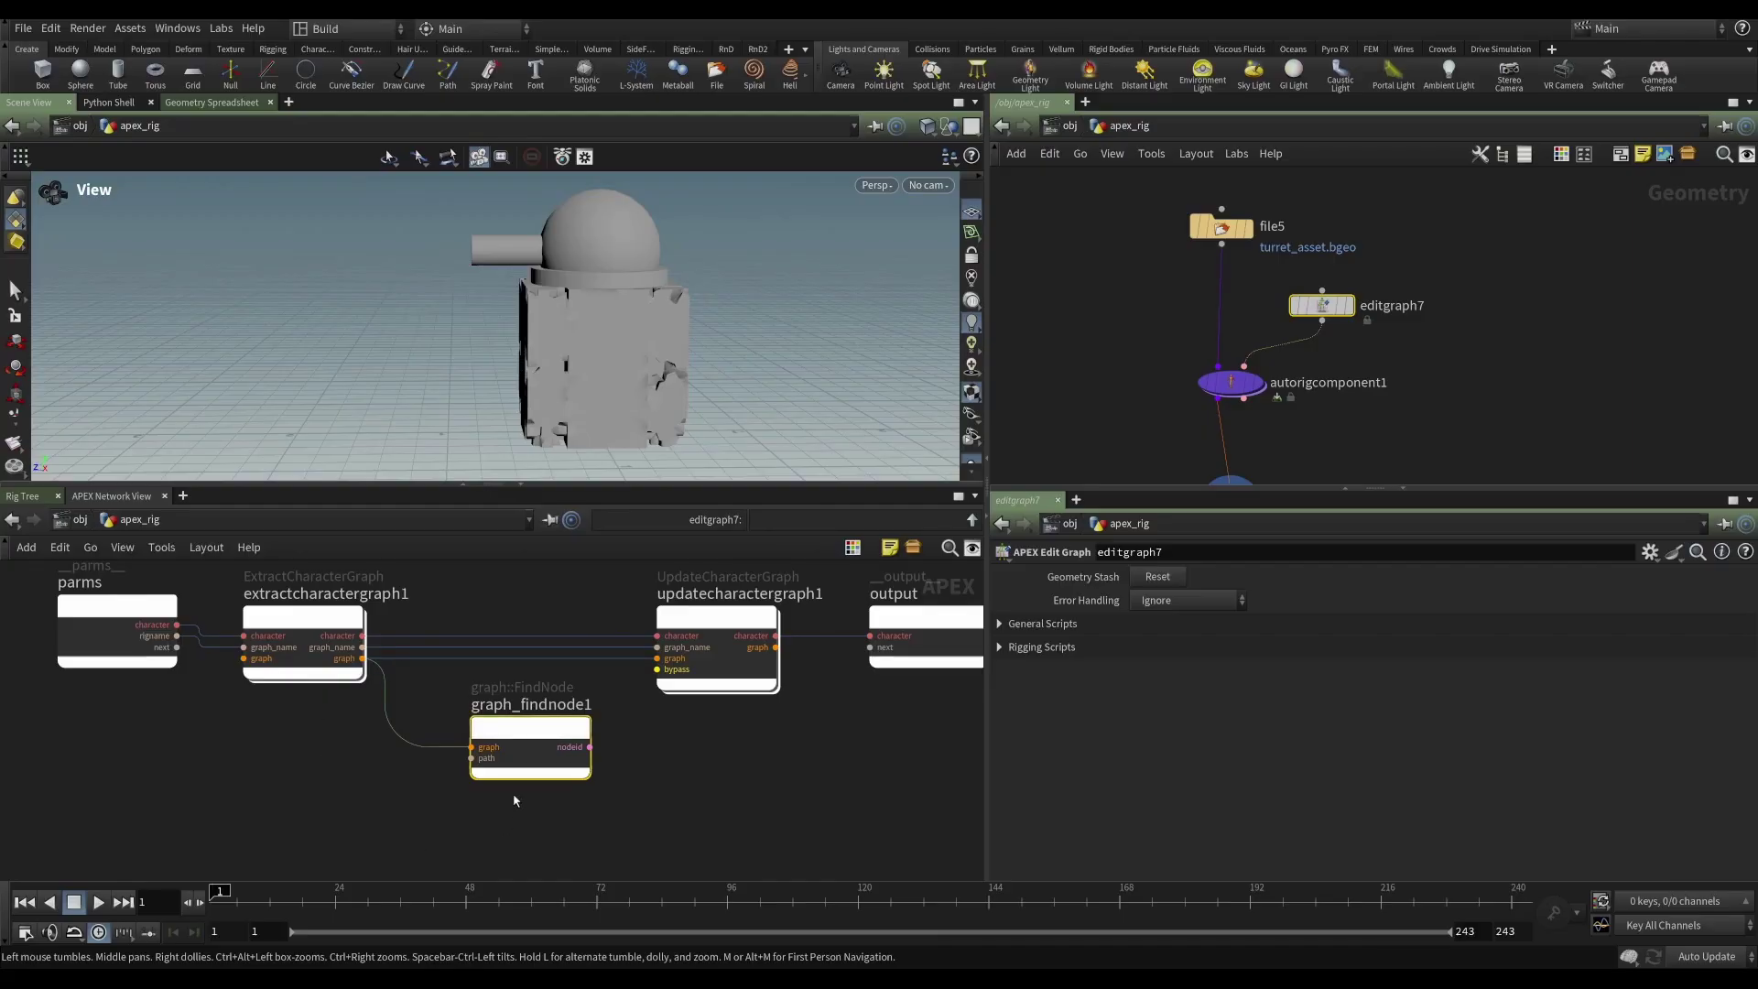
scroll(479, 779, up, 2)
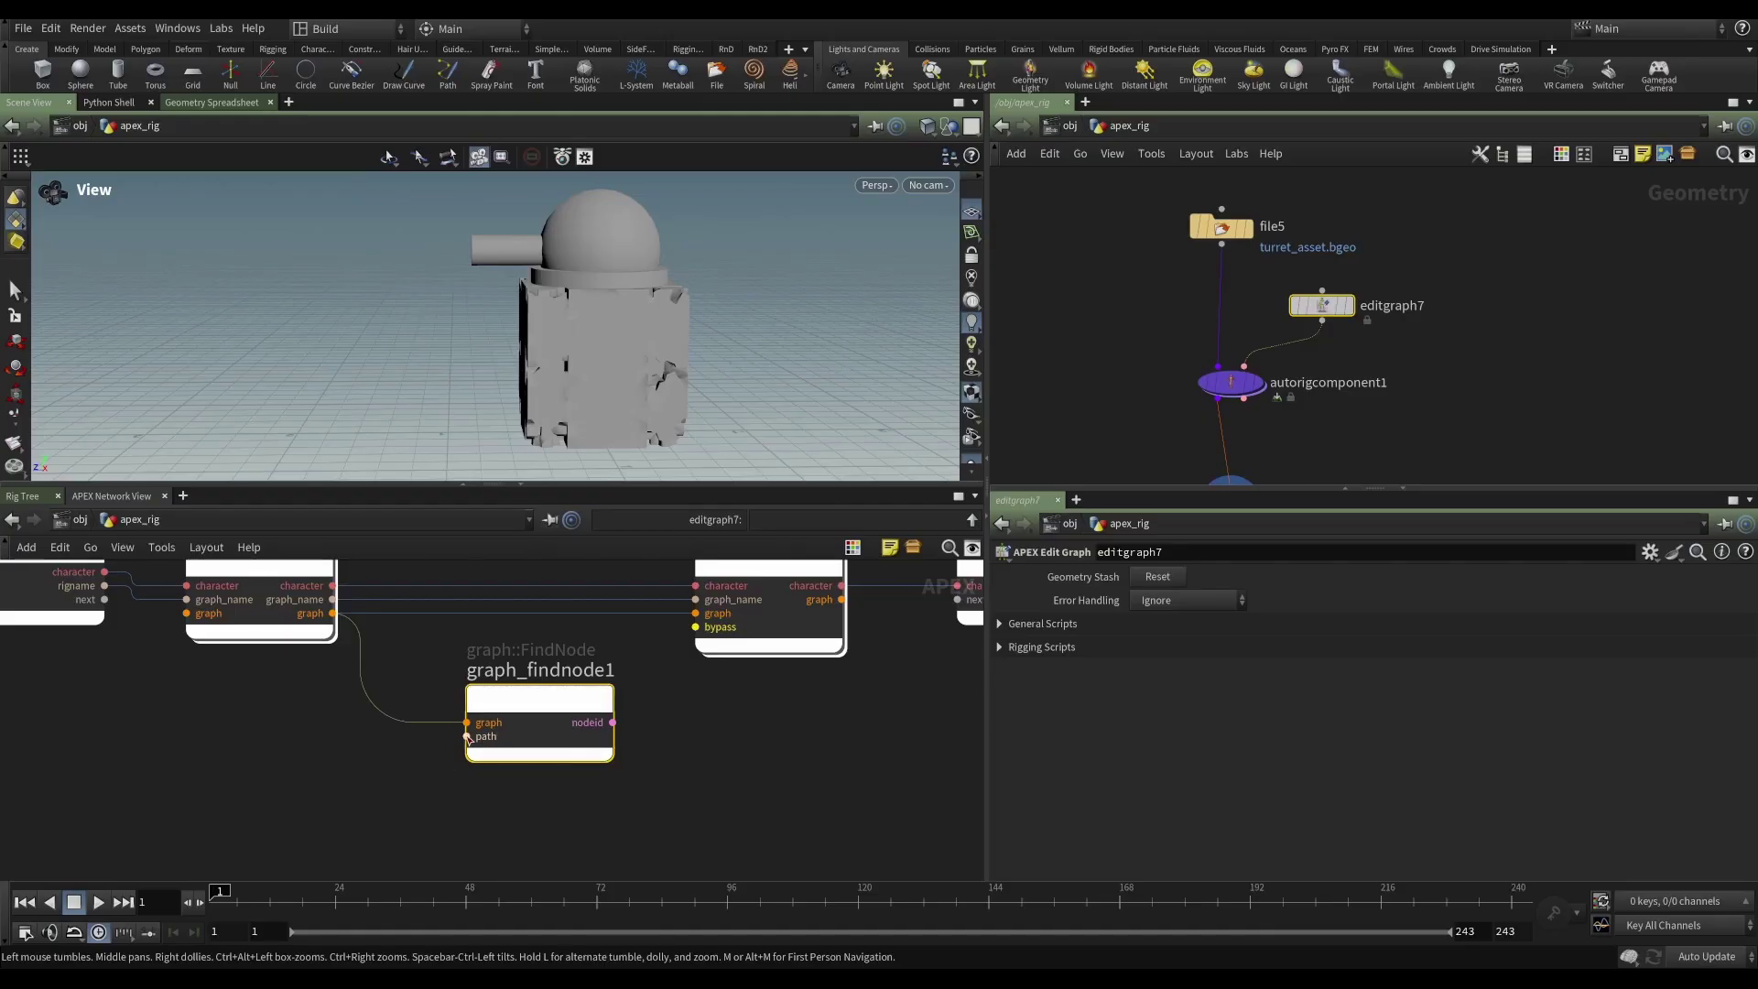
drag(466, 736, 135, 629)
middle_drag(125, 695, 294, 750)
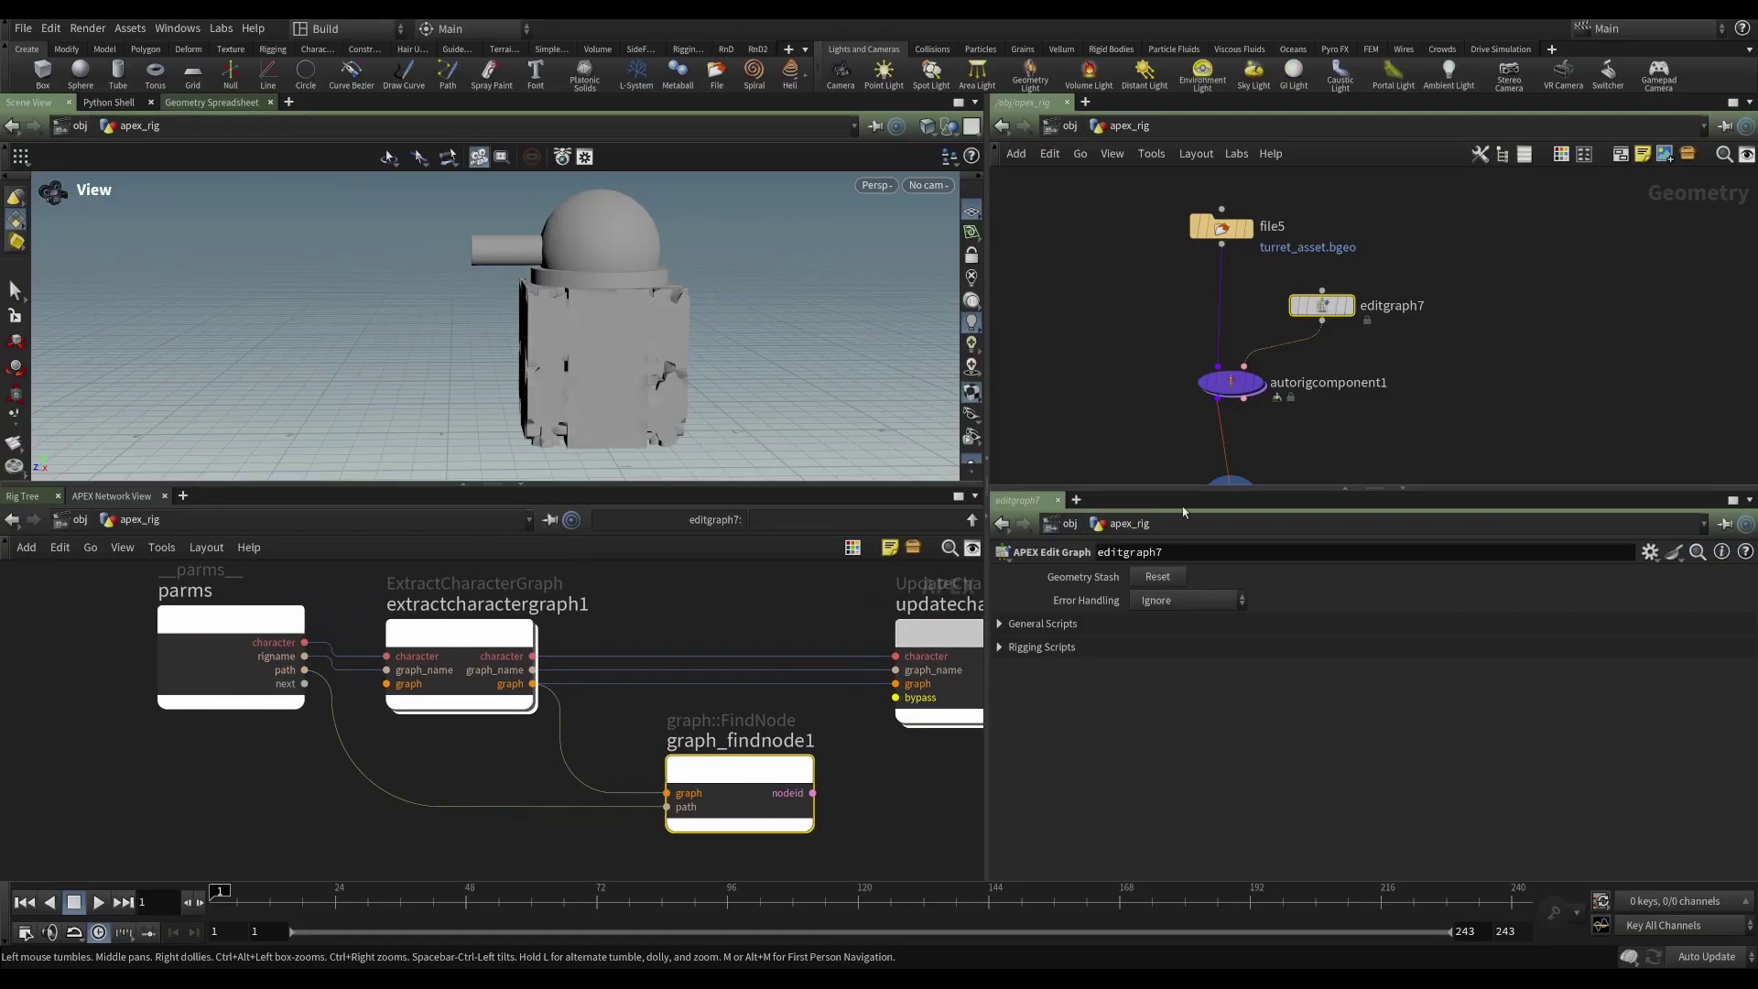
- Refresh autorigcomponent1's Component Parameters to expose the new path parameter
click(1229, 384)
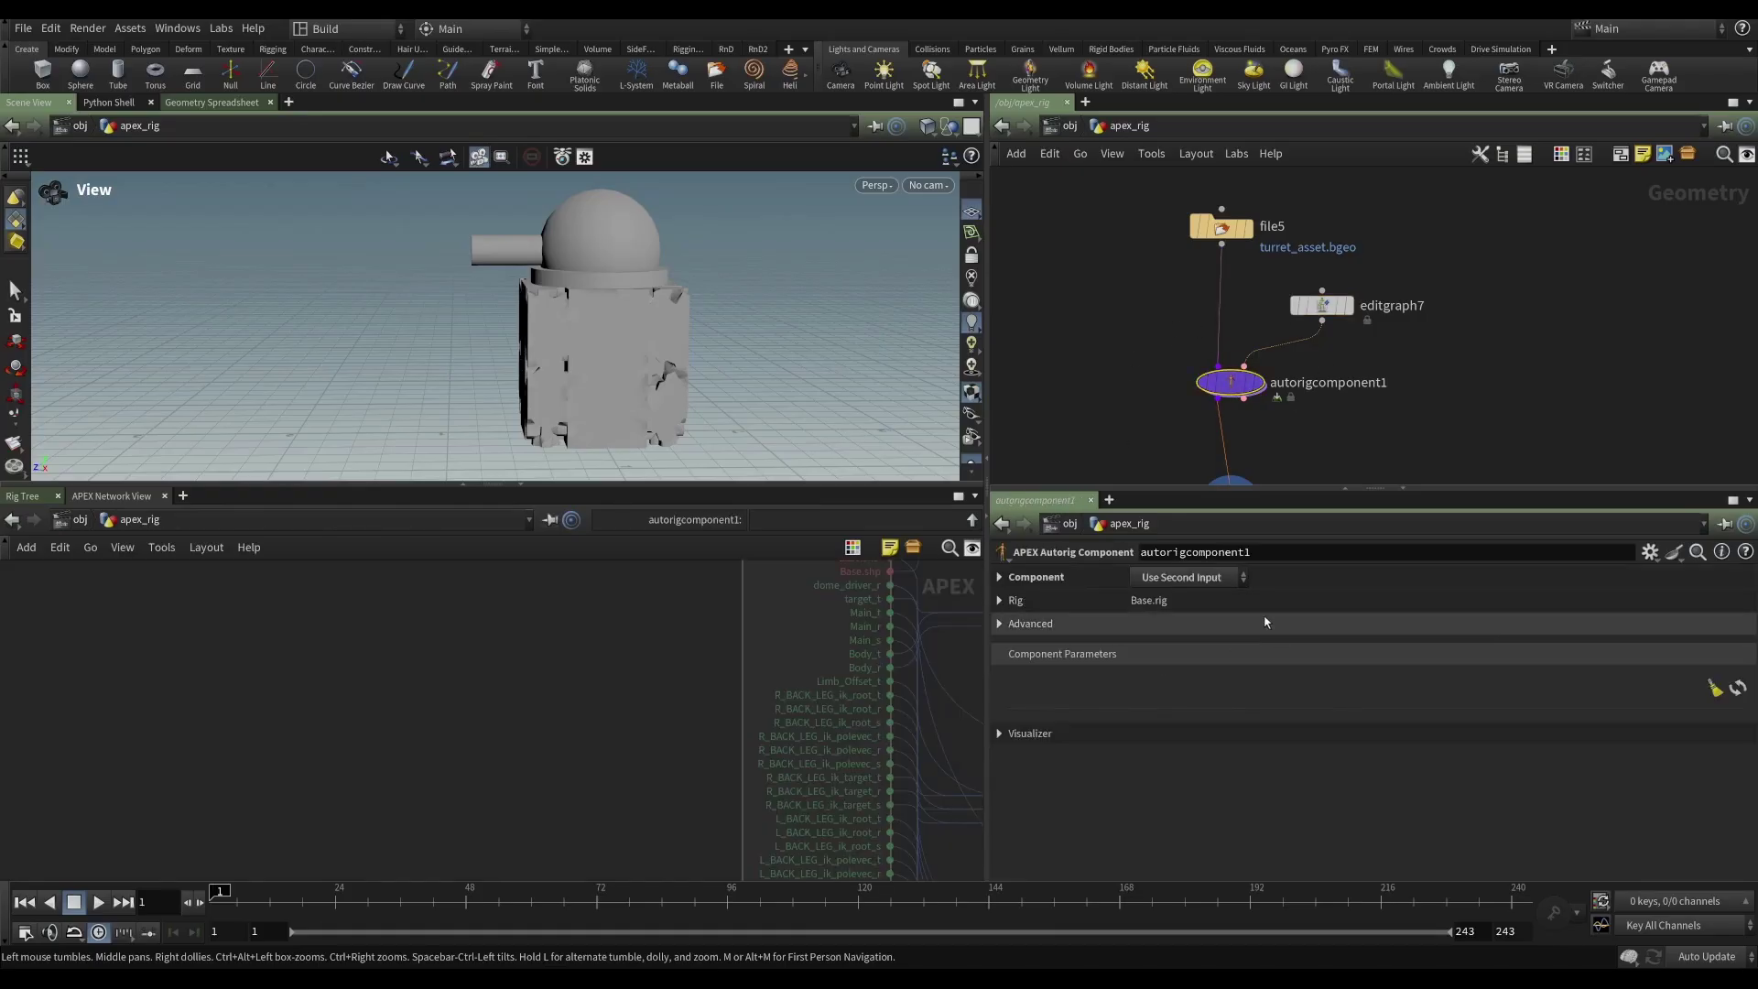
click(1737, 687)
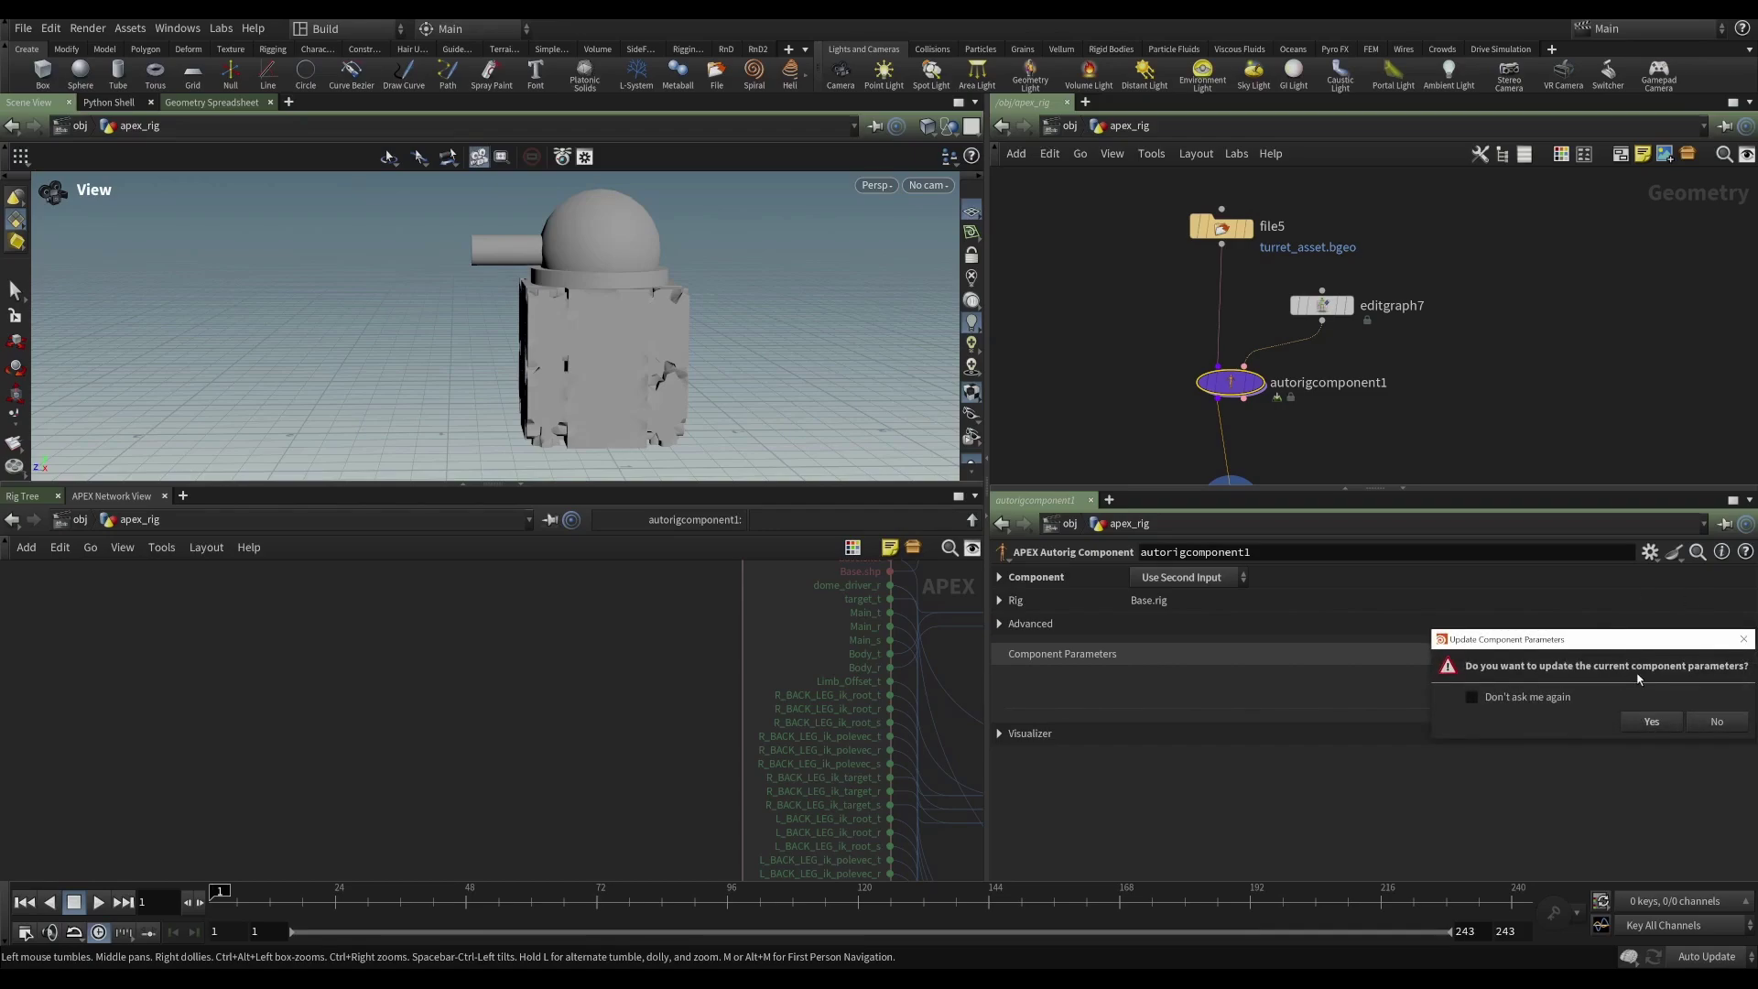
click(1648, 722)
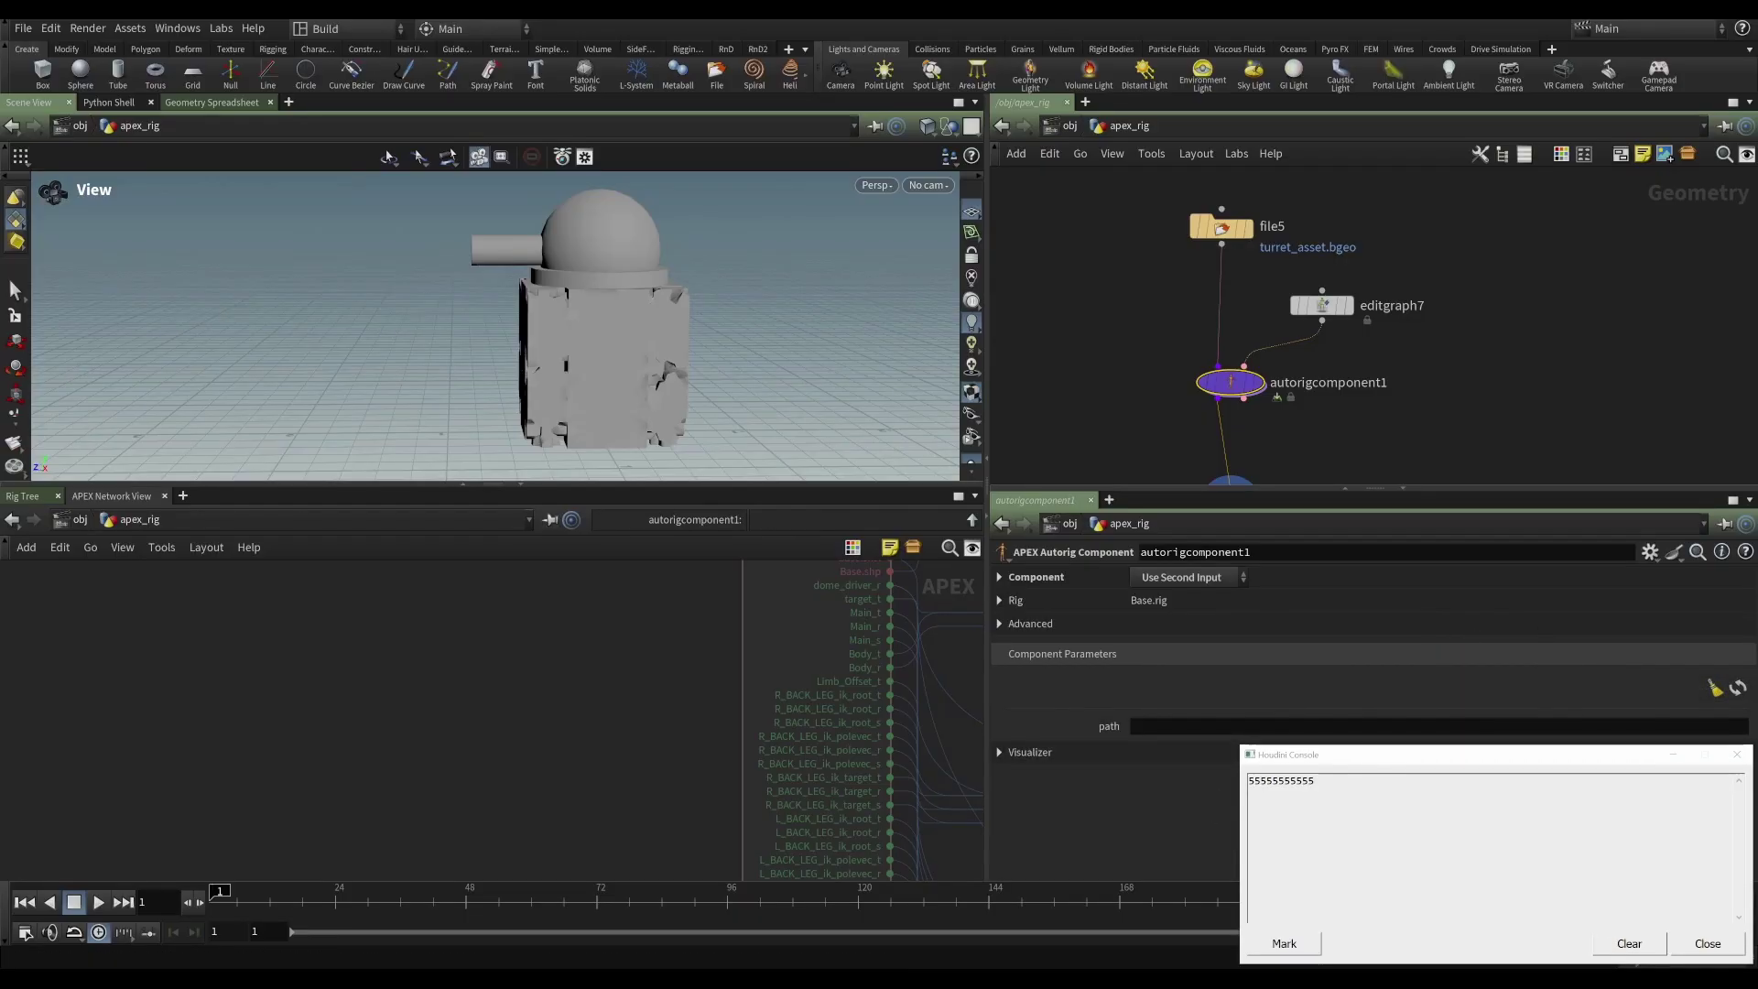
click(1620, 943)
click(1706, 943)
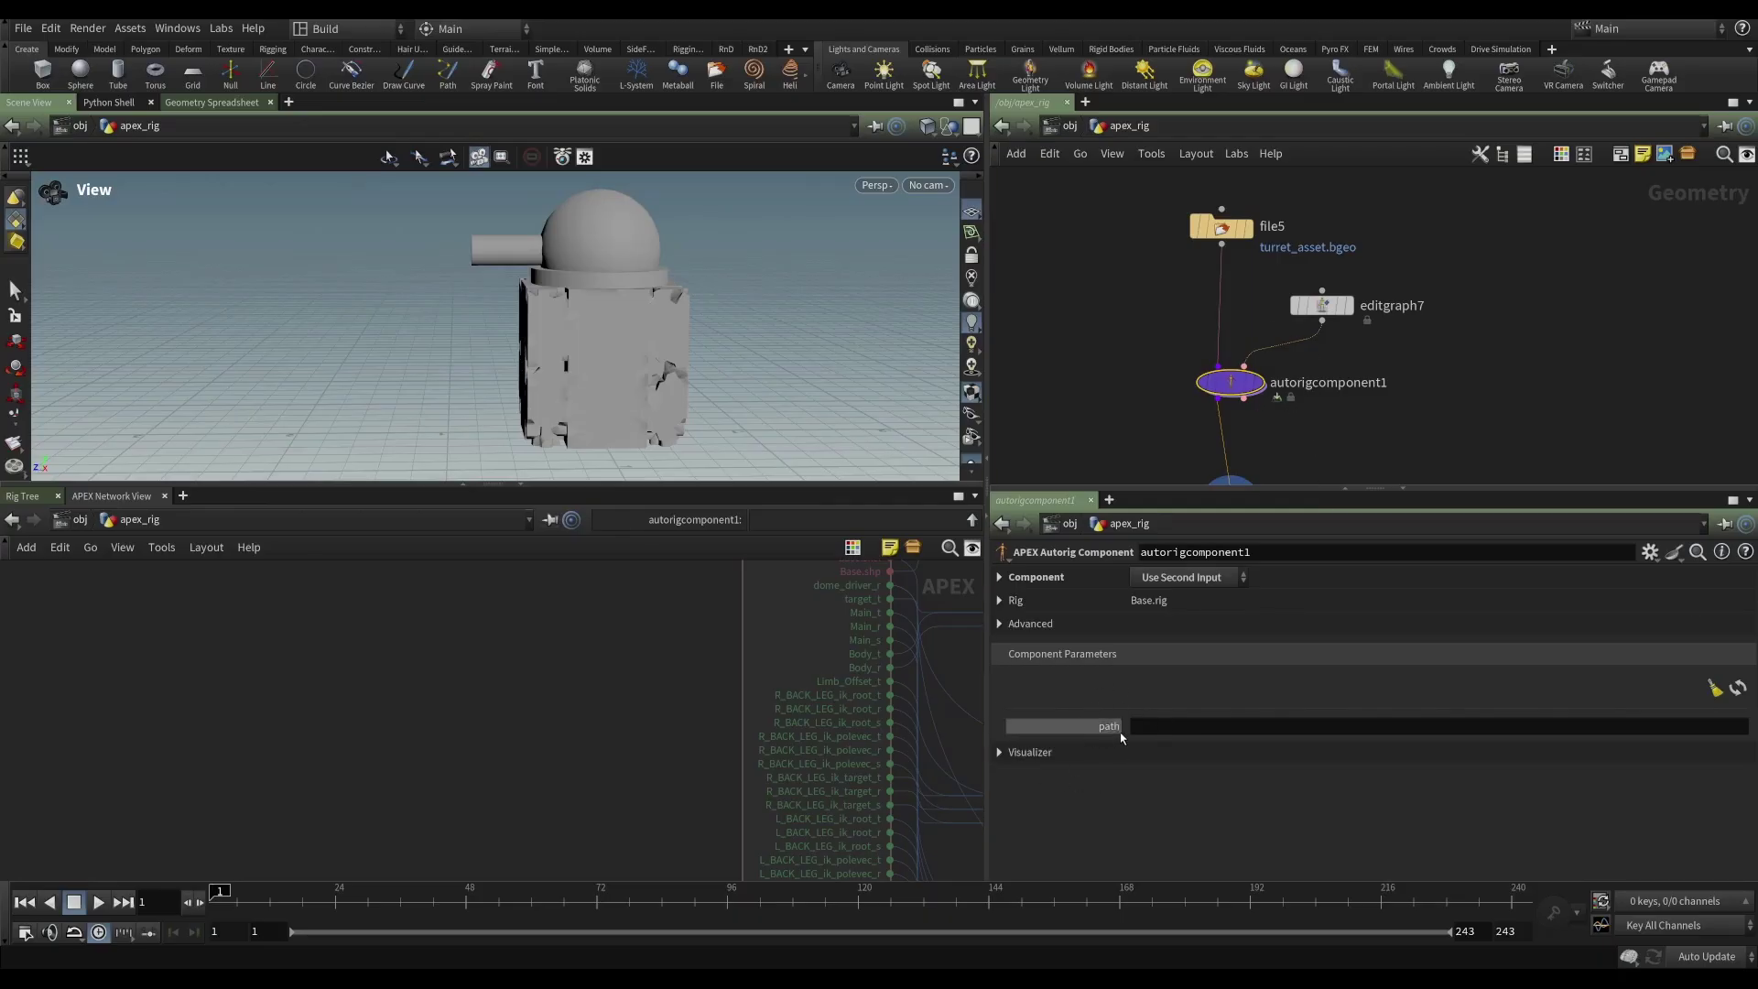
- Test the path field with sample text 'sdfsdfsdf', then leave it empty
click(1168, 726)
text(sdfsdfsdf)
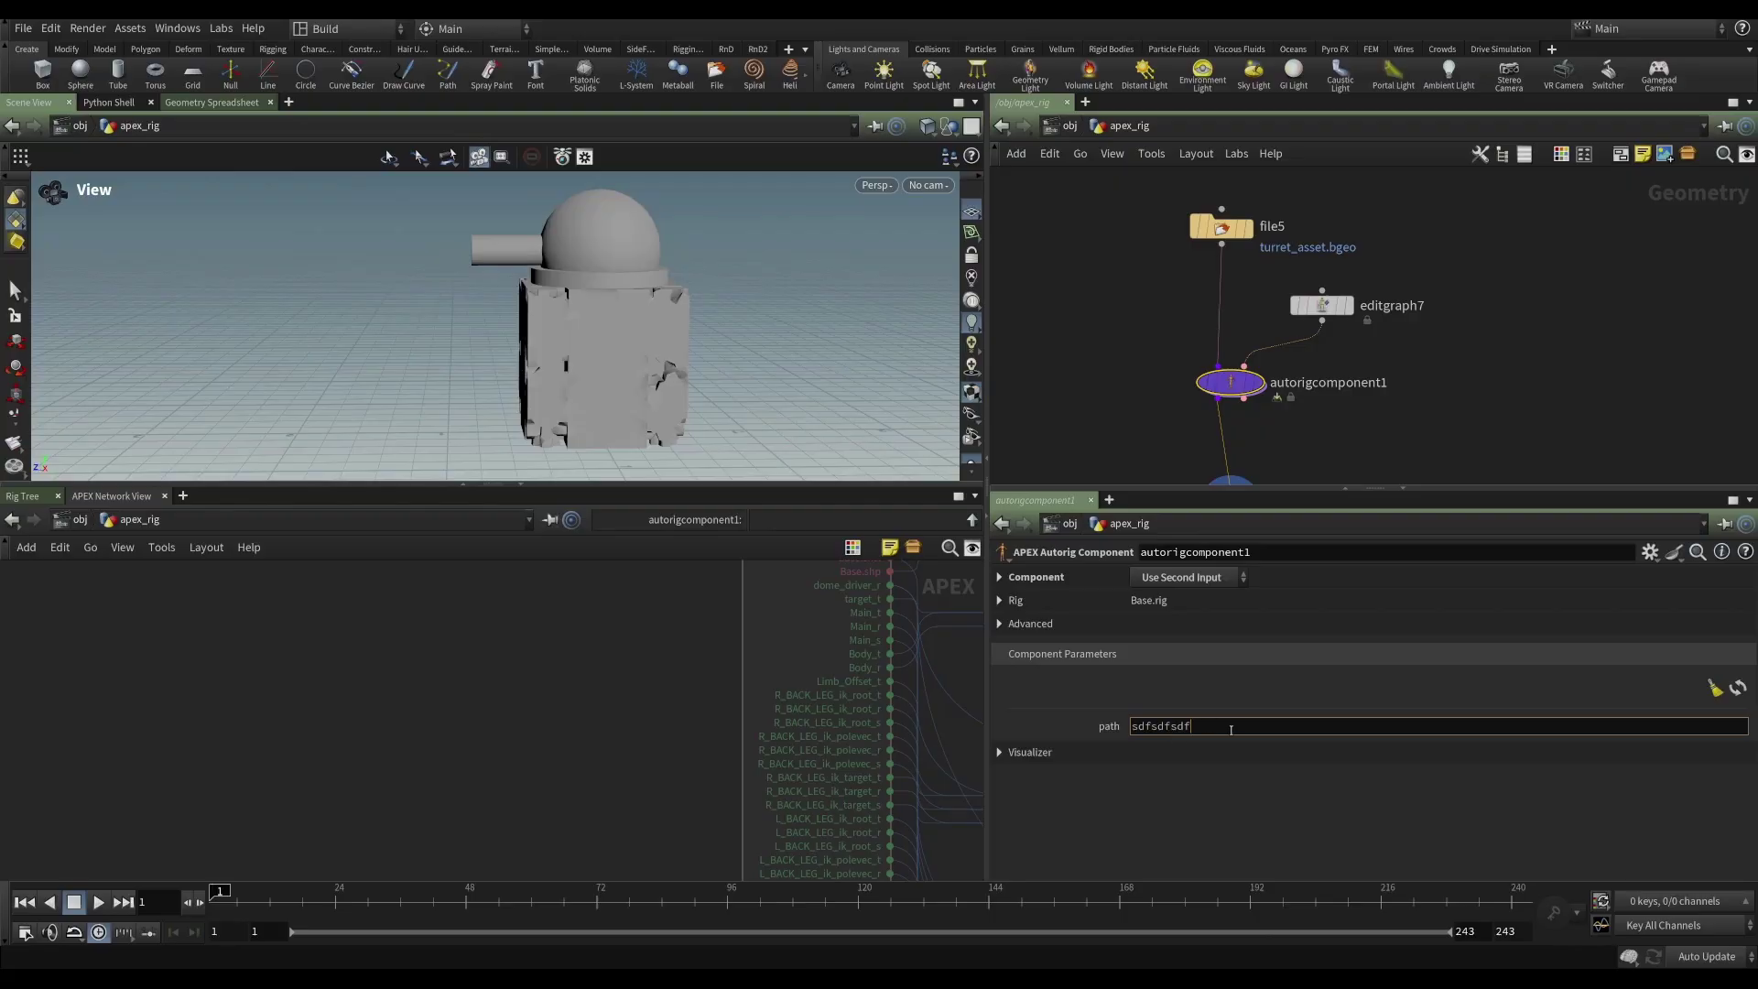
double_click(1171, 728)
click(1135, 699)
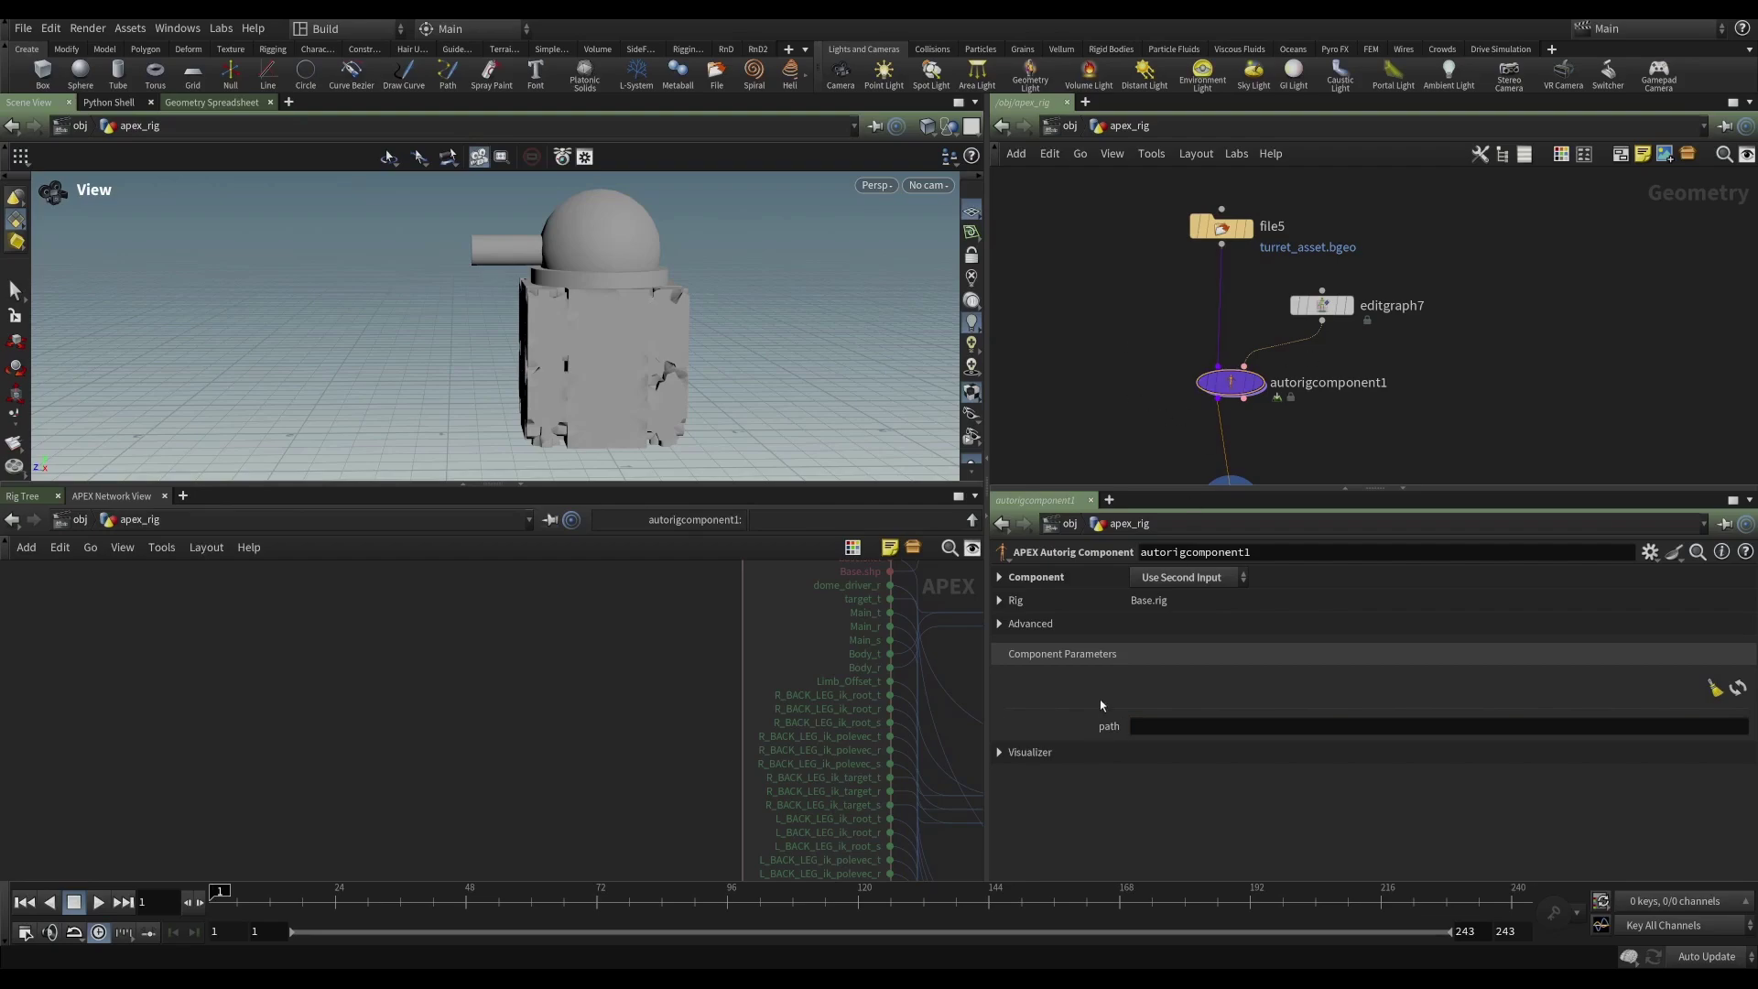
- Rename the parms node's path output in editgraph7 to joint_name
click(1321, 304)
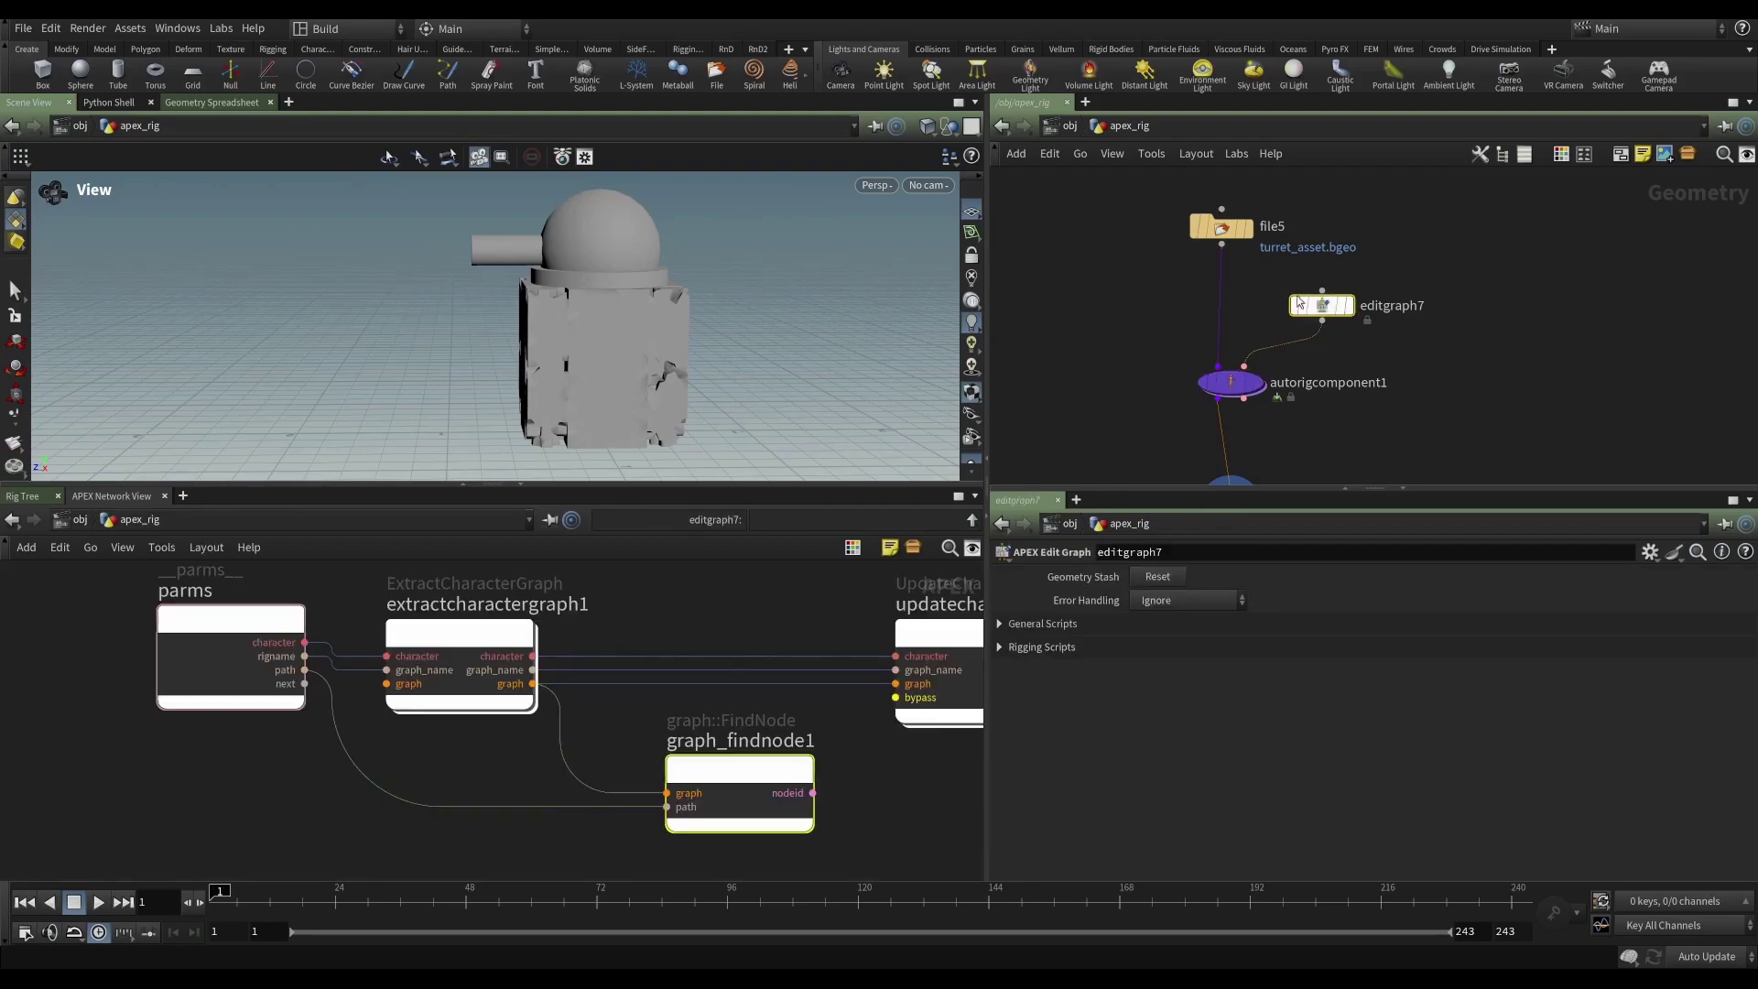
double_click(282, 670)
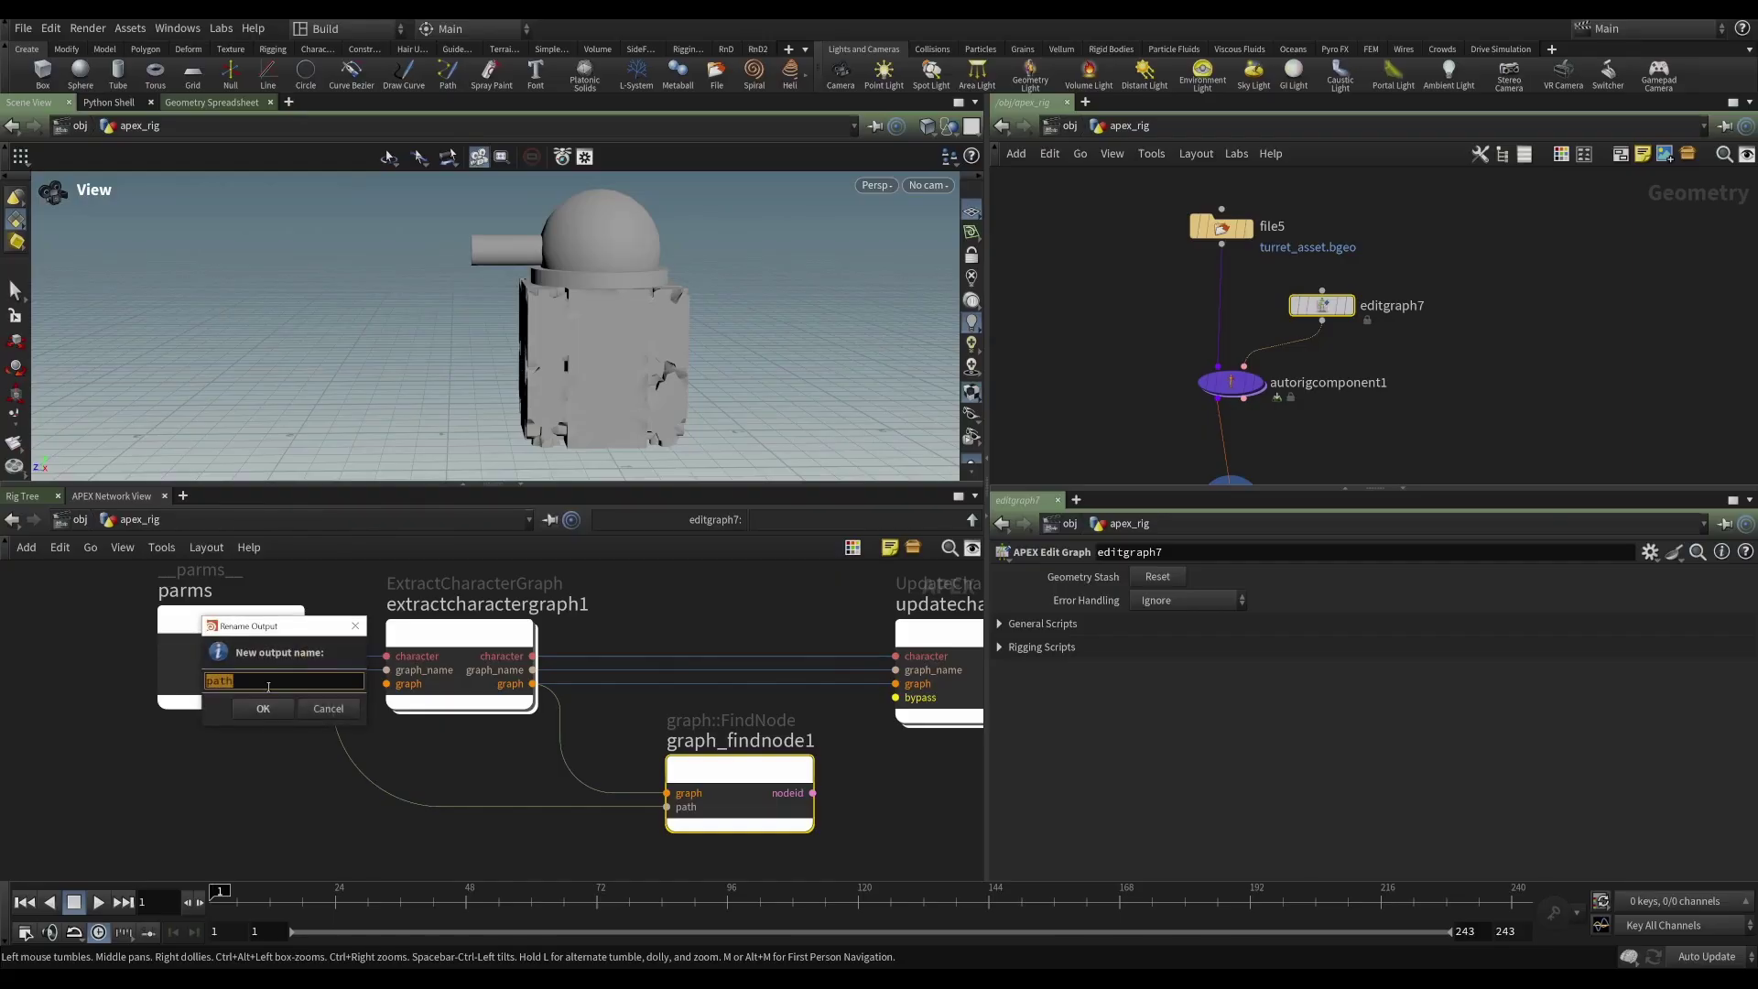
text(joint_name)
key(Return)
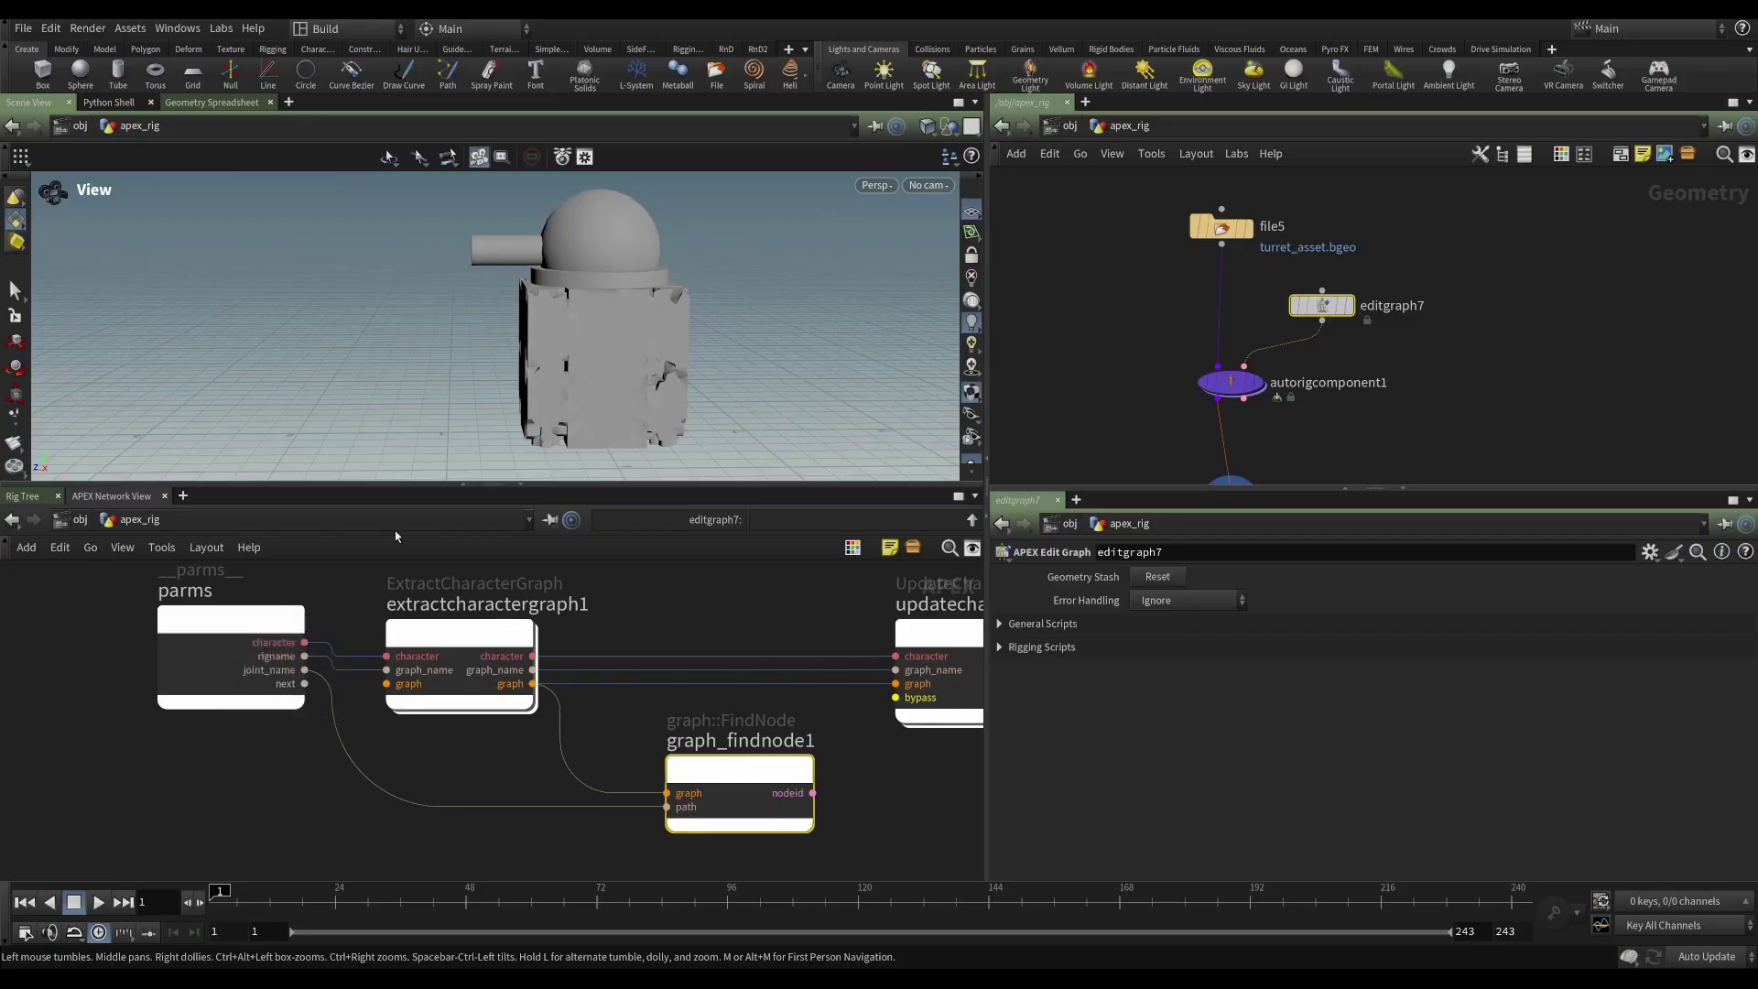
- Refresh autorigcomponent1's Component Parameters so joint_name replaces path
click(1231, 383)
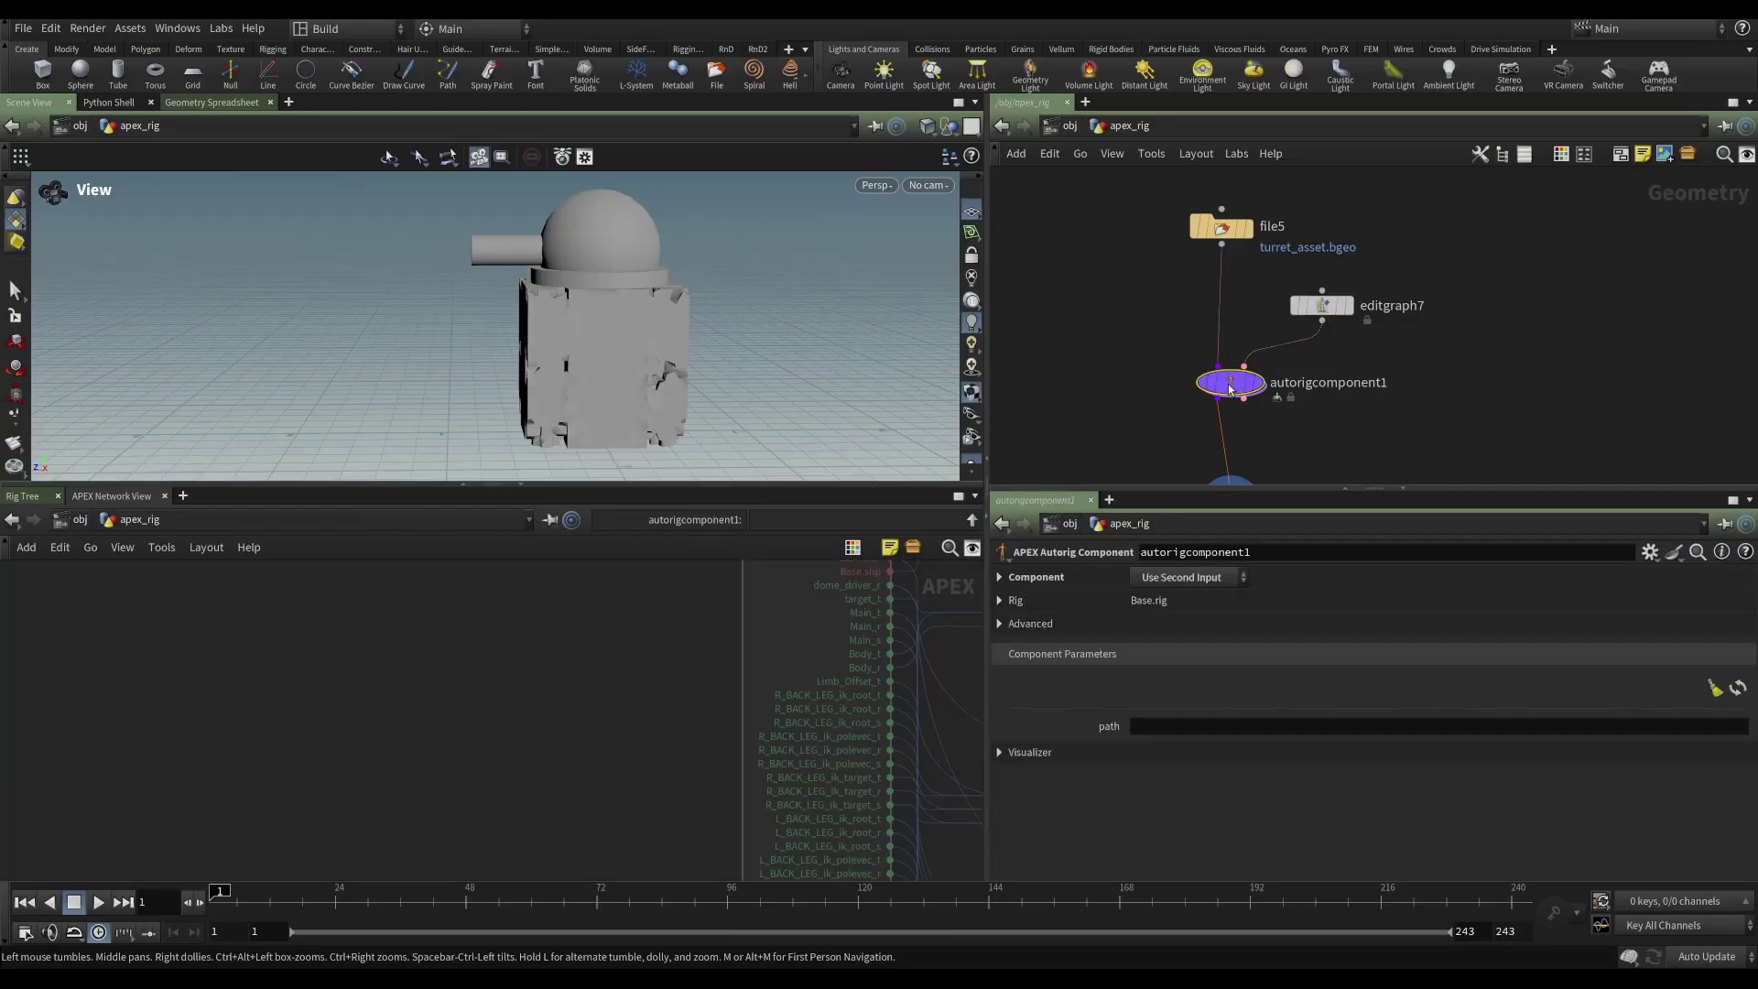
click(1738, 689)
click(1652, 732)
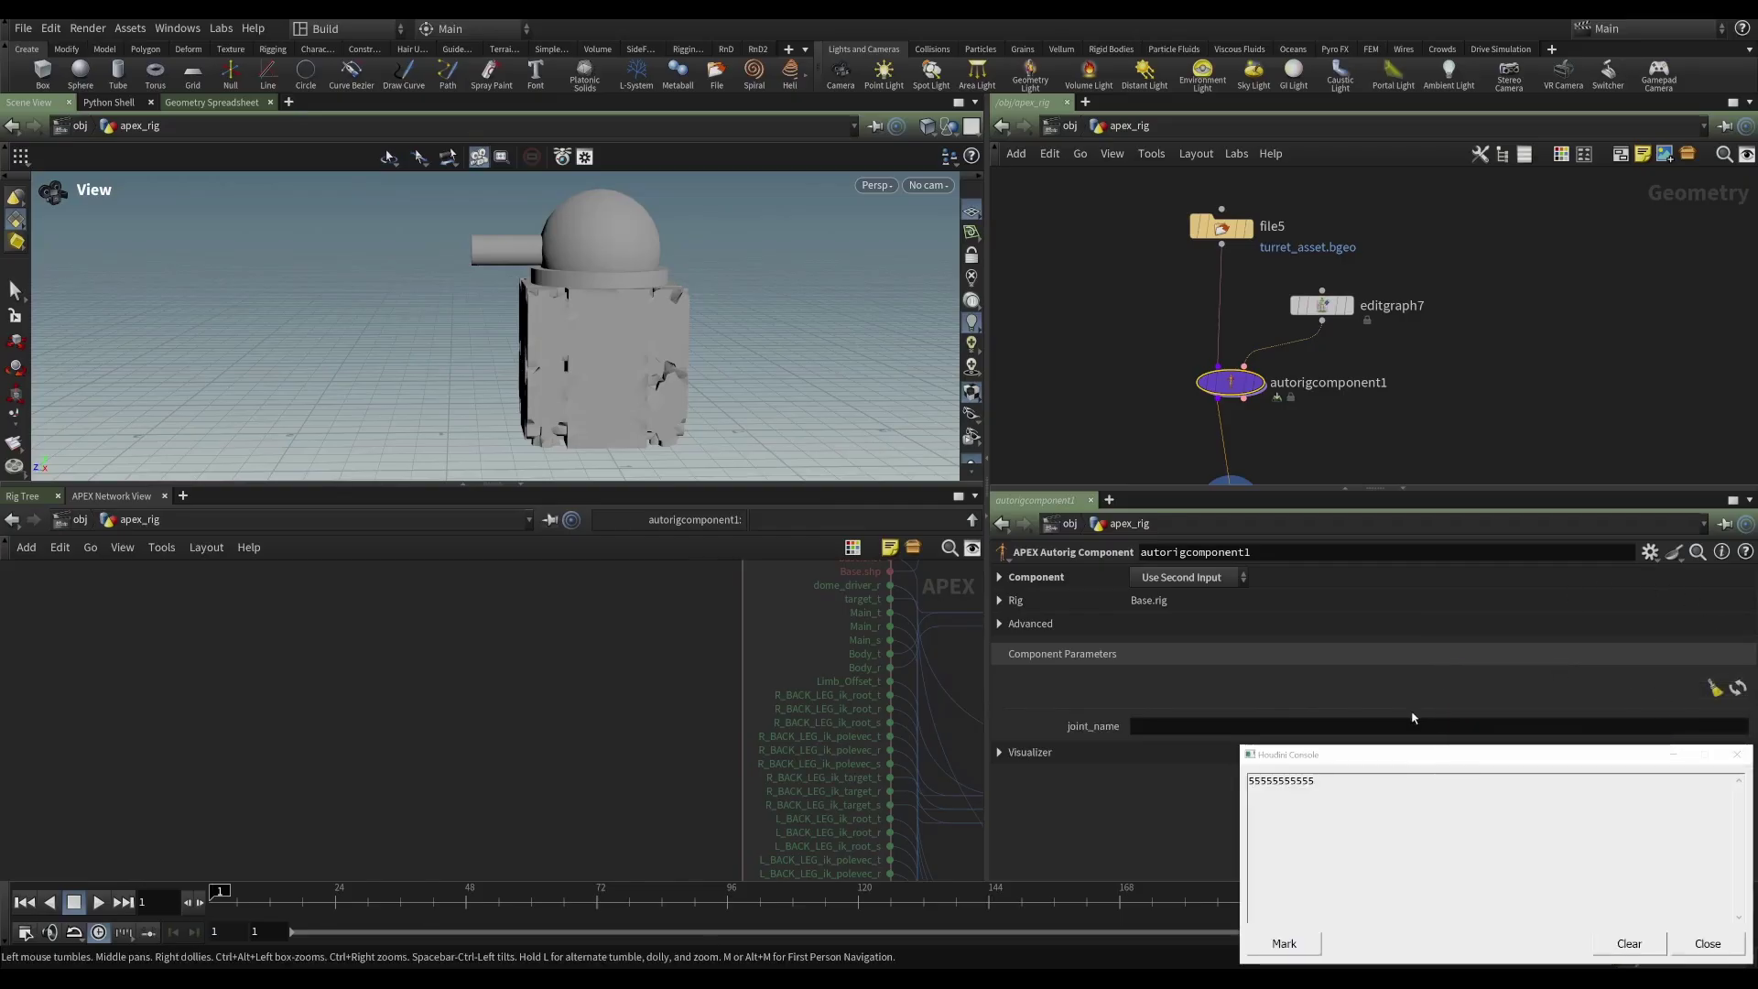
click(1678, 944)
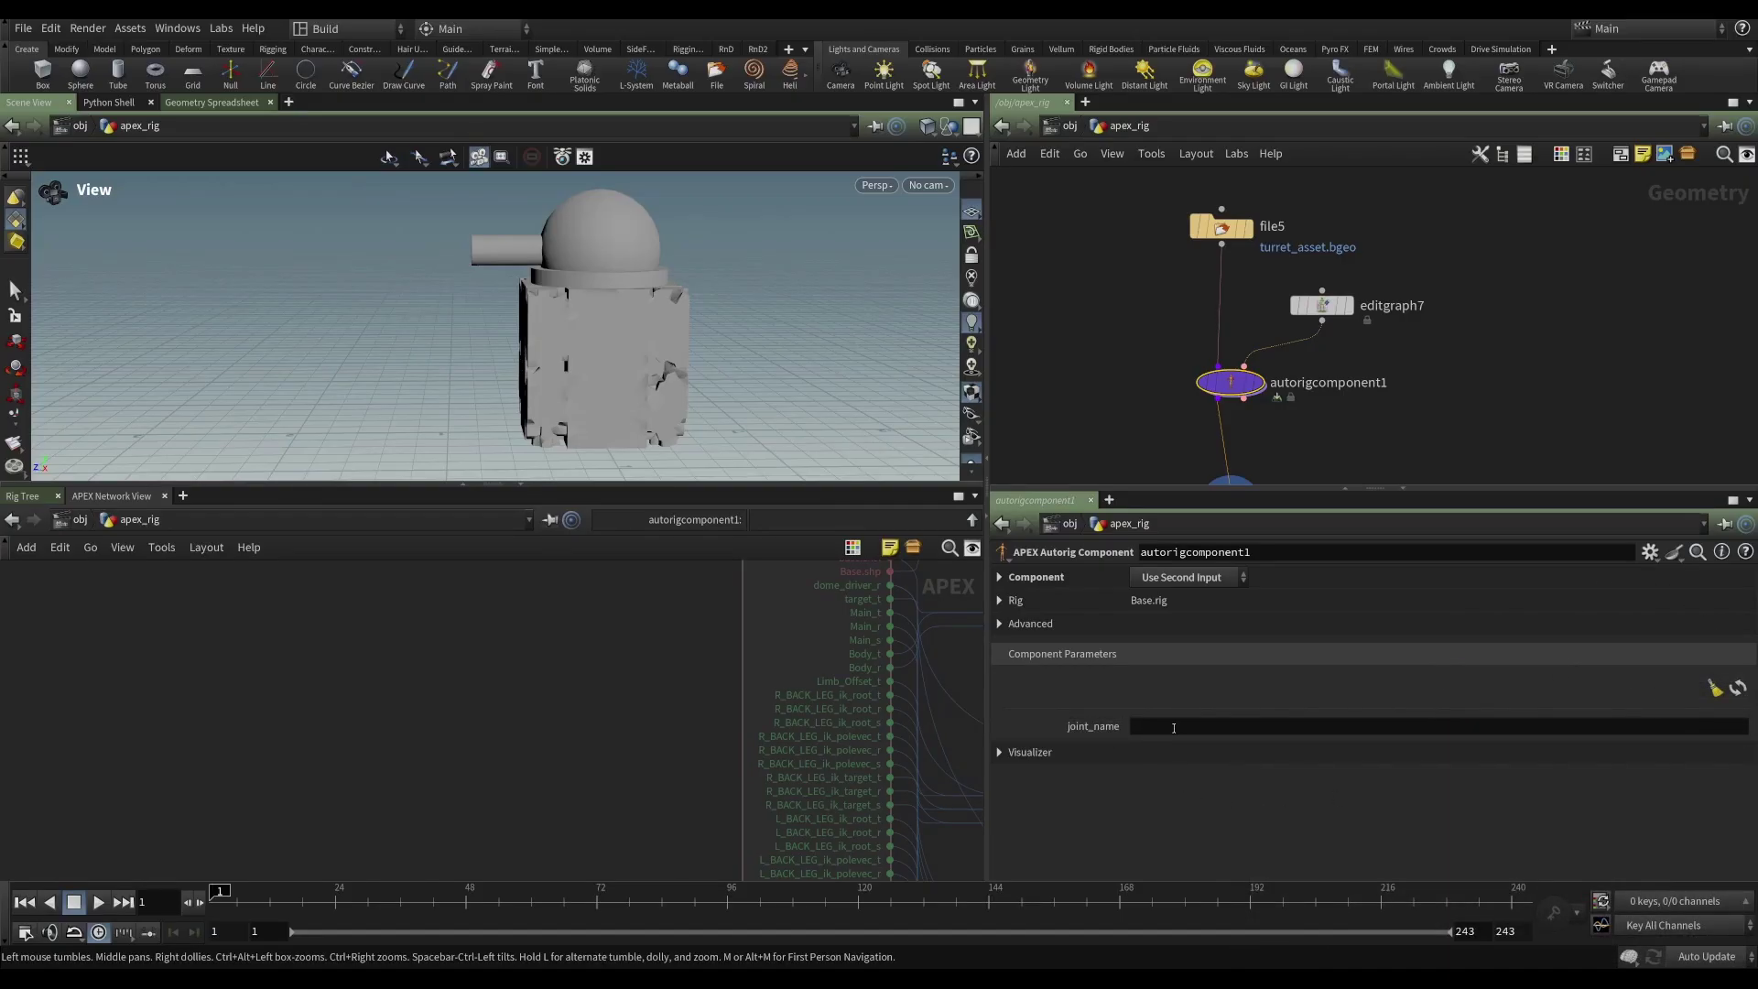
- Set autorigcomponent1's joint_name parameter to barrel_root
click(1173, 728)
text(barrel)
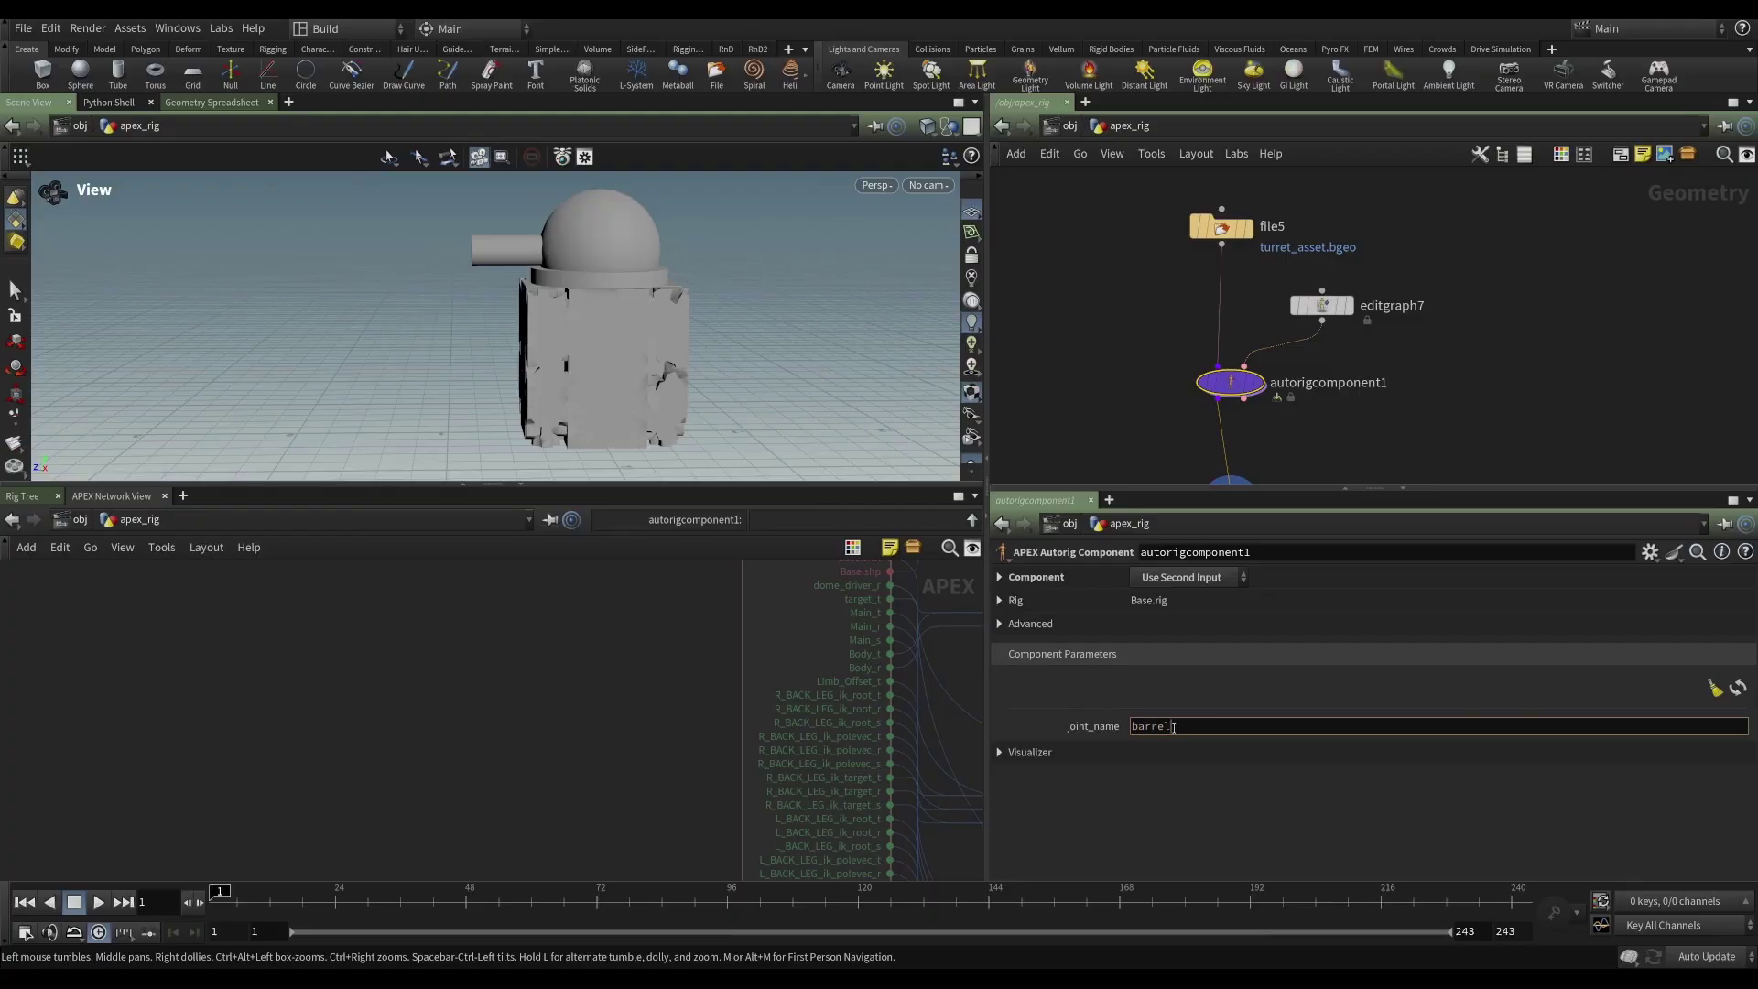
text(_root)
key(Return)
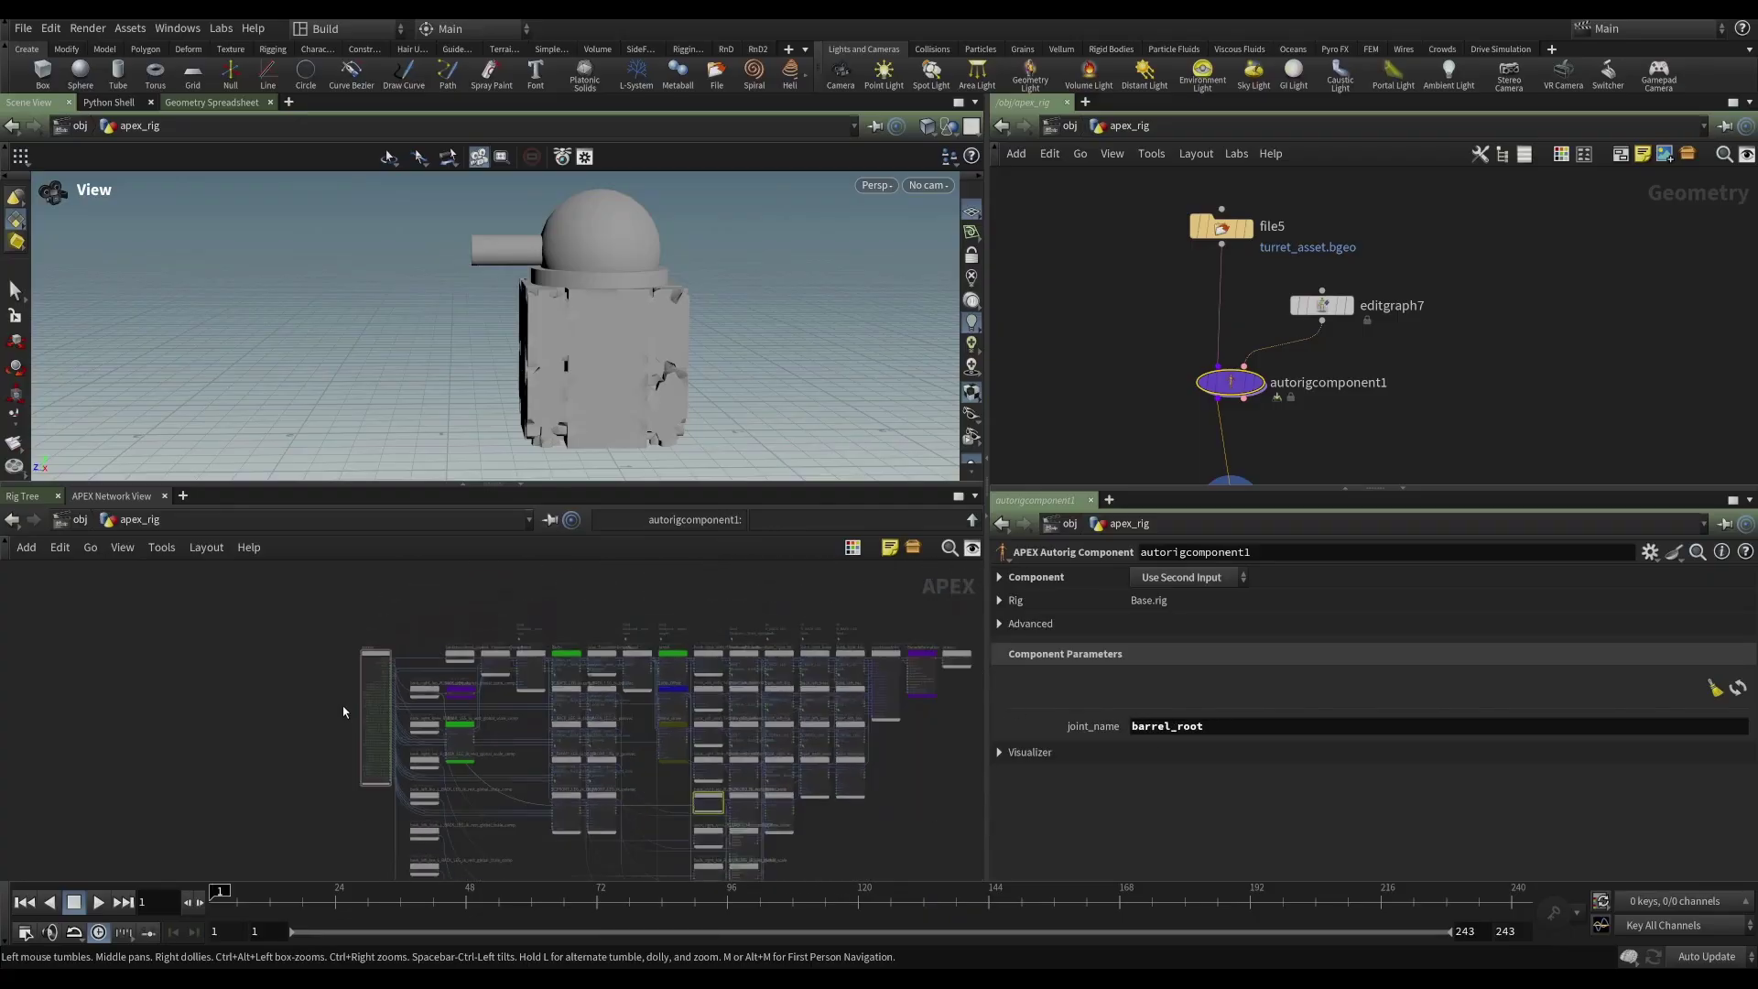
- Locate and select the barrel_root node in the component's rig graph
scroll(345, 711, up, 5)
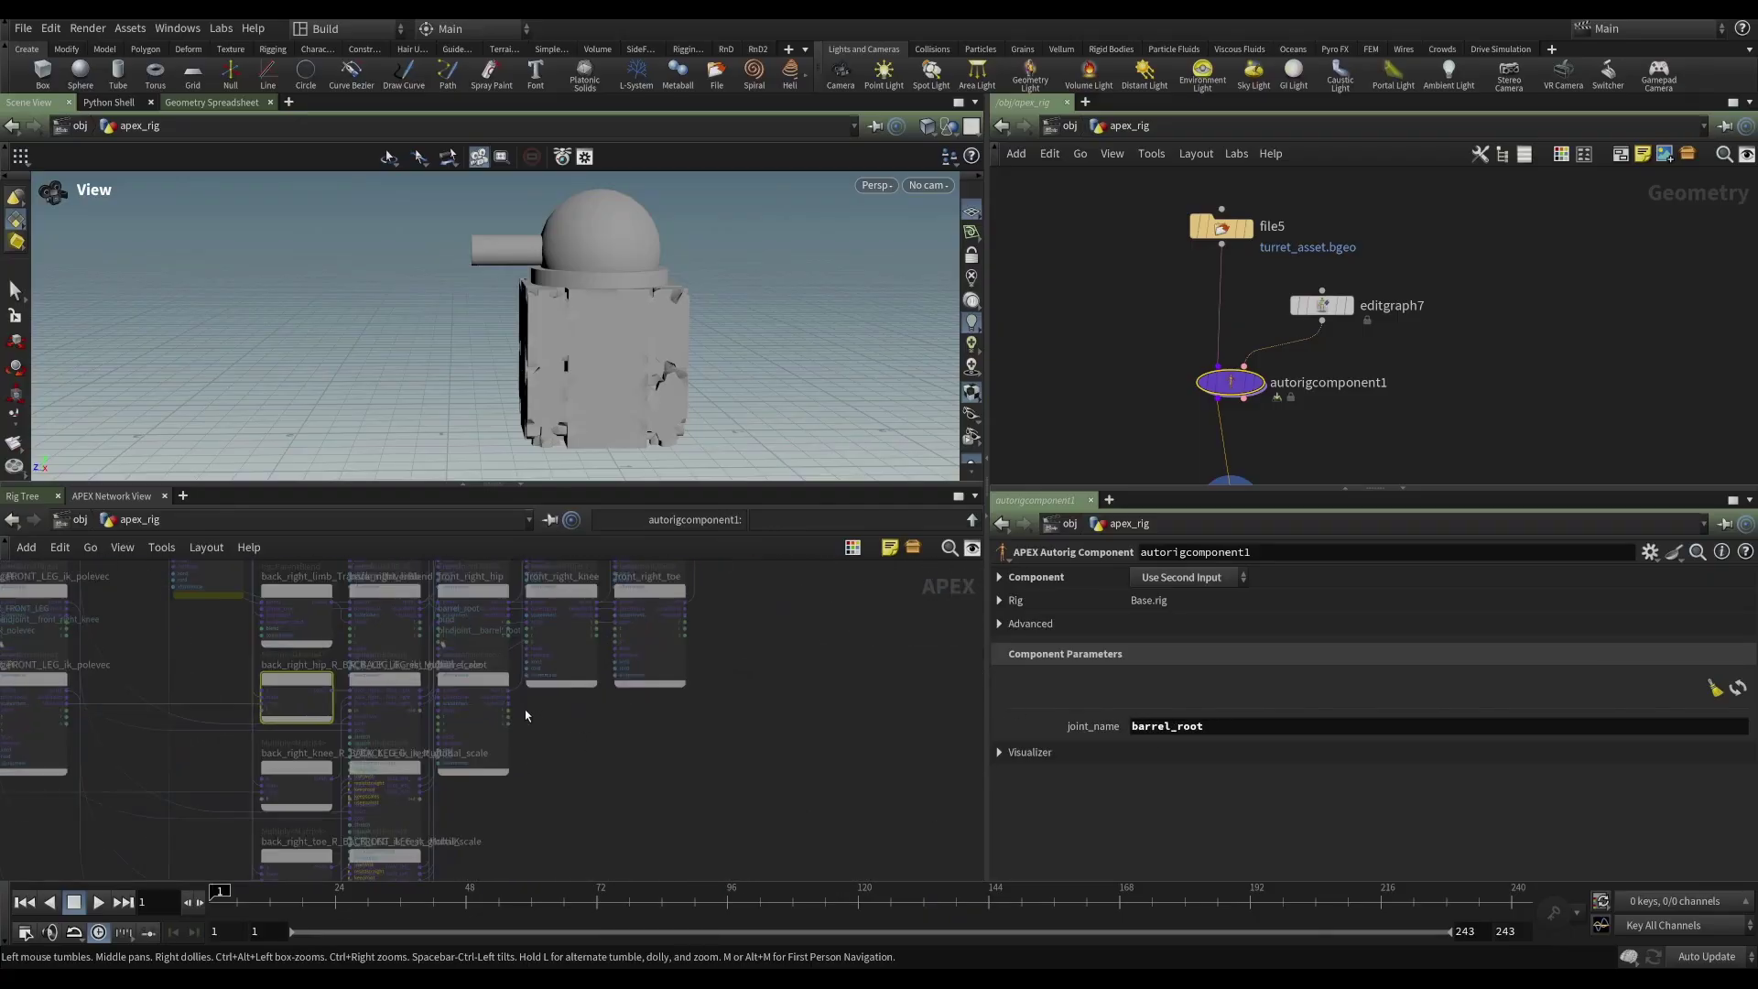
drag(498, 687, 833, 759)
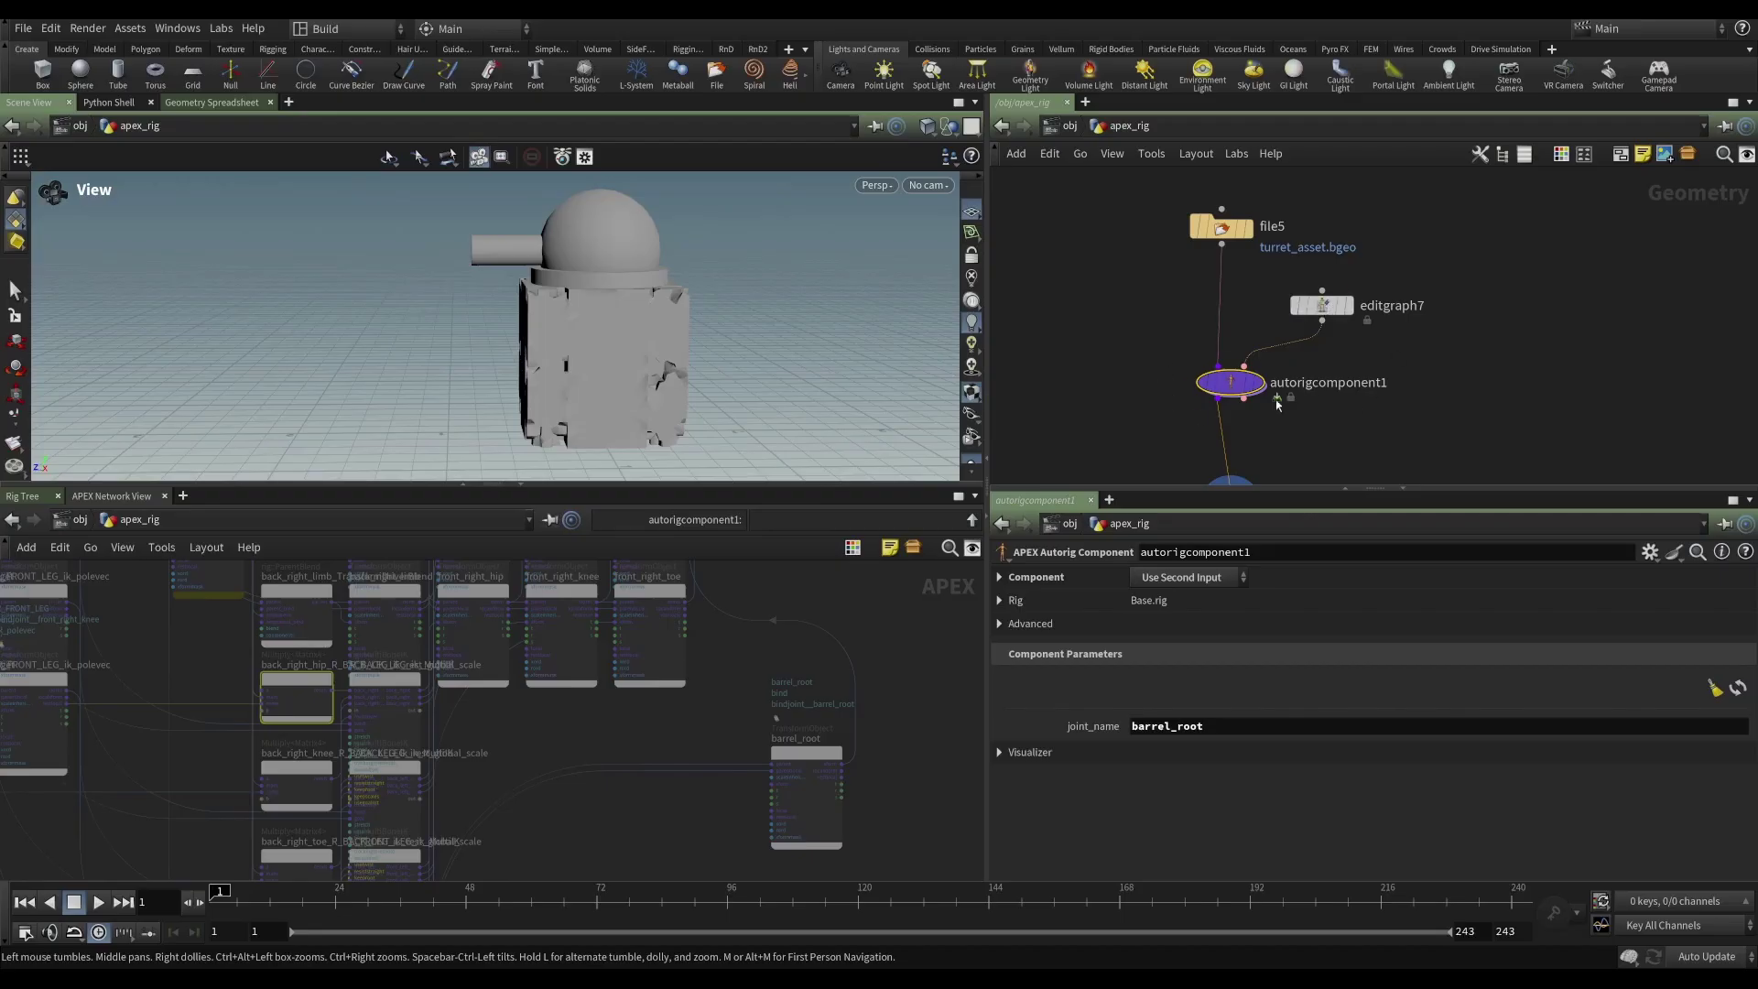
drag(707, 718, 851, 819)
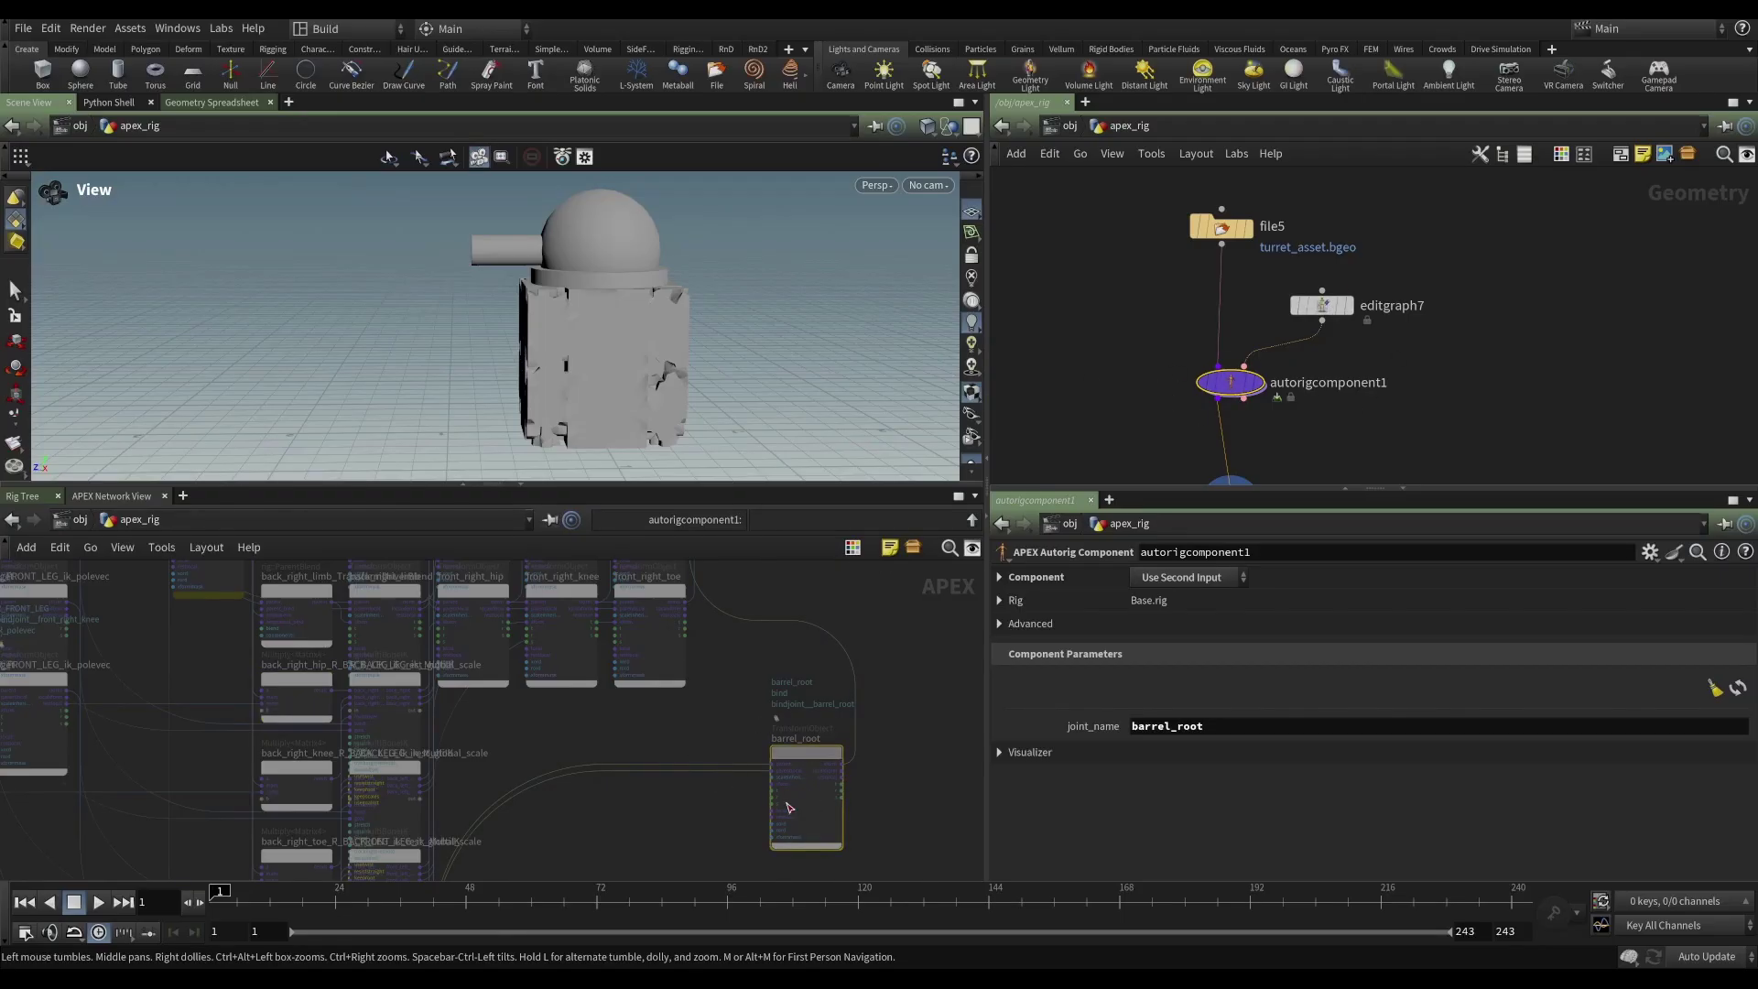
scroll(776, 818, up, 4)
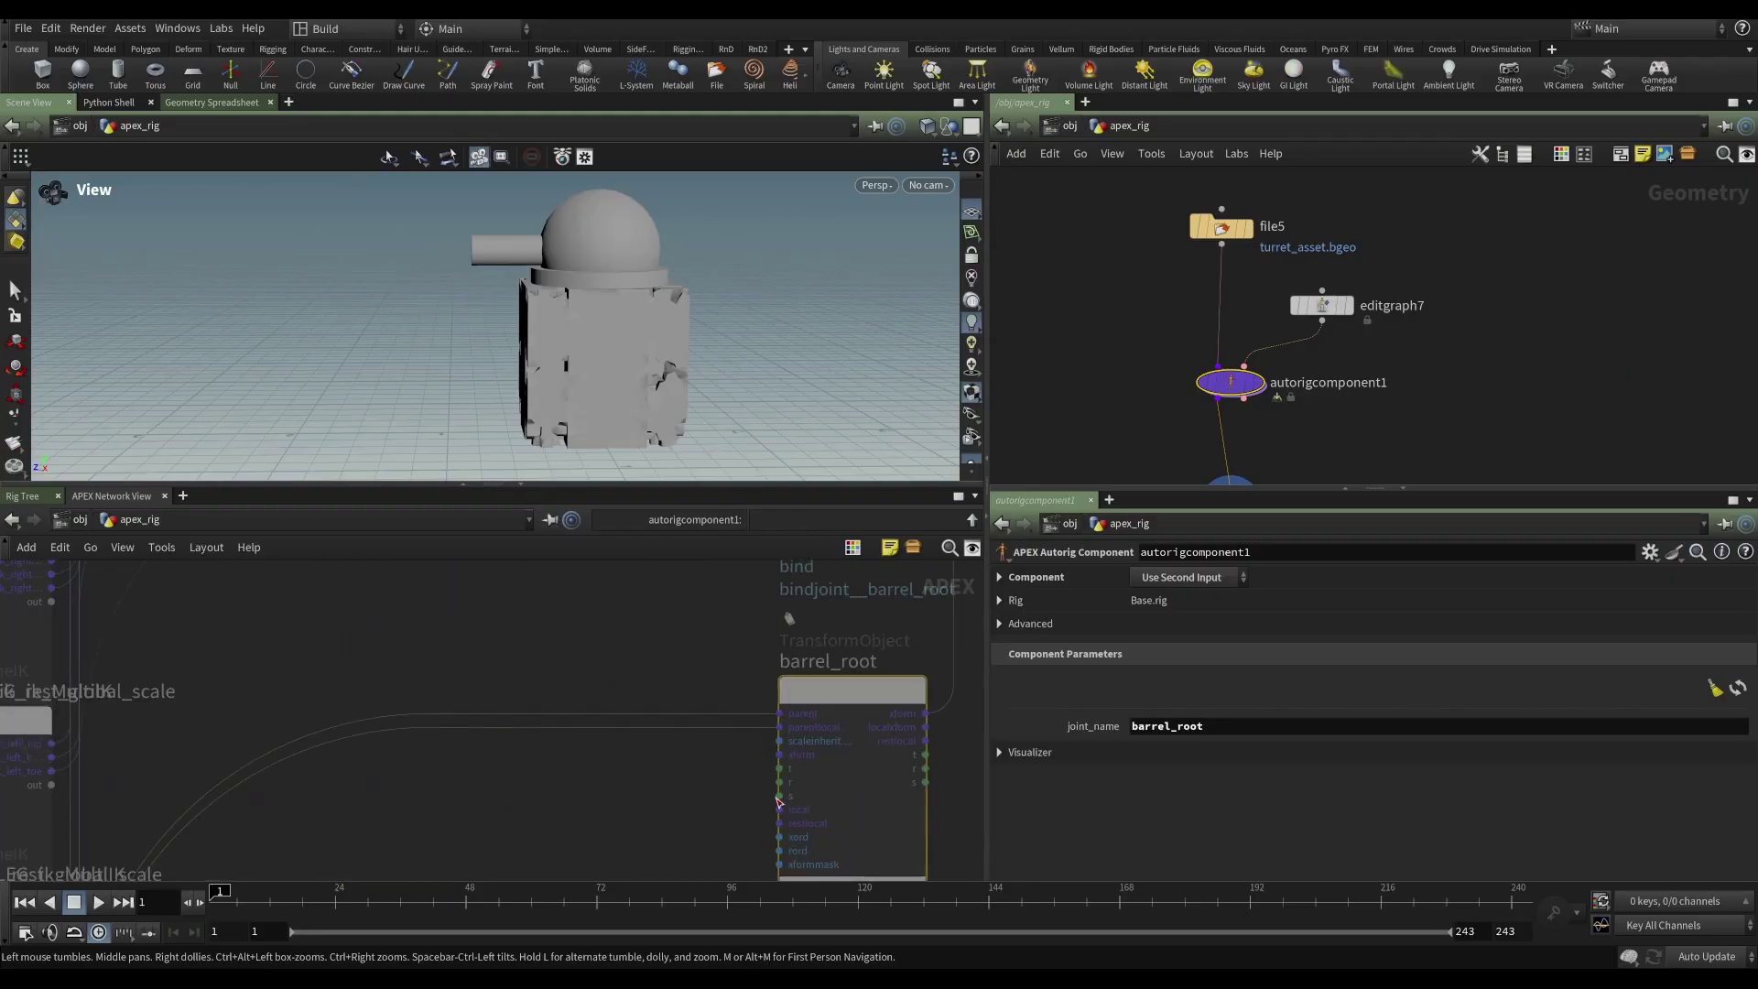
scroll(776, 802, down, 10)
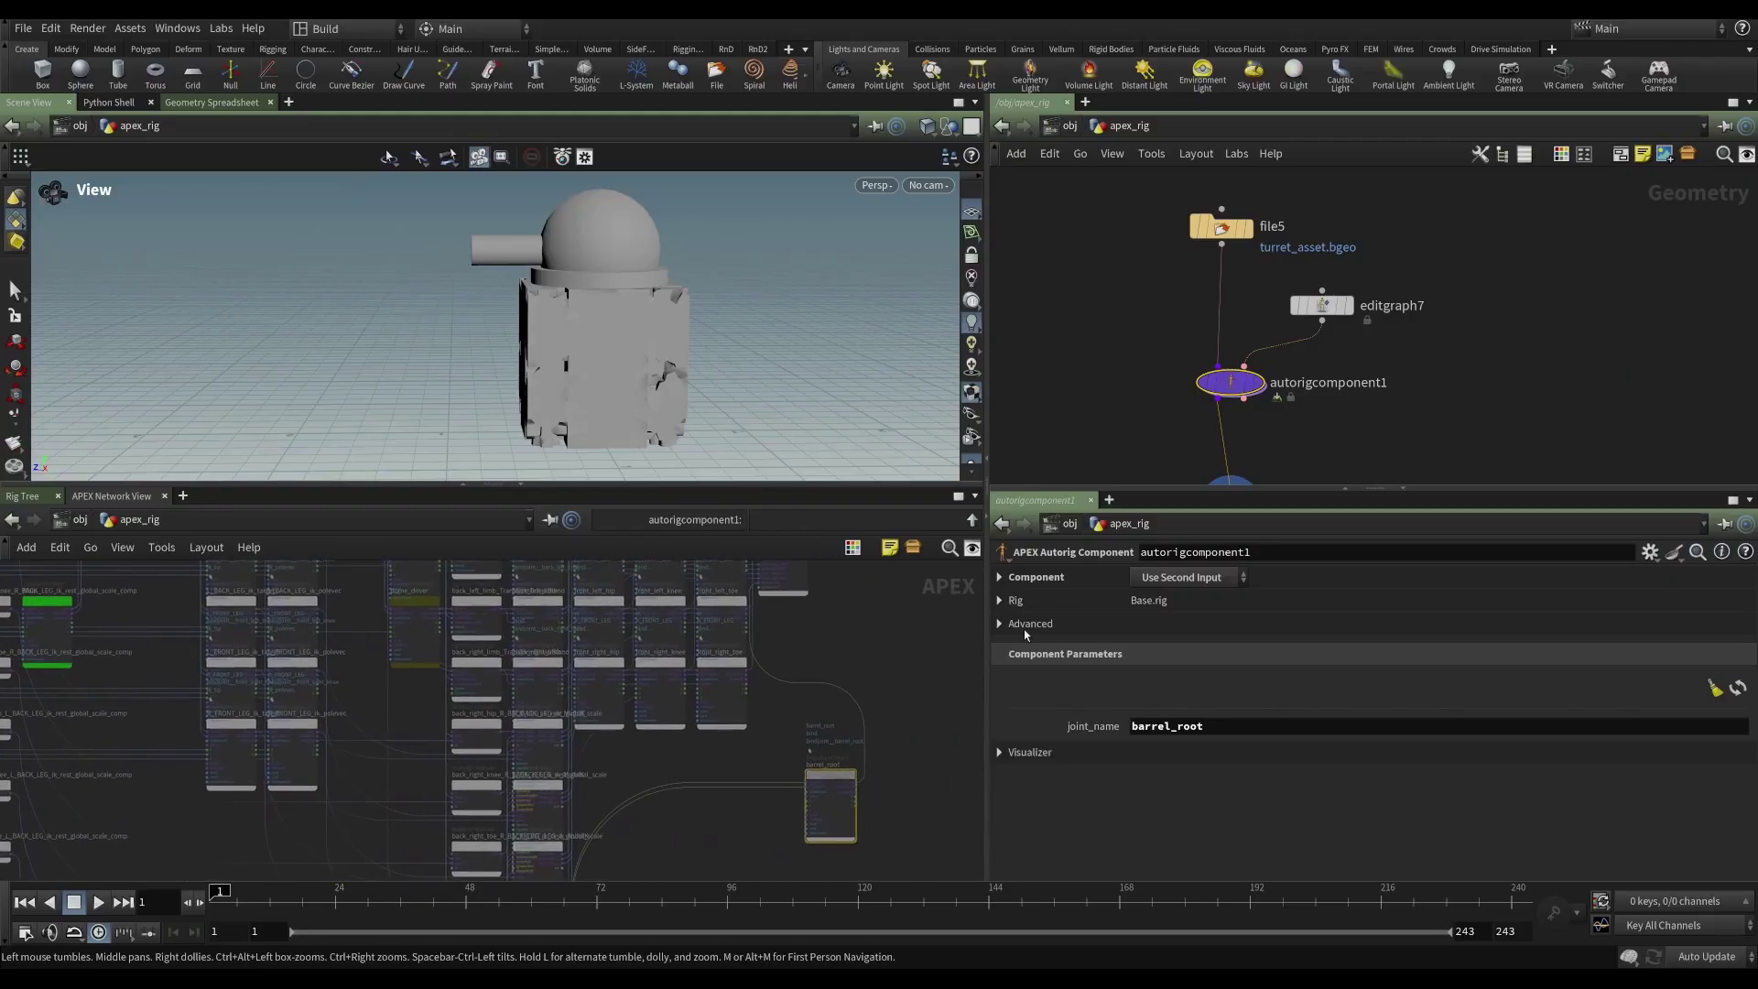
click(1320, 305)
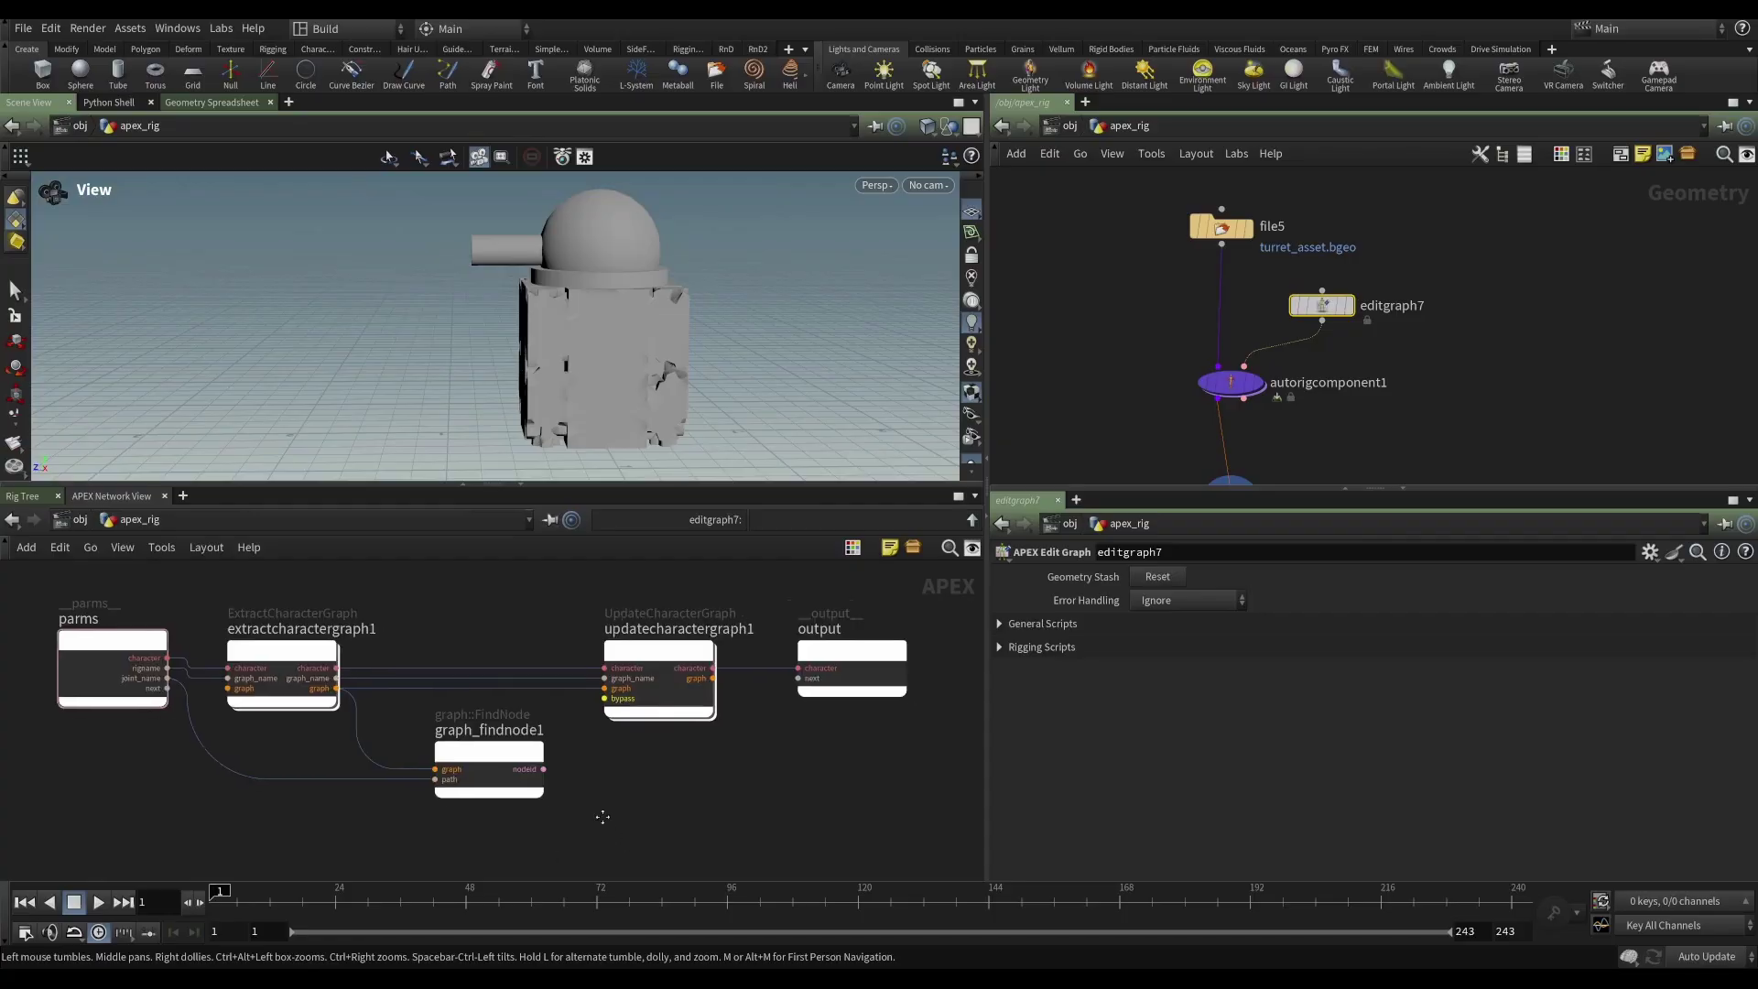
drag(508, 732, 469, 731)
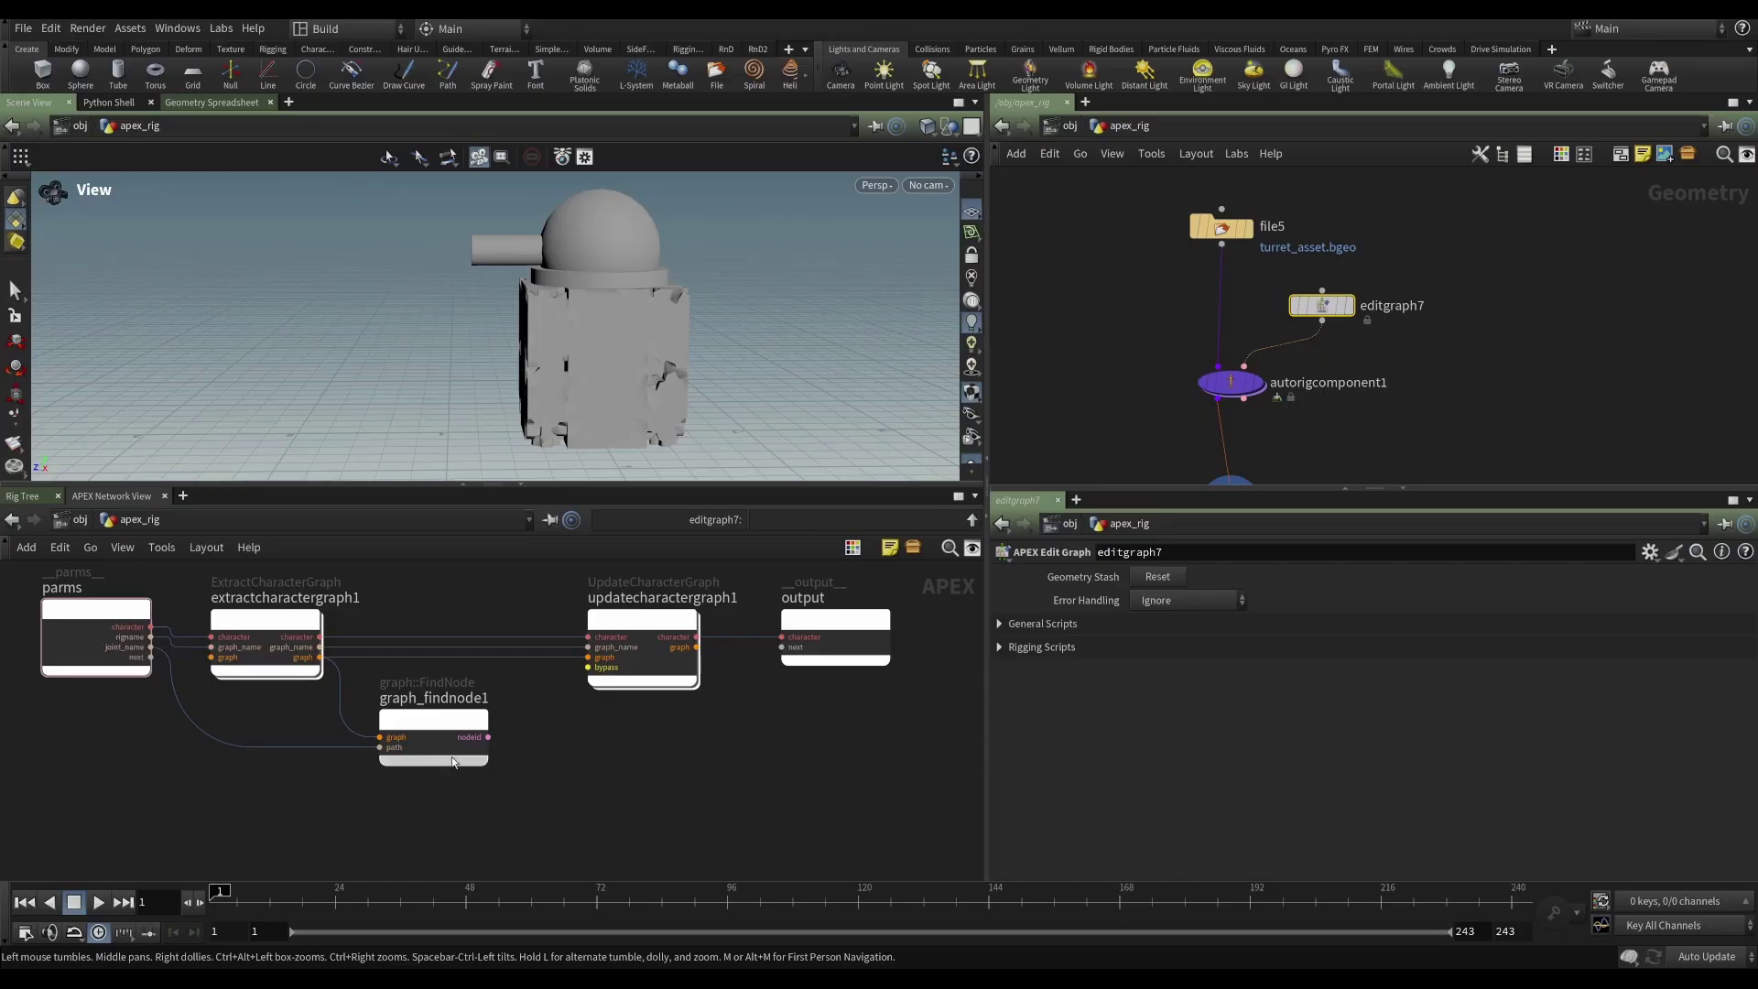
click(390, 712)
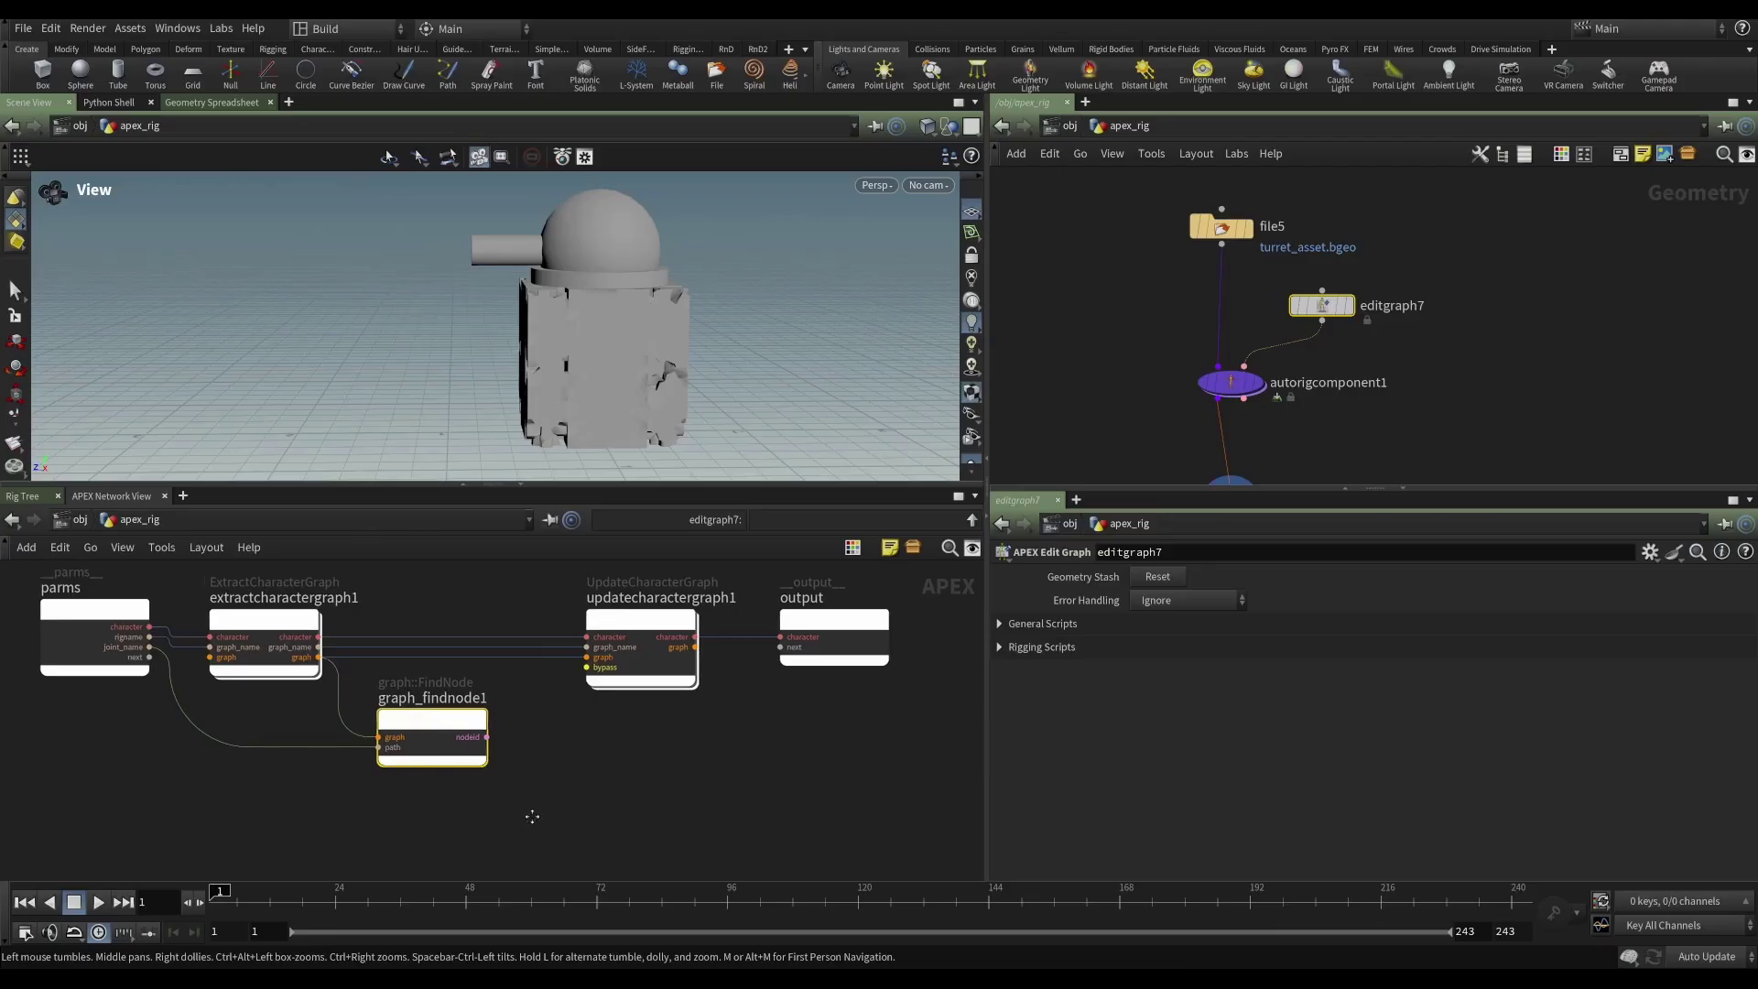
middle_drag(522, 813, 499, 804)
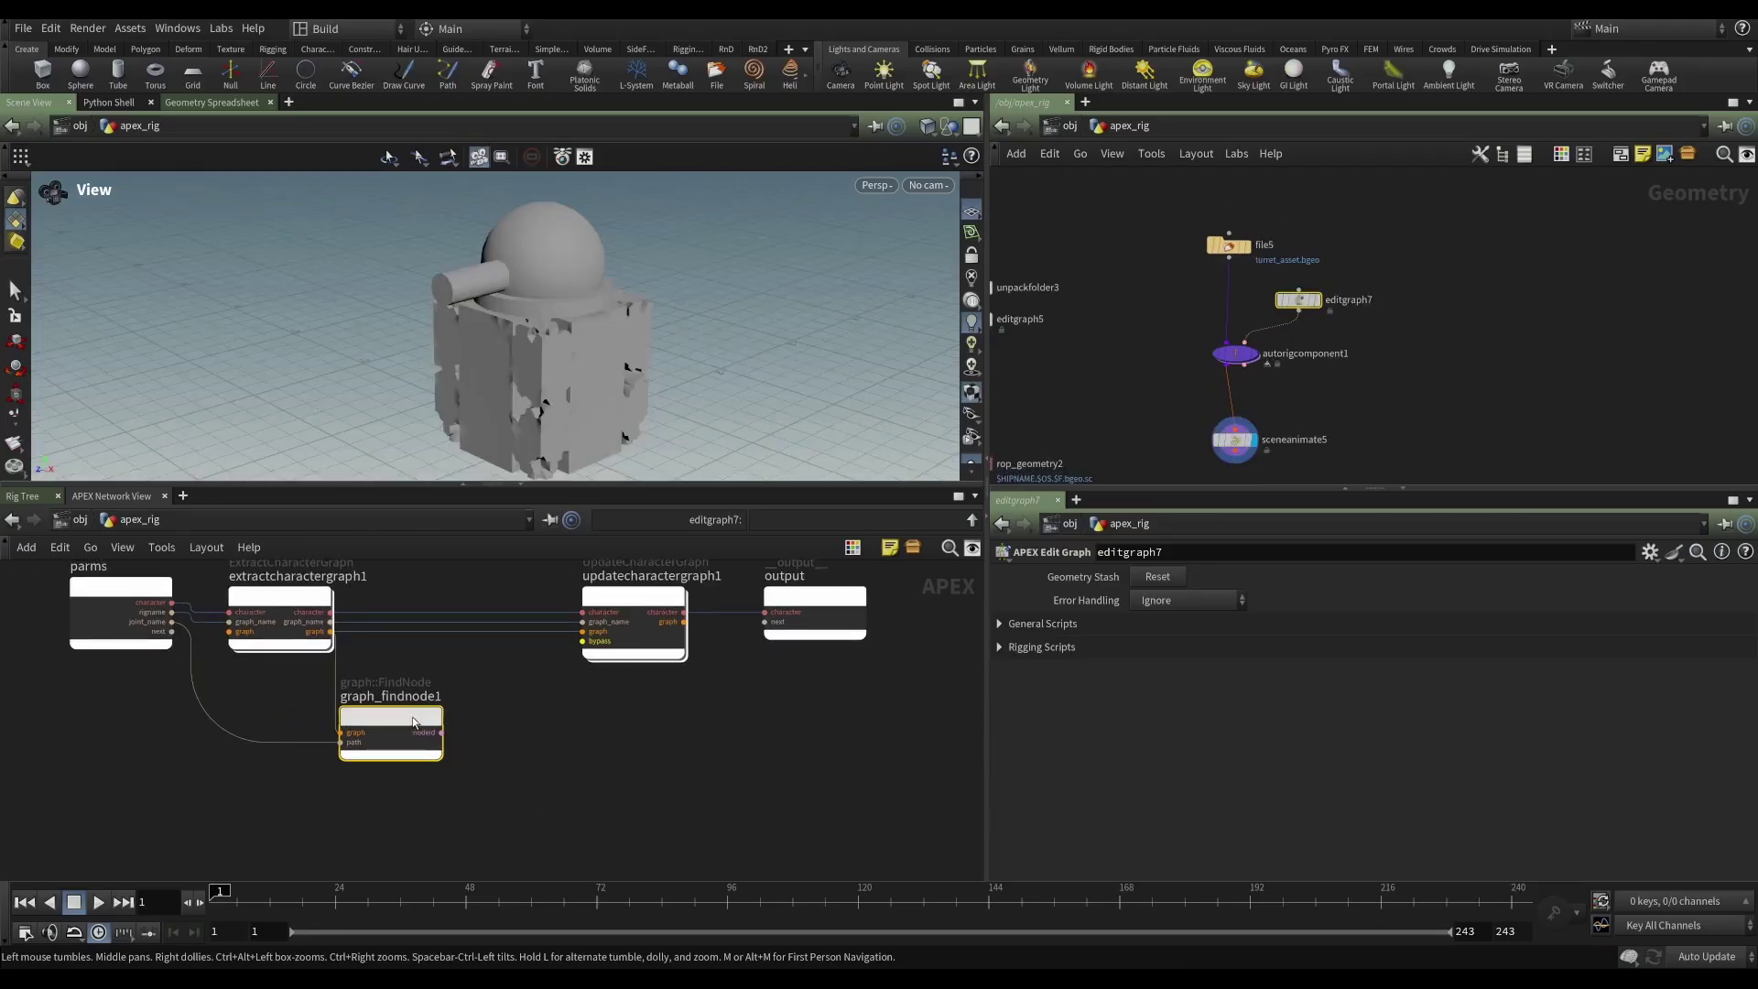
click(494, 723)
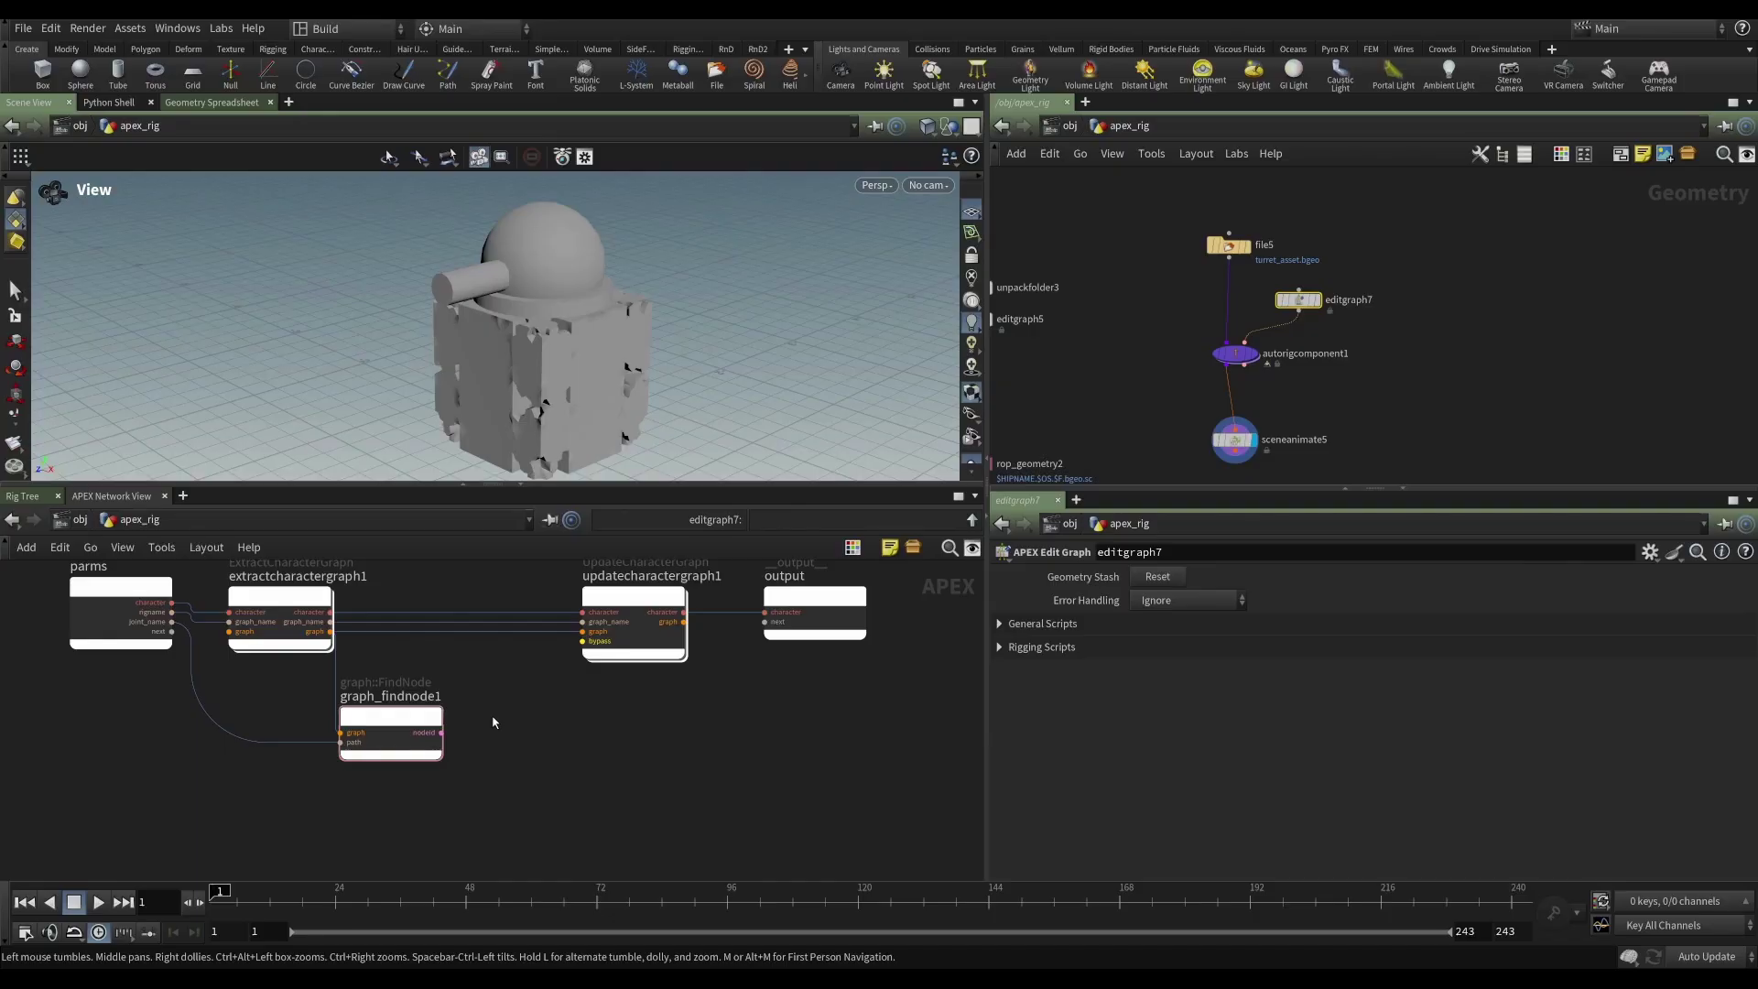
- Add a graph::FindPort node and feed it extractcharactergraph1's graph
key(Tab)
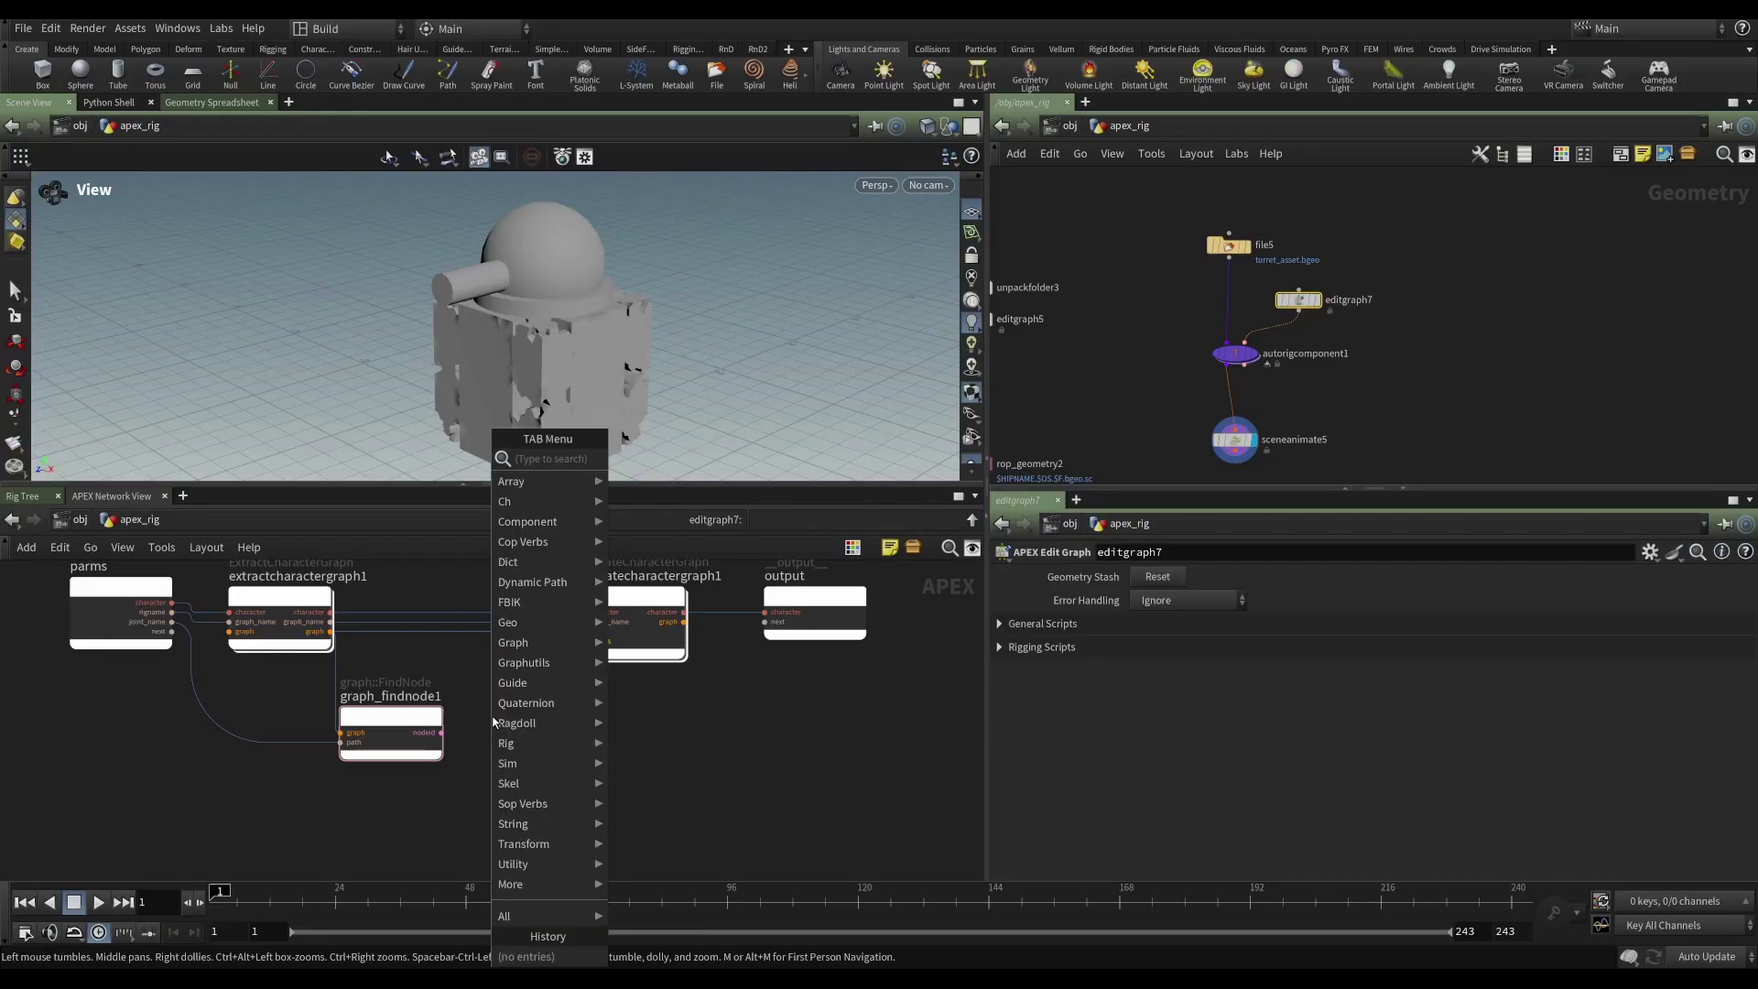
text(find)
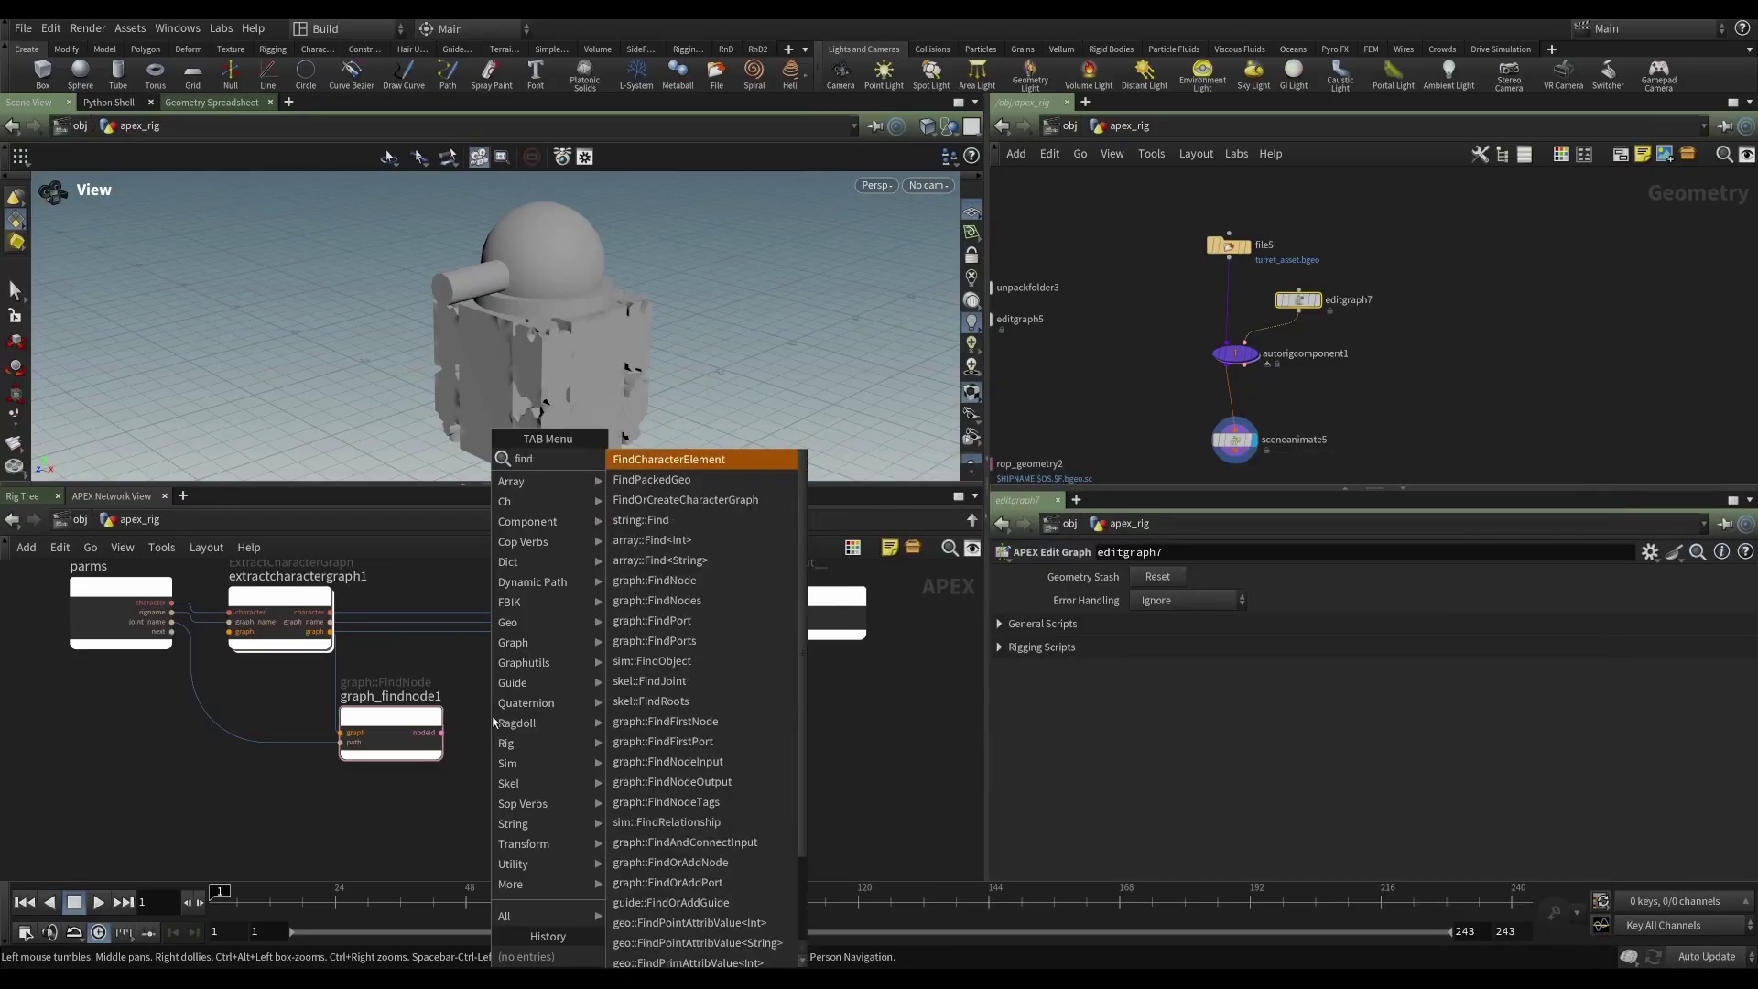
text(po)
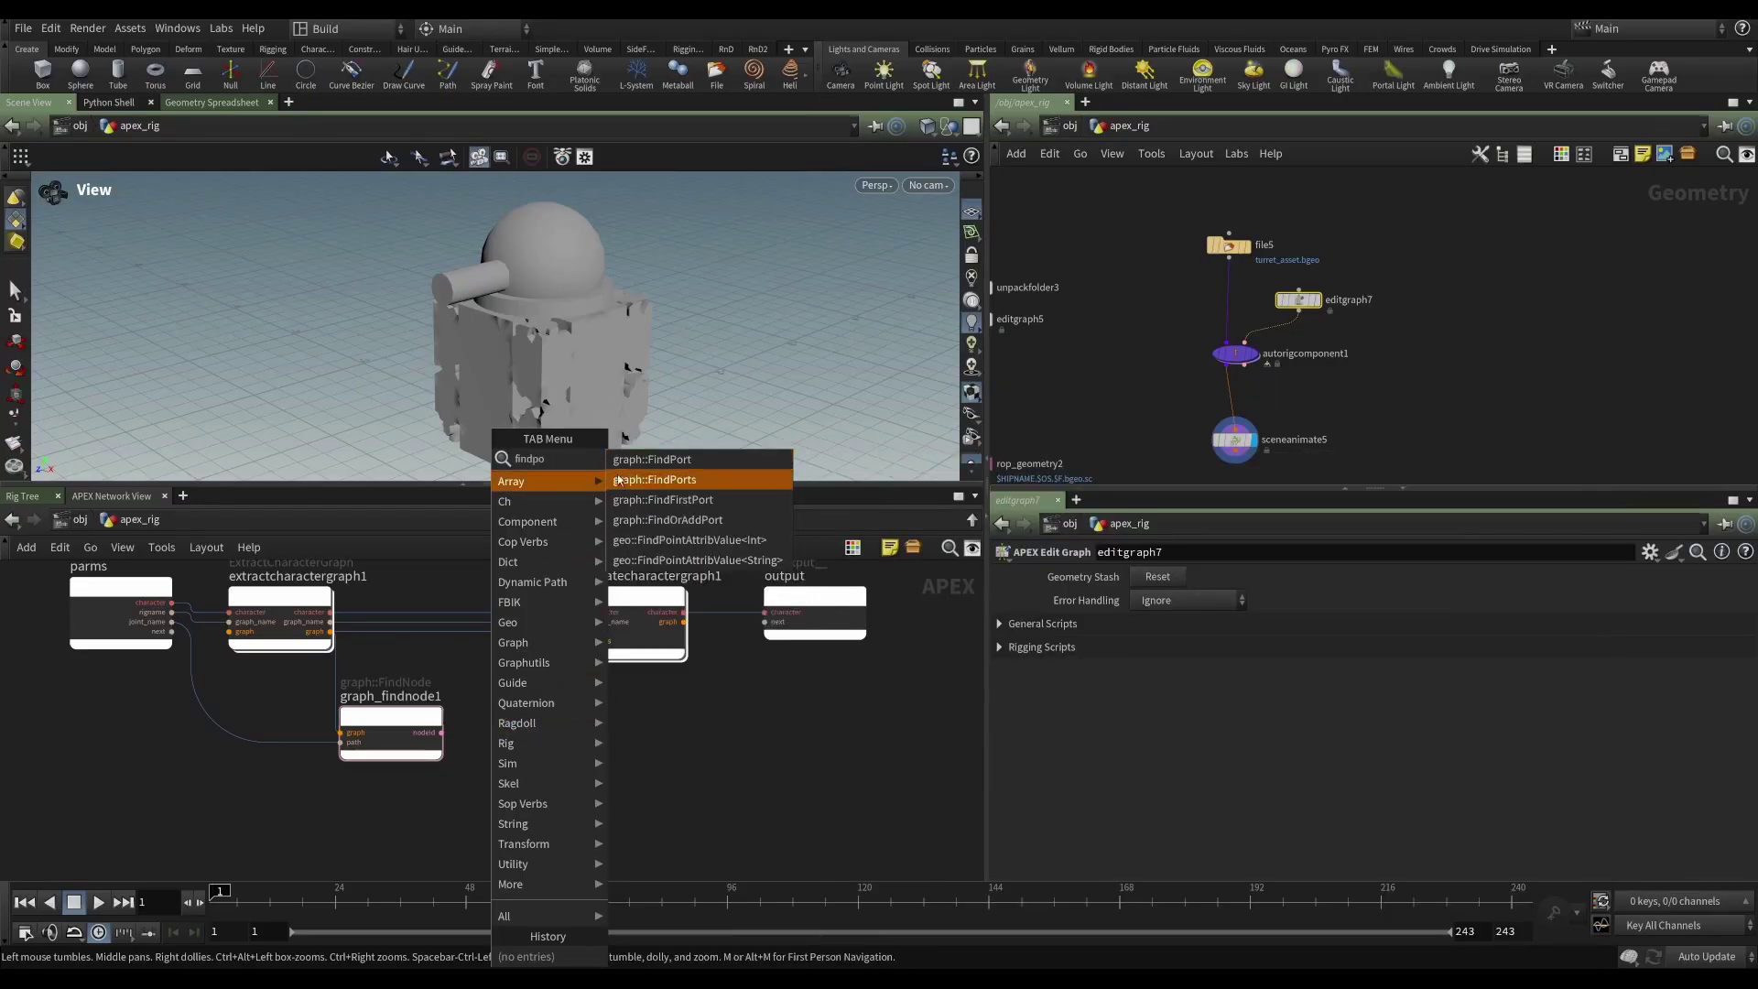
click(666, 460)
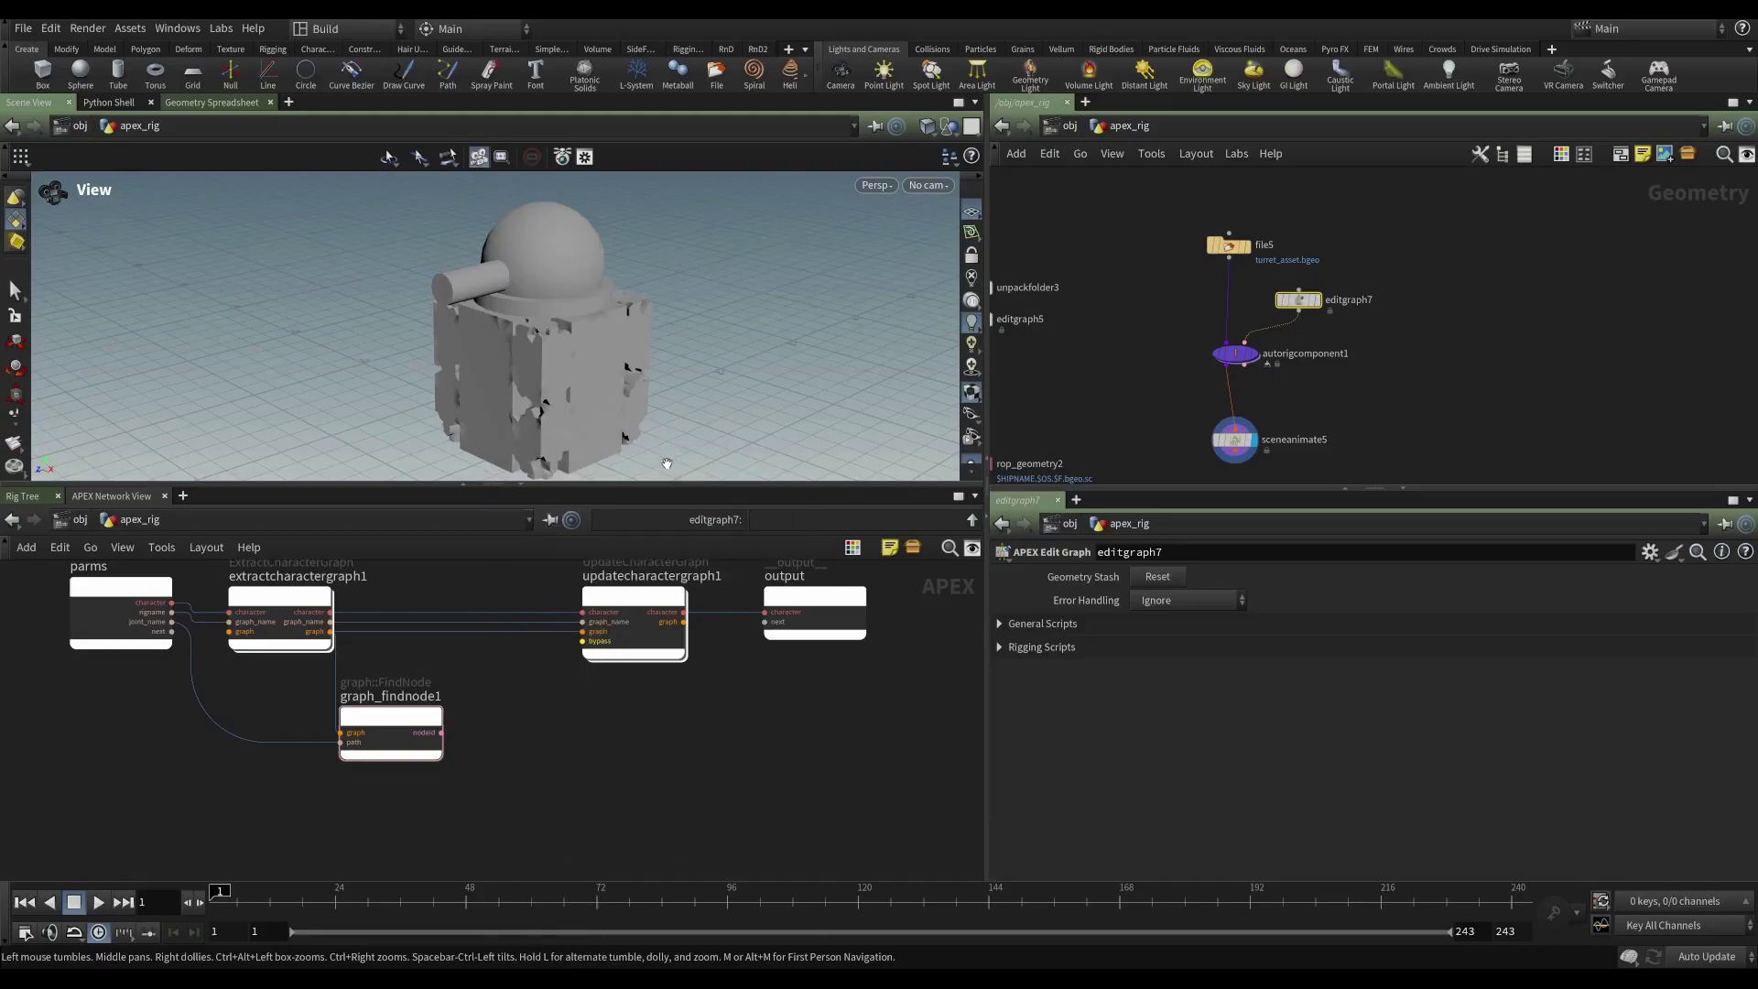
click(556, 720)
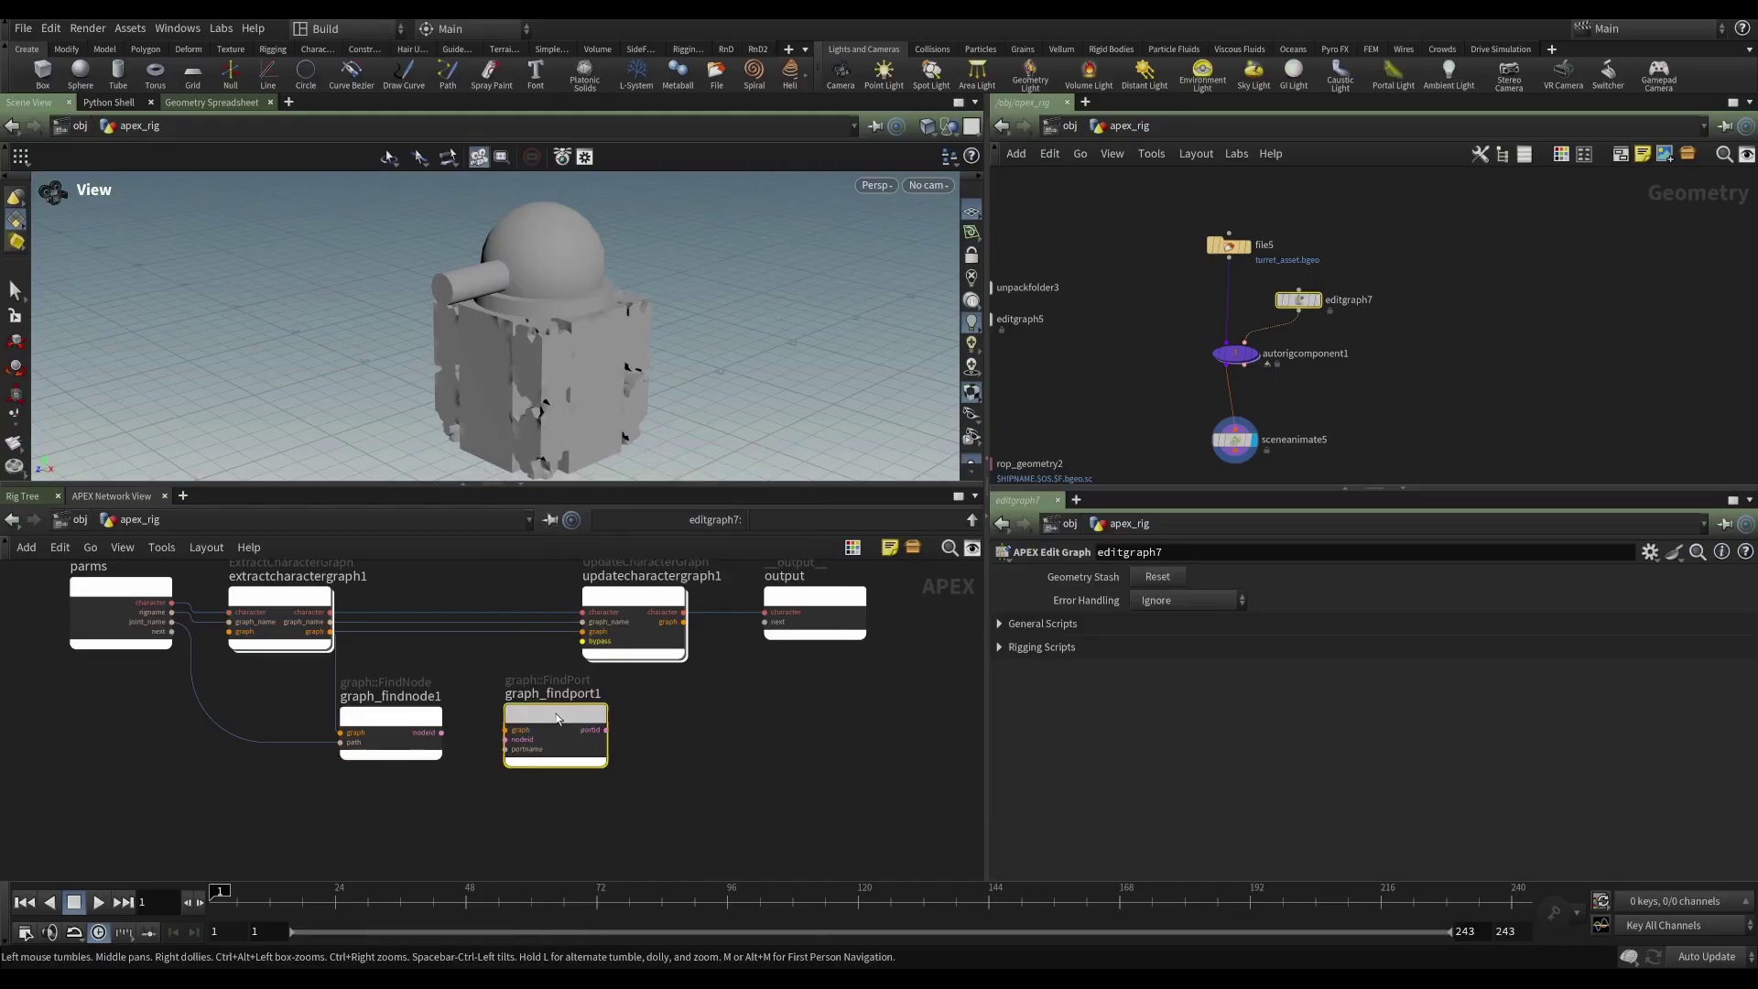
scroll(482, 821, up, 3)
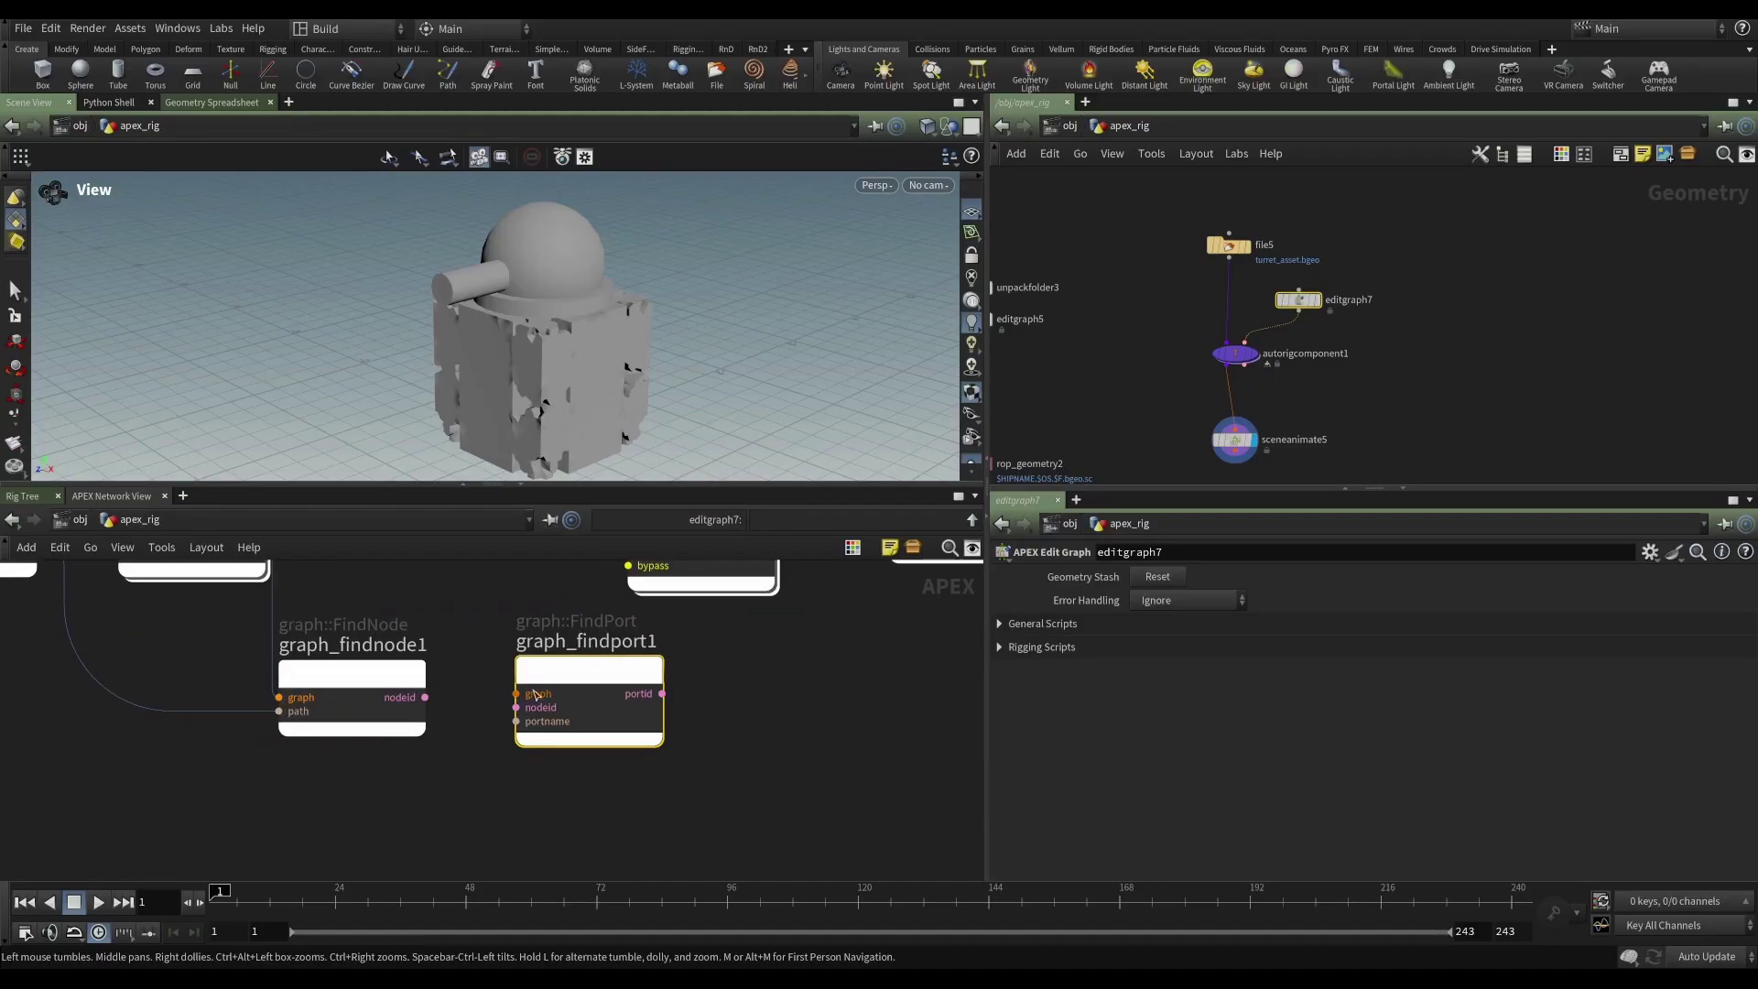
drag(516, 694, 366, 644)
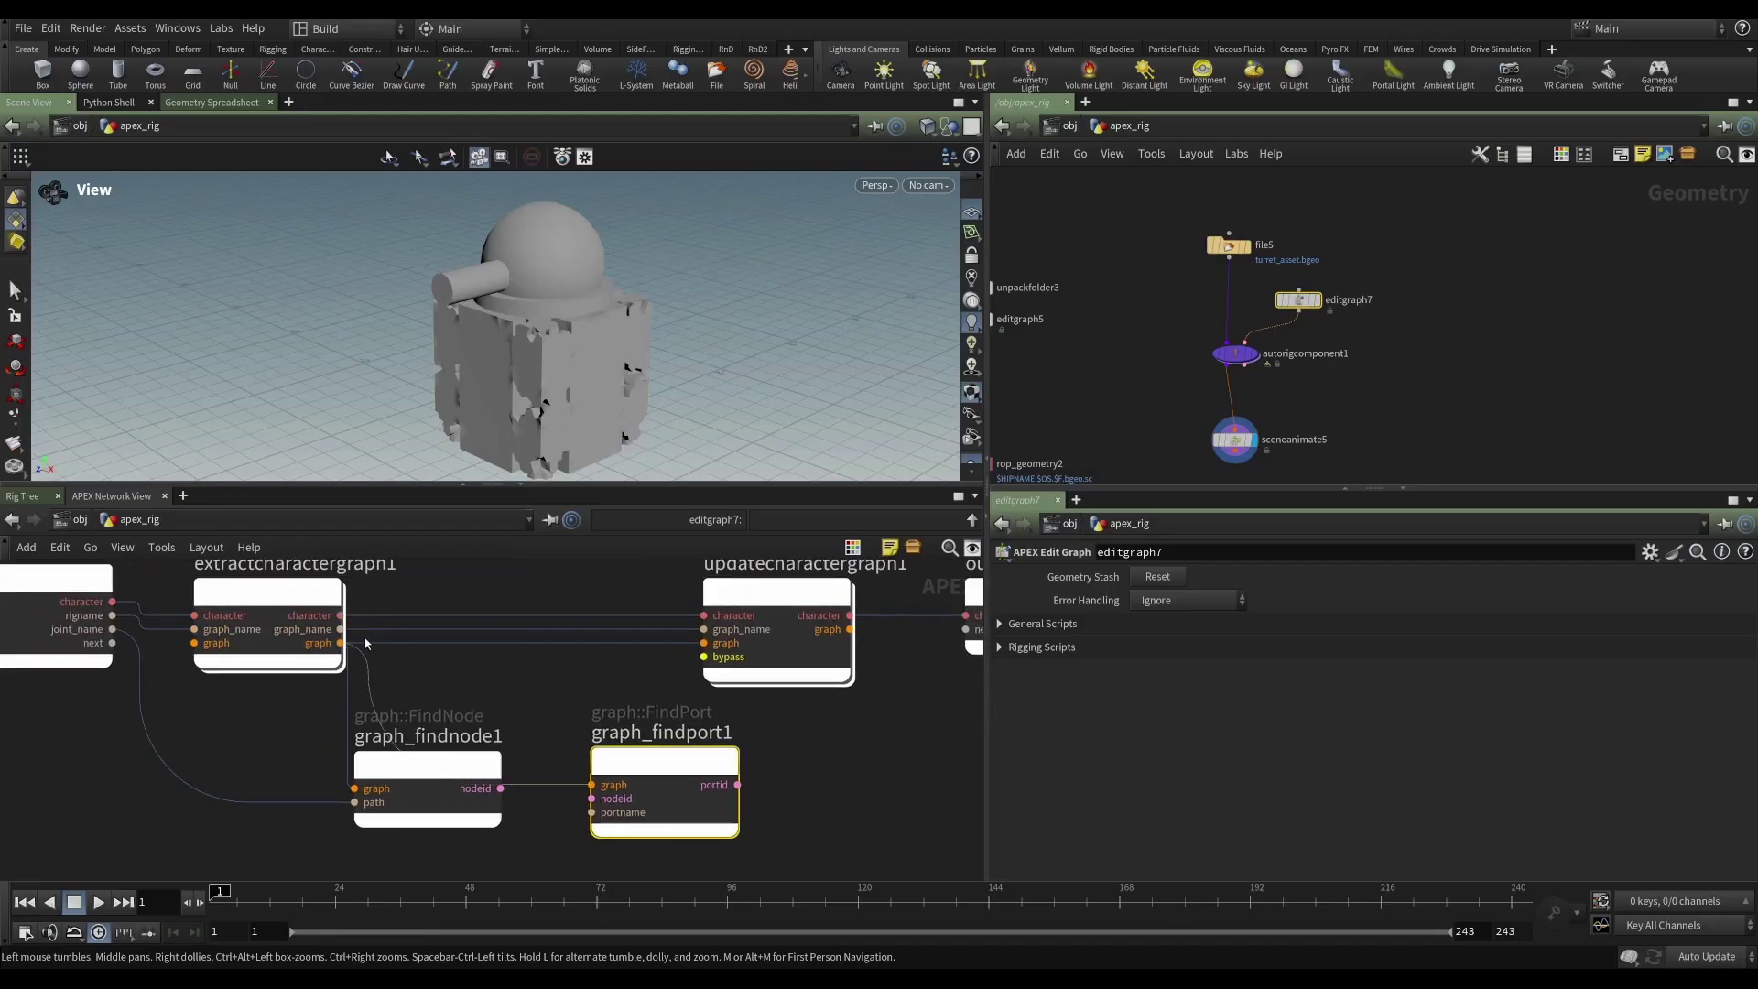
- Connect graph_findnode1's node id into graph_findport1's nodeid input
middle_drag(504, 722, 498, 666)
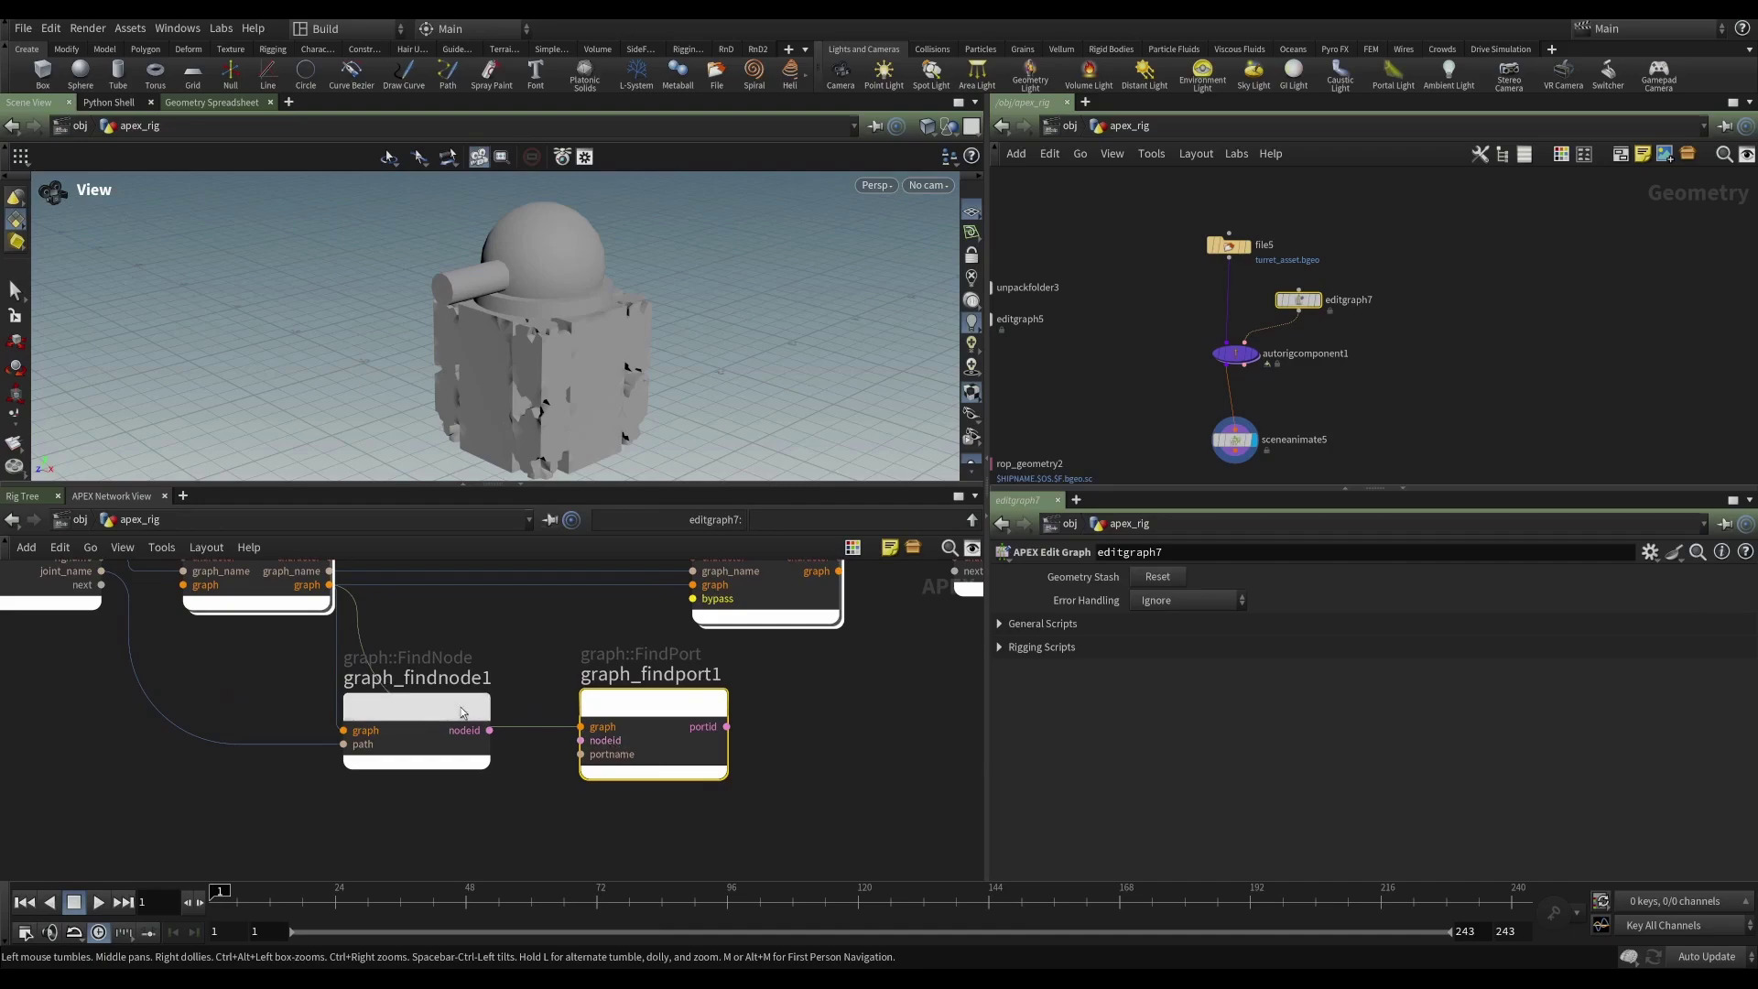
drag(463, 718, 418, 729)
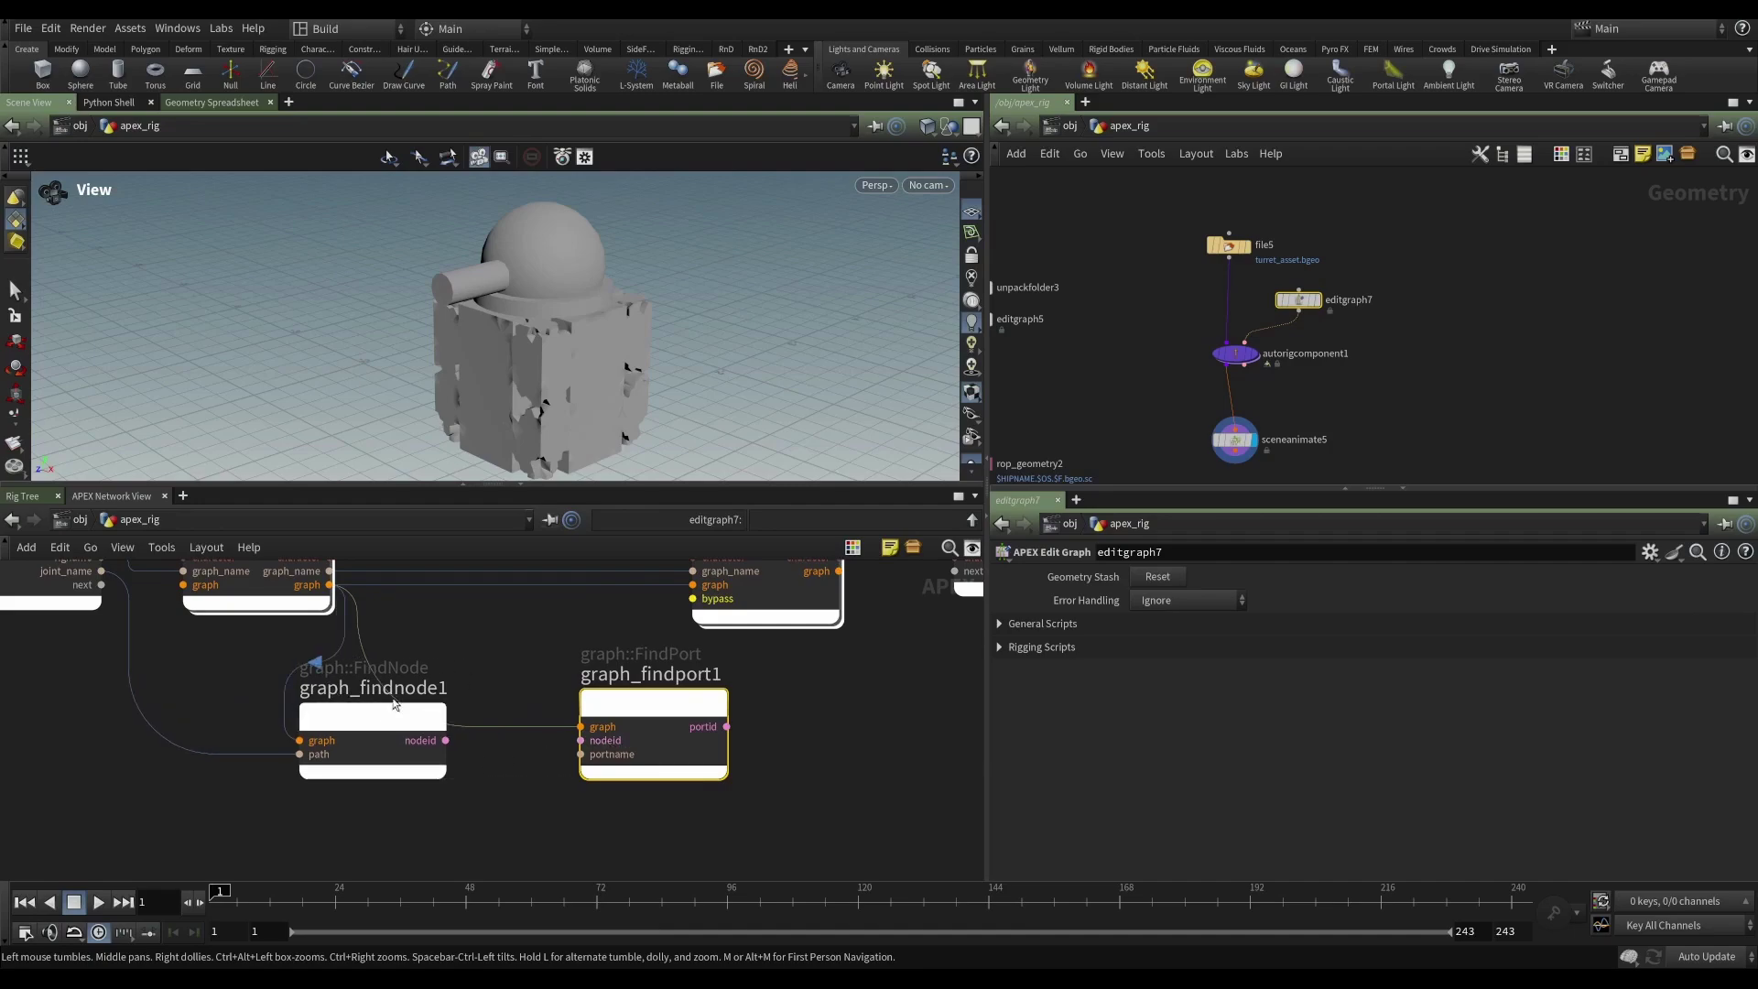
drag(446, 740, 580, 741)
middle_drag(685, 823, 578, 845)
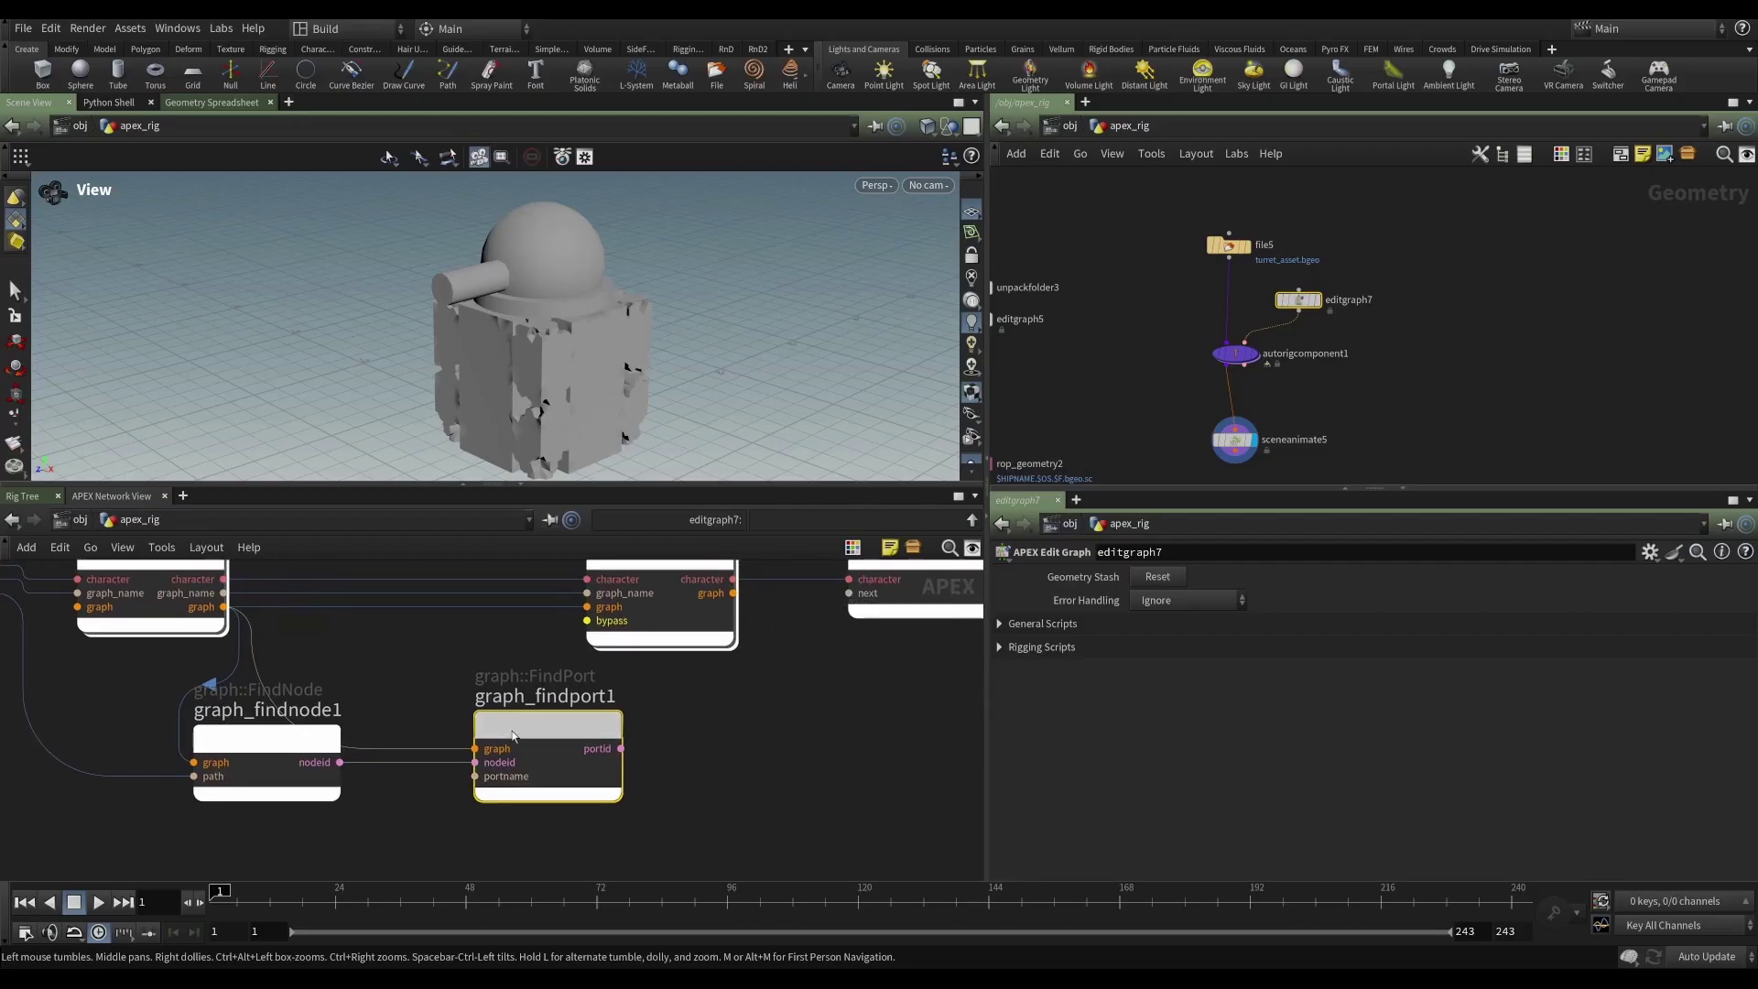
middle_drag(734, 804, 686, 800)
scroll(685, 800, down, 3)
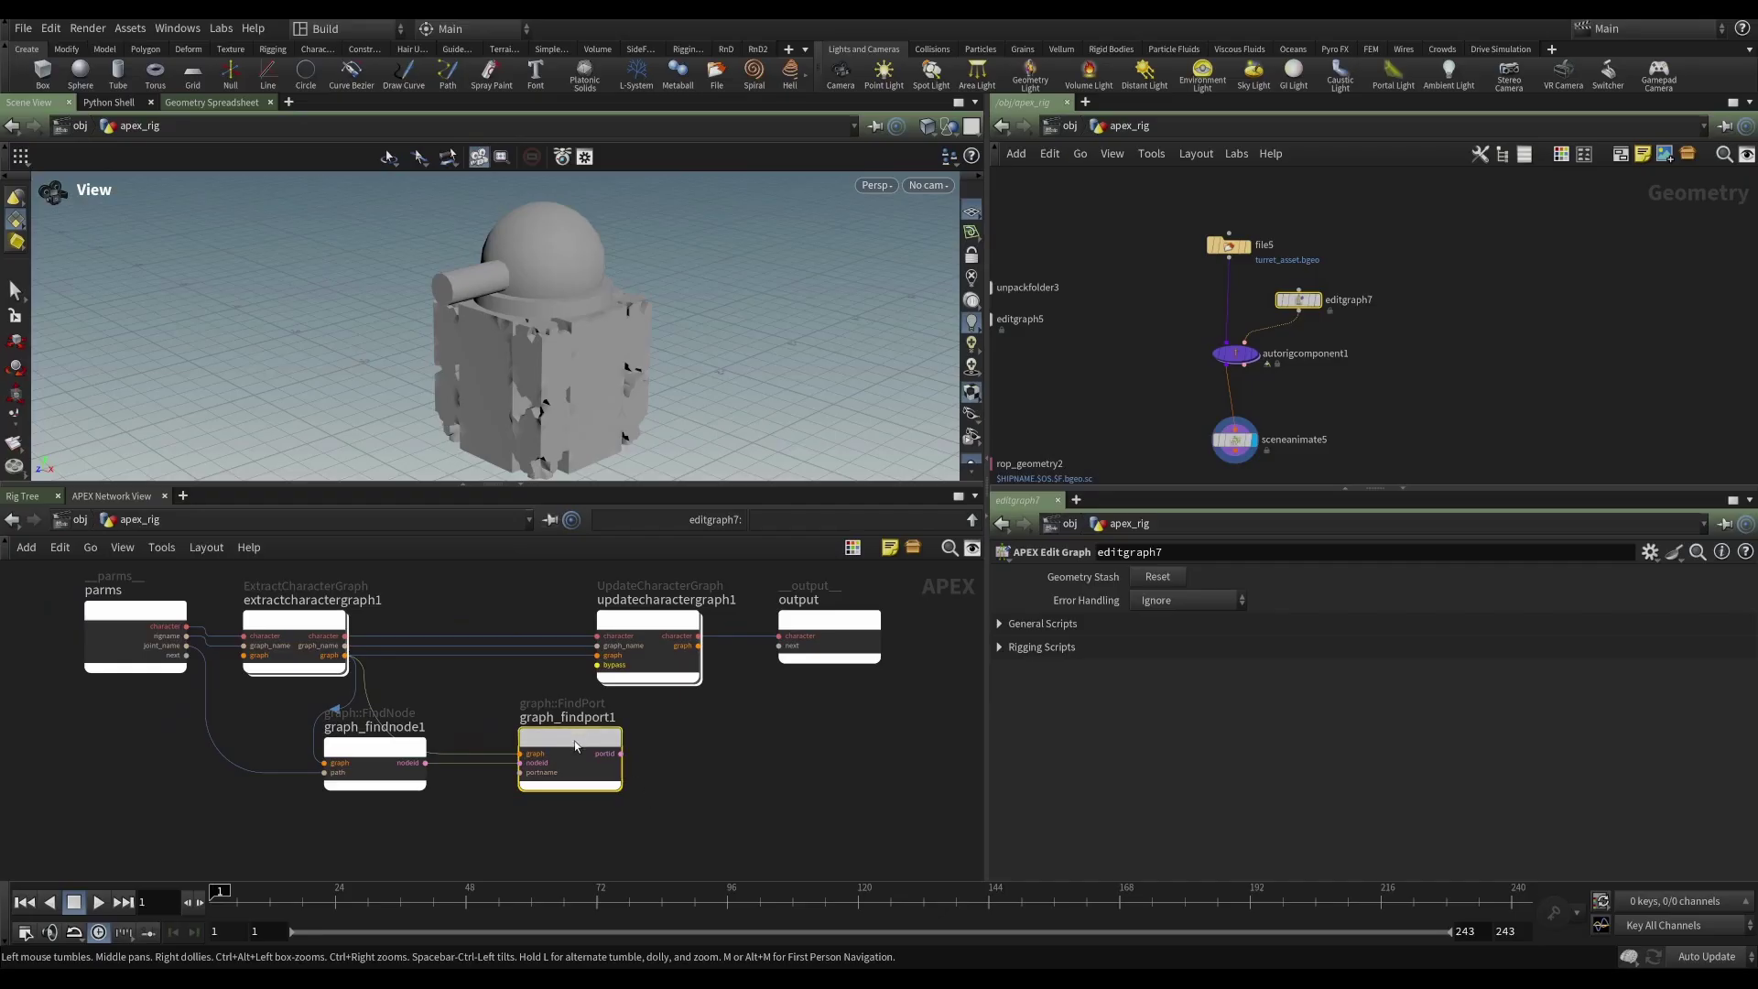
- Set graph_findport1's portname to s[in] to target the scale input
key(p)
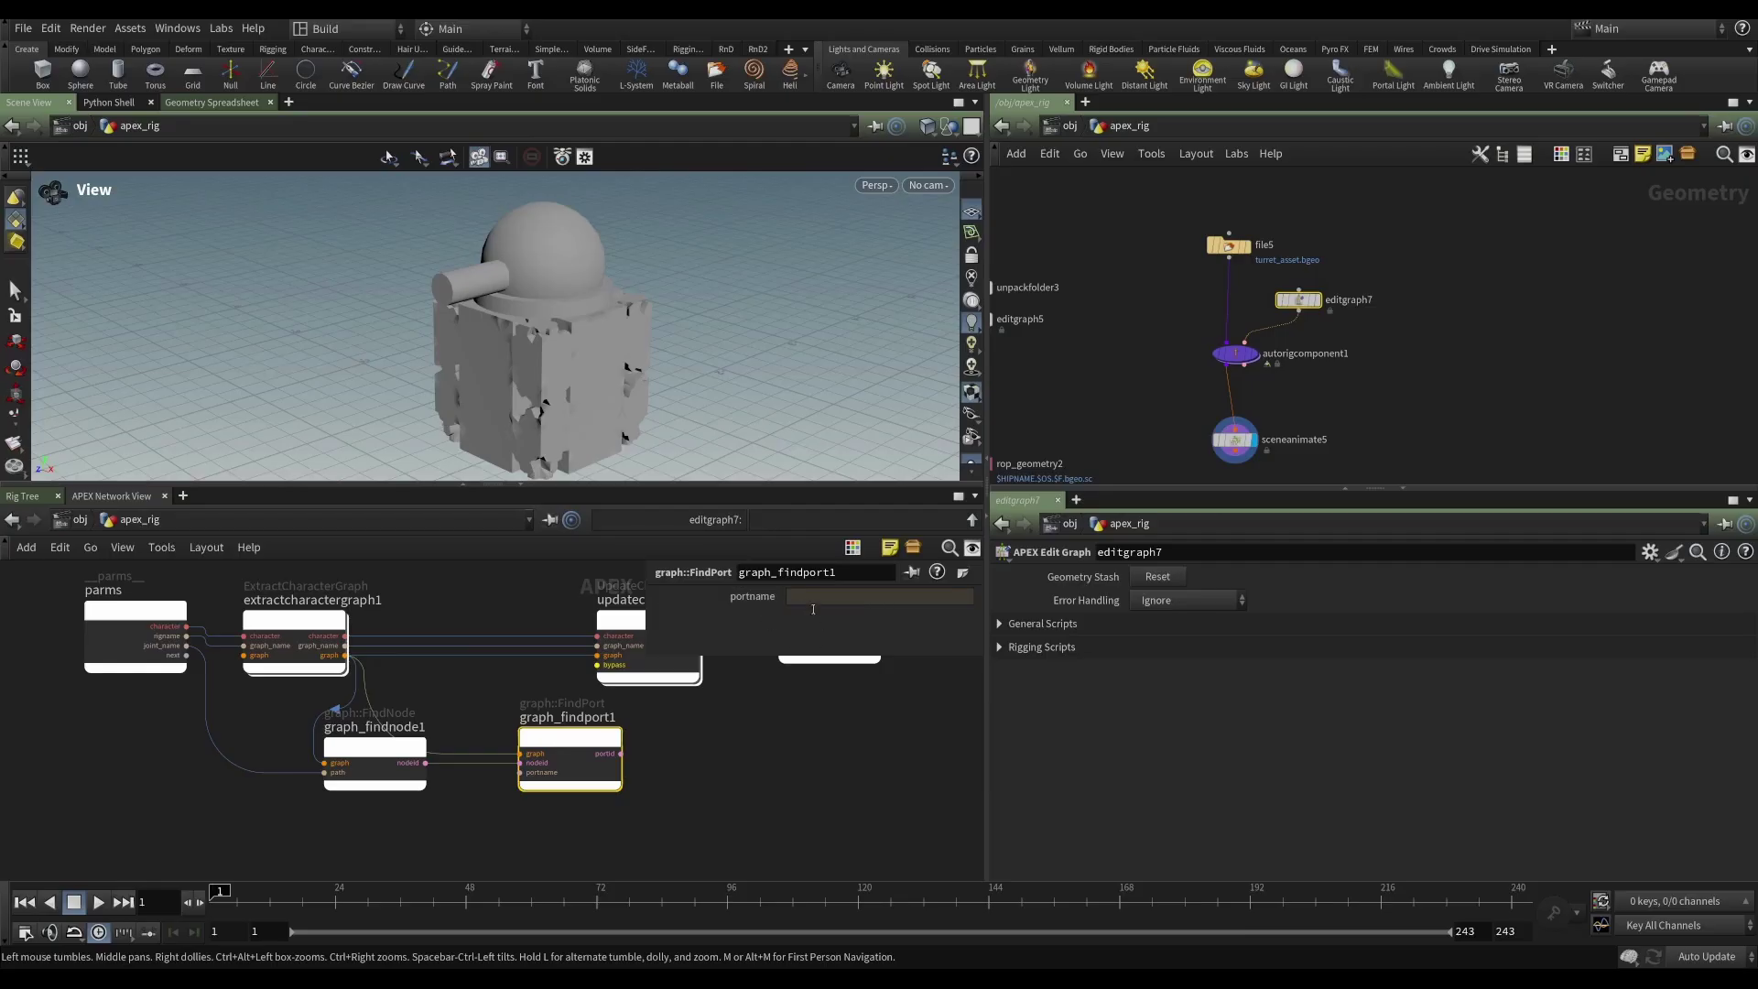
click(813, 600)
text(as)
key(BackSpace)
key(BackSpace)
text(s)
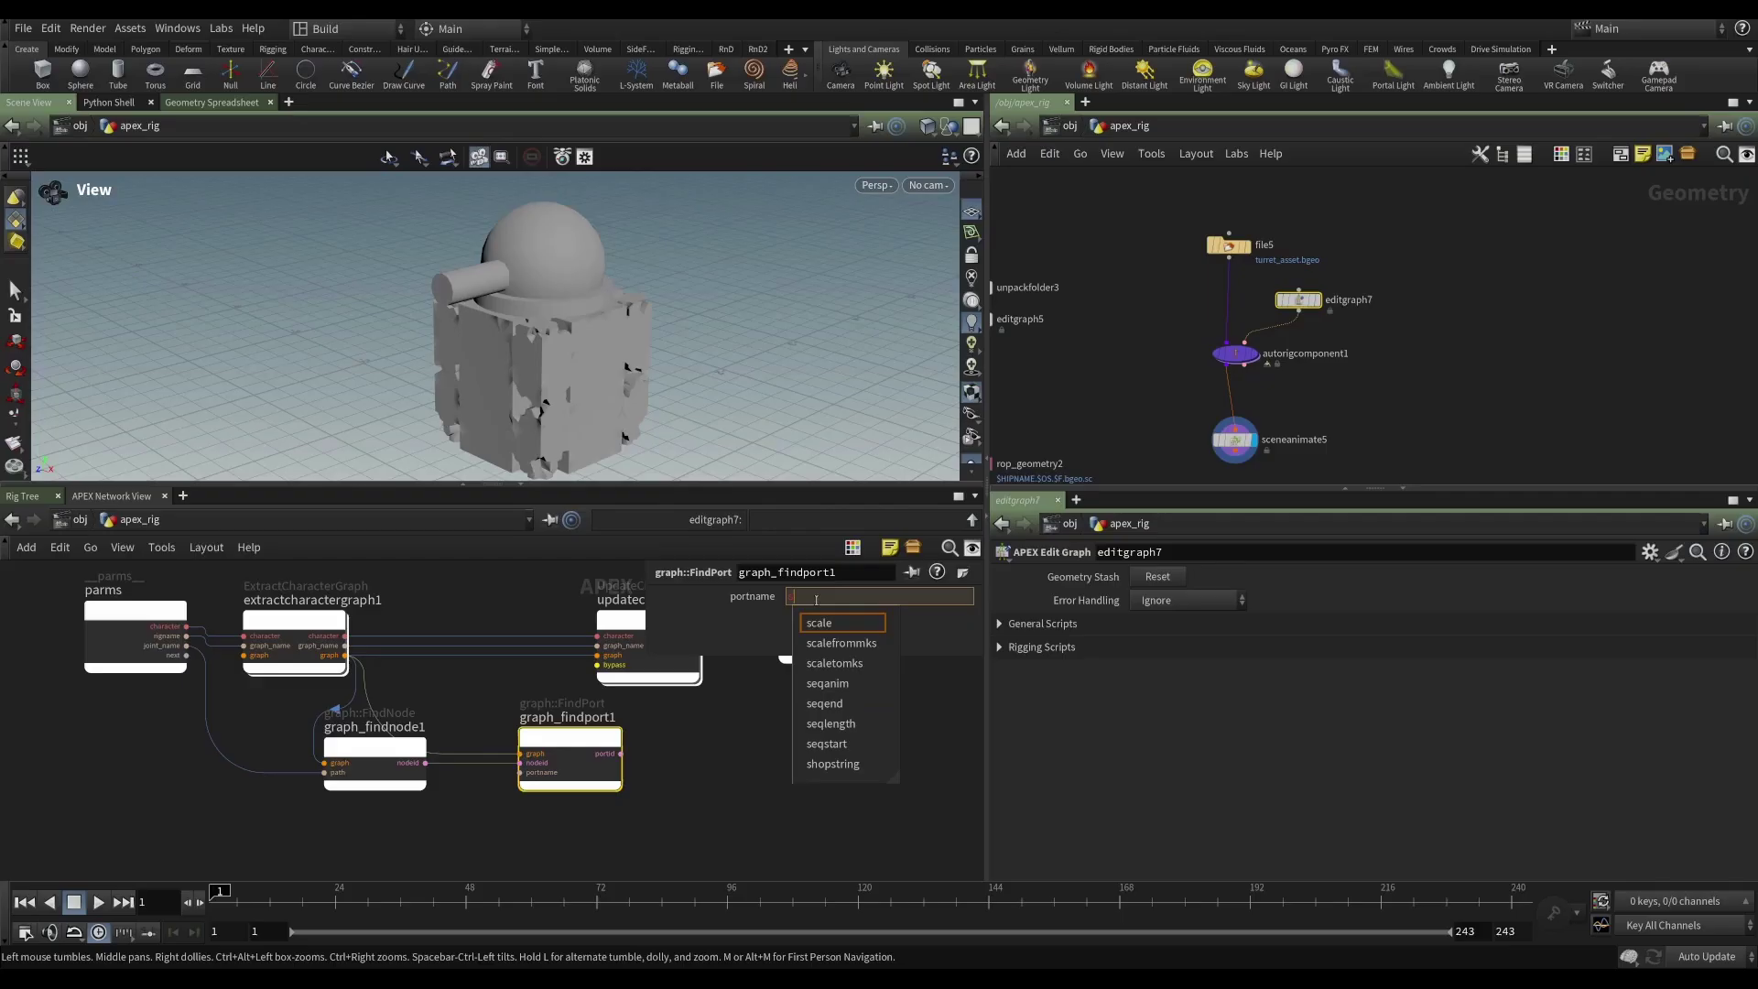
text(ca)
key(Escape)
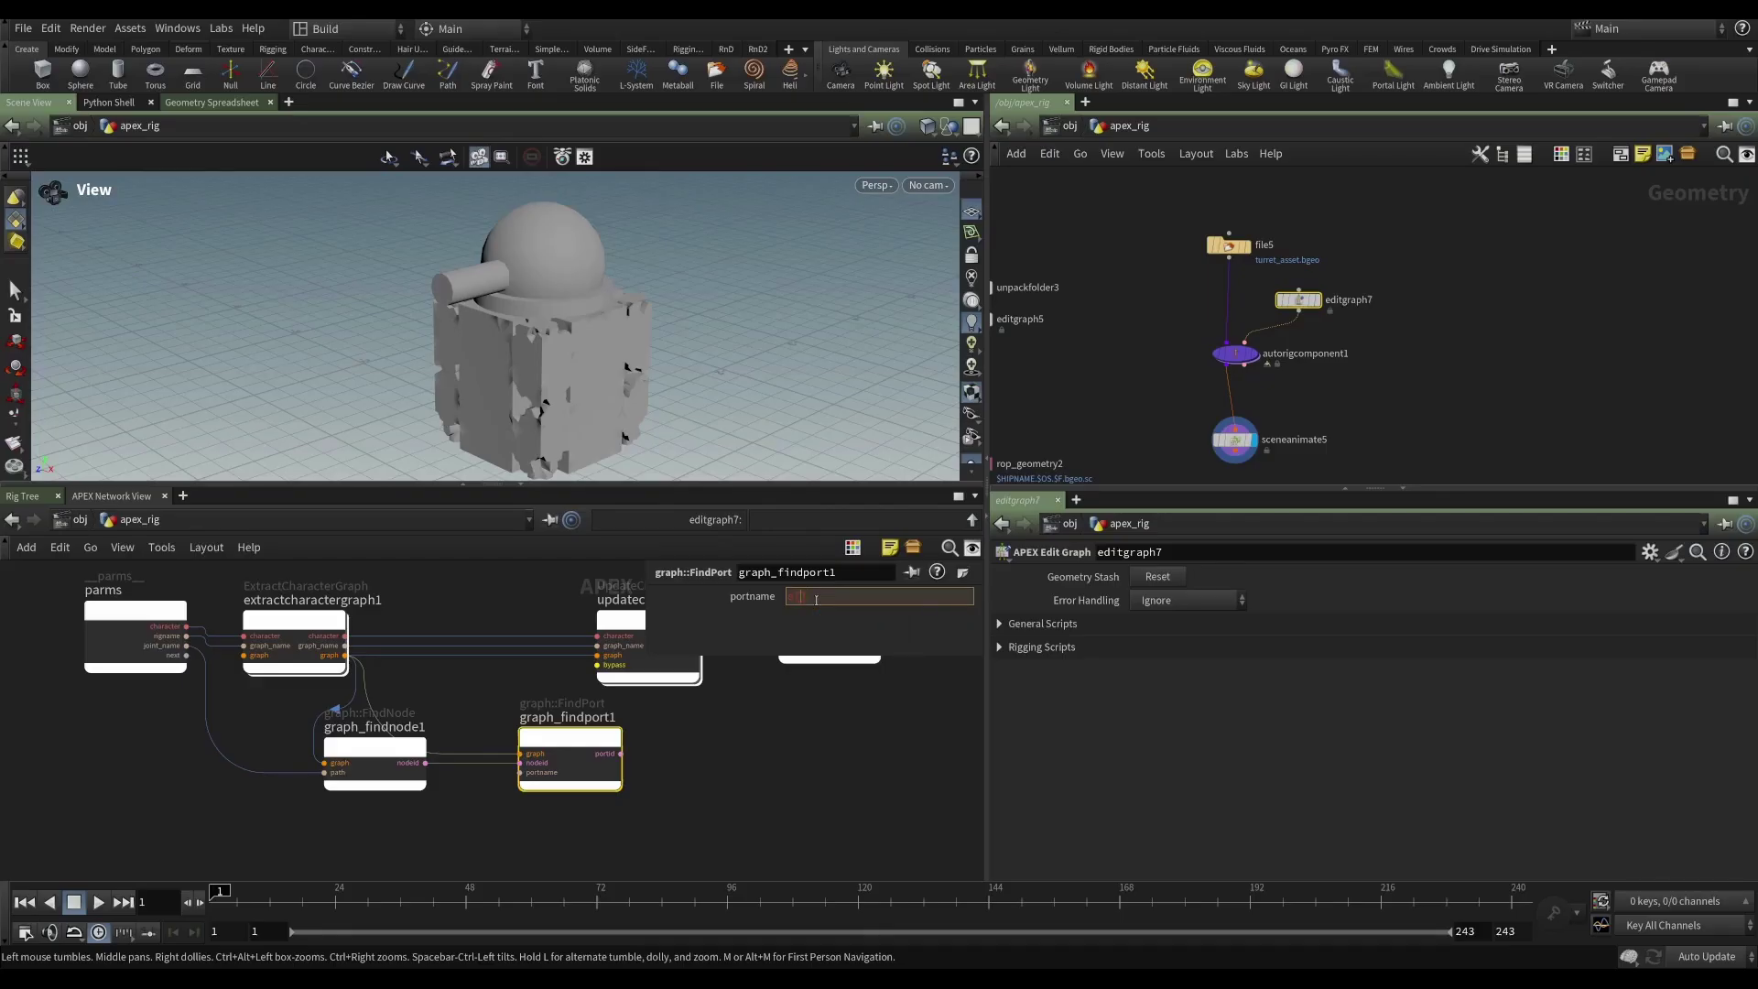
text(ca)
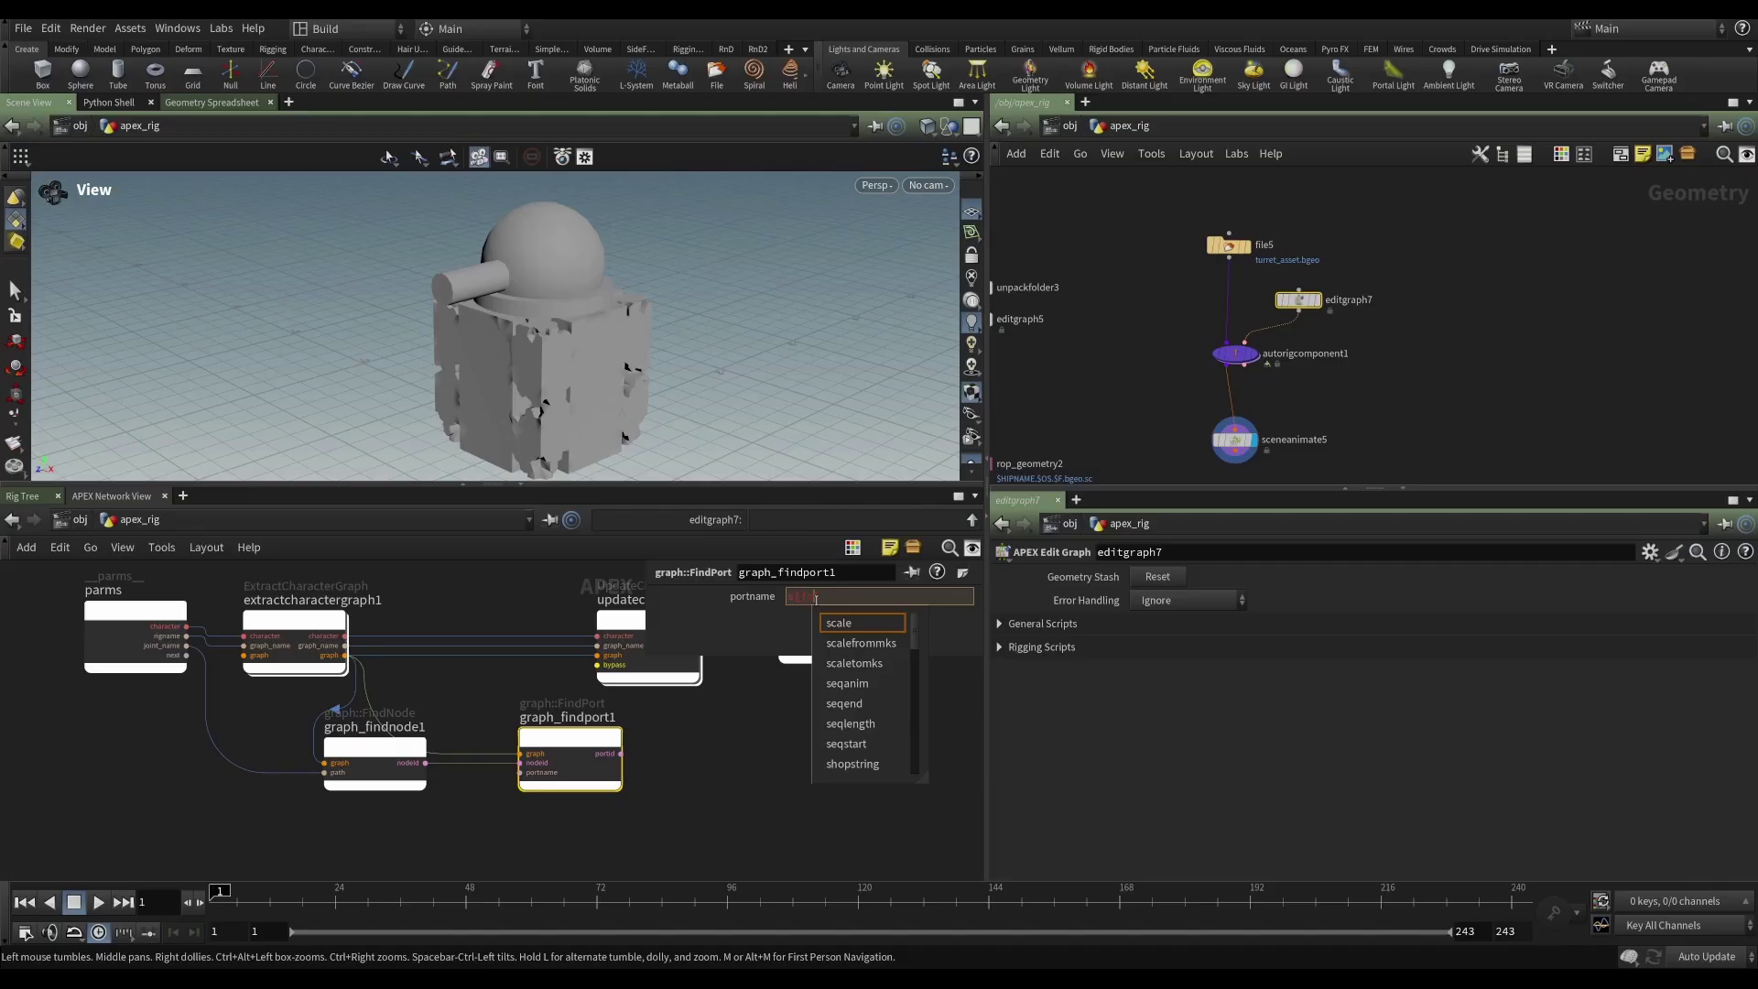
key(Return)
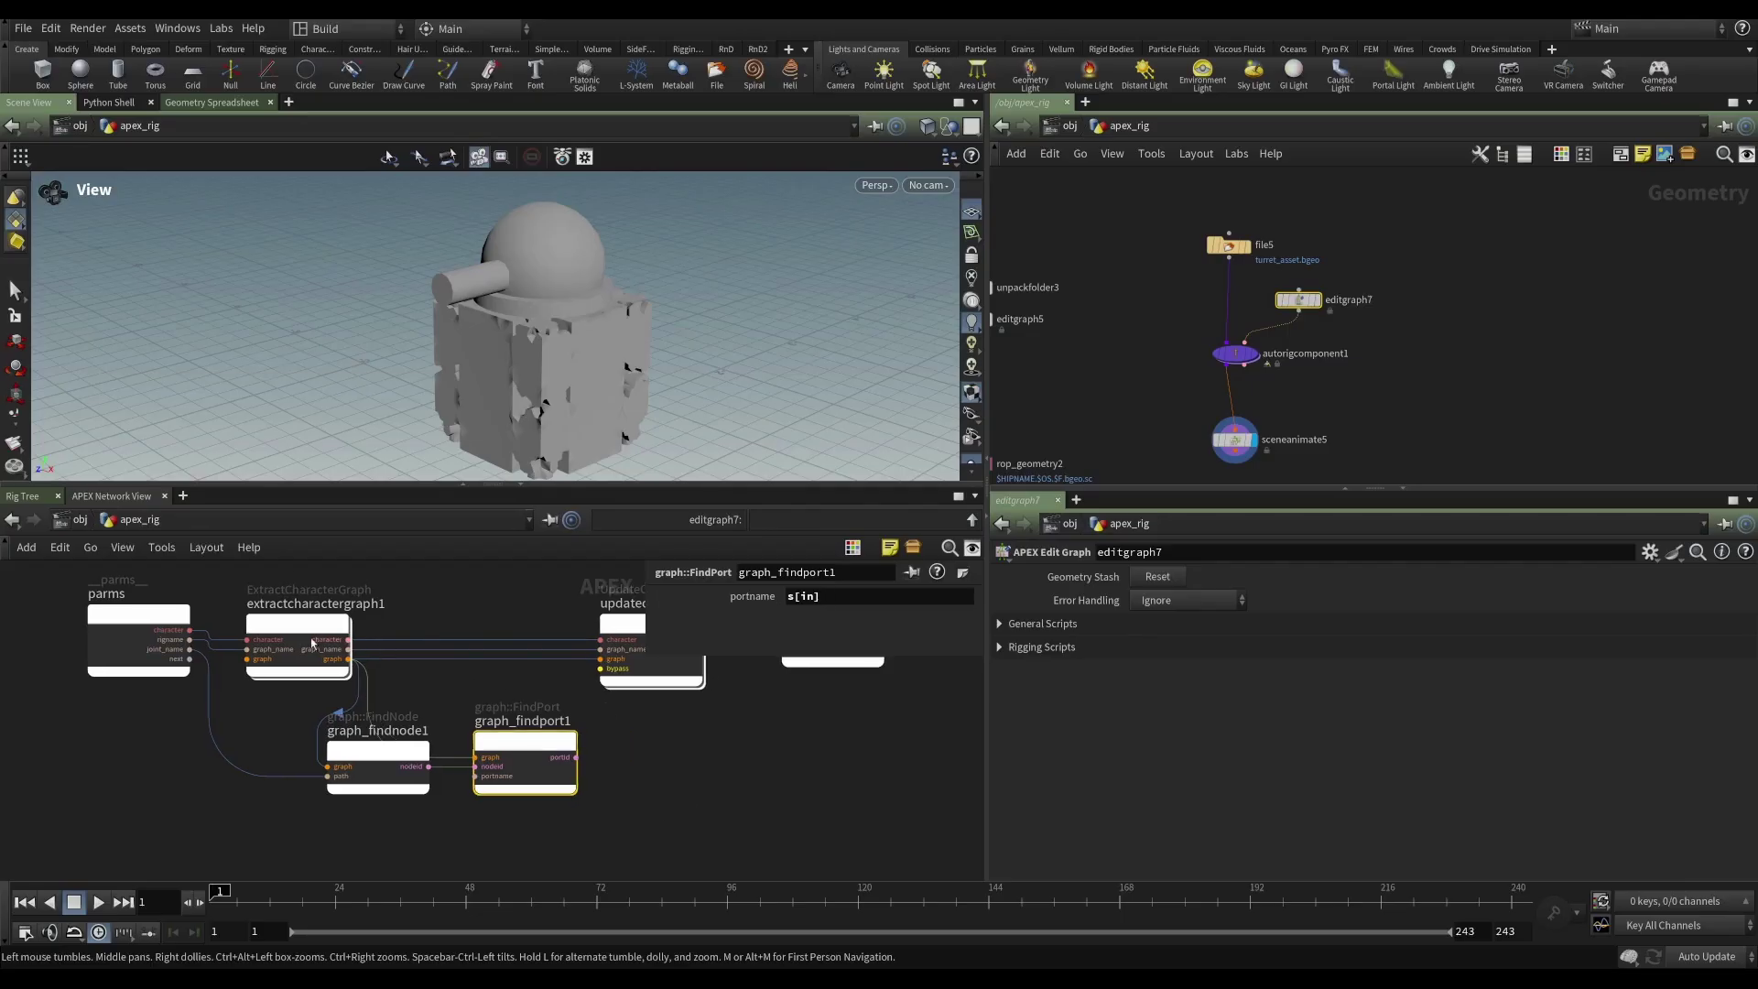
- Review extractcharactergraph1 and graph_findnode1's parameters, then return to graph_findport1
click(282, 625)
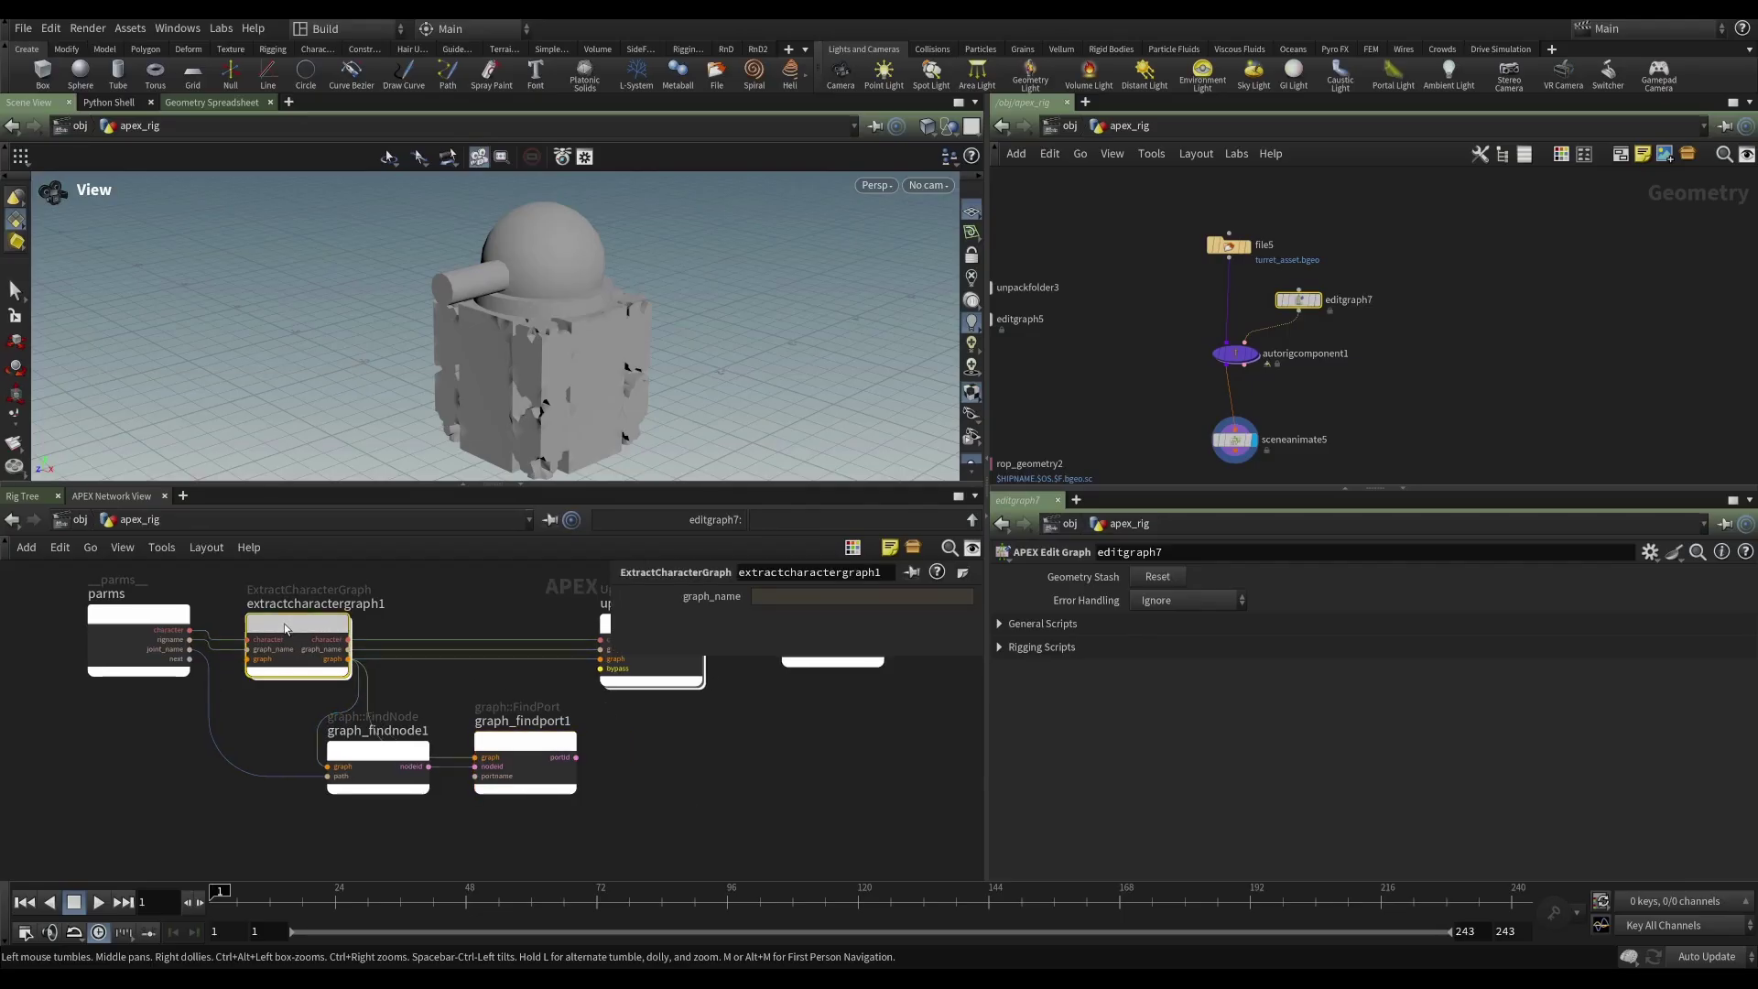
click(384, 759)
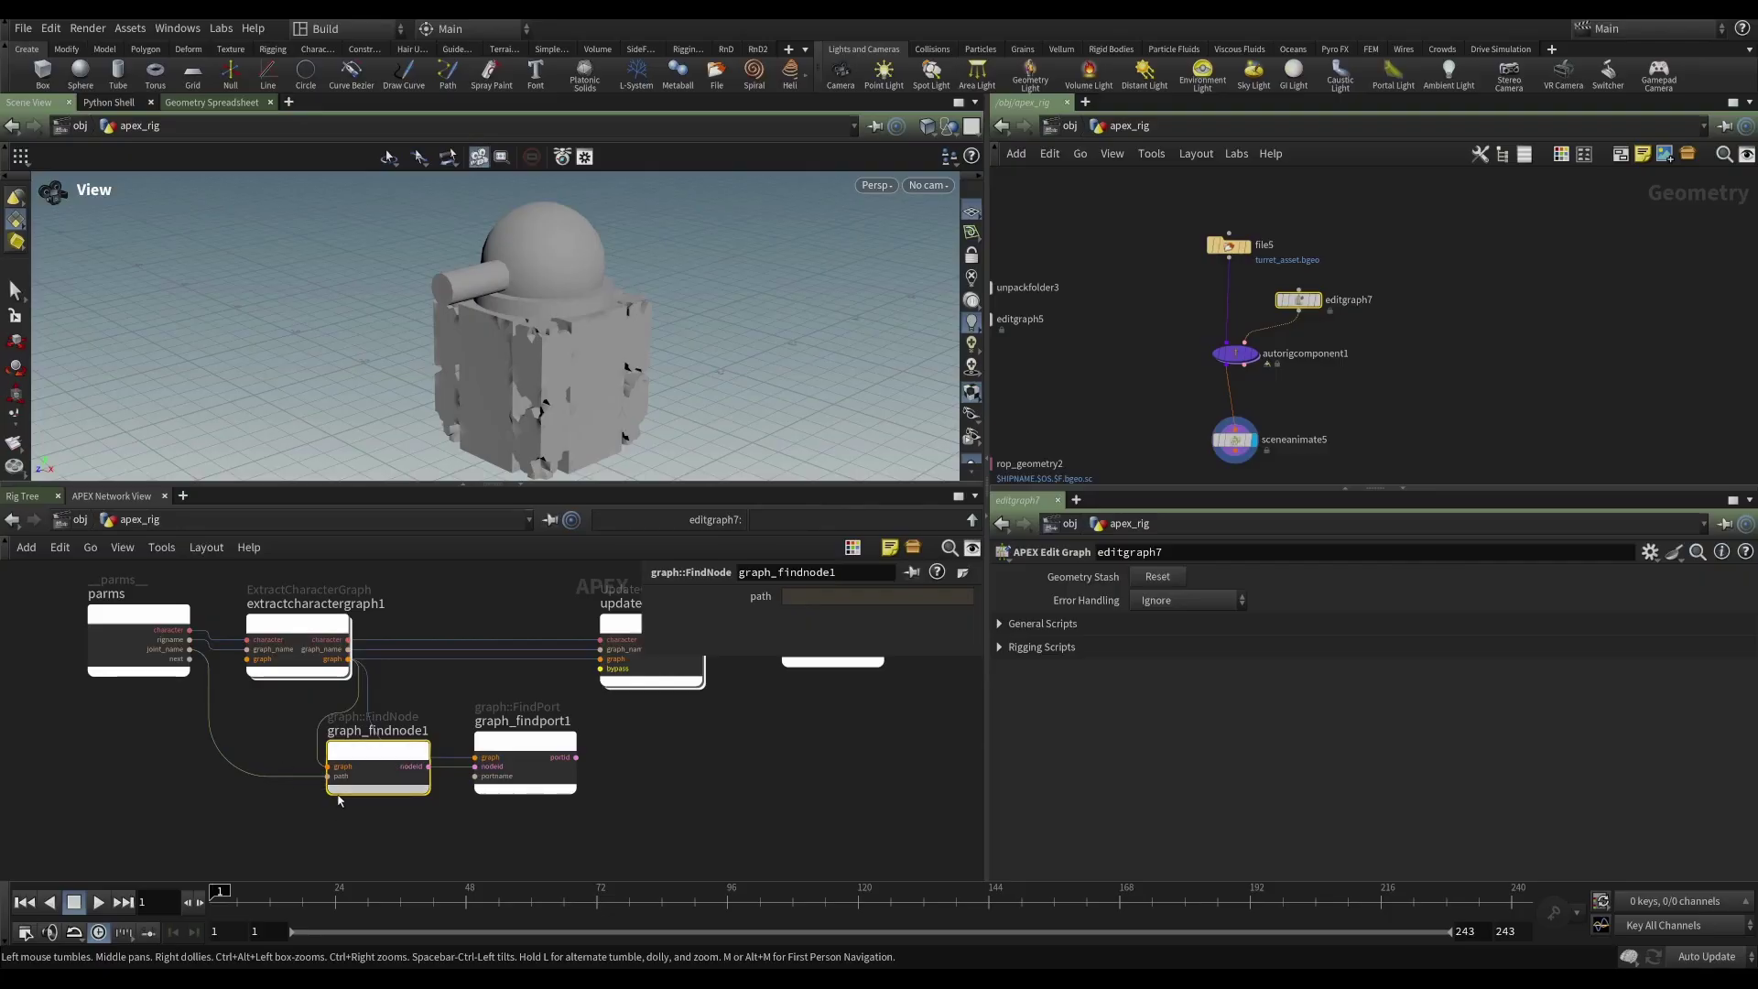
click(526, 746)
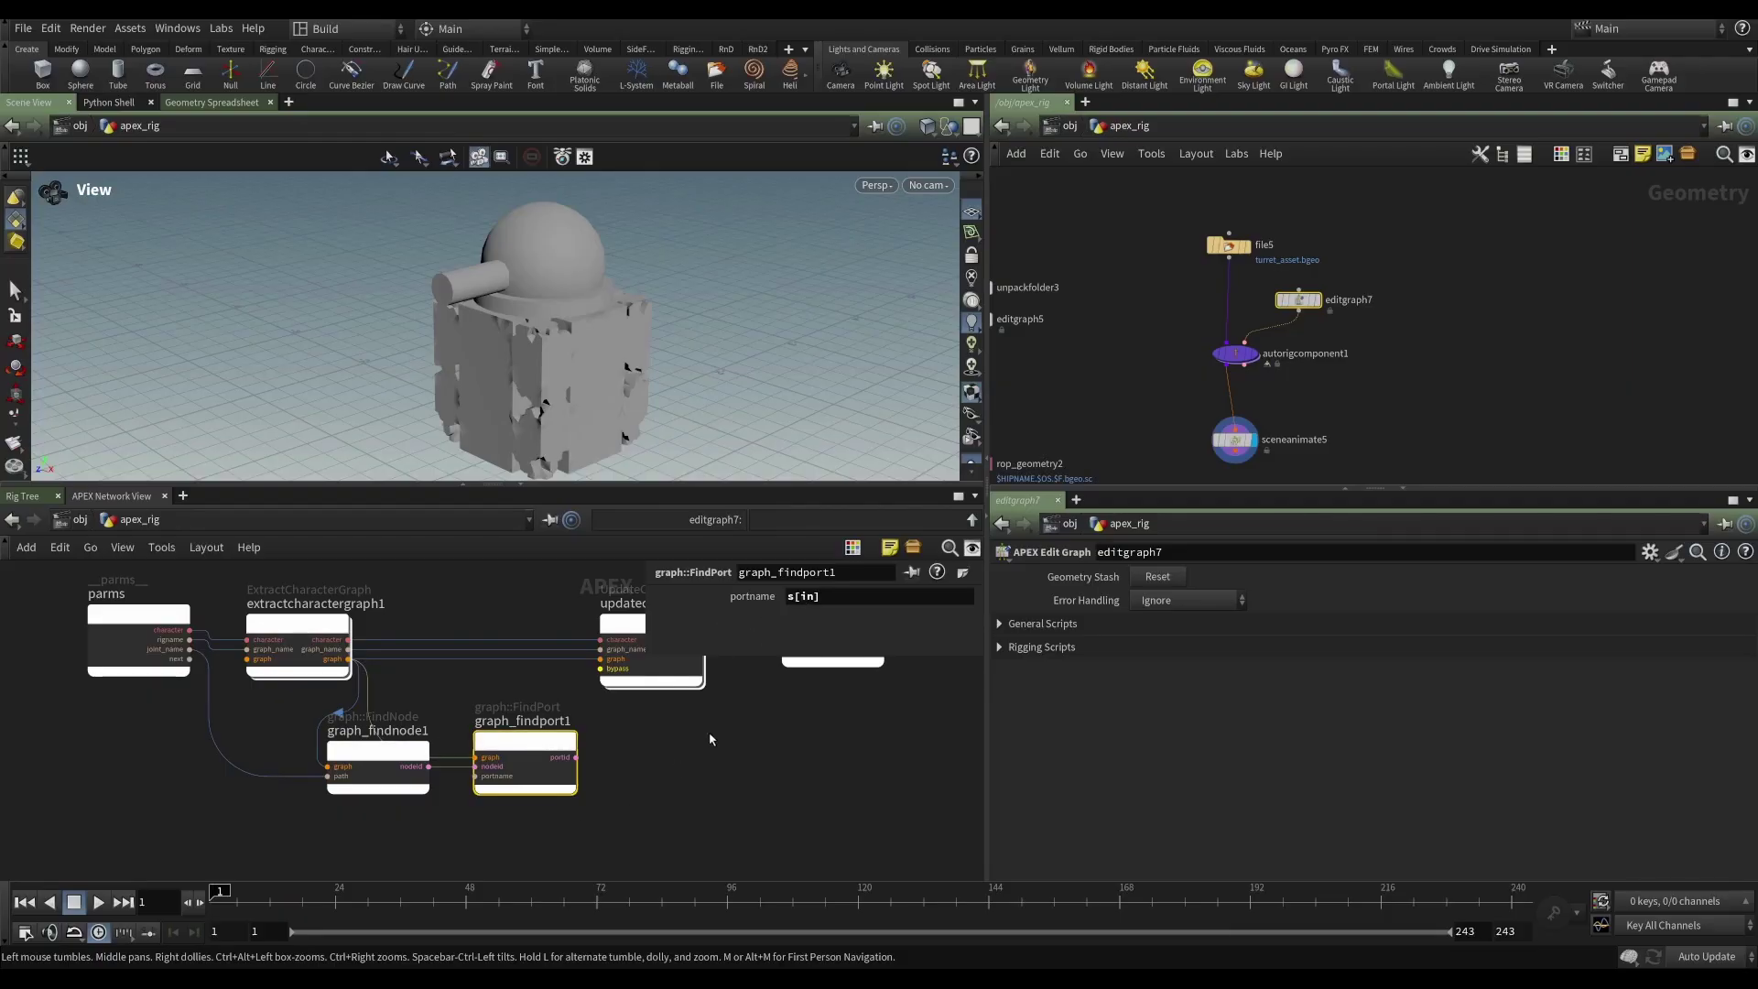
- Add a graph::PromoteInput node beside graph_findport1 using the 'prom' search
middle_drag(669, 762, 565, 785)
key(Tab)
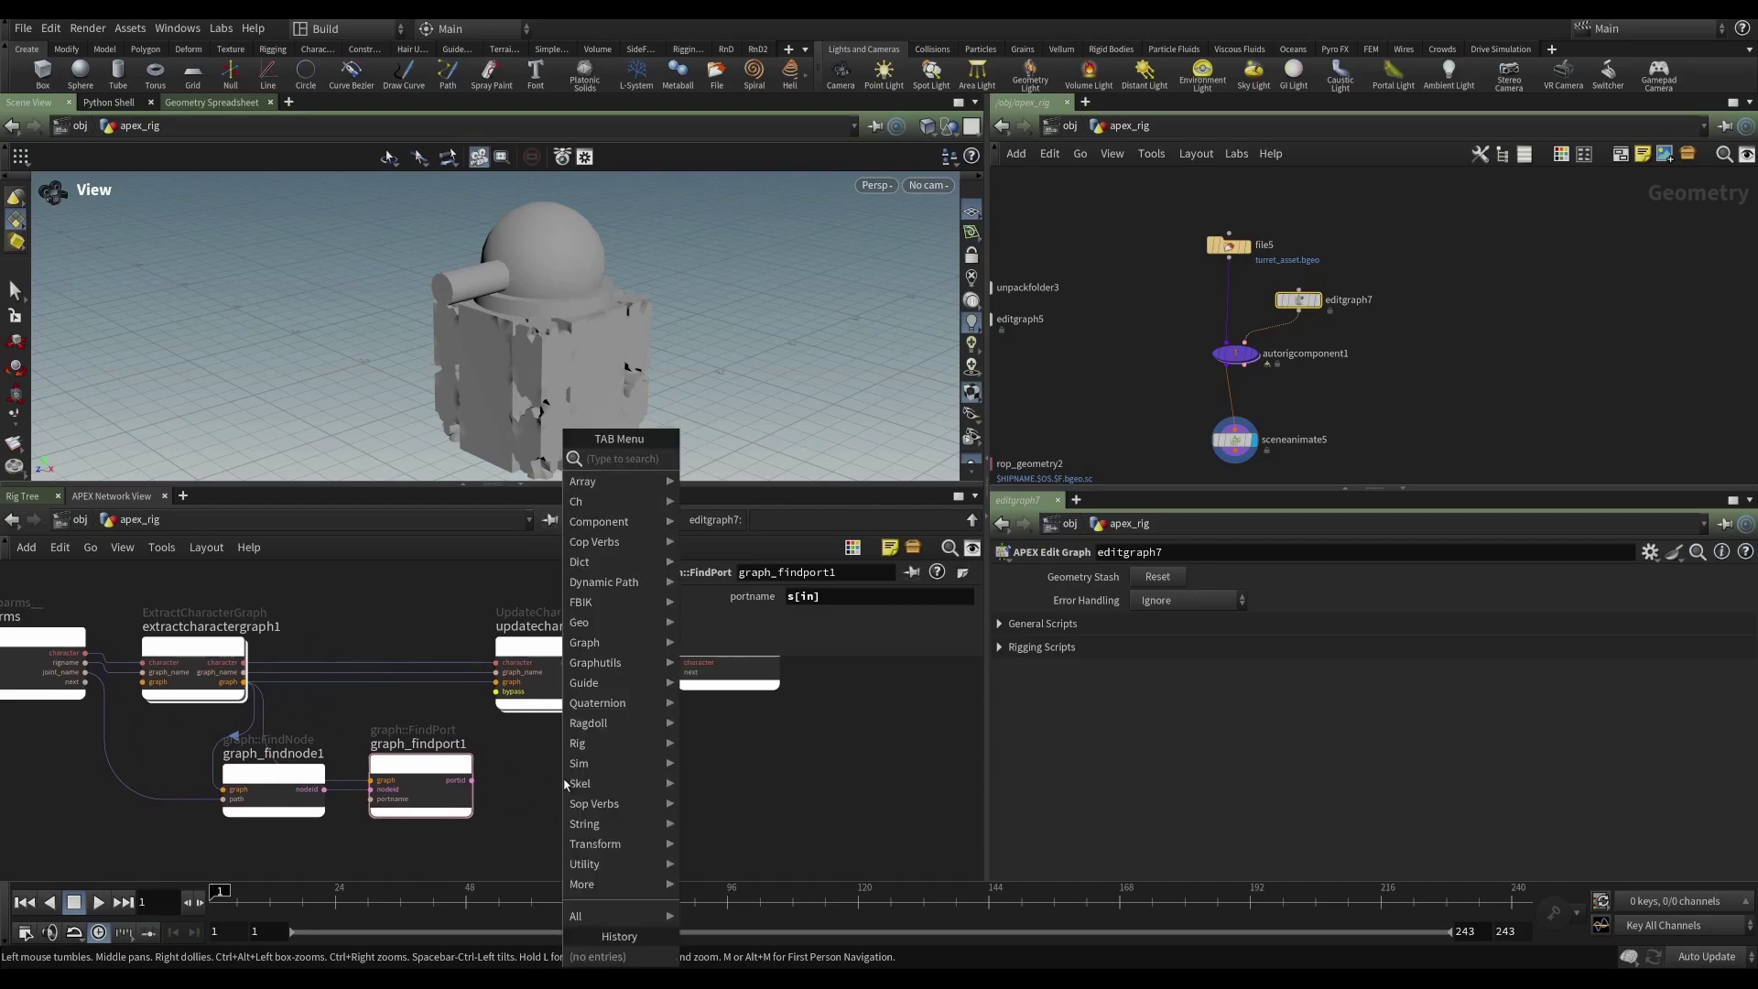
text(prmo)
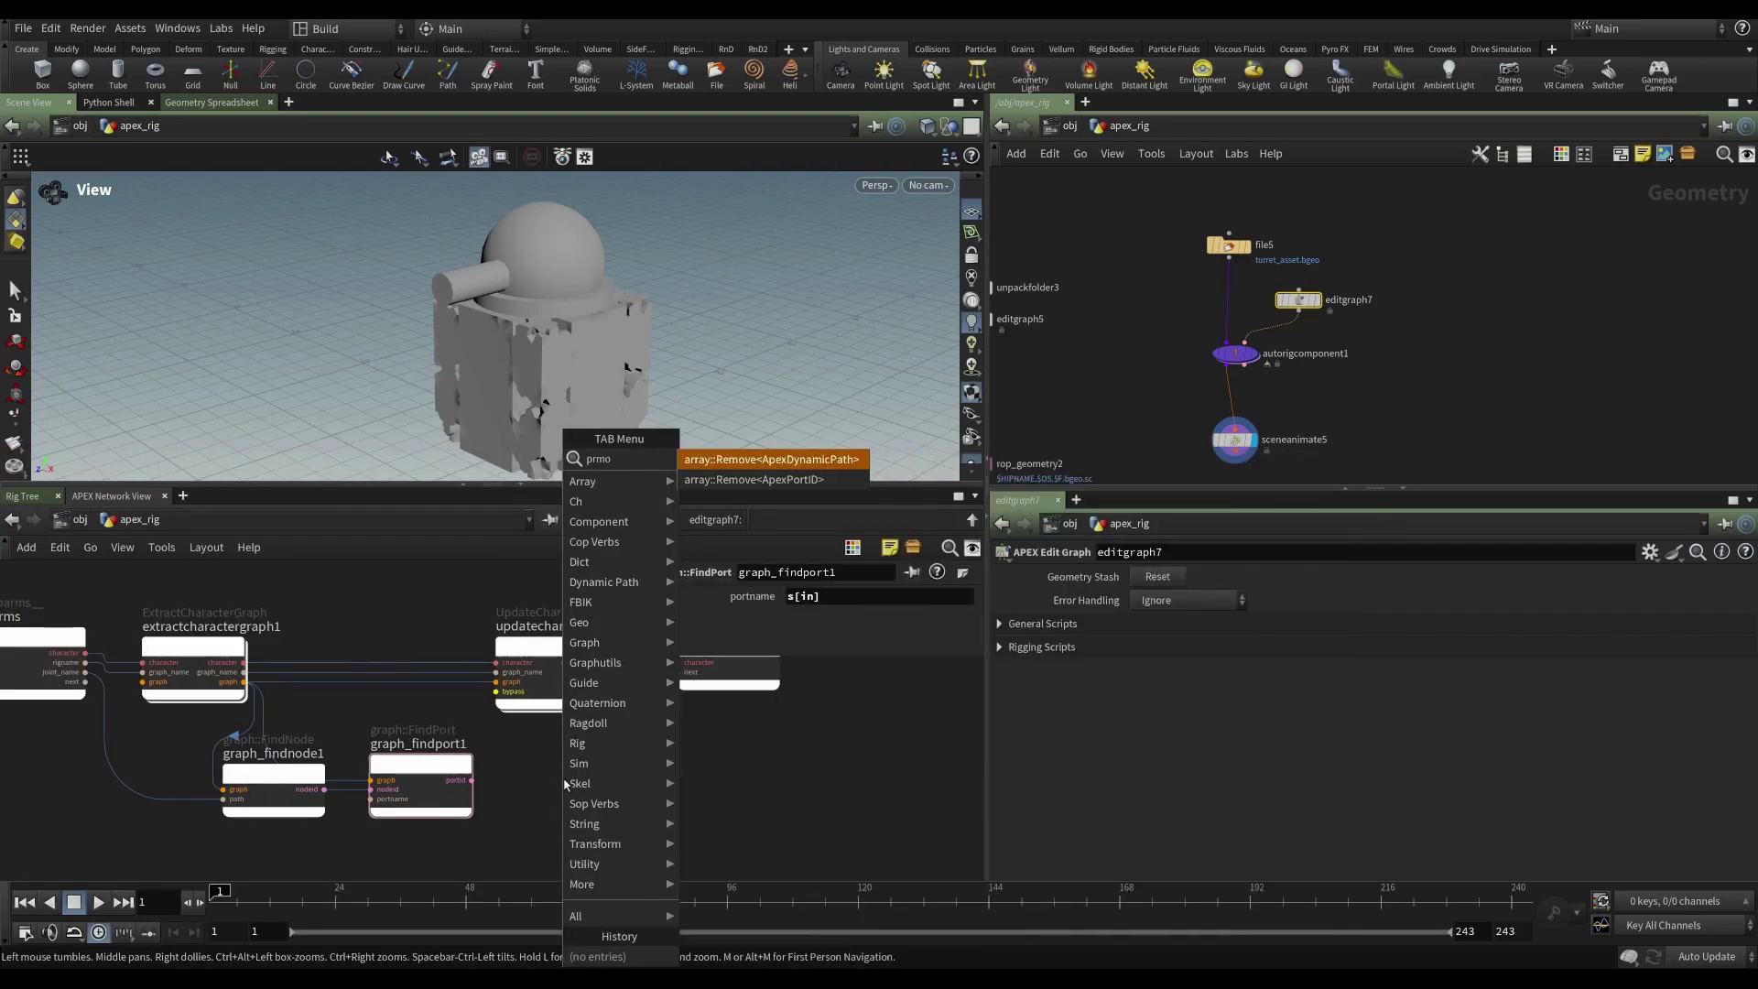
key(BackSpace)
key(BackSpace)
key(BackSpace)
text(rom)
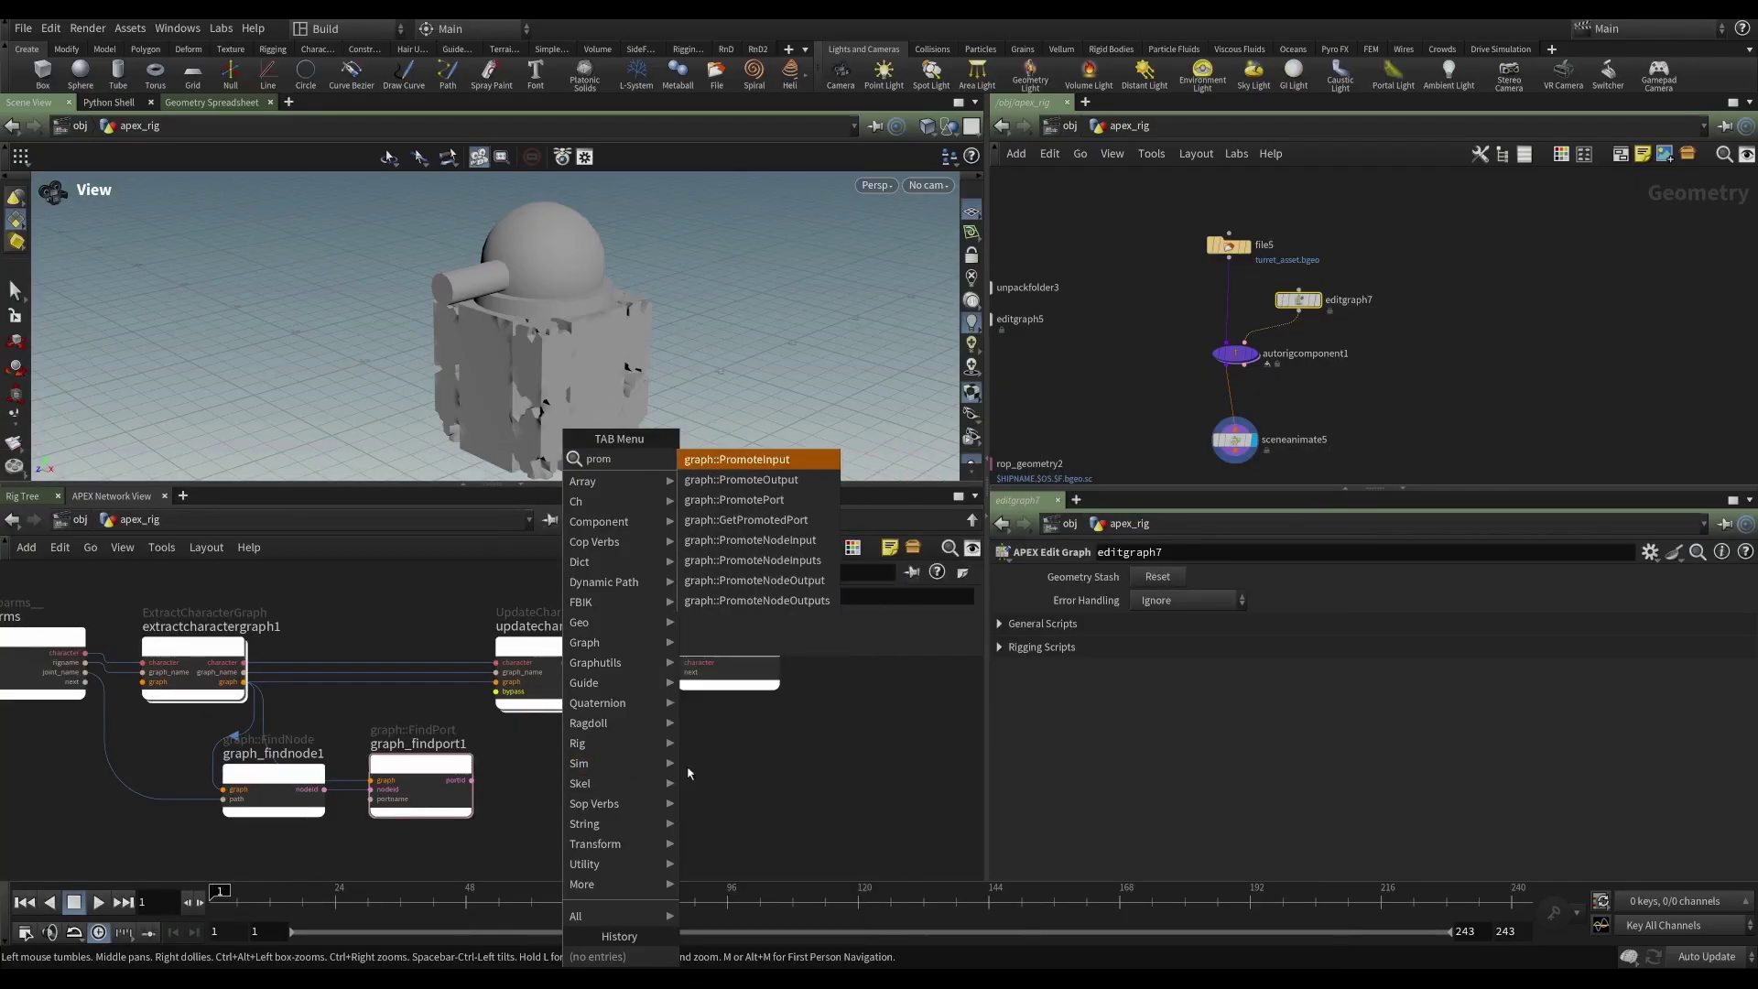
click(754, 460)
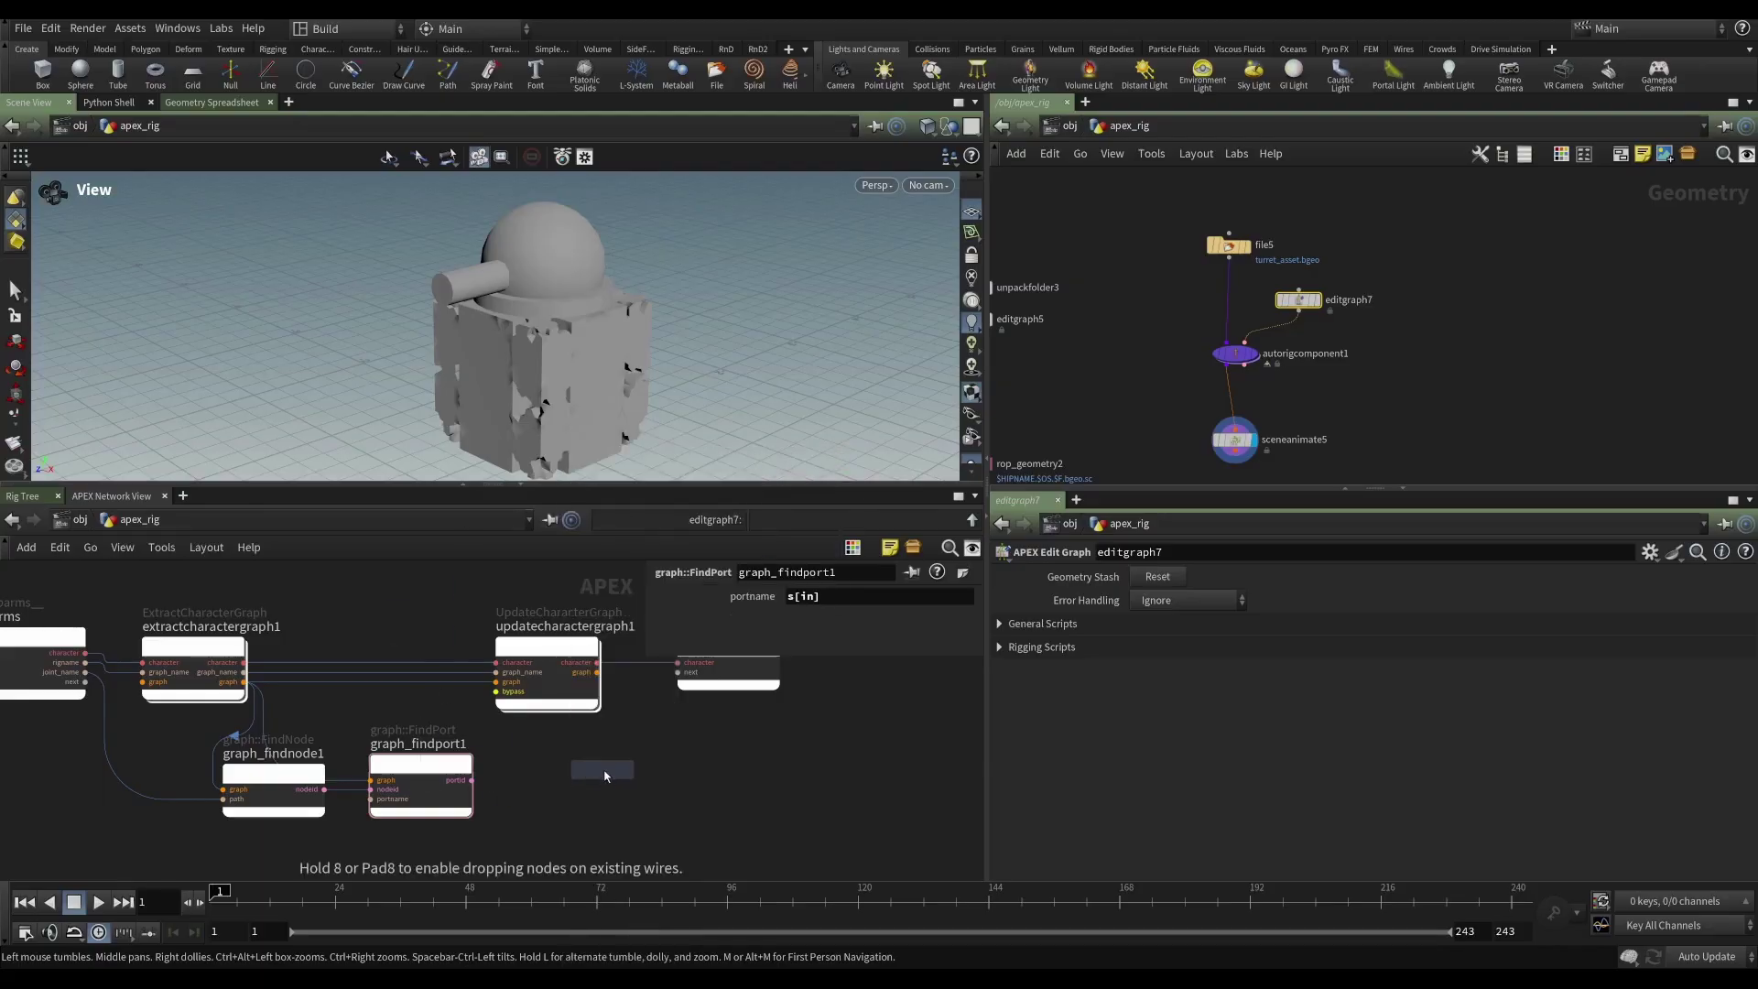
click(595, 803)
- Wire graph_findport1's port id and a graph input into graph_promoteinput1
middle_drag(729, 788, 753, 756)
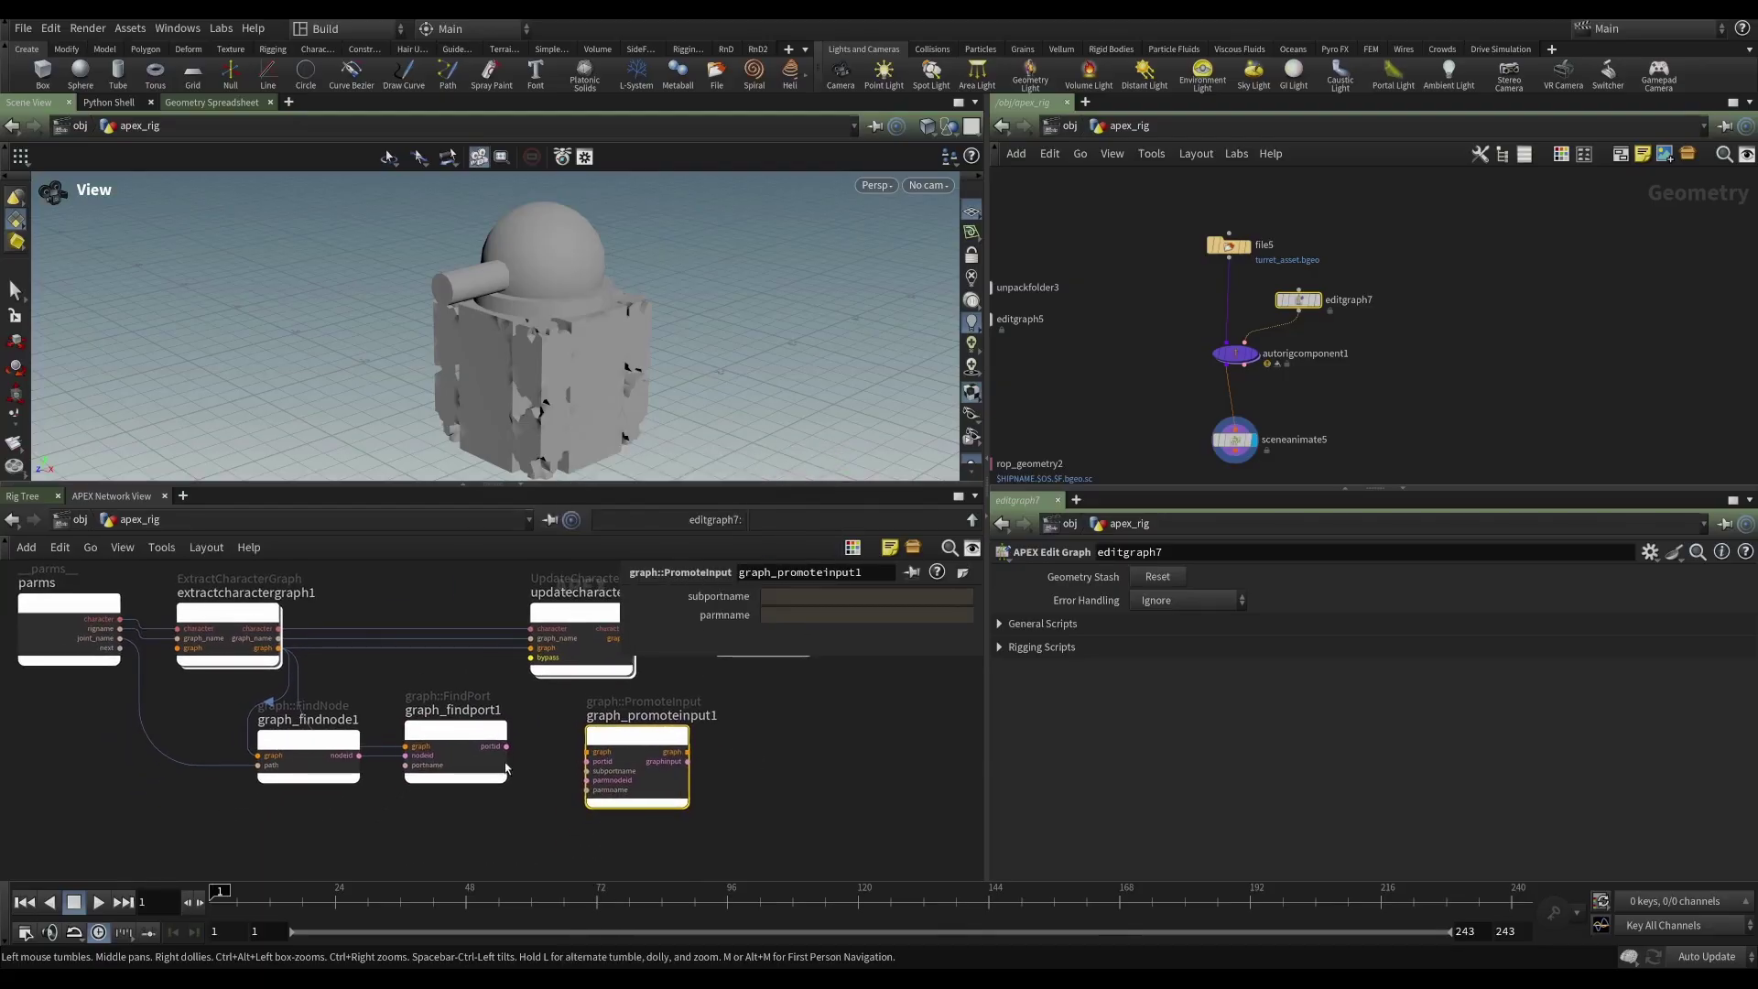
scroll(542, 795, up, 2)
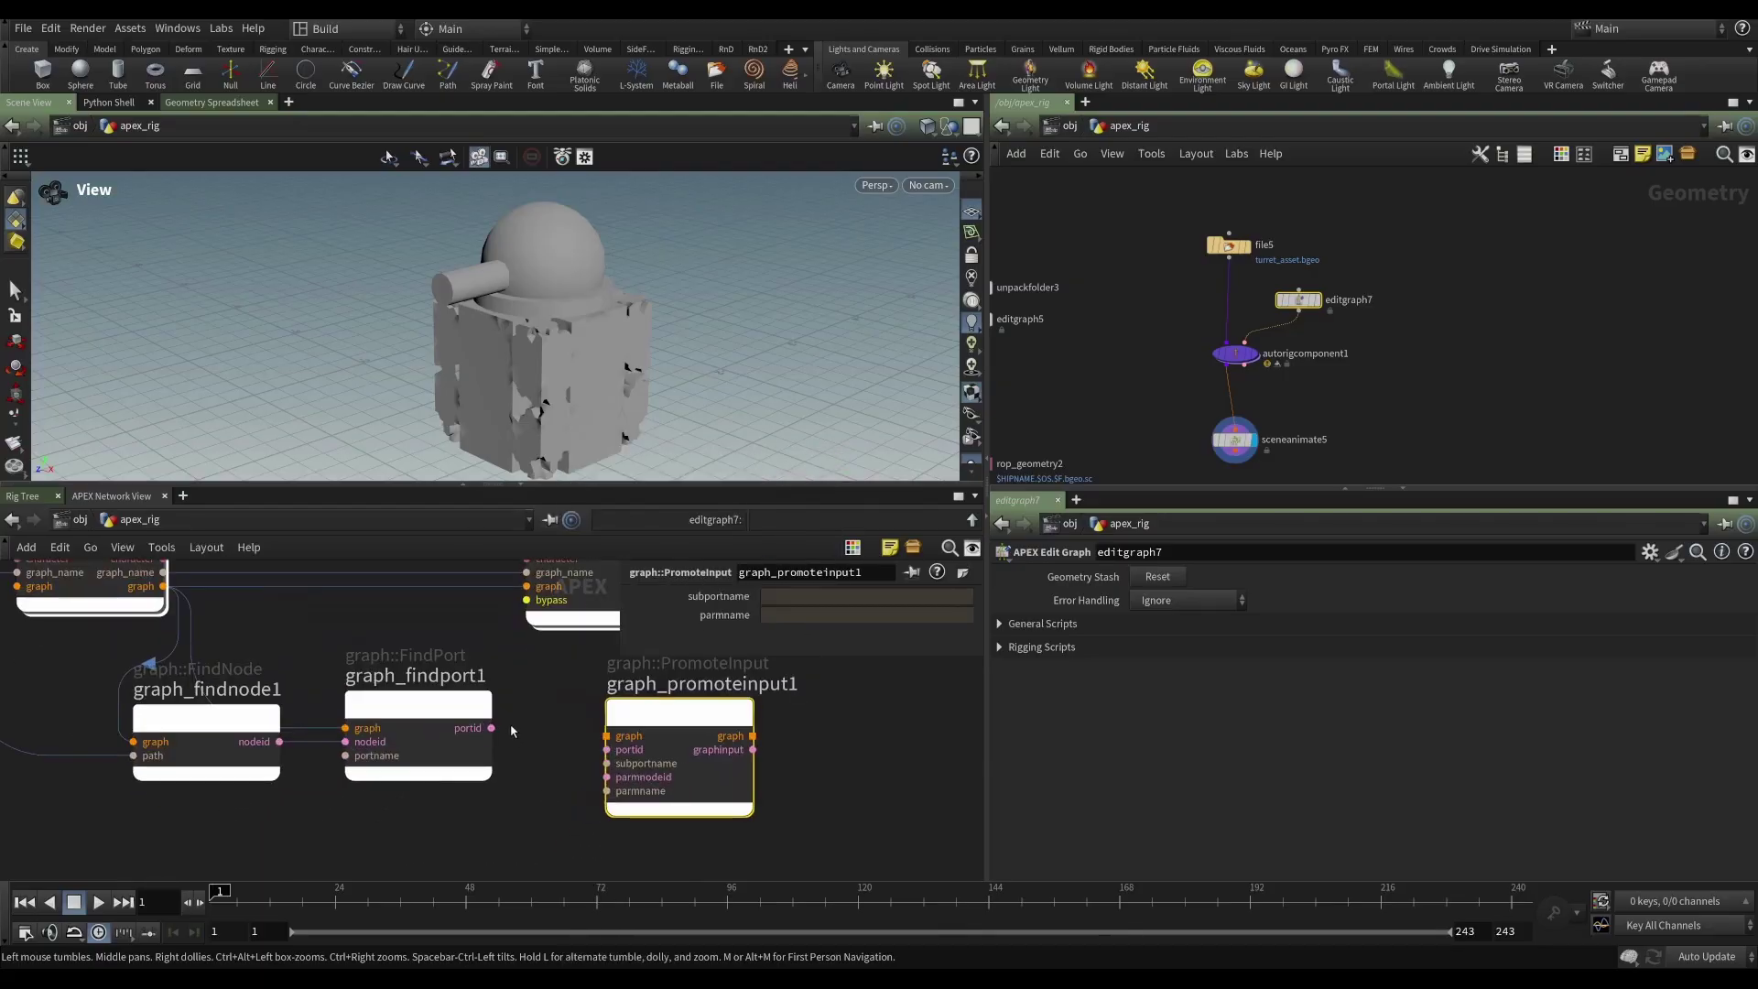
drag(491, 727, 607, 749)
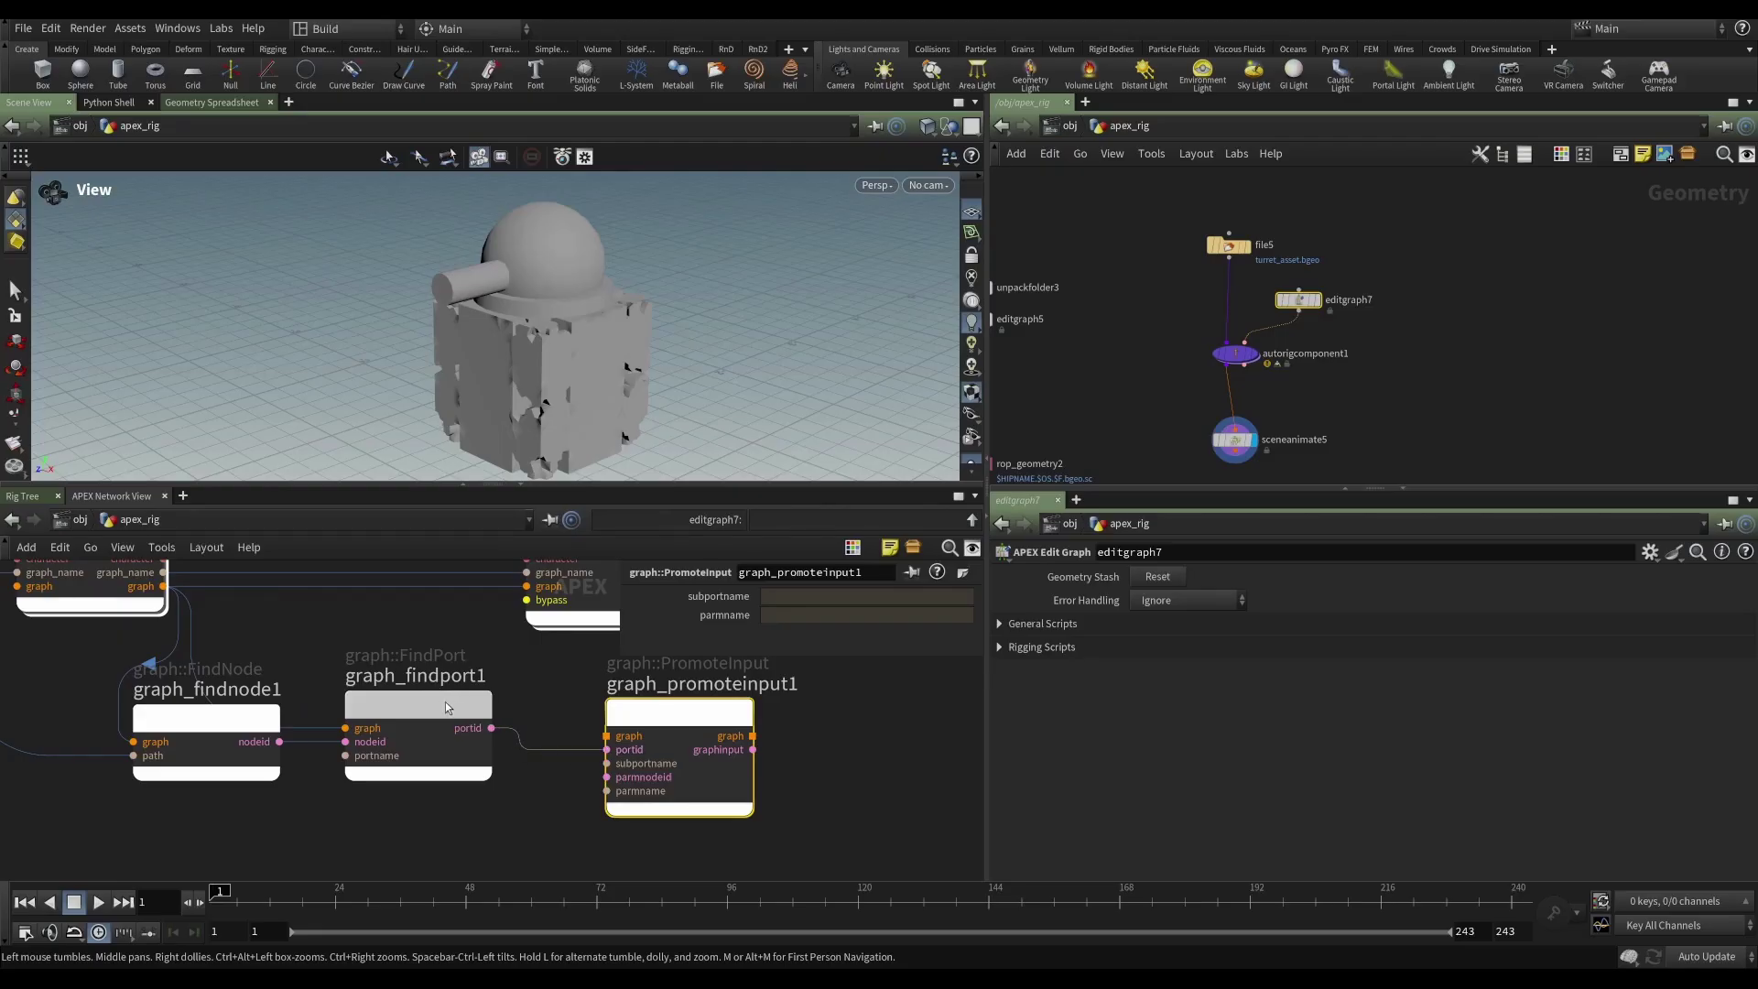
drag(450, 701, 432, 714)
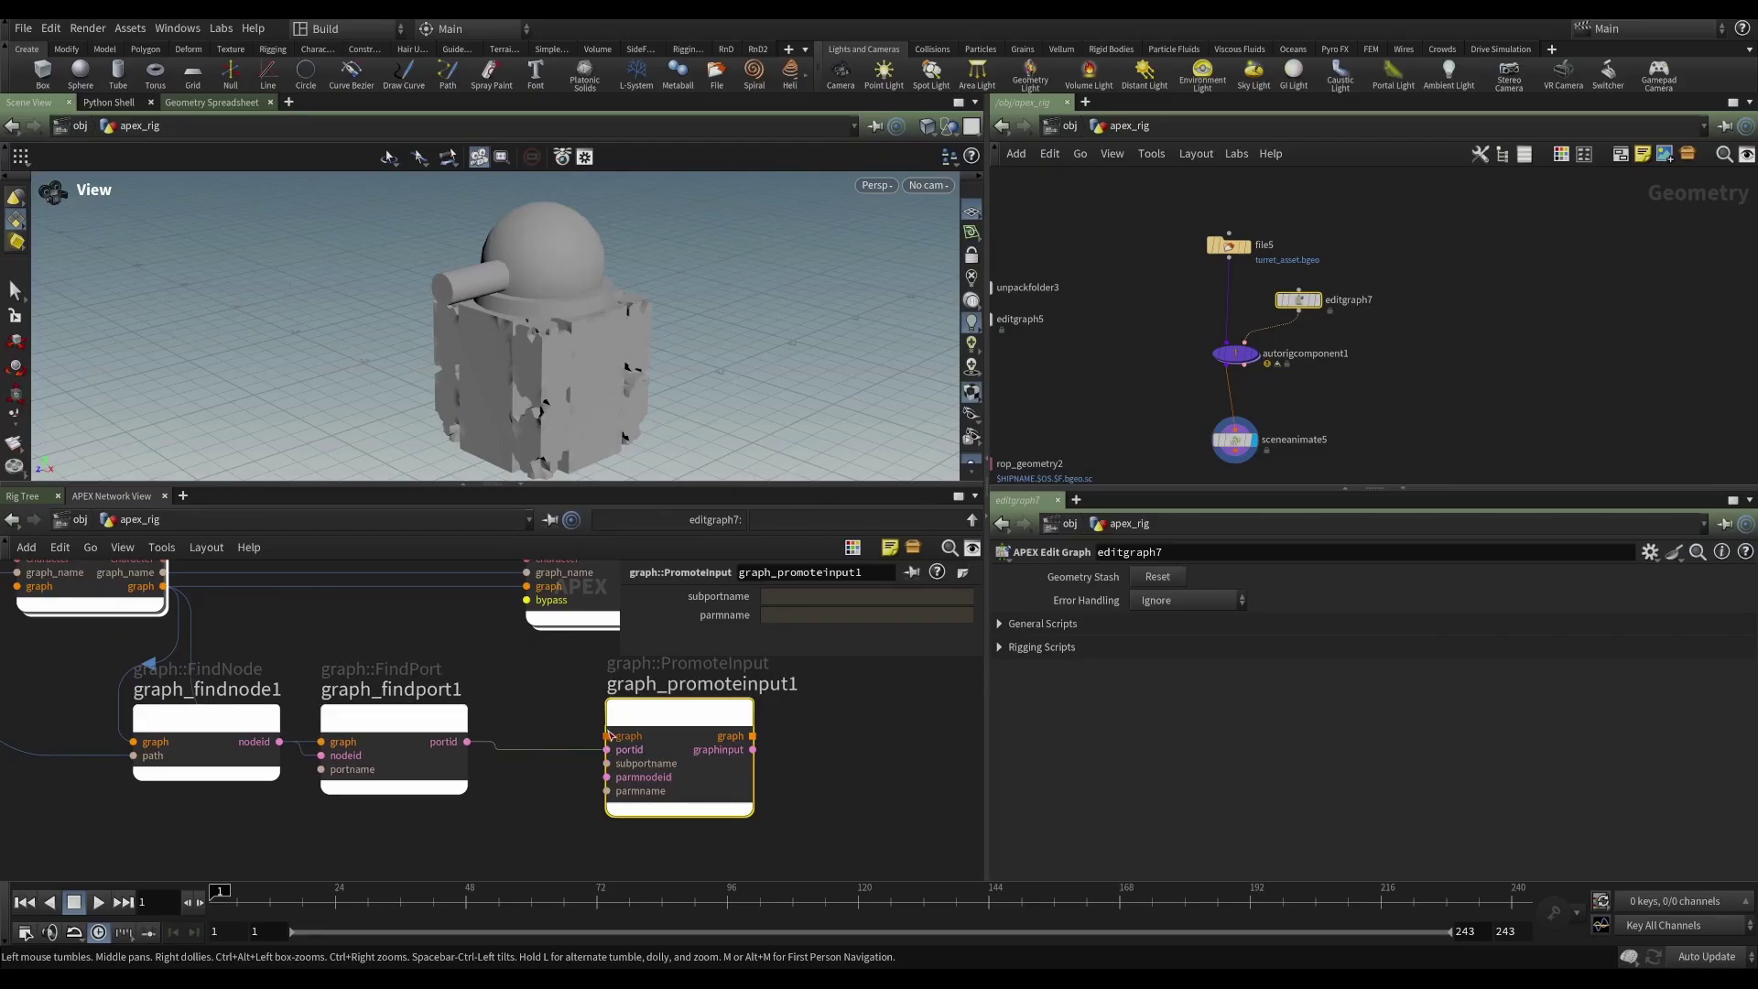
drag(606, 736, 275, 717)
scroll(395, 665, down, 5)
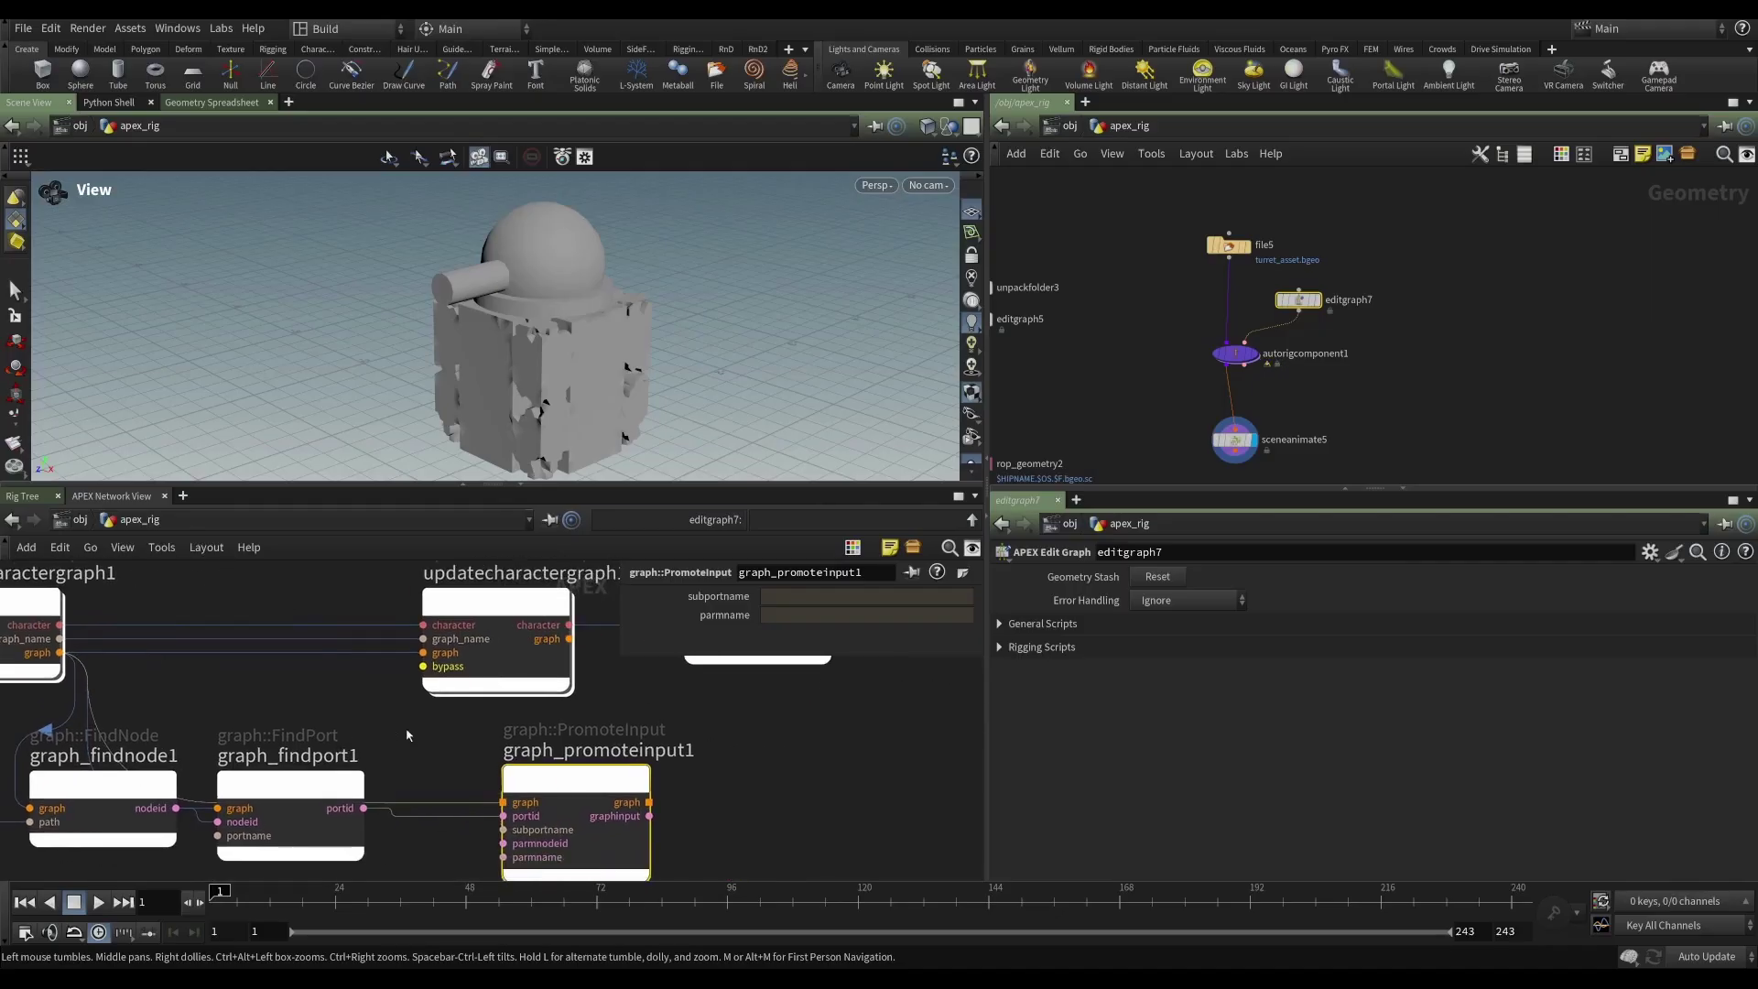
- Move updatecharactergraph1 and output further right and recentre the network
drag(365, 646, 621, 710)
drag(405, 696, 626, 696)
click(579, 786)
middle_drag(526, 806, 568, 761)
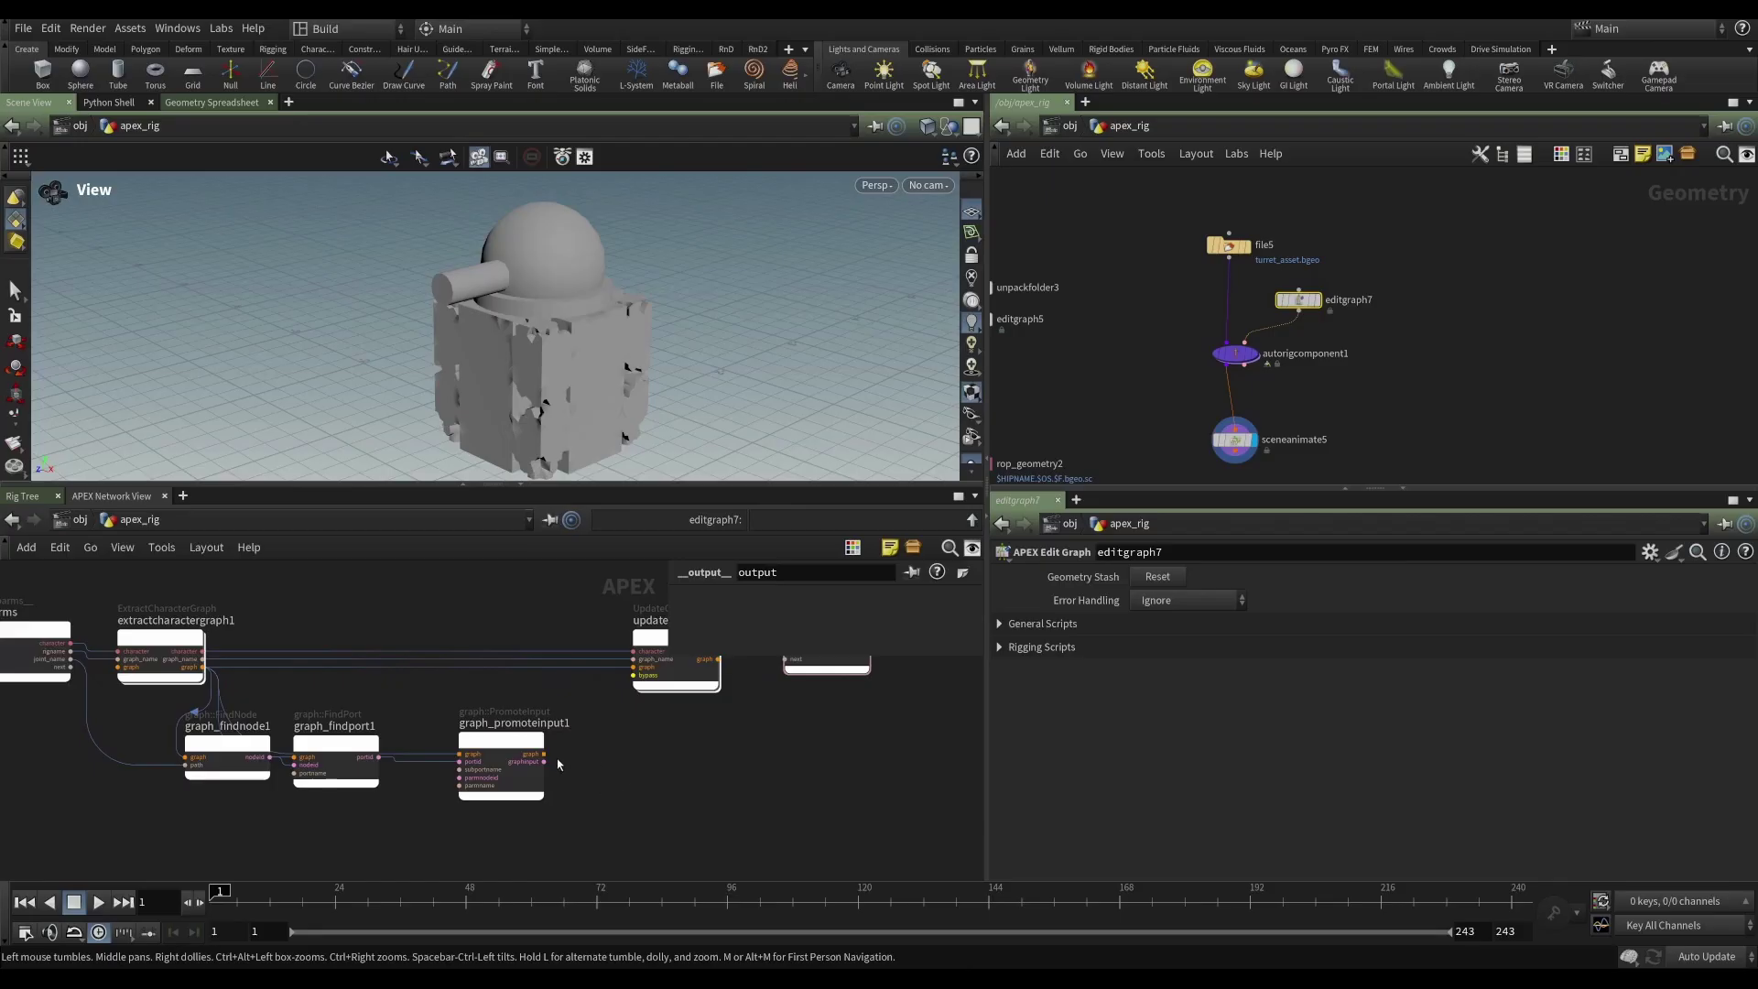
scroll(464, 805, up, 3)
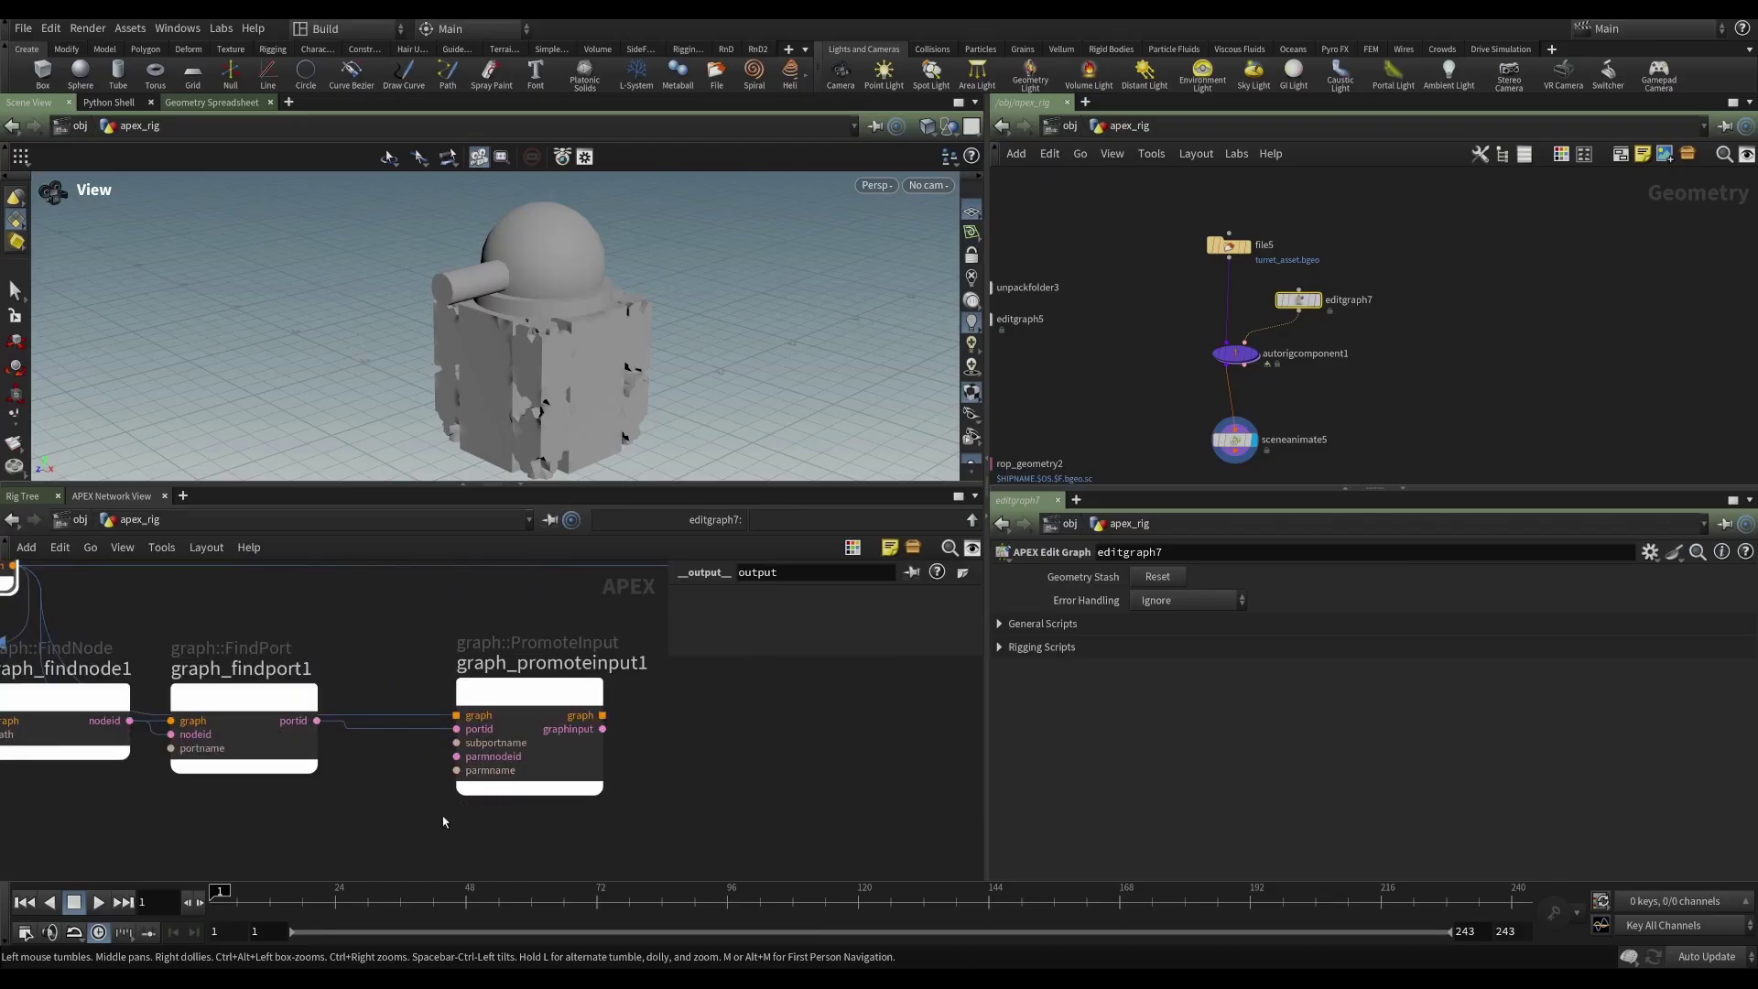
scroll(442, 815, down, 3)
- Pan across the graph and bring up autorigcomponent1, joint_name still barrel_root
middle_drag(55, 796, 498, 792)
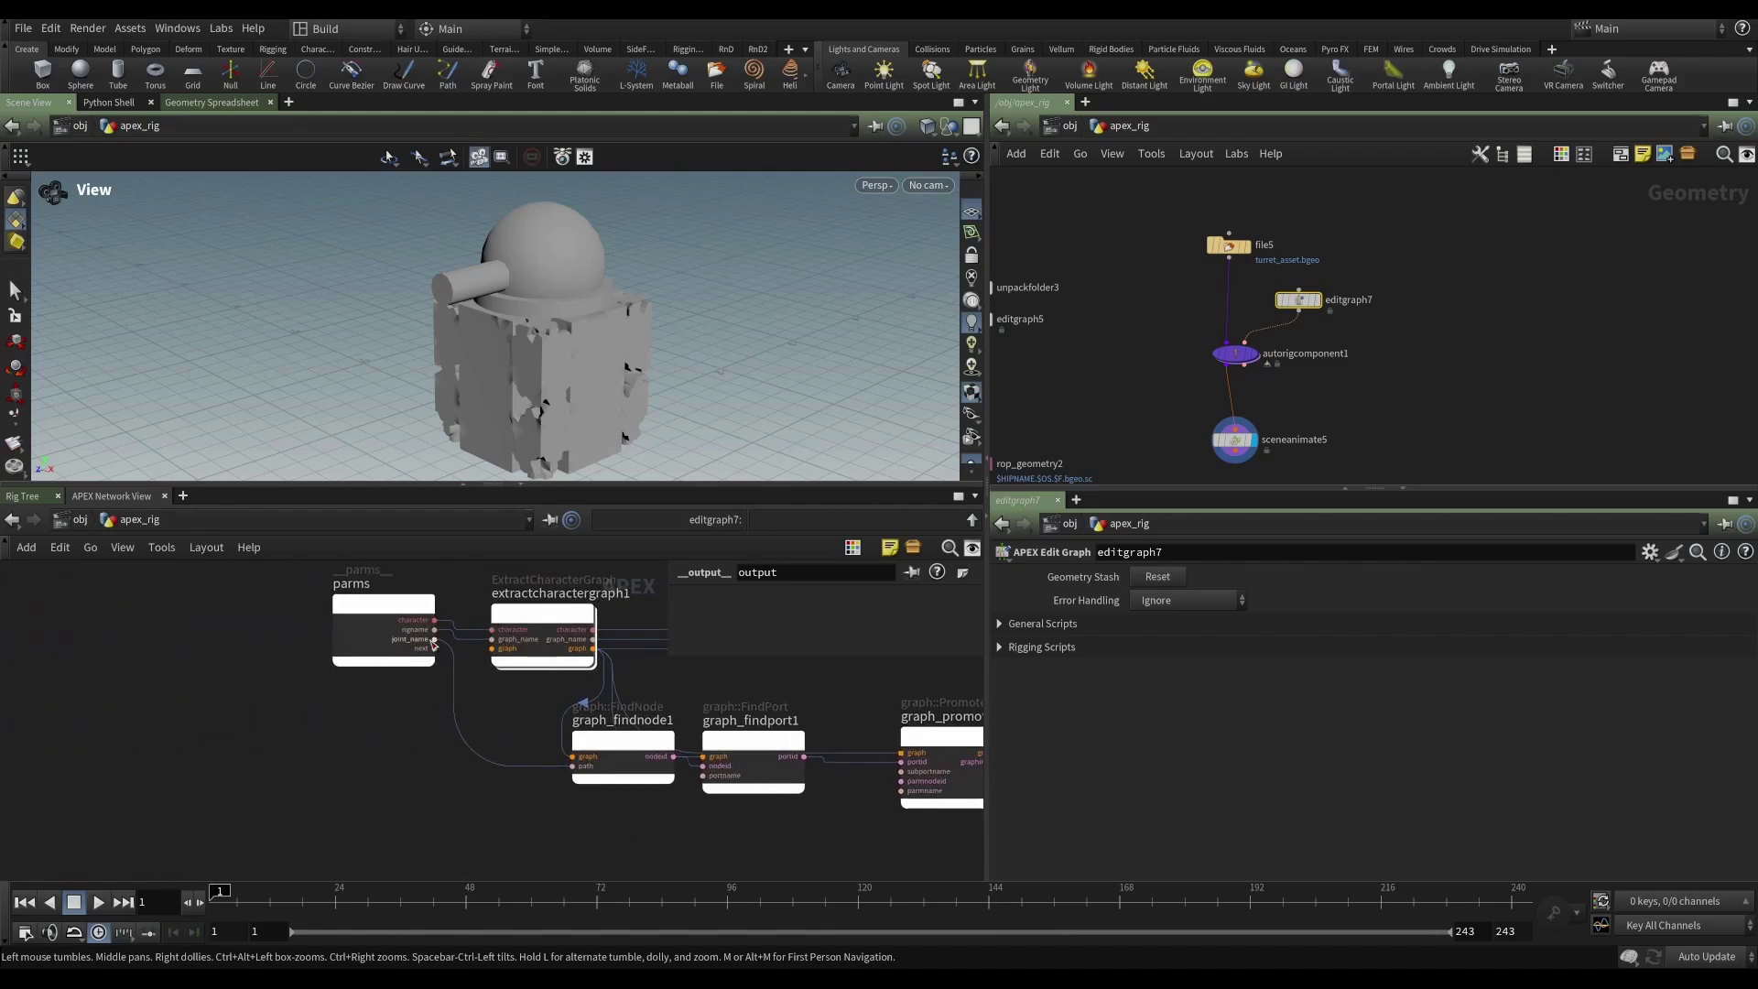
middle_drag(515, 831, 218, 819)
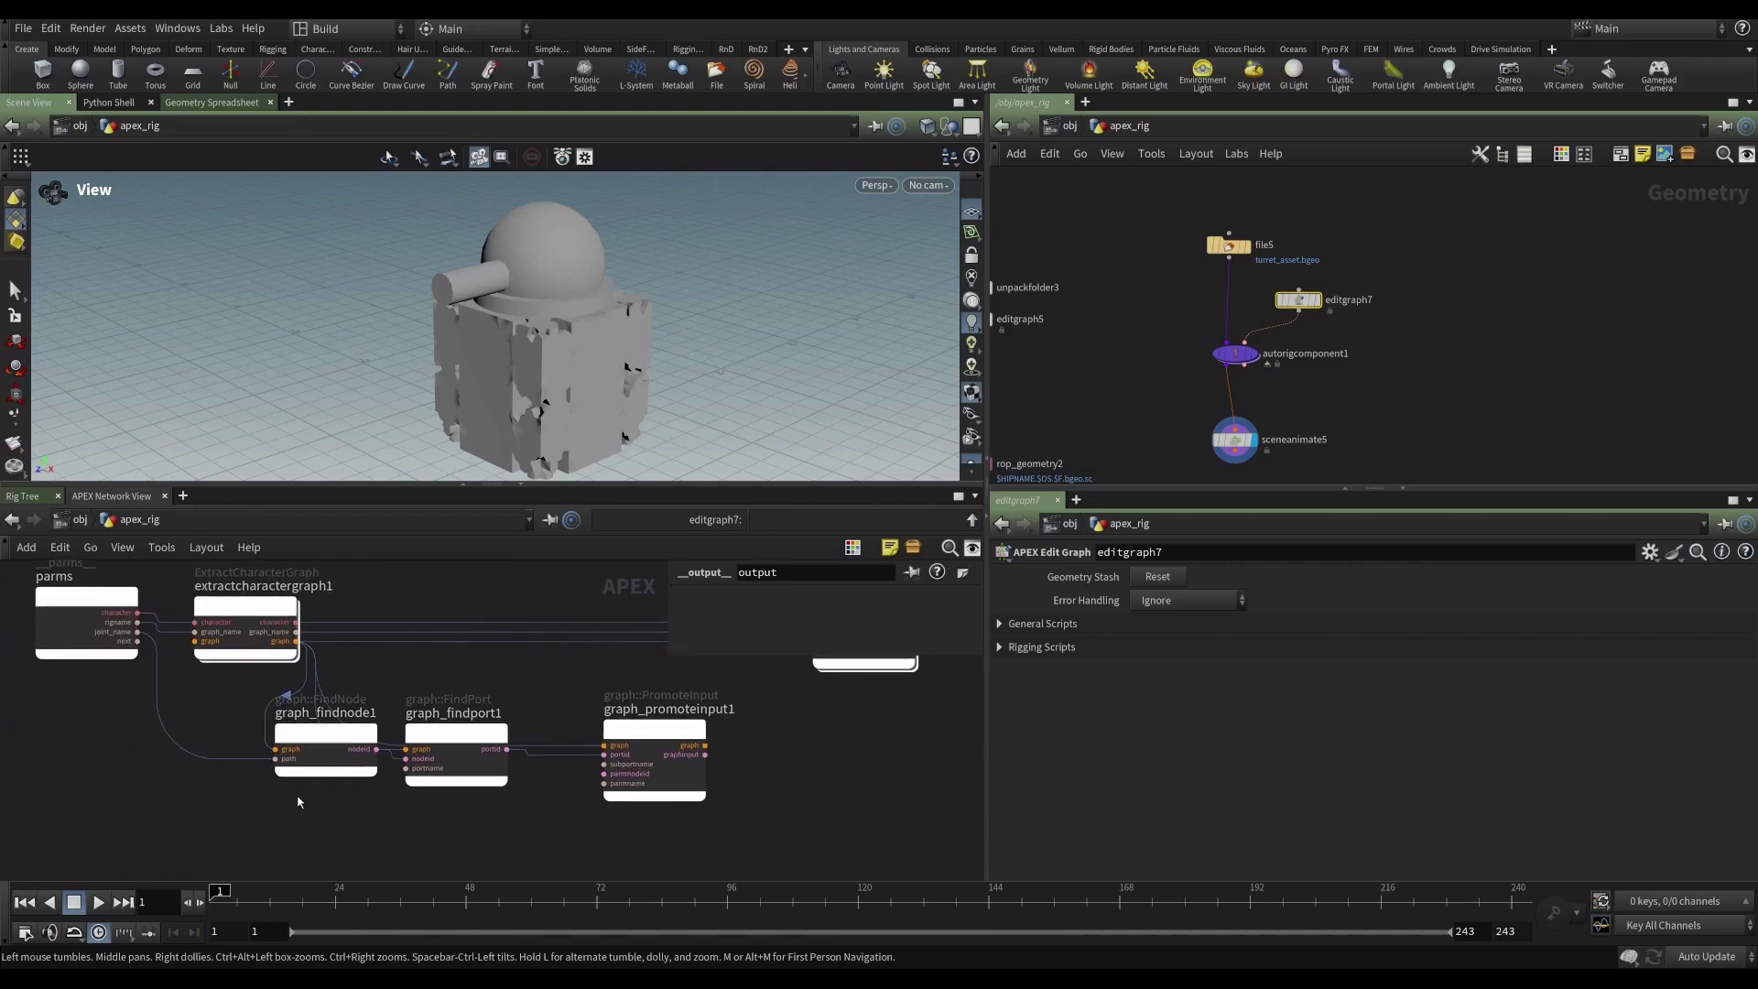
click(1235, 354)
- Zoom in on the autorig graph's parms node outputs, then return to editgraph7
scroll(385, 723, down, 2)
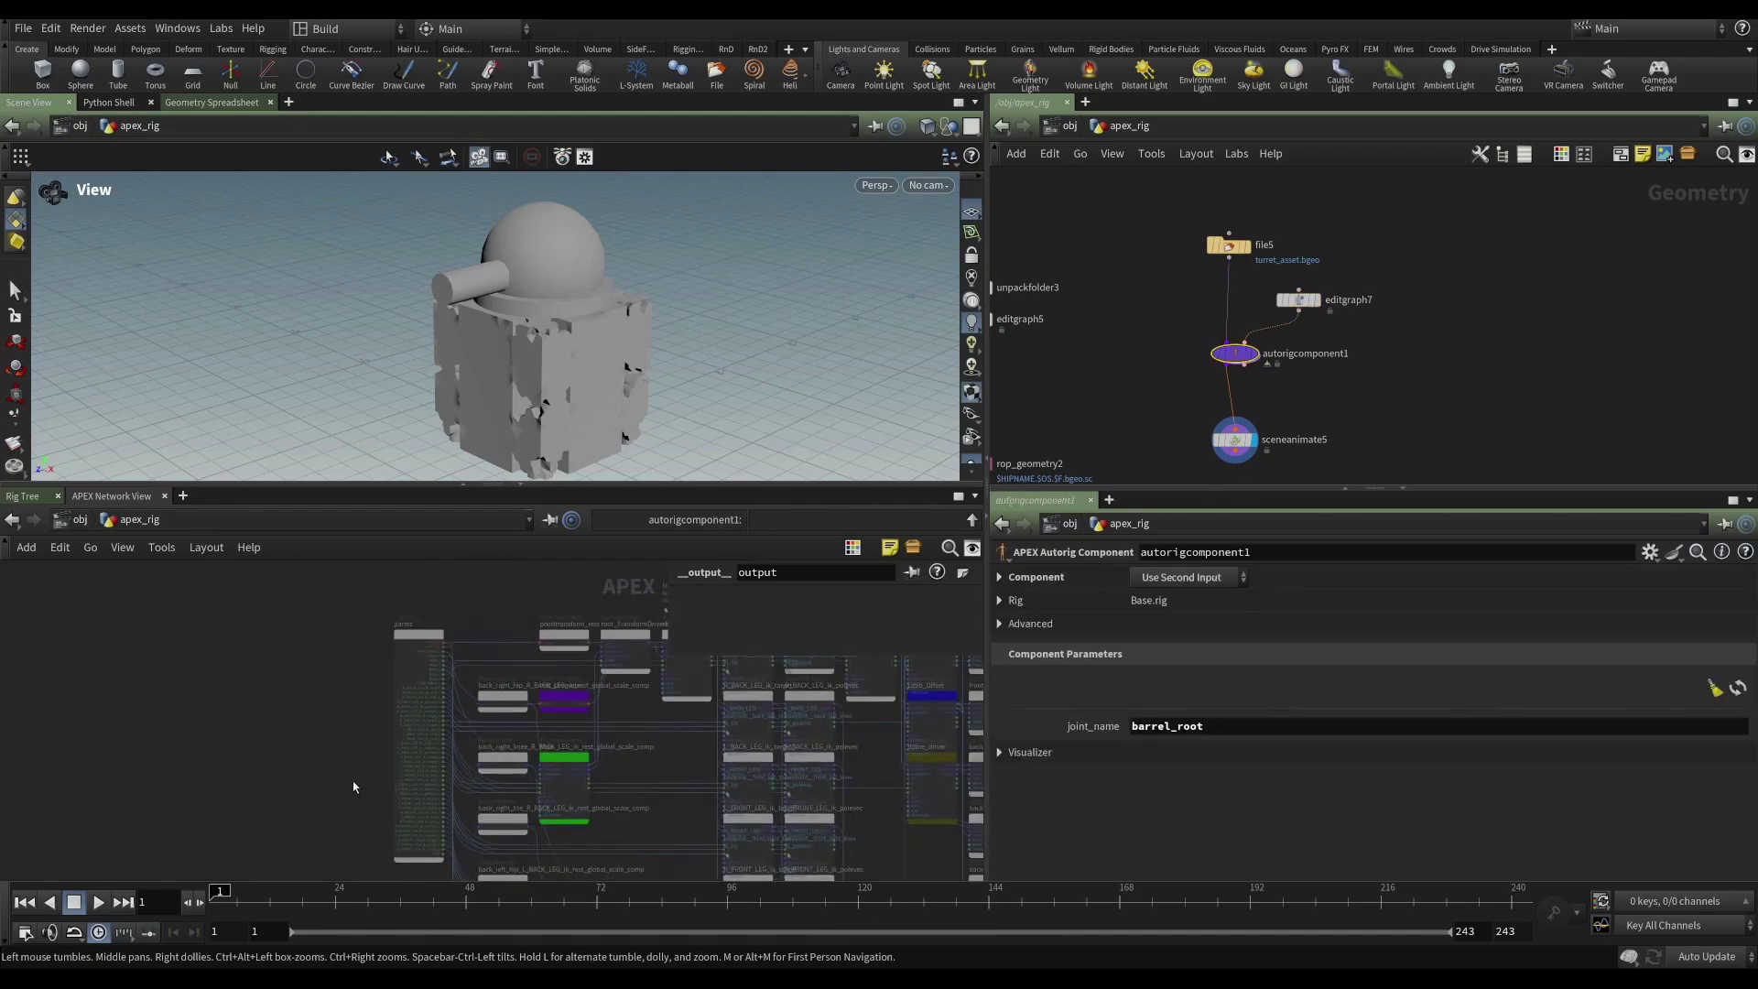
drag(386, 645, 402, 664)
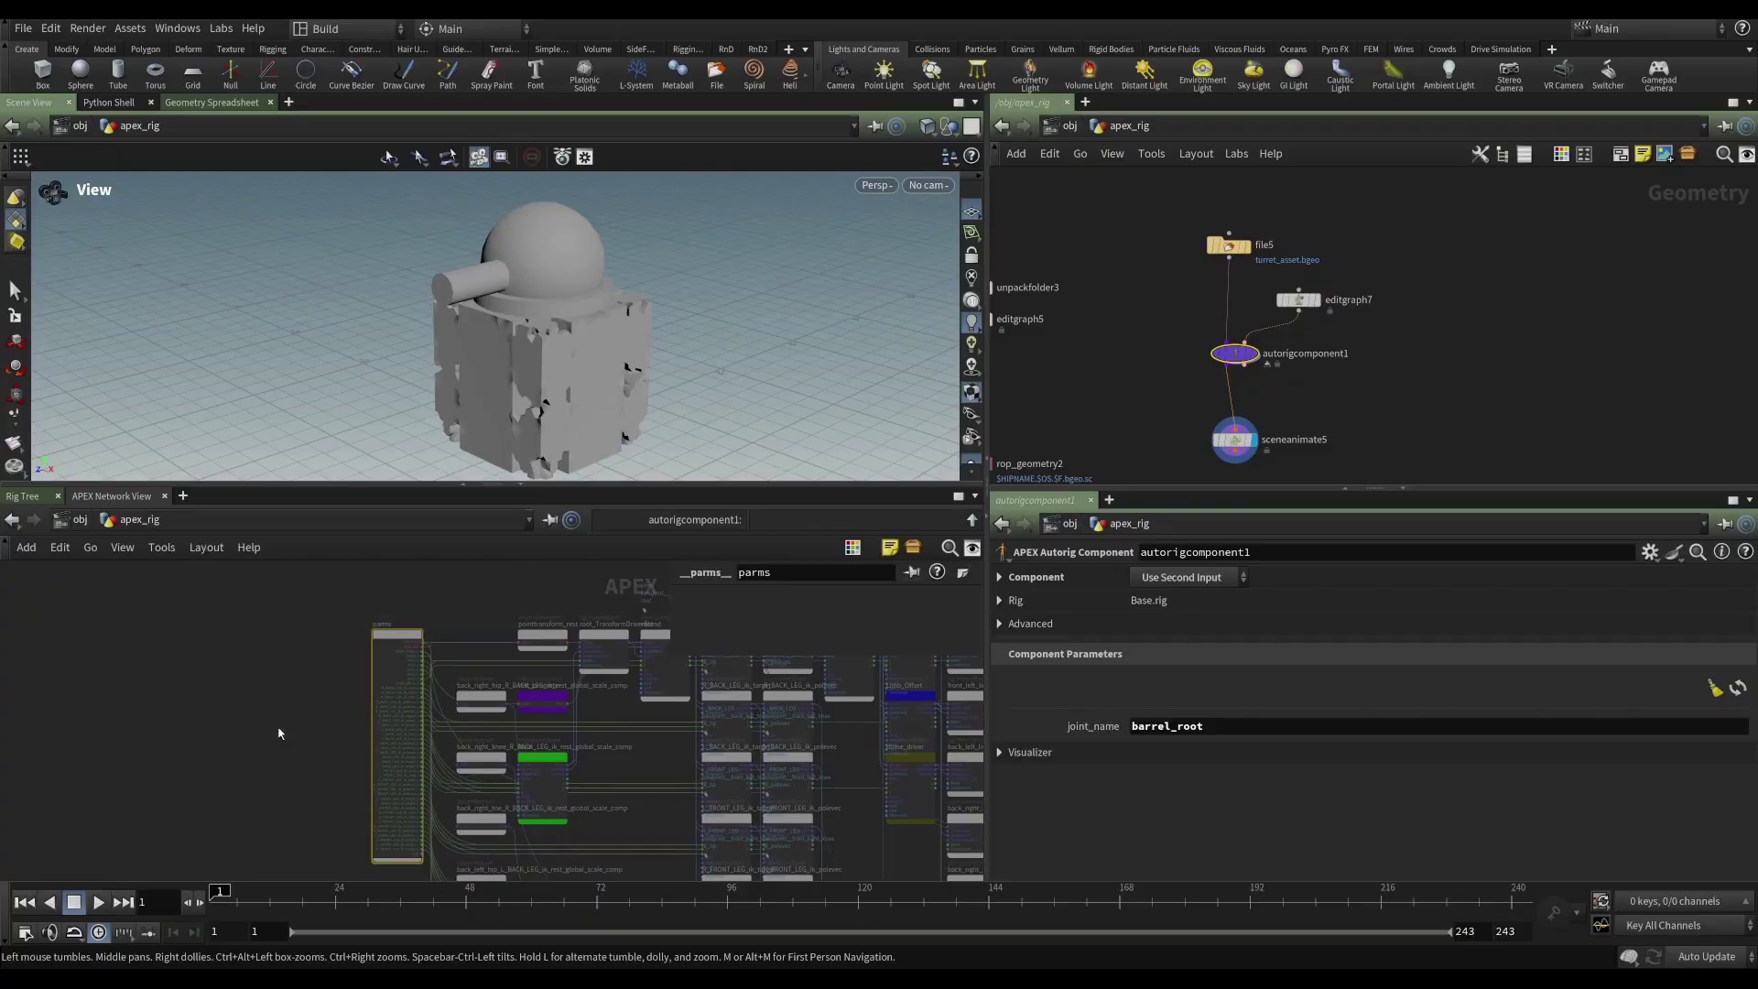
scroll(311, 771, up, 4)
middle_drag(403, 744, 248, 763)
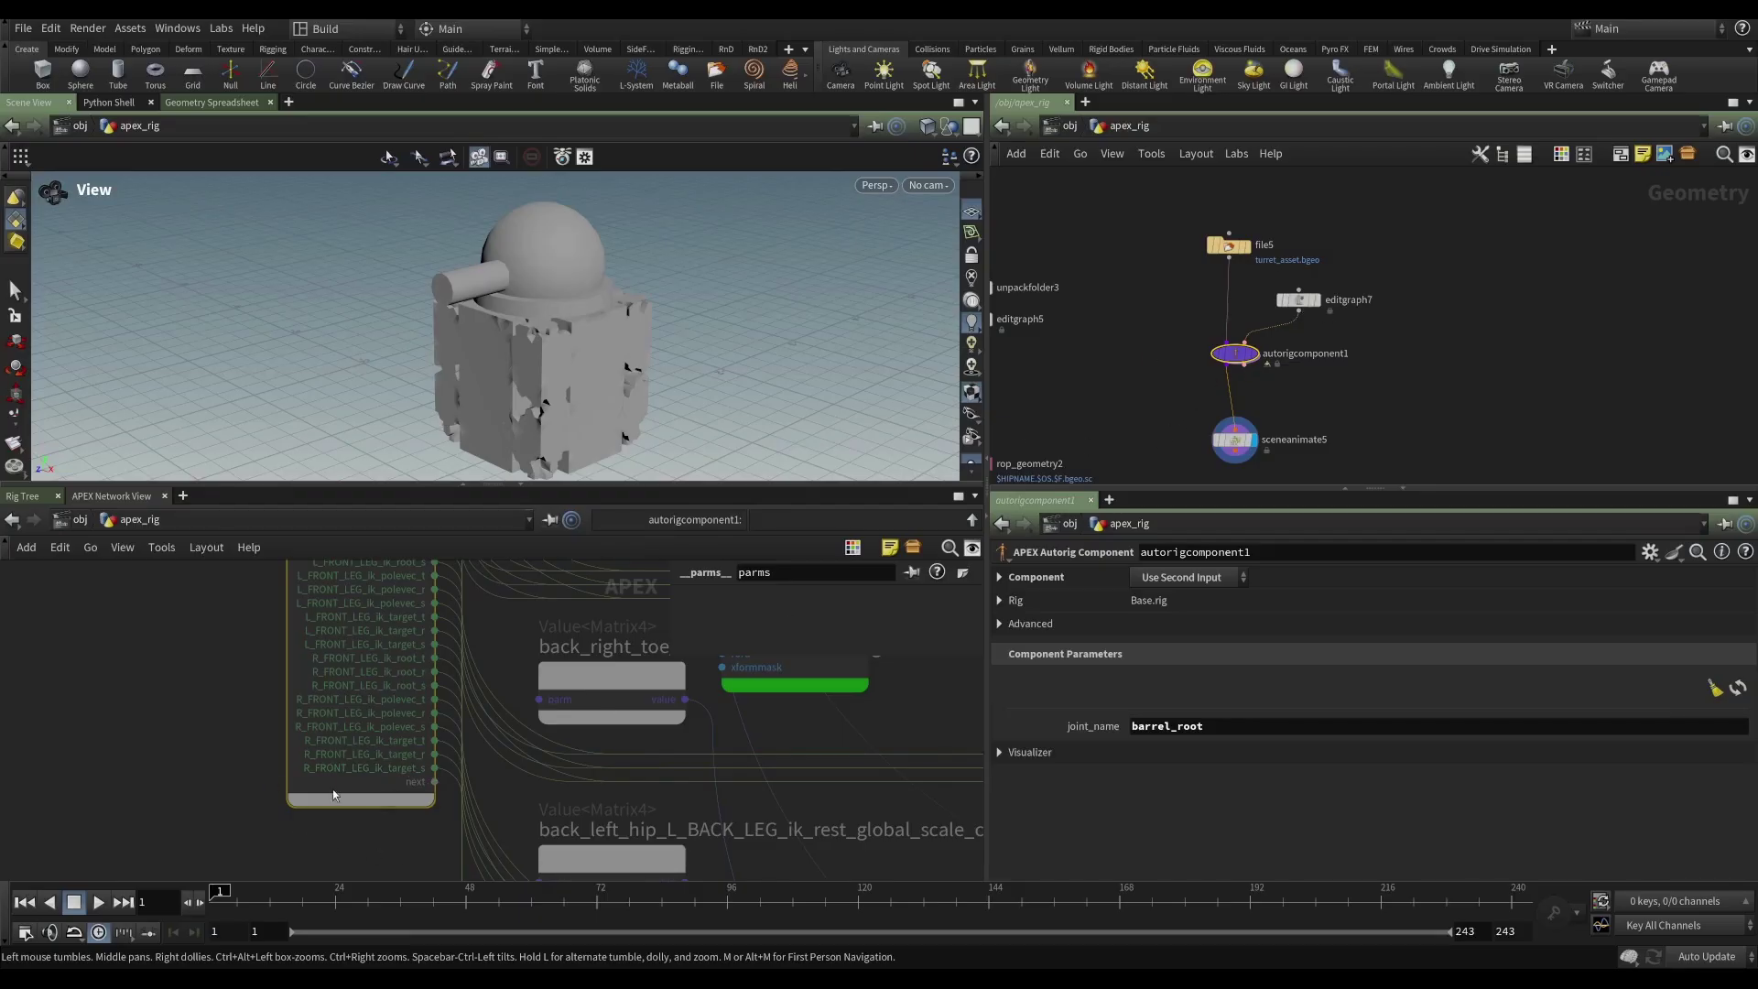
click(1298, 299)
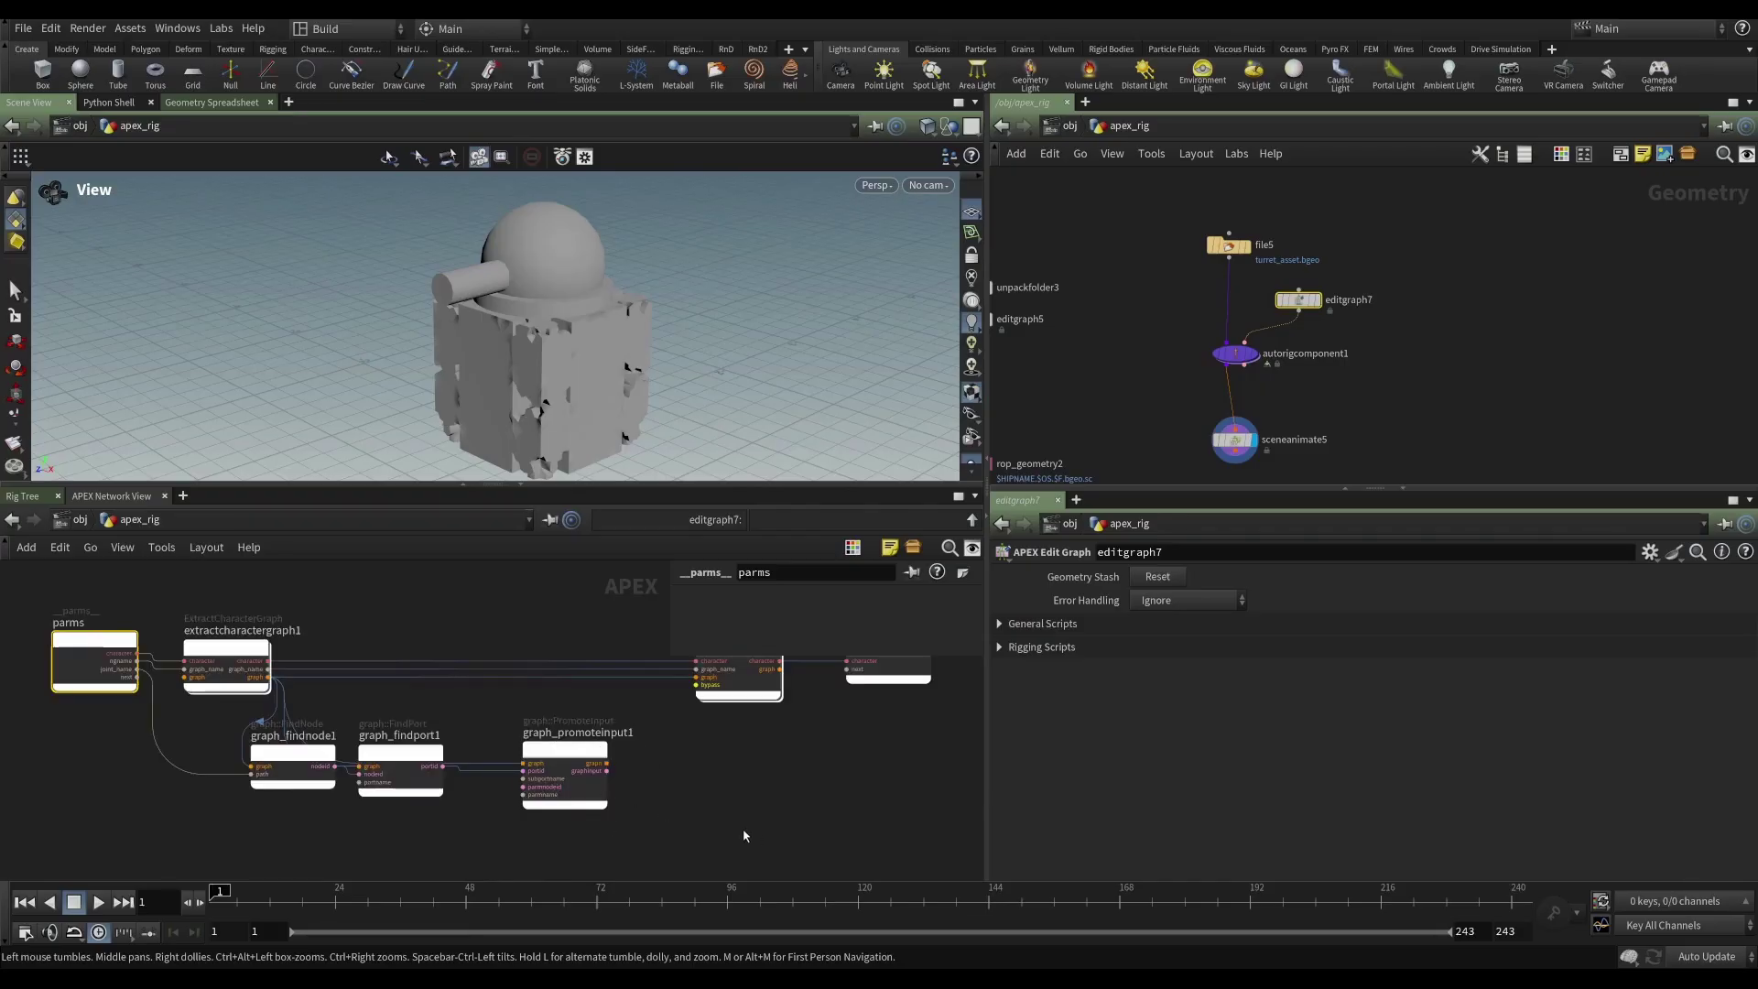
- Lower graph_promoteinput1, wire parms joint_name toward it, then select sceneanimate5
key(h)
middle_drag(730, 831, 660, 836)
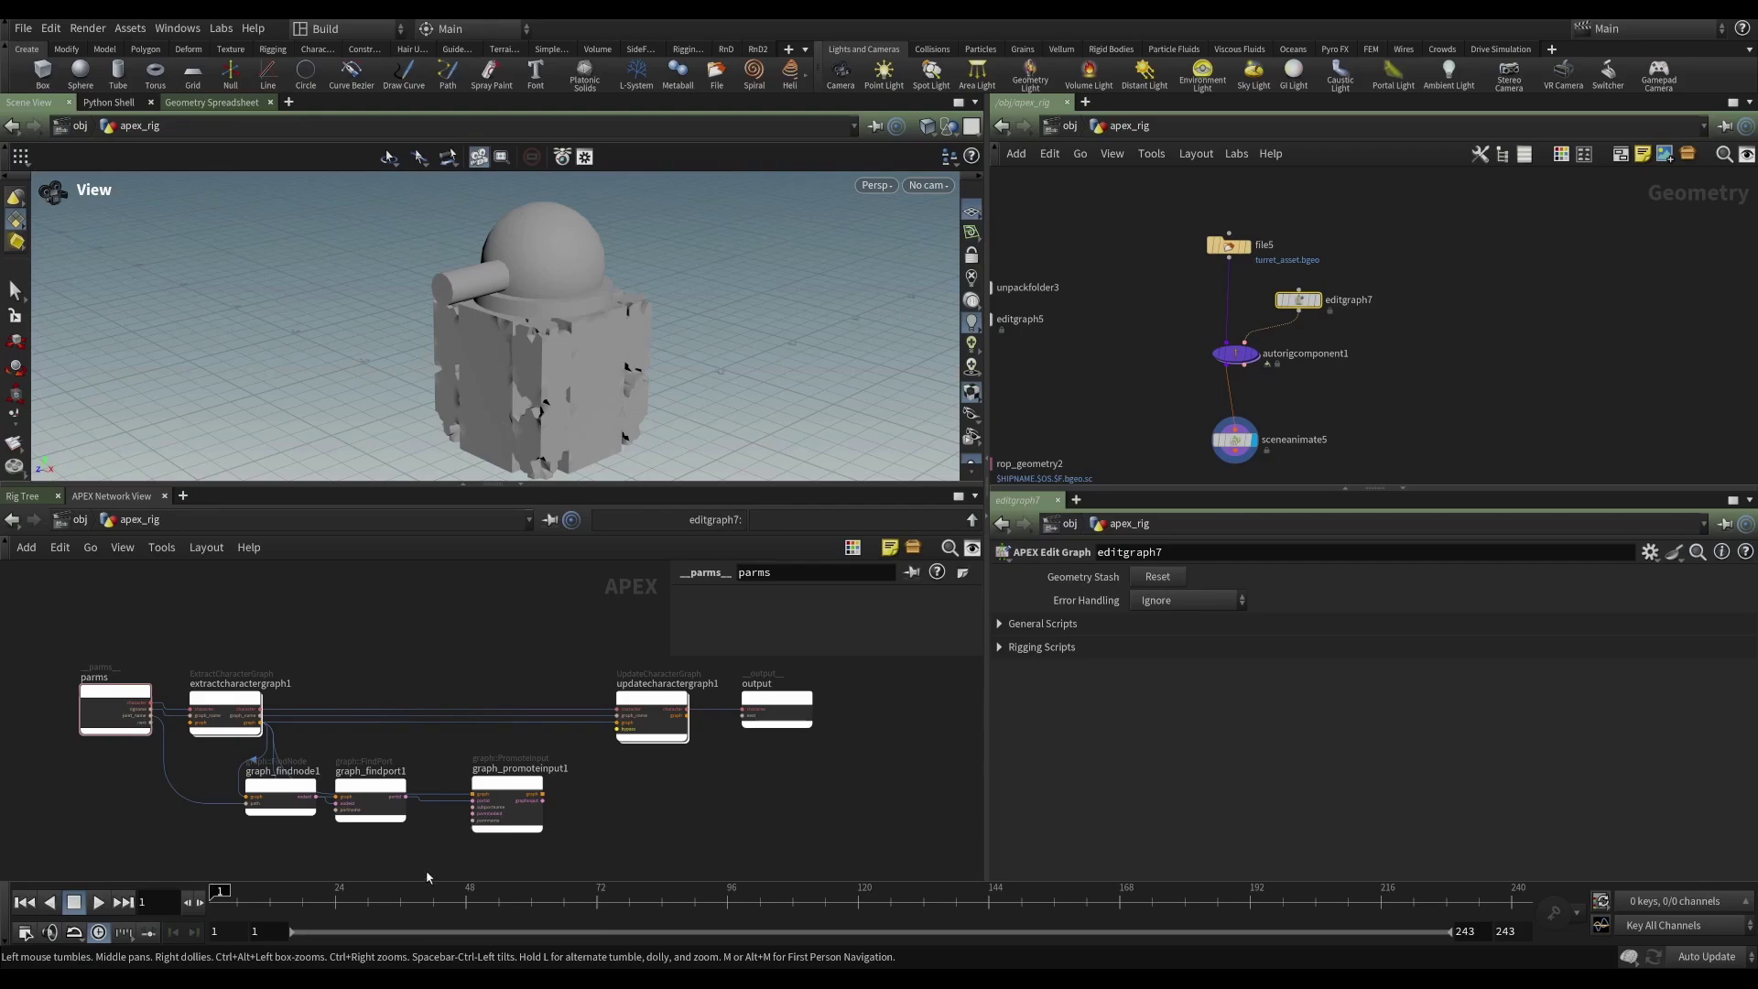
scroll(459, 824, up, 3)
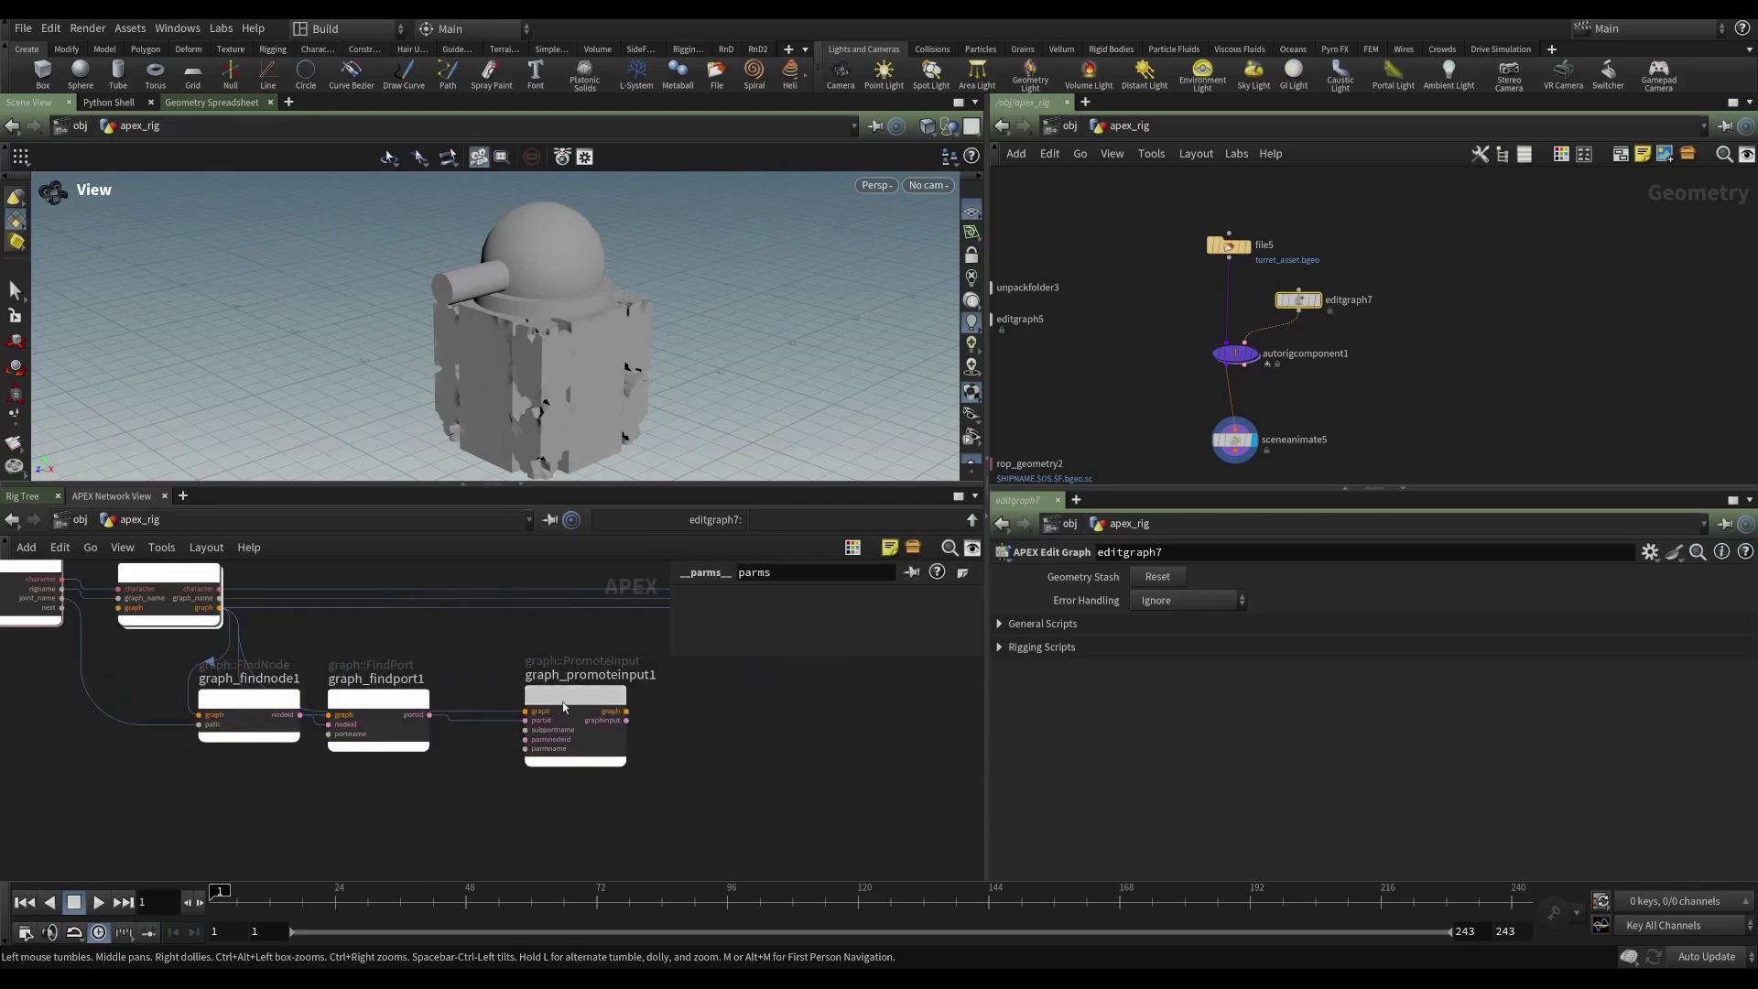
drag(575, 696, 580, 725)
middle_drag(406, 803, 503, 839)
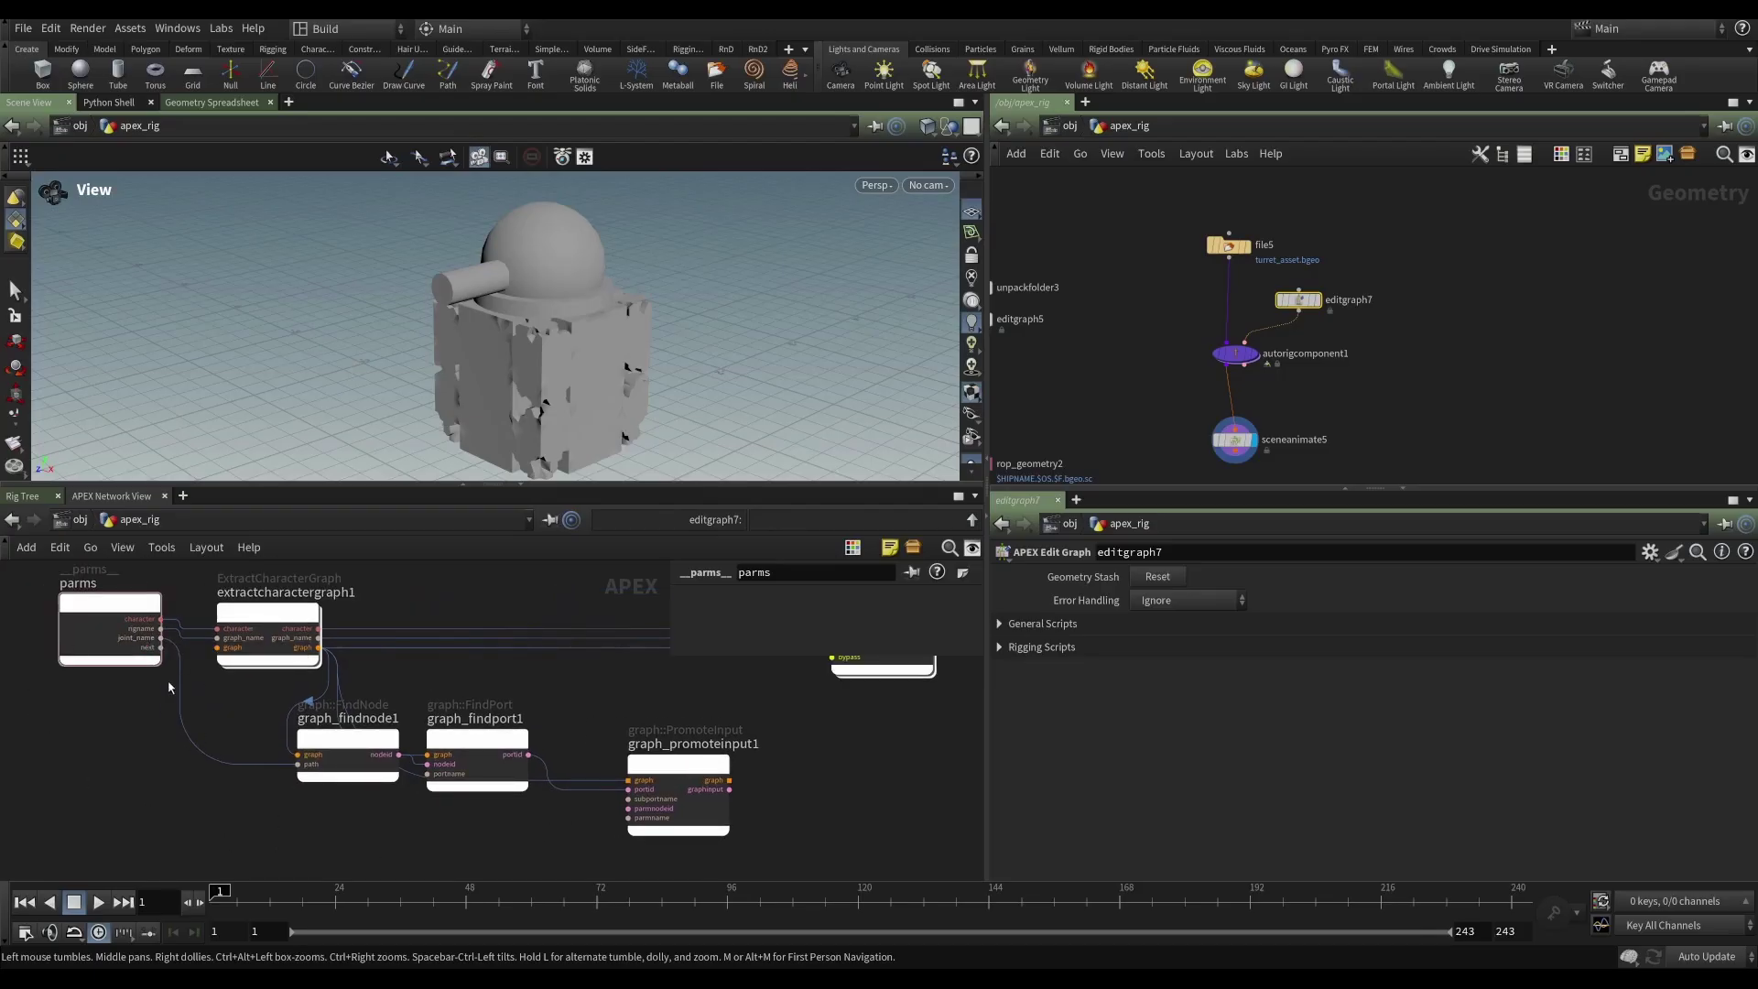
drag(161, 638, 624, 820)
click(1234, 439)
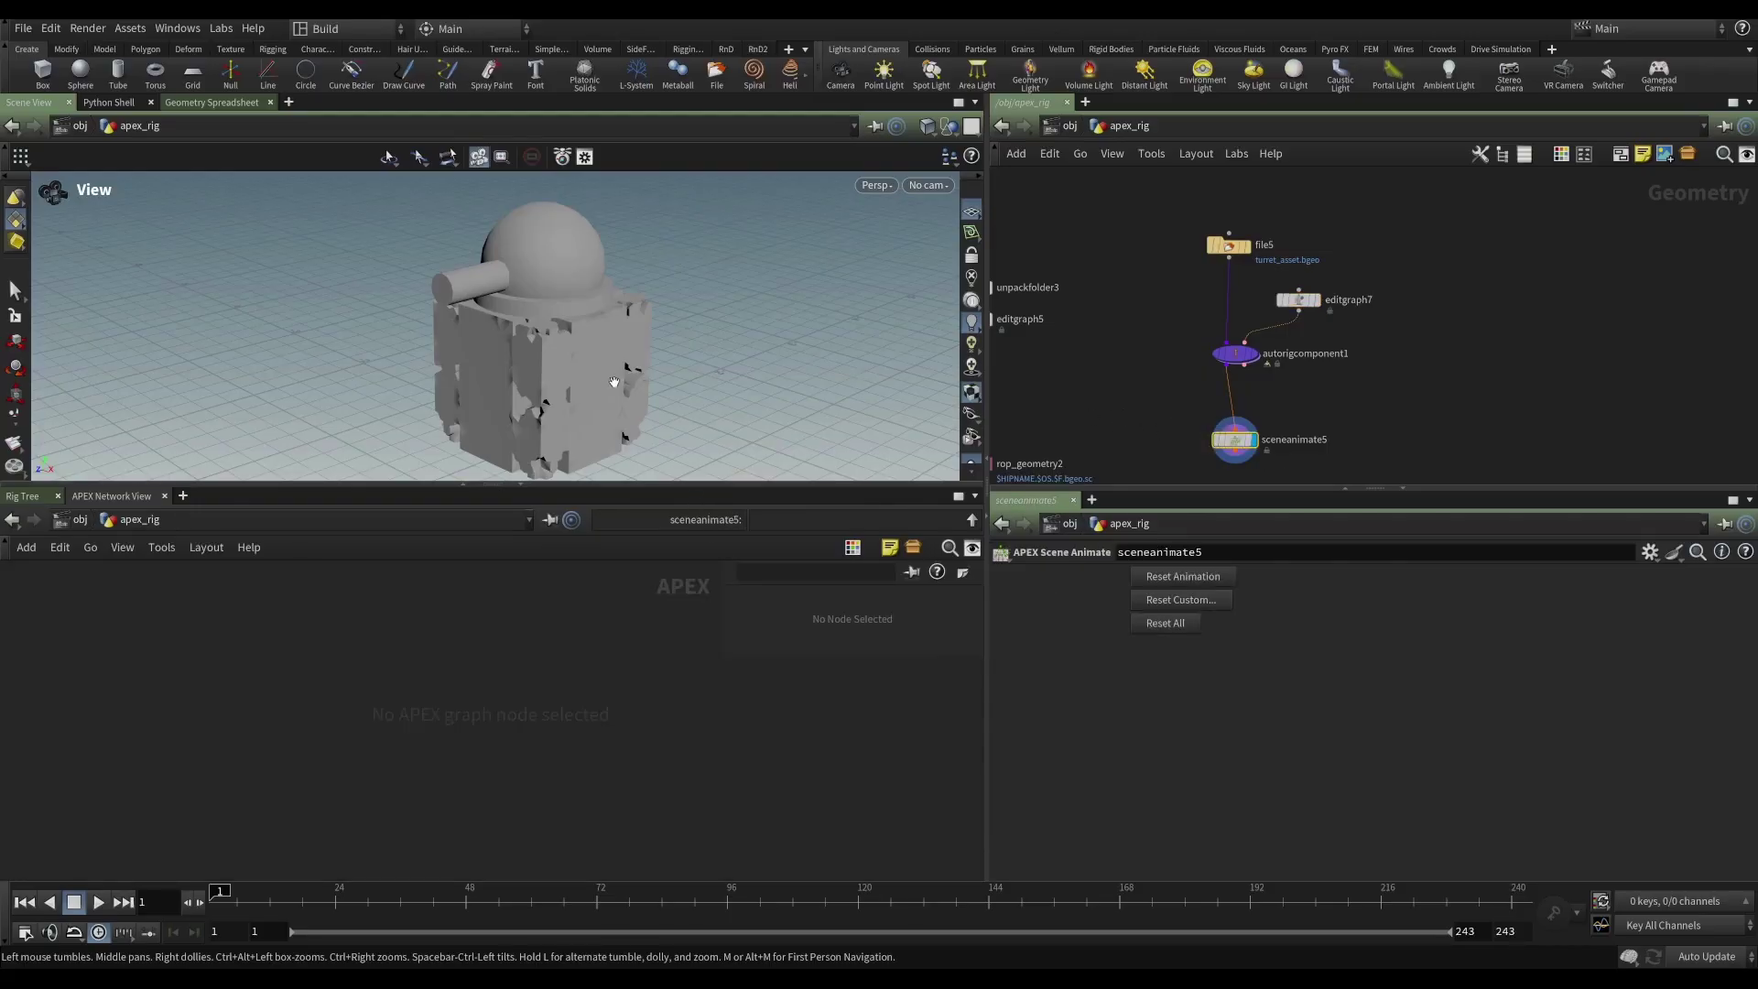
- Enter Animate mode on the turret rig and expand All Controls > Base to list its controls
key(Return)
drag(613, 381, 756, 267)
click(788, 246)
click(807, 262)
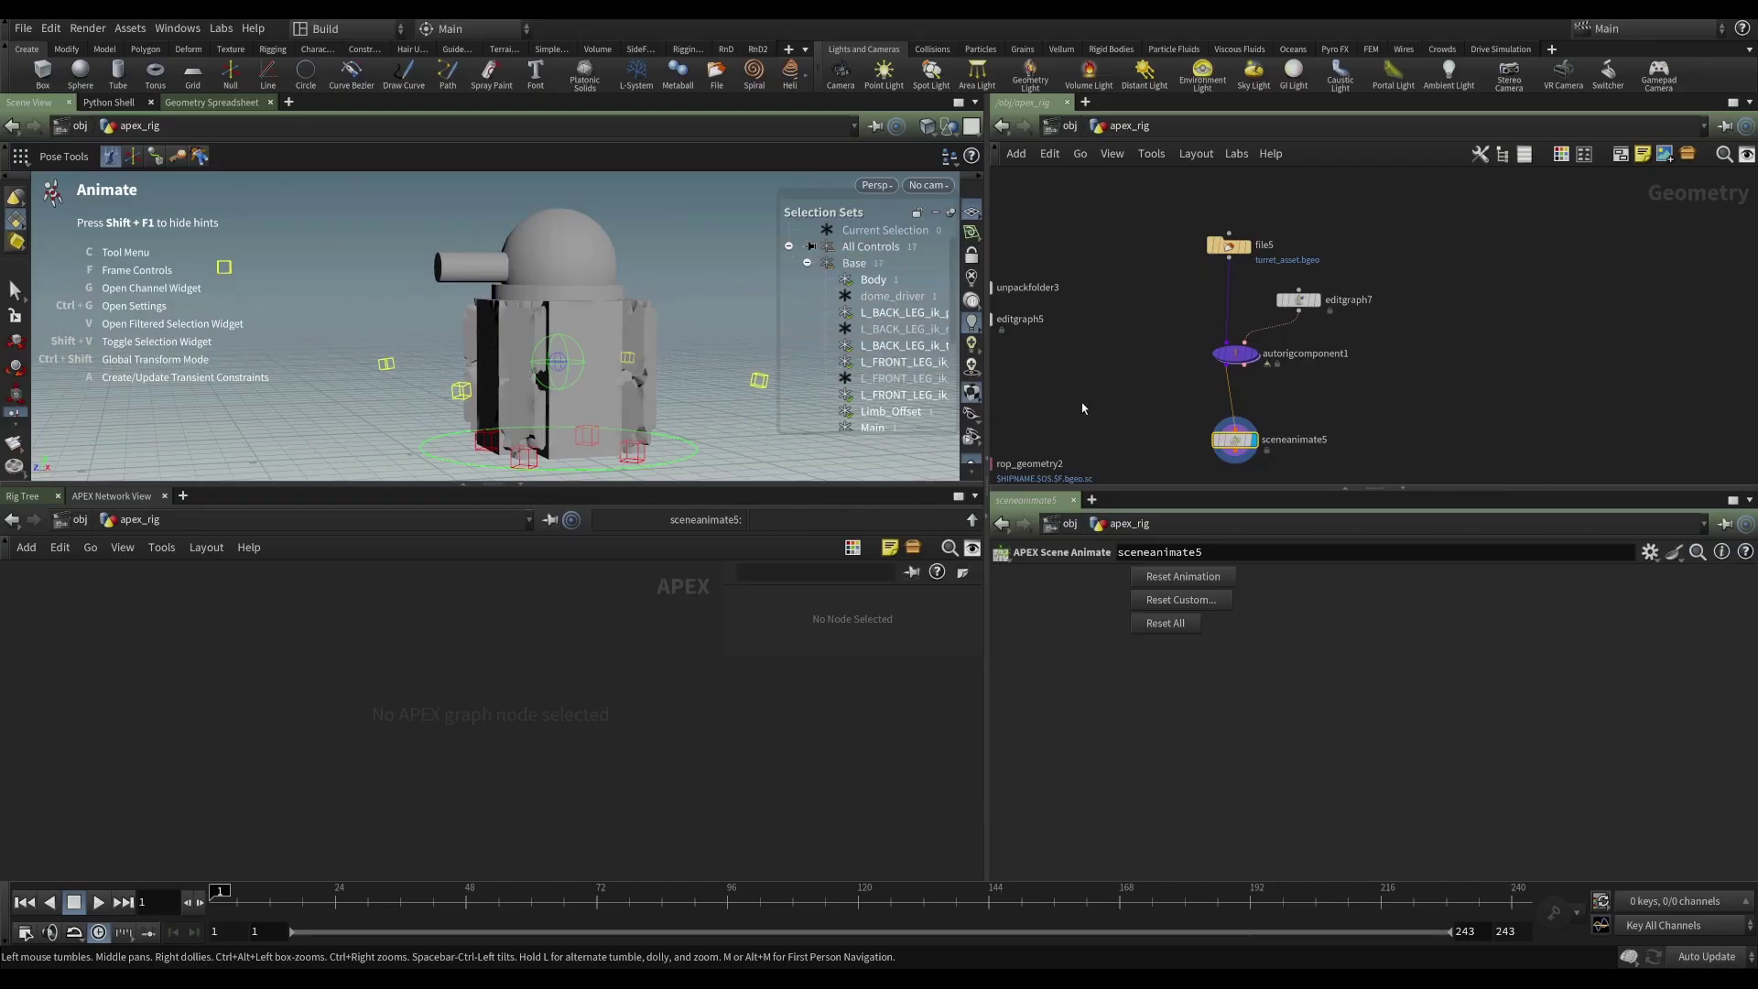
- Back in editgraph7, add a string::Format node below graph_findnode1 and wire parms joint_name into it
click(1298, 301)
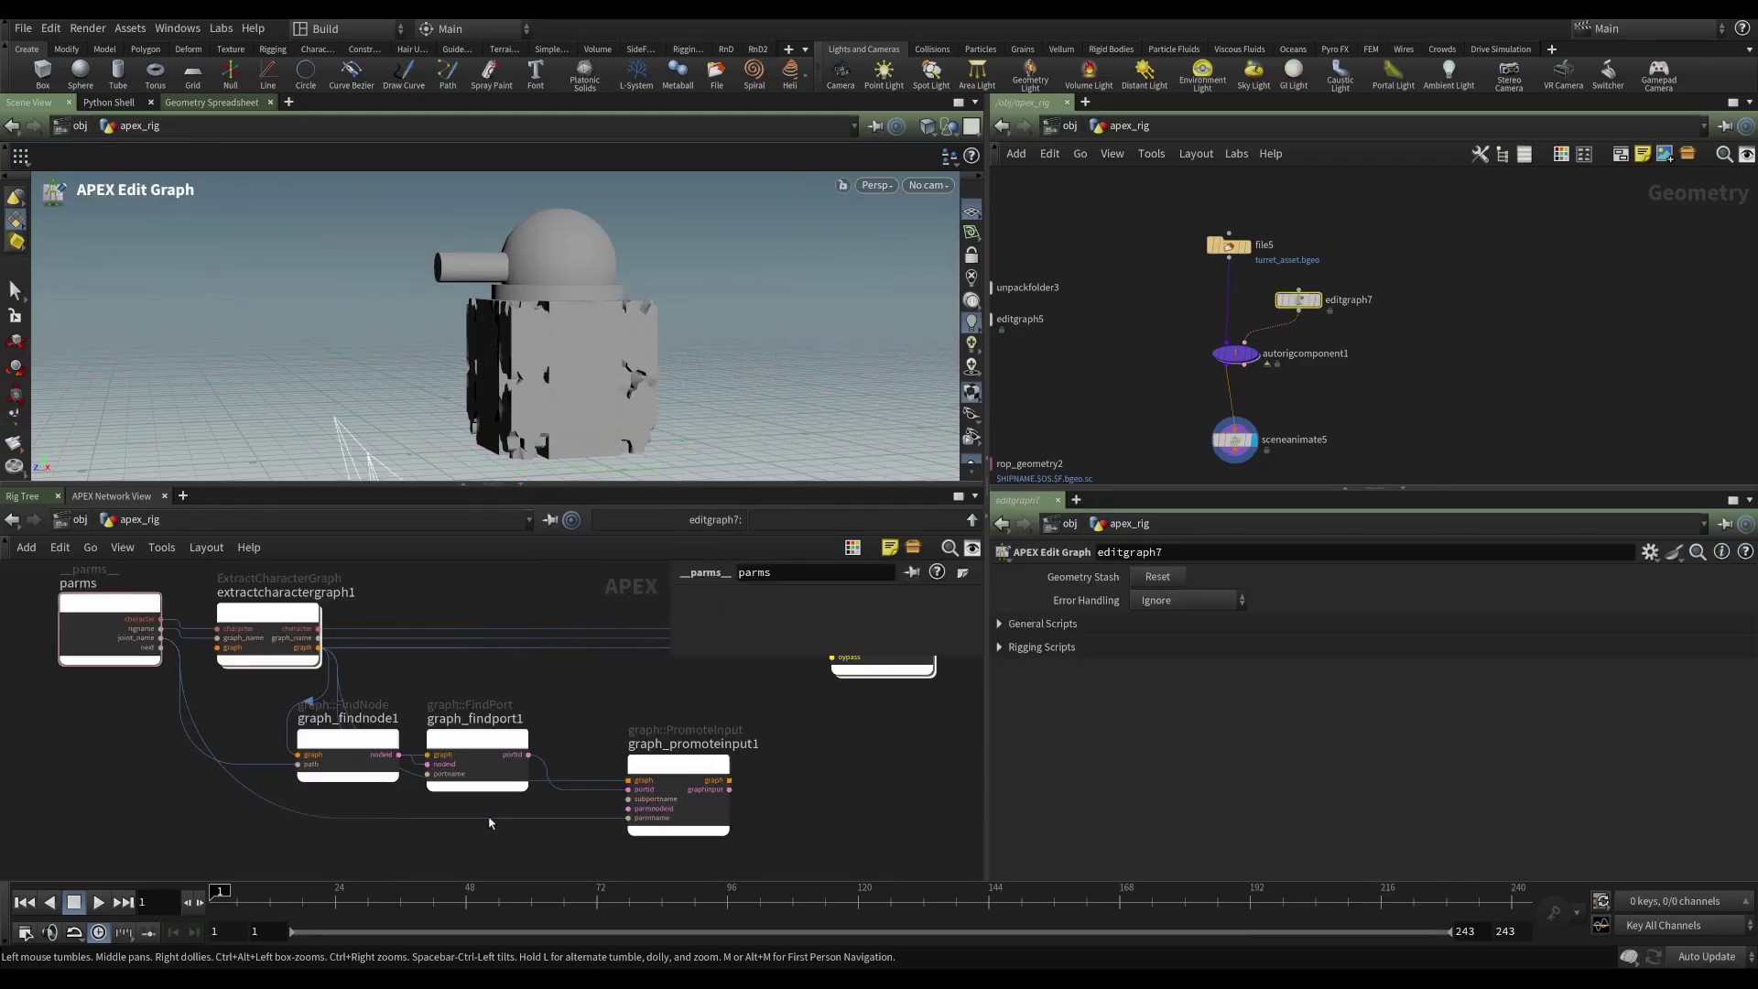
middle_drag(487, 846, 505, 835)
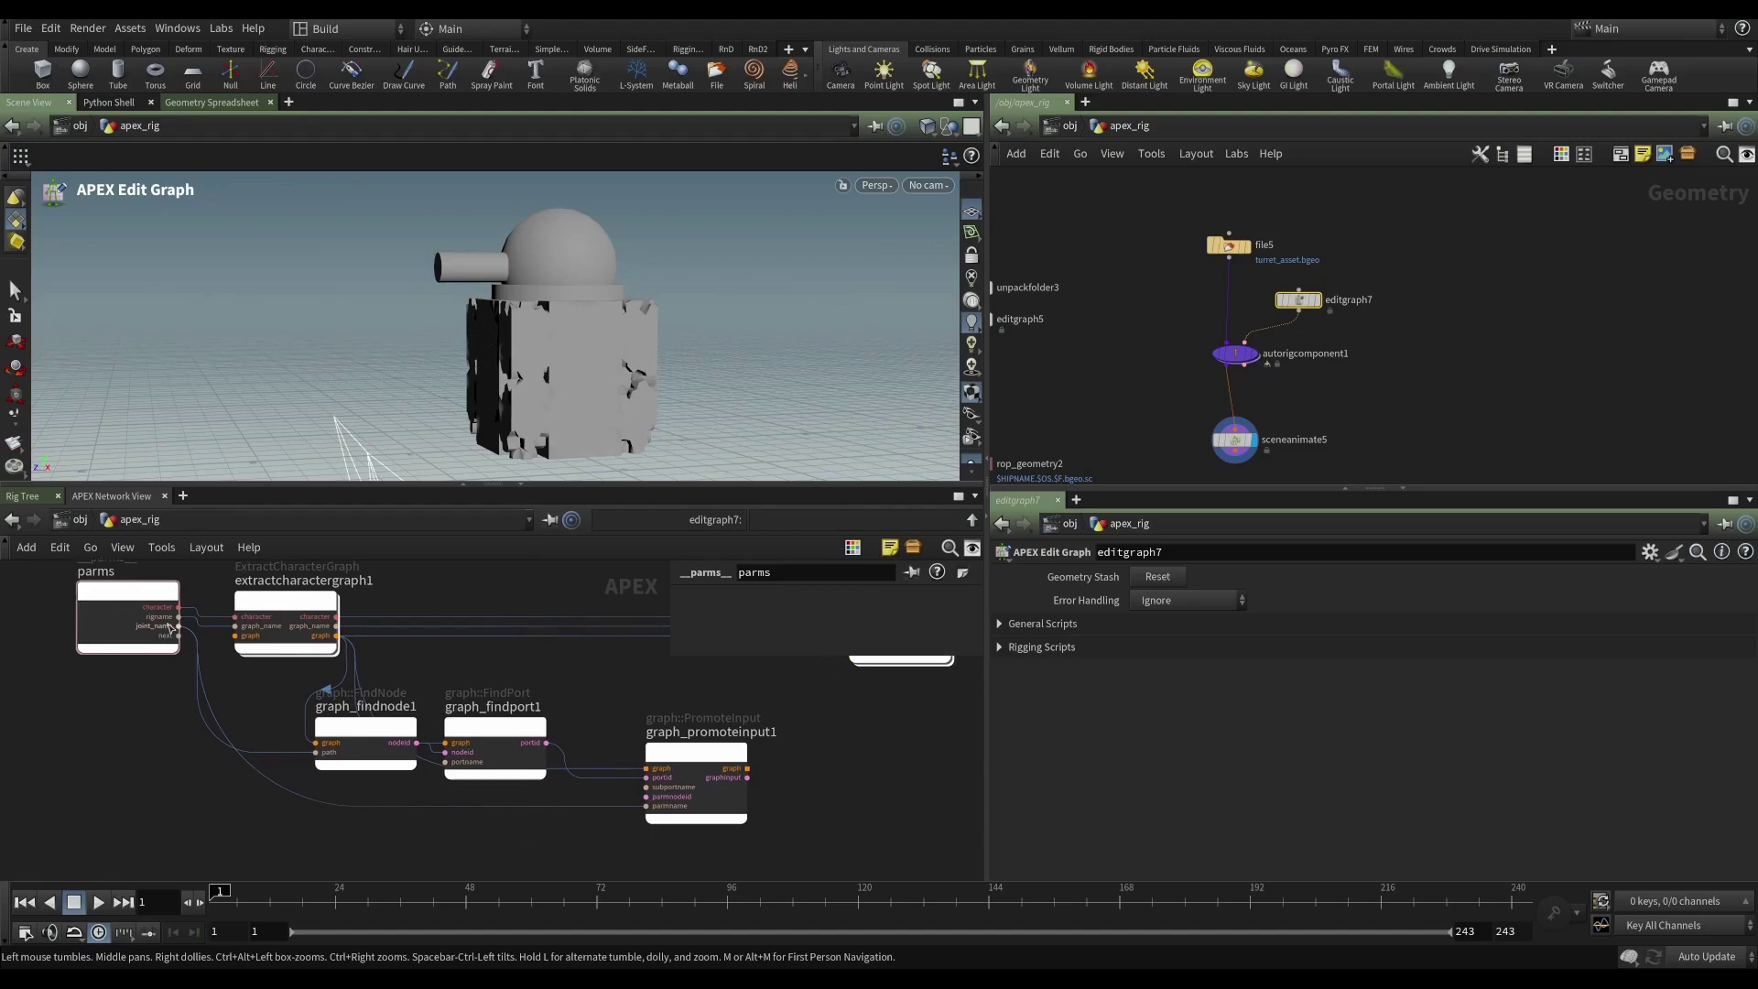
key(Tab)
text(string)
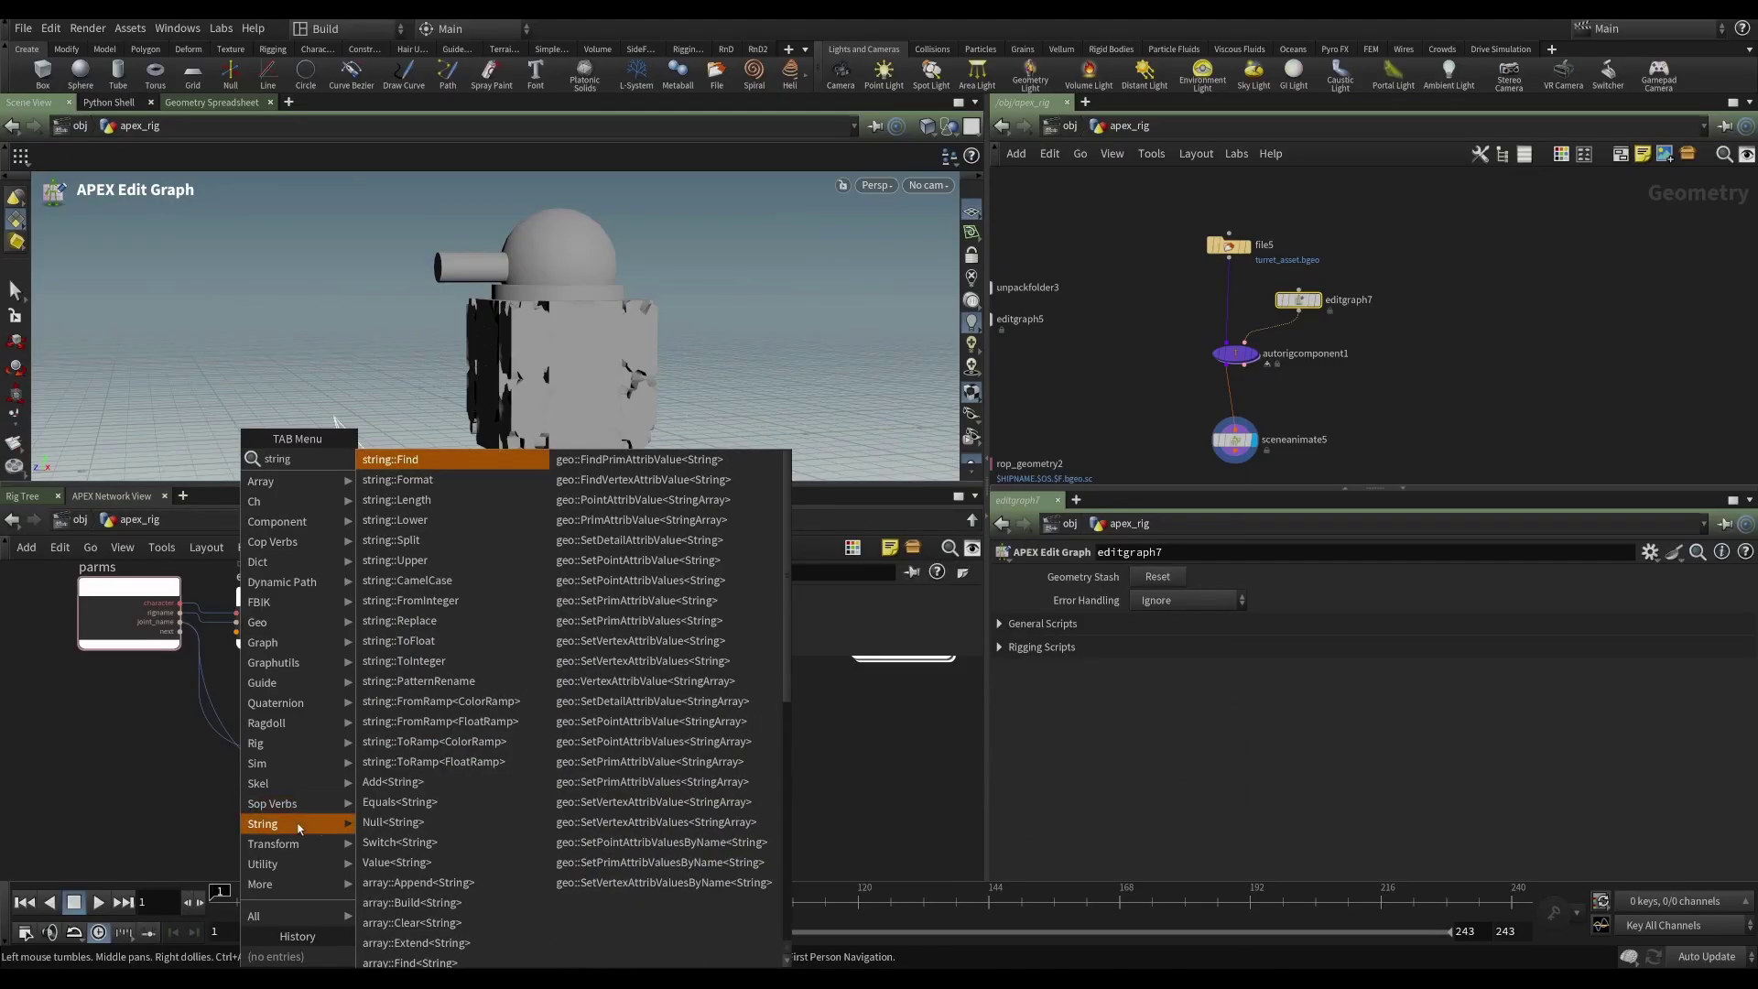
key(Down)
key(Return)
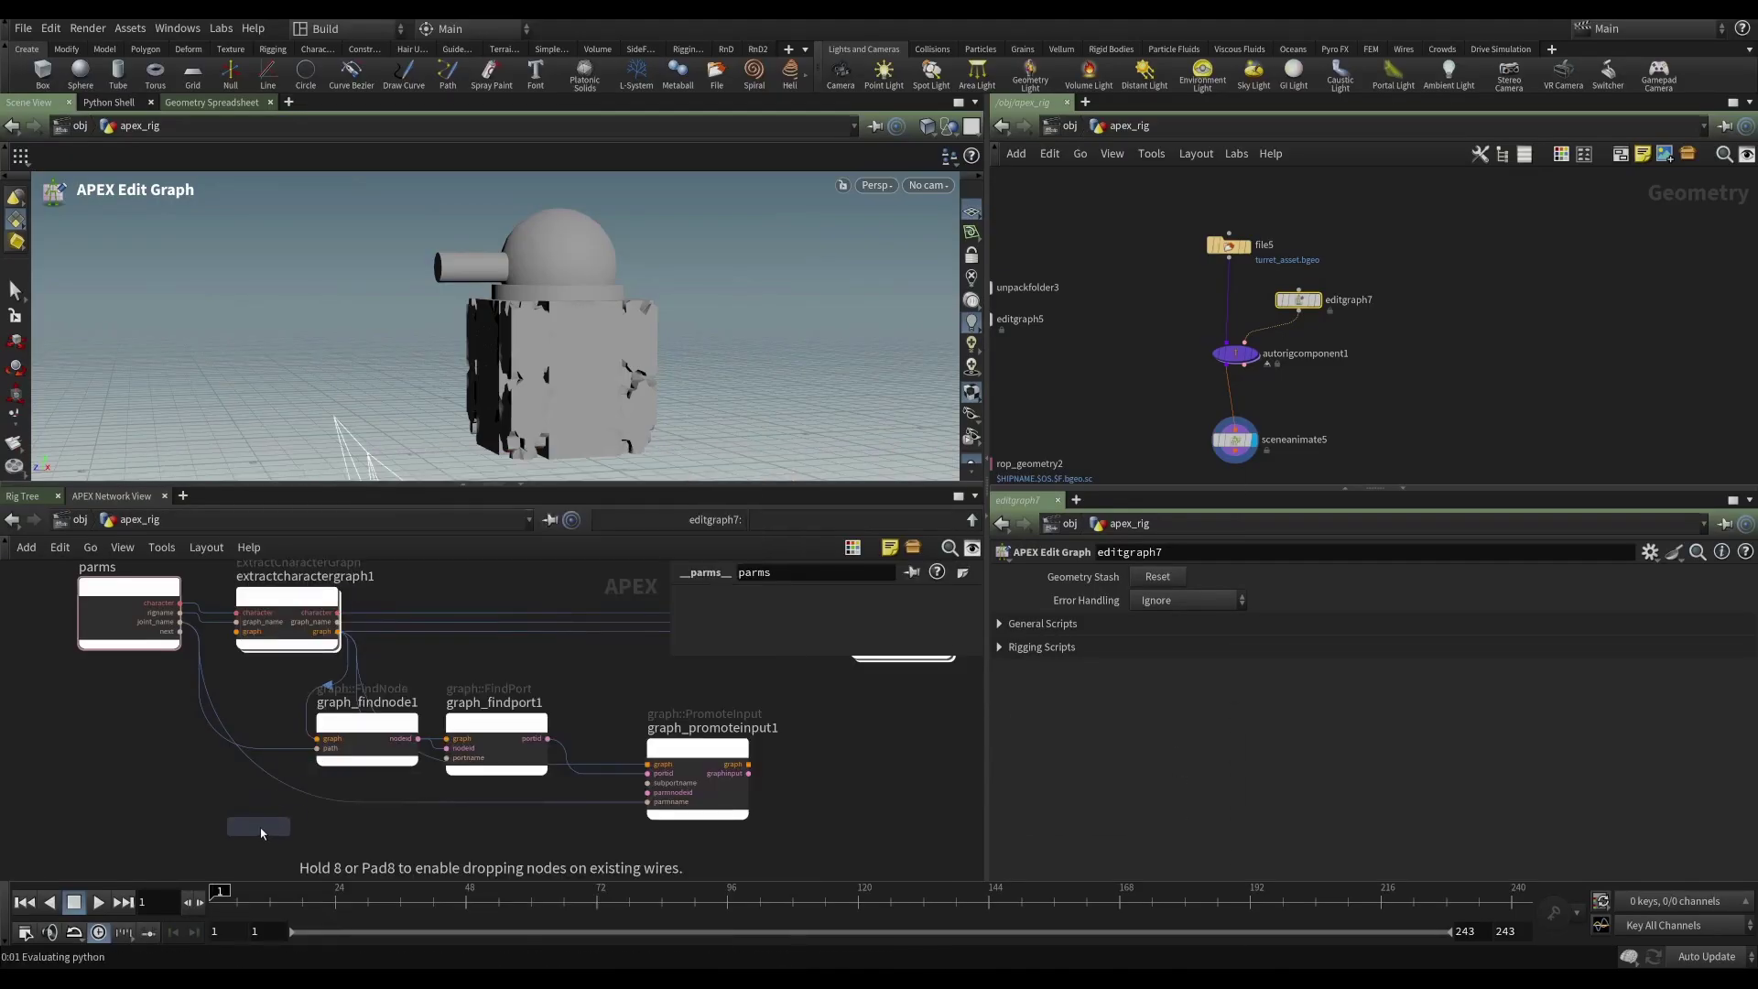
click(271, 839)
middle_drag(197, 806, 241, 800)
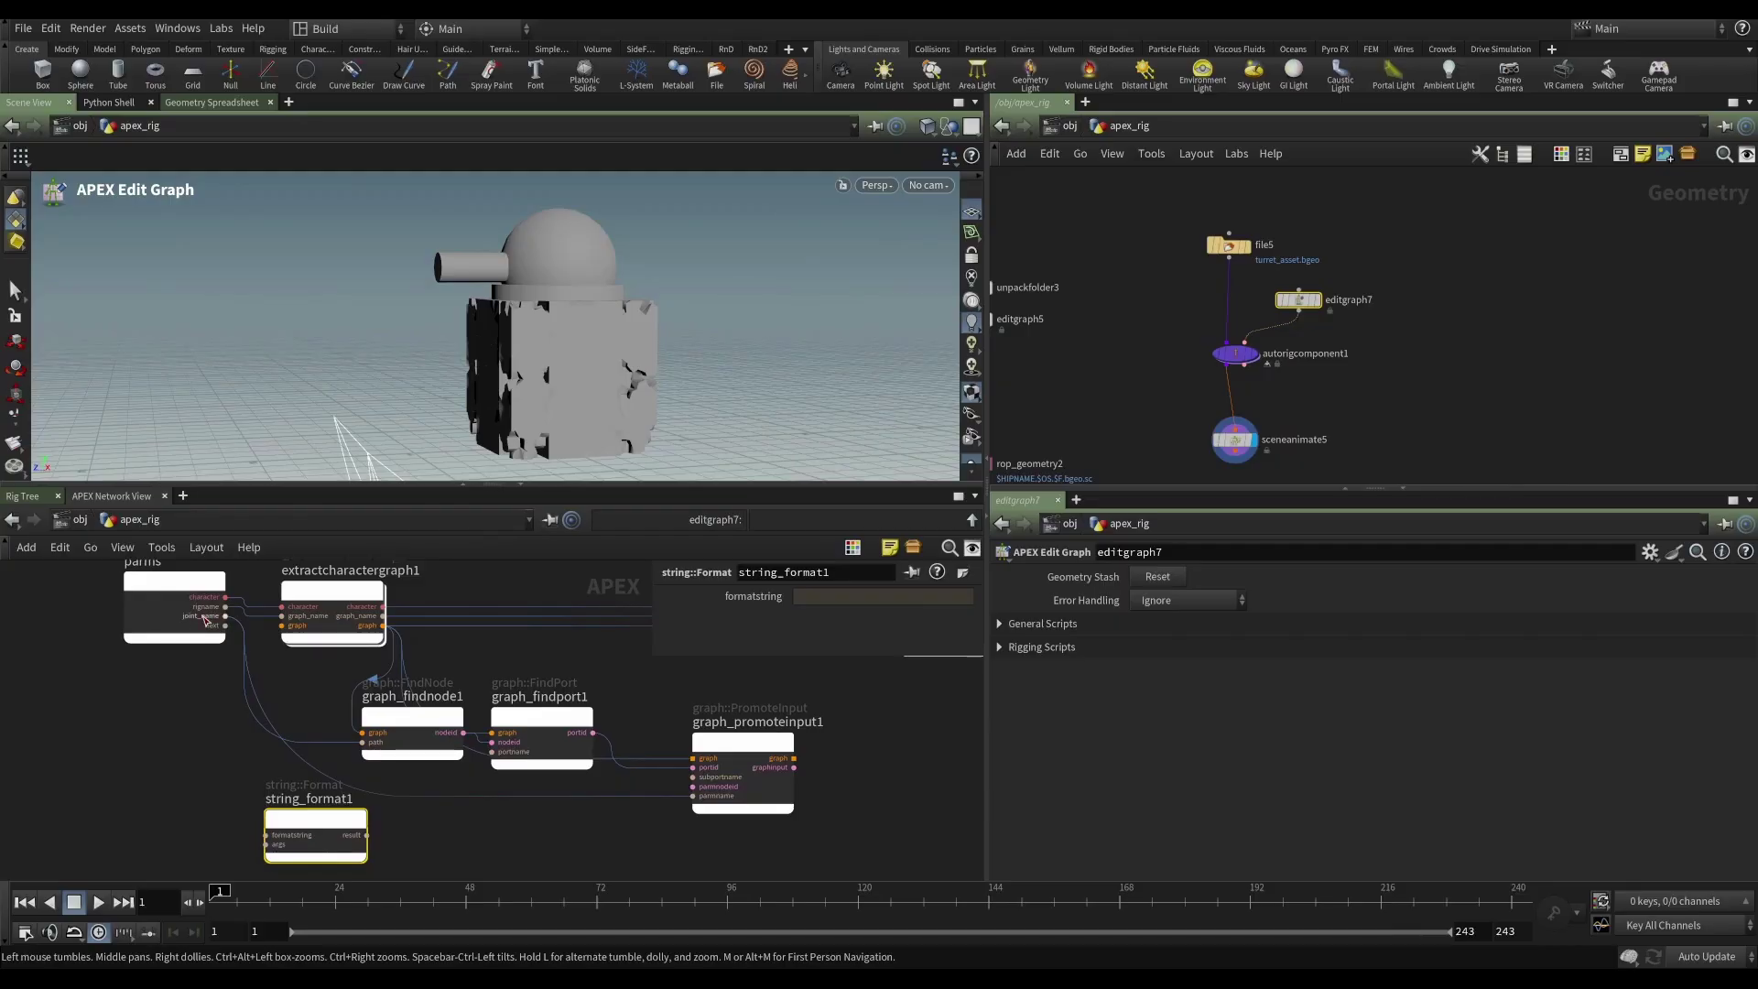
drag(222, 620, 250, 853)
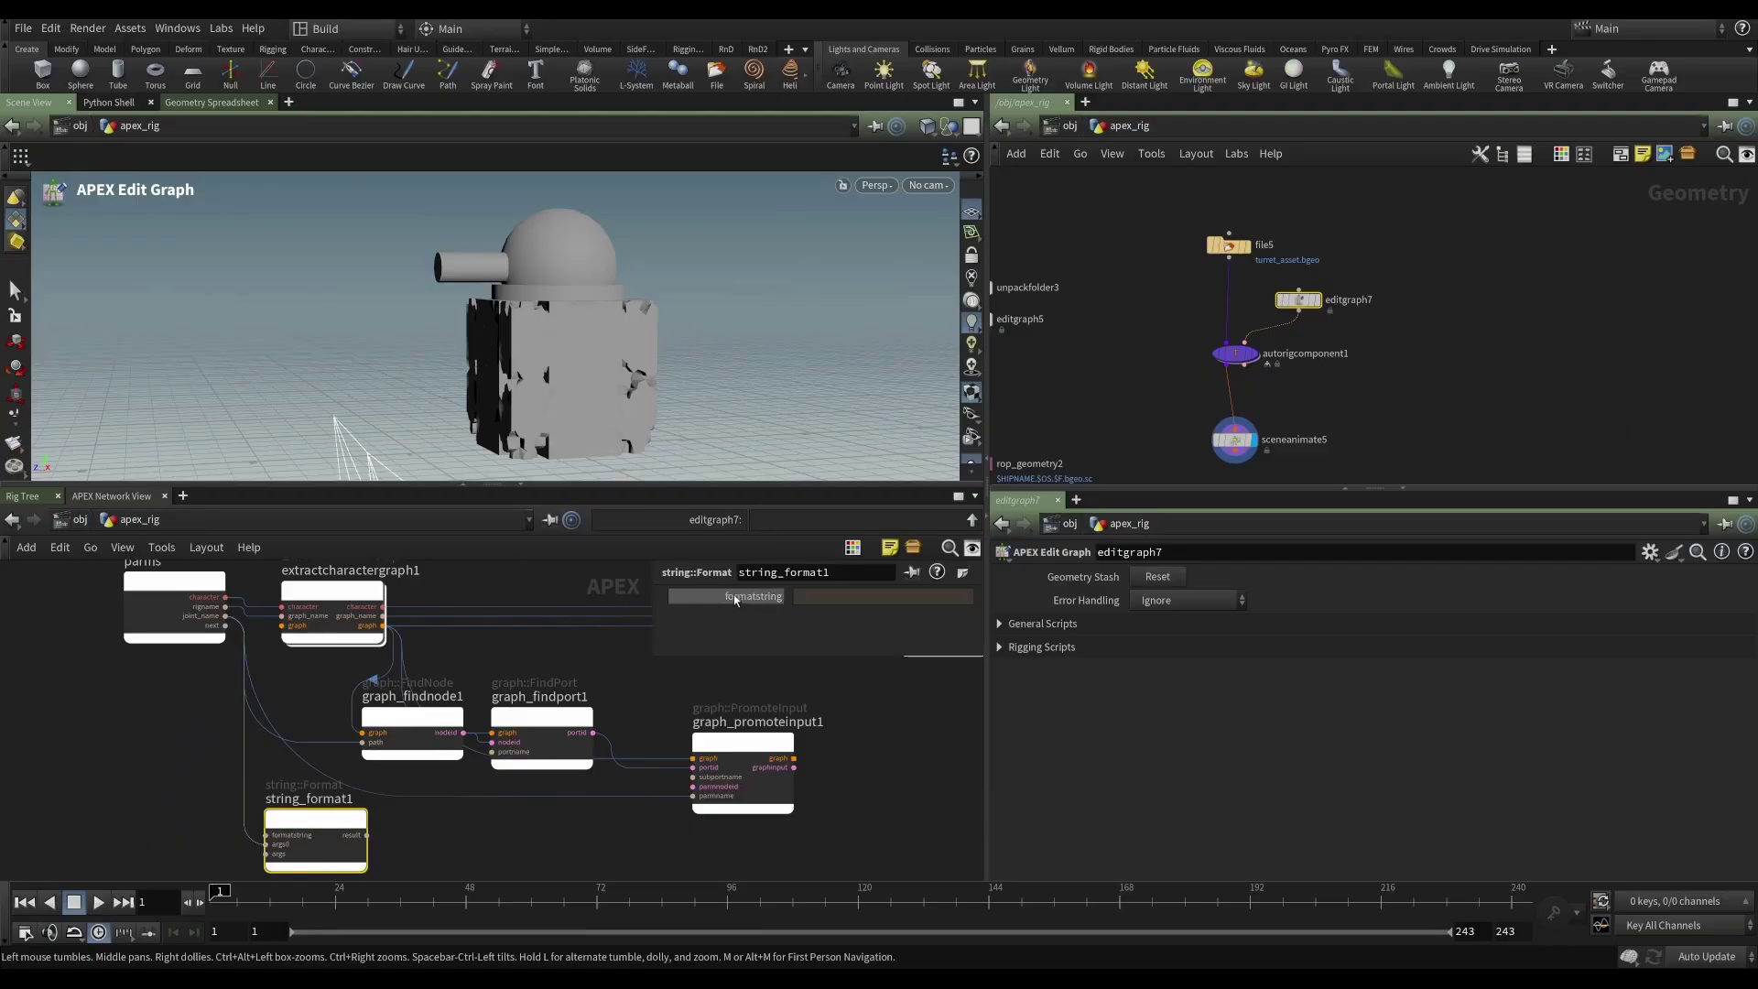
- Enter {}_s as string_format1's format string
click(835, 601)
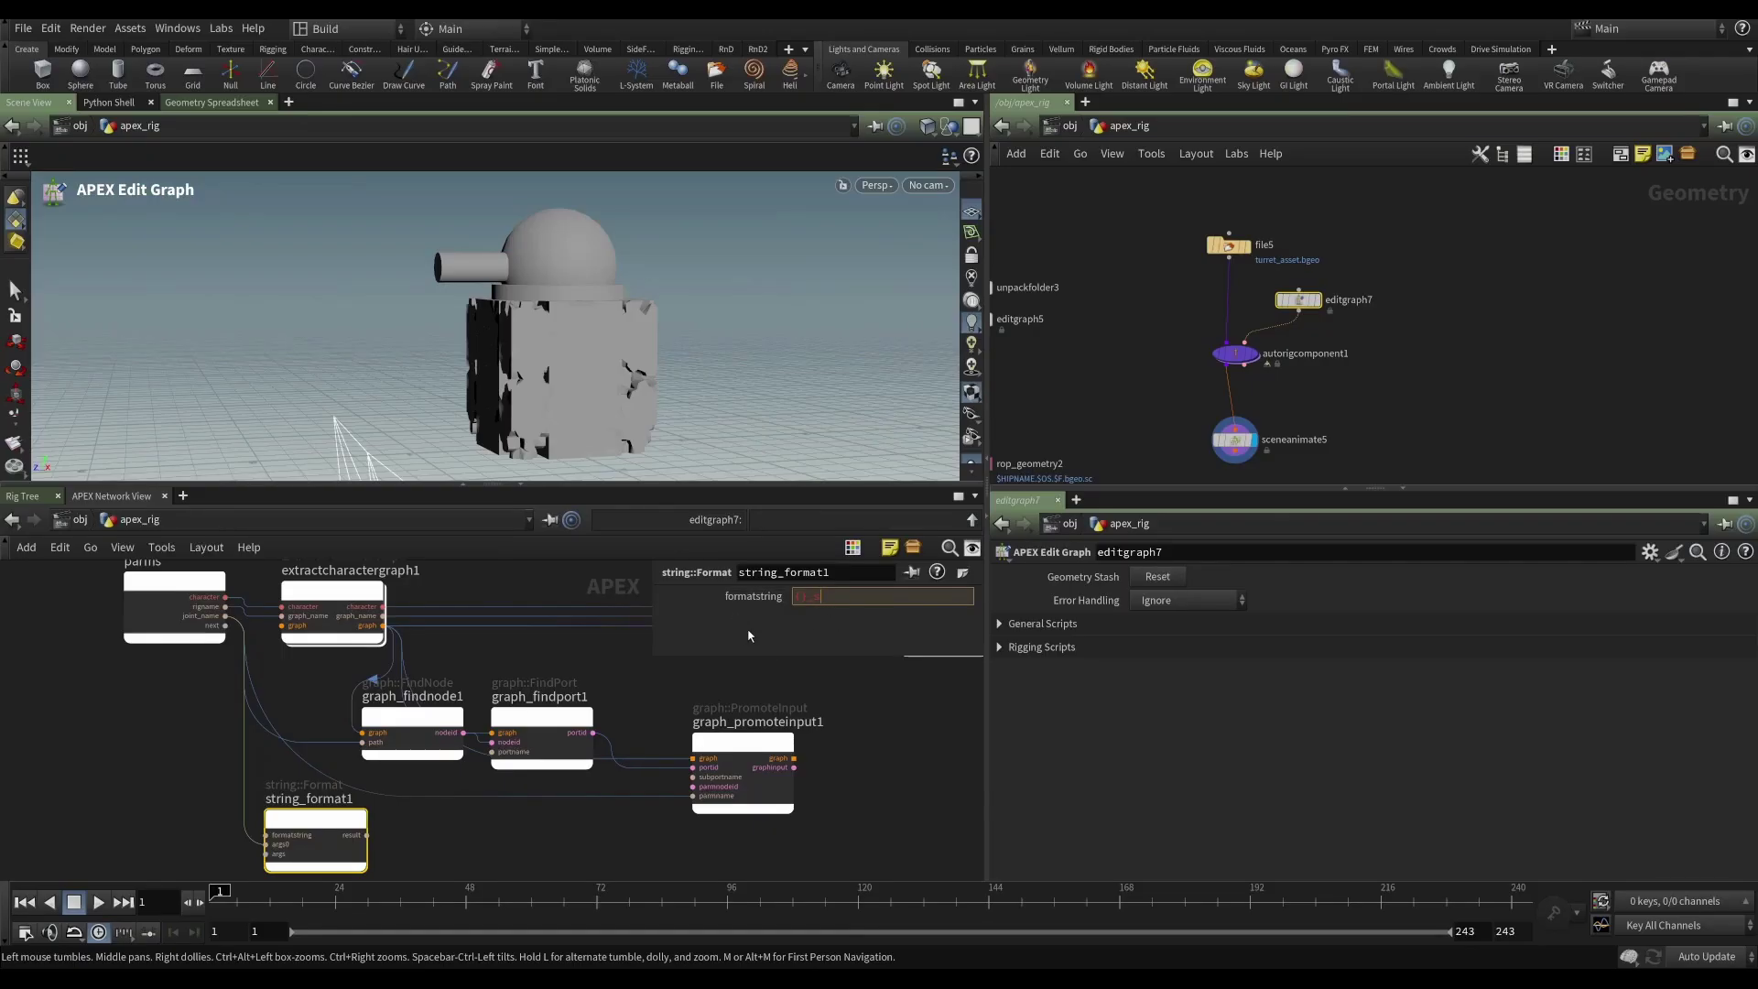
key(Return)
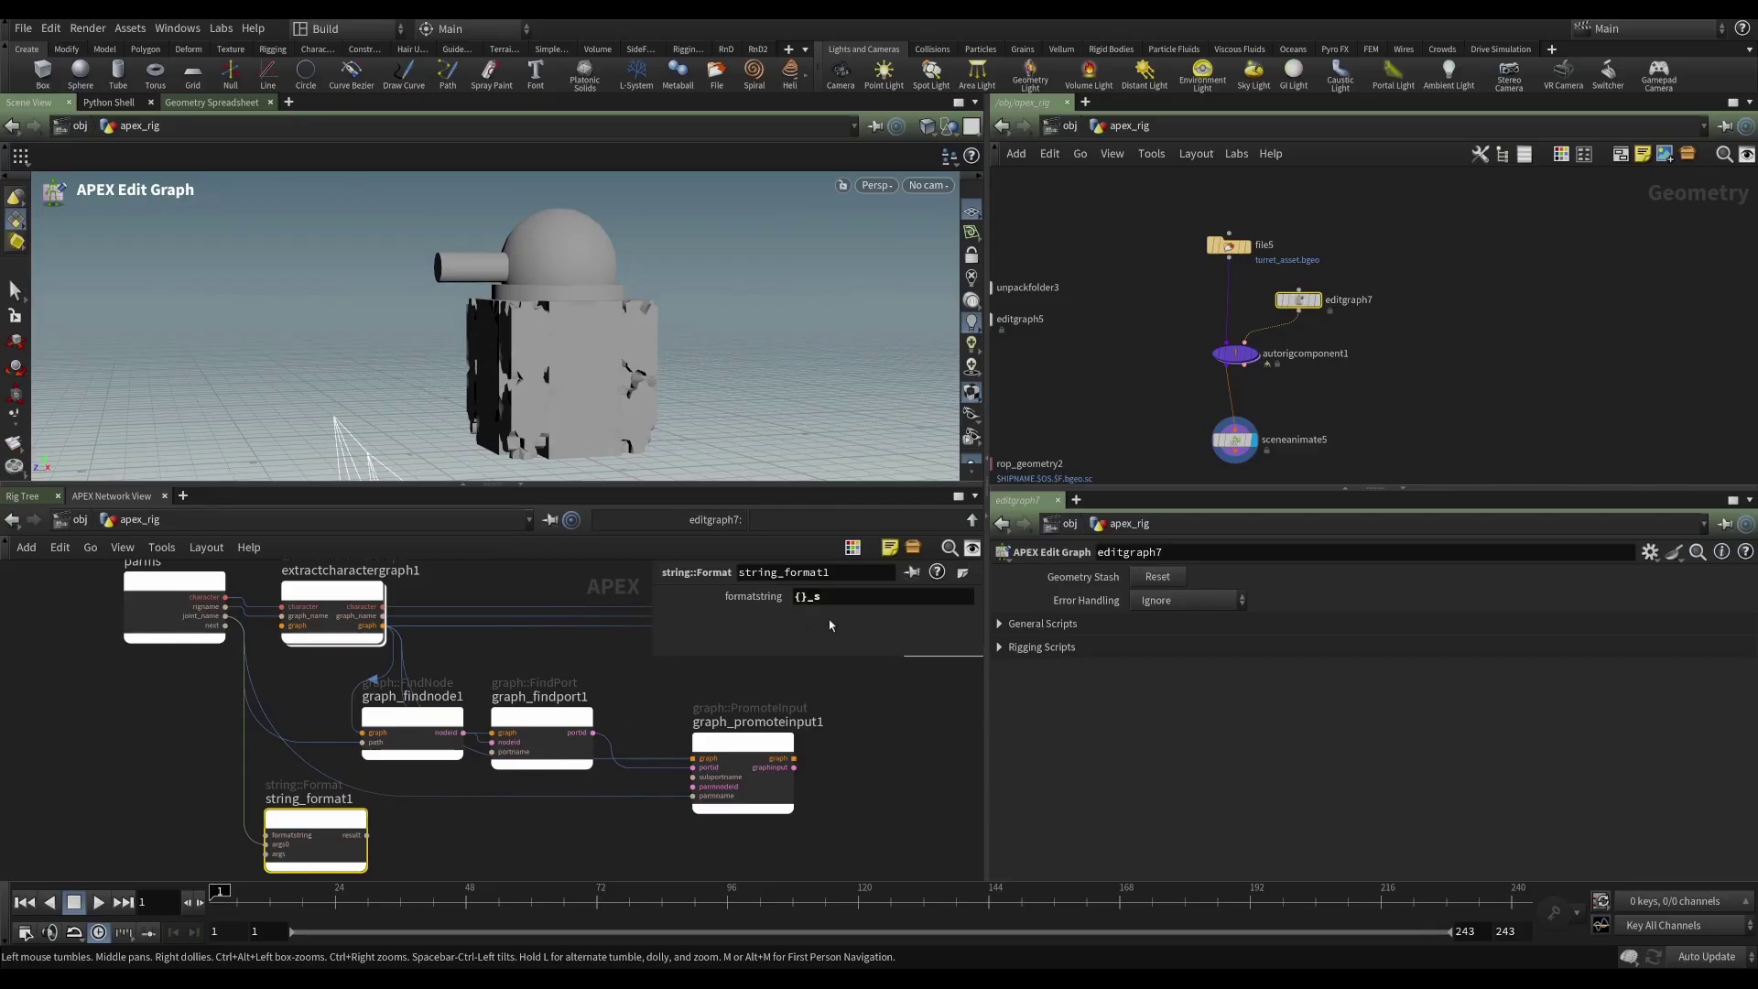
- Wire string_format1's result into graph_promoteinput1's parmname input
drag(334, 824, 348, 819)
middle_drag(579, 854, 487, 824)
drag(289, 786, 582, 767)
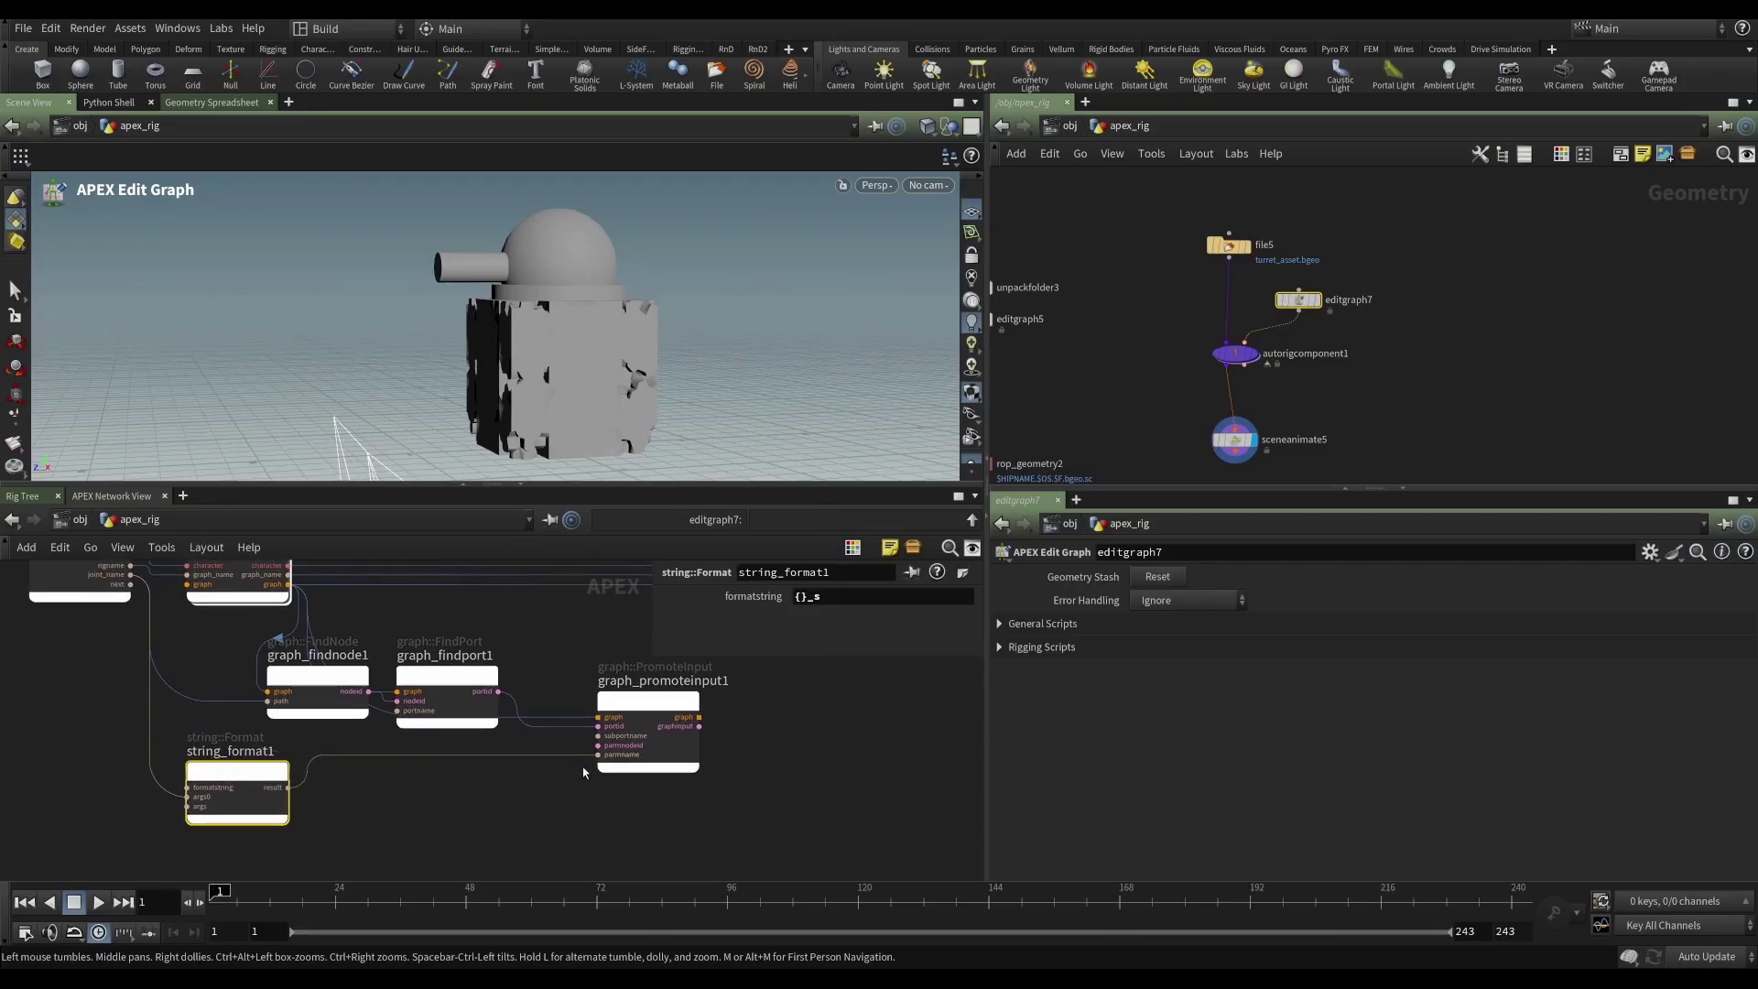
click(548, 809)
scroll(463, 824, down, 2)
scroll(458, 823, down, 2)
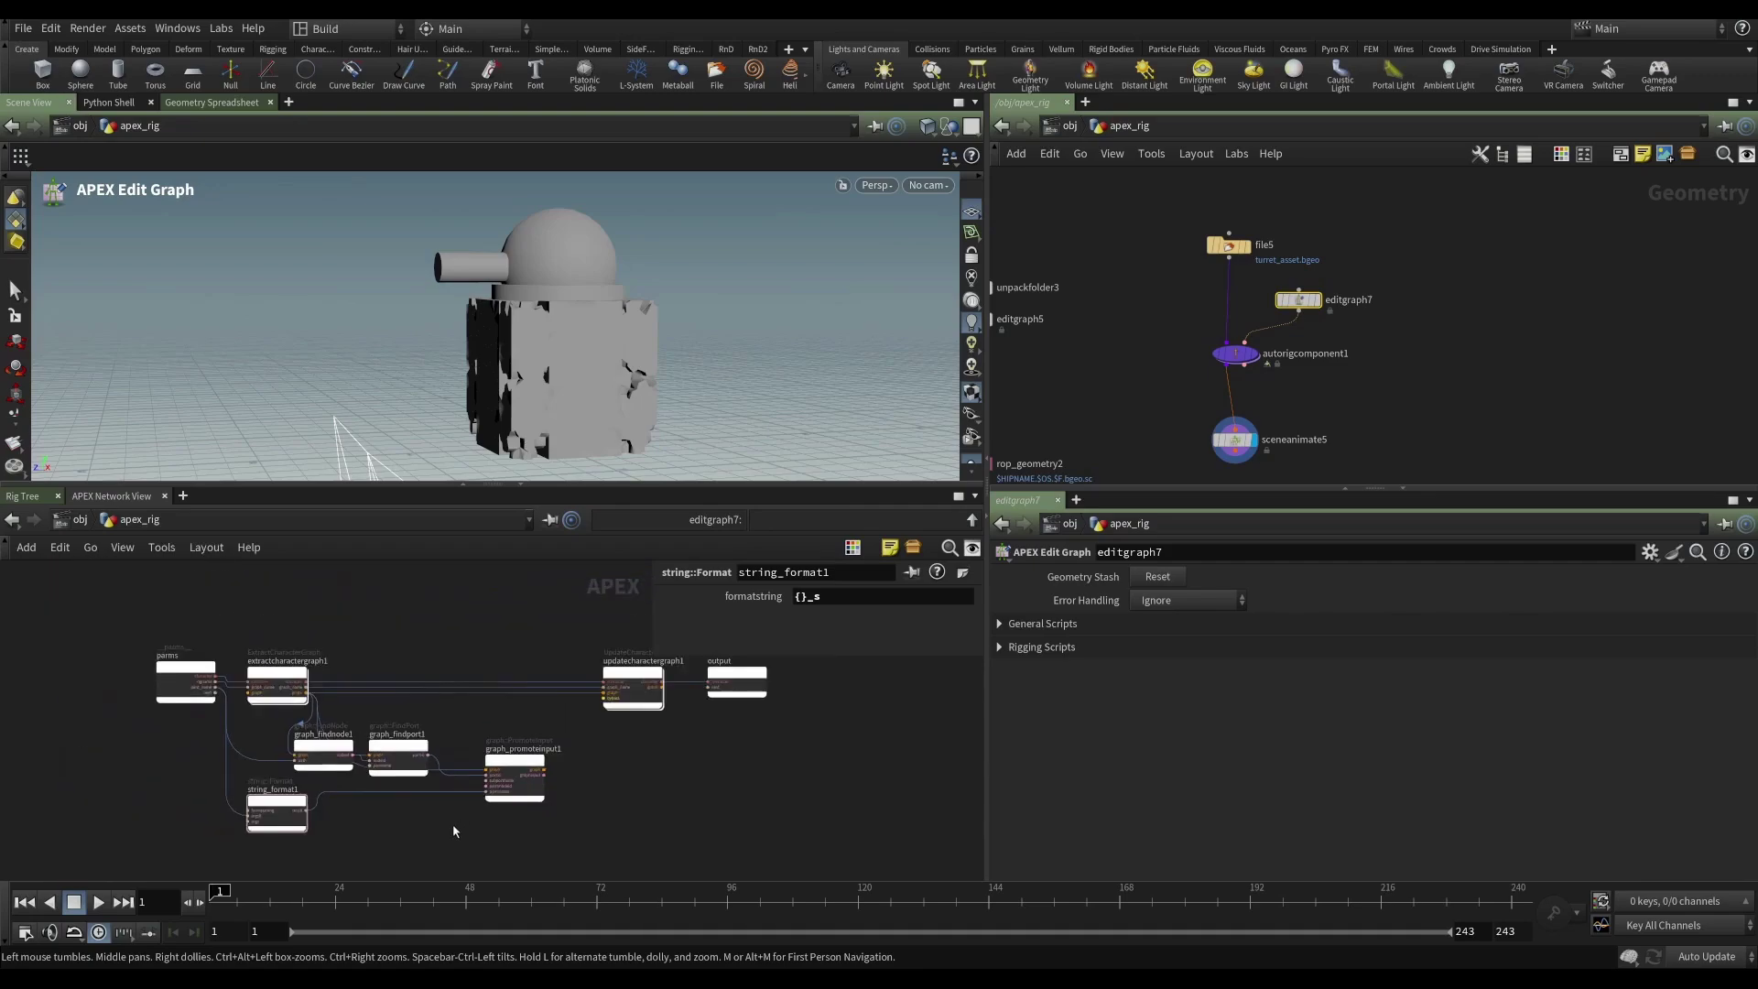
mouse_move(452, 823)
middle_down()
mouse_move(430, 804)
mouse_move(419, 820)
middle_up()
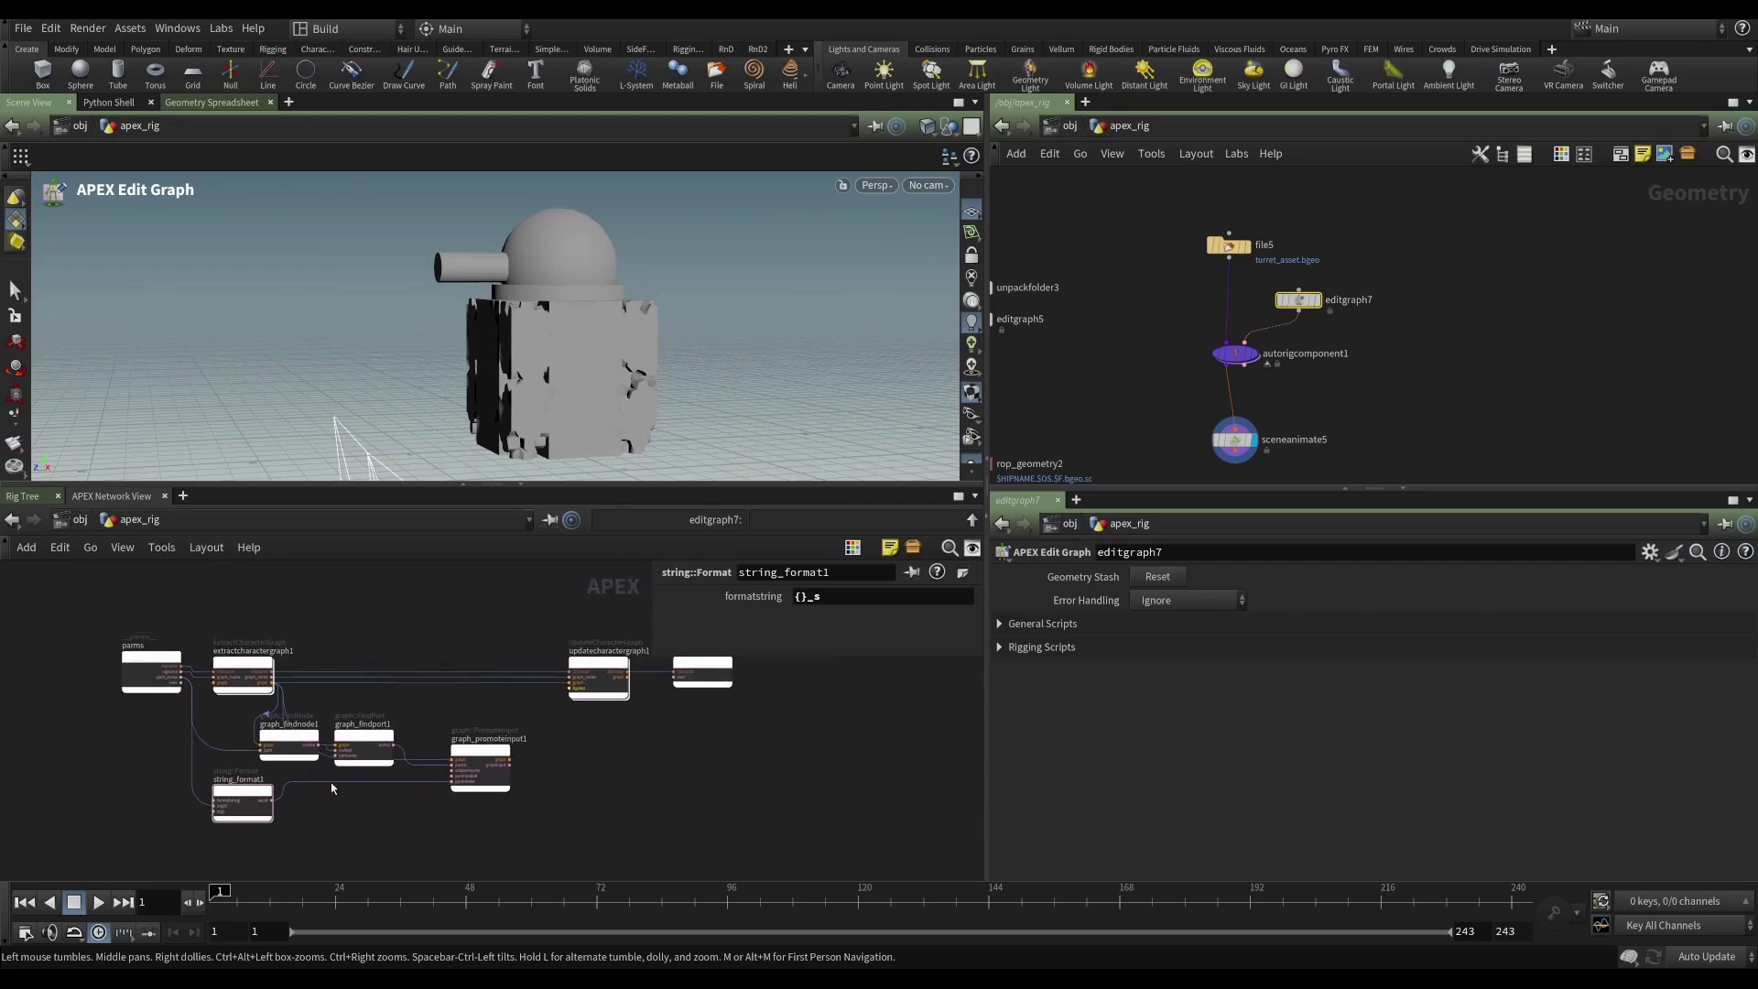
scroll(538, 758, up, 3)
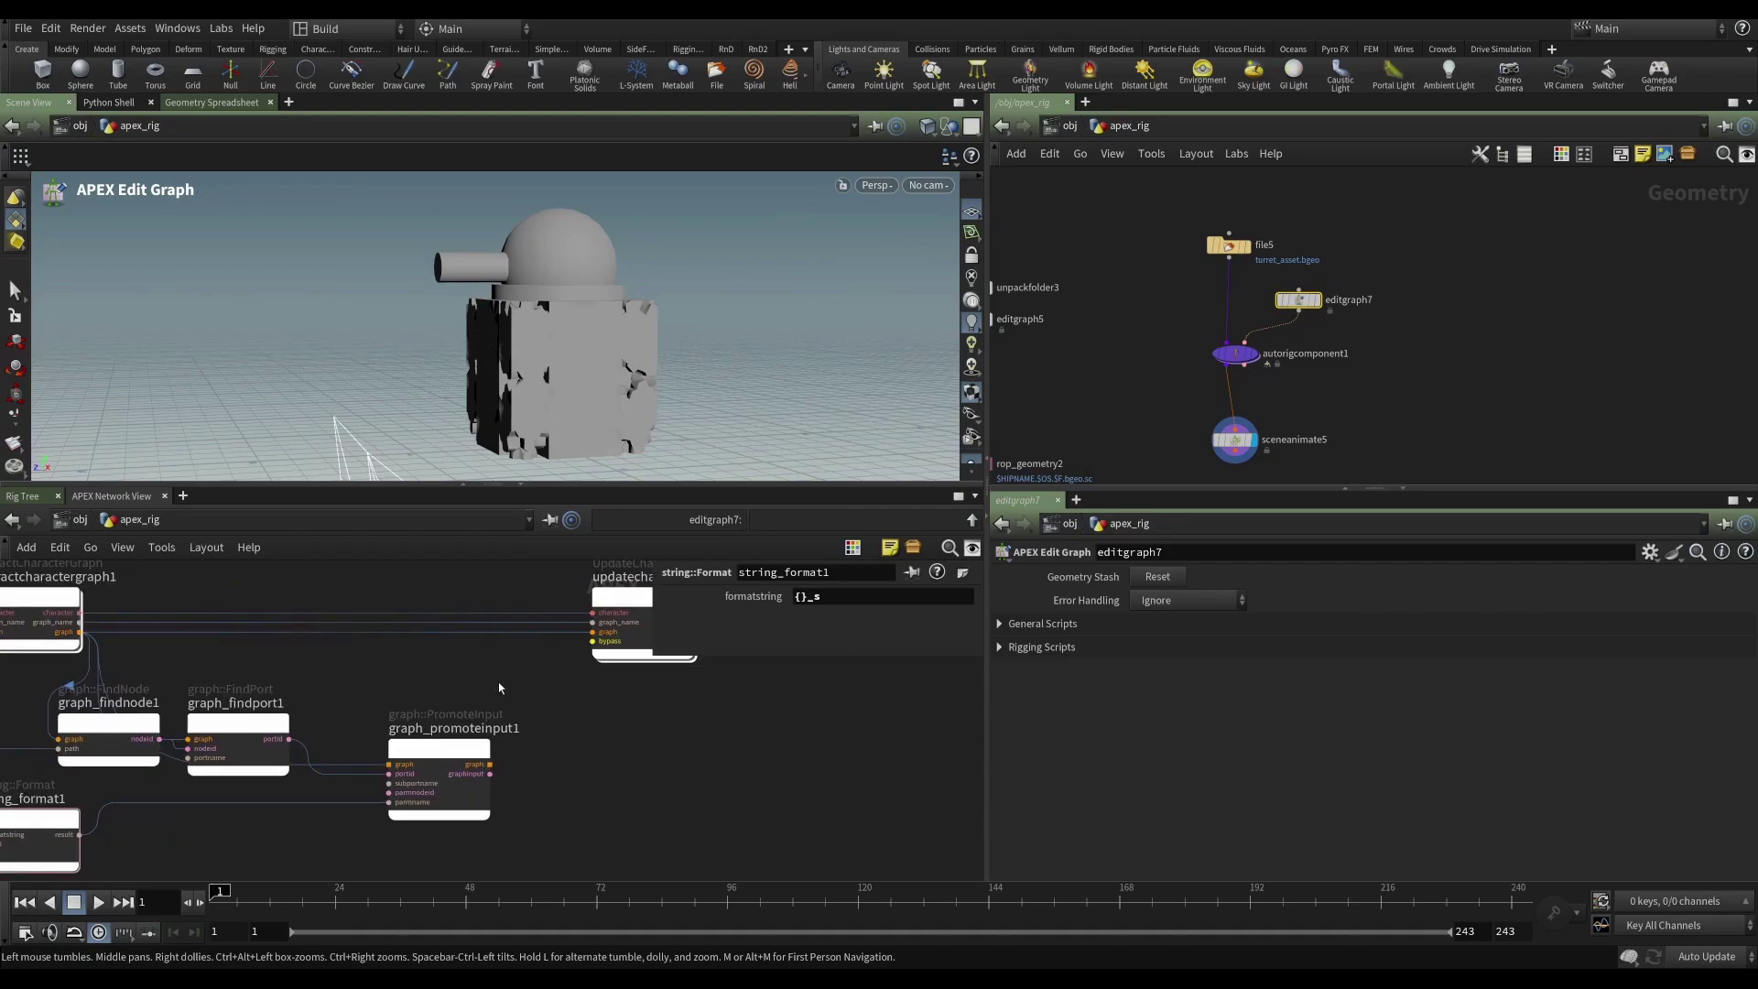
- Inspect graph_promoteinput1 and updatecharactergraph1 in the APEX graph
click(463, 751)
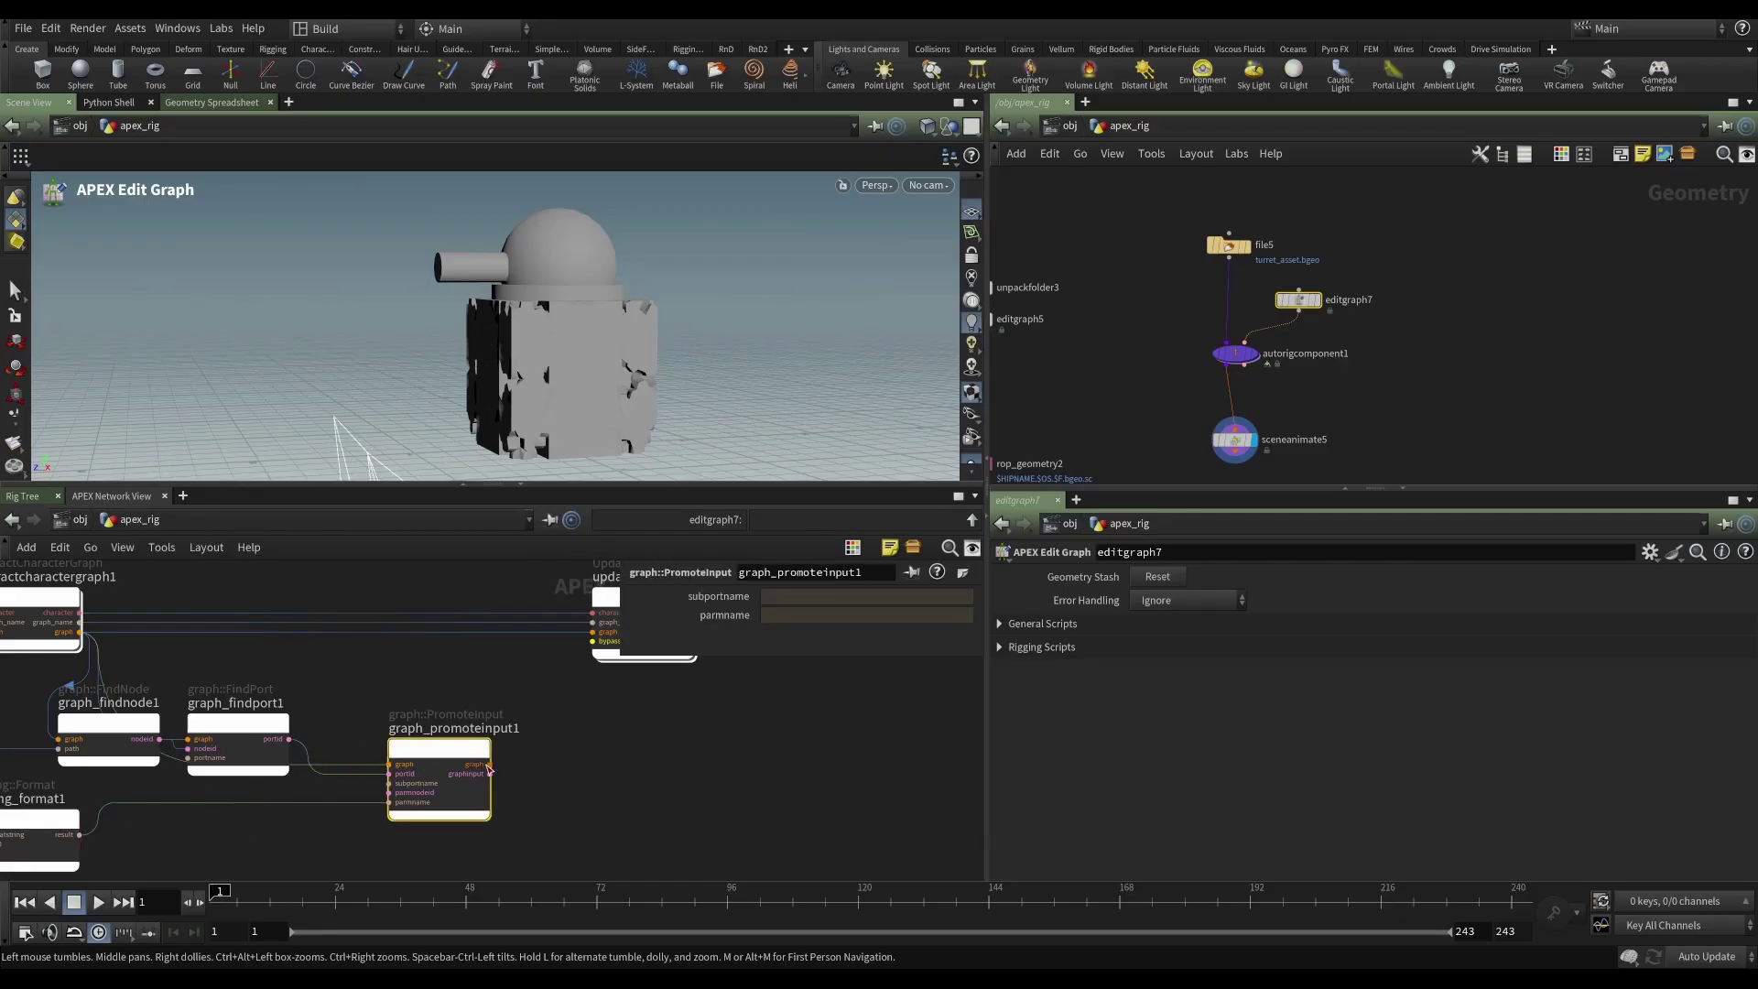
middle_drag(557, 727, 463, 740)
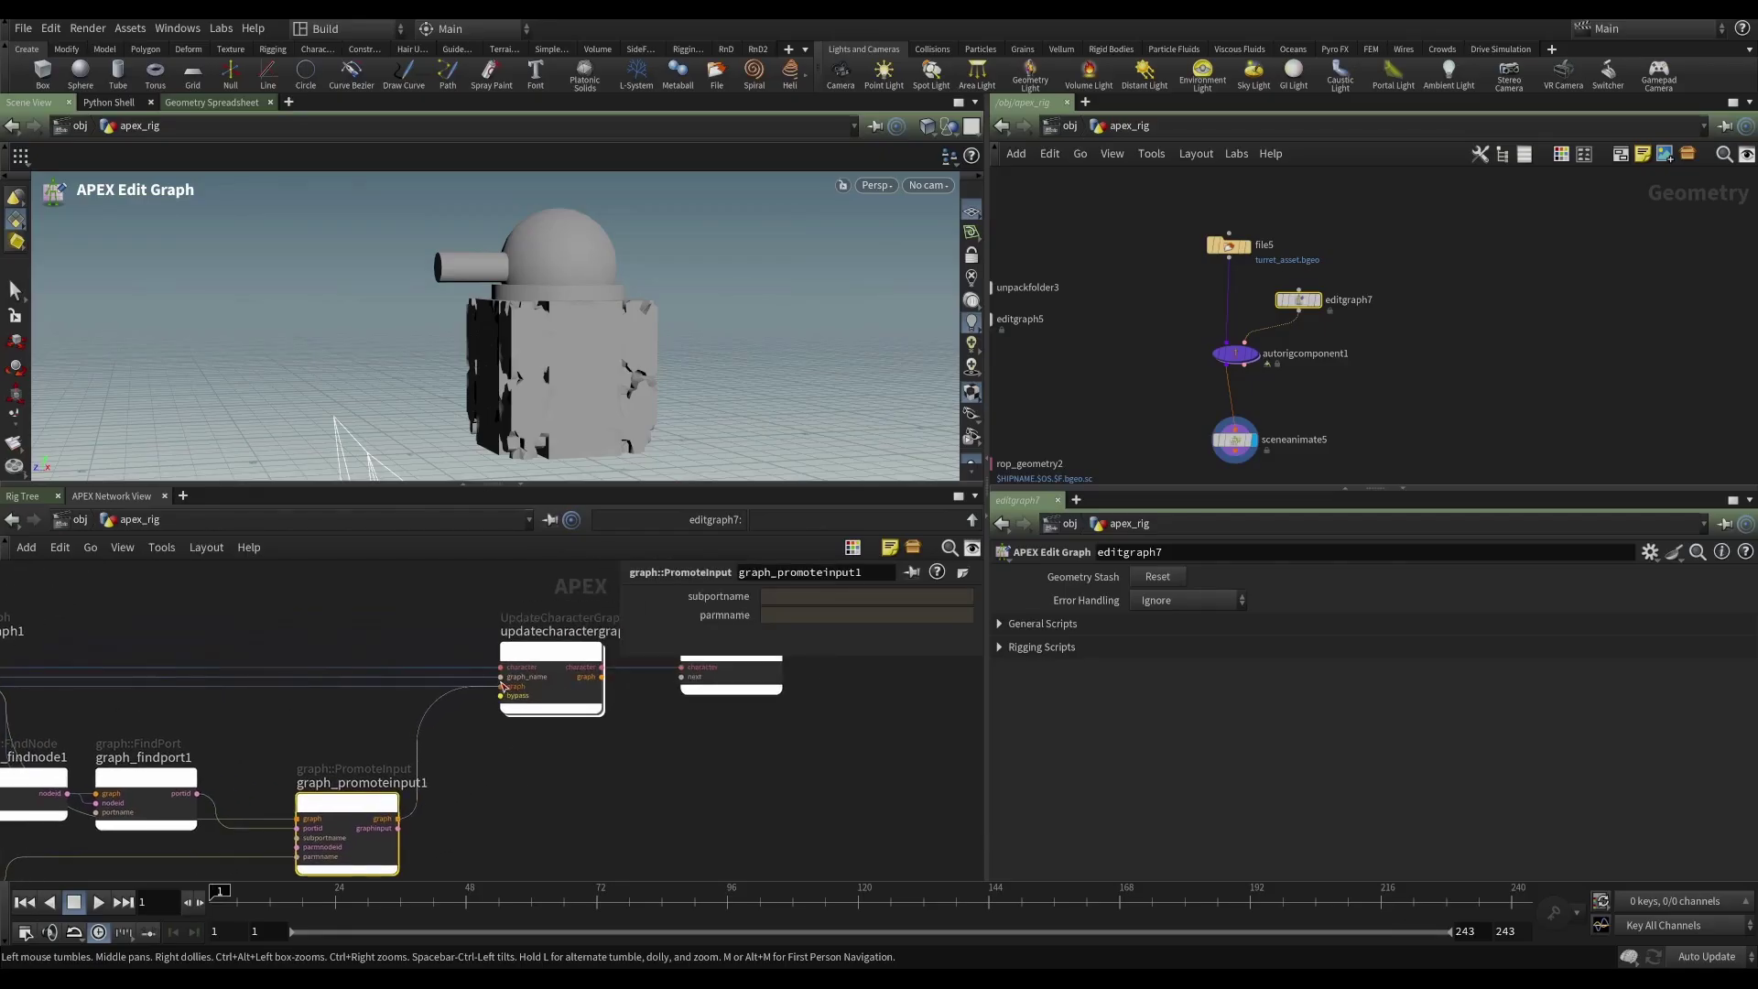
click(536, 657)
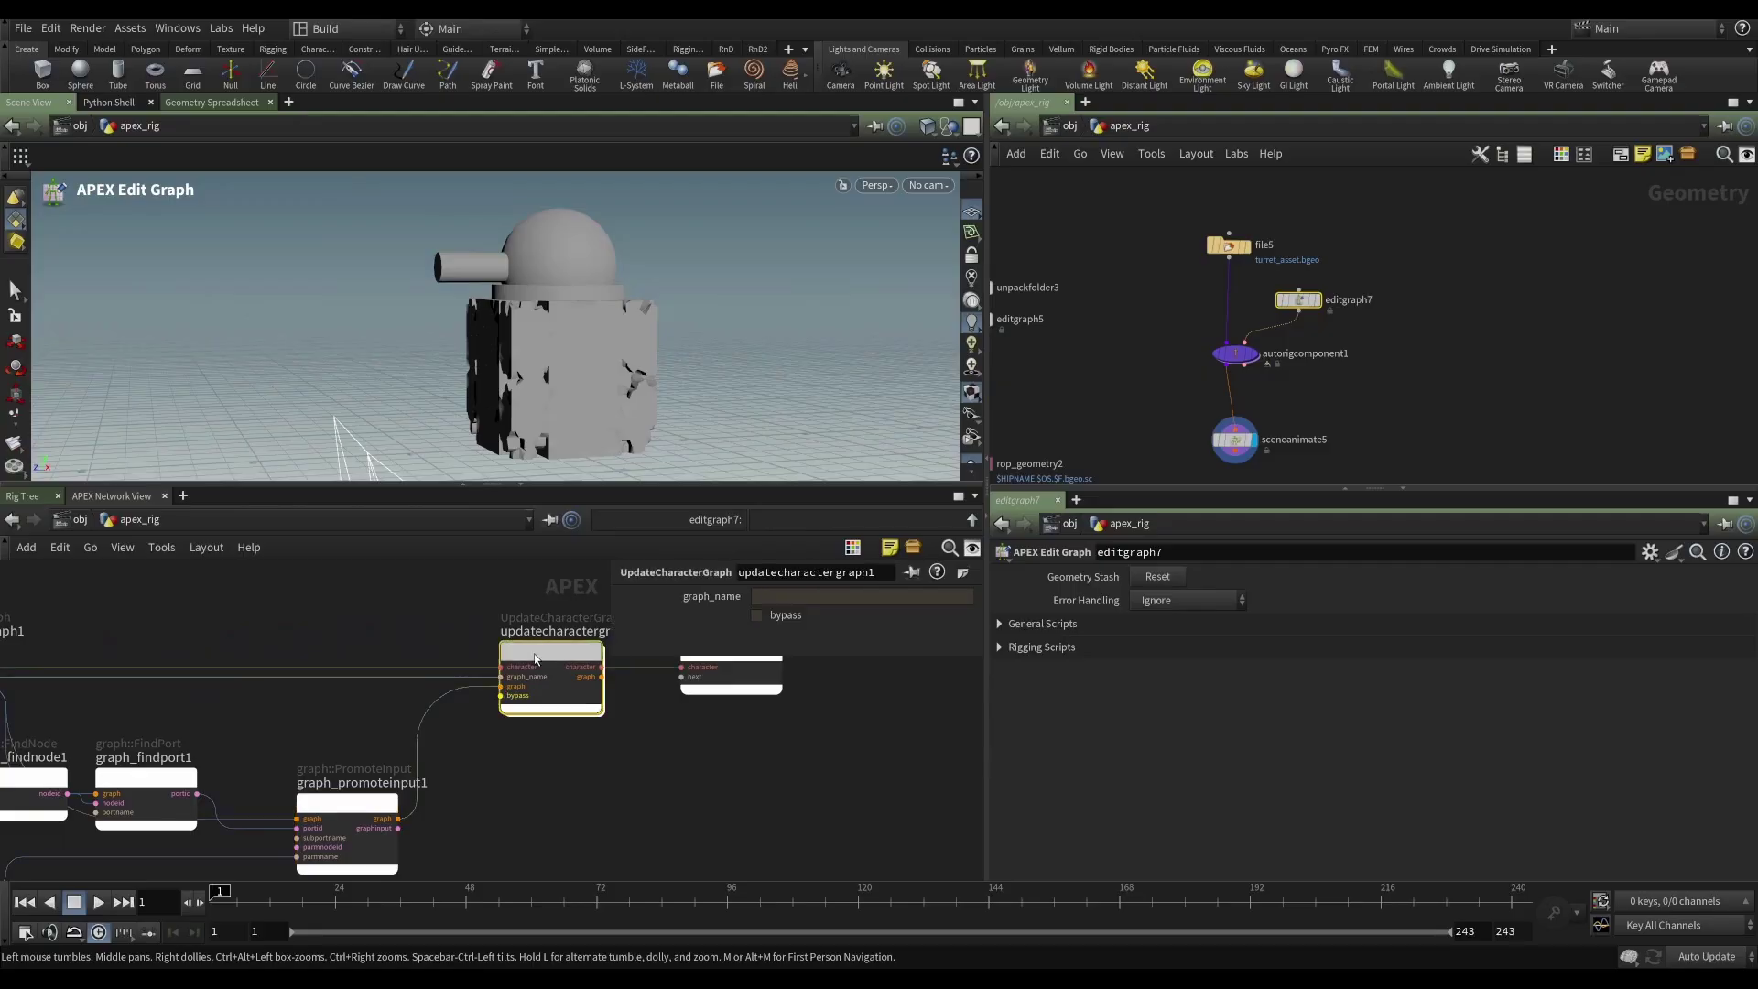
middle_drag(546, 695, 633, 808)
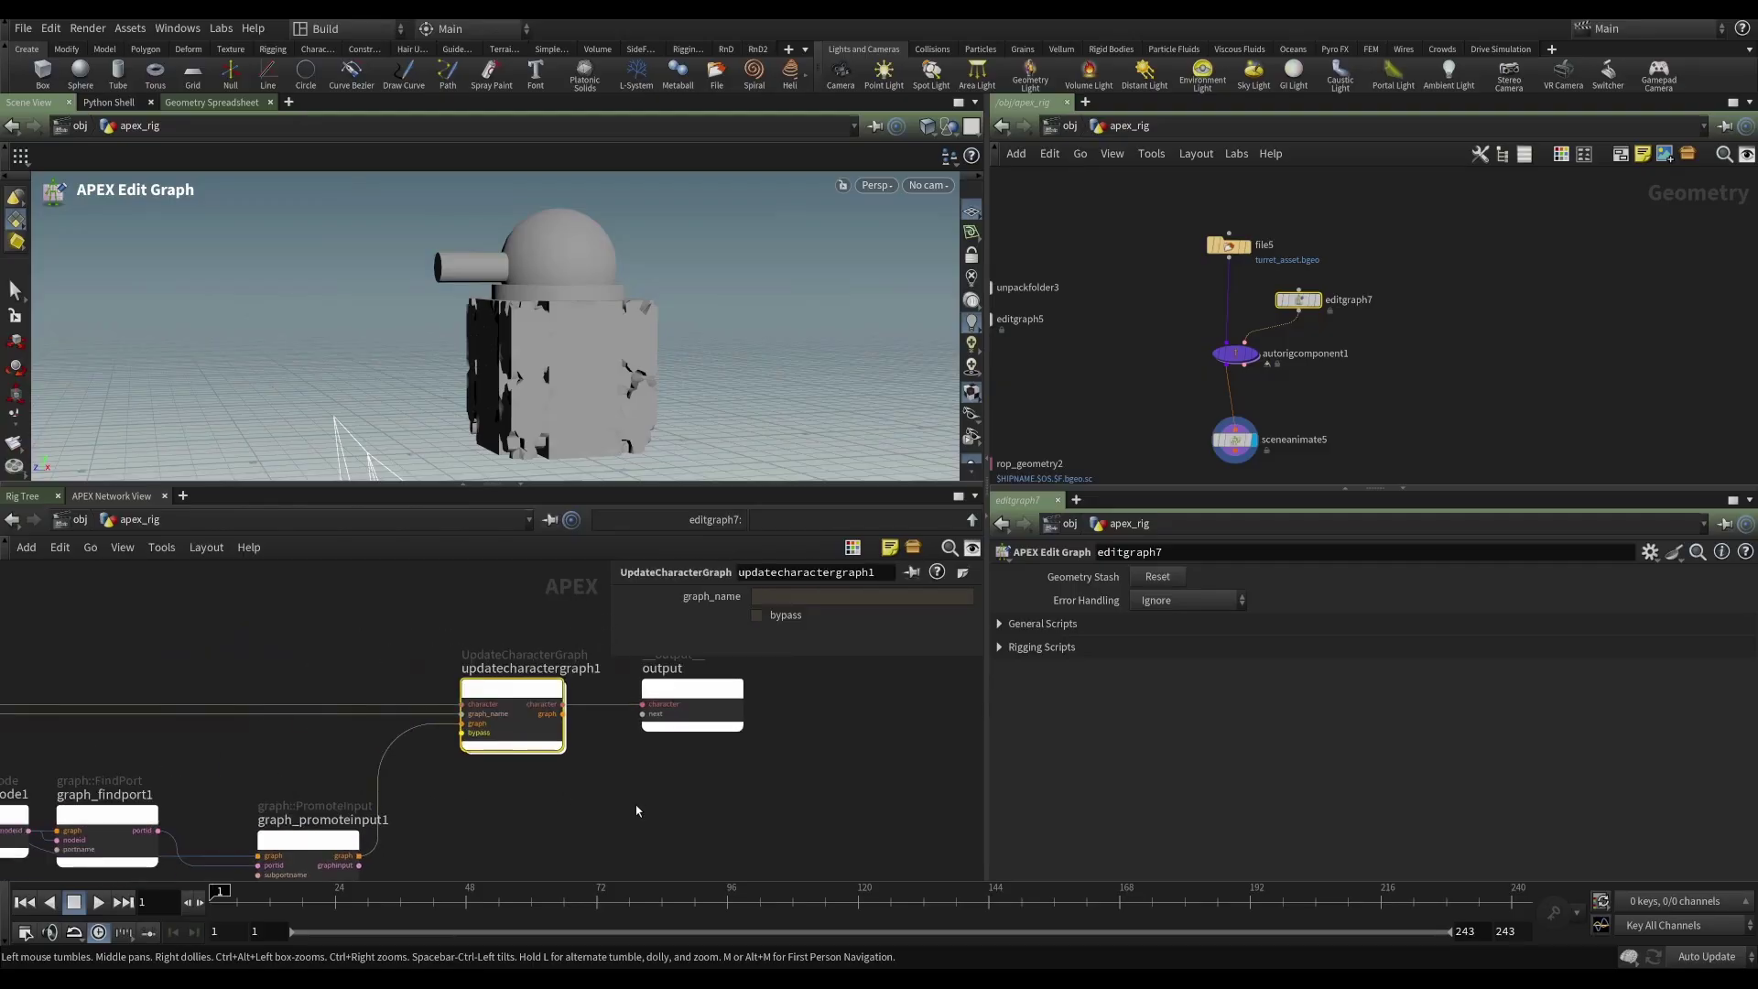
- Shift graph_findnode1, graph_findport1, graph_promoteinput1 and string_format1 slightly right
key(h)
drag(688, 840, 222, 707)
drag(345, 724, 554, 833)
click(296, 704)
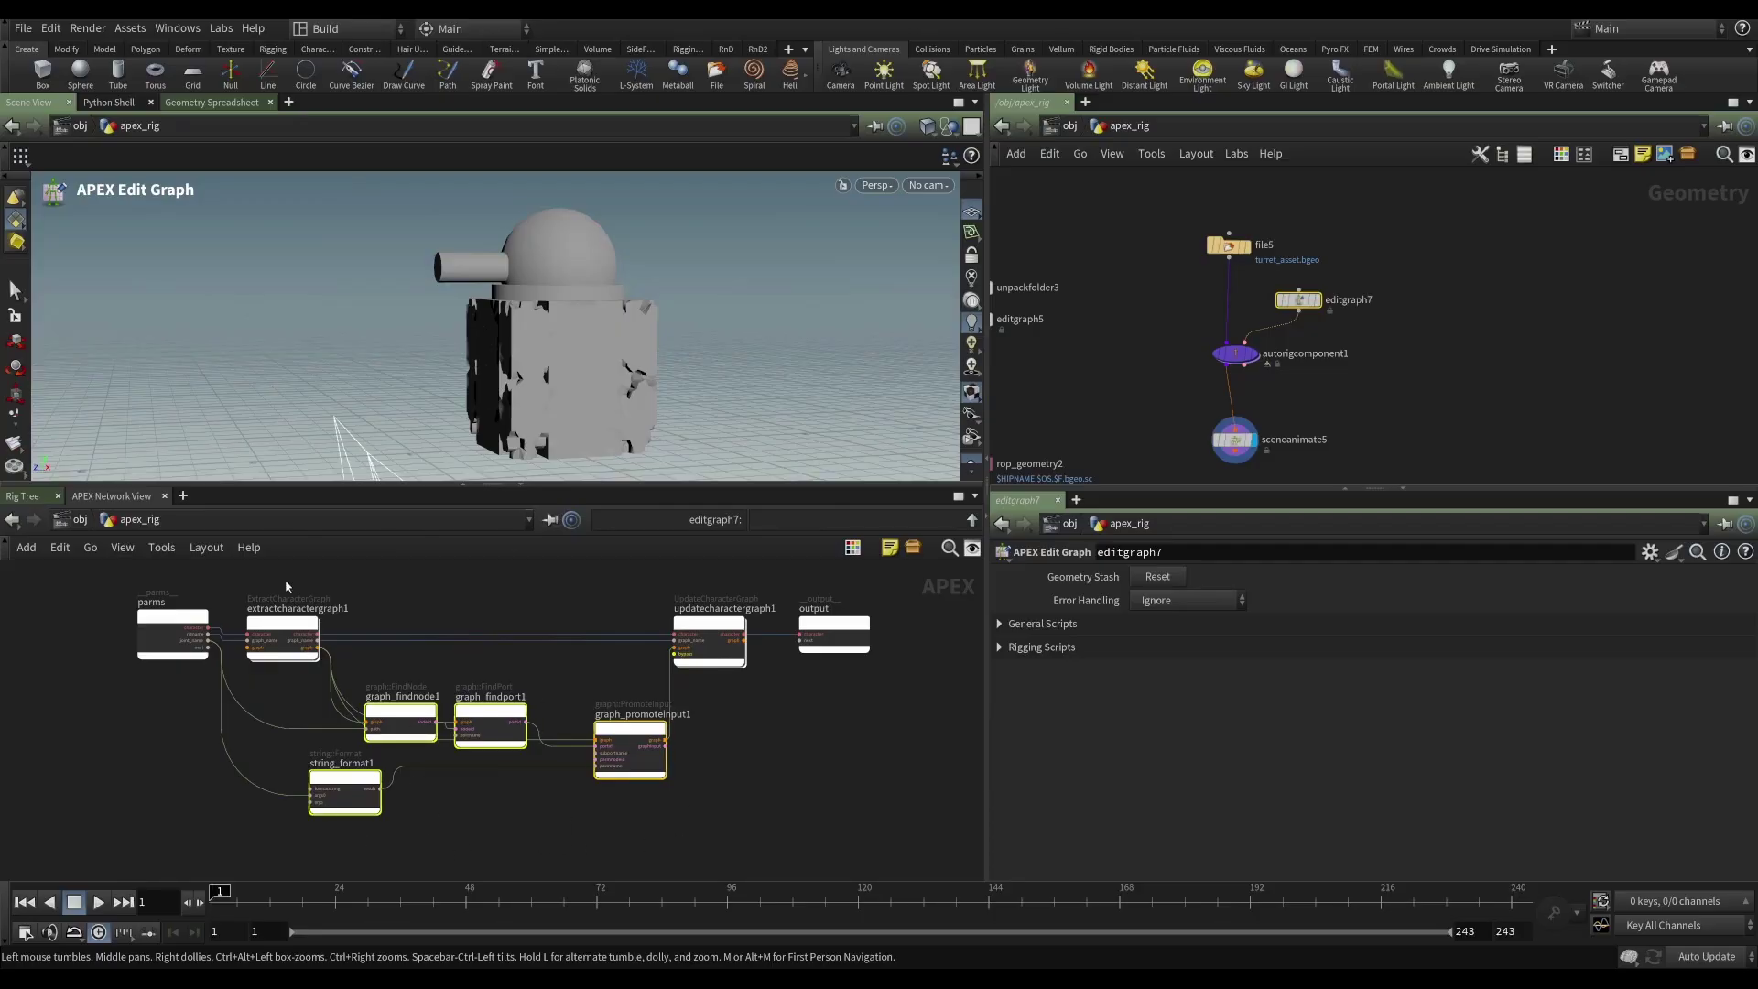
- Review extractcharactergraph1, the four helper nodes, updatecharactergraph1 and the output node
click(284, 645)
drag(299, 698, 651, 813)
click(718, 651)
click(829, 631)
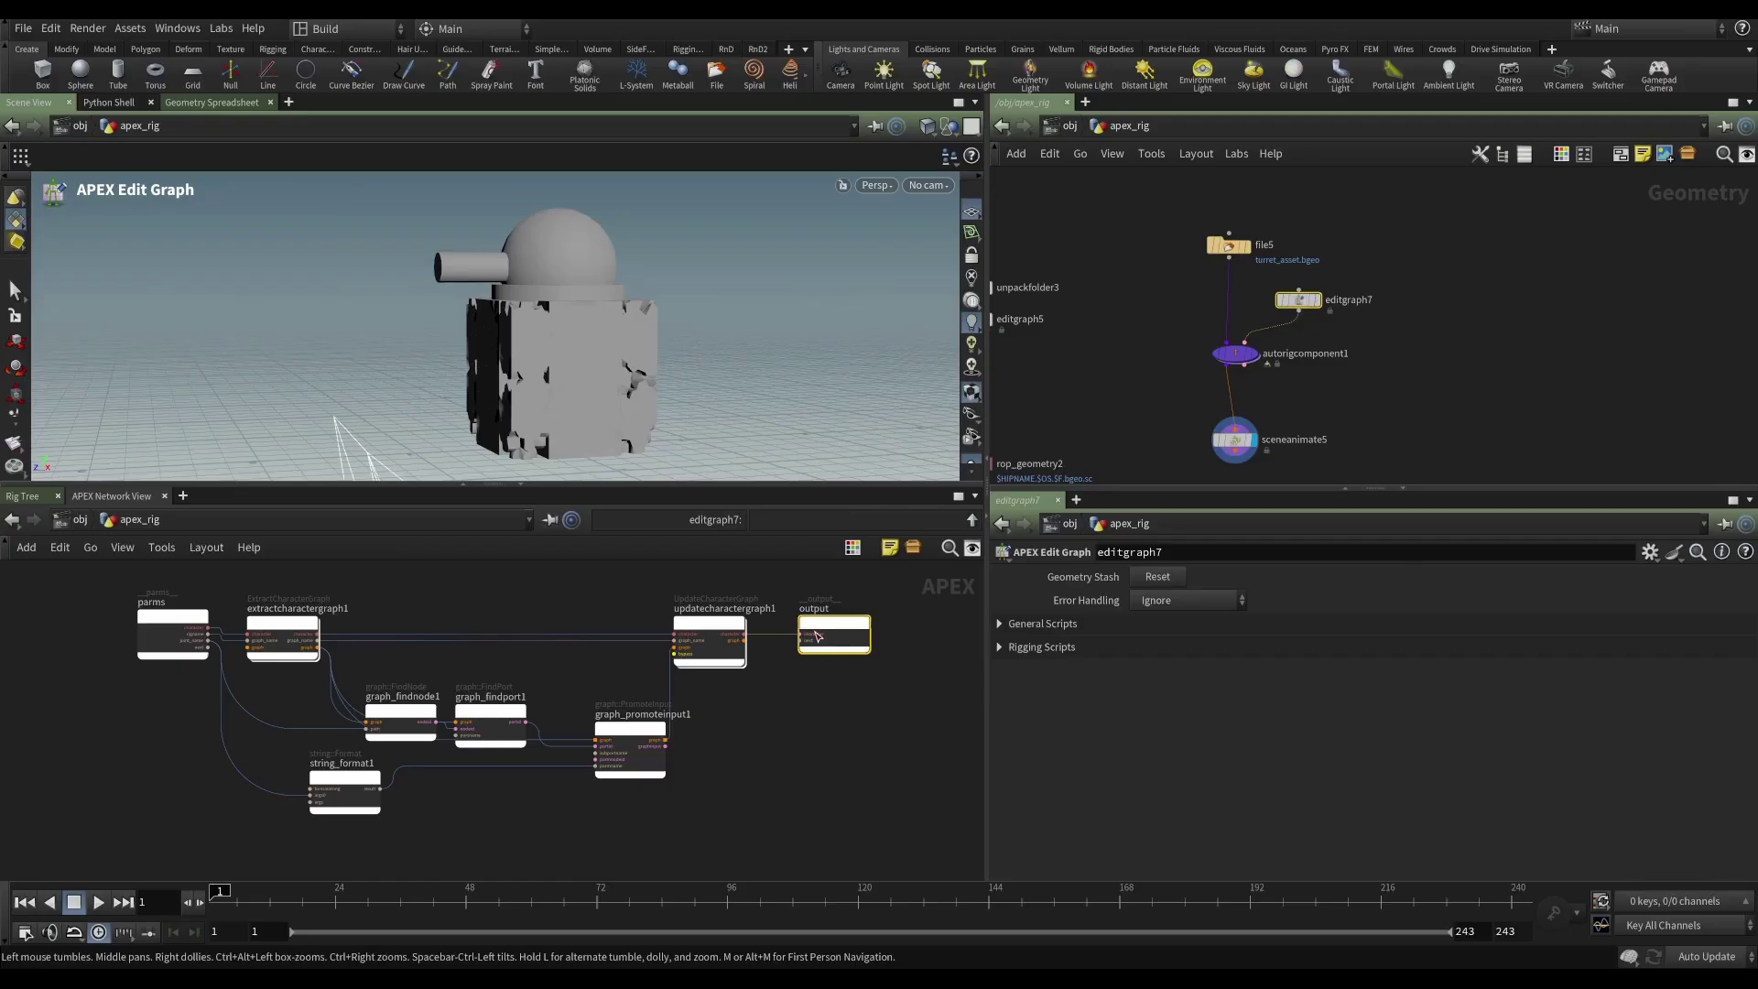
- Select autorigcomponent1, set its display flag and frame its rig graph
click(1253, 355)
click(1256, 356)
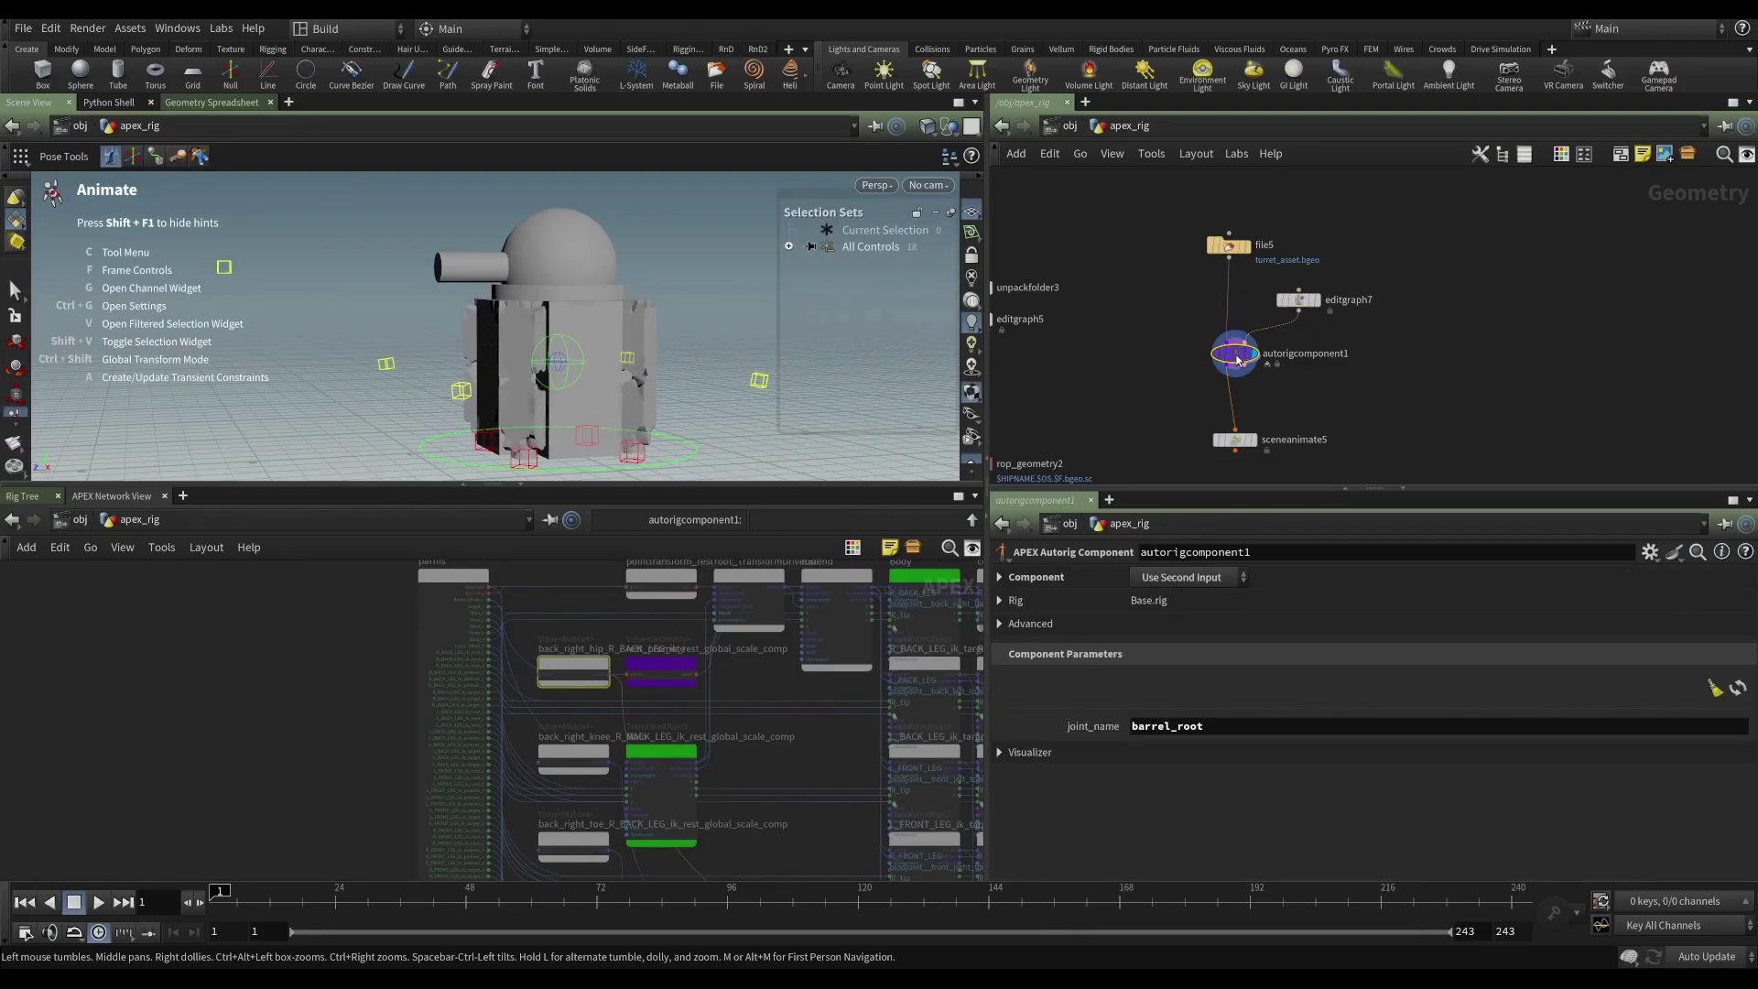
key(h)
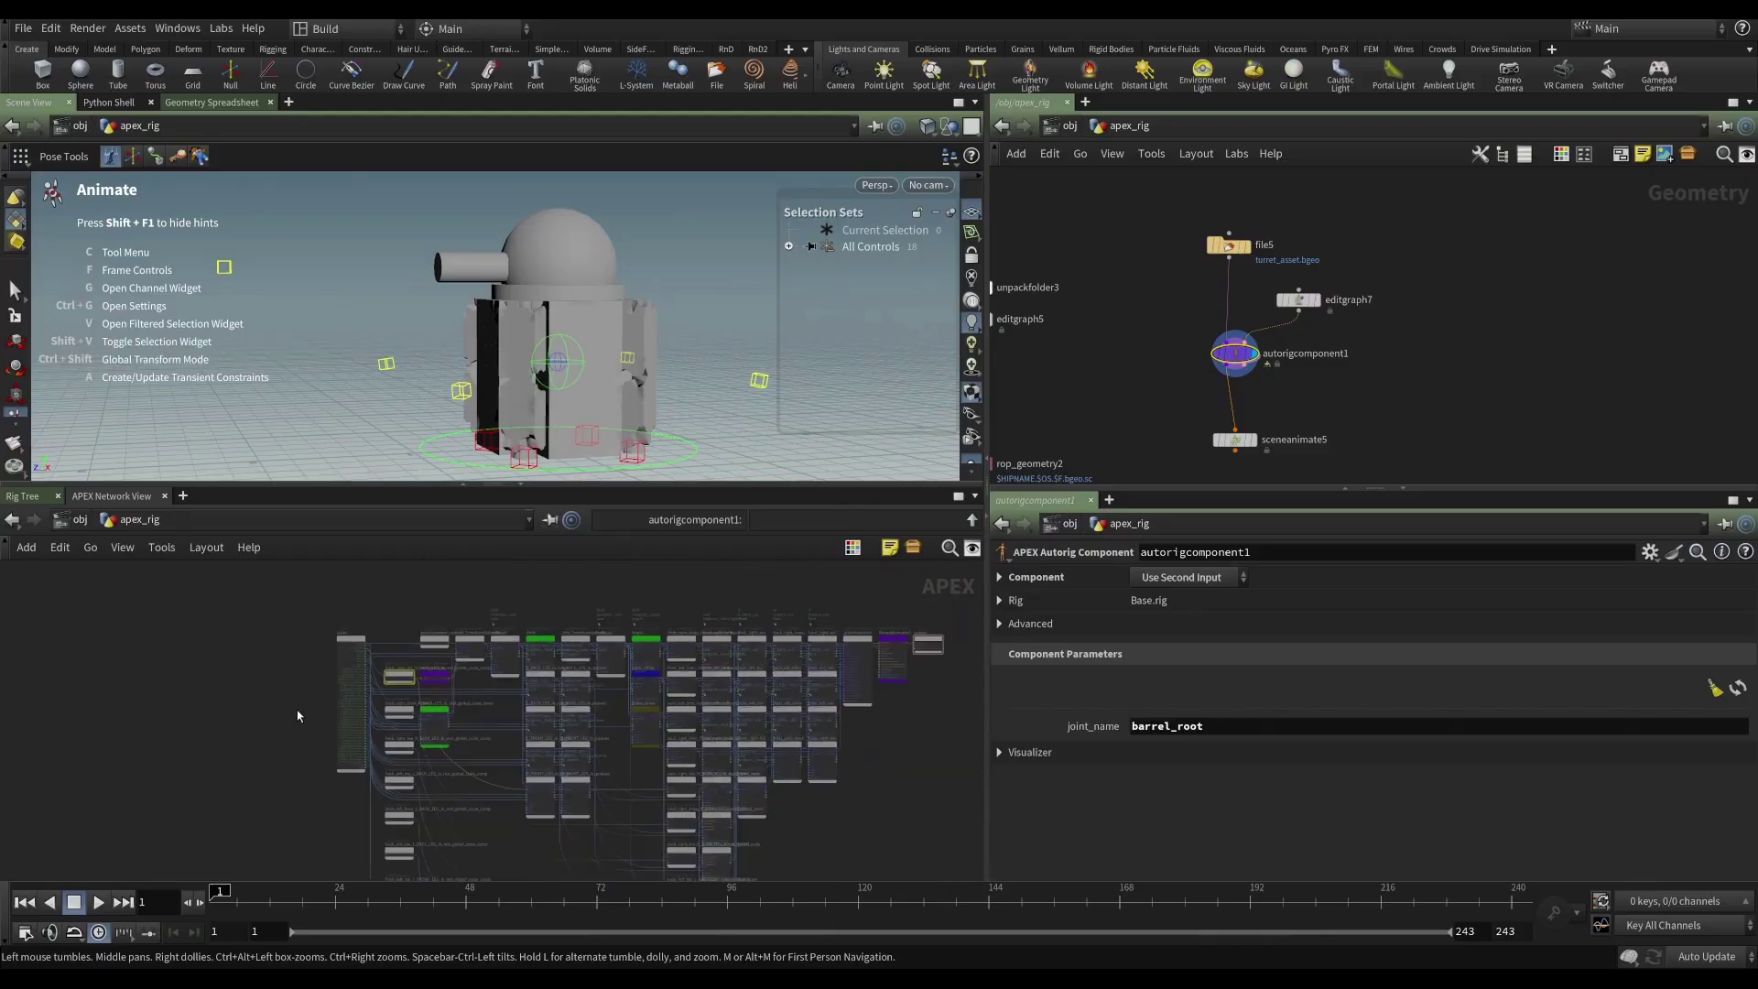
- Zoom and pan the rig graph to inspect barrel_root and the parms barrel_root_s port
scroll(766, 826, up, 4)
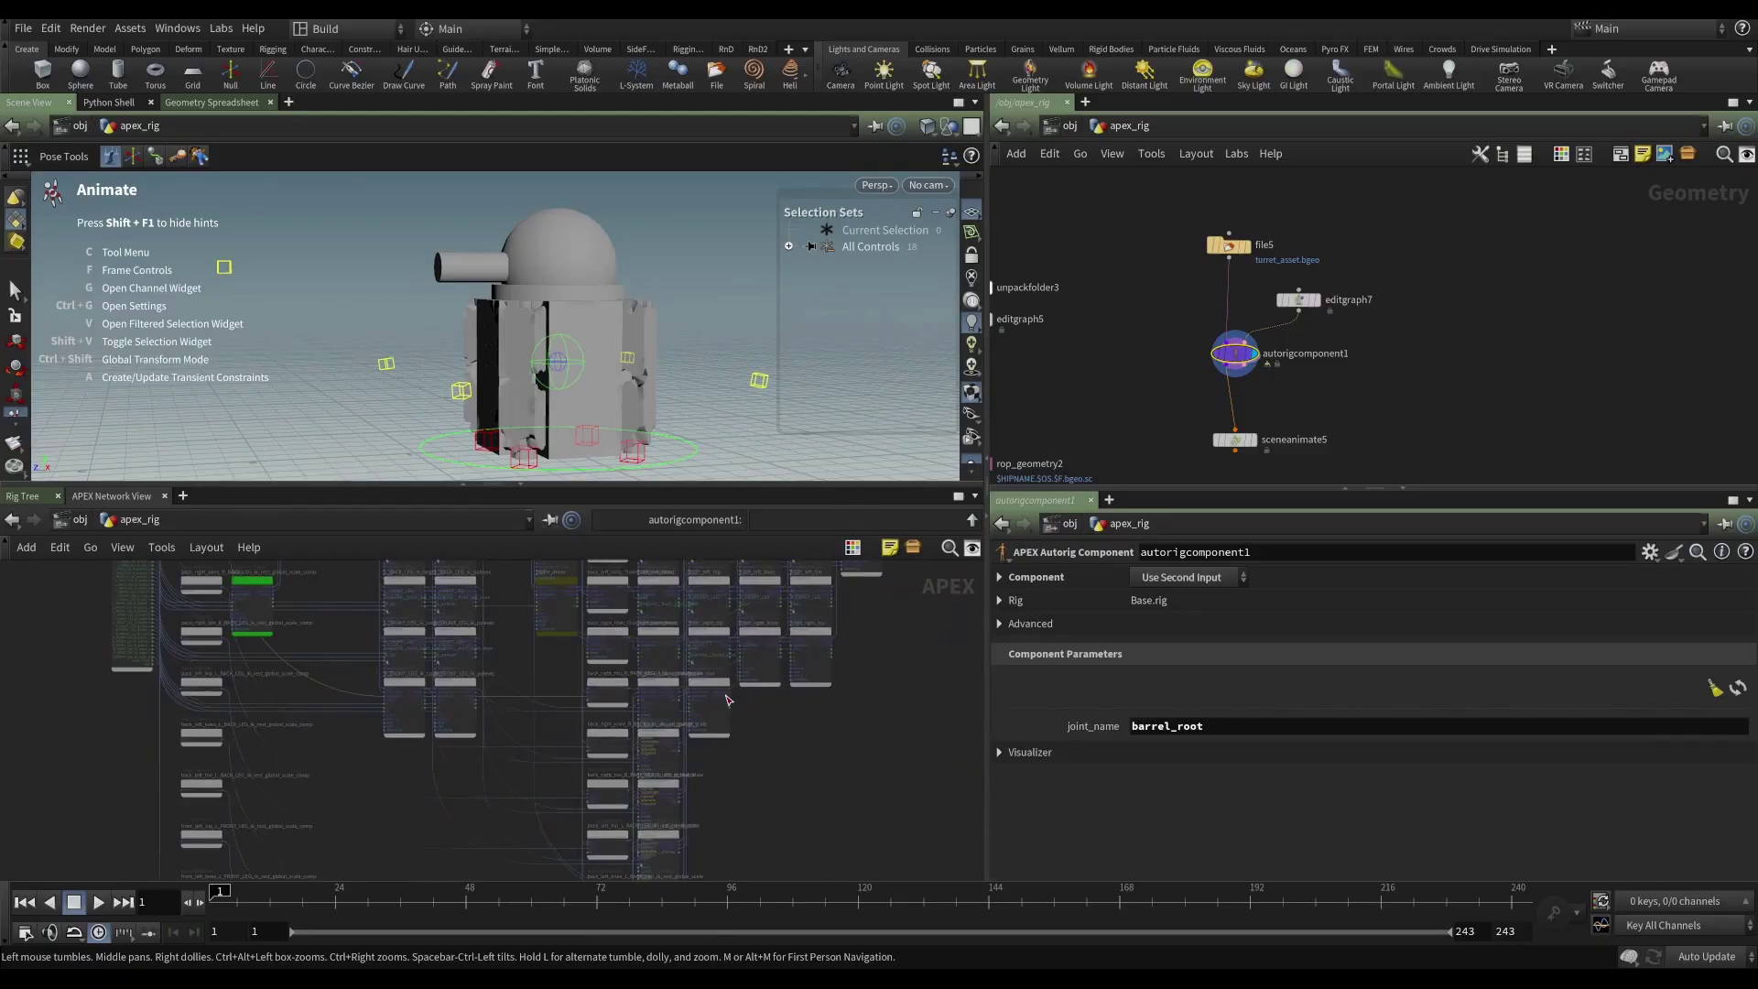
scroll(716, 690, up, 5)
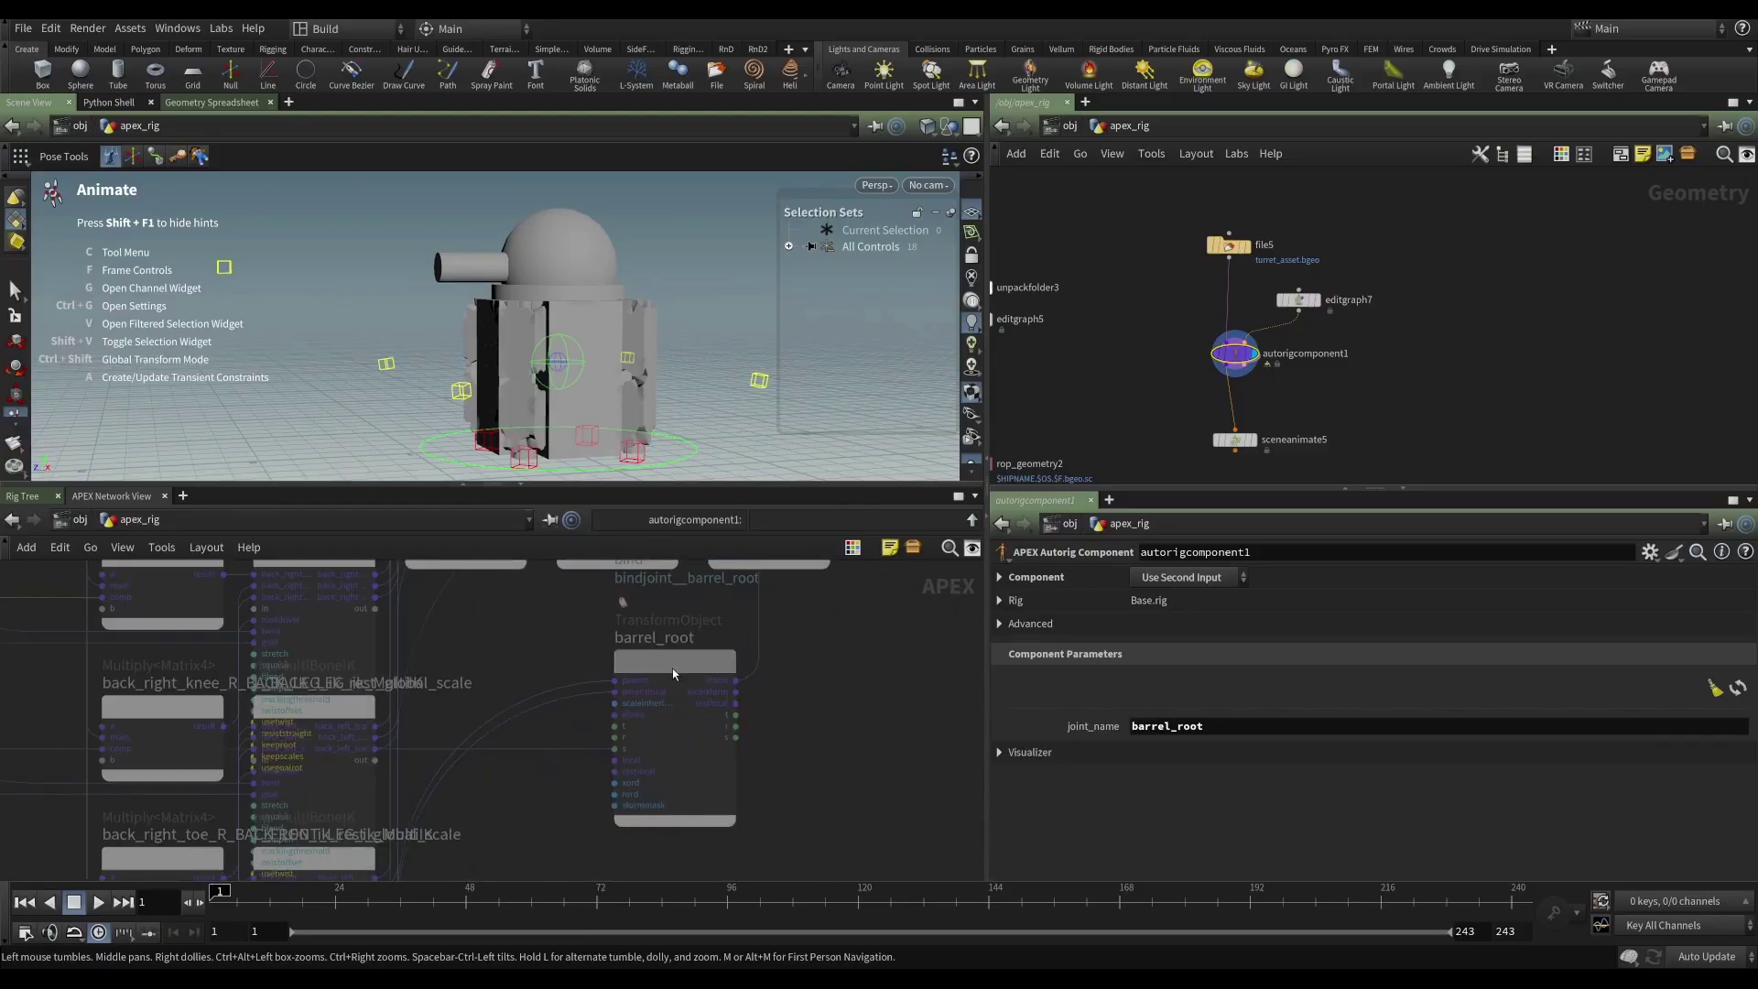
scroll(608, 773, up, 1)
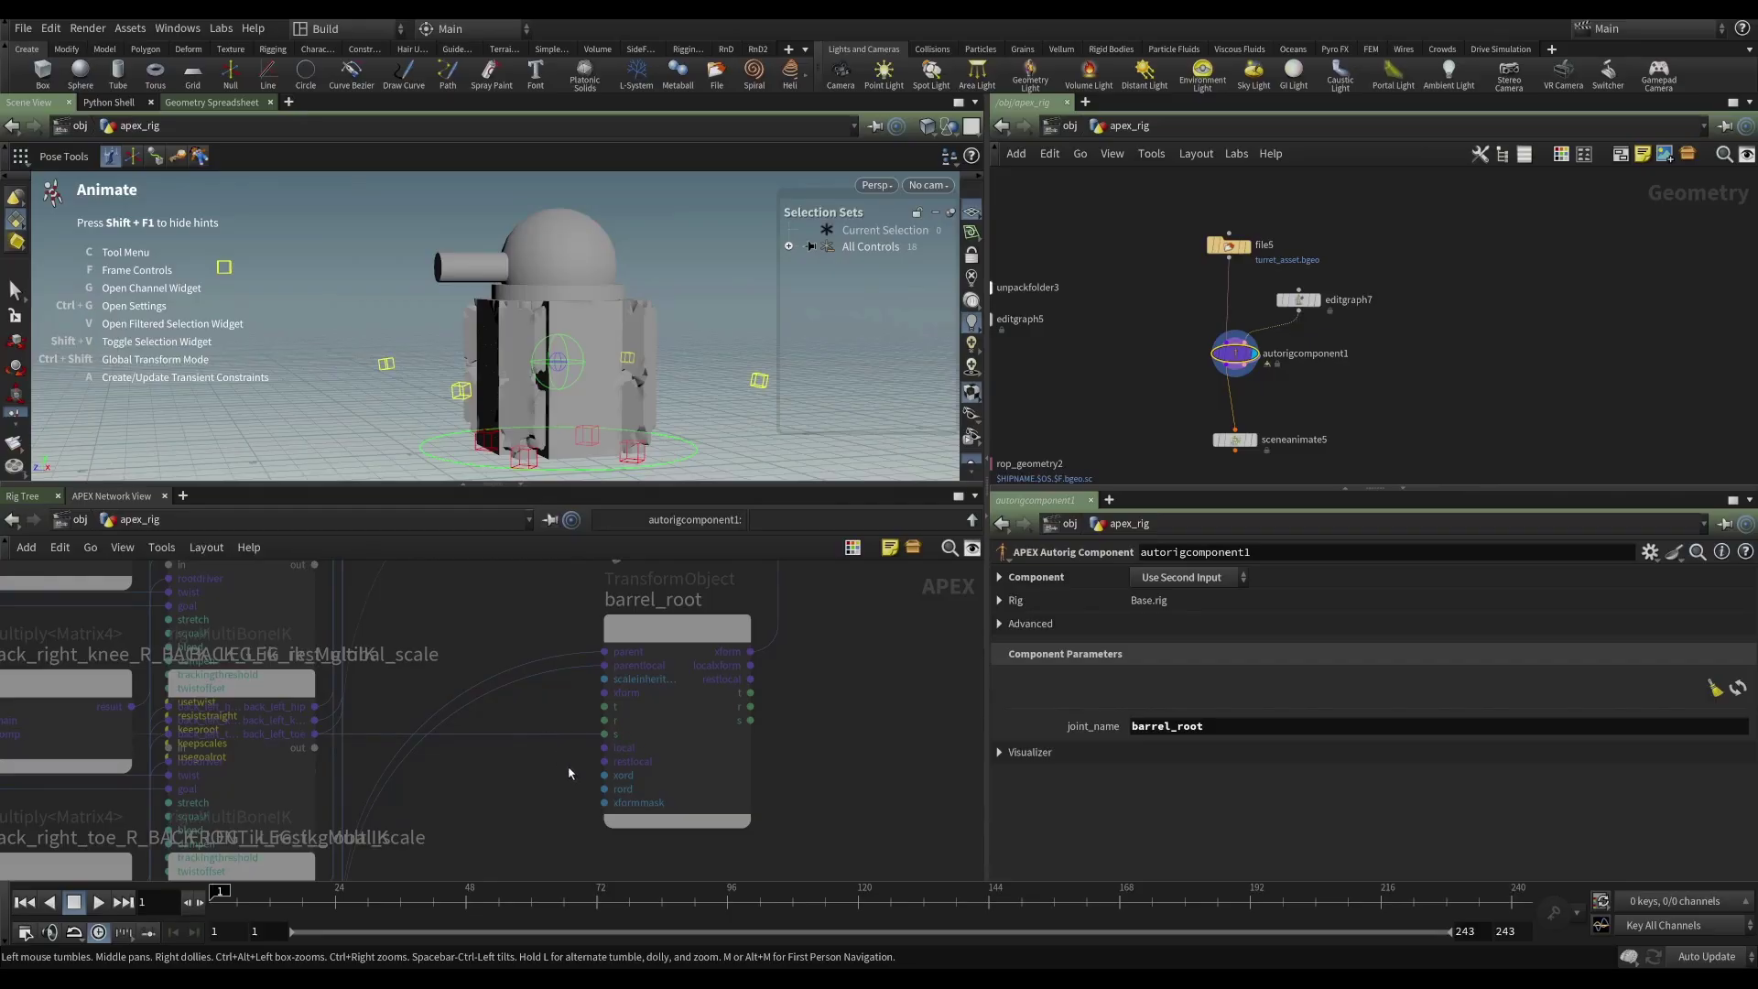
scroll(568, 774, down, 8)
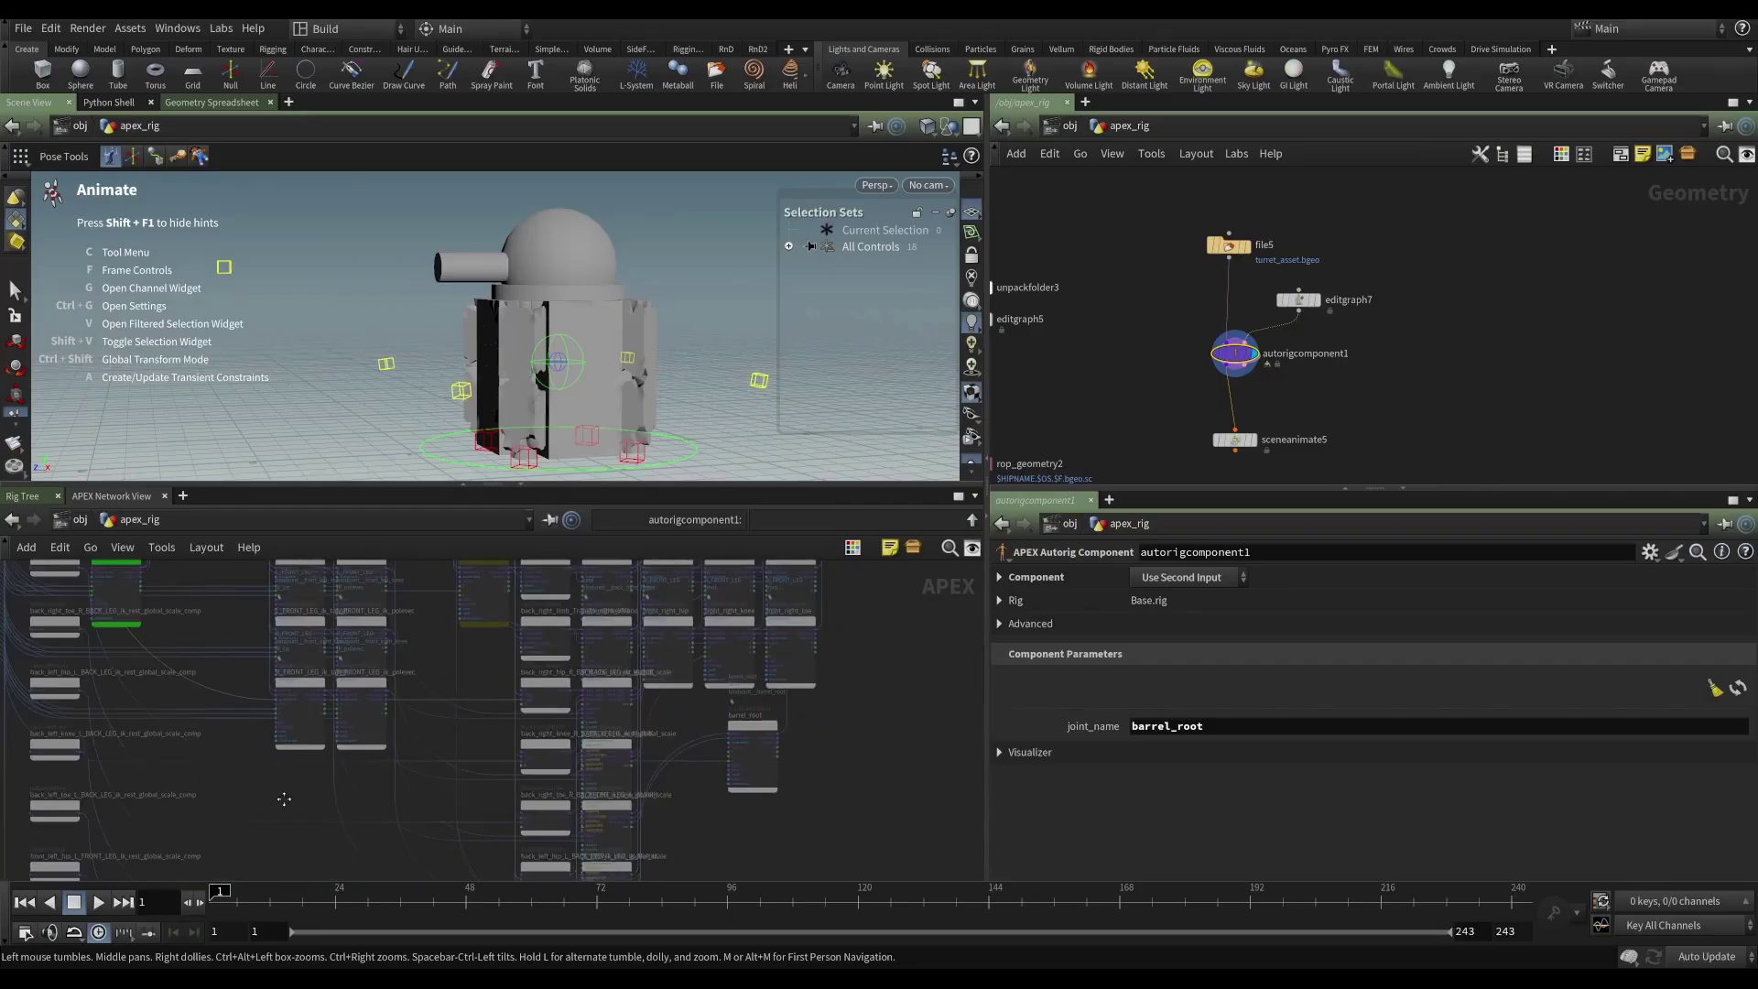
scroll(453, 663, up, 10)
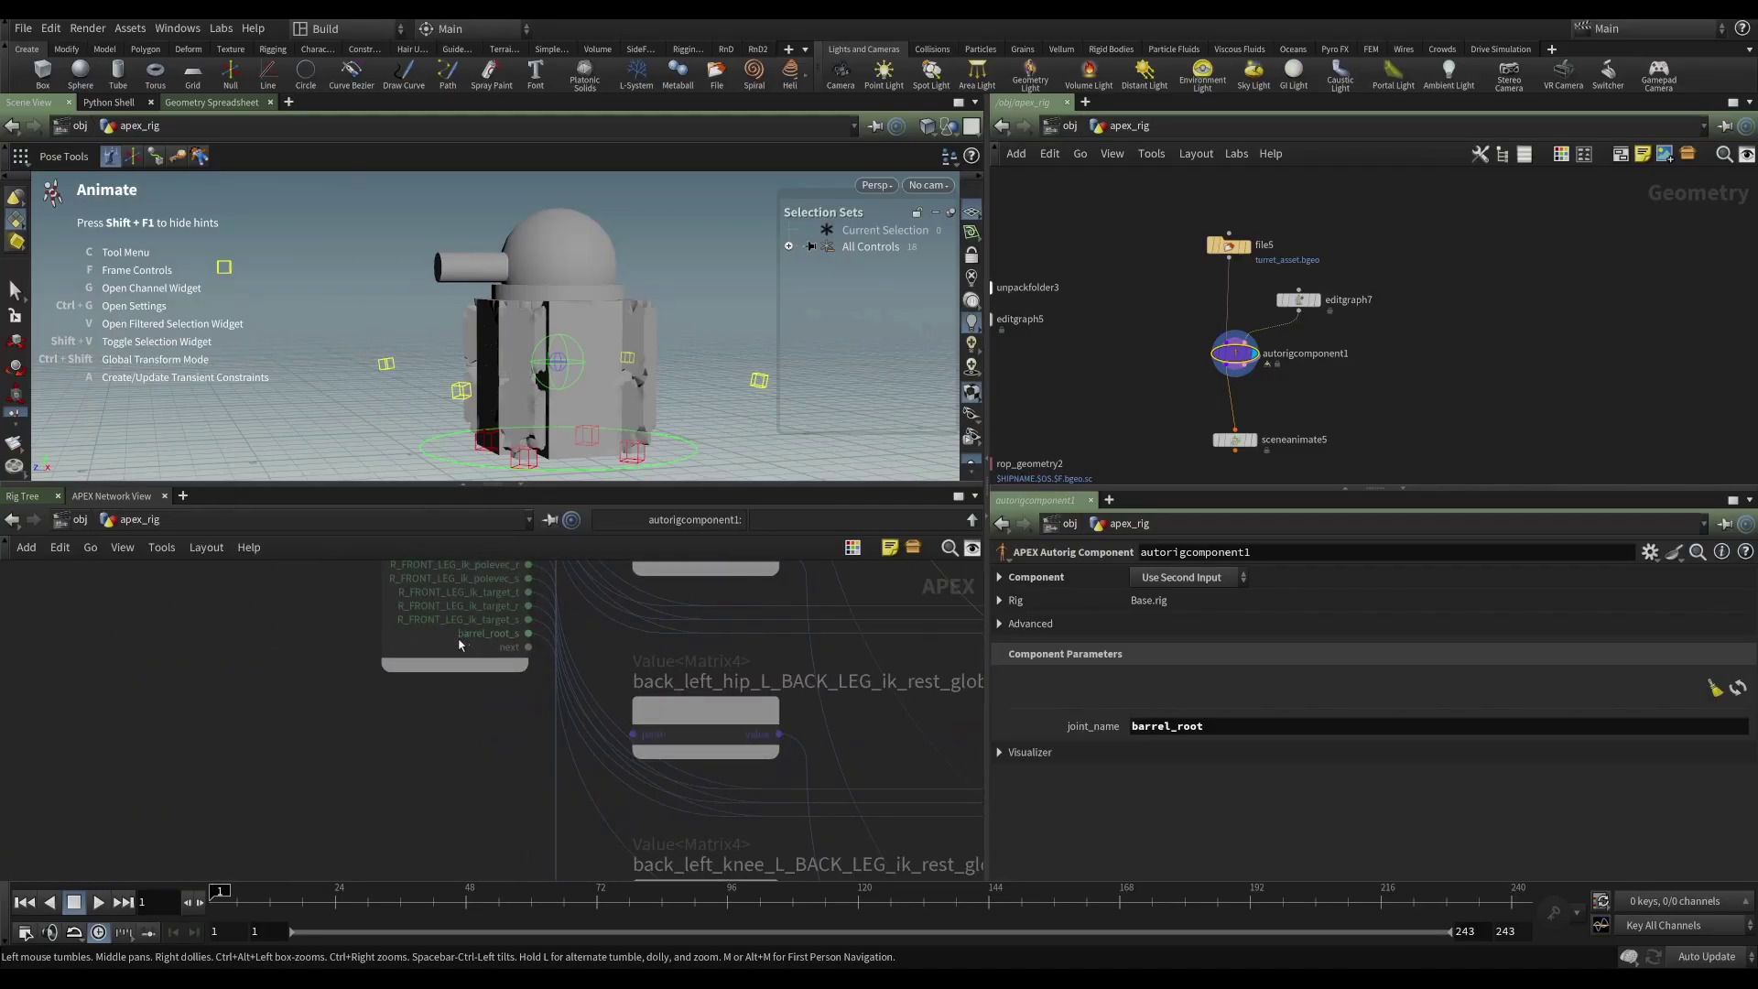
scroll(437, 647, down, 6)
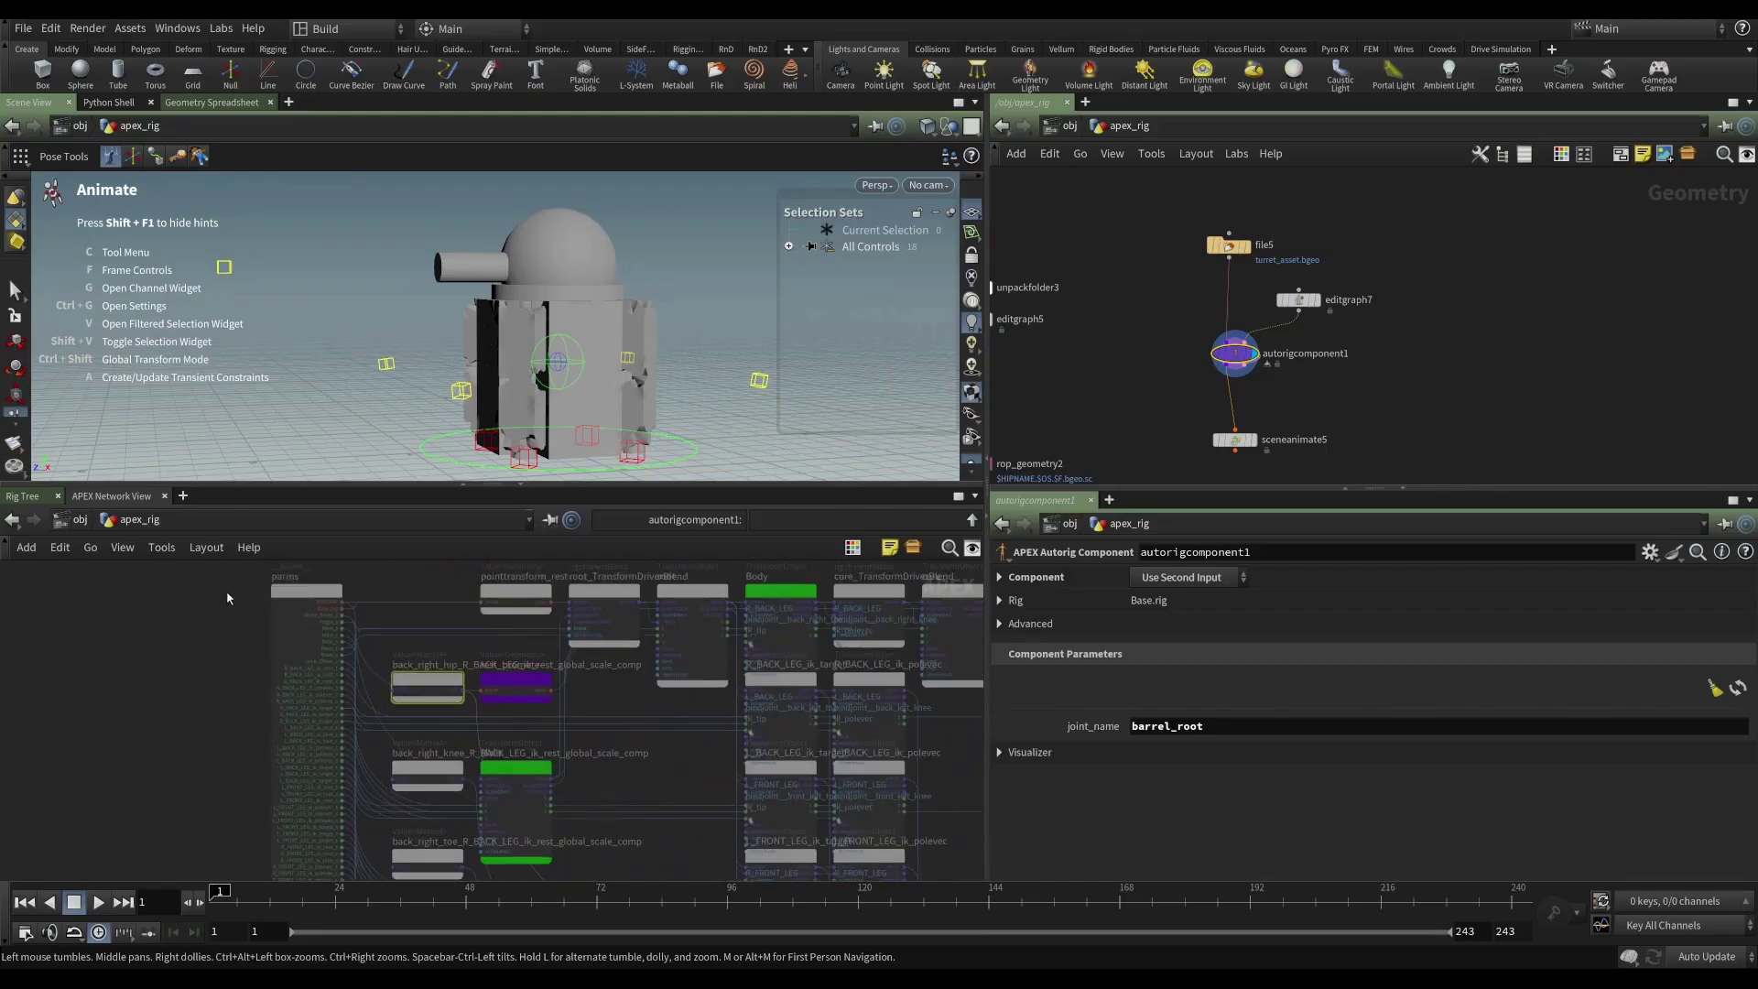
scroll(291, 643, up, 10)
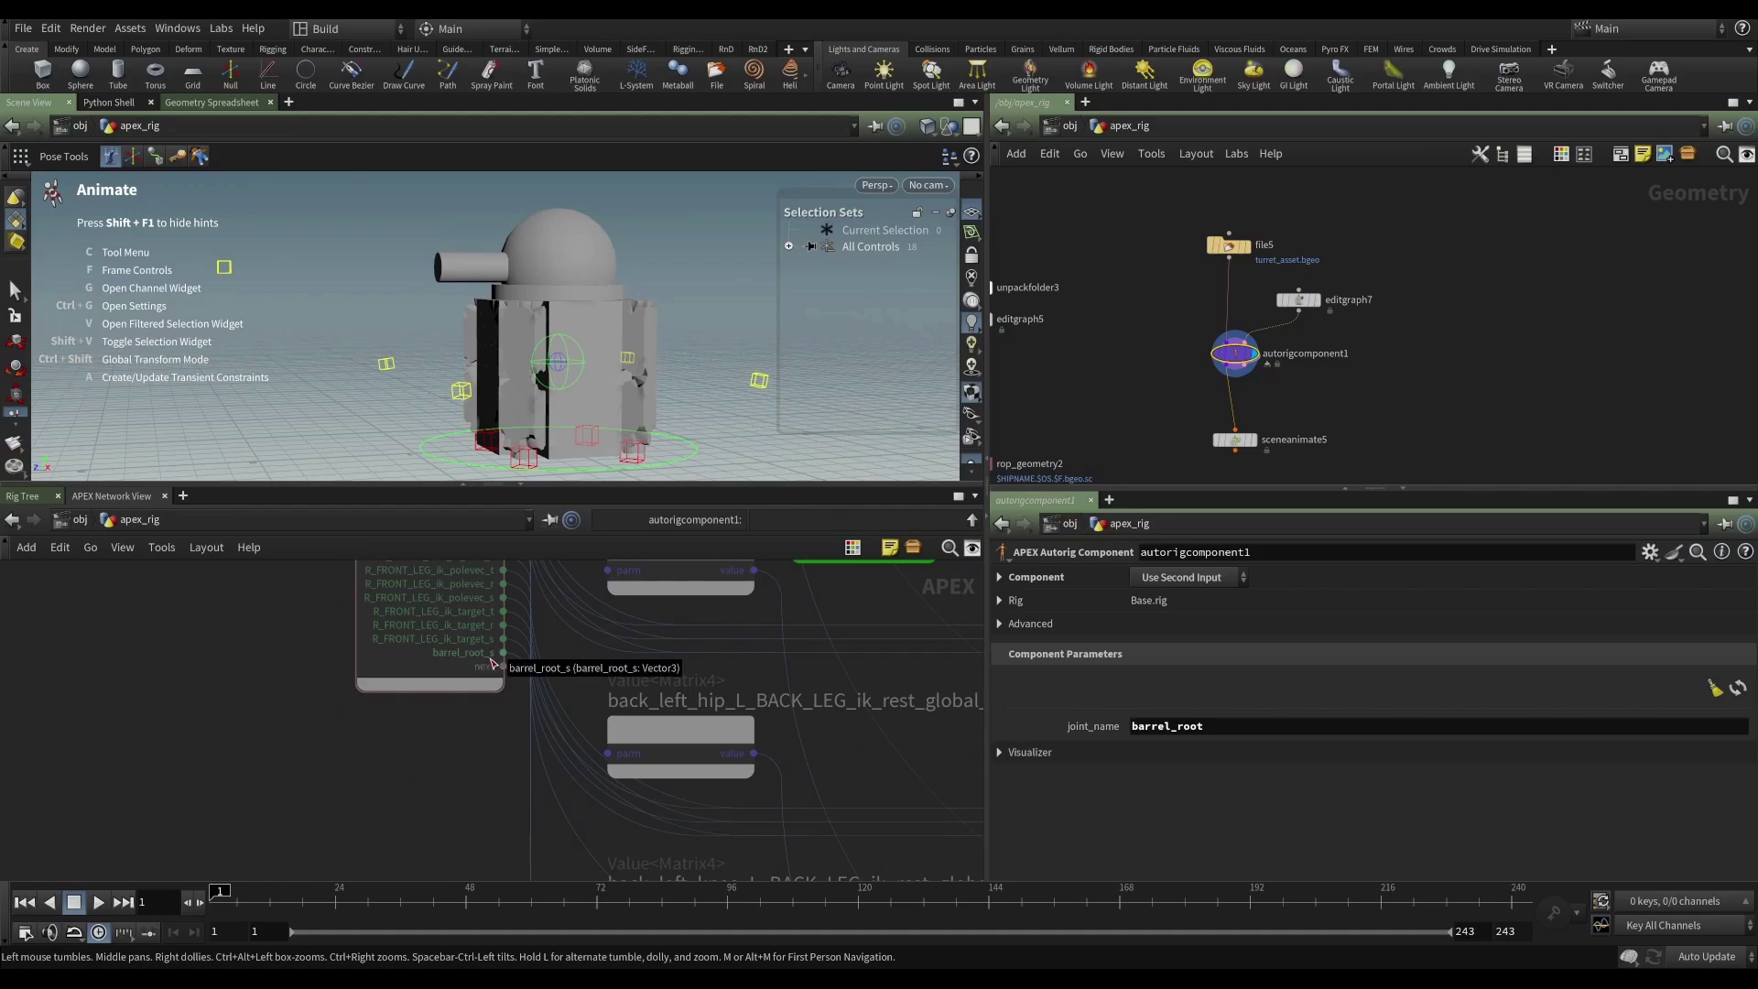
scroll(436, 768, down, 2)
middle_drag(435, 768, 220, 764)
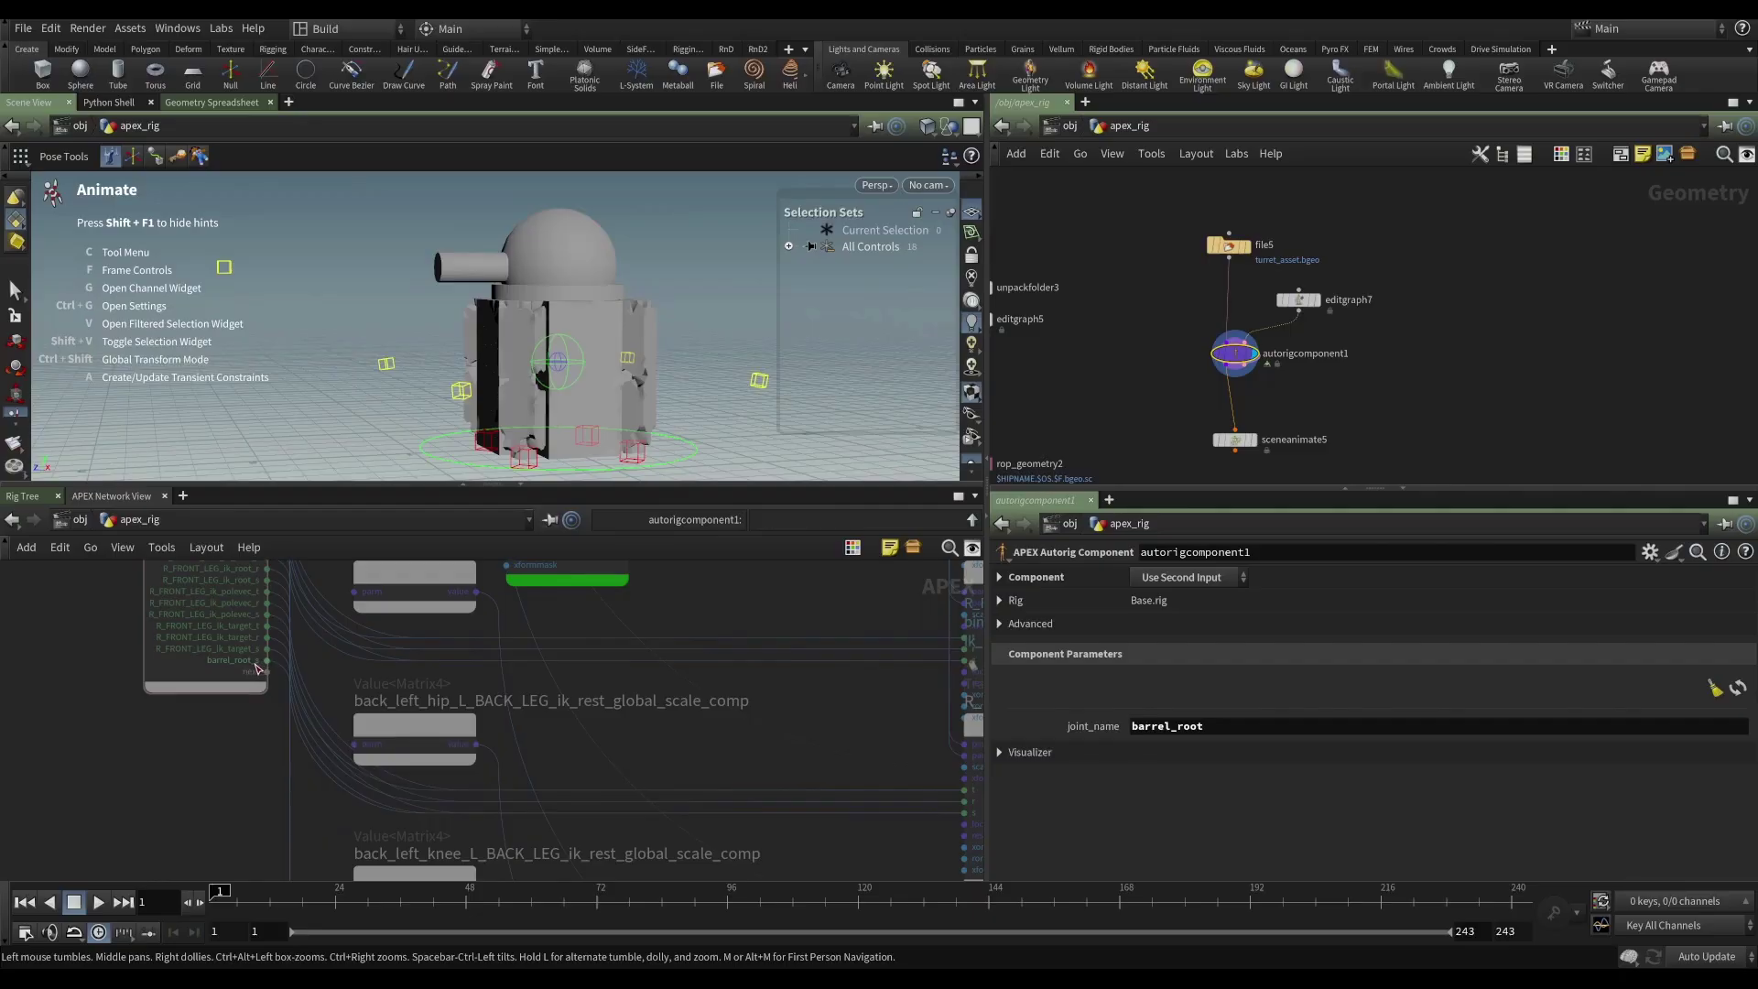
scroll(223, 760, down, 4)
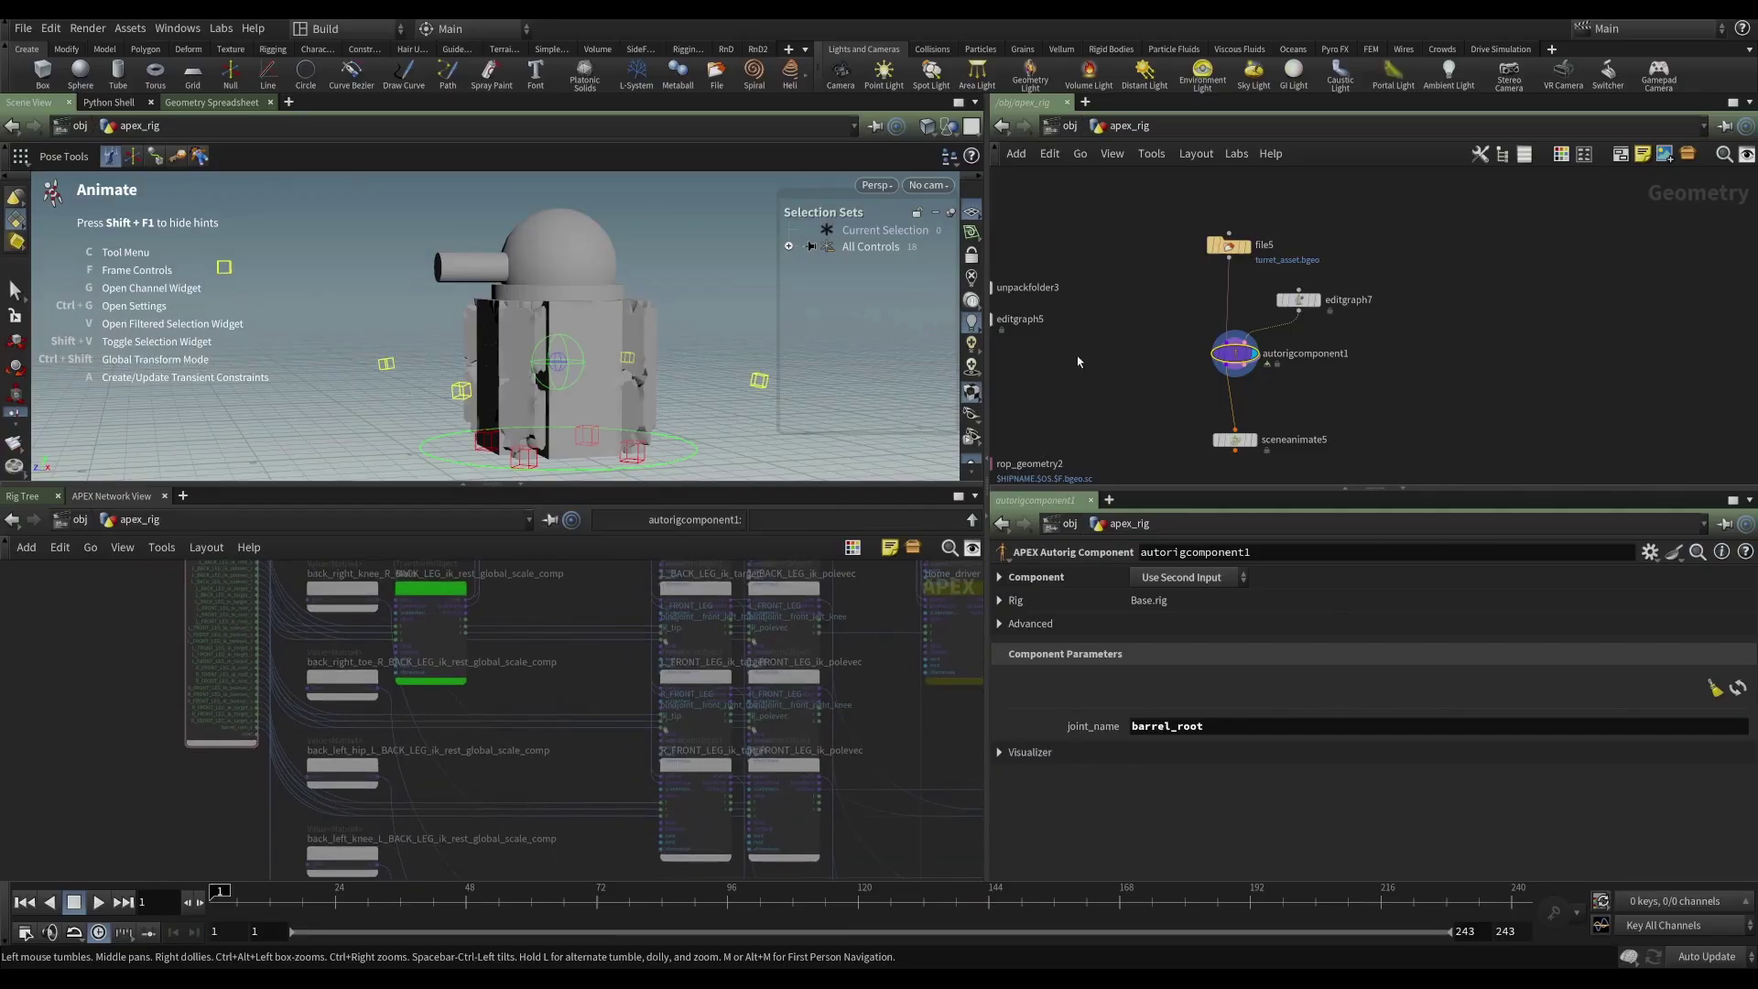
- Show sceneanimate5 with an enlarged viewport and the All Controls > Base set expanded
click(1235, 441)
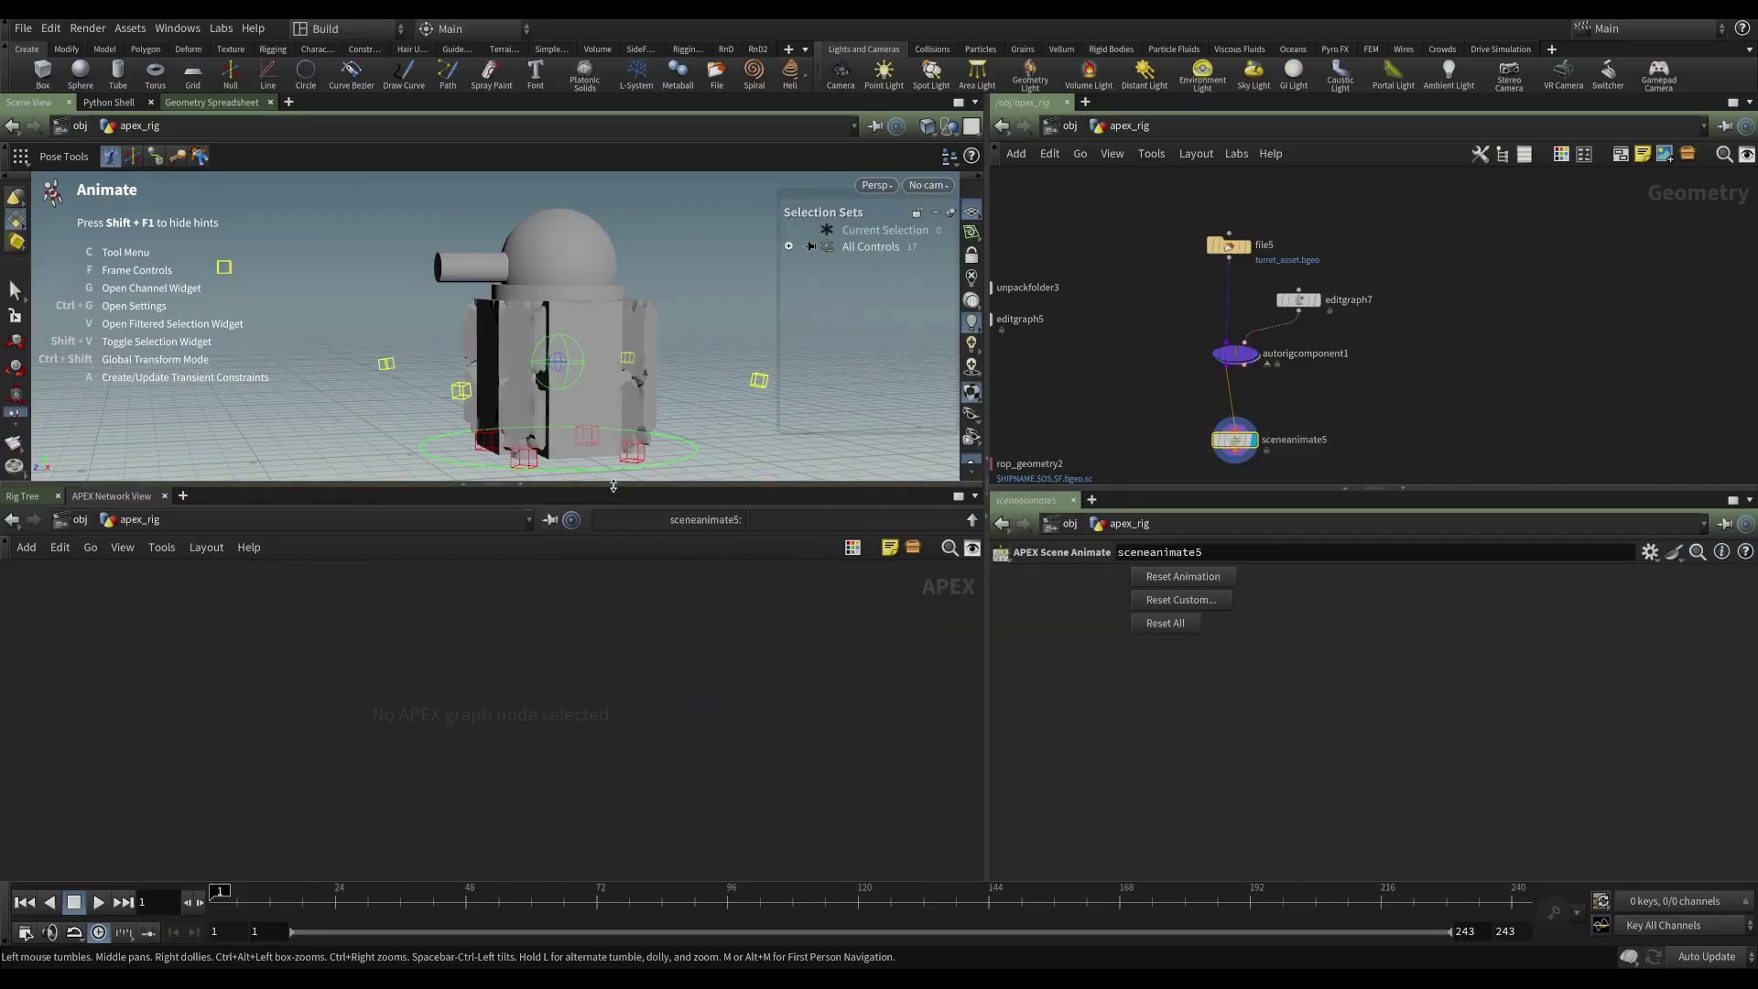
drag(613, 483, 656, 746)
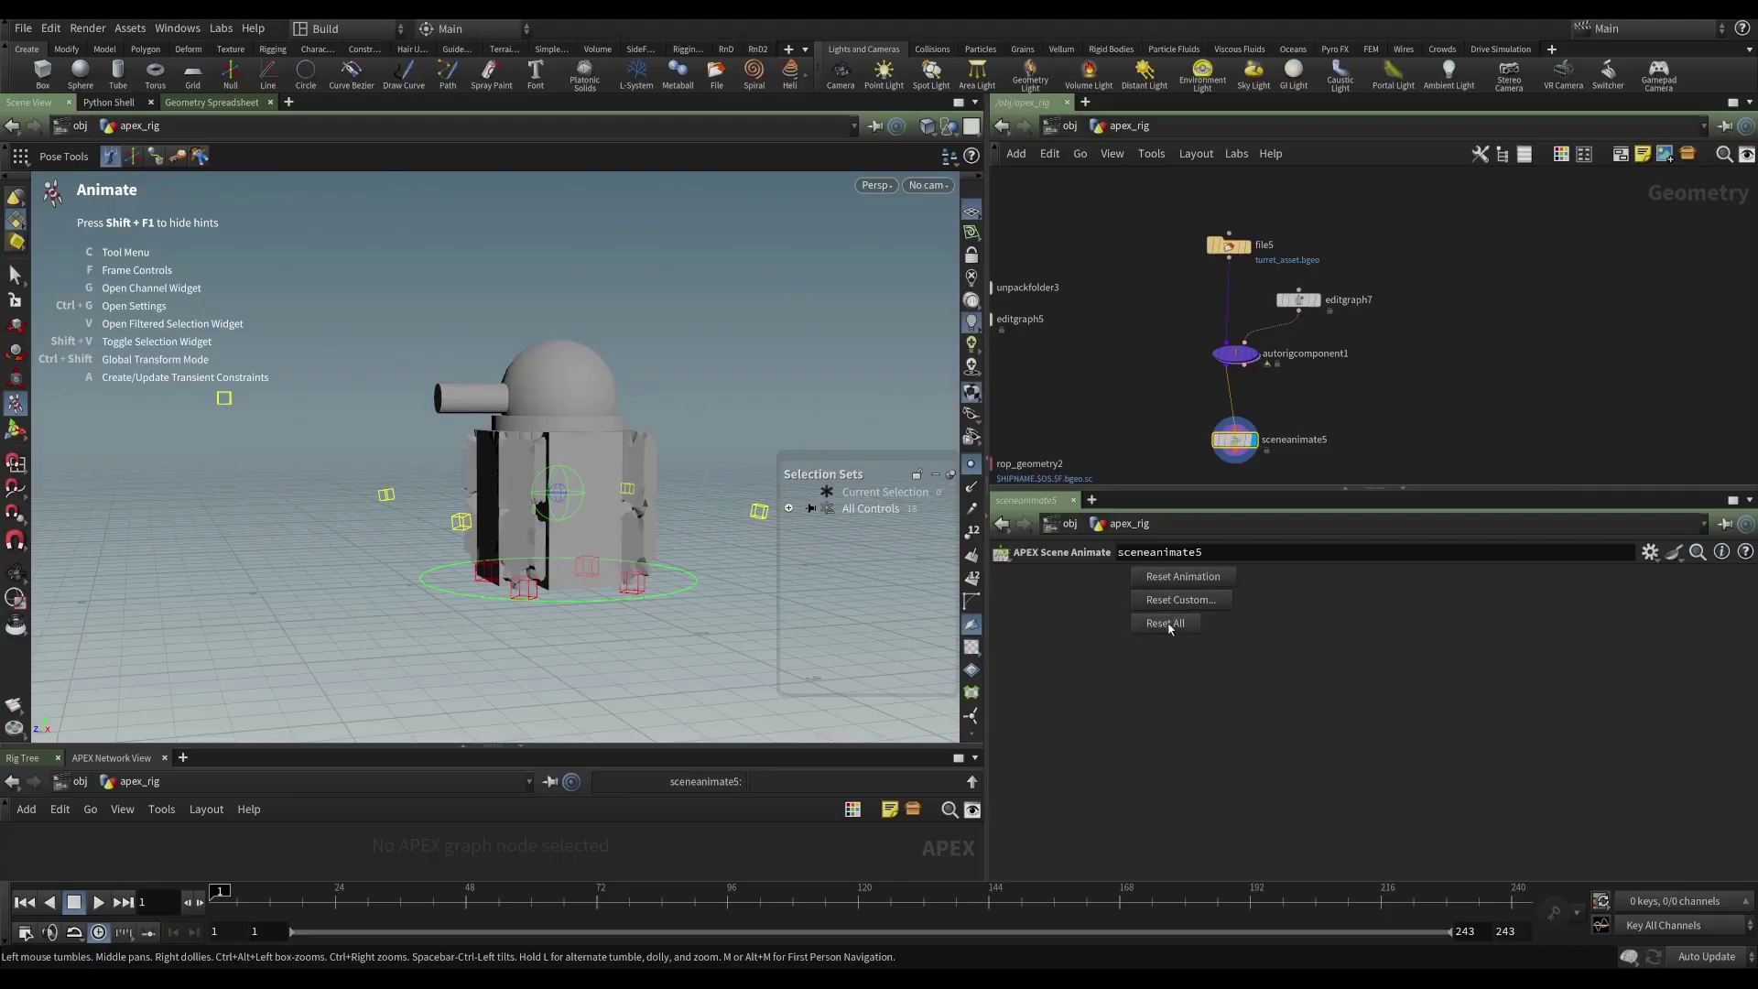
click(788, 508)
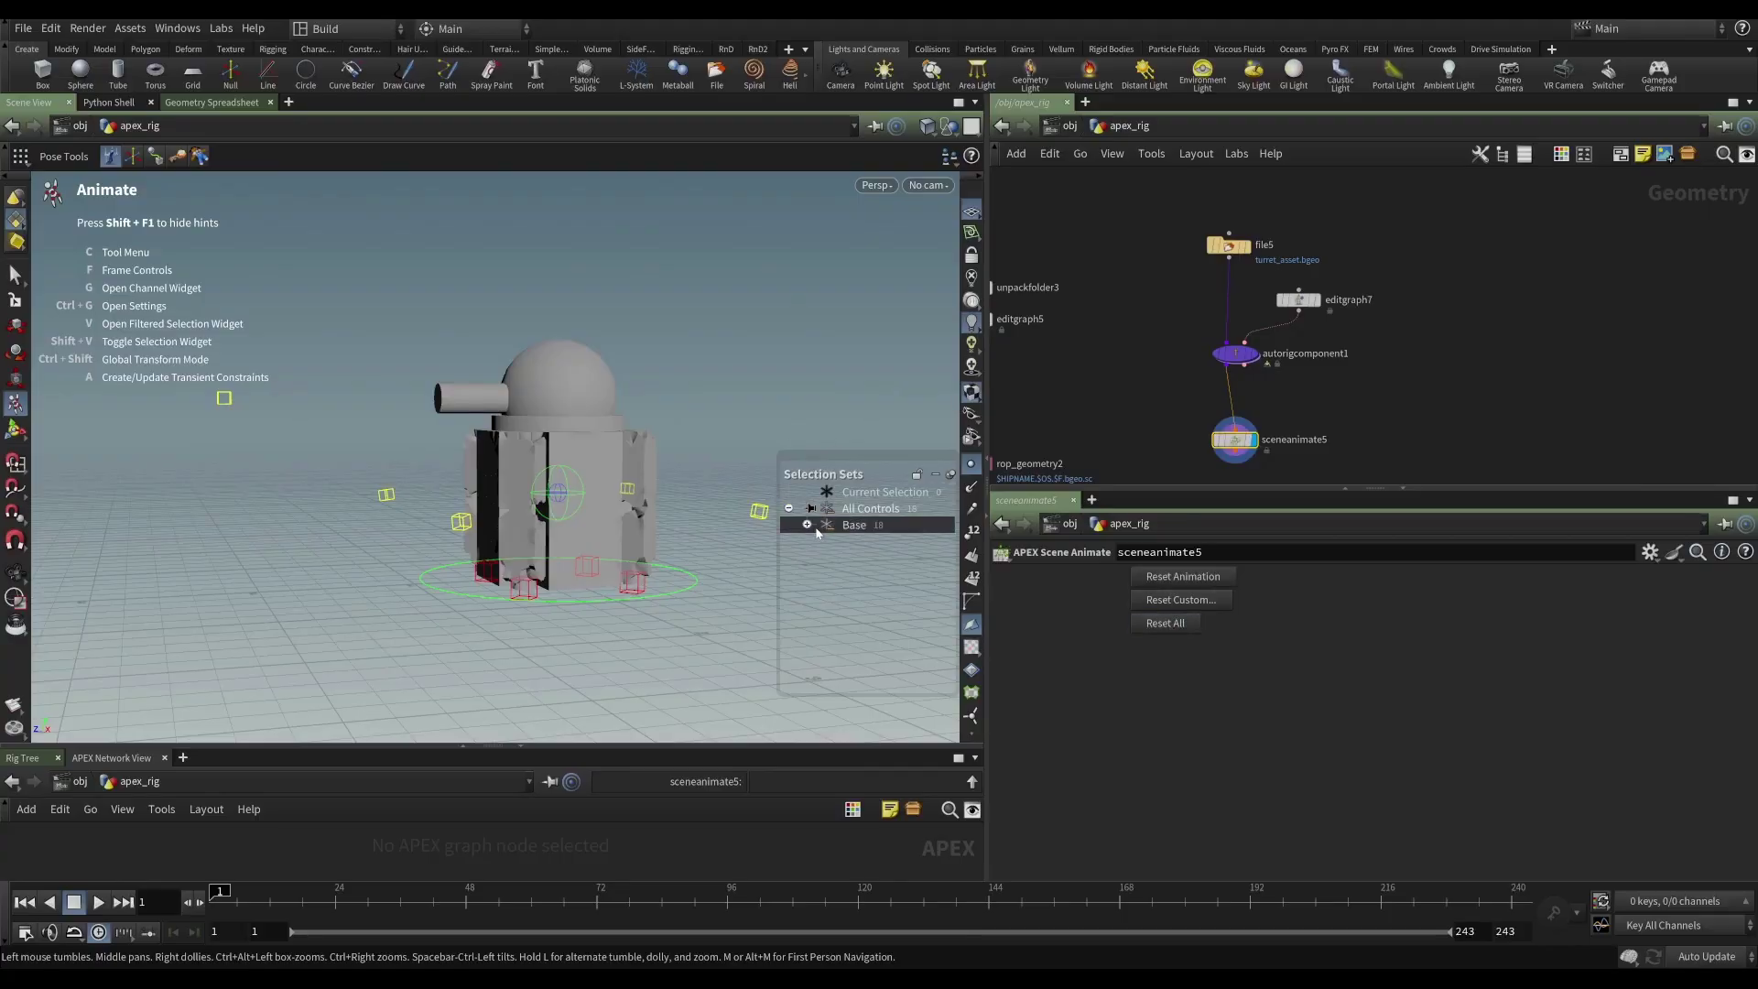
click(807, 526)
scroll(810, 534, down, 3)
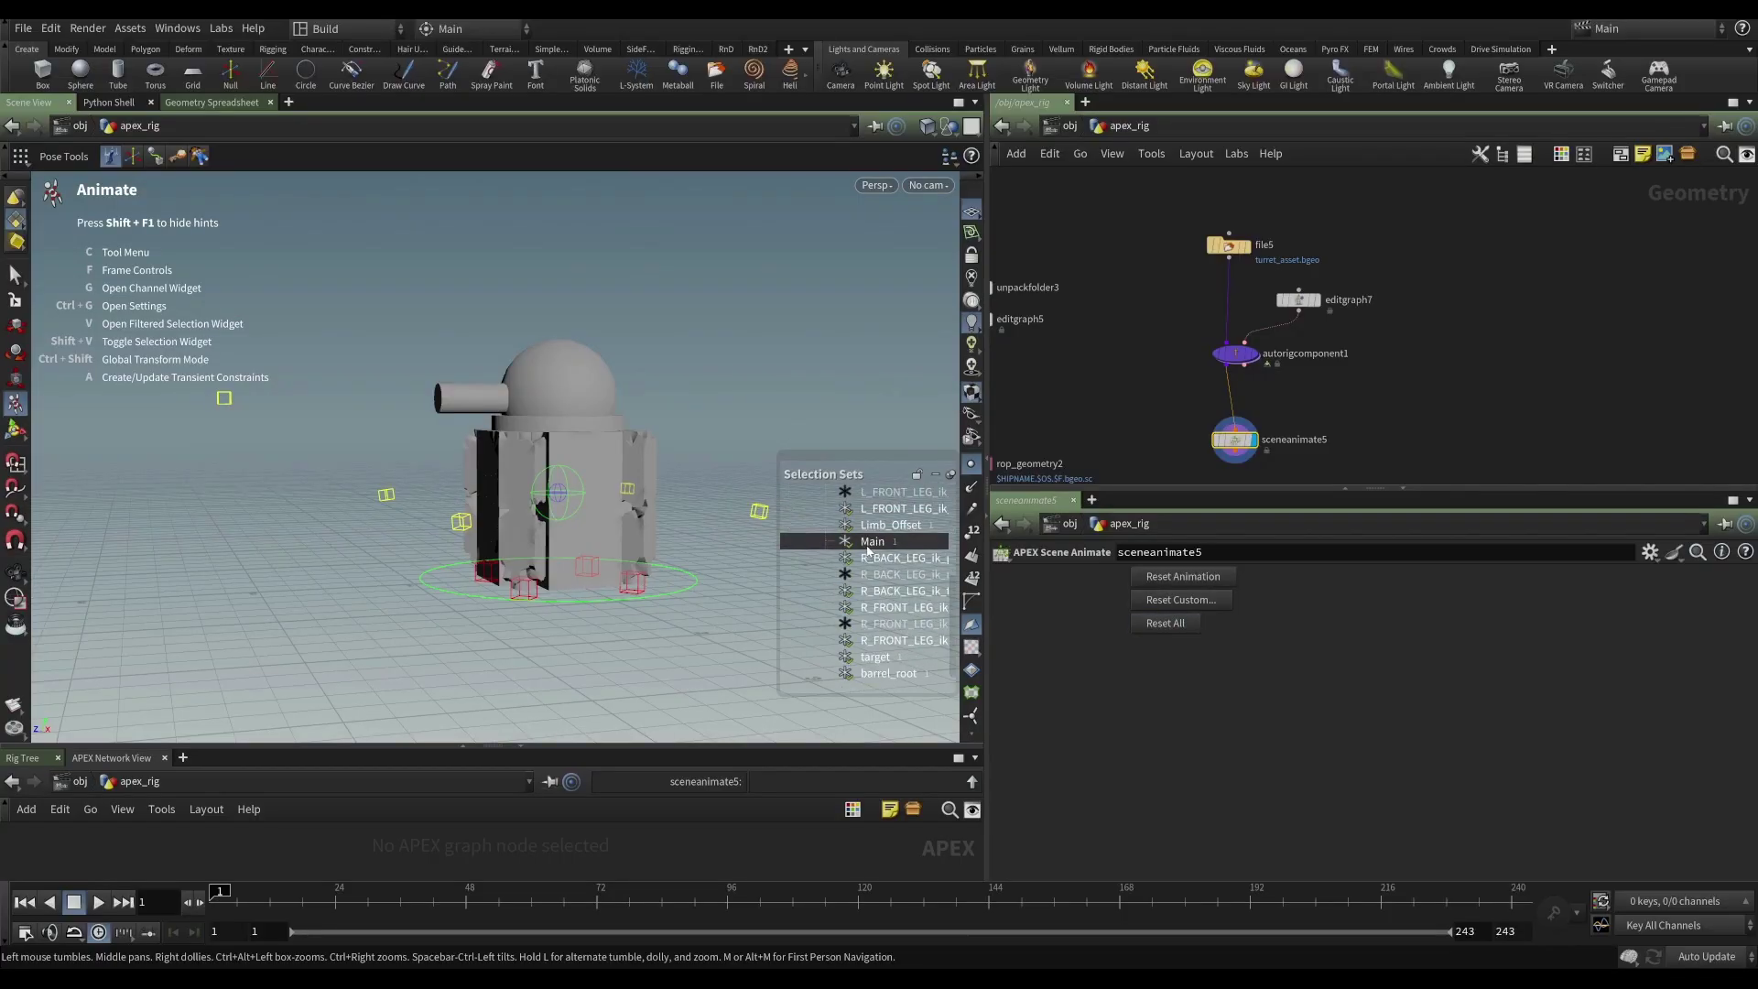
- Test-rotate the barrel_root control, then undo the rotation and deselect it
click(877, 674)
mouse_move(512, 407)
alt+mouse_down()
mouse_move(468, 403)
mouse_move(492, 405)
alt+mouse_up()
key(ctrl+z)
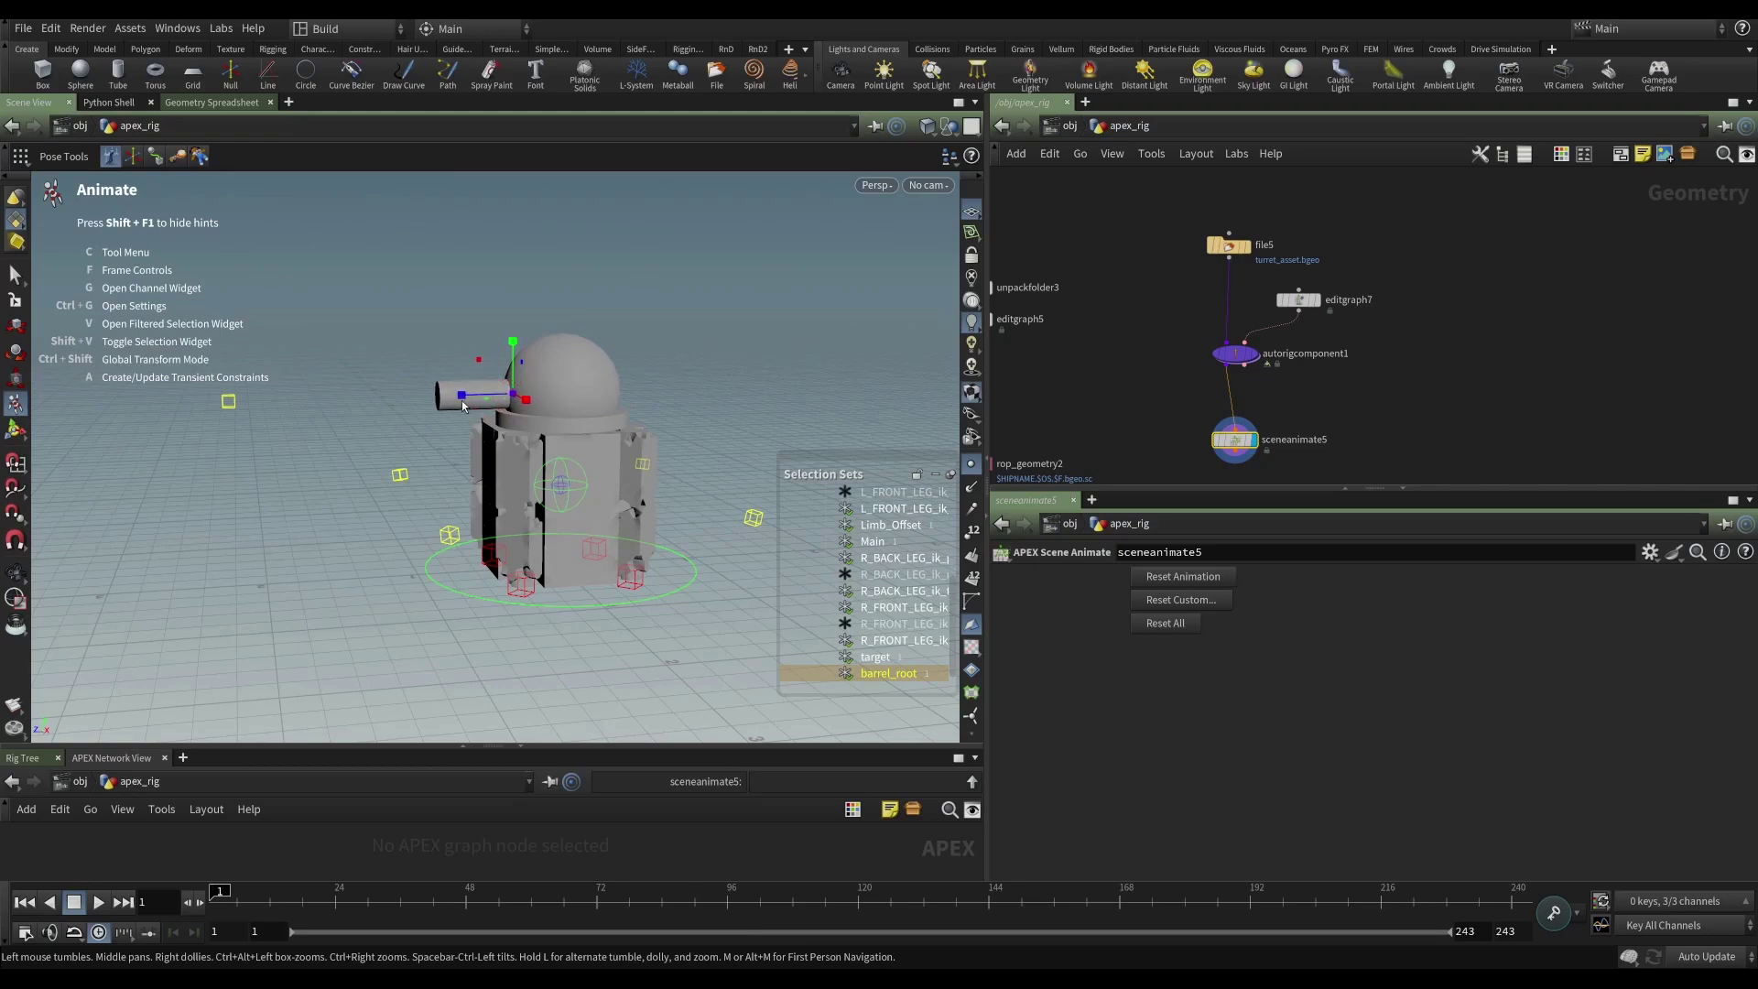
click(414, 396)
middle_drag(1125, 421, 1320, 393)
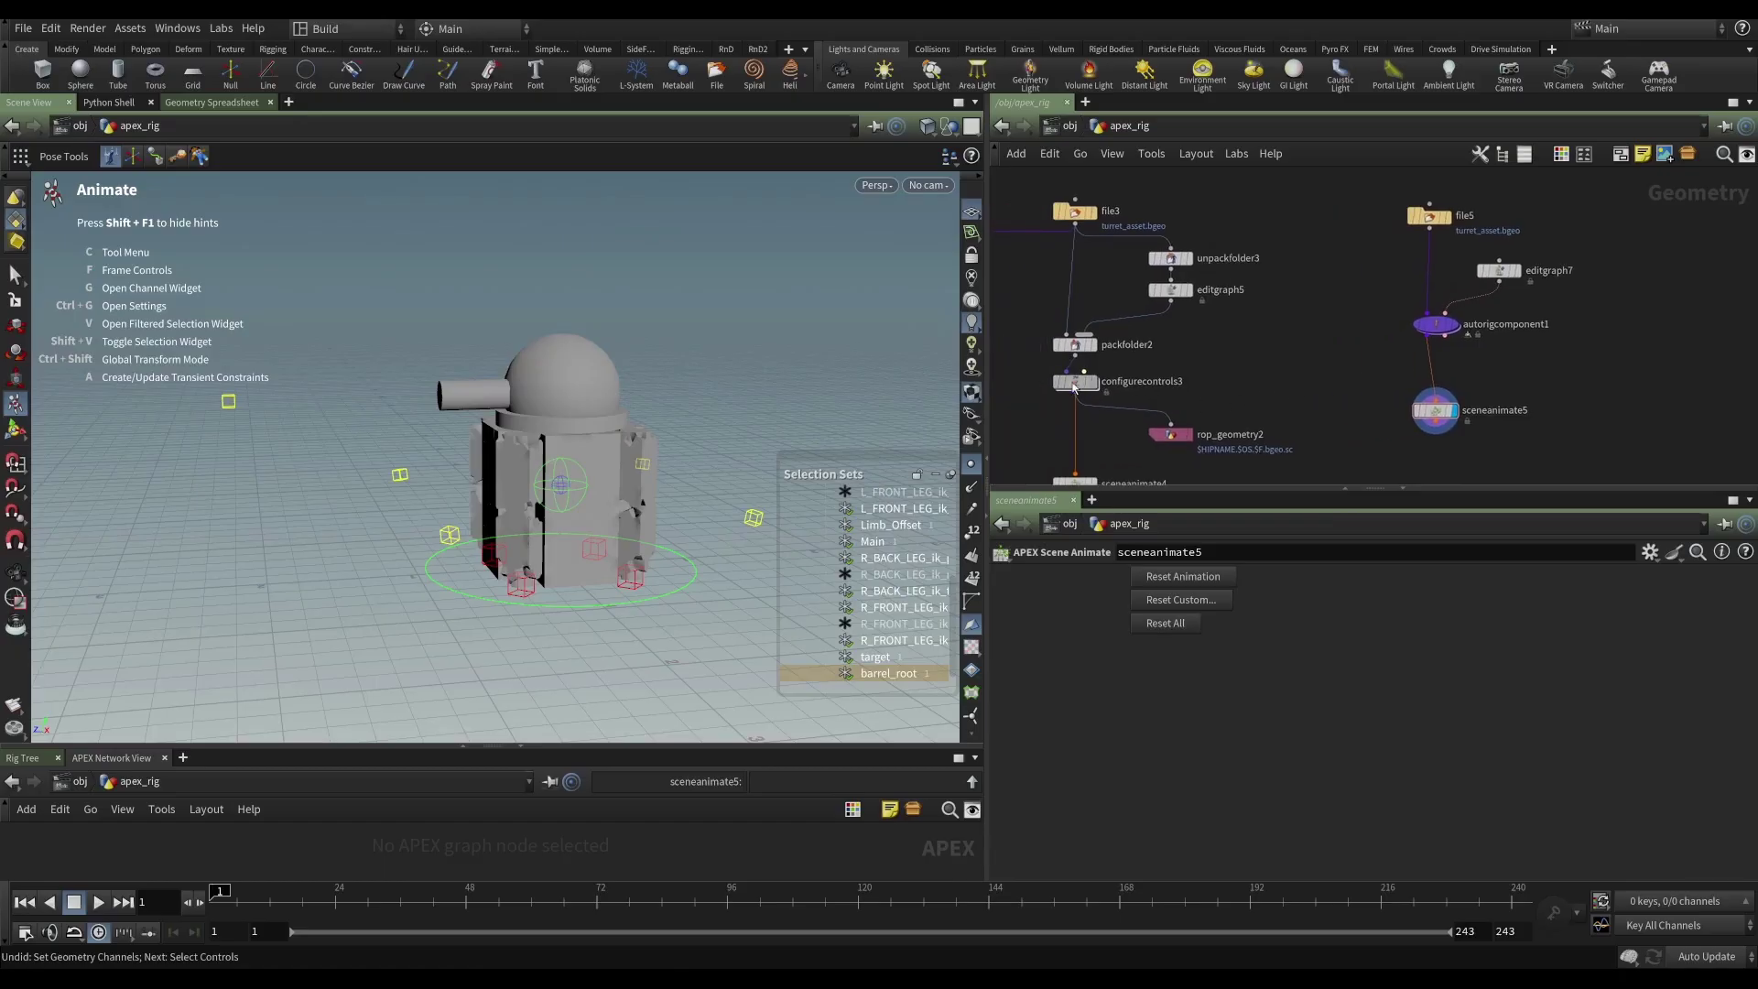
- Insert a control configuration after autorigcomponent1: barrel_root as a red box_wires shape
click(1316, 394)
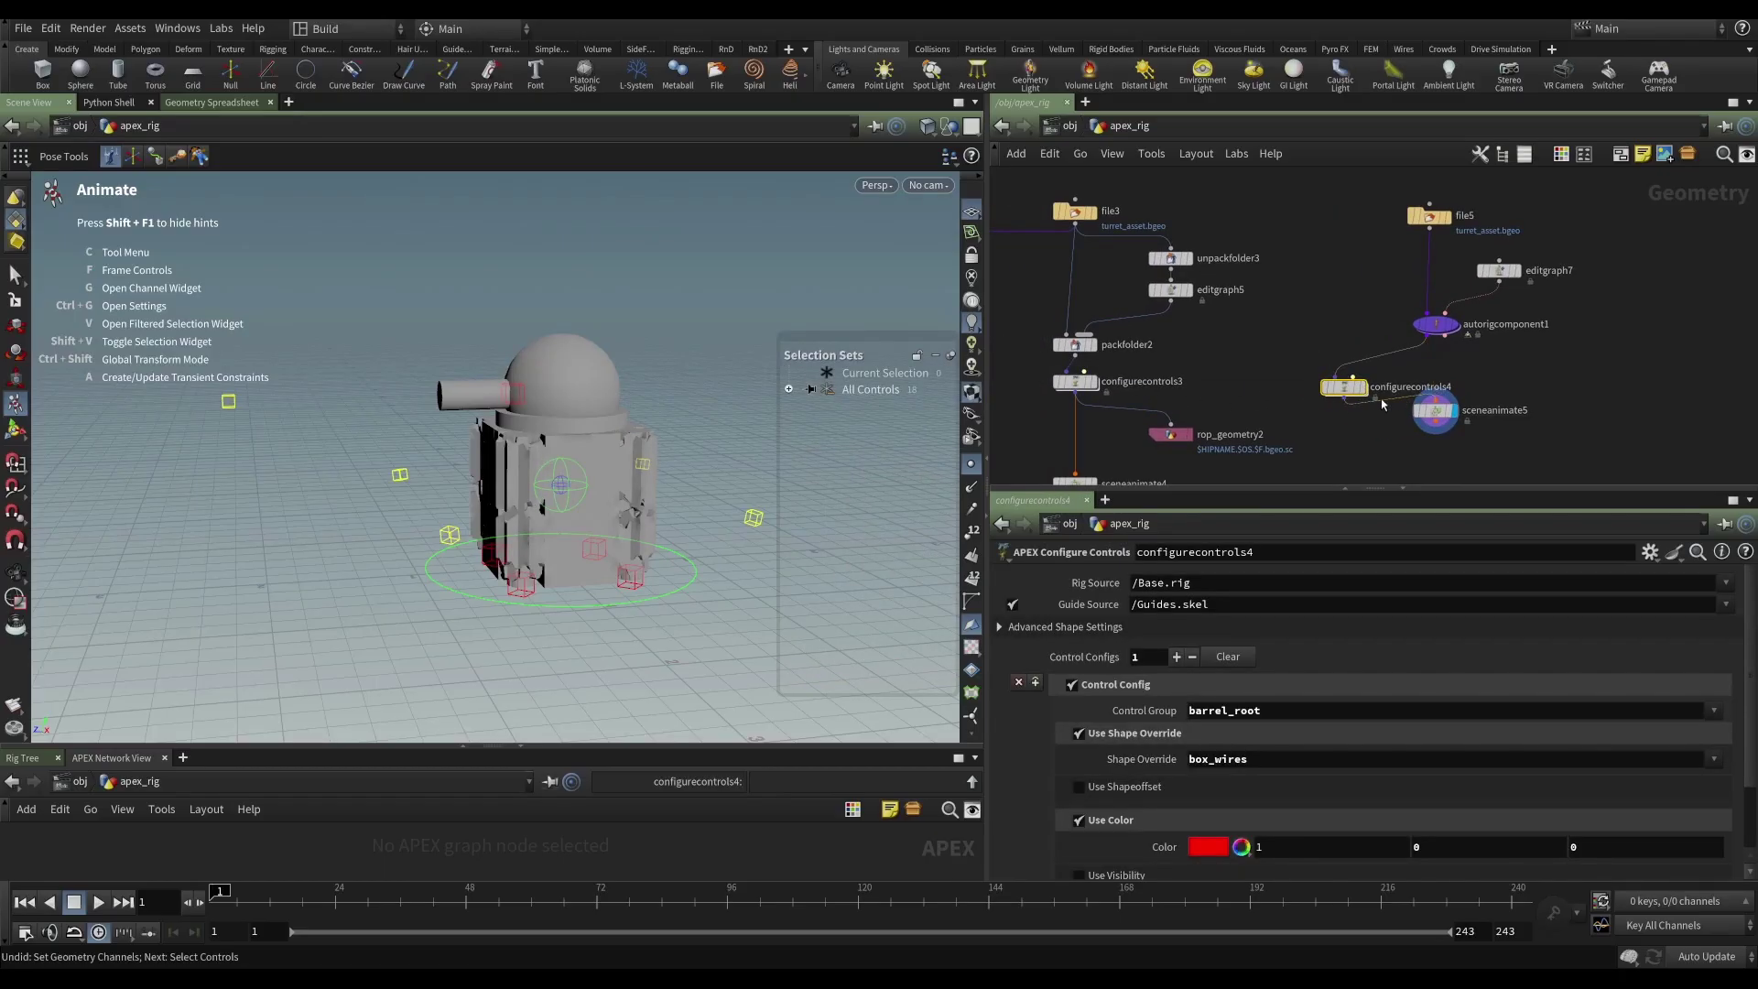
drag(1356, 392, 1447, 377)
scroll(1306, 739, down, 2)
scroll(1306, 739, down, 1)
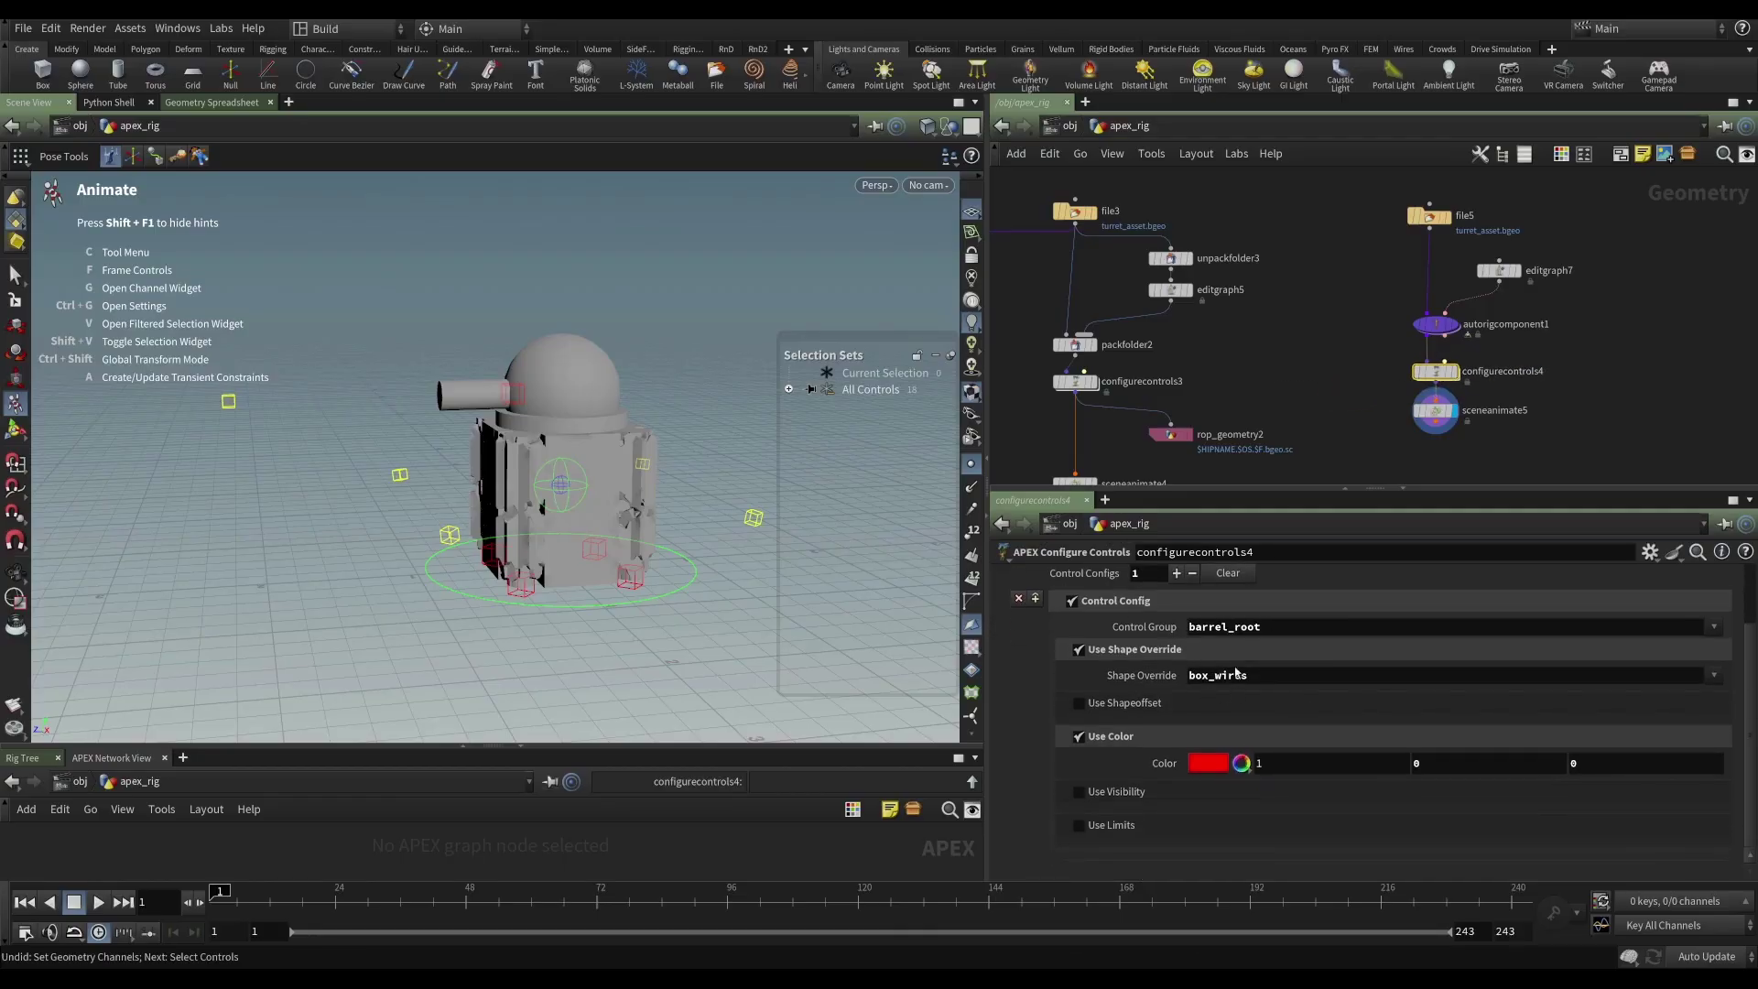
- On sceneanimate5, test the red box control by scaling the barrel, then undo it
click(1434, 410)
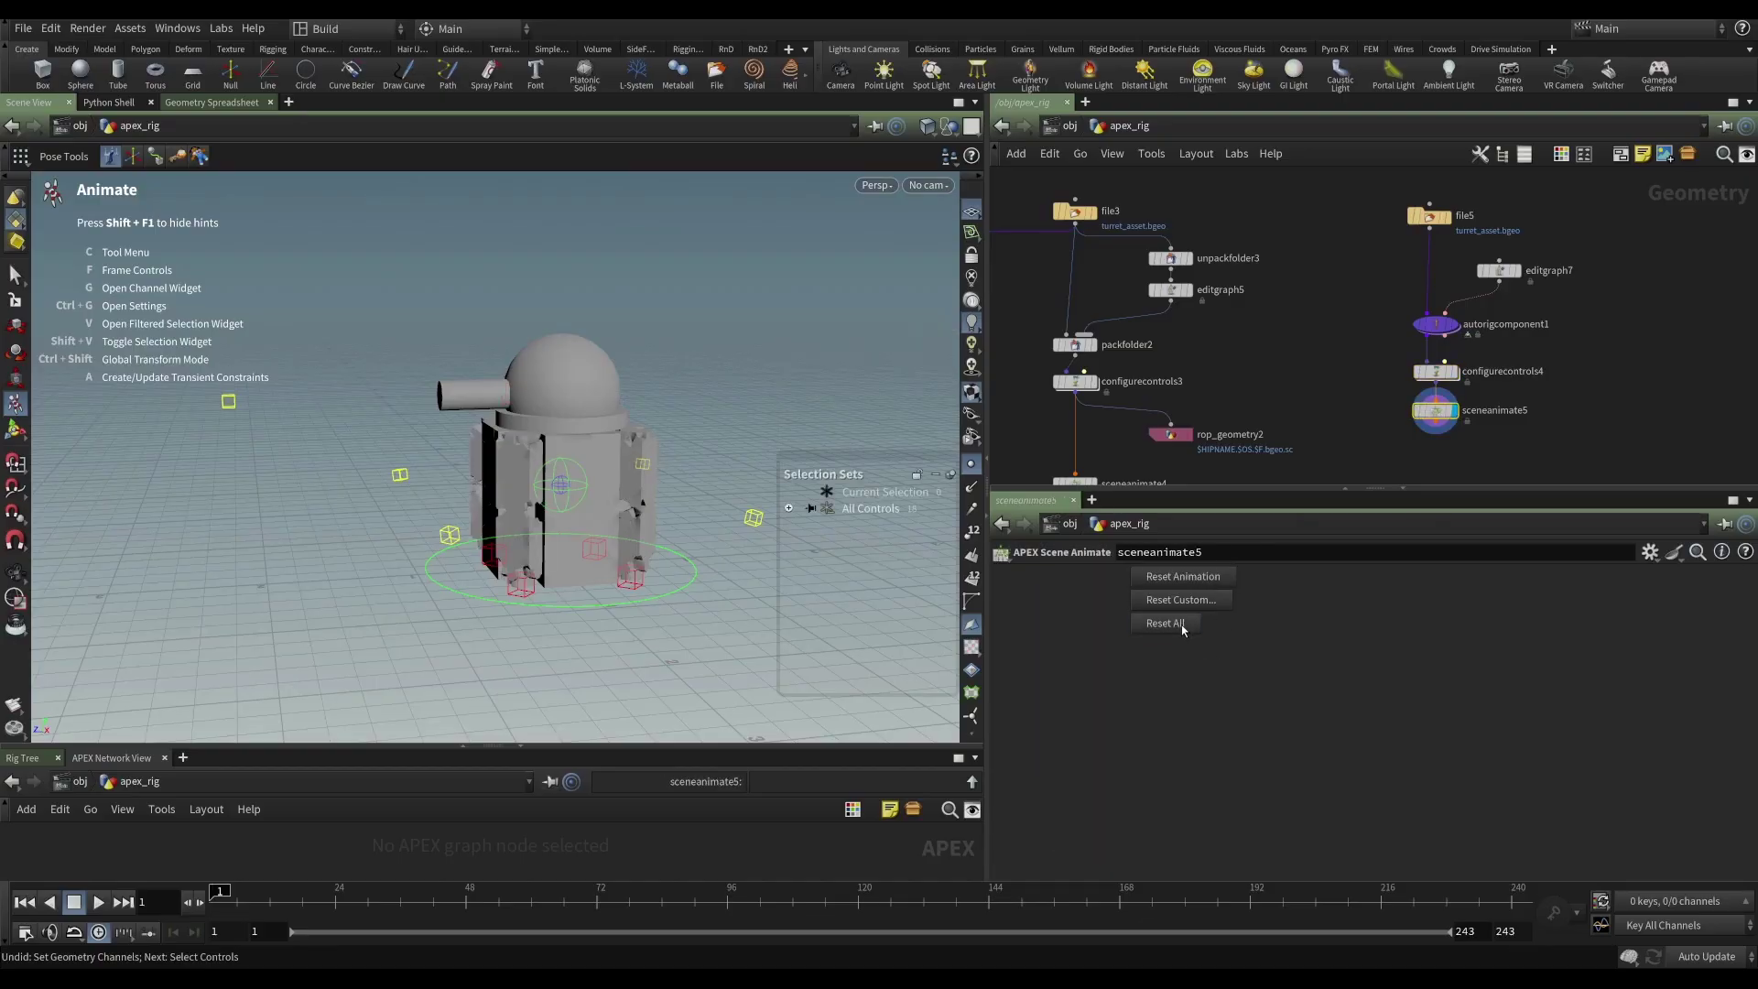
key(Escape)
drag(568, 394, 631, 364)
key(Return)
click(510, 391)
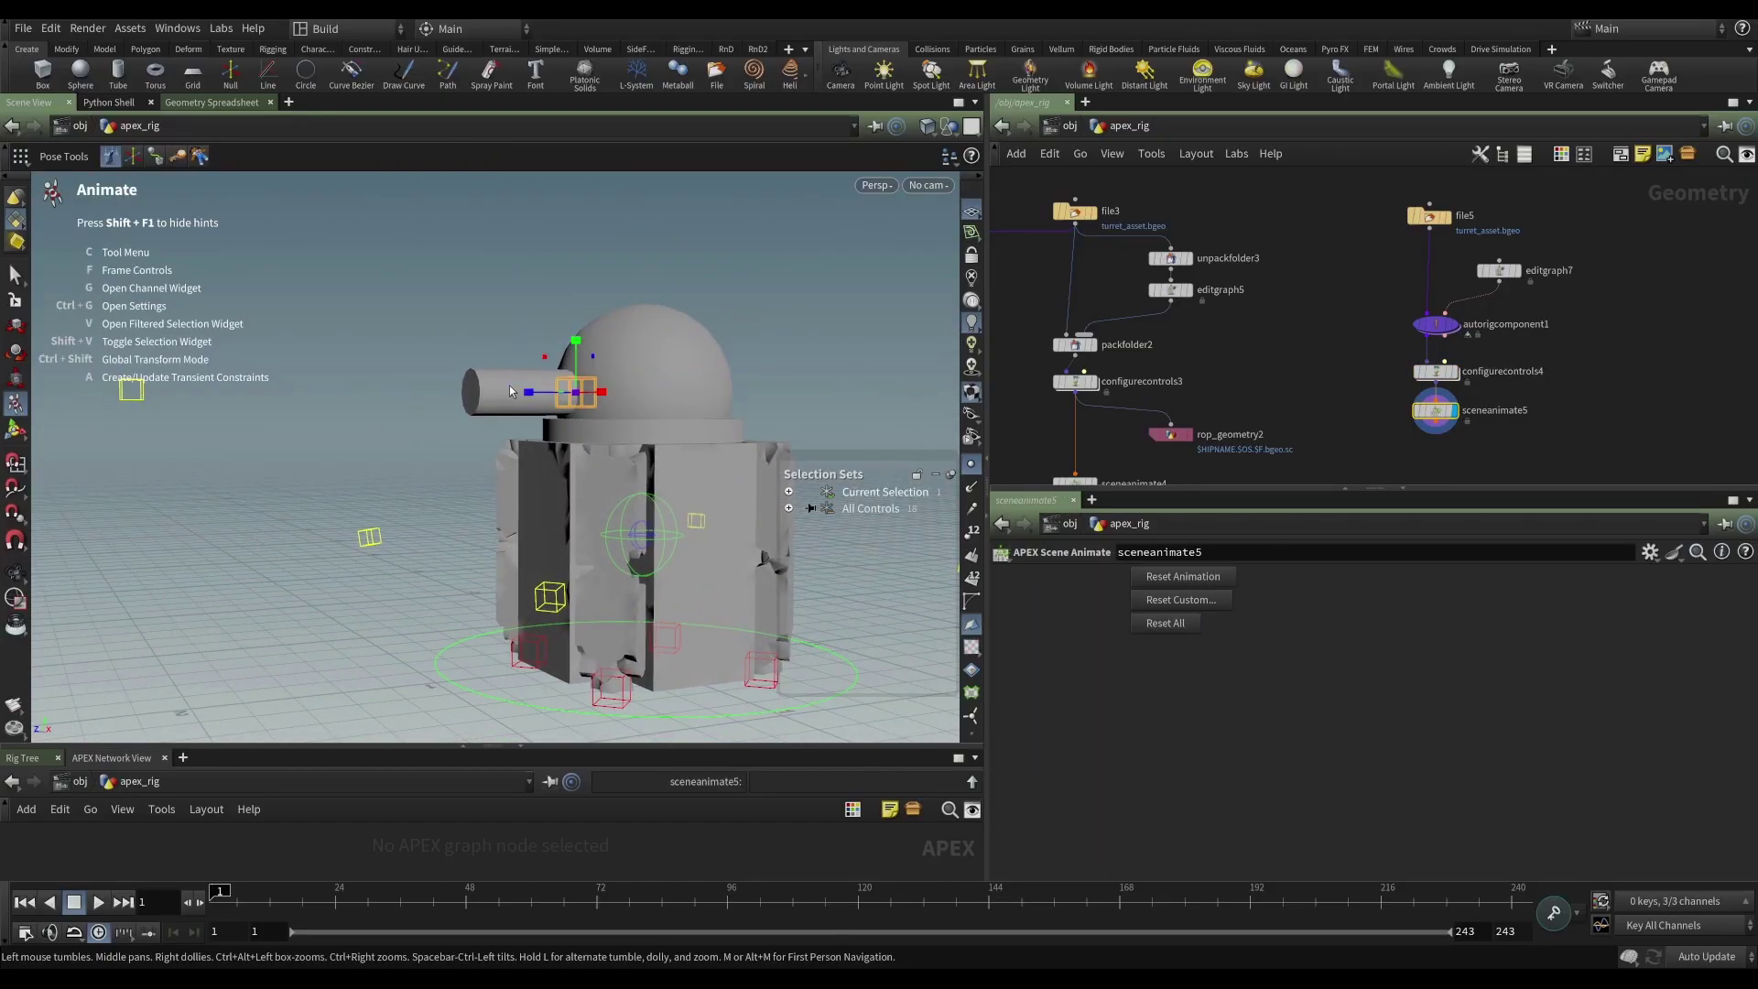
key(Escape)
drag(510, 390, 702, 352)
key(Return)
key(ctrl+z)
key(Escape)
- Leave Animate mode and return to editgraph7's APEX graph with a larger graph pane
key(Return)
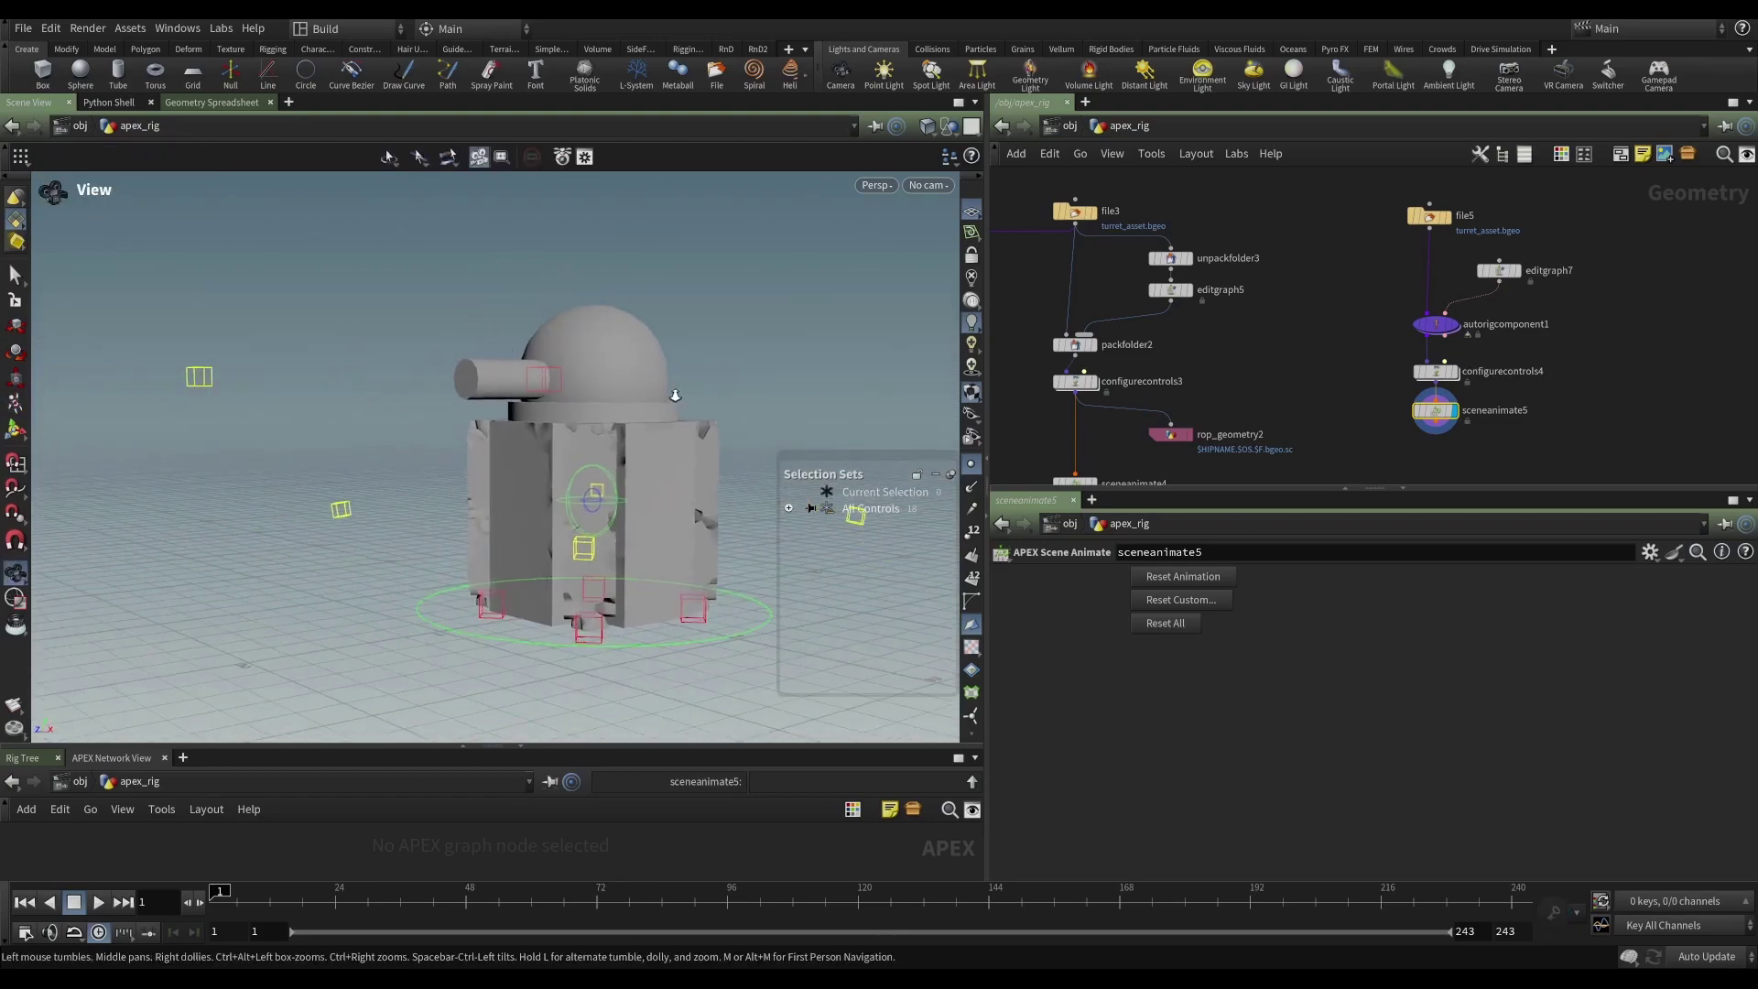
key(Escape)
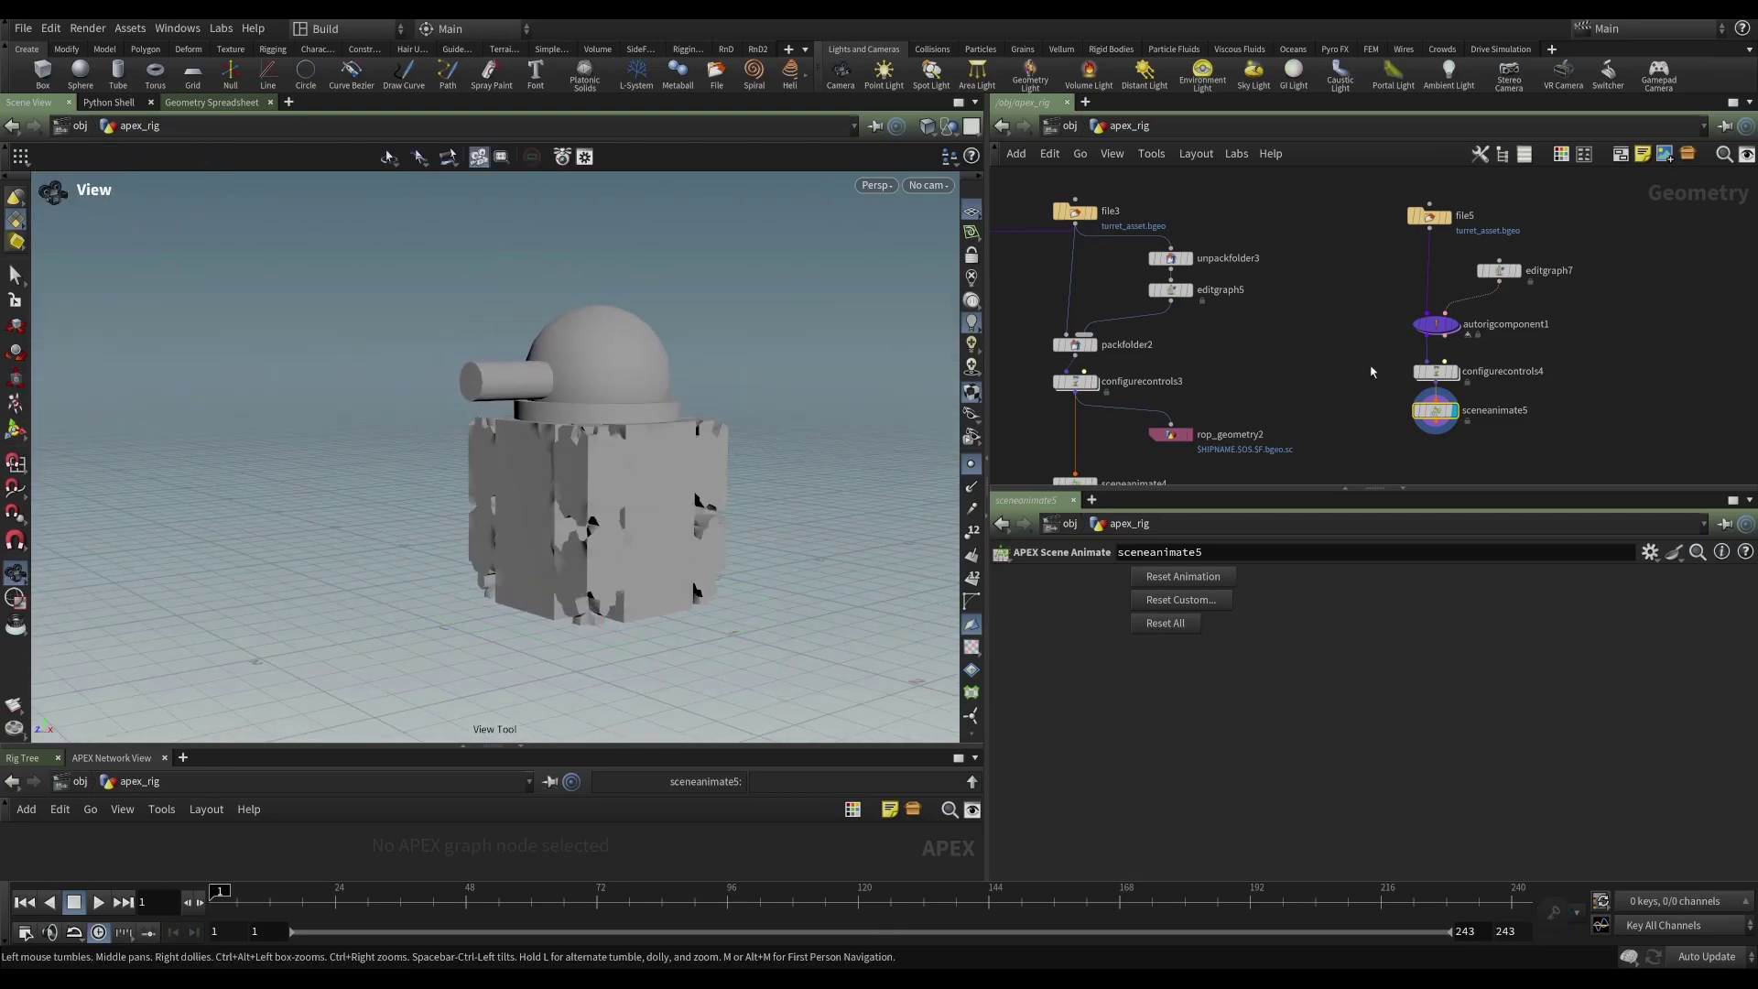
middle_drag(1364, 374, 1195, 396)
click(1332, 295)
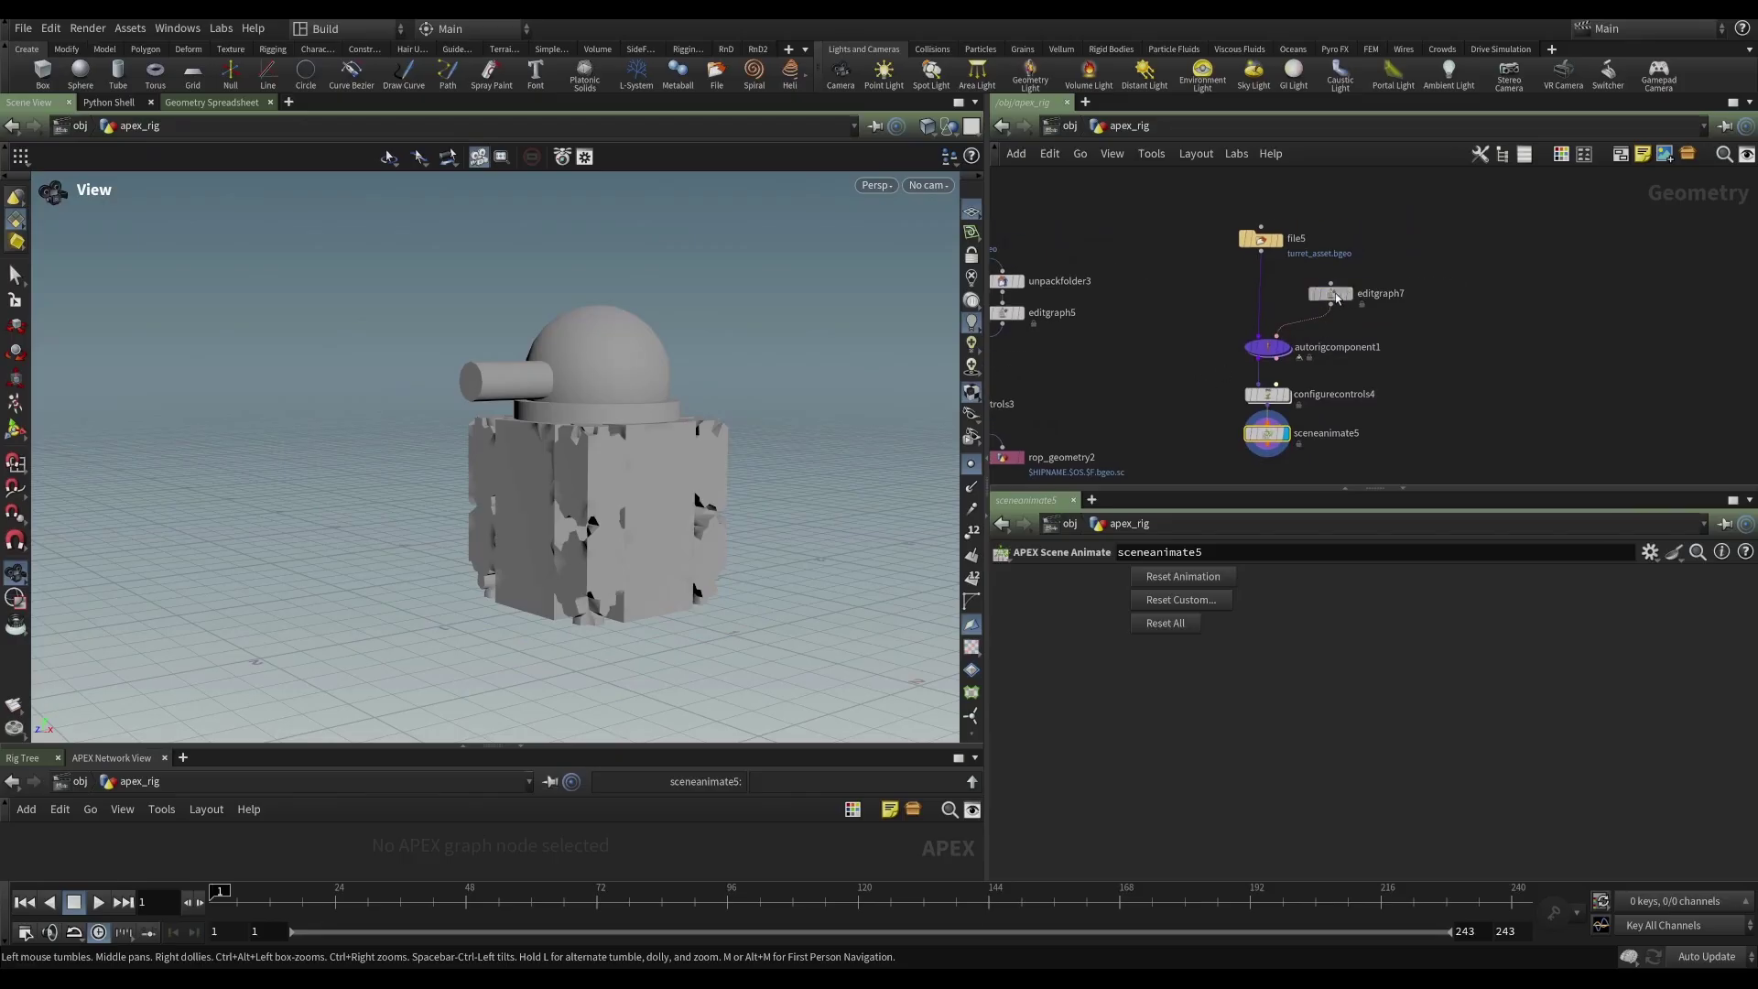
drag(785, 746, 792, 508)
key(h)
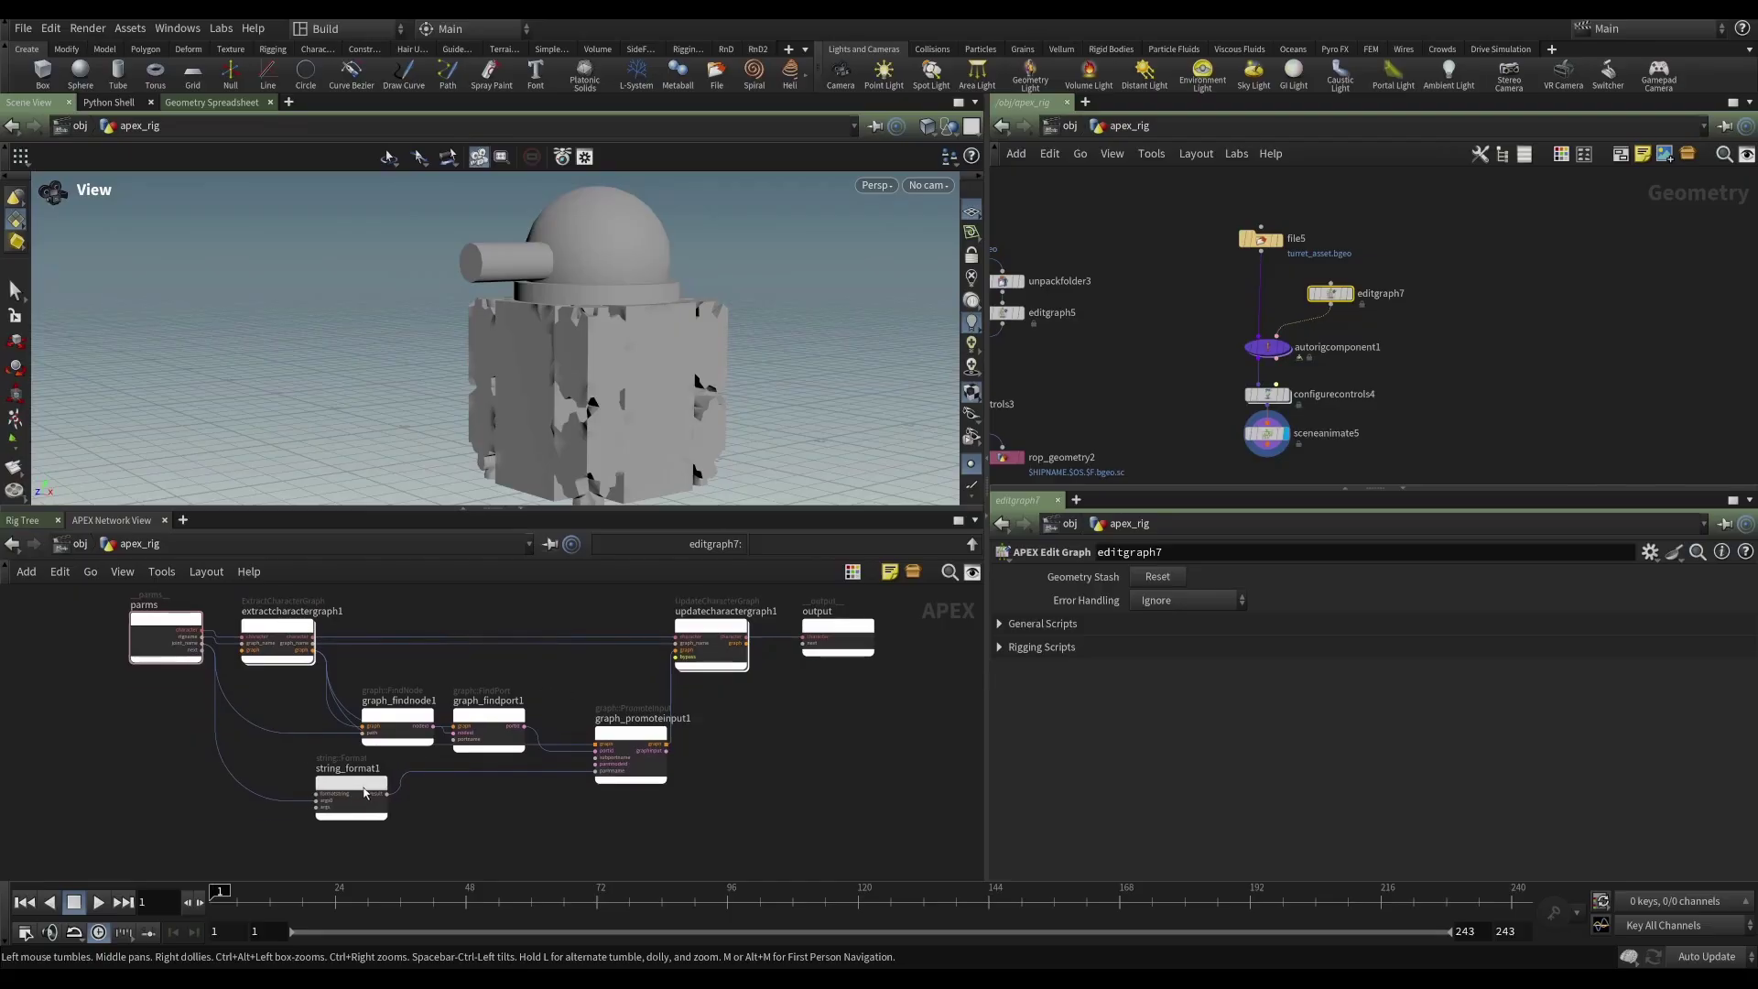
- Line up string_format1 beneath graph_findnode1 and check the four promotion nodes as a group
drag(368, 793, 412, 795)
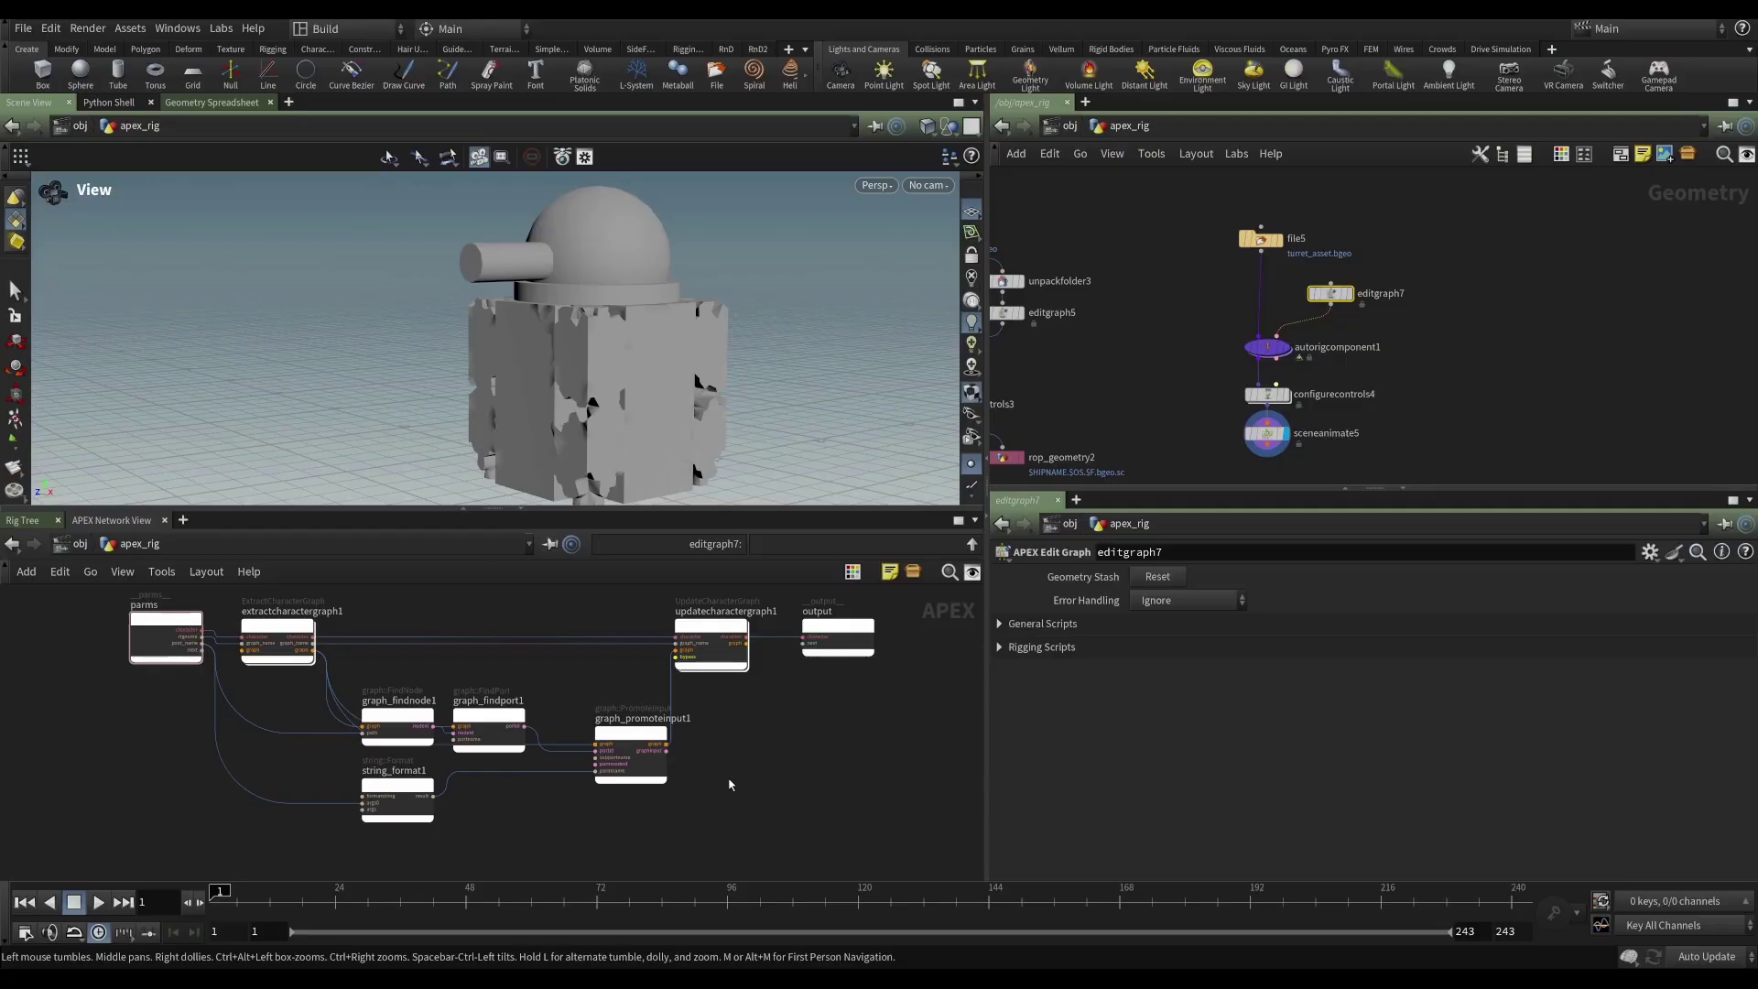
drag(675, 832, 357, 673)
click(560, 709)
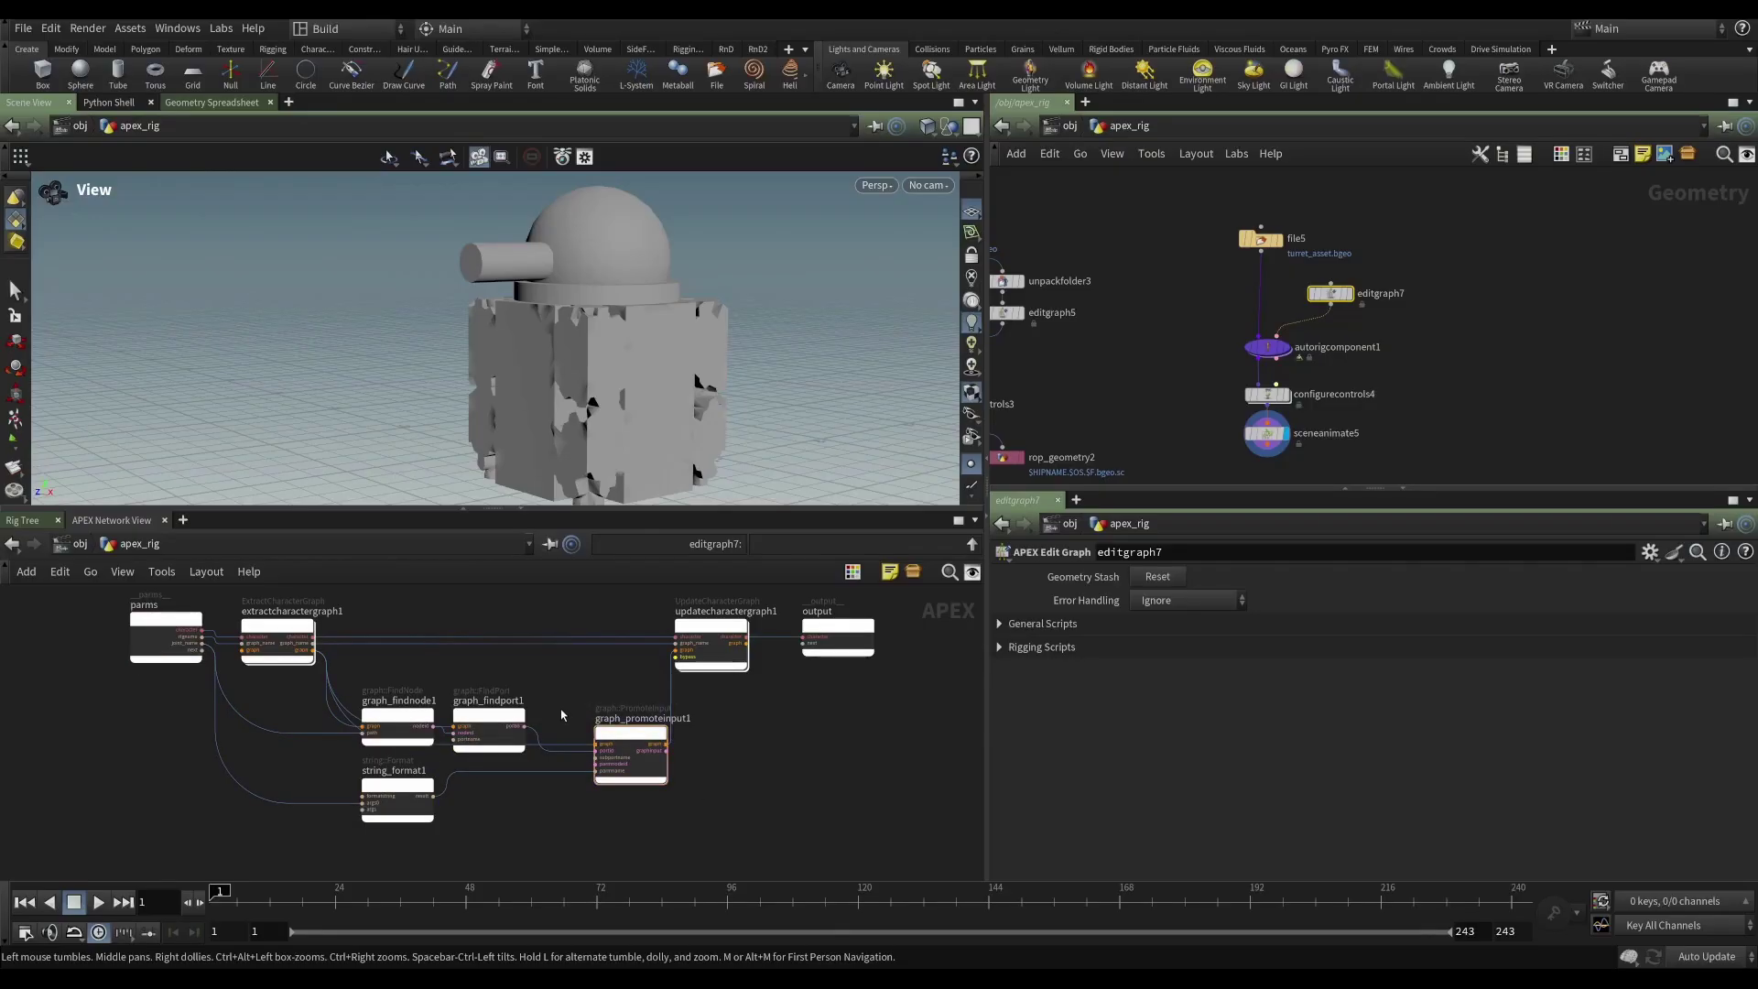
drag(357, 673, 674, 830)
click(536, 805)
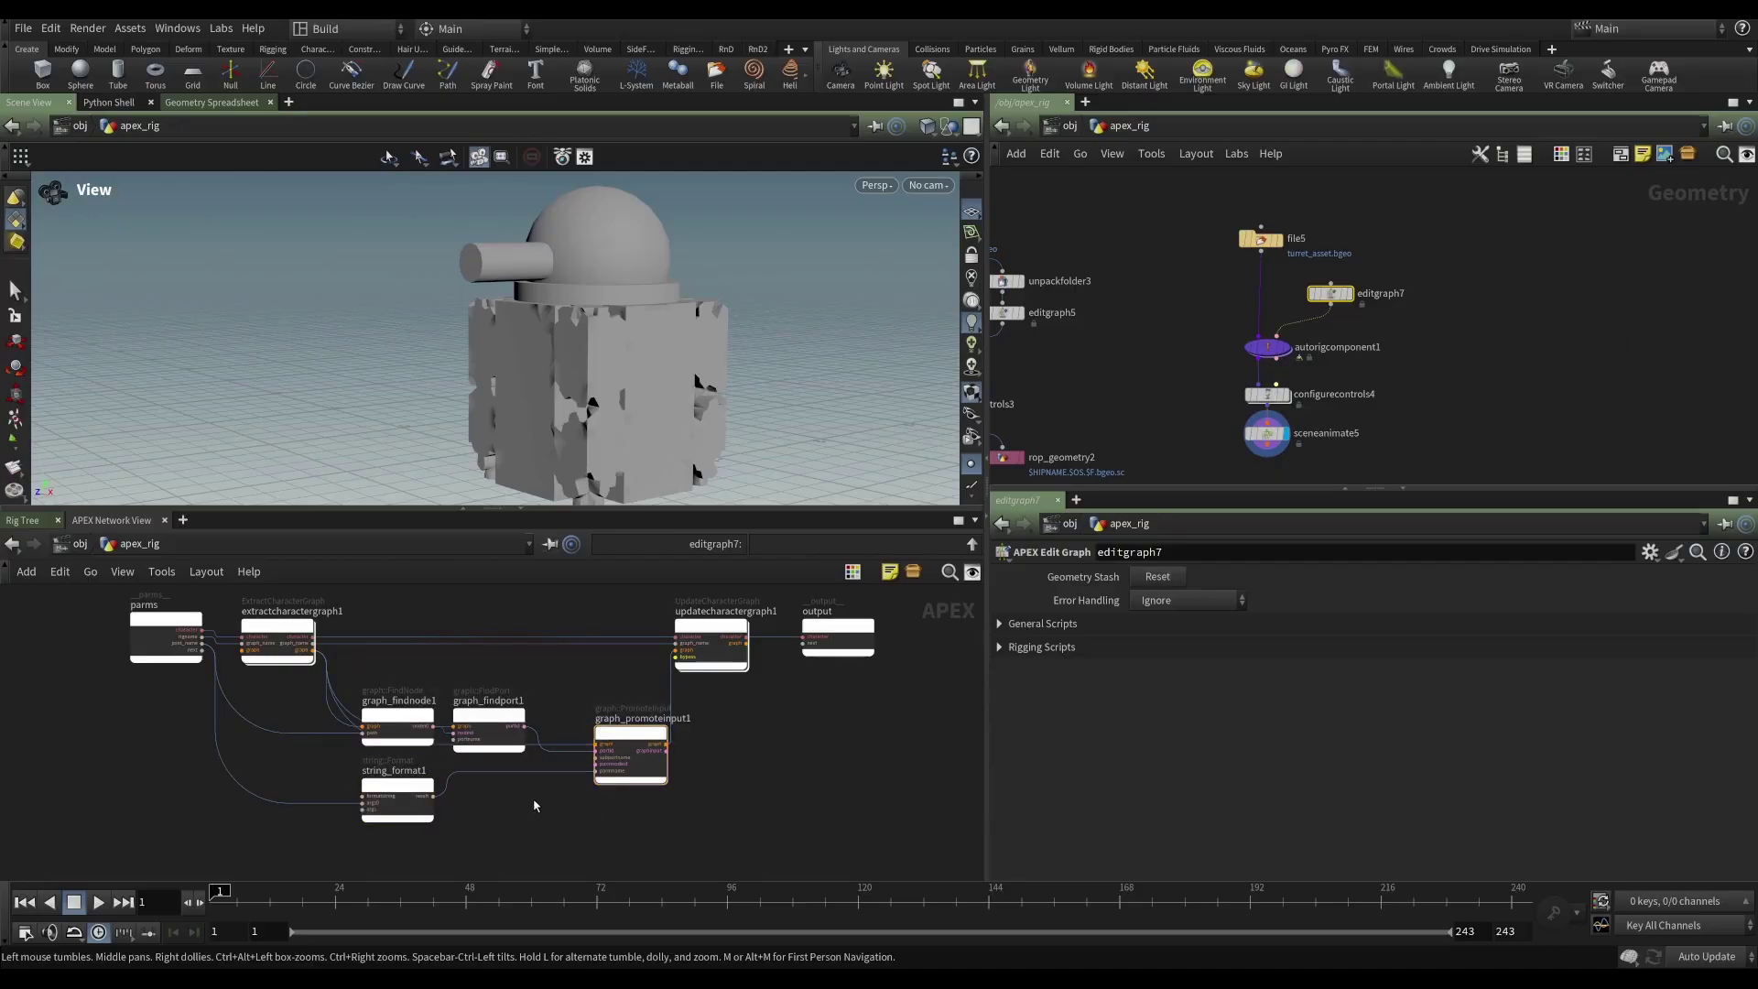
click(405, 716)
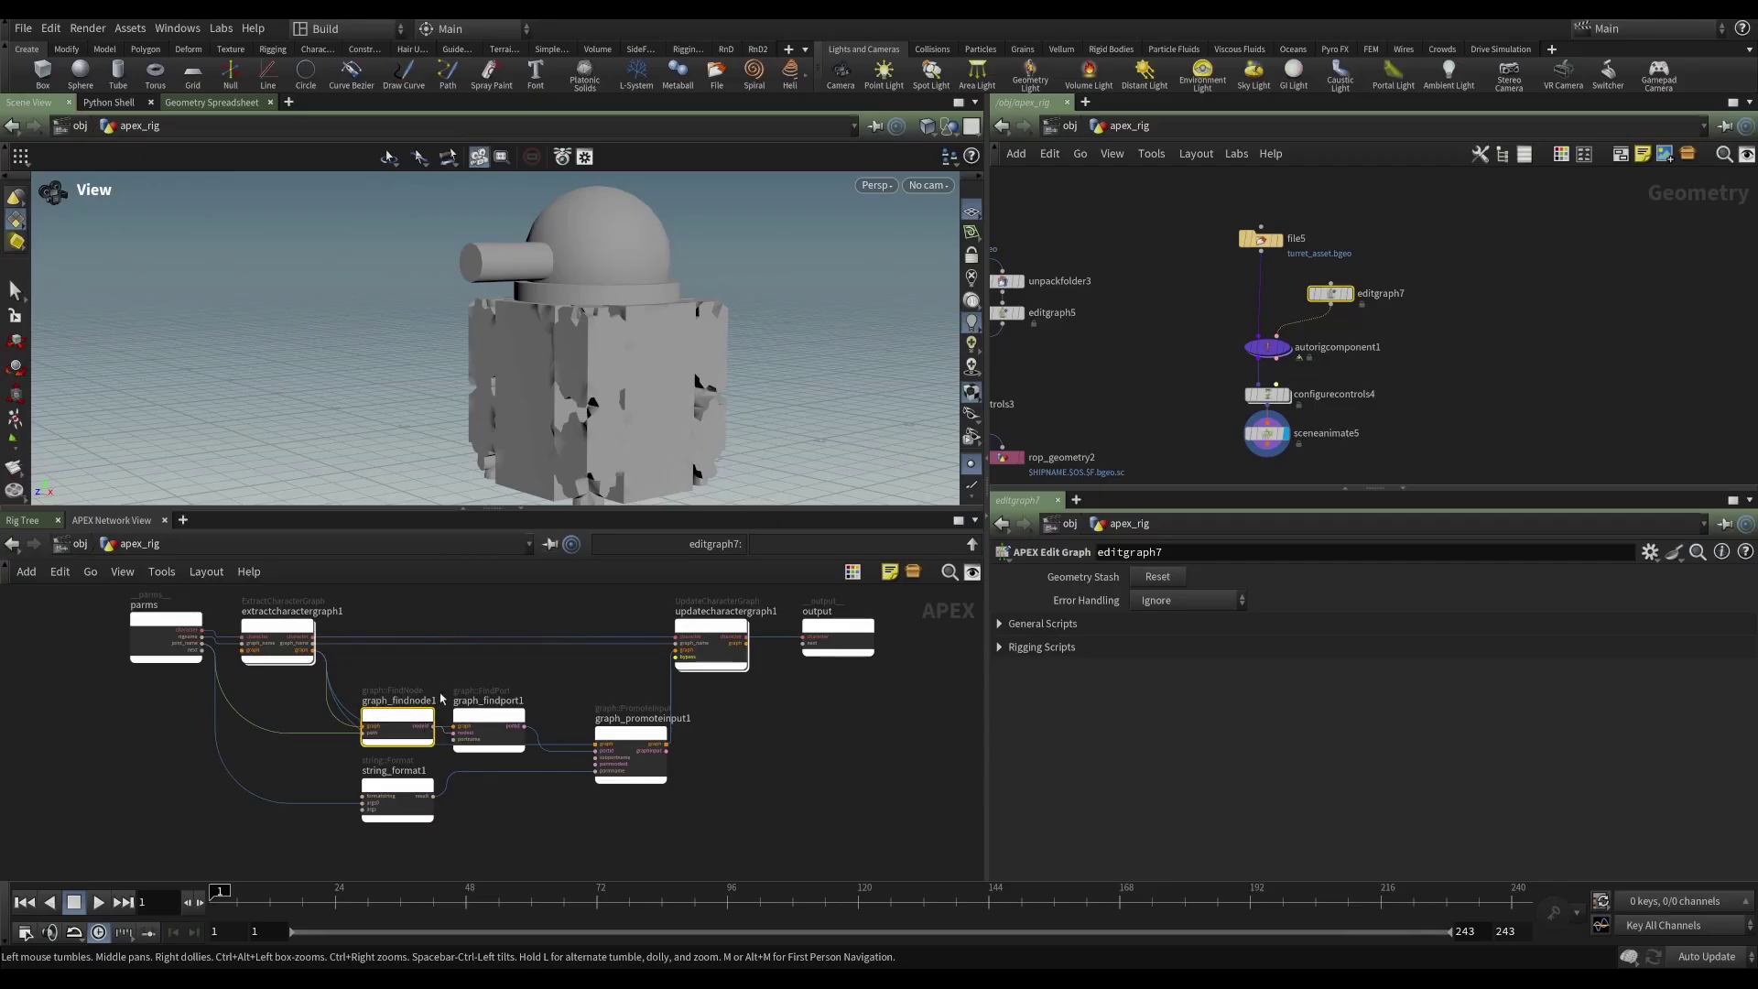
- Review graph_promoteinput1, the find and format nodes, updatecharactergraph1 and the output node
scroll(455, 731, up, 2)
scroll(455, 730, up, 1)
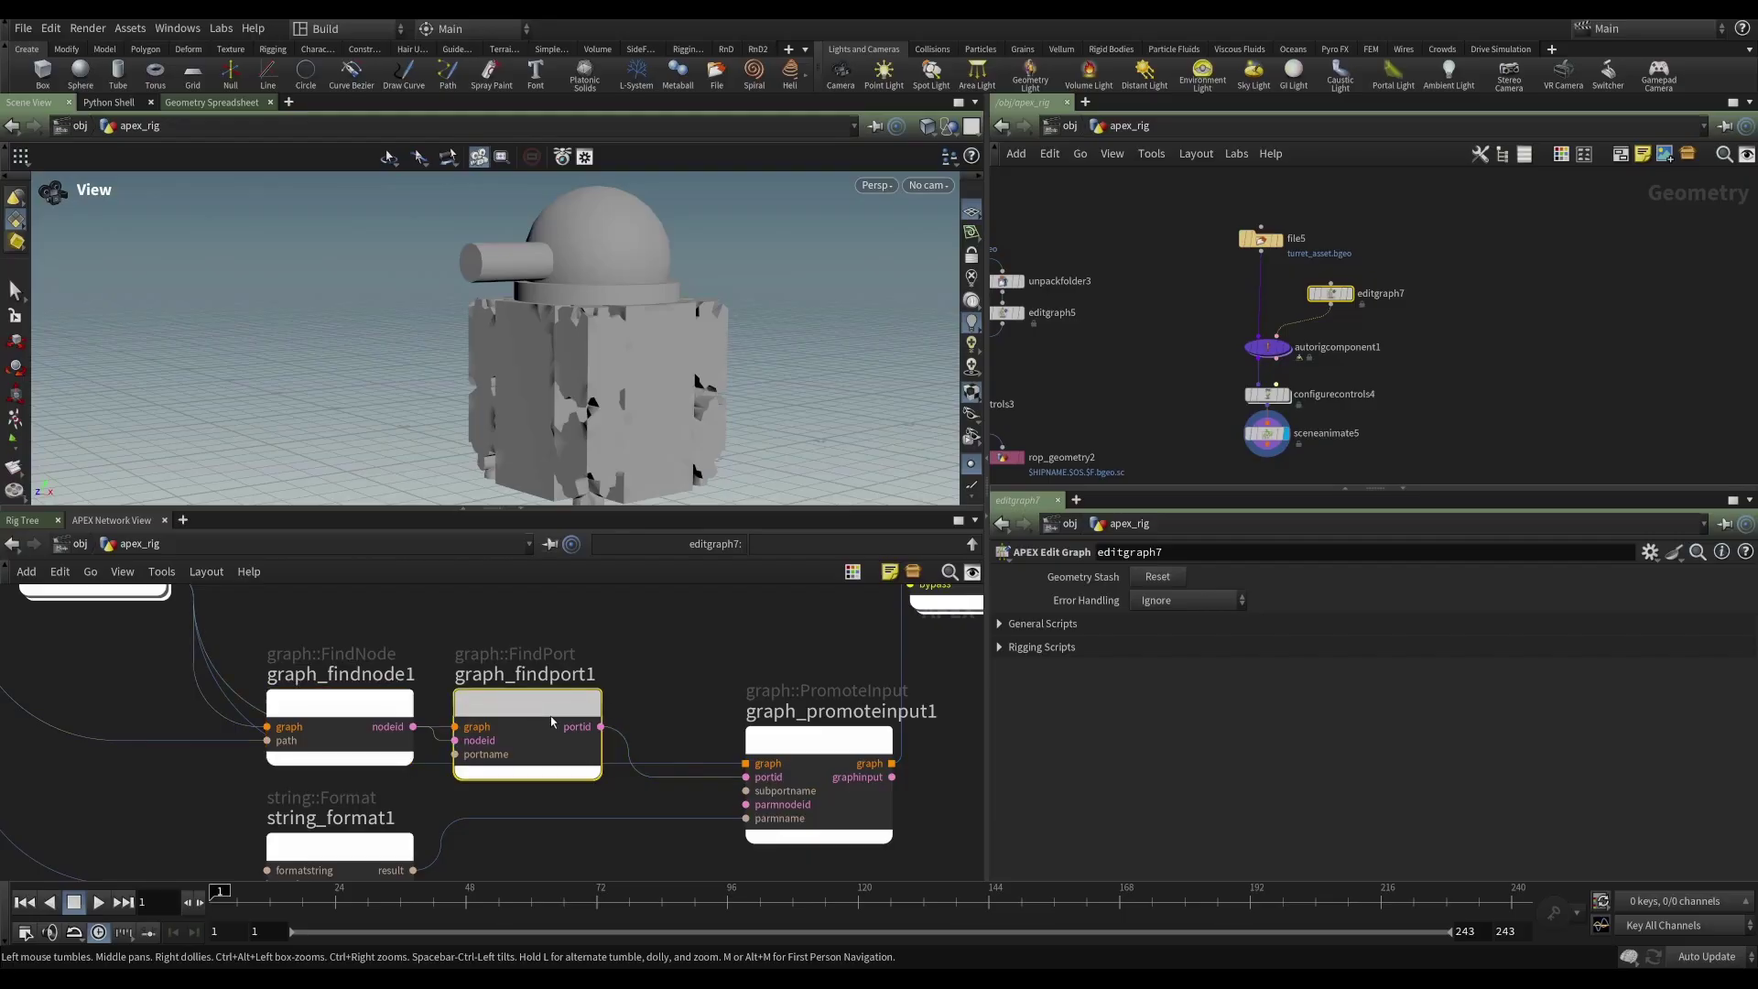
middle_drag(686, 719, 692, 617)
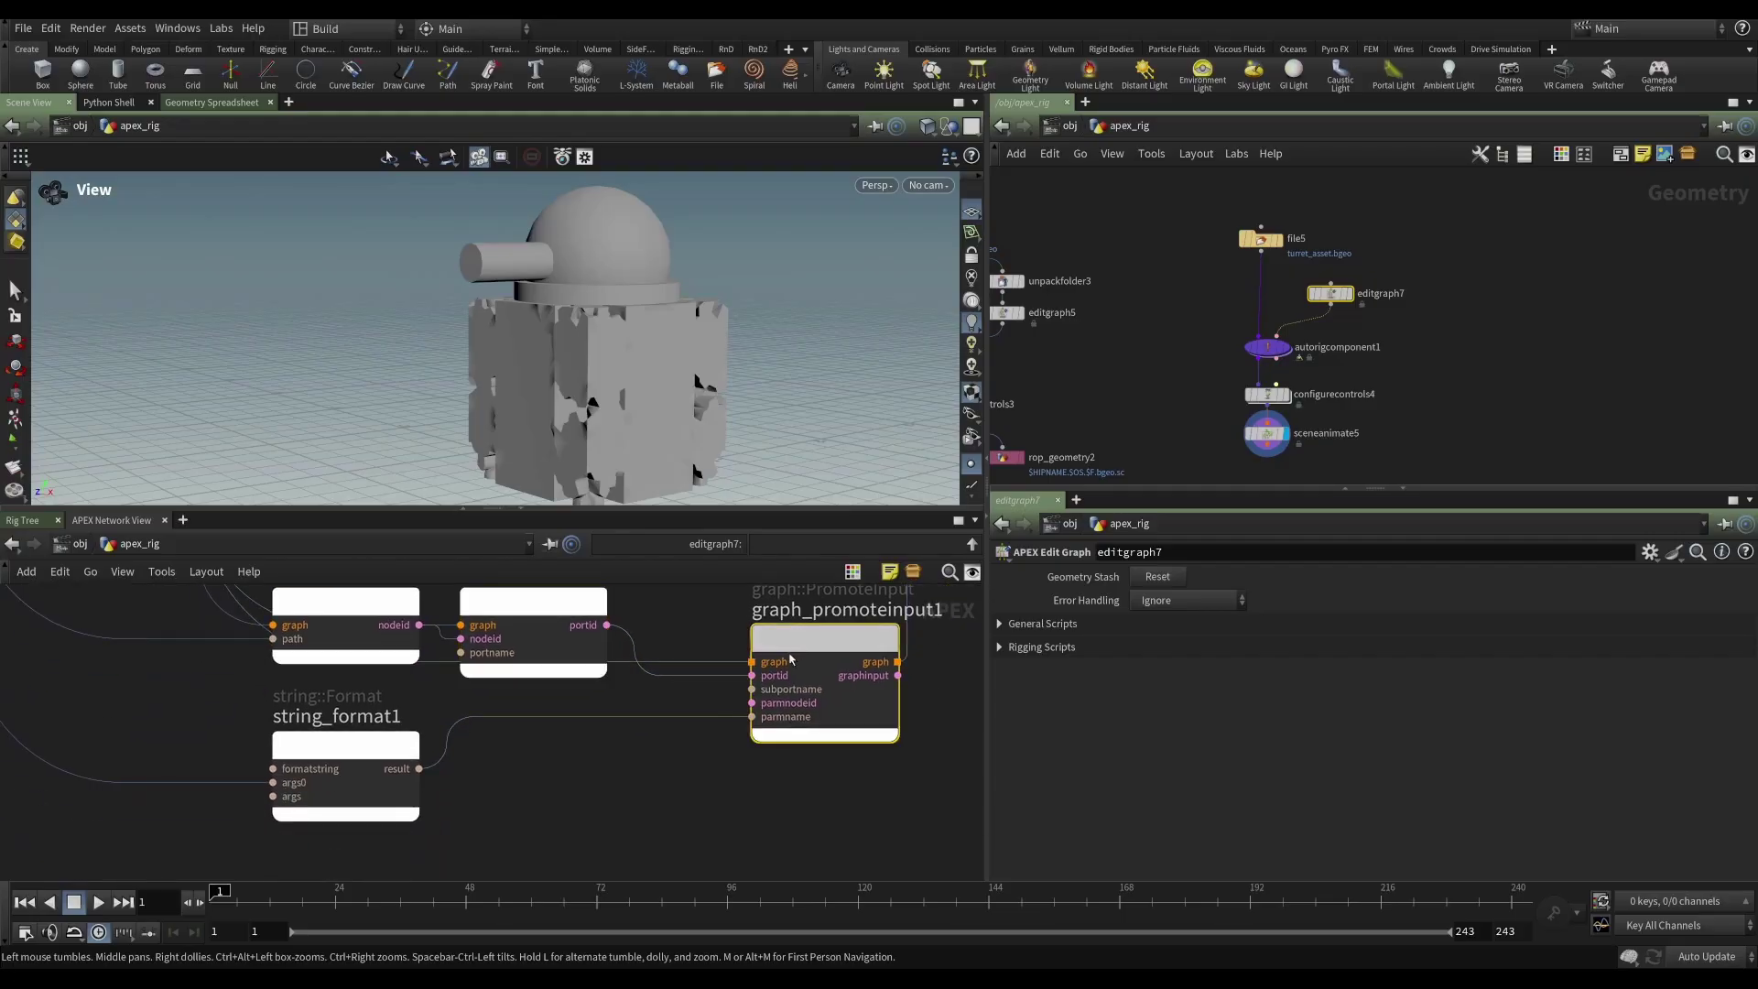
scroll(696, 795, down, 5)
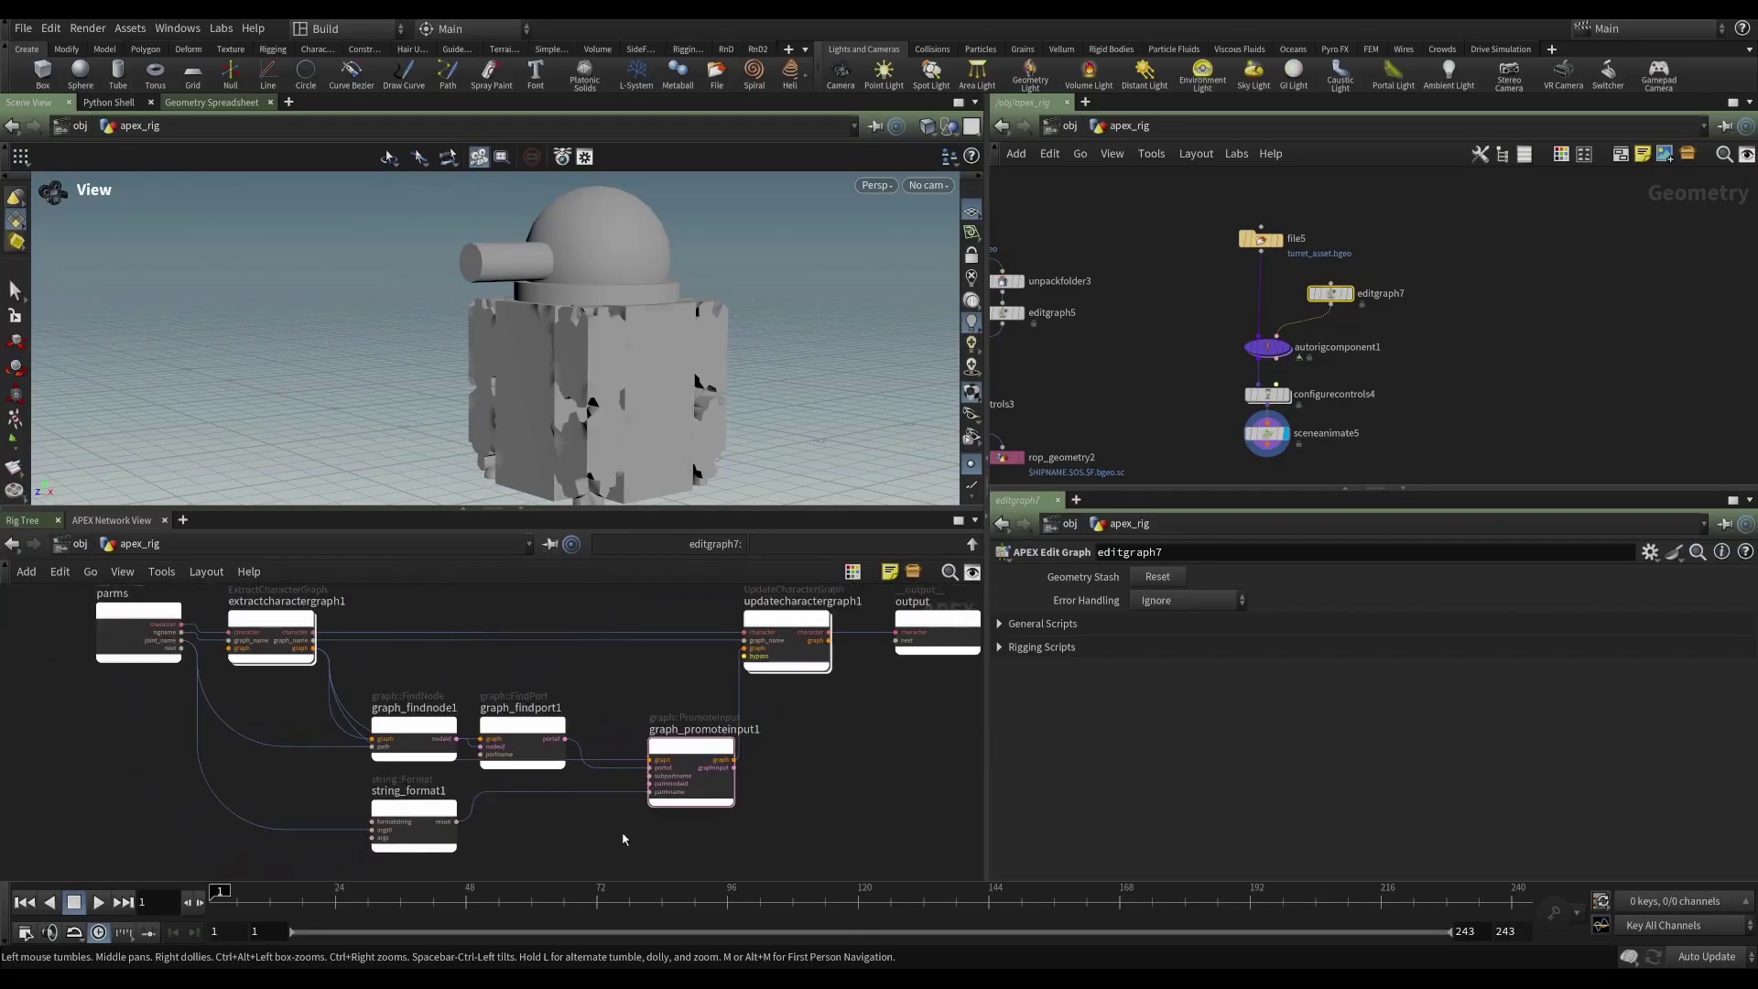
scroll(622, 838, down, 2)
drag(429, 693, 710, 846)
click(733, 790)
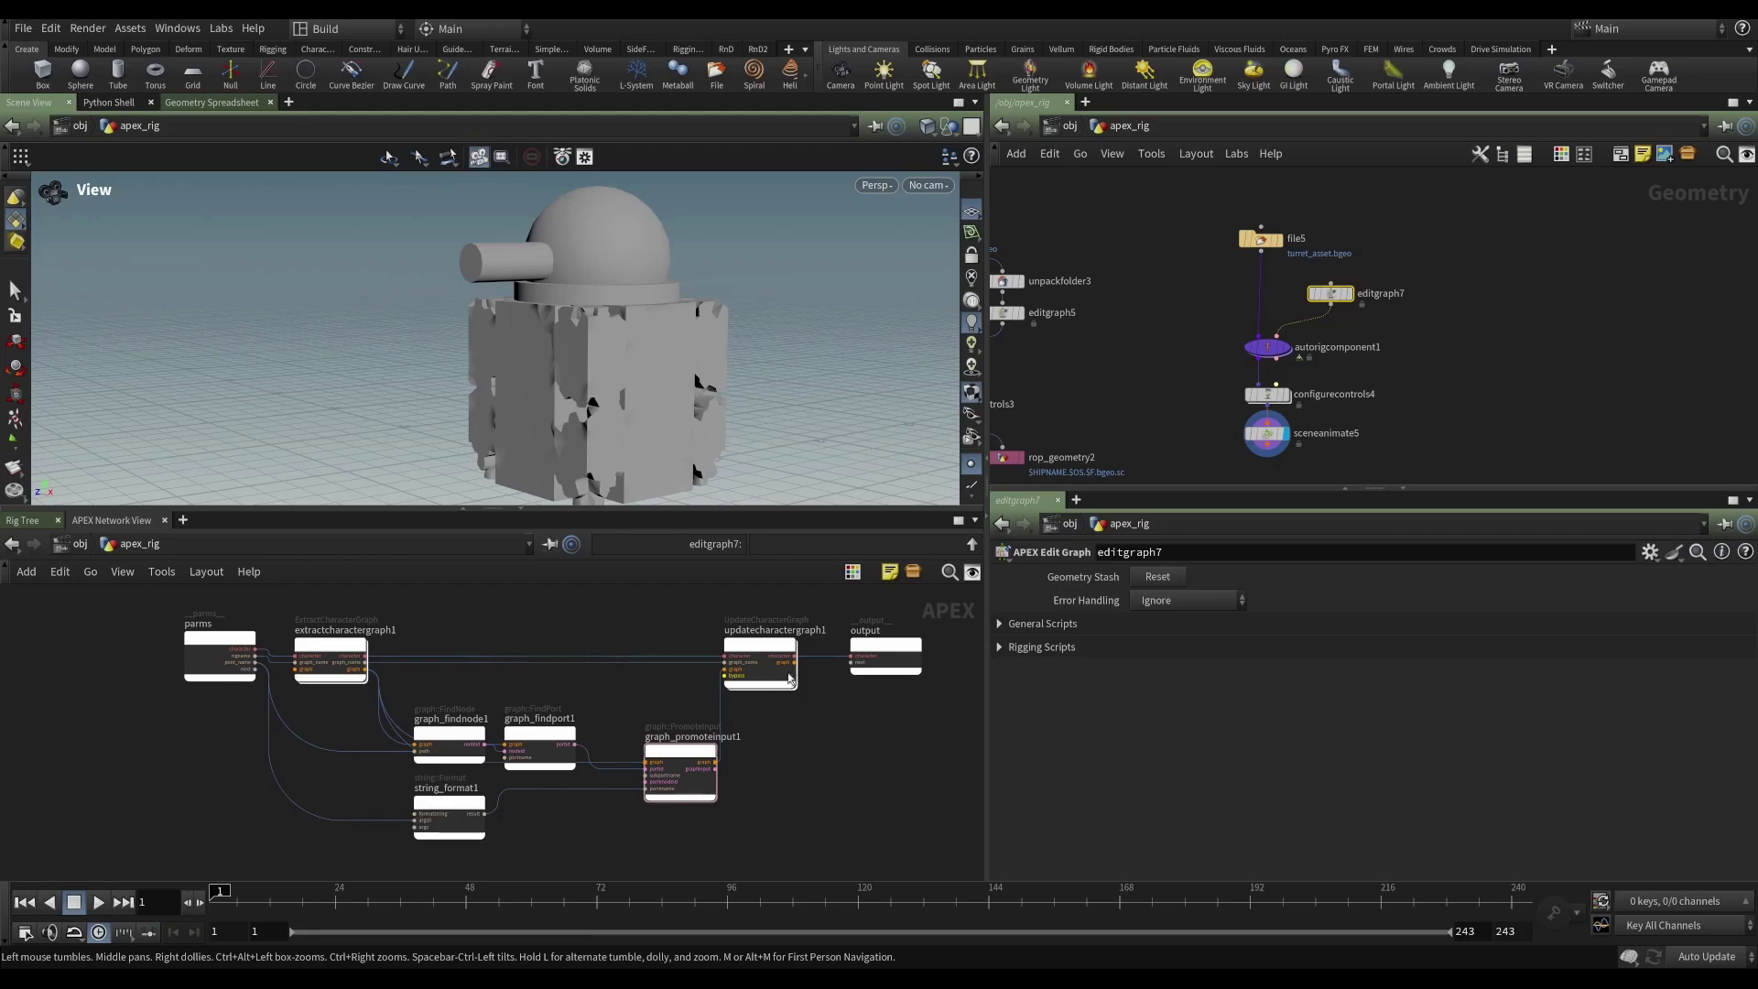
click(759, 647)
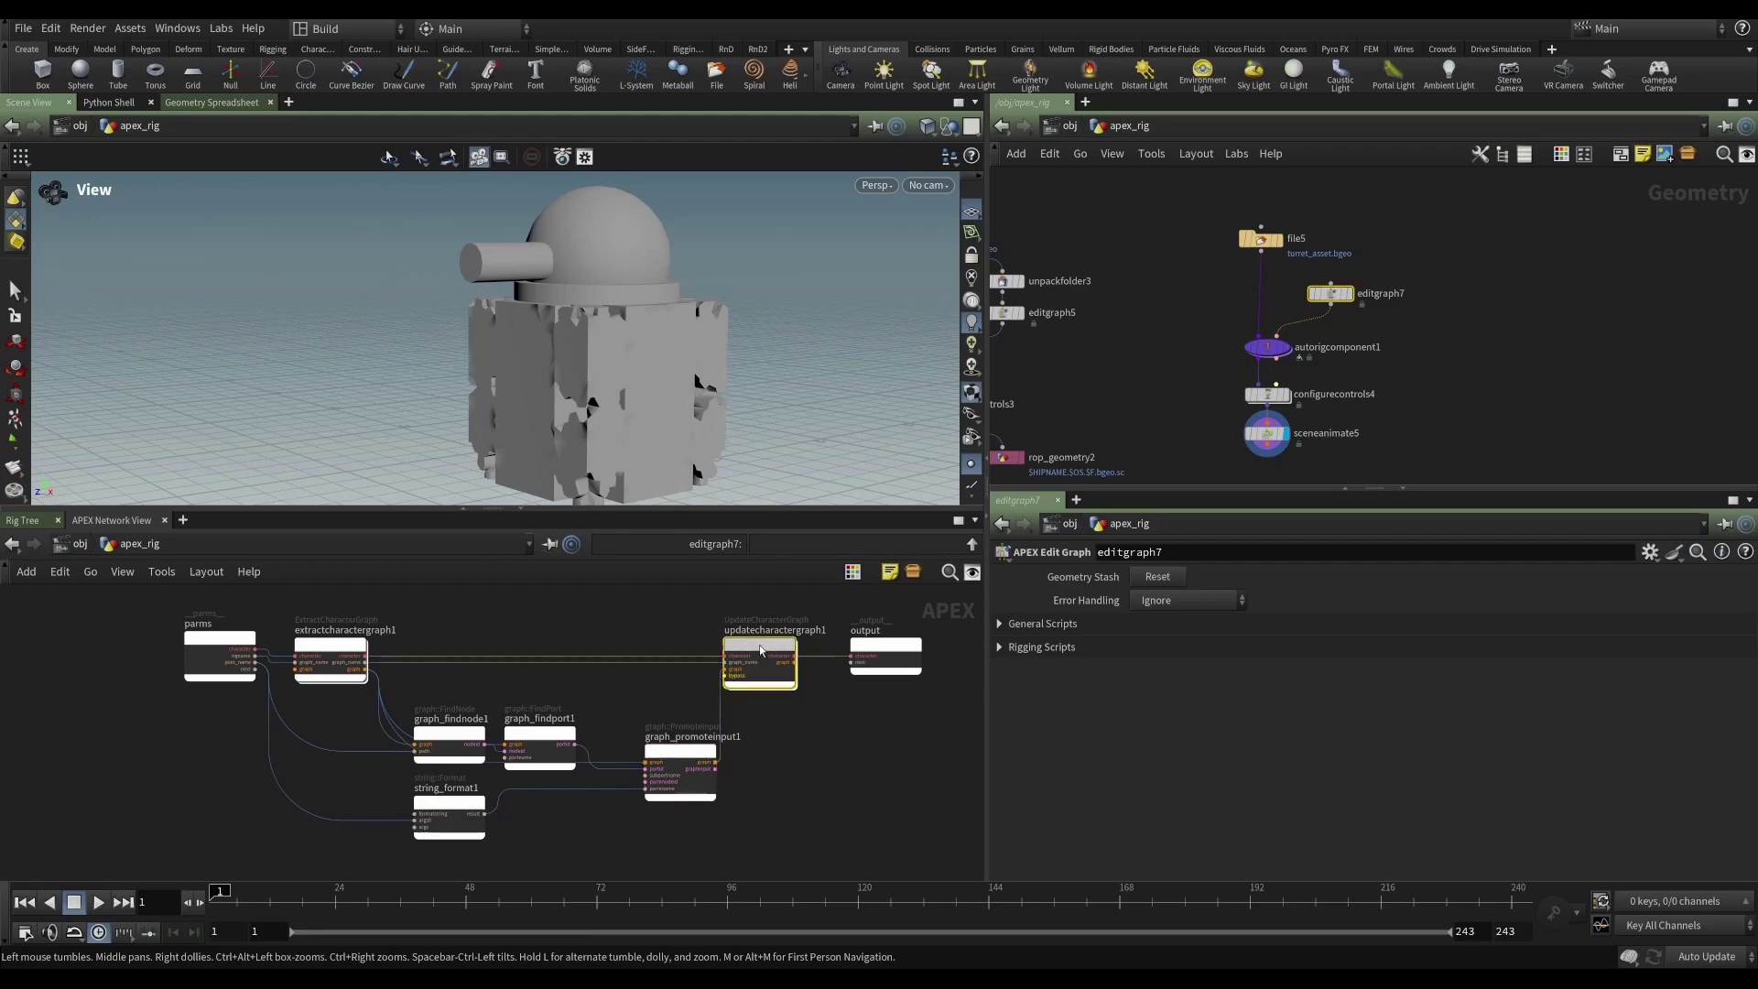
click(870, 643)
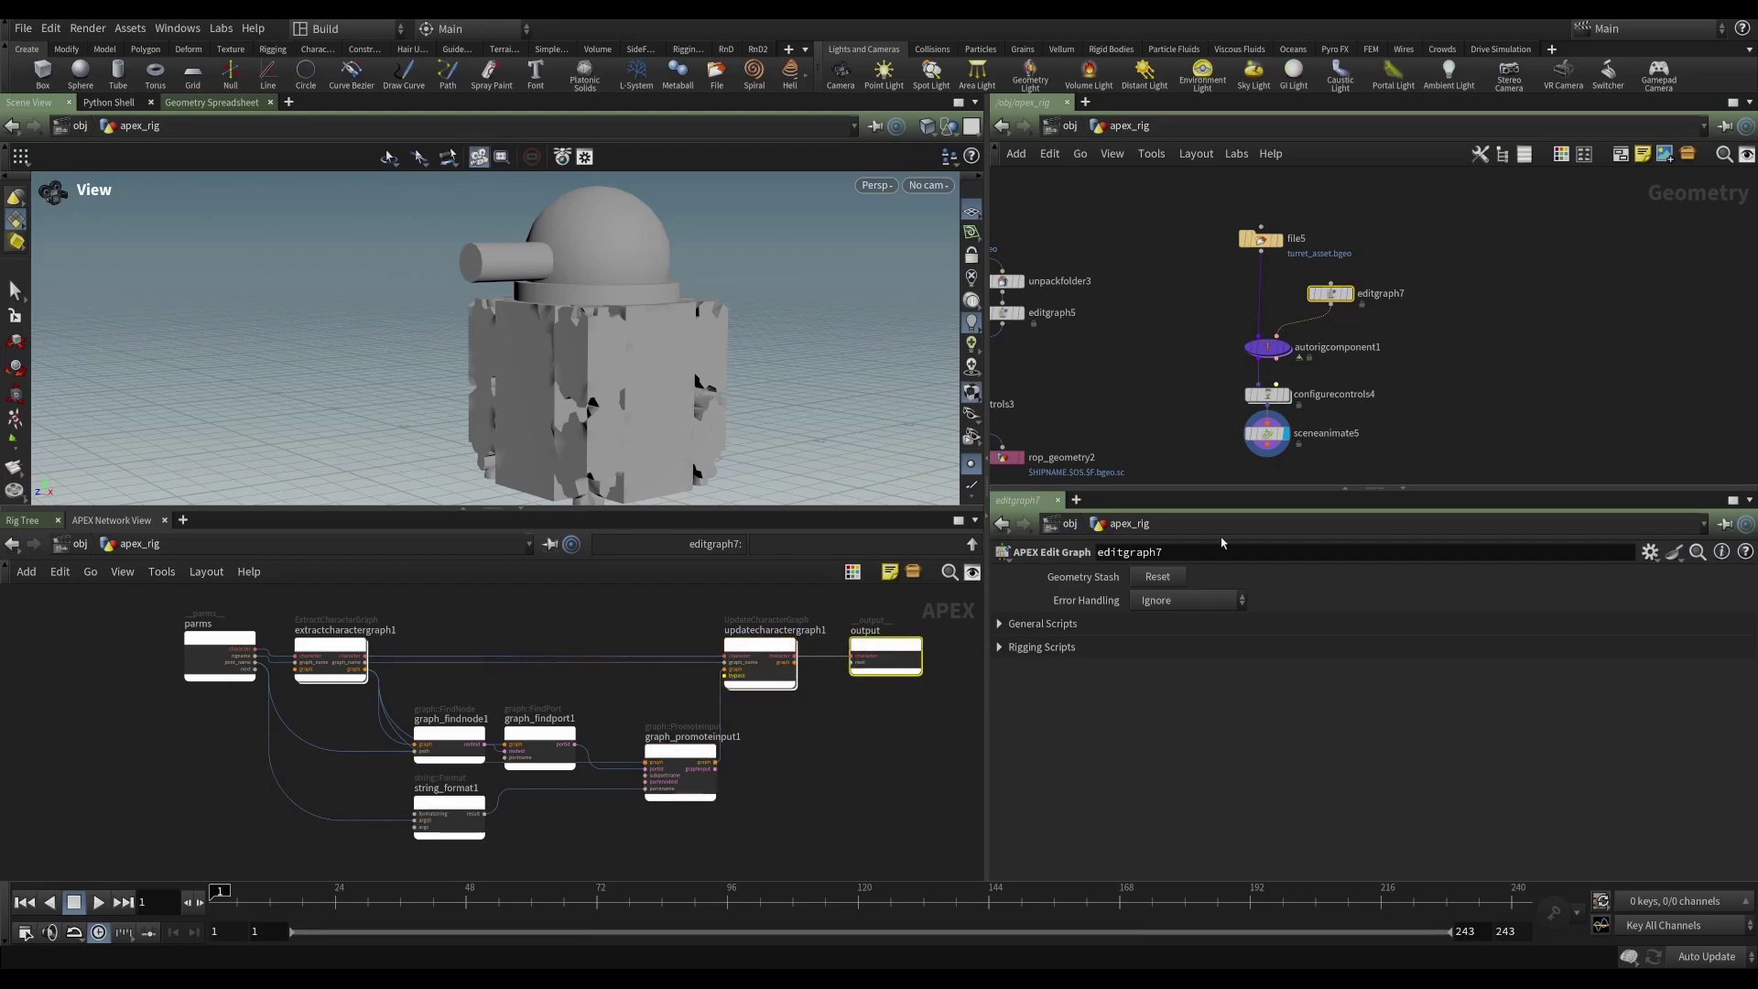
- Nudge editgraph7 right, recheck the four promotion nodes, then show autorigcomponent1's parameters
drag(1331, 294, 1337, 296)
click(1423, 321)
drag(408, 700, 685, 859)
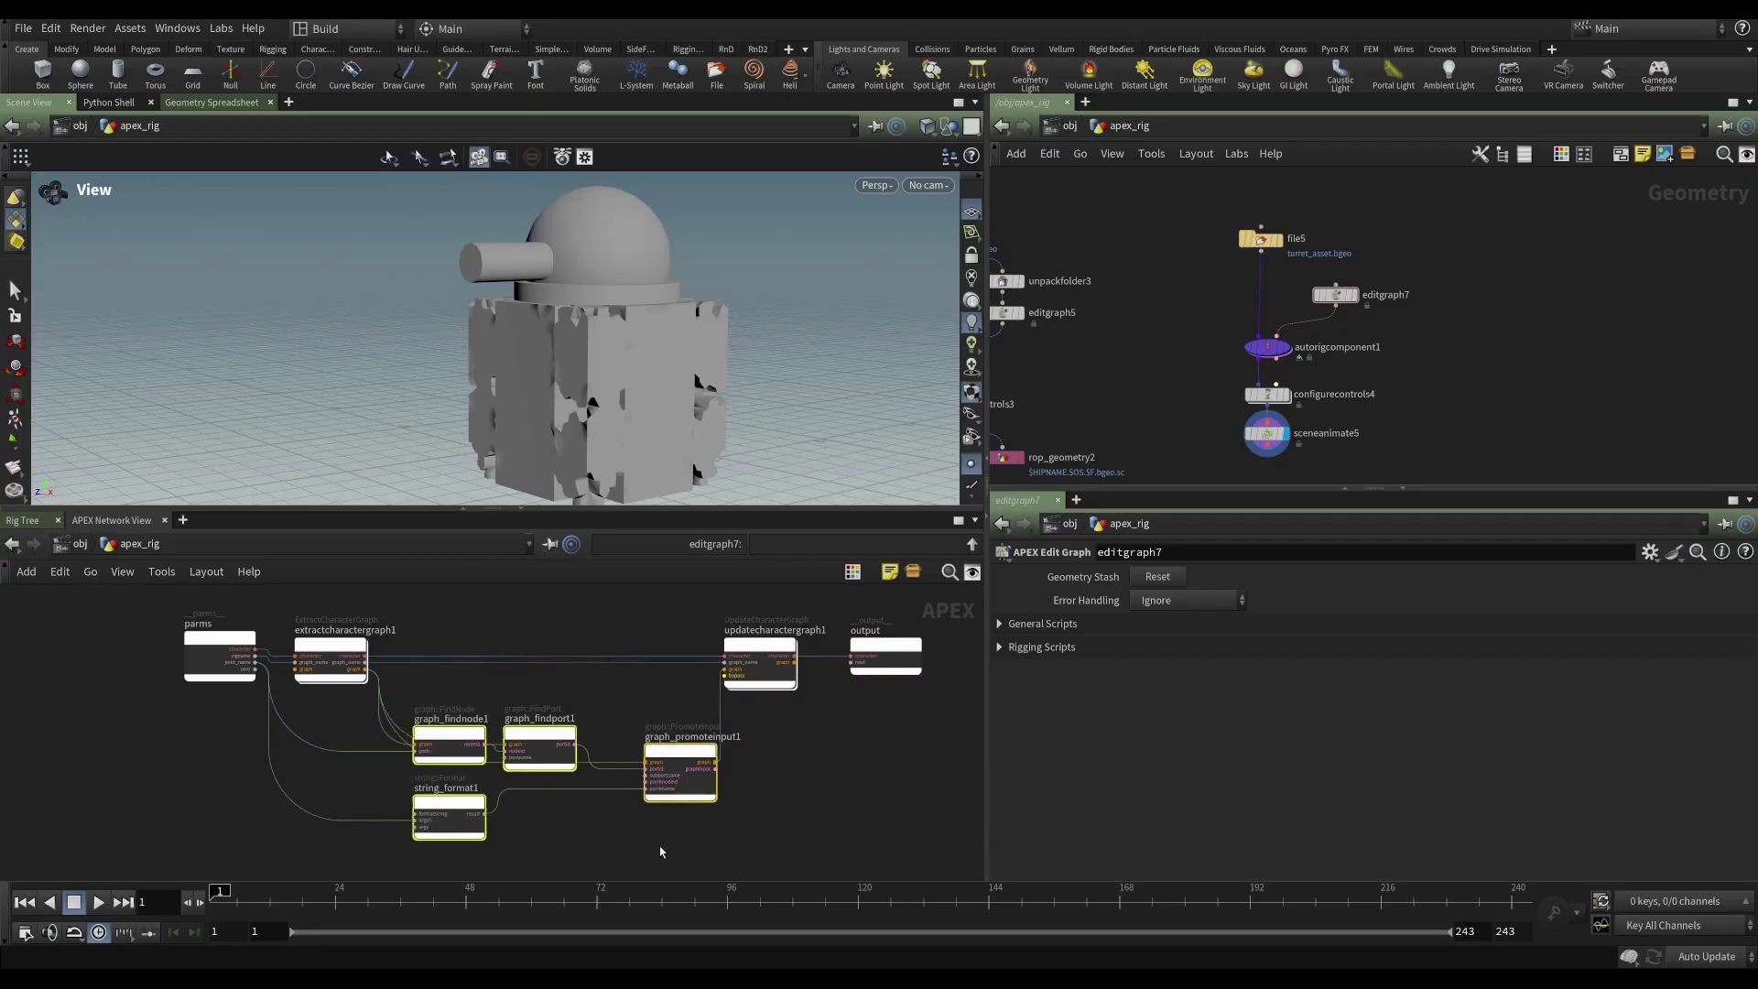
click(648, 852)
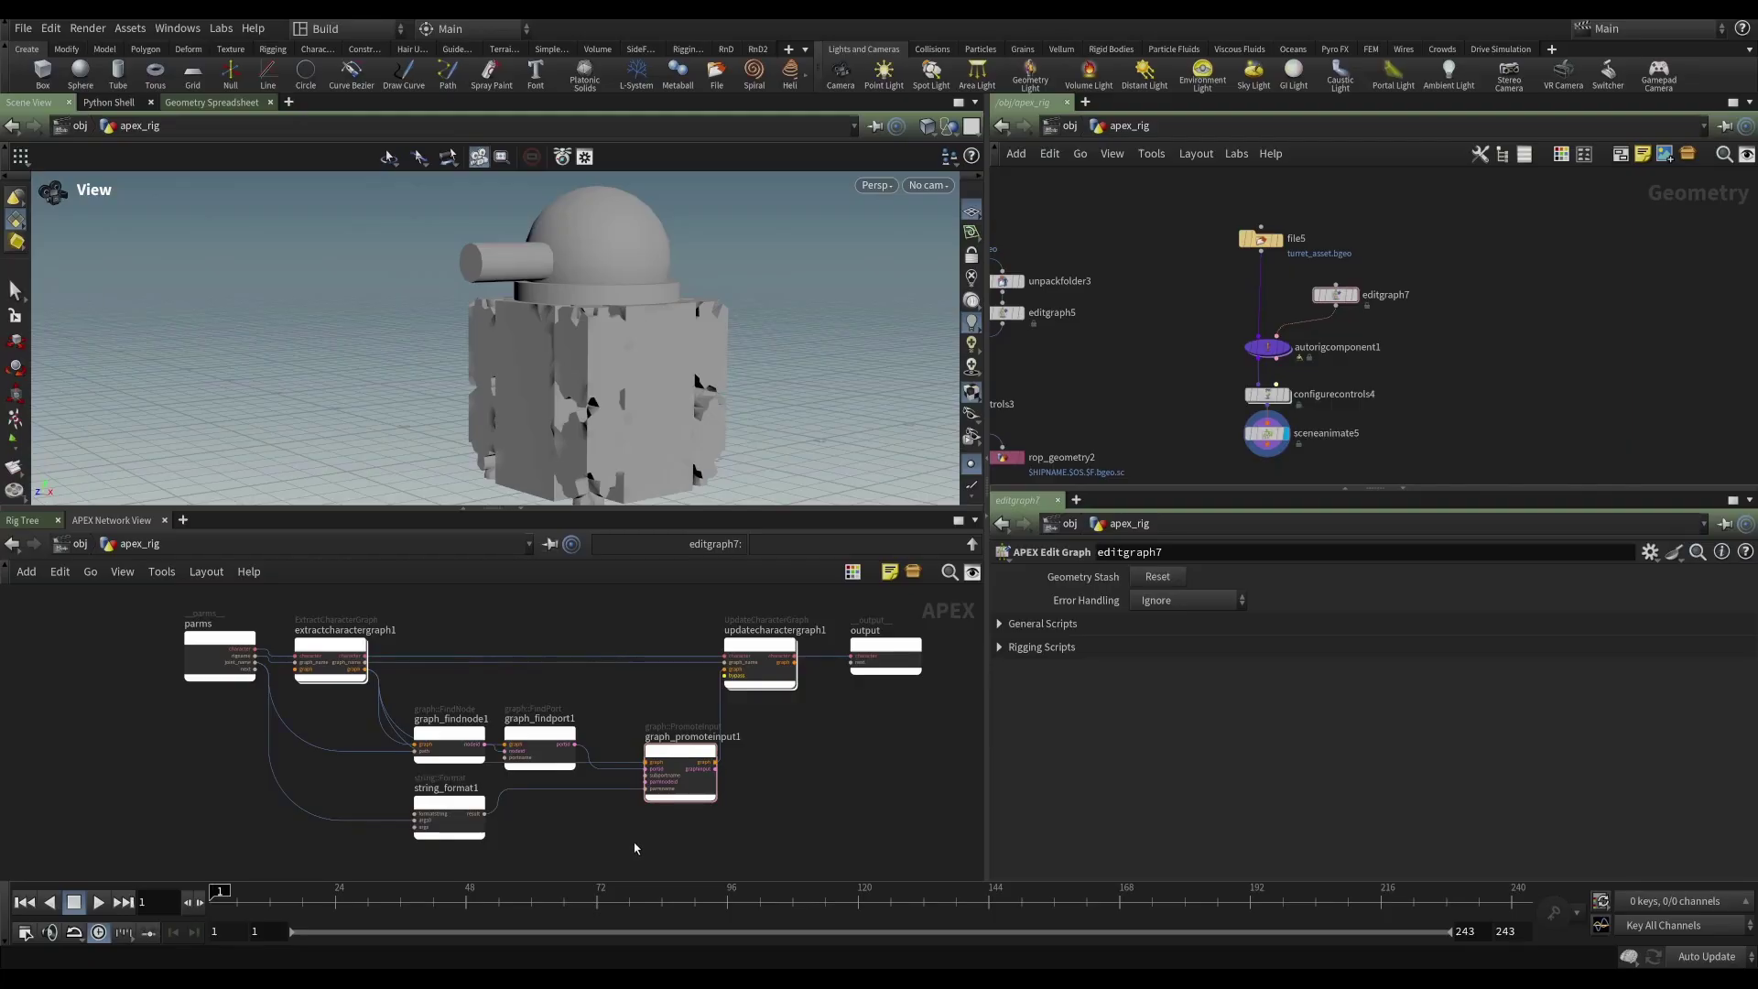
click(1337, 294)
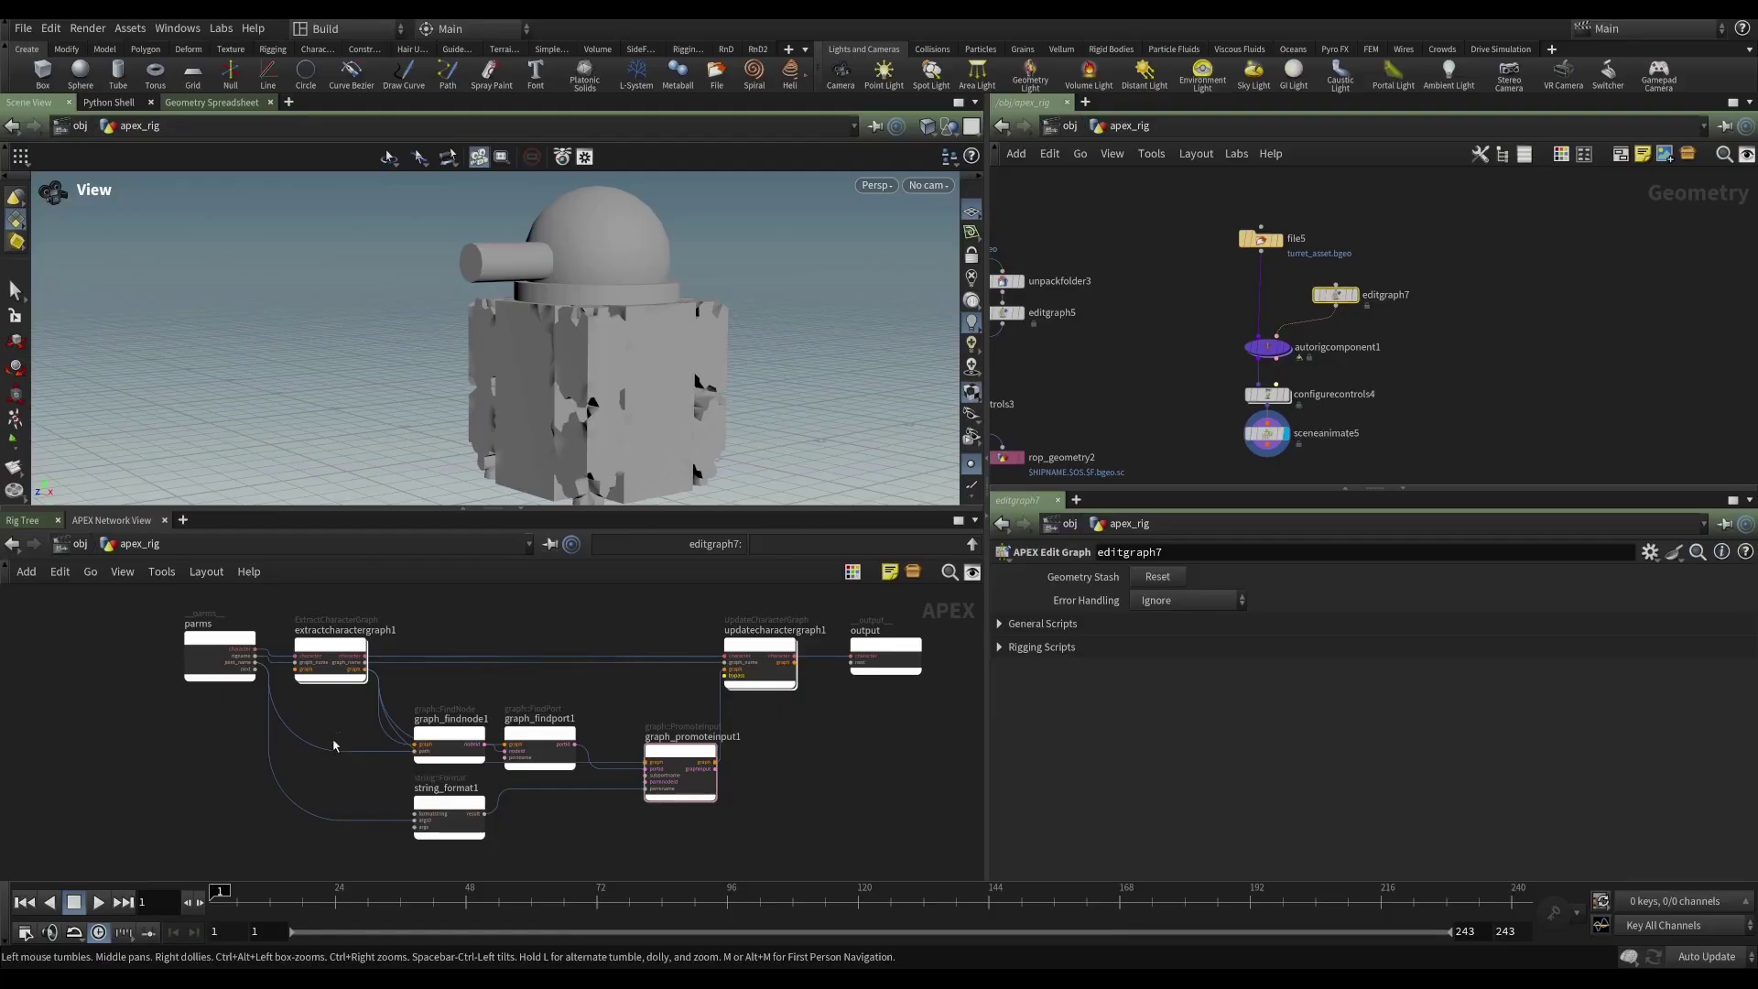
drag(413, 697, 700, 861)
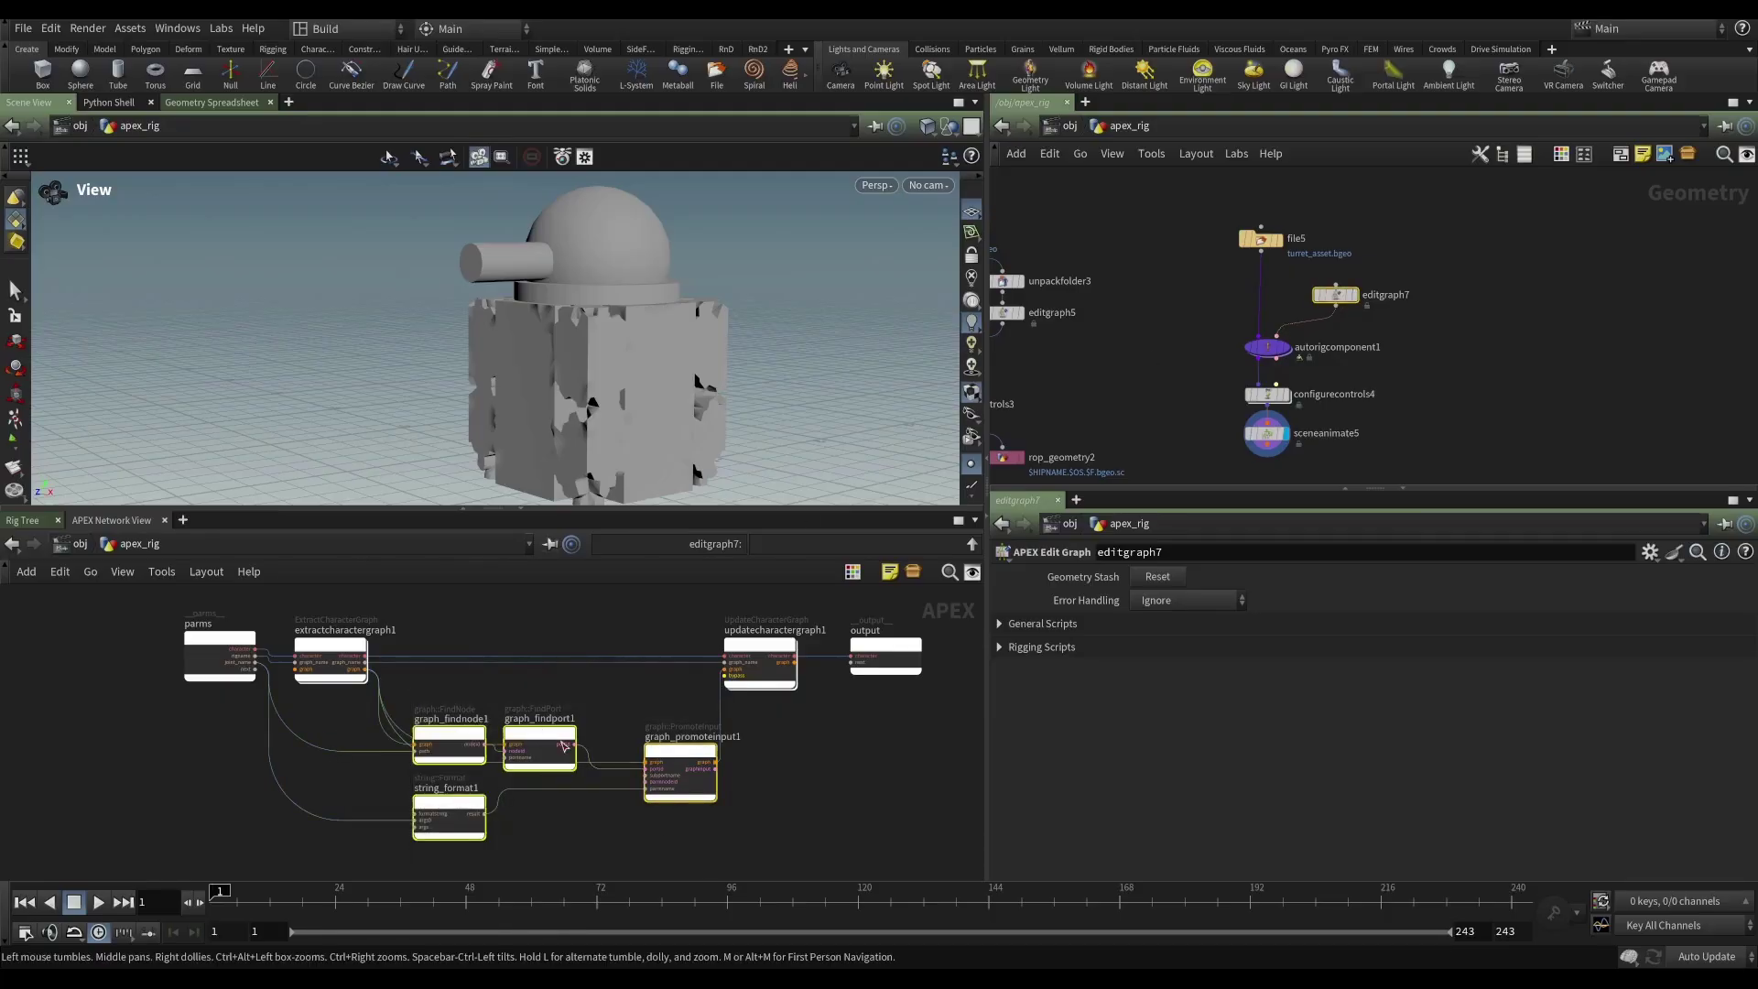
click(637, 705)
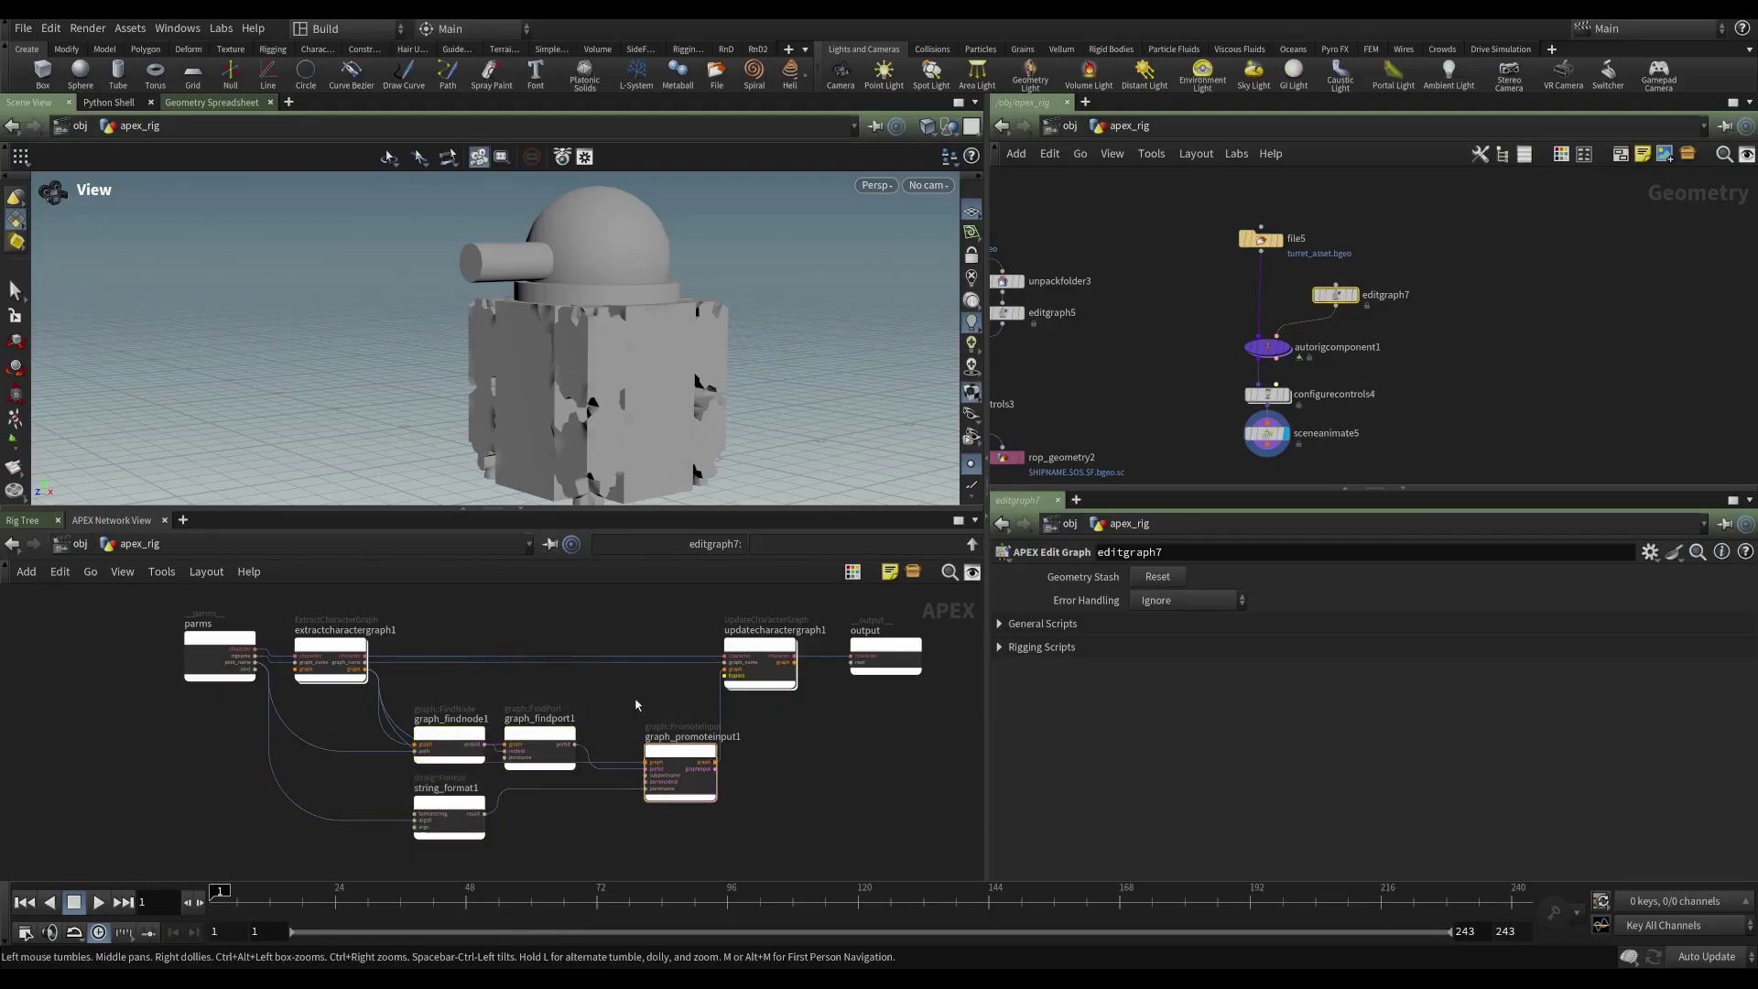
click(1277, 345)
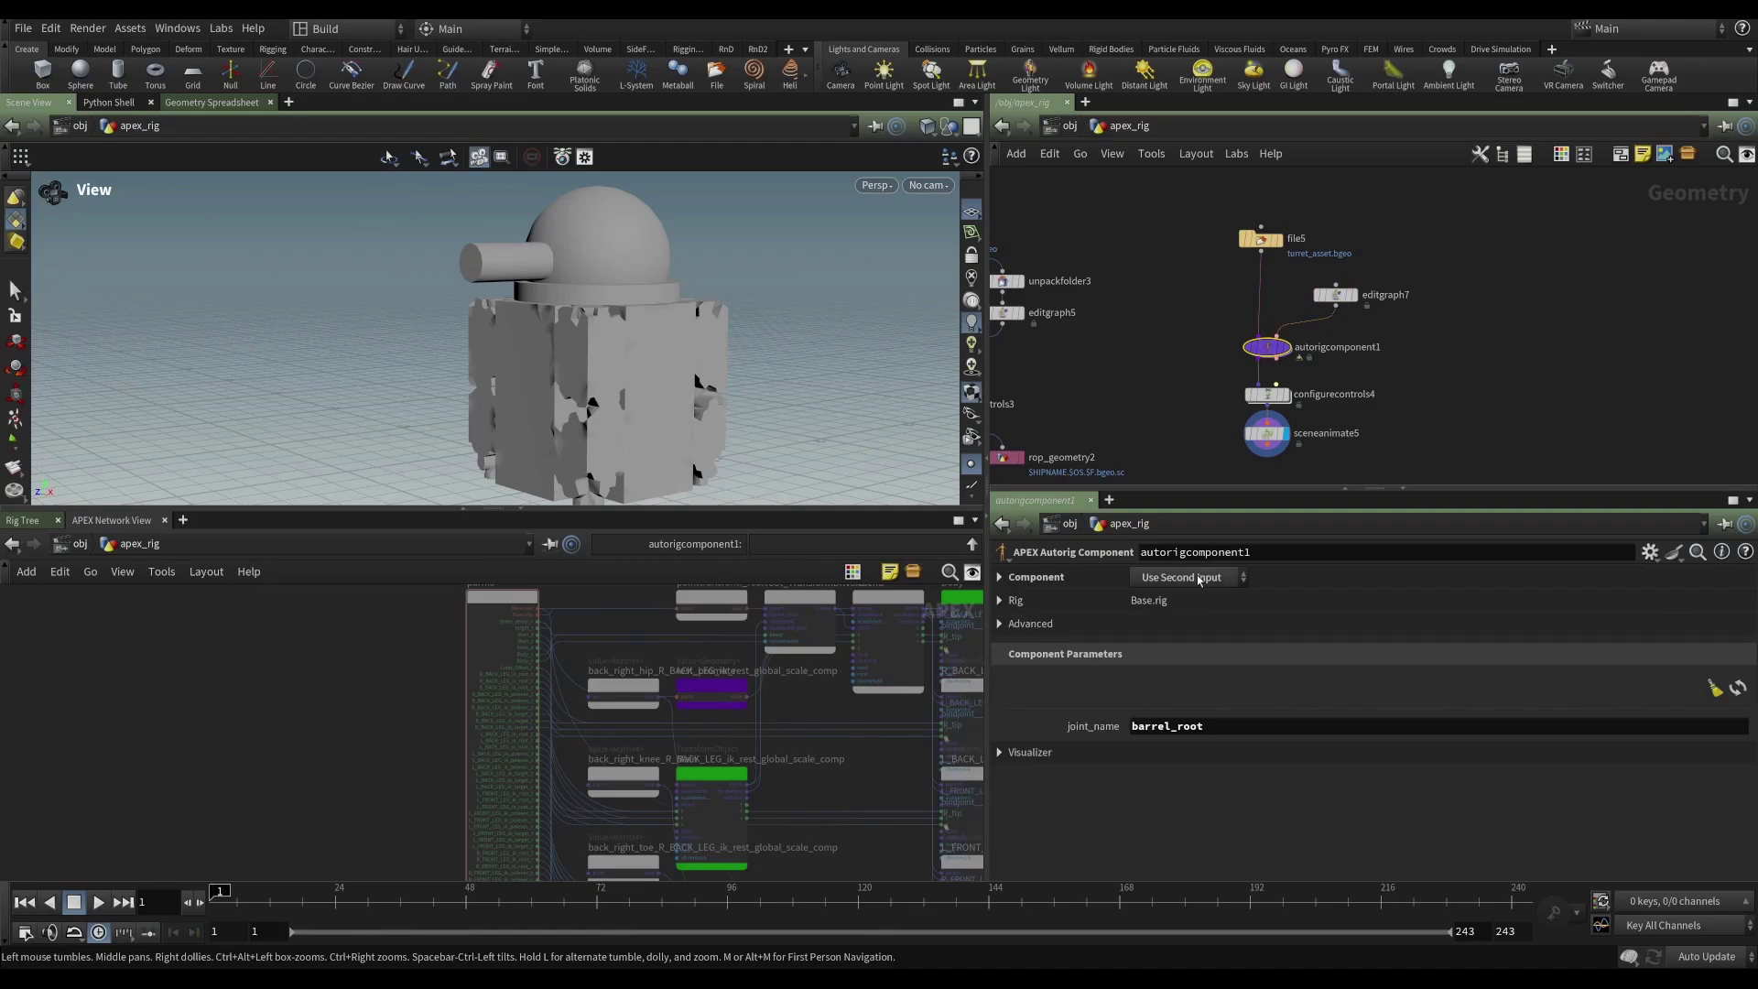
- Review autorigcomponent1's Component types, keeping Use Second Input, then return to the editgraph7 graph
click(1199, 577)
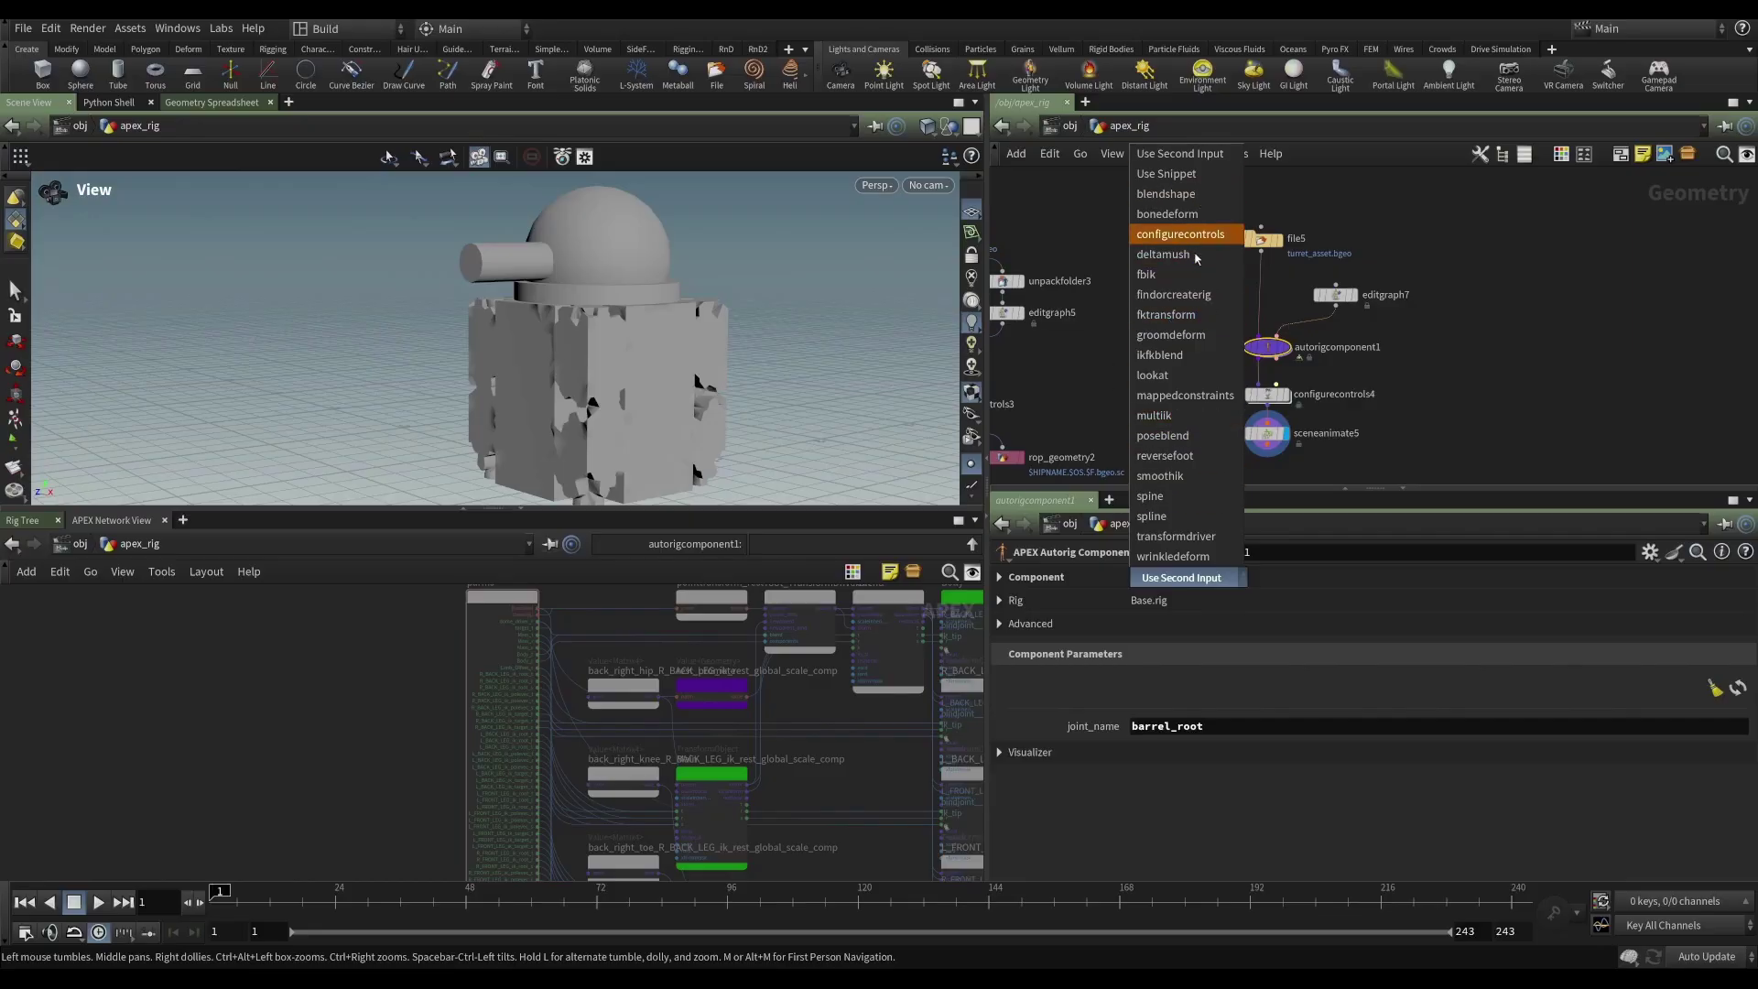
click(1362, 267)
click(1337, 294)
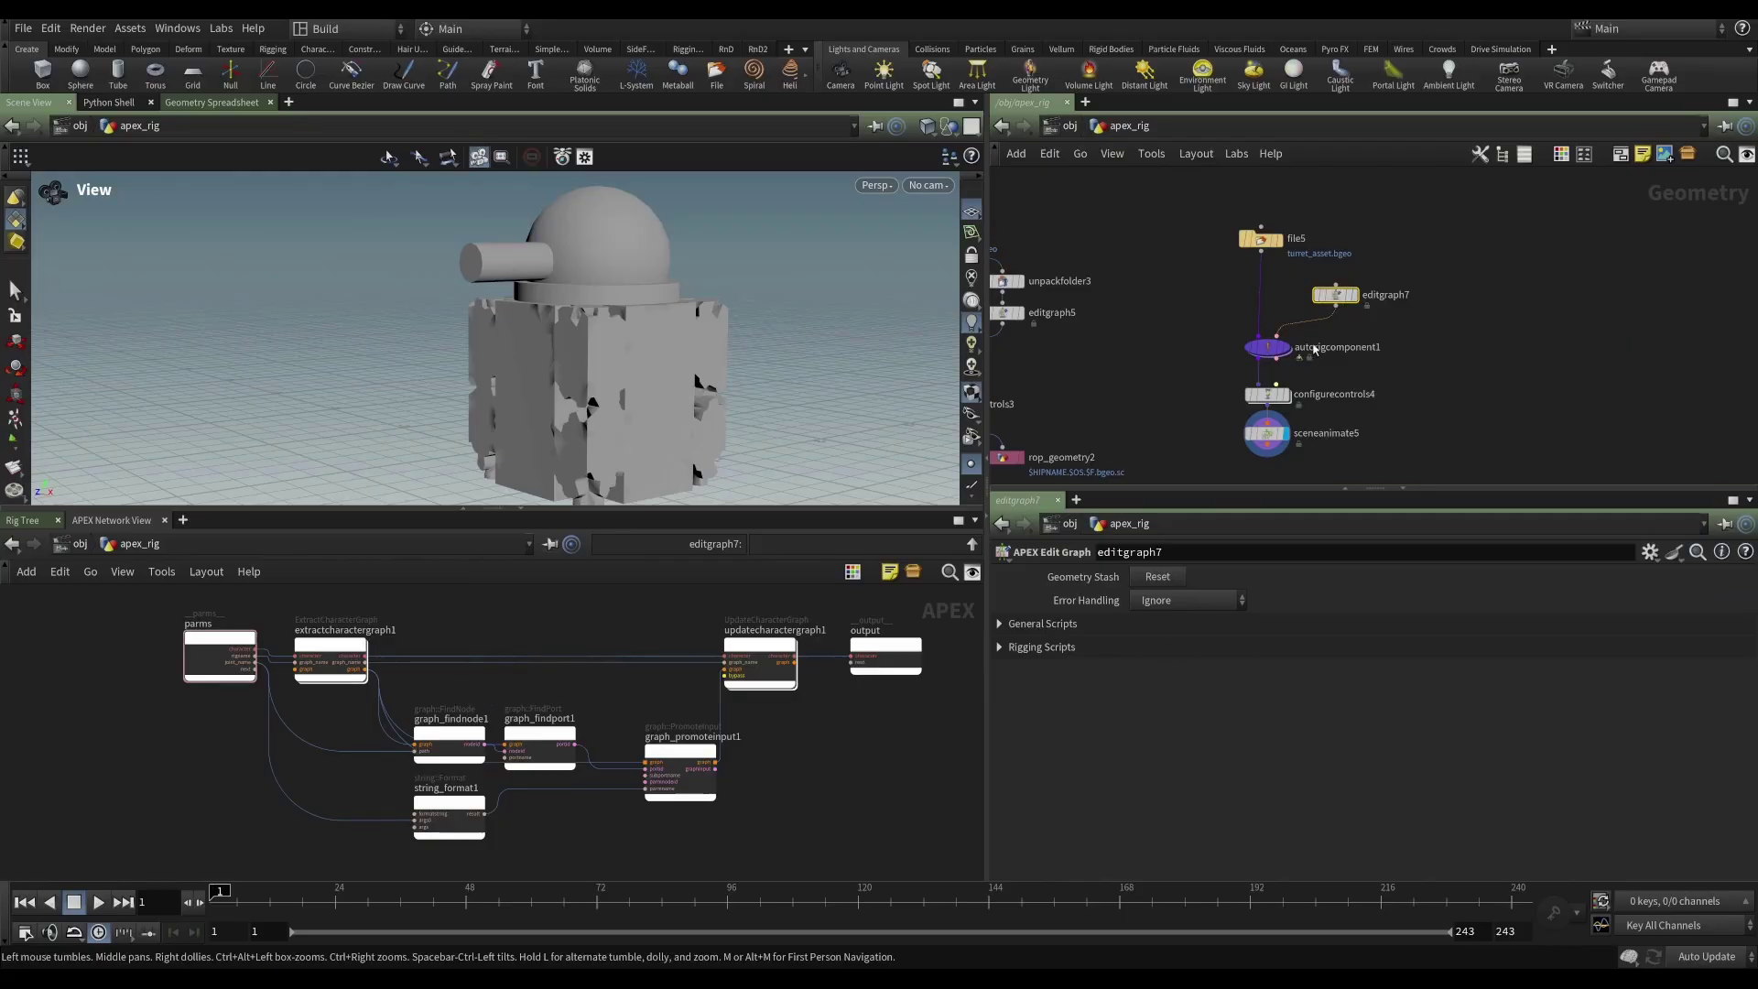
click(1271, 349)
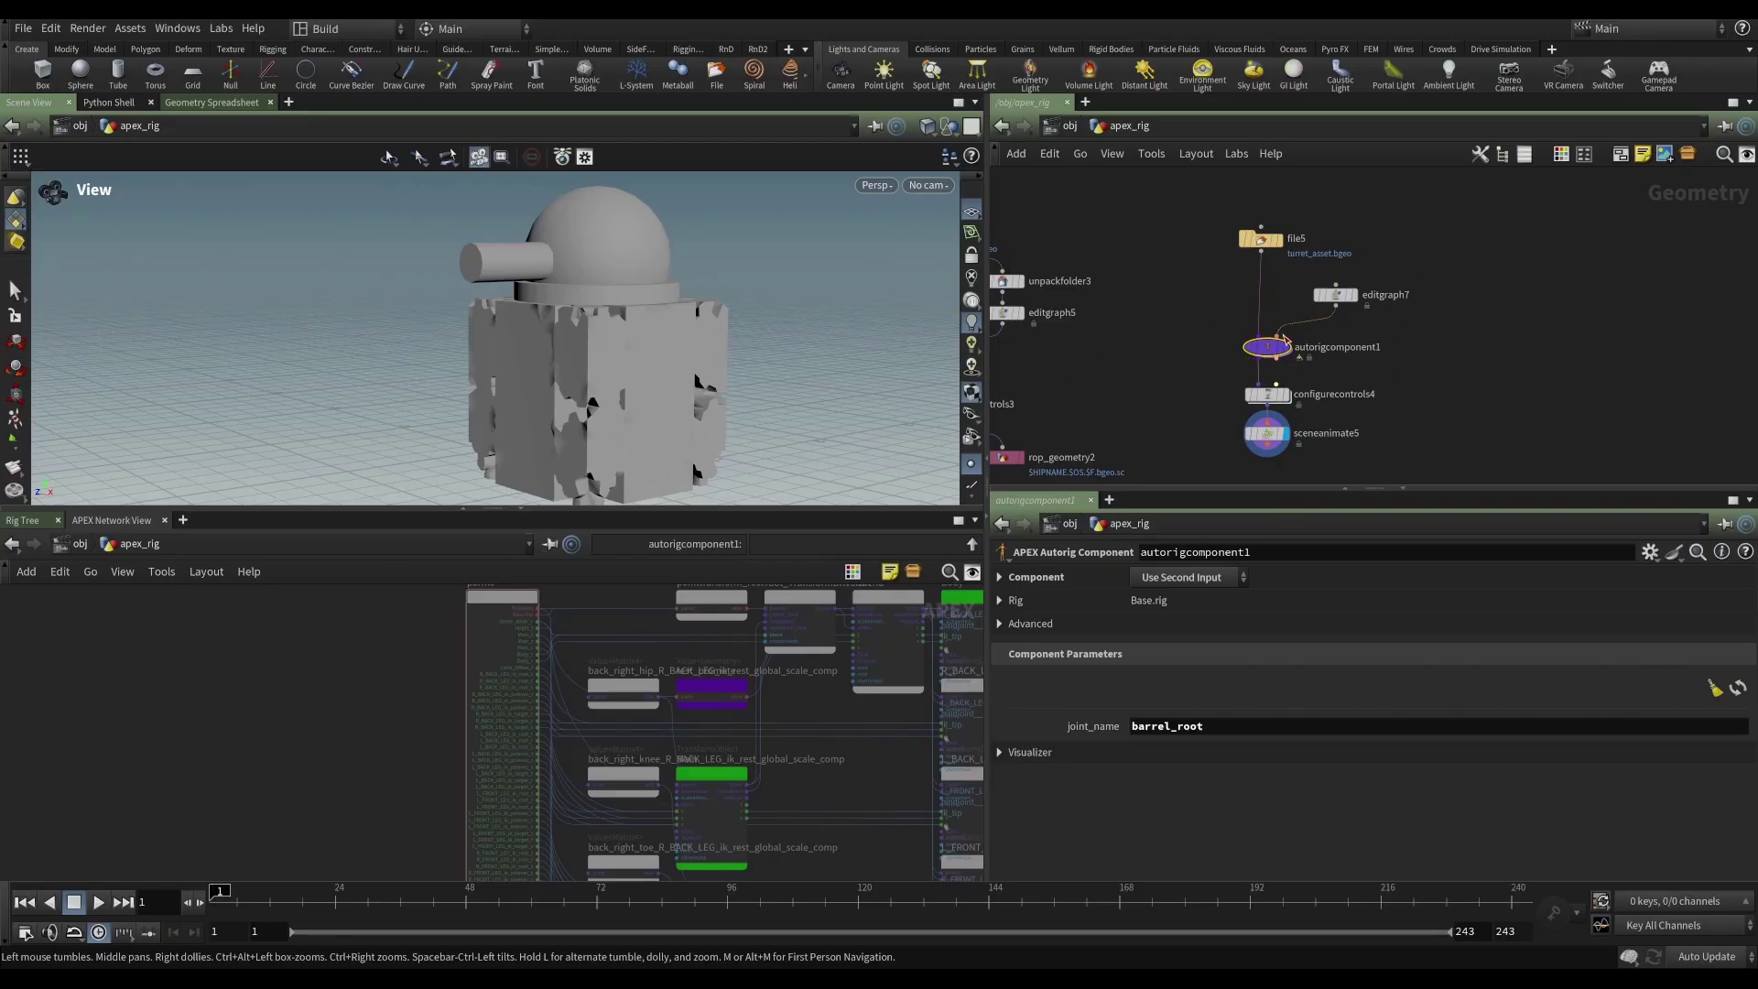
click(1214, 576)
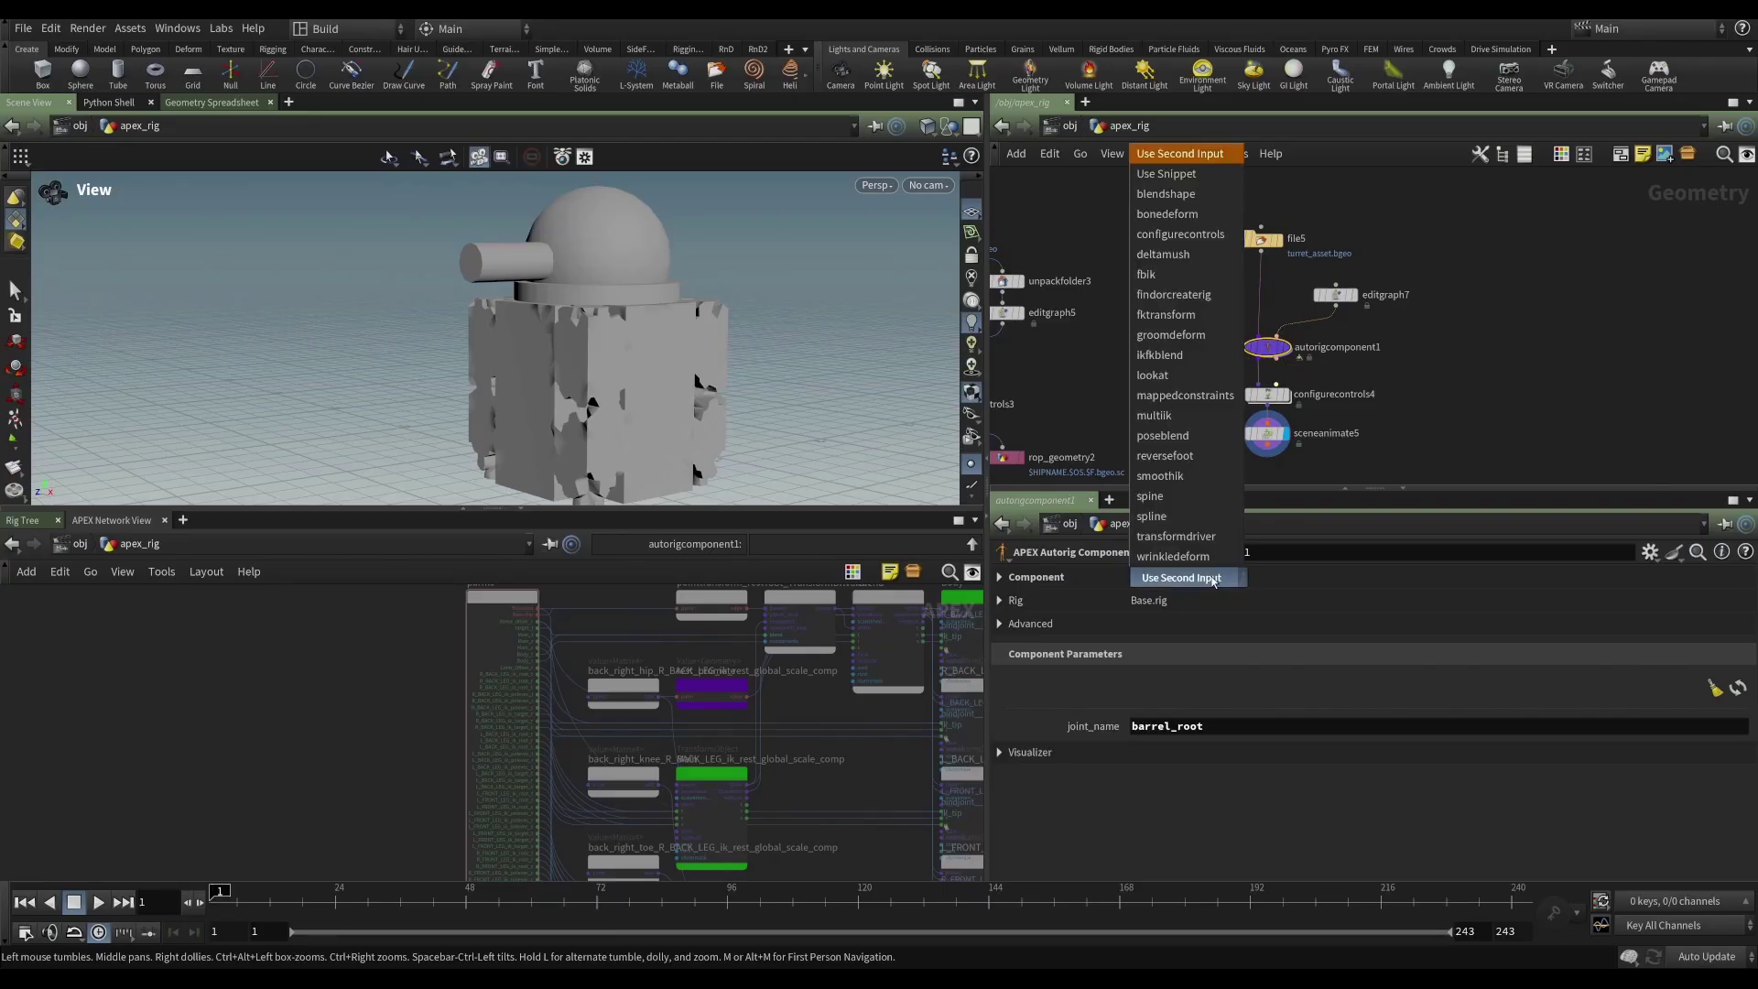
click(1335, 295)
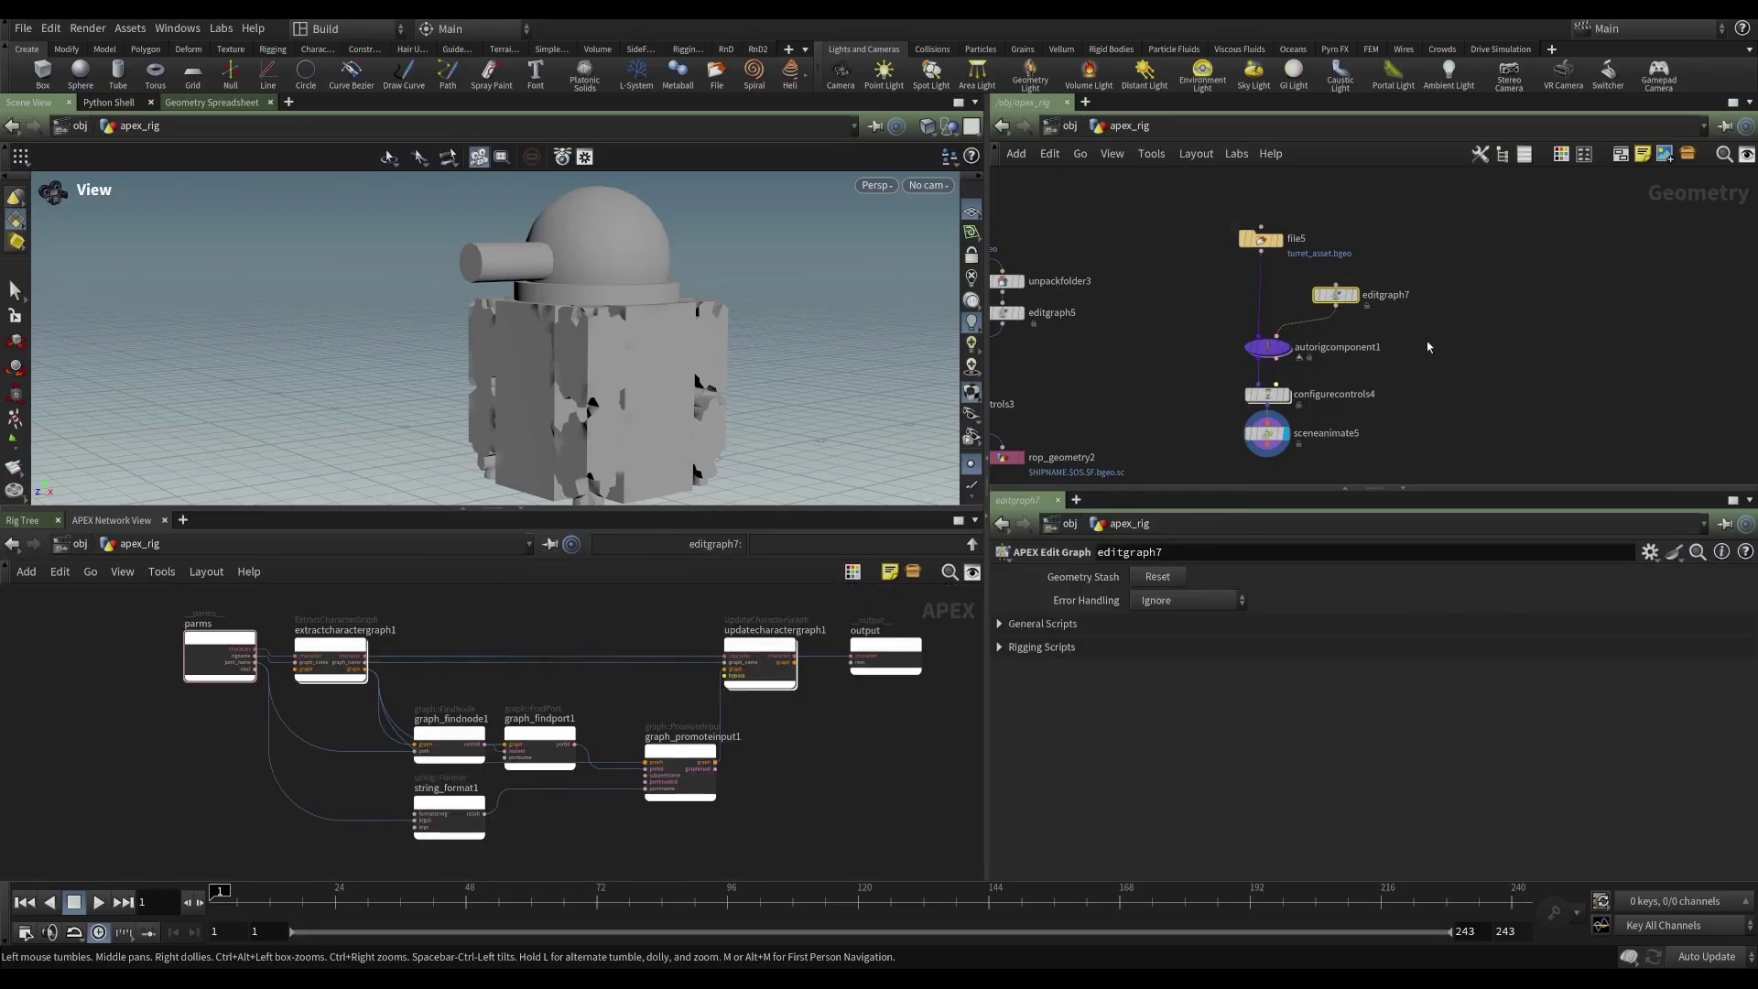
scroll(782, 732, down, 1)
middle_drag(787, 732, 741, 736)
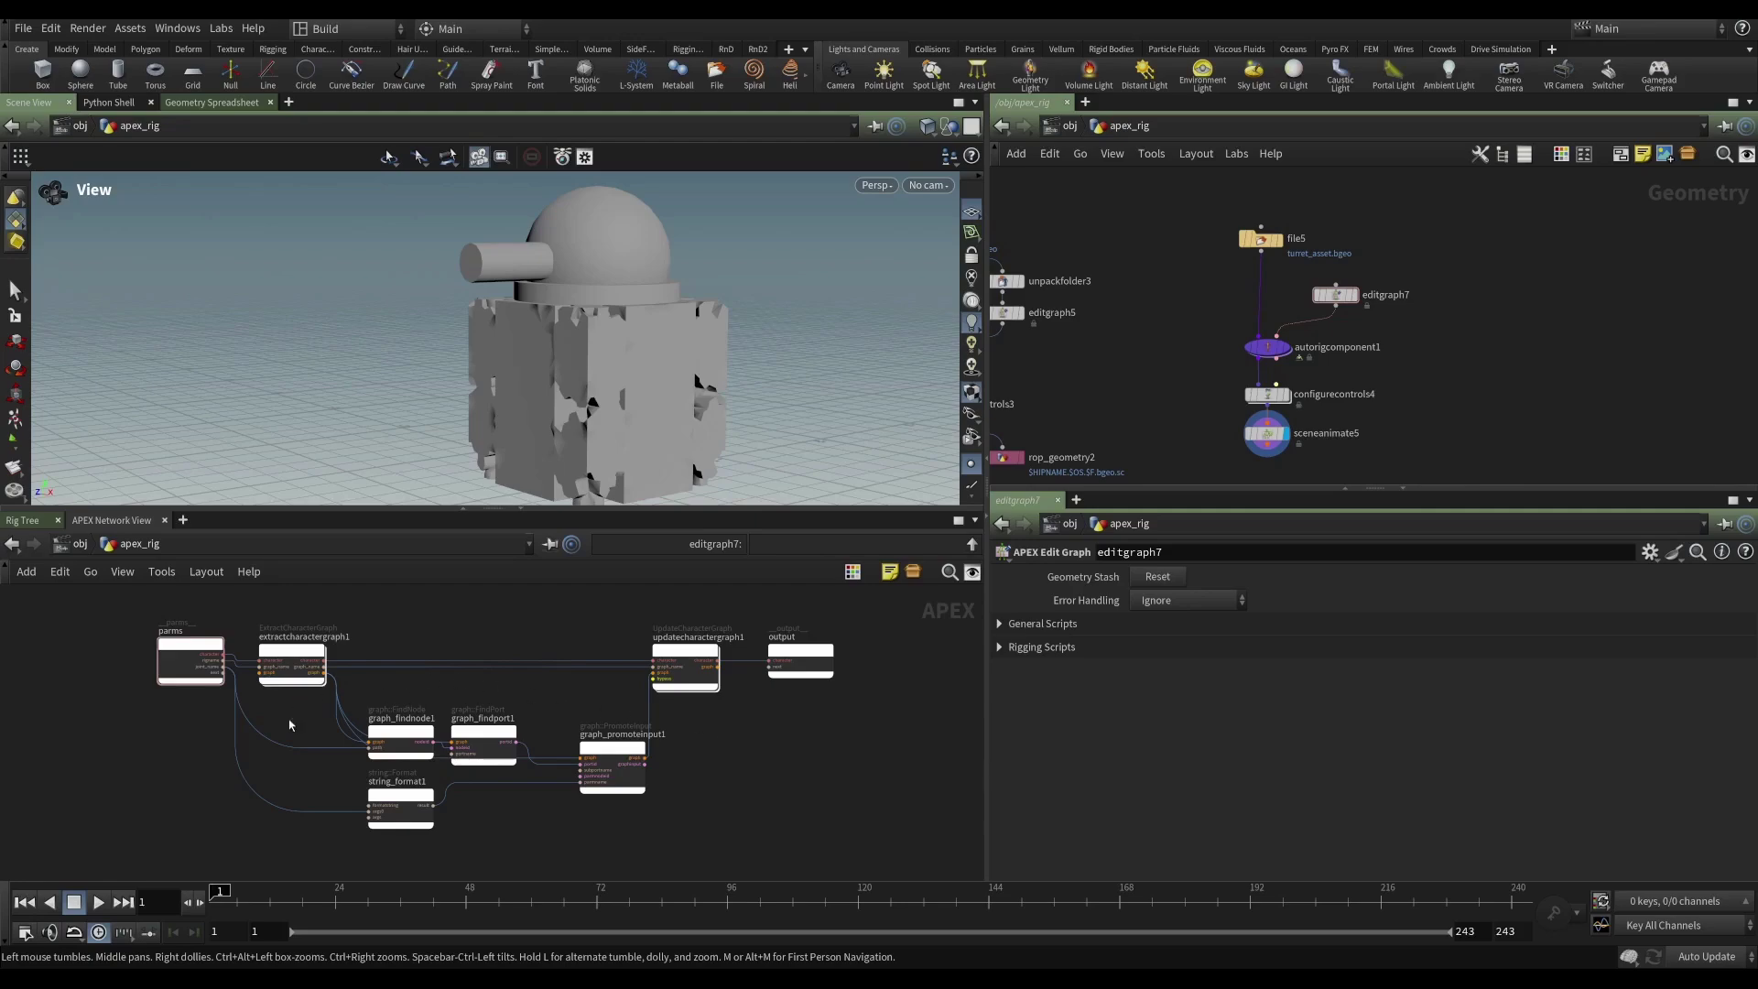